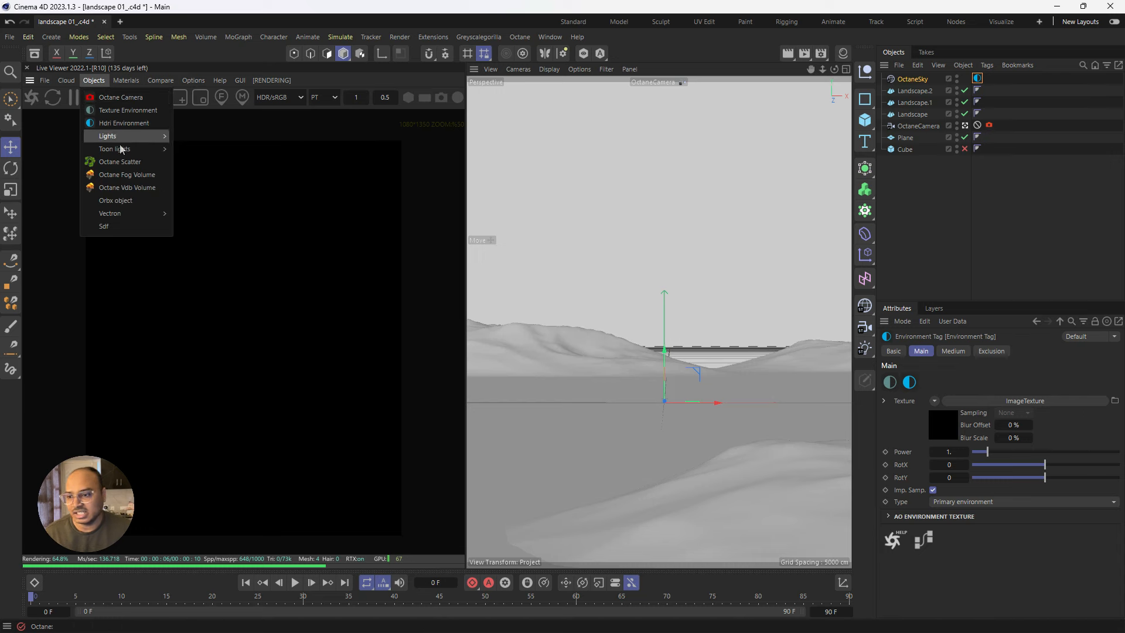
Step: Add an Octane area light to the landscape scene
{"action": "mouse_move", "coordinate": [166, 135]}
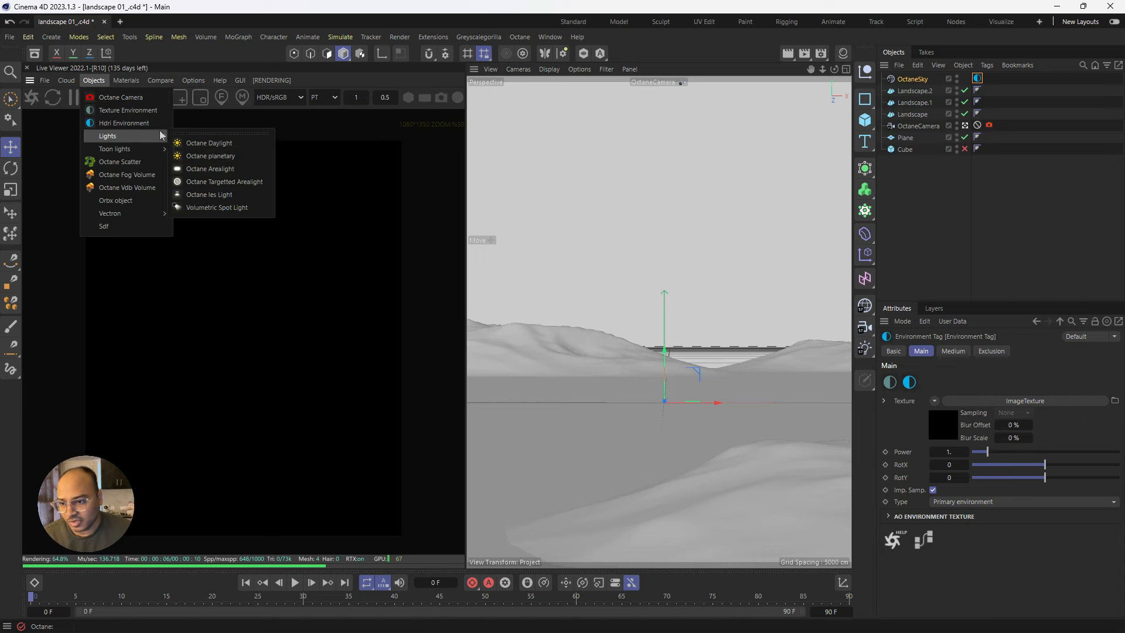
{"action": "left_click", "coordinate": [205, 168]}
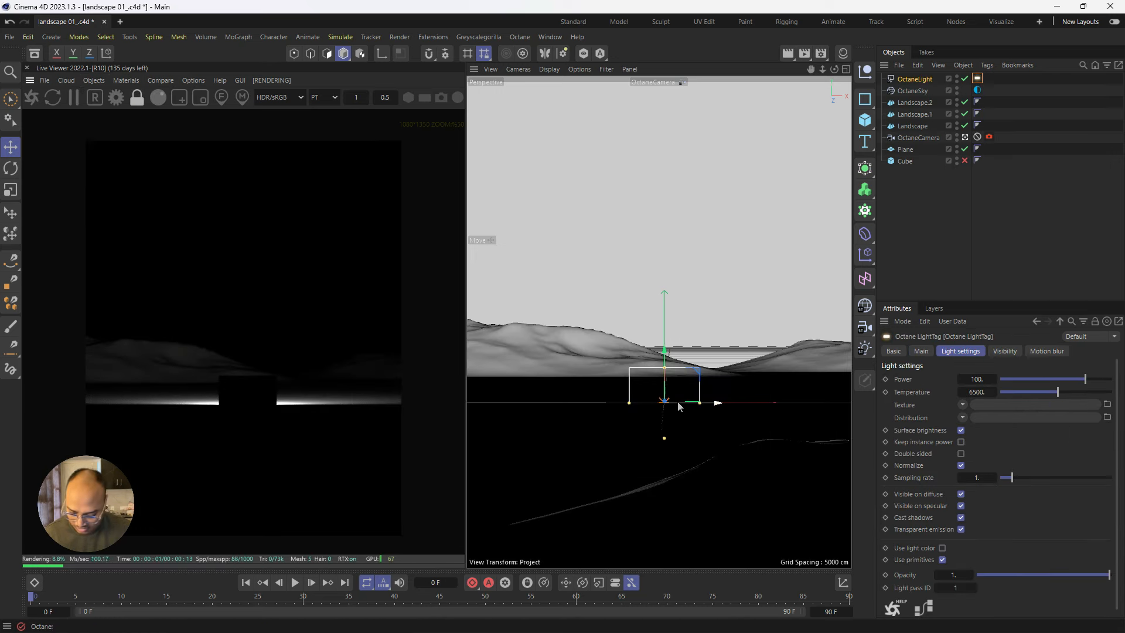
{"action": "middle_click", "coordinate": [679, 406]}
{"action": "middle_click", "coordinate": [695, 393]}
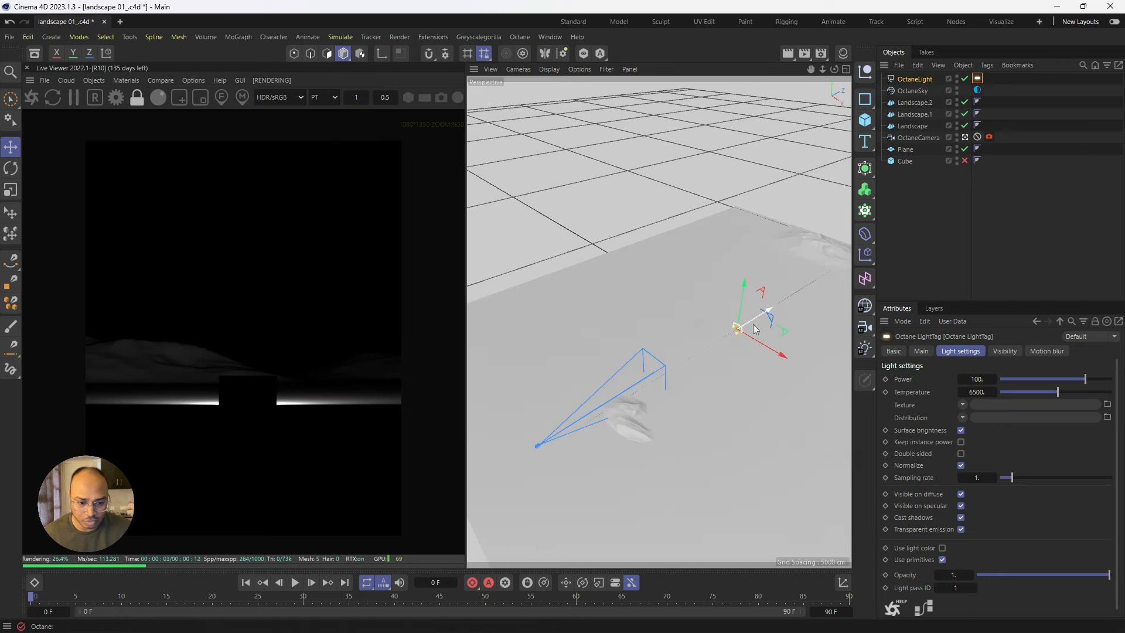
Step: Rotate the area light to face the camera and enlarge its emitting rectangle
{"action": "key", "text": "r"}
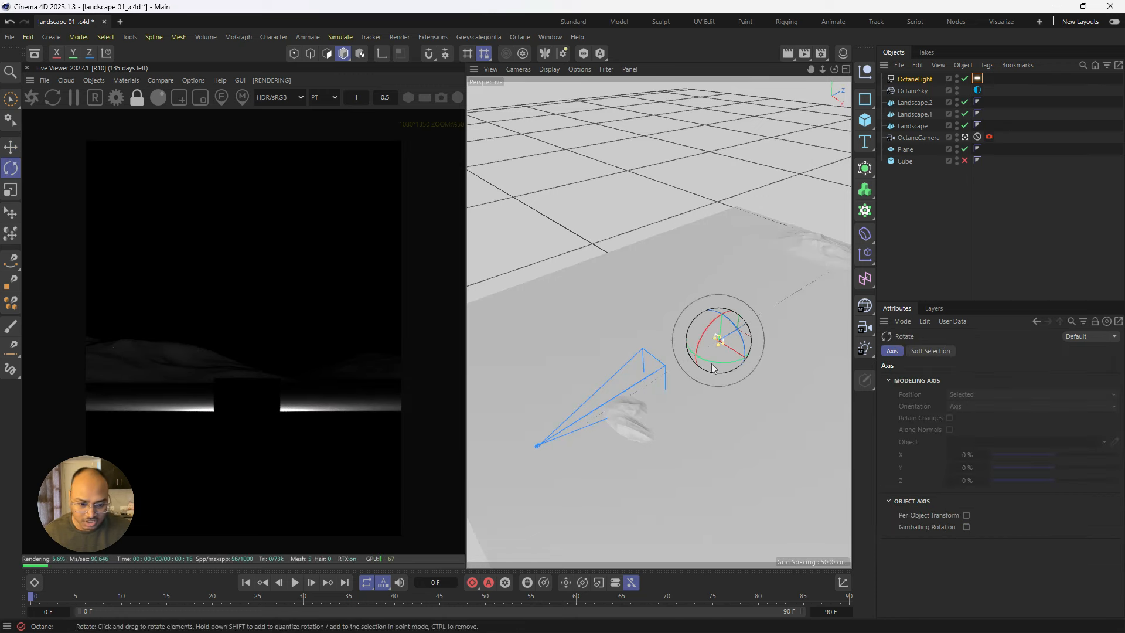
{"action": "left_click_drag", "start_coordinate": [714, 366], "coordinate": [728, 297]}
{"action": "left_click_drag", "start_coordinate": [725, 342], "coordinate": [737, 245]}
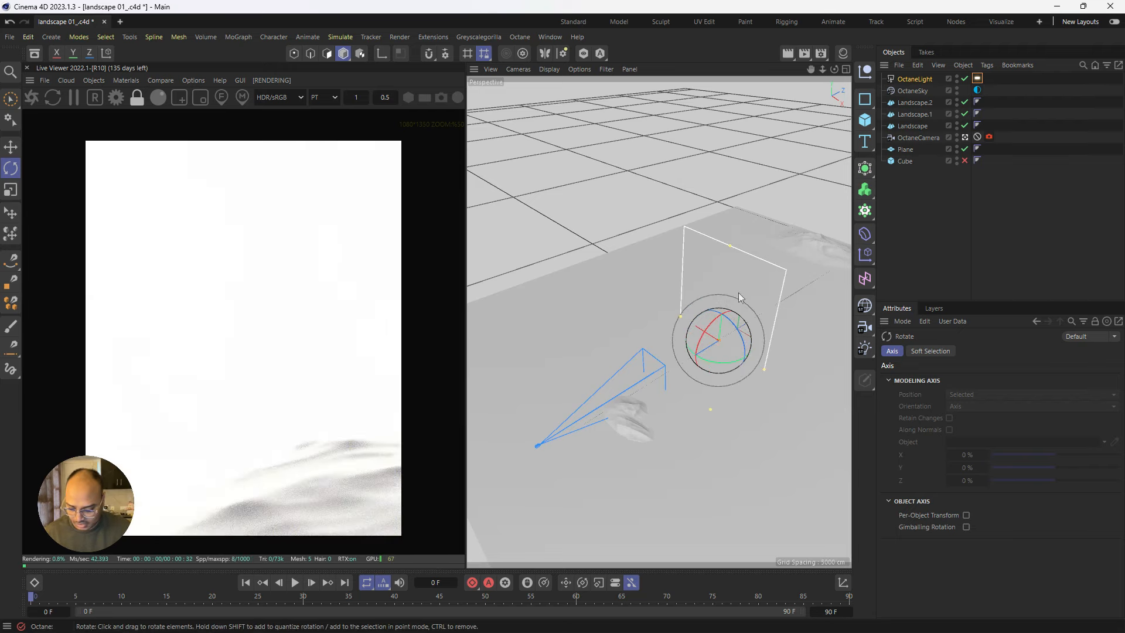
Step: Move the area light back along its depth axis until it stands behind the distant hills
{"action": "right_click_drag", "start_coordinate": [737, 307], "coordinate": [714, 330], "text": "alt"}
{"action": "scroll", "coordinate": [726, 331], "scroll_direction": "down", "scroll_amount": 5}
{"action": "middle_click_drag", "start_coordinate": [739, 331], "coordinate": [669, 365], "text": "alt"}
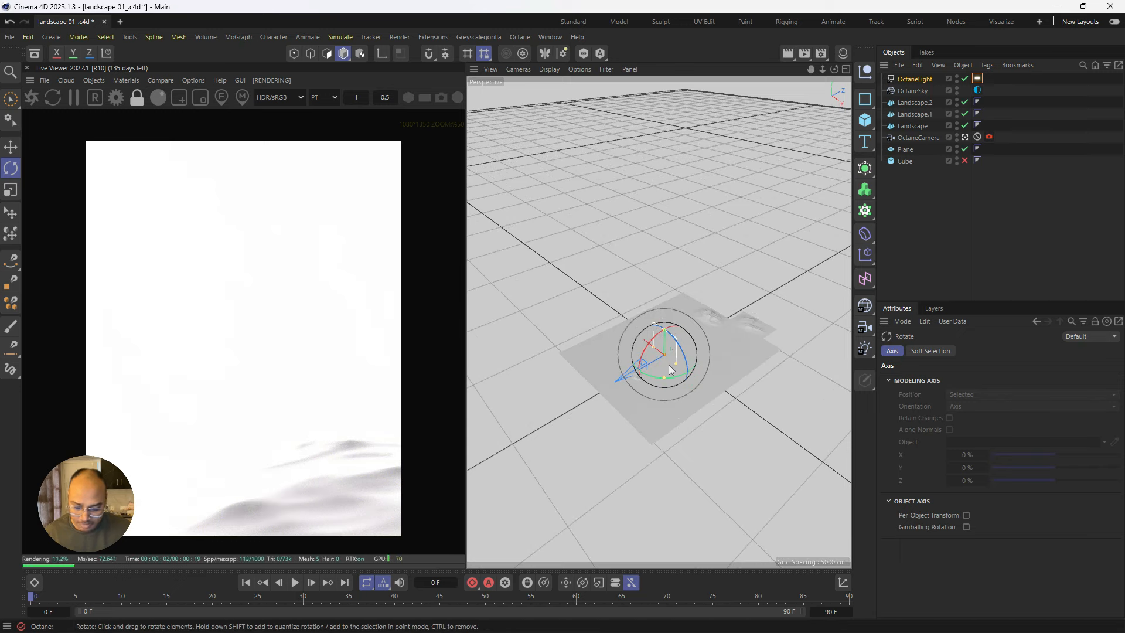
{"action": "key", "text": "e"}
{"action": "left_click_drag", "start_coordinate": [626, 375], "coordinate": [731, 315]}
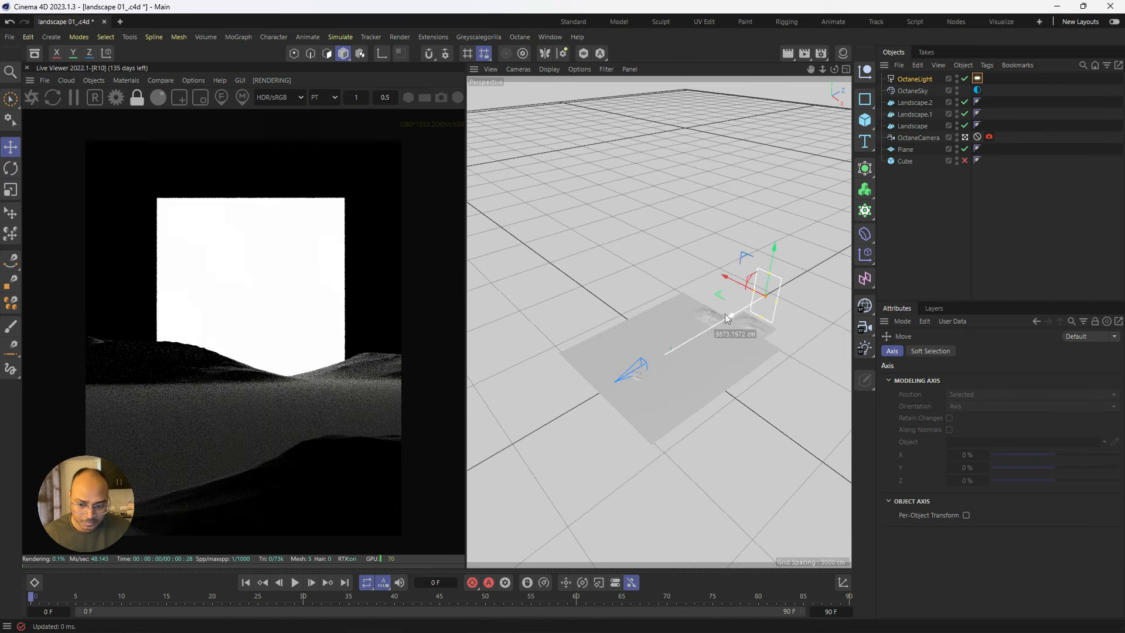
{"action": "key", "text": "F1"}
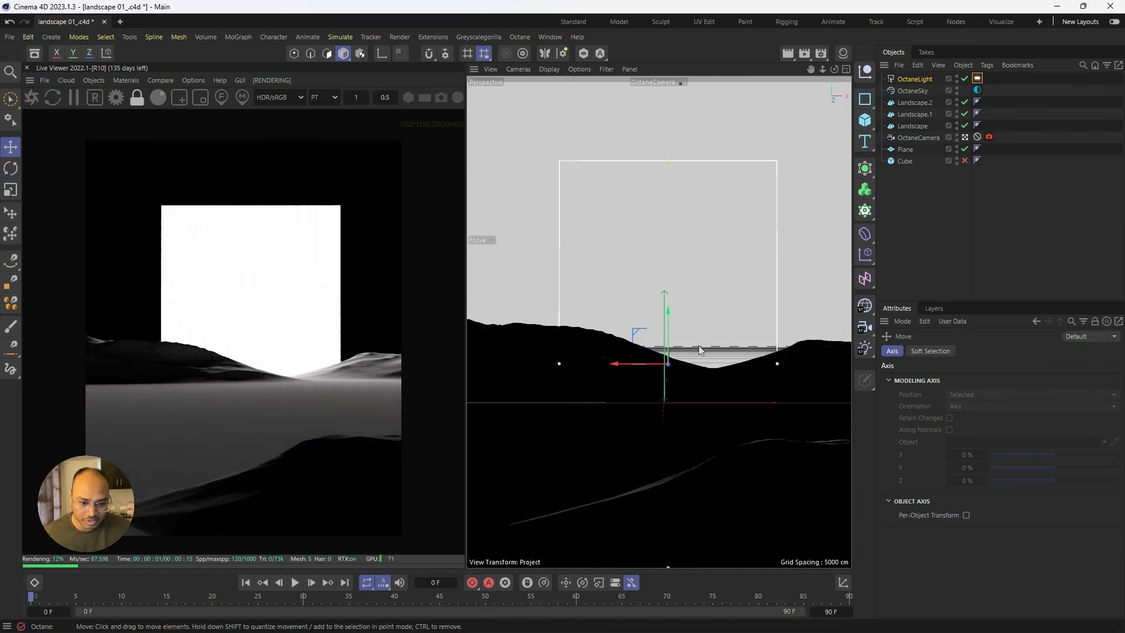
Step: Widen and heighten the area light and shift it sideways so it fills the whole sky in the camera view
{"action": "left_click_drag", "start_coordinate": [779, 364], "coordinate": [873, 364]}
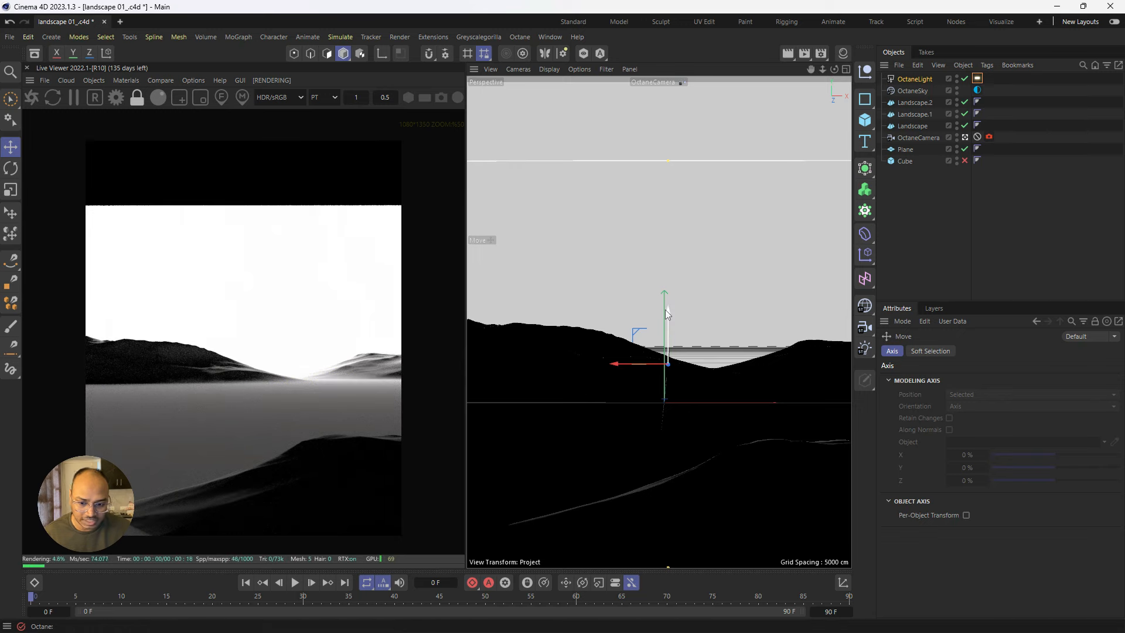
{"action": "key", "text": "F2"}
{"action": "left_click_drag", "start_coordinate": [770, 273], "coordinate": [777, 237]}
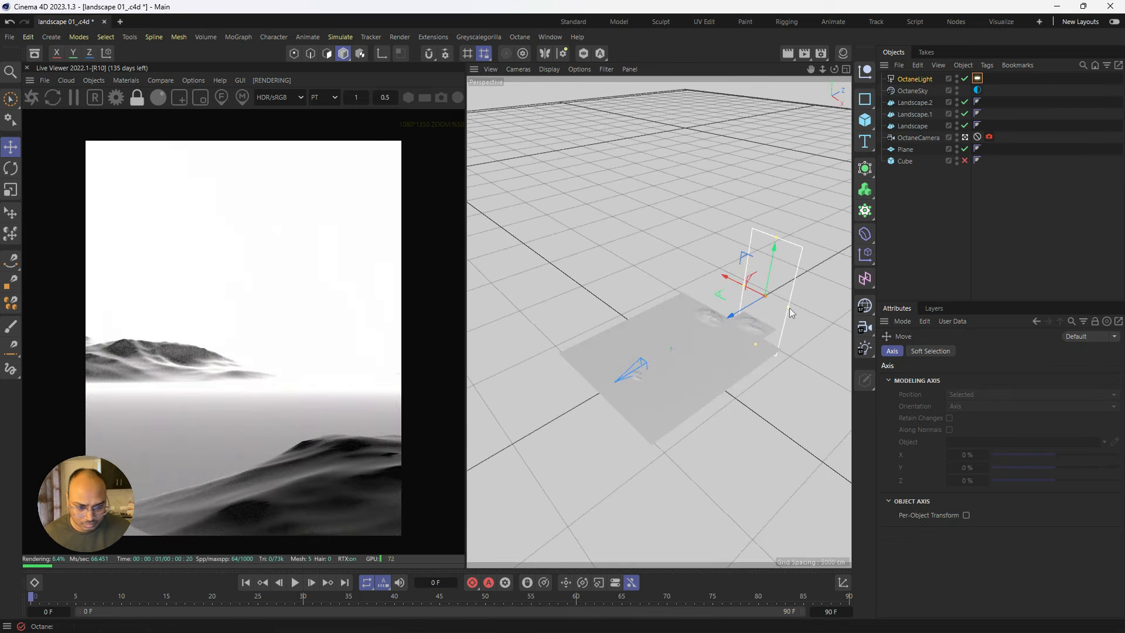
{"action": "left_click_drag", "start_coordinate": [788, 308], "coordinate": [831, 339]}
{"action": "left_click_drag", "start_coordinate": [734, 281], "coordinate": [717, 273]}
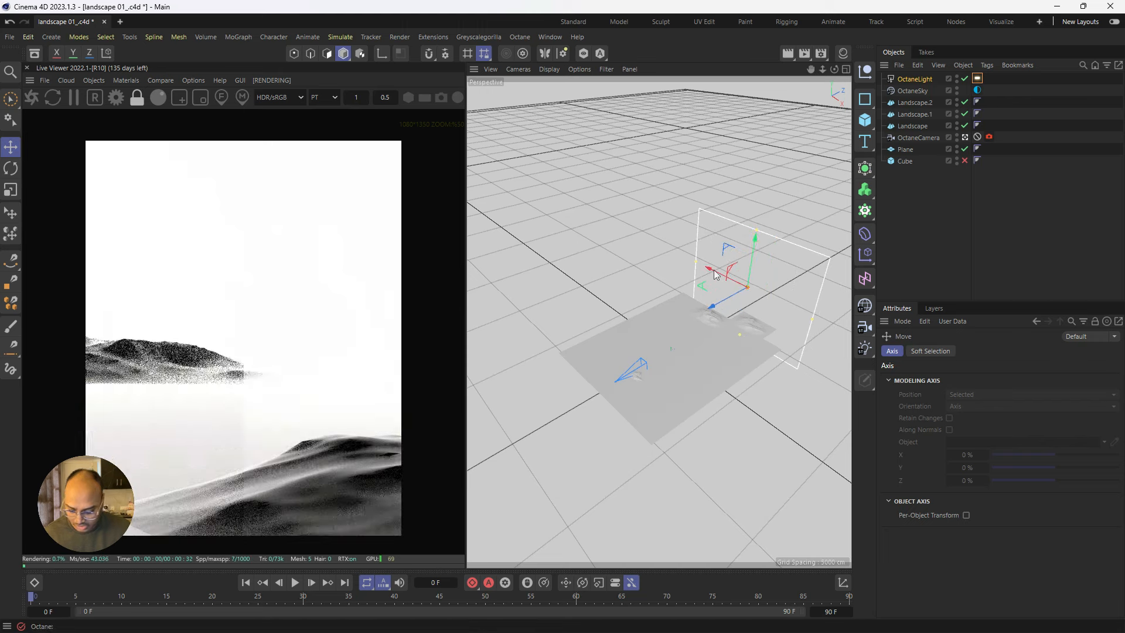
{"action": "key", "text": "F1"}
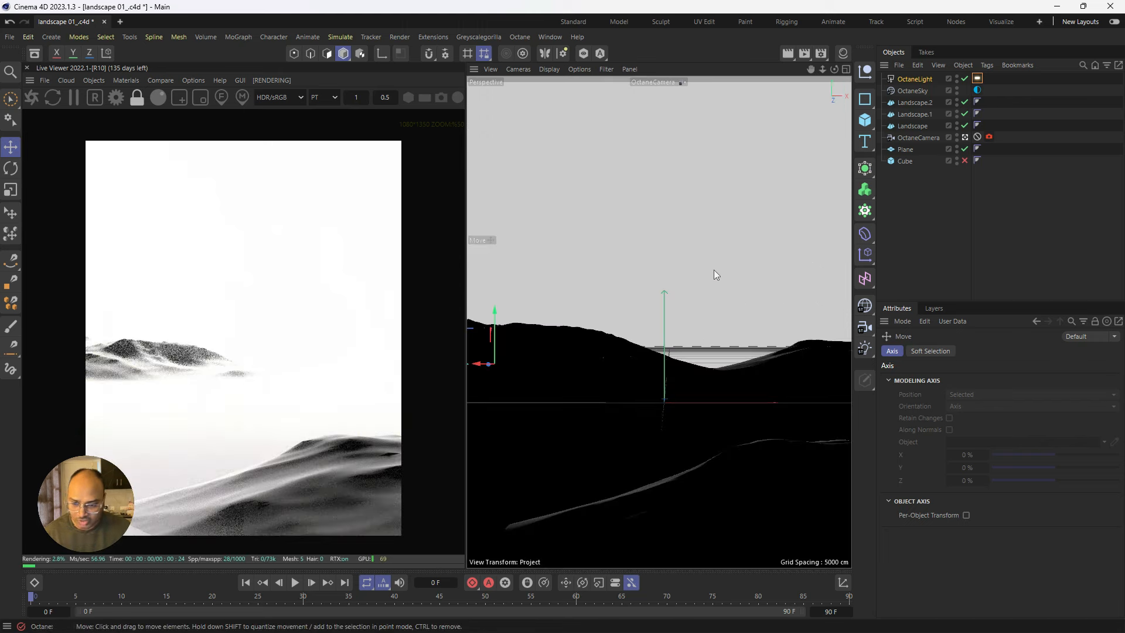
Step: Assign a Gradient shader as the area light's texture and lower its power to about 0.74
{"action": "left_click", "coordinate": [976, 78]}
{"action": "mouse_move", "coordinate": [1083, 381]}
{"action": "left_mouse_down"}
{"action": "mouse_move", "coordinate": [1037, 374]}
{"action": "mouse_move", "coordinate": [1069, 378]}
{"action": "left_mouse_up"}
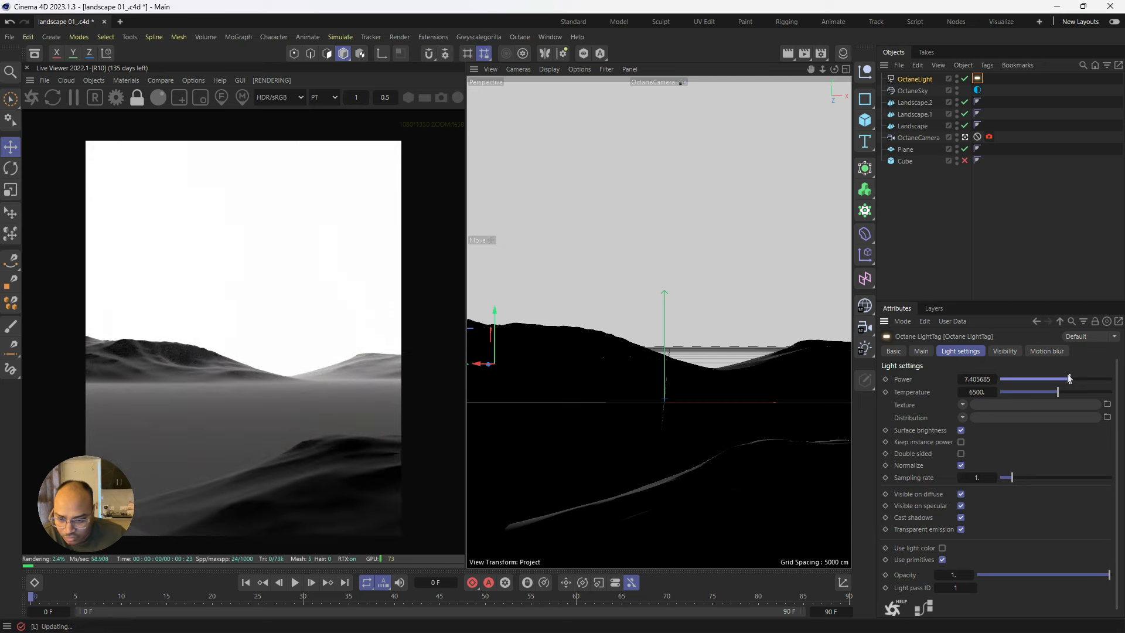
{"action": "left_click", "coordinate": [962, 405]}
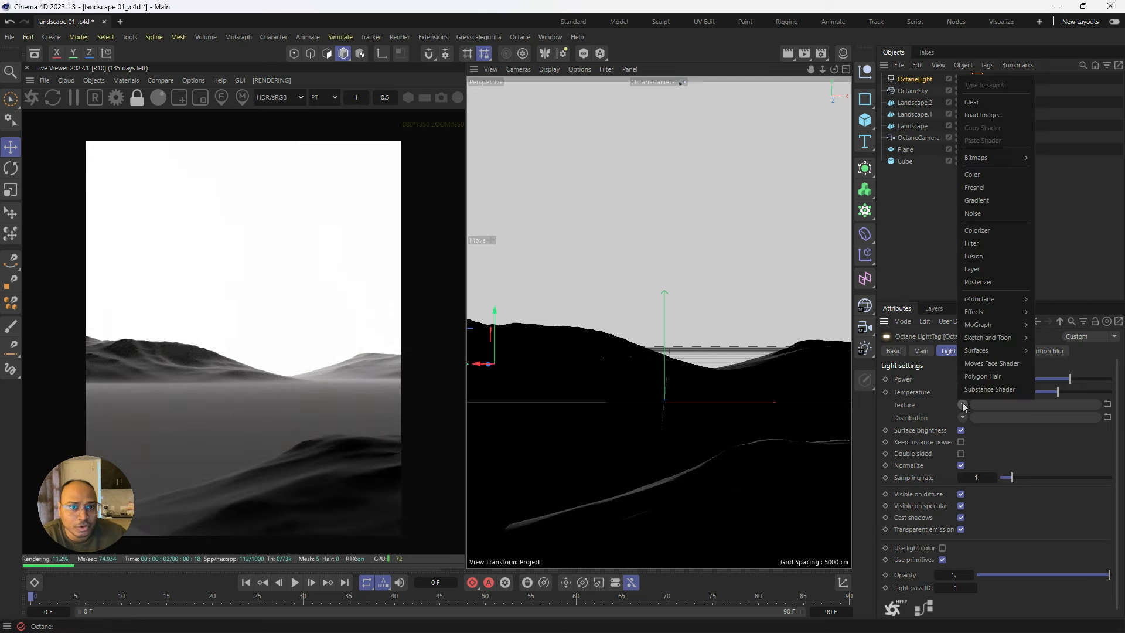
{"action": "left_click", "coordinate": [983, 202]}
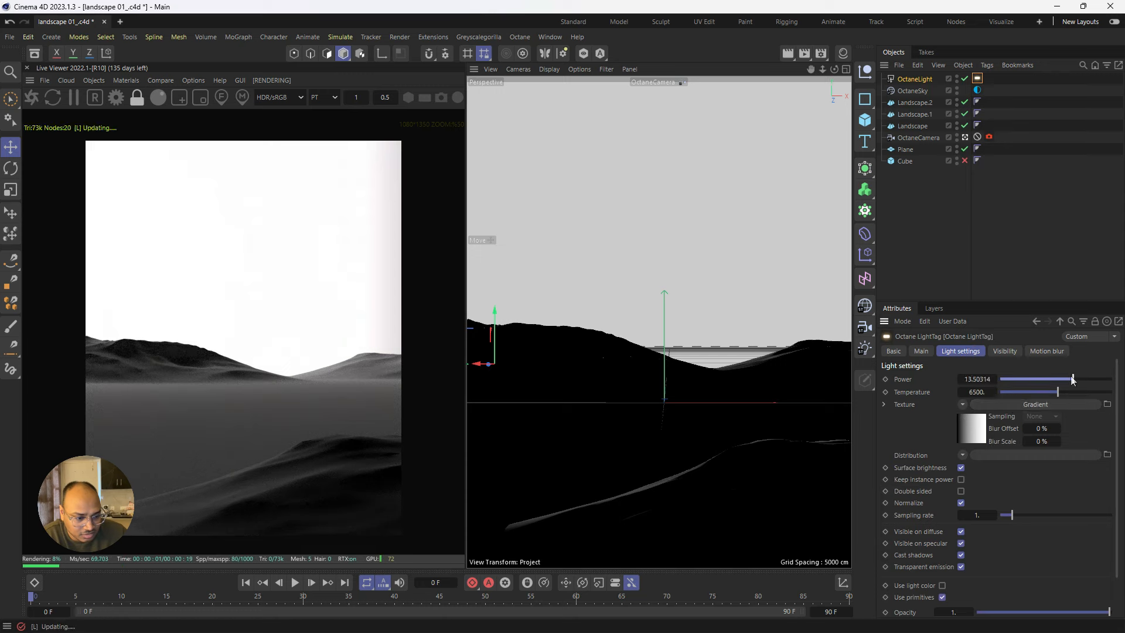
{"action": "left_click_drag", "start_coordinate": [1070, 379], "coordinate": [1055, 384]}
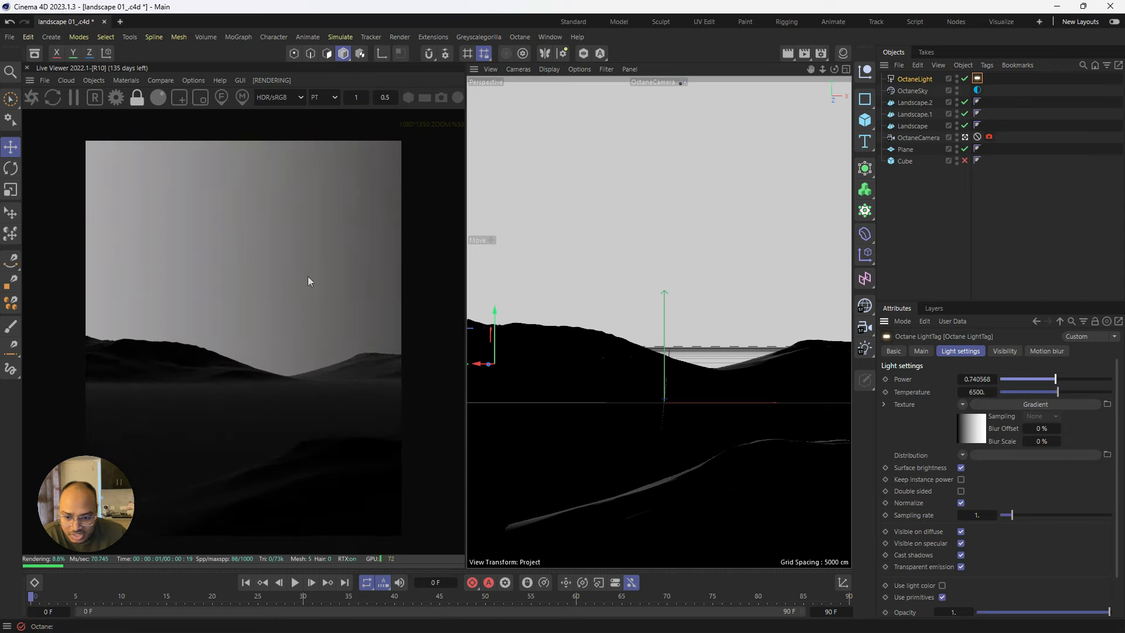
Step: Set the type of the light's gradient texture to 2D - V
{"action": "left_click", "coordinate": [980, 436]}
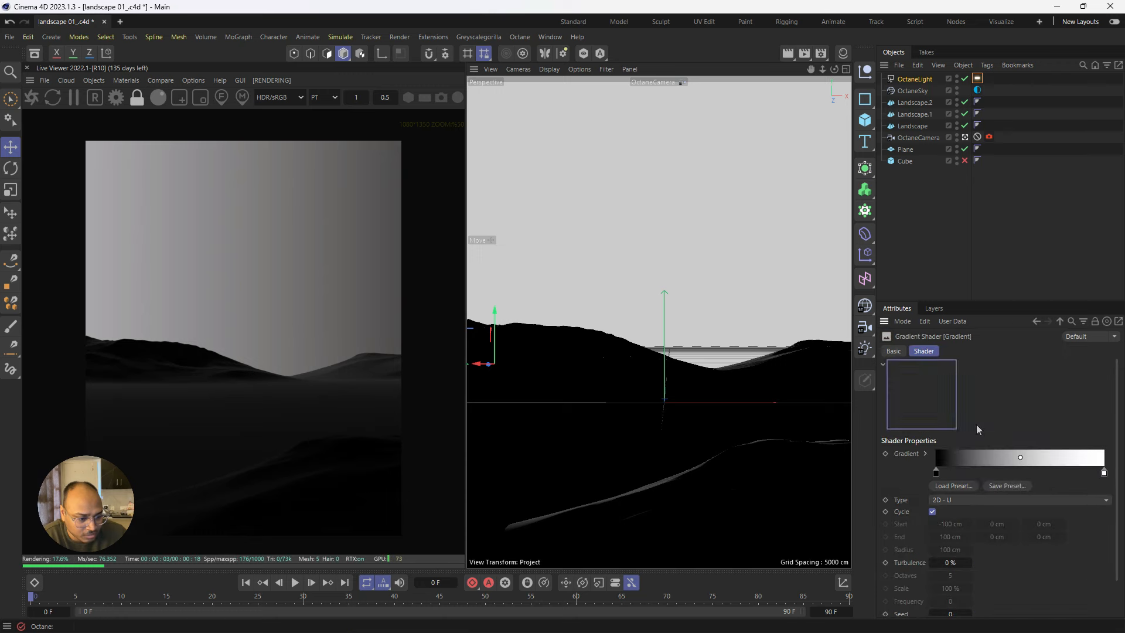
{"action": "left_click", "coordinate": [958, 497]}
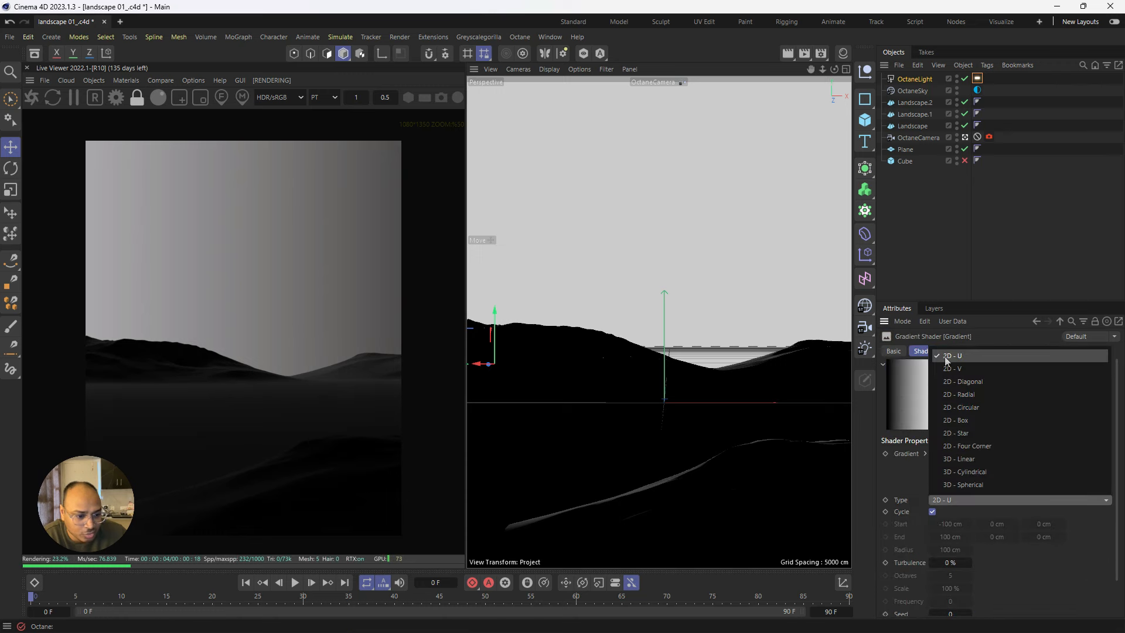
{"action": "left_click", "coordinate": [960, 370]}
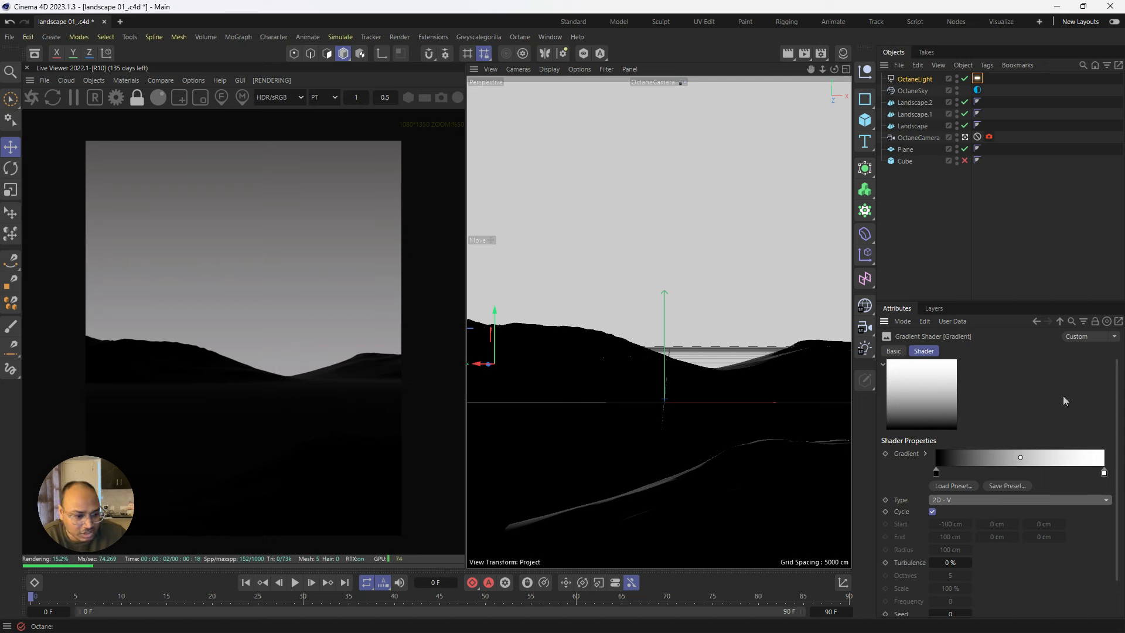
Step: Recolour the gradient's white knot purple with hue 260° and saturation 59%
{"action": "double_click", "coordinate": [1104, 471]}
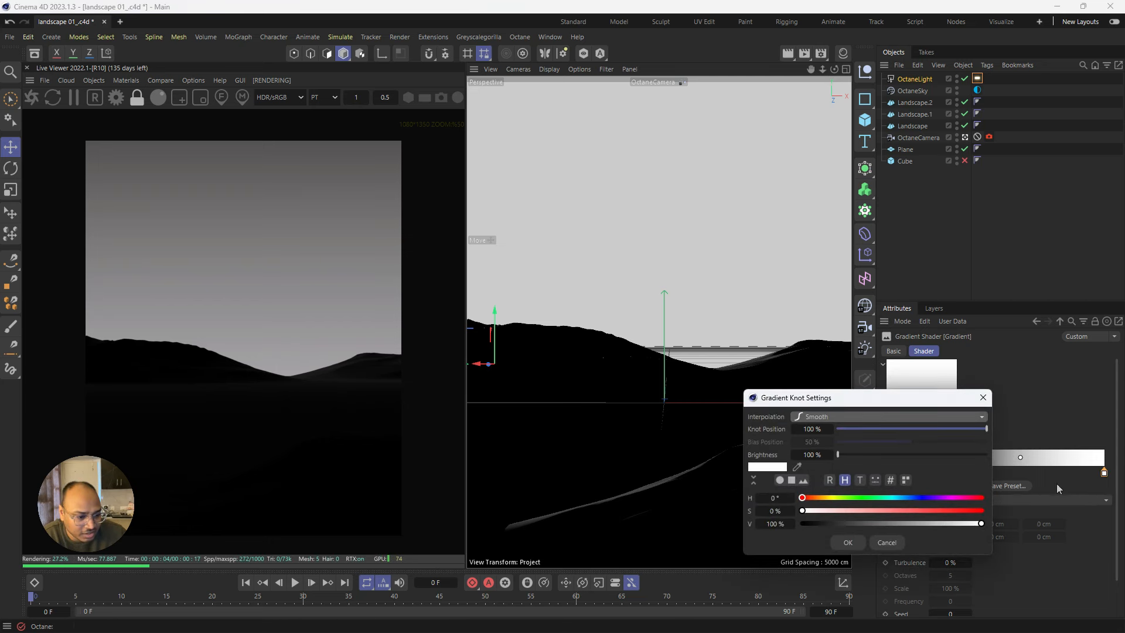
{"action": "left_click", "coordinate": [931, 498]}
{"action": "left_click", "coordinate": [879, 510]}
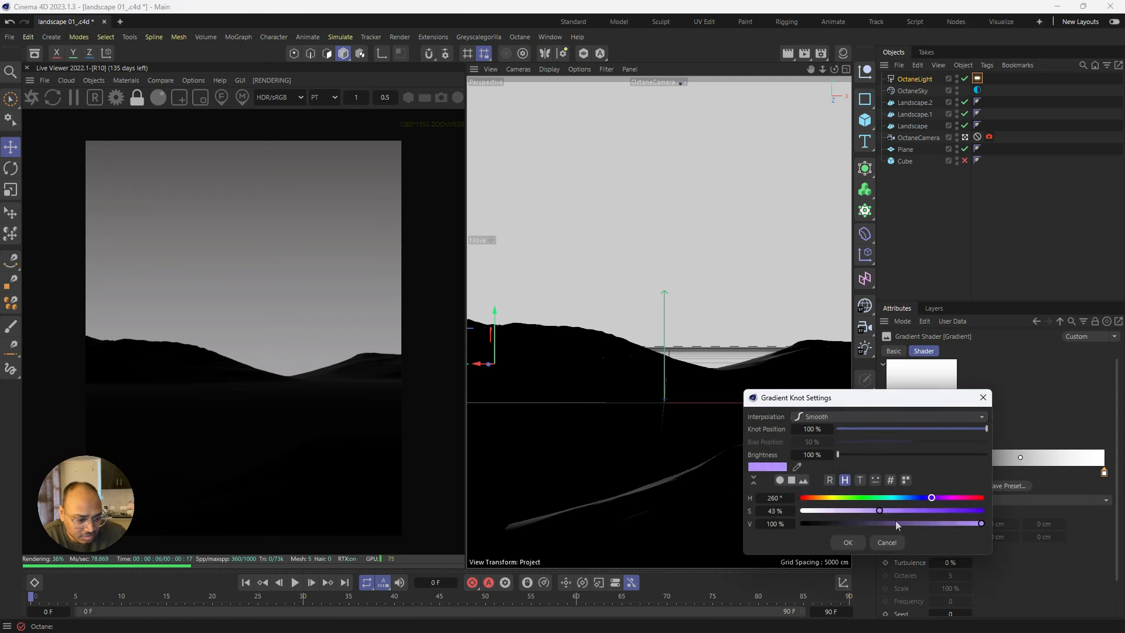
{"action": "left_click", "coordinate": [909, 508]}
{"action": "left_click", "coordinate": [854, 541]}
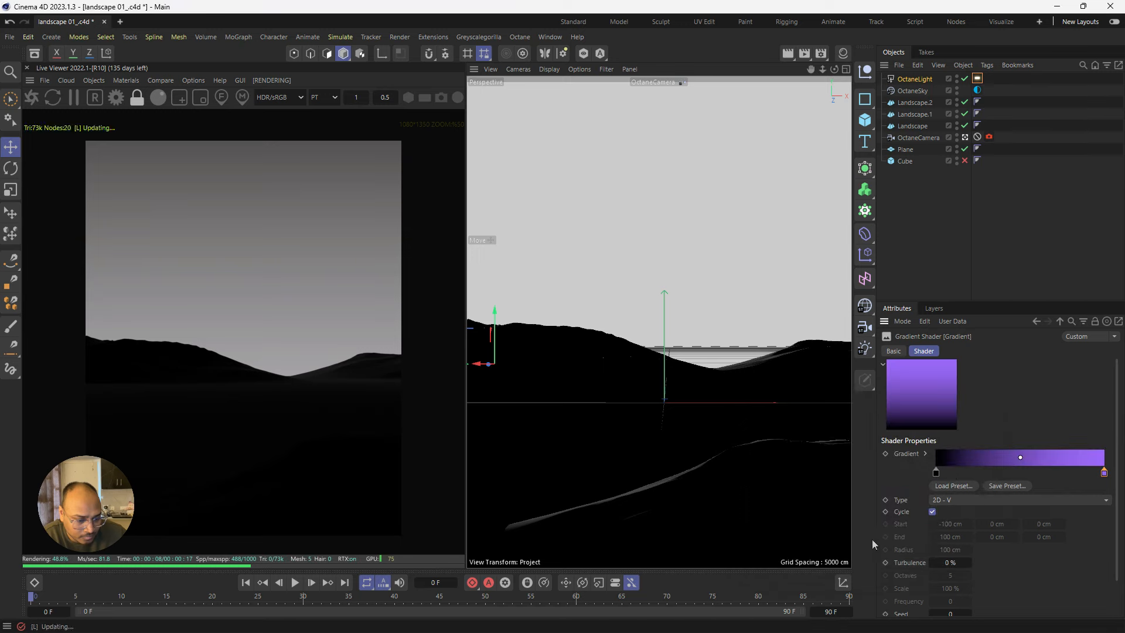
Step: Raise the light's power to about 4.06 and reduce the purple gradient knot's saturation to 37%
{"action": "left_click", "coordinate": [1037, 322]}
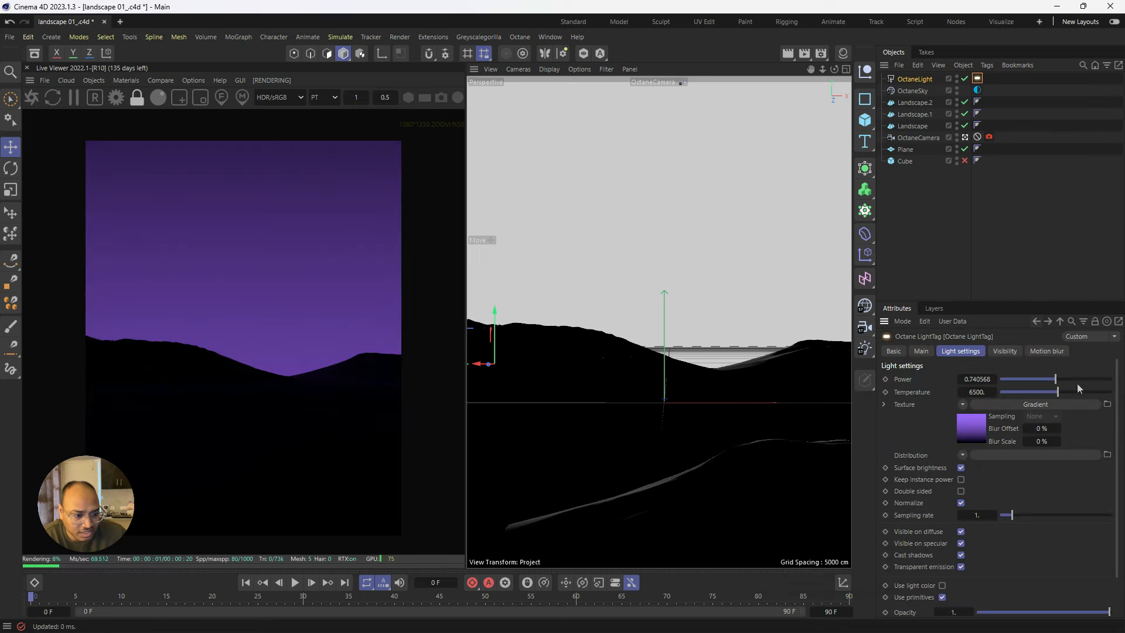
{"action": "left_click_drag", "start_coordinate": [1056, 378], "coordinate": [1065, 382]}
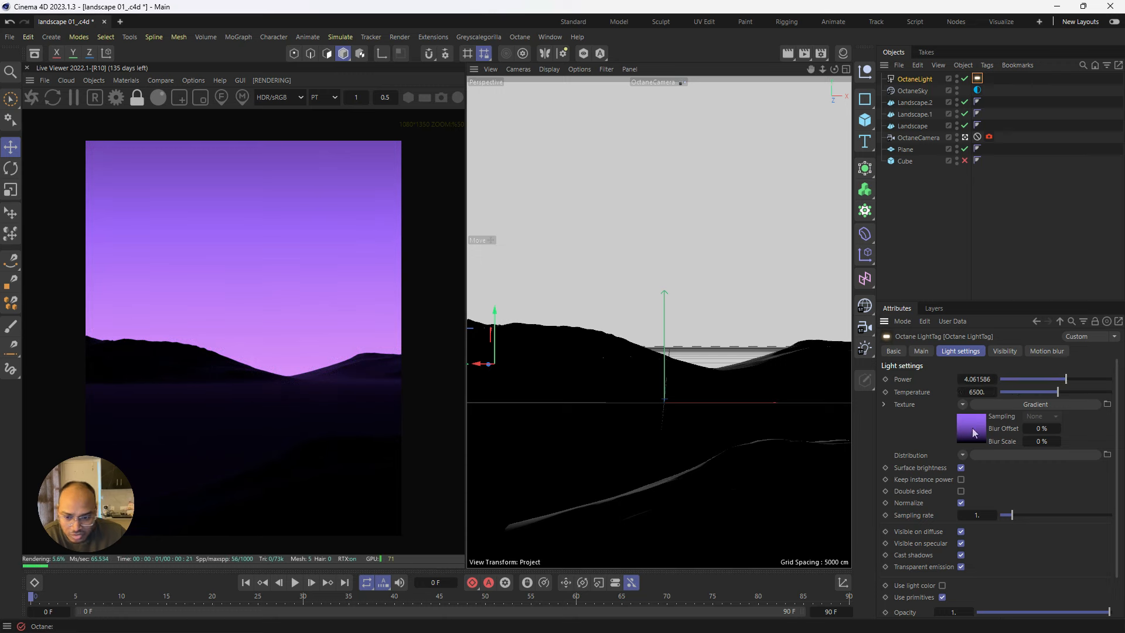
{"action": "left_click", "coordinate": [973, 433]}
{"action": "double_click", "coordinate": [1104, 471]}
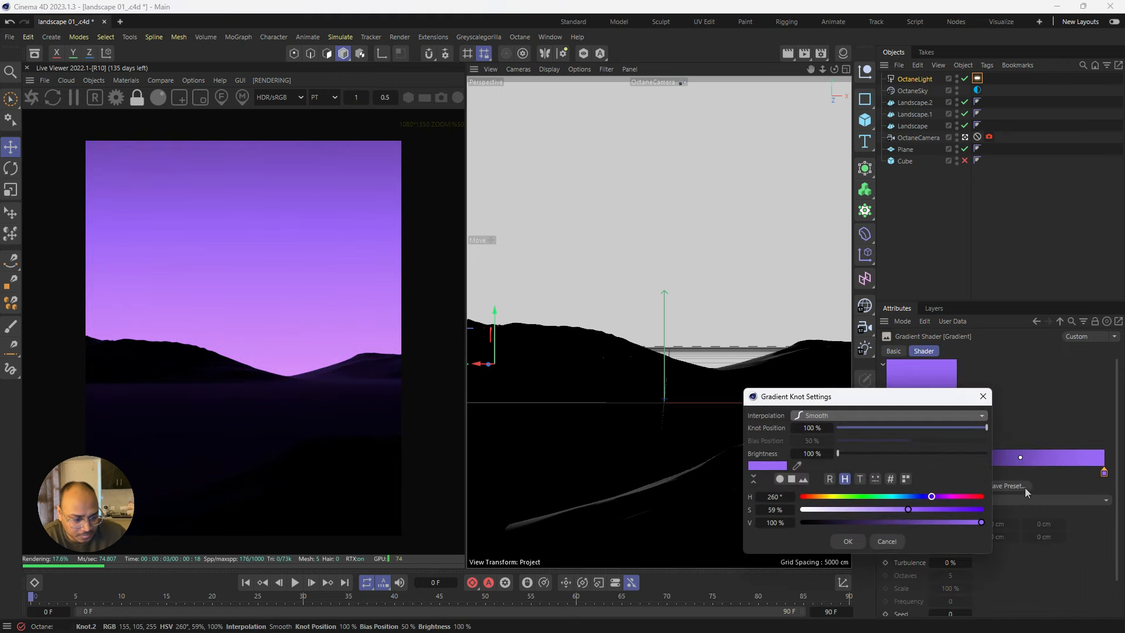
{"action": "left_click", "coordinate": [869, 509]}
{"action": "left_click", "coordinate": [848, 541]}
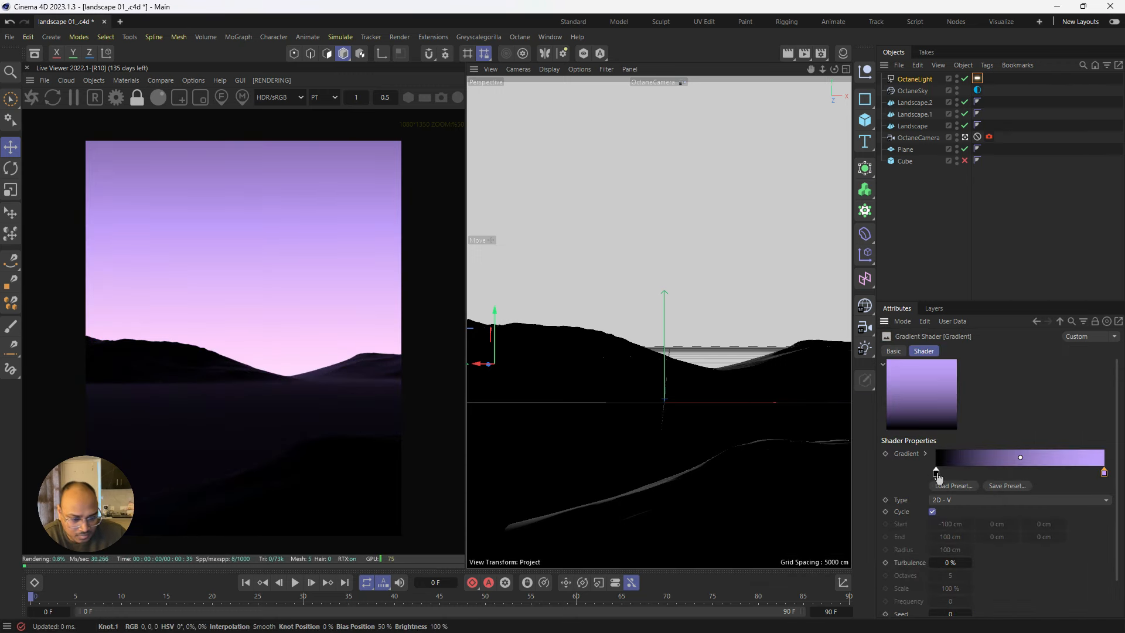
Step: Change the gradient's black knot to a dark purple with hue 260°, saturation 37% and value 27%
{"action": "double_click", "coordinate": [936, 474]}
{"action": "left_click", "coordinate": [851, 523]}
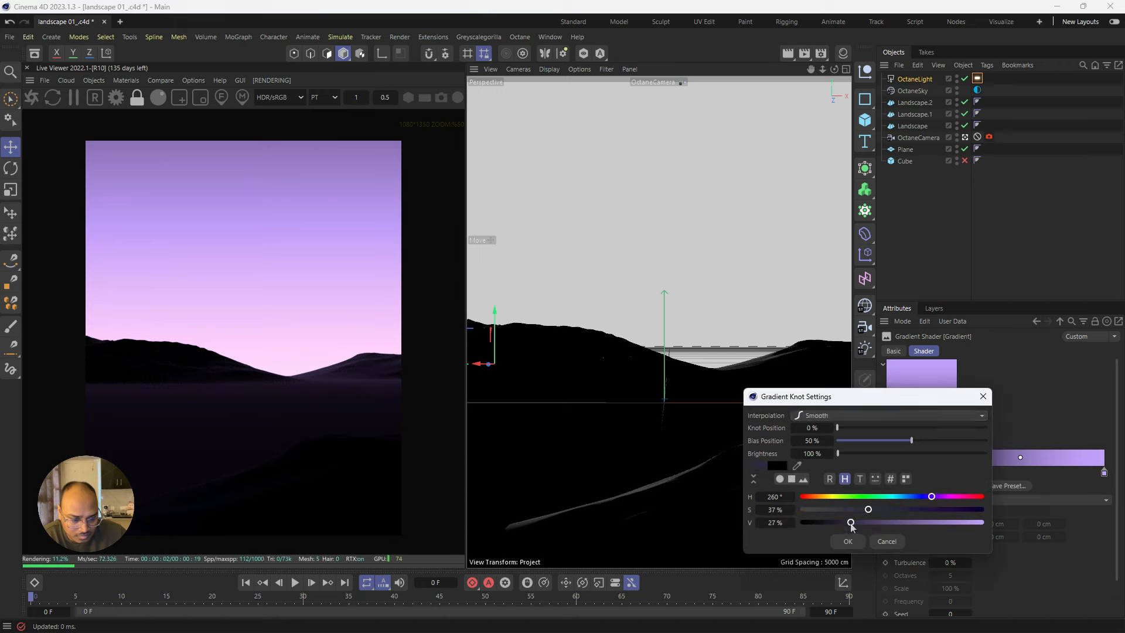
{"action": "left_click", "coordinate": [849, 541]}
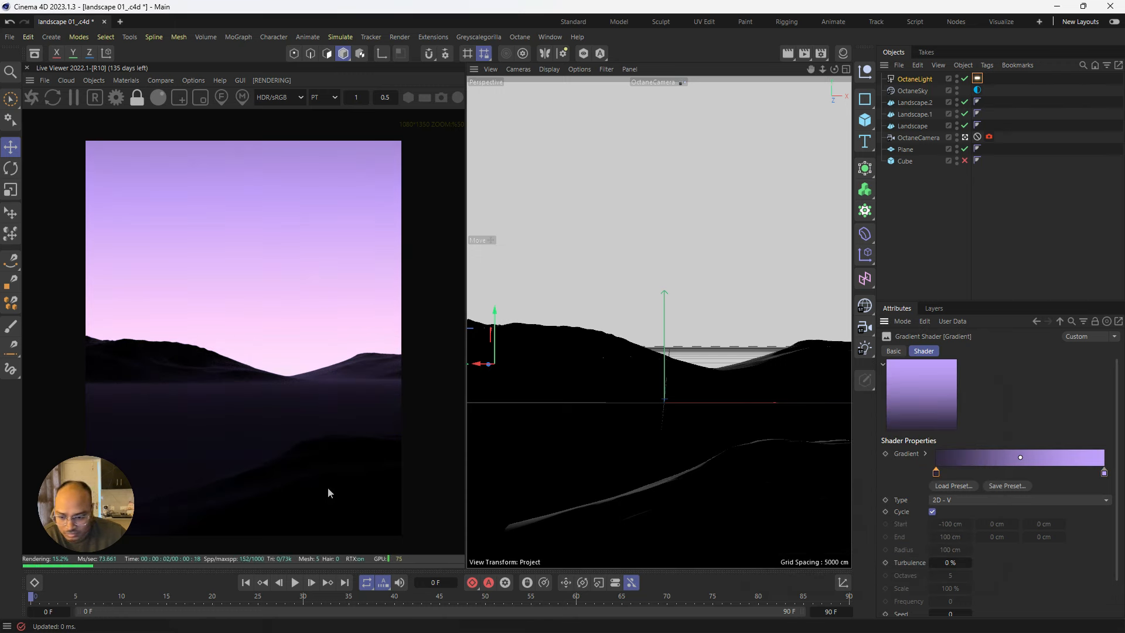
Step: Clear the object selection and save the scene file
{"action": "middle_click_drag", "start_coordinate": [290, 428], "coordinate": [263, 348]}
{"action": "scroll", "coordinate": [273, 368], "scroll_direction": "down", "scroll_amount": 1}
{"action": "scroll", "coordinate": [273, 369], "scroll_direction": "up", "scroll_amount": 1}
{"action": "scroll", "coordinate": [264, 348], "scroll_direction": "down", "scroll_amount": 1}
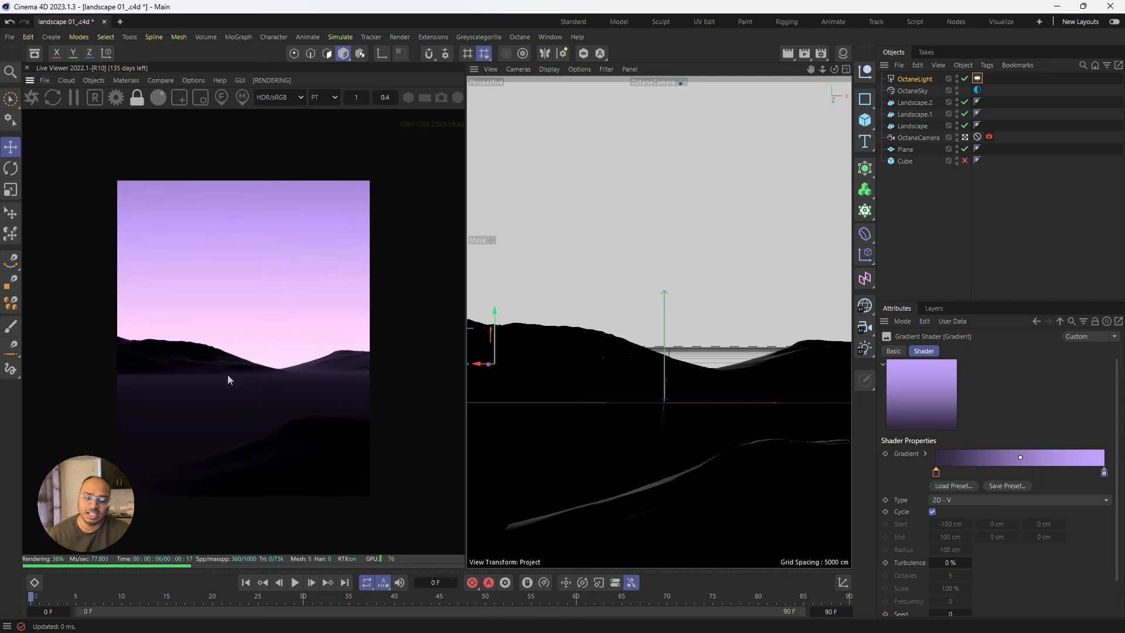
{"action": "left_click", "coordinate": [602, 447]}
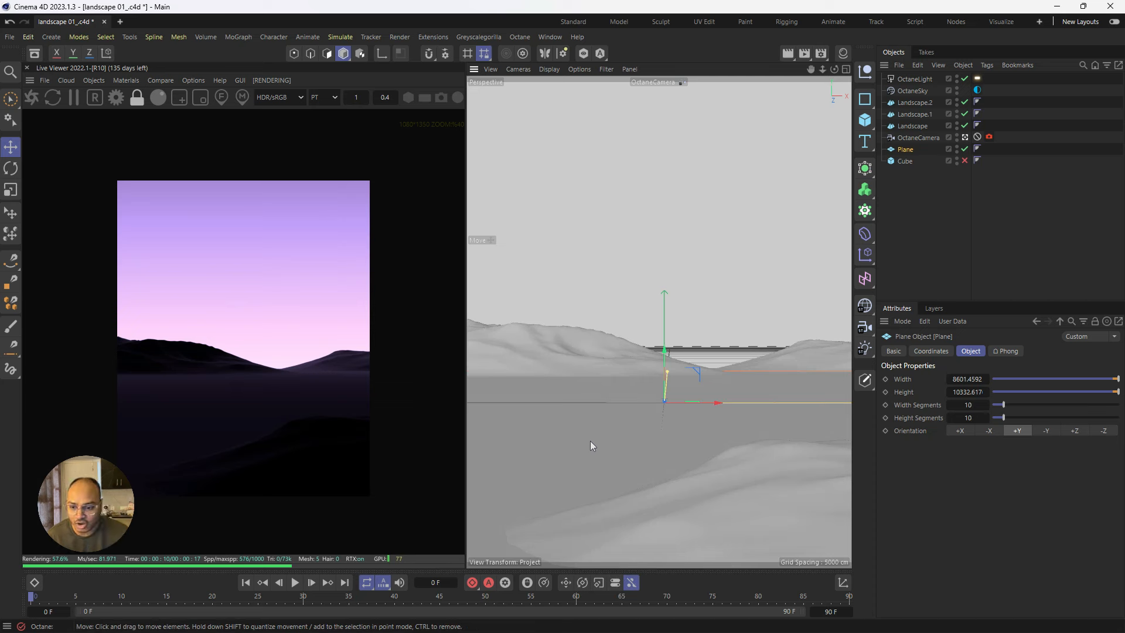
{"action": "left_click", "coordinate": [908, 243]}
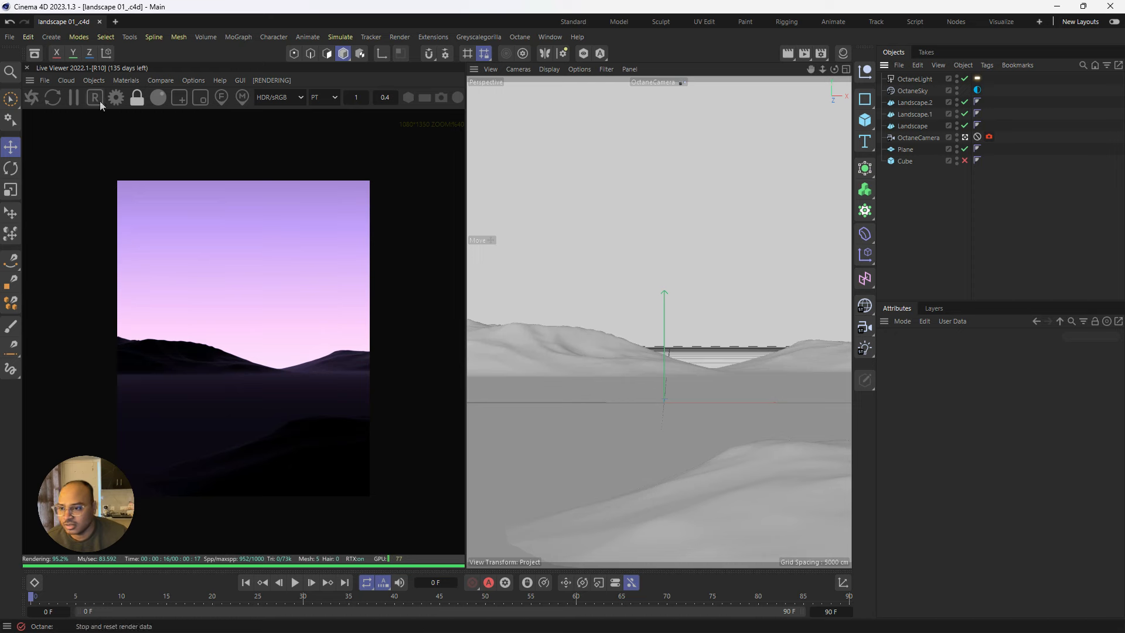
Step: Add an Octane area light and move it off to one side in front of the camera
{"action": "left_click", "coordinate": [93, 81]}
{"action": "mouse_move", "coordinate": [114, 136]}
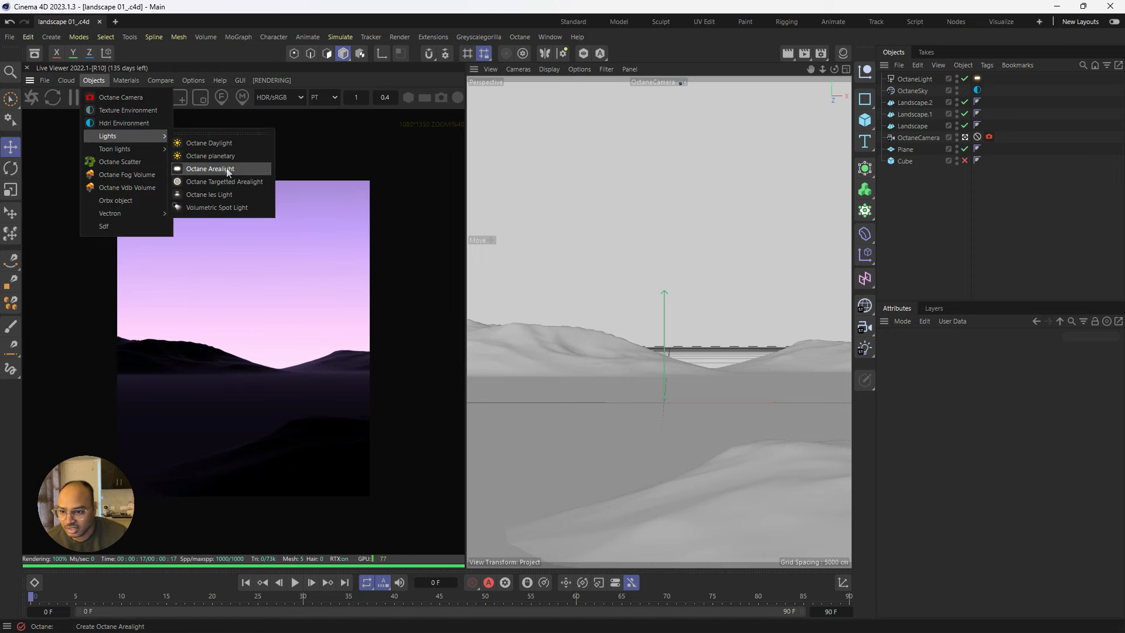
{"action": "left_click", "coordinate": [228, 170]}
{"action": "key", "text": "F1"}
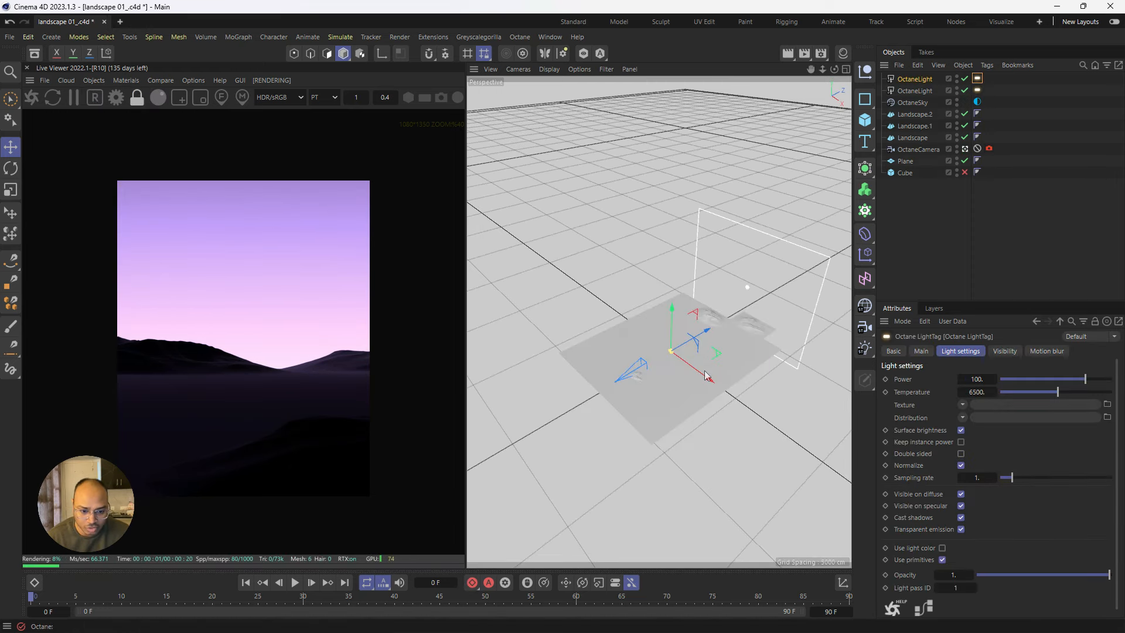
{"action": "scroll", "coordinate": [676, 361], "scroll_direction": "up", "scroll_amount": 6}
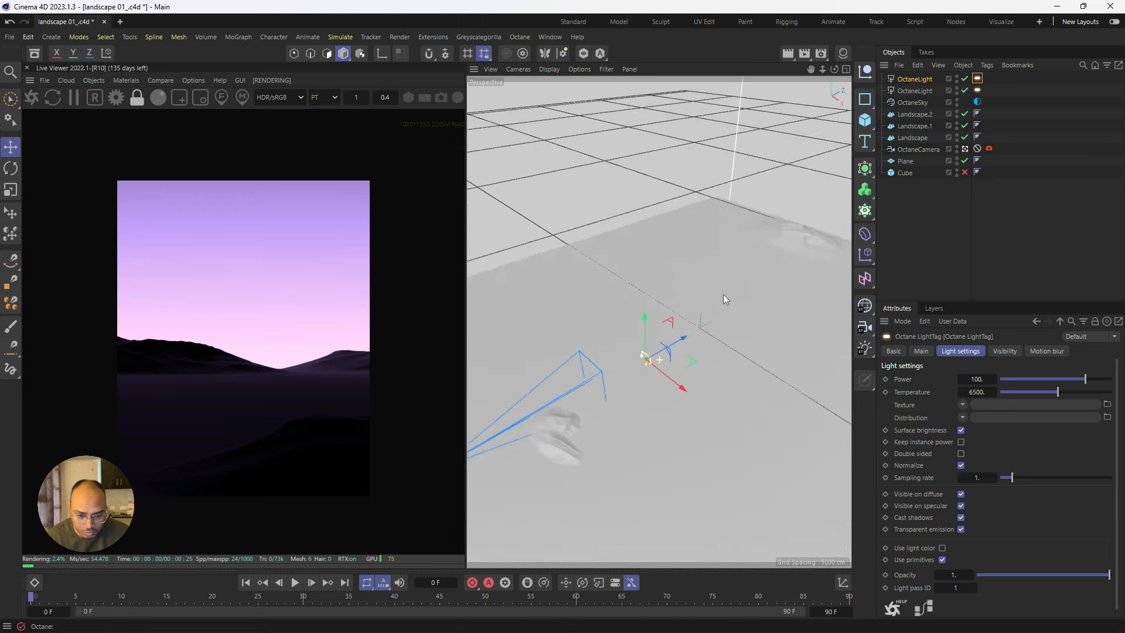
{"action": "left_click_drag", "start_coordinate": [663, 342], "coordinate": [616, 275]}
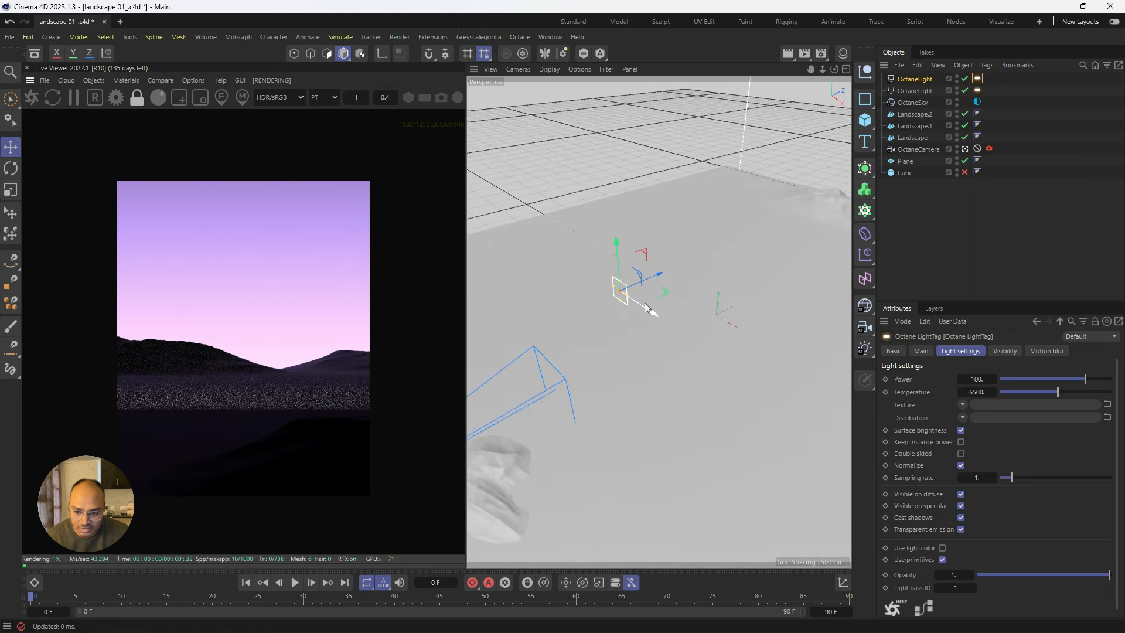
Step: Rotate the new area light to face across the landscape and place it at the side edge of the ground plane
{"action": "key", "text": "r"}
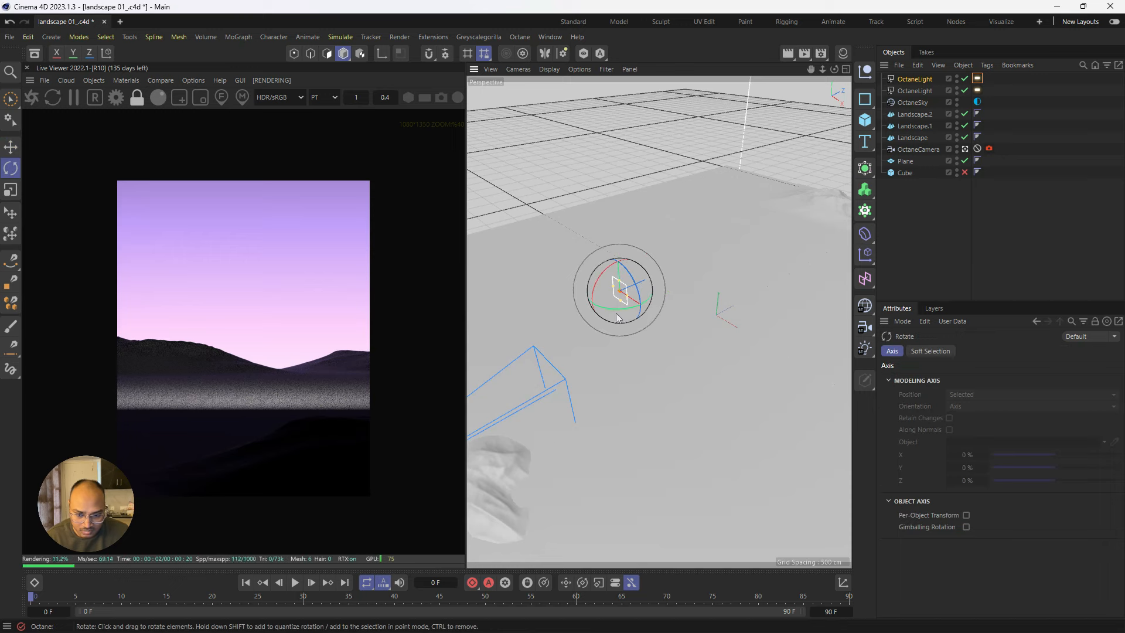
{"action": "left_click_drag", "start_coordinate": [617, 317], "coordinate": [659, 327]}
{"action": "key", "text": "e"}
{"action": "scroll", "coordinate": [716, 298], "scroll_direction": "down", "scroll_amount": 6}
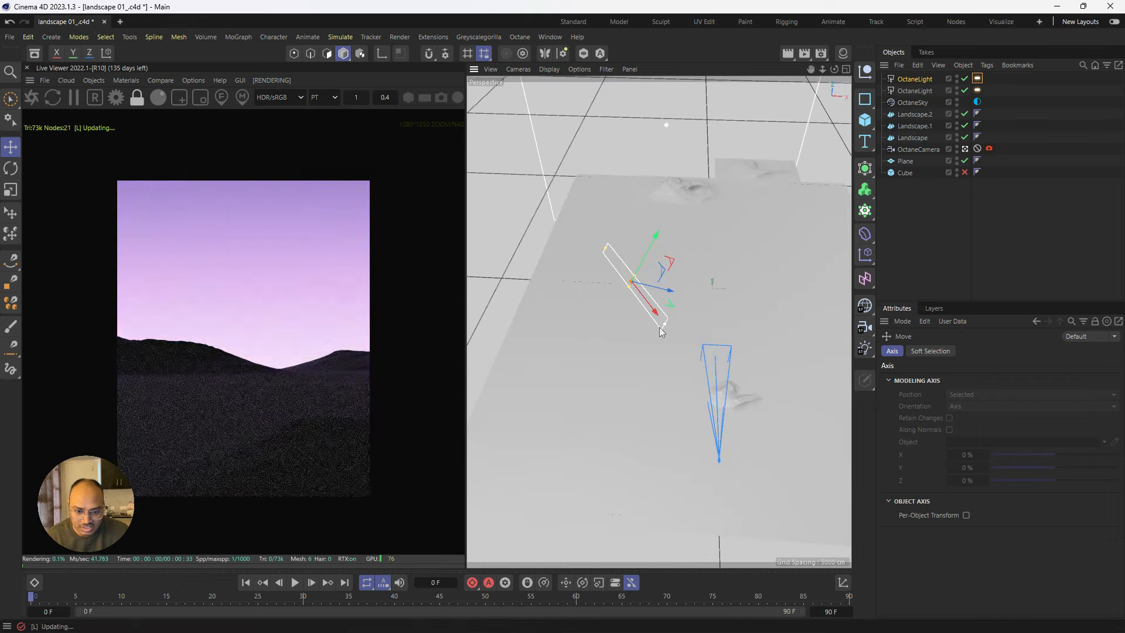
{"action": "left_click_drag", "start_coordinate": [629, 287], "coordinate": [582, 212]}
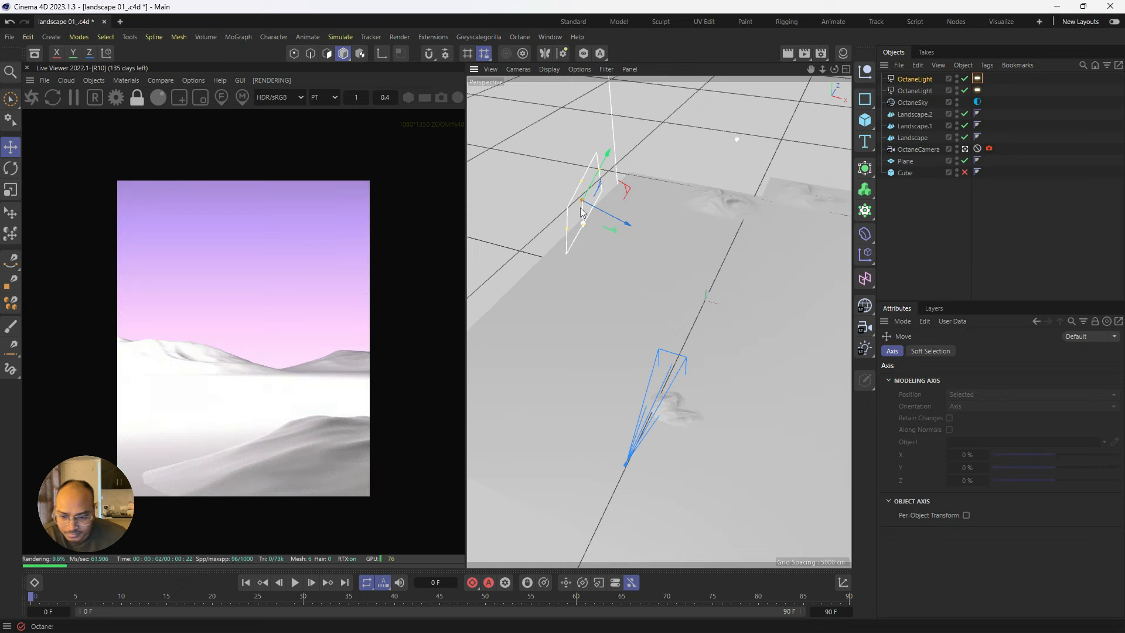
Step: Reduce the side area light's power to about 6.06
{"action": "left_click", "coordinate": [978, 78]}
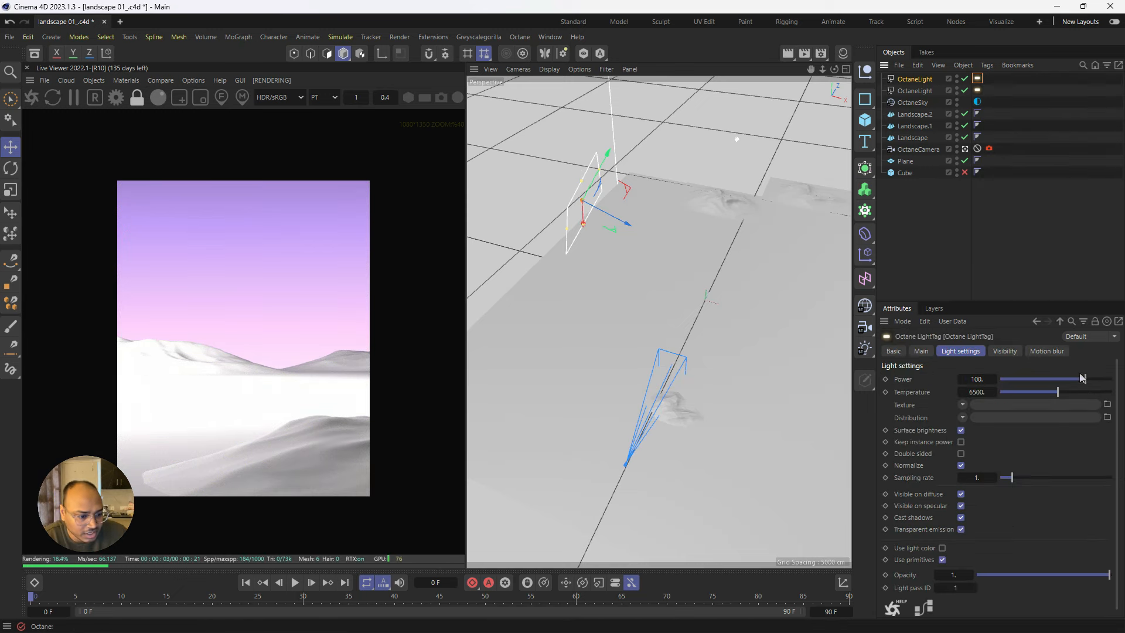
{"action": "mouse_move", "coordinate": [1082, 379]}
{"action": "left_mouse_down"}
{"action": "mouse_move", "coordinate": [1031, 386]}
{"action": "mouse_move", "coordinate": [1069, 385]}
{"action": "left_mouse_up"}
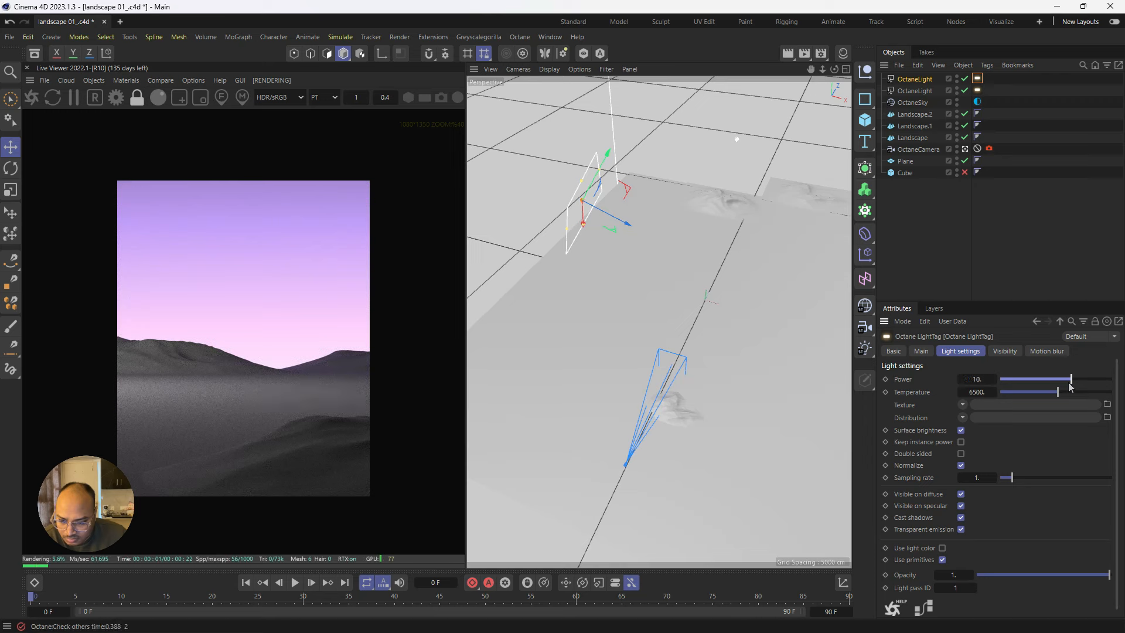
{"action": "mouse_move", "coordinate": [1070, 384]}
{"action": "left_mouse_down"}
{"action": "mouse_move", "coordinate": [1038, 389]}
{"action": "mouse_move", "coordinate": [1067, 390]}
{"action": "left_mouse_up"}
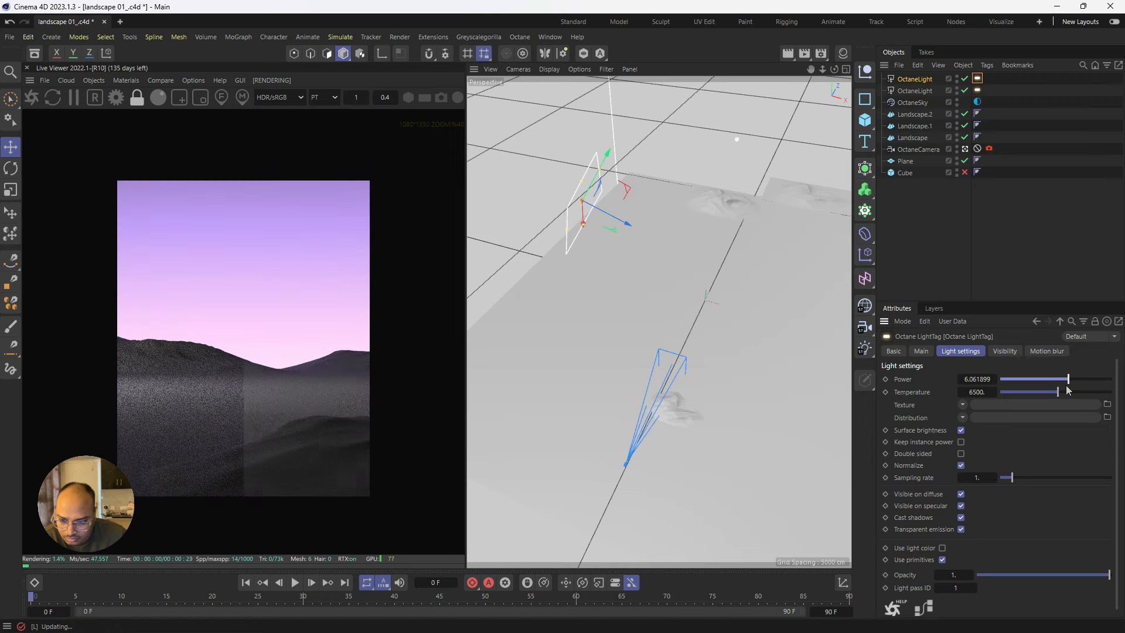
{"action": "scroll", "coordinate": [297, 404], "scroll_direction": "up", "scroll_amount": 1}
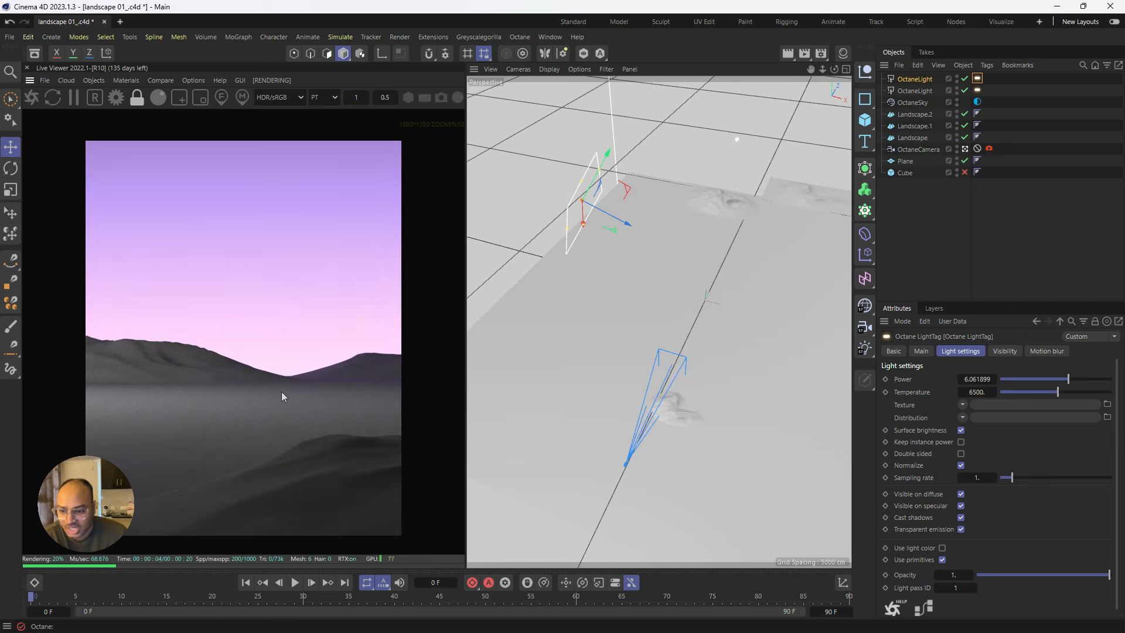
{"action": "scroll", "coordinate": [281, 391], "scroll_direction": "down", "scroll_amount": 1}
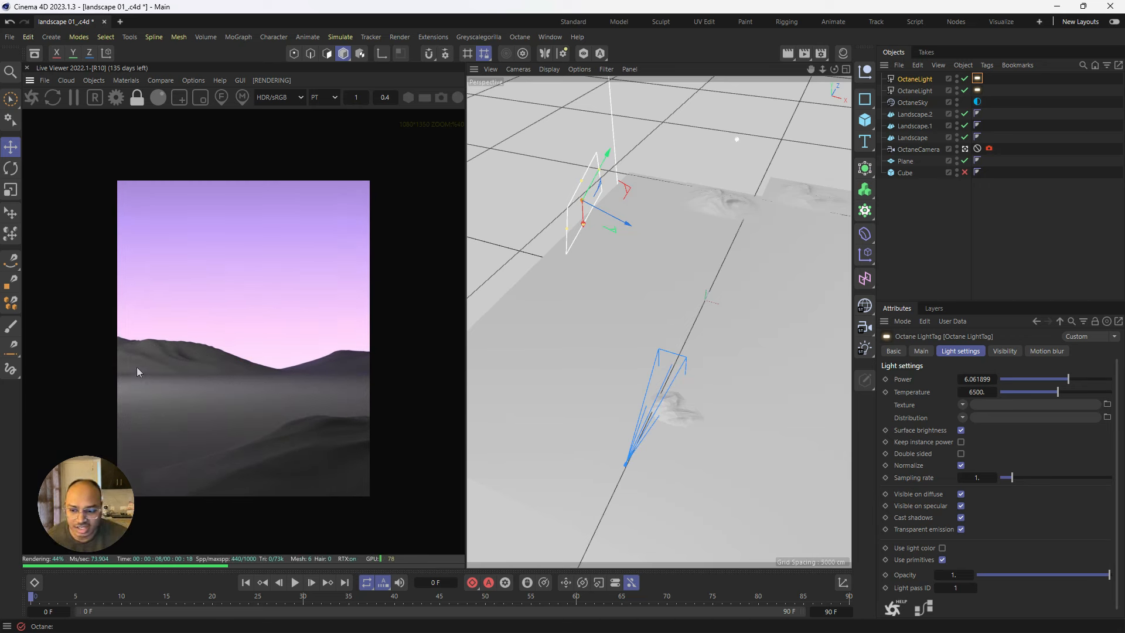
Step: Search the asset library for "grass" and add Mid Size Grass 02, Cut Grass 03 and Wild Grass 04 to the scene
{"action": "left_click", "coordinate": [35, 54]}
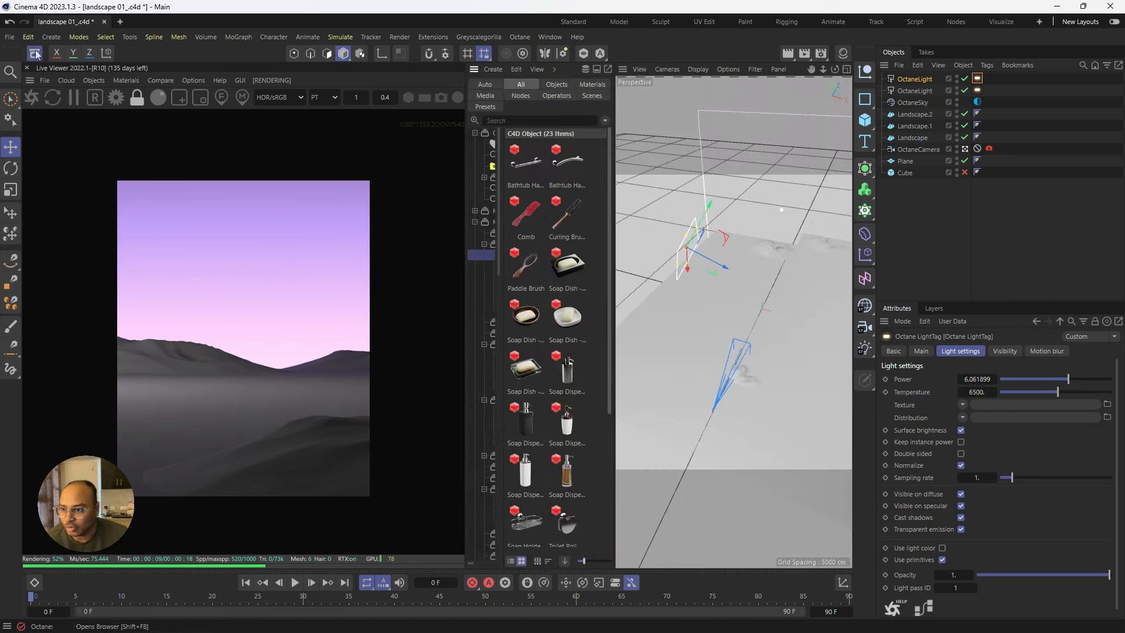
{"action": "left_click", "coordinate": [516, 121]}
{"action": "type", "text": "grass"}
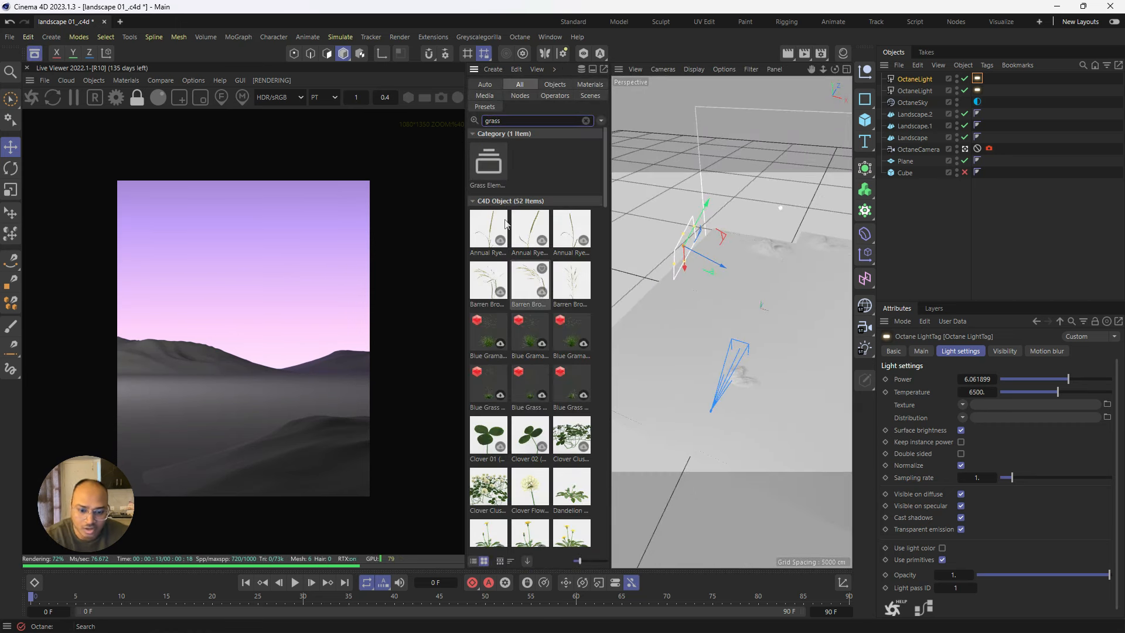
{"action": "scroll", "coordinate": [560, 312], "scroll_direction": "down", "scroll_amount": 3}
{"action": "scroll", "coordinate": [561, 312], "scroll_direction": "down", "scroll_amount": 4}
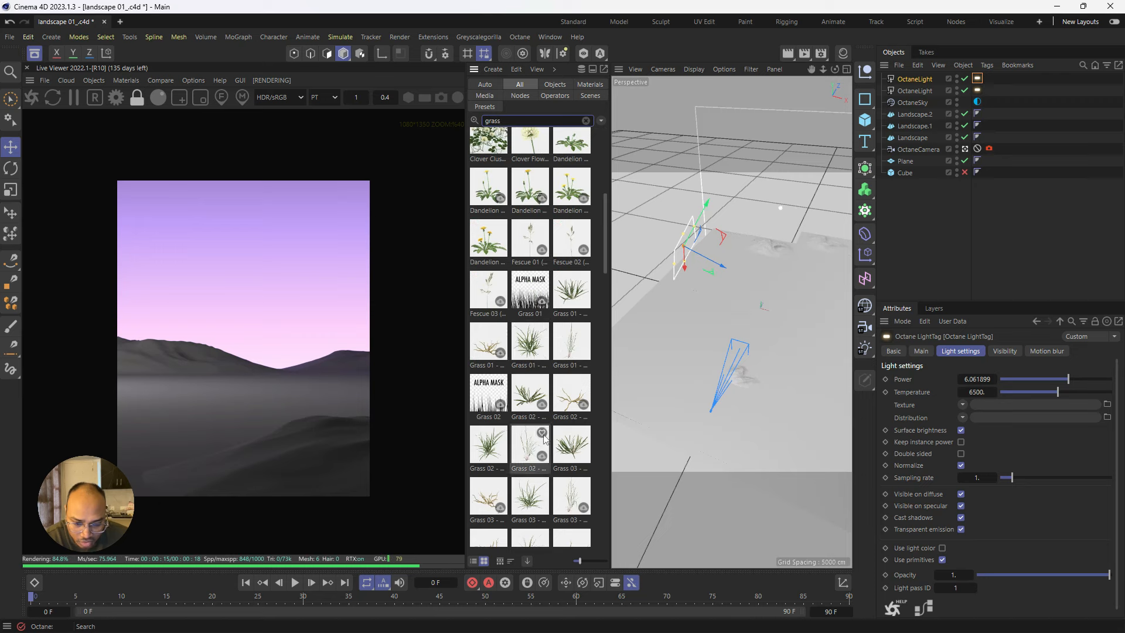
{"action": "double_click", "coordinate": [488, 447]}
{"action": "double_click", "coordinate": [572, 443]}
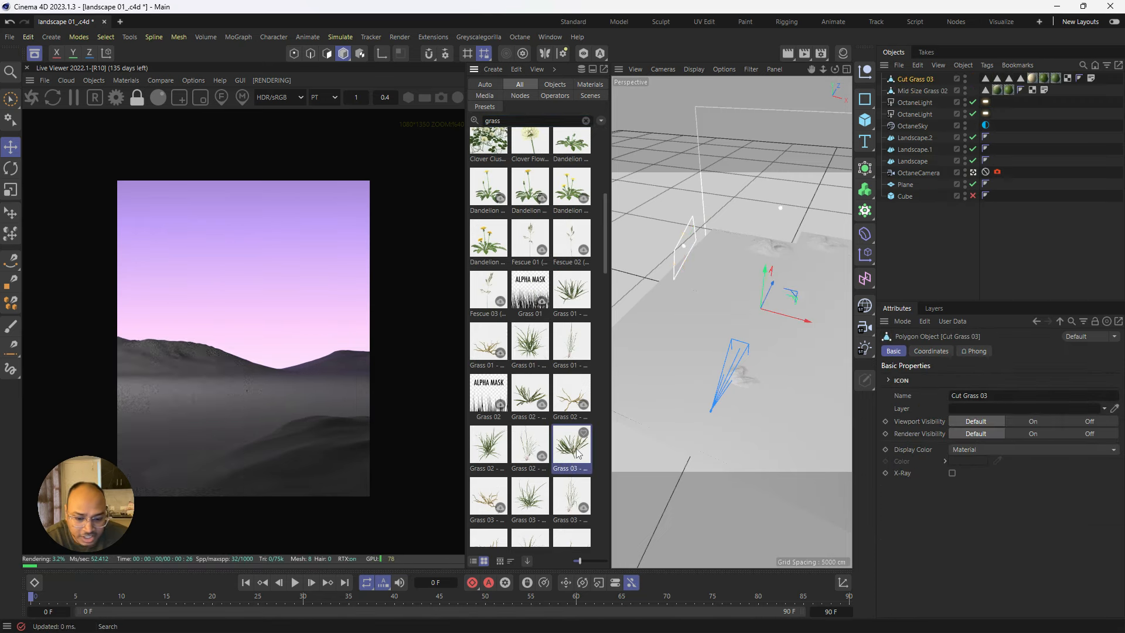
{"action": "scroll", "coordinate": [540, 374], "scroll_direction": "down", "scroll_amount": 5}
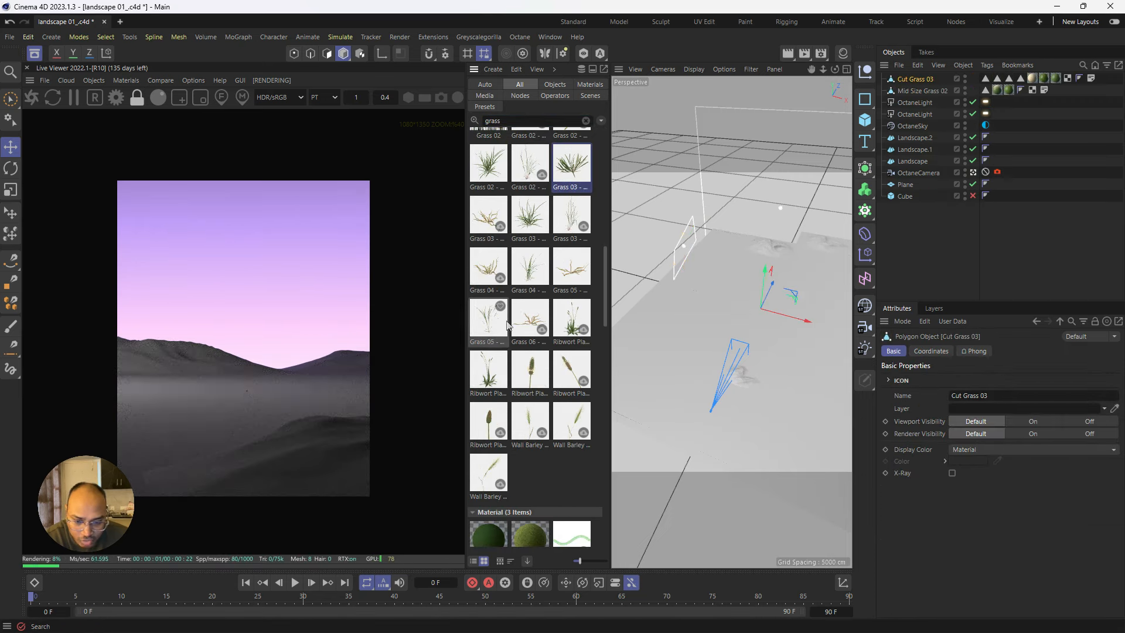
{"action": "double_click", "coordinate": [525, 292]}
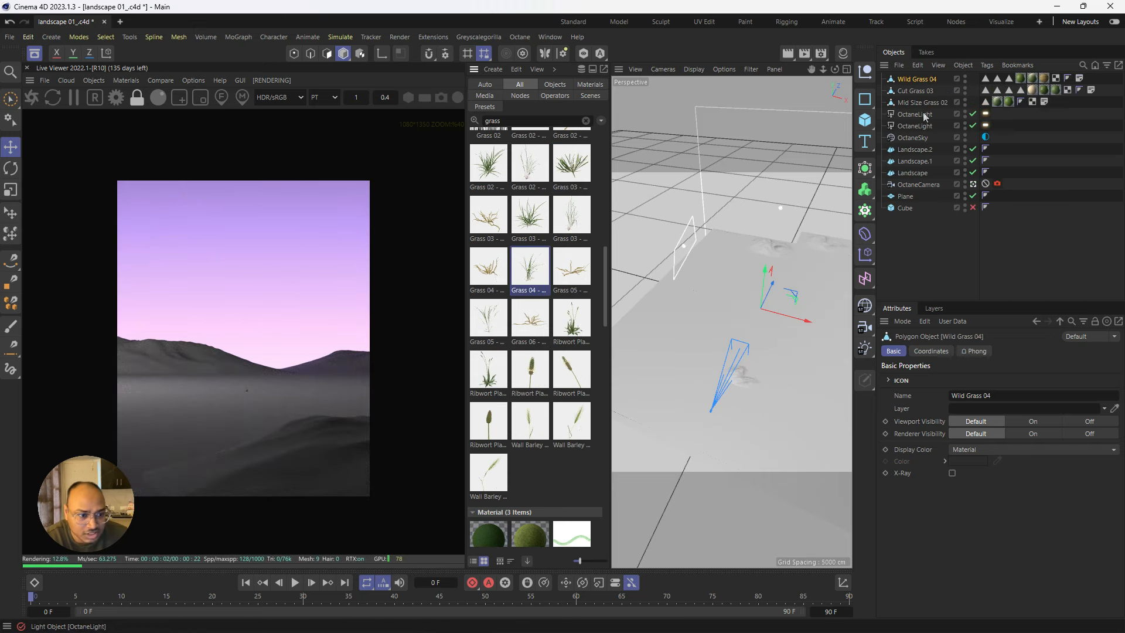
{"action": "left_click", "coordinate": [34, 54]}
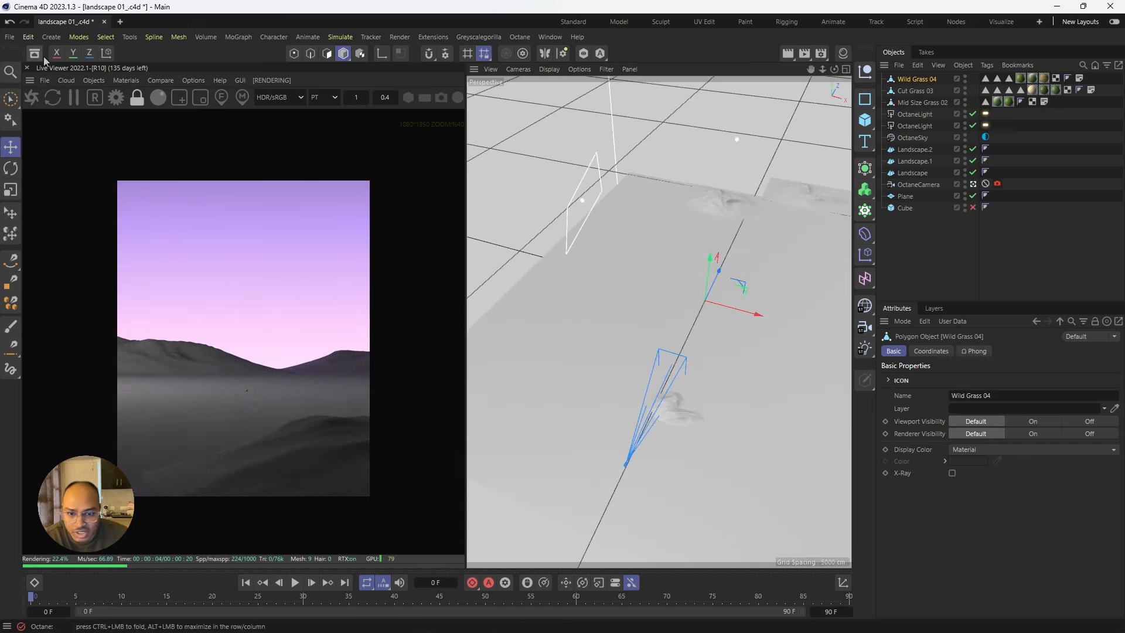
Step: Create an Octane Scatter object and nest the three grass objects under it
{"action": "left_click", "coordinate": [92, 82]}
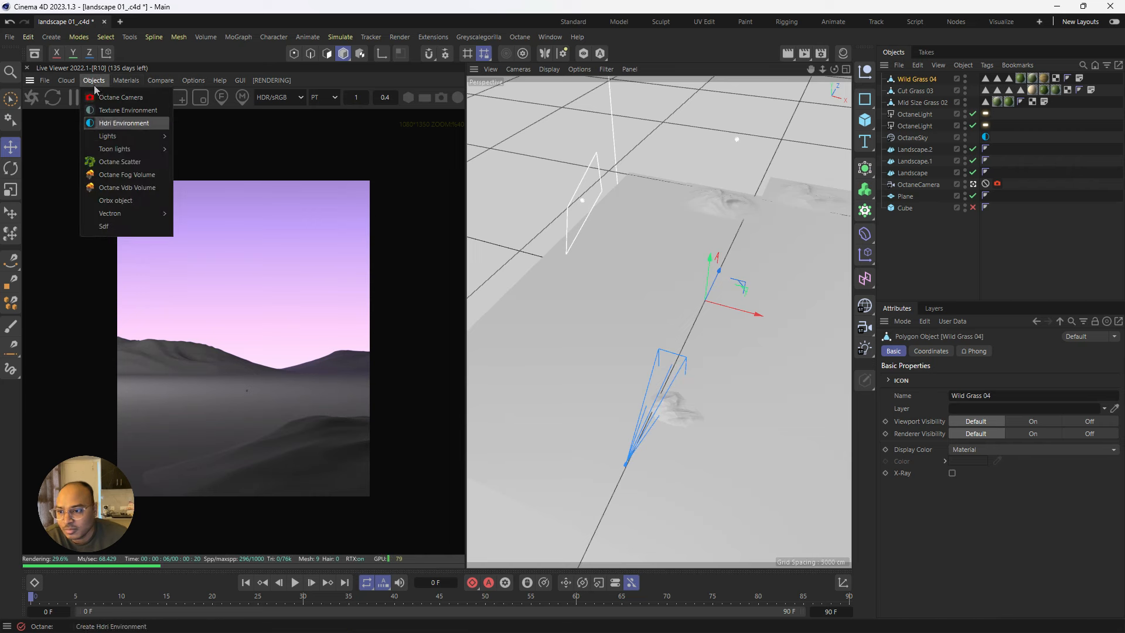
{"action": "left_click", "coordinate": [113, 163]}
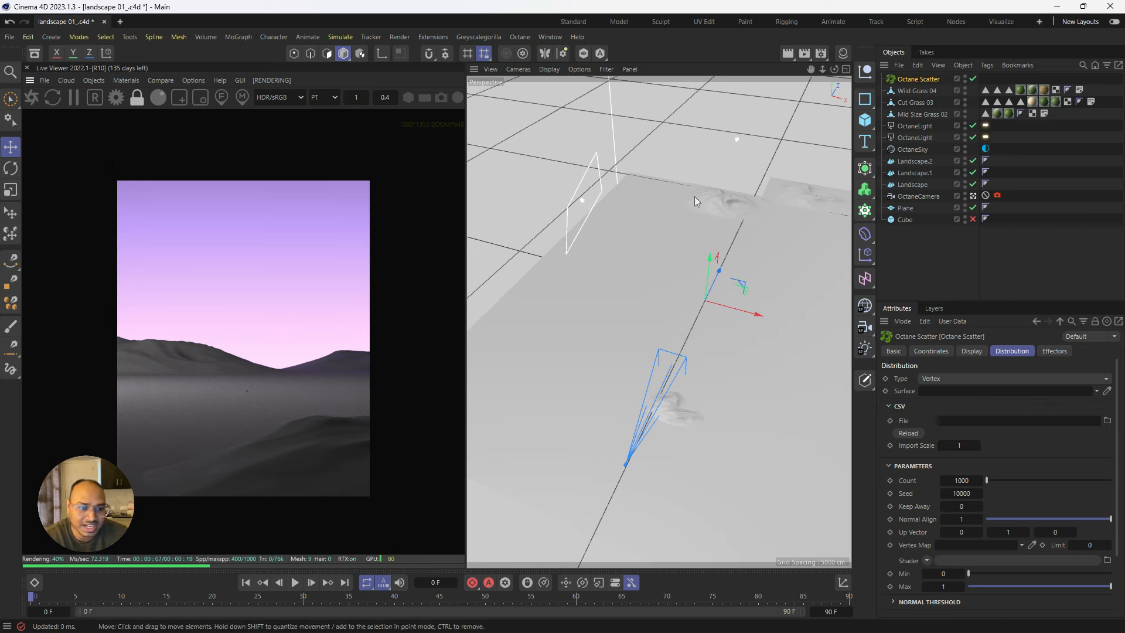
{"action": "left_click", "coordinate": [922, 114]}
{"action": "left_click_drag", "start_coordinate": [1065, 119], "coordinate": [918, 80]}
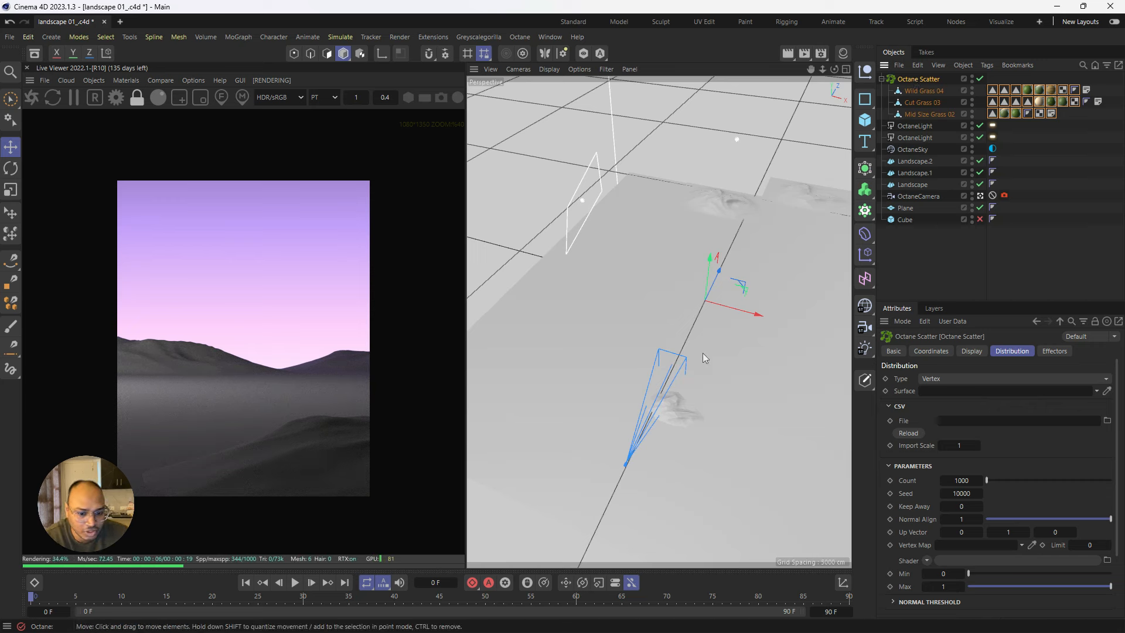
Step: Assign the foreground hill, Landscape.2, as the scatter's surface and inspect the grass up close in the render
{"action": "left_click", "coordinate": [703, 410]}
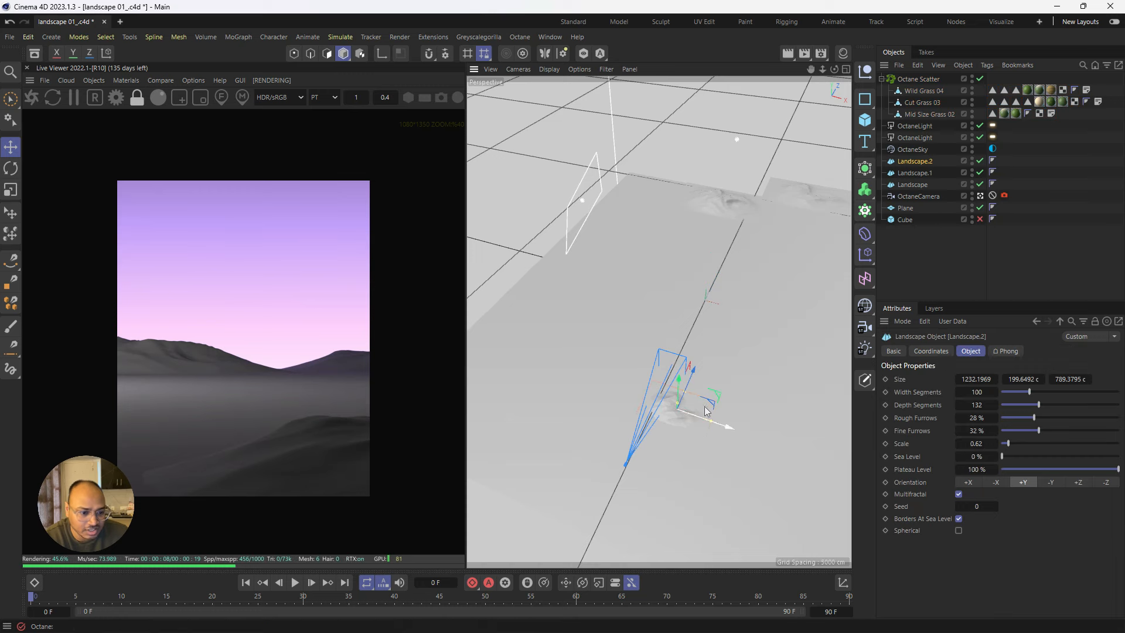
{"action": "left_click", "coordinate": [924, 82]}
{"action": "left_click_drag", "start_coordinate": [922, 167], "coordinate": [933, 252]}
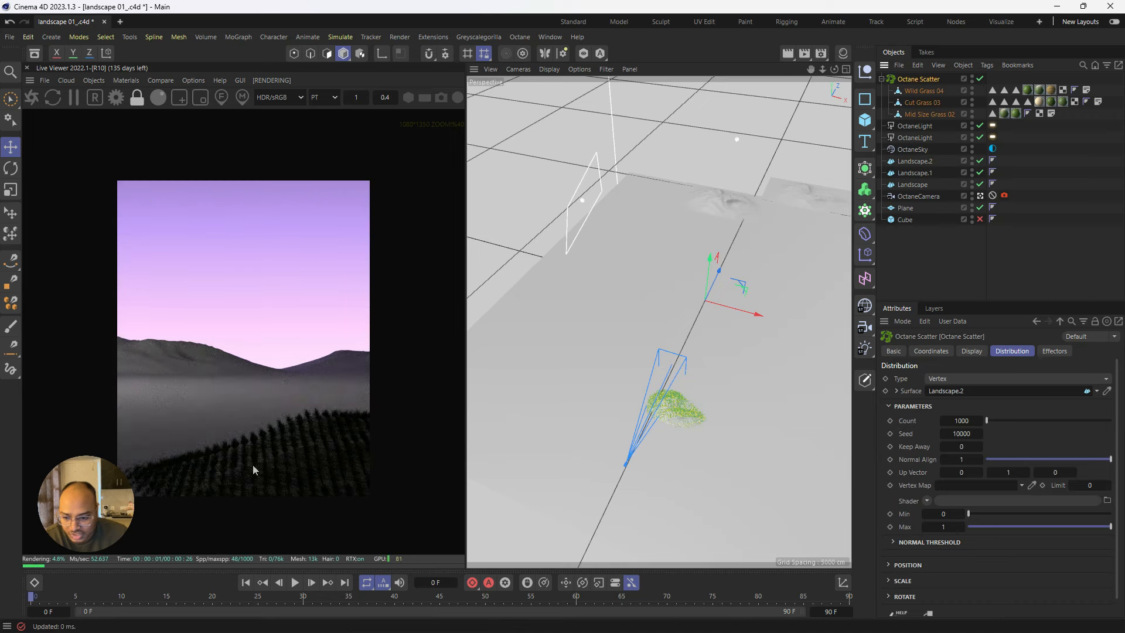
{"action": "middle_click_drag", "start_coordinate": [235, 478], "coordinate": [276, 391]}
{"action": "left_click_drag", "start_coordinate": [241, 448], "coordinate": [142, 370]}
{"action": "scroll", "coordinate": [175, 281], "scroll_direction": "down", "scroll_amount": 3}
{"action": "scroll", "coordinate": [152, 290], "scroll_direction": "up", "scroll_amount": 1}
{"action": "left_click_drag", "start_coordinate": [206, 396], "coordinate": [280, 452]}
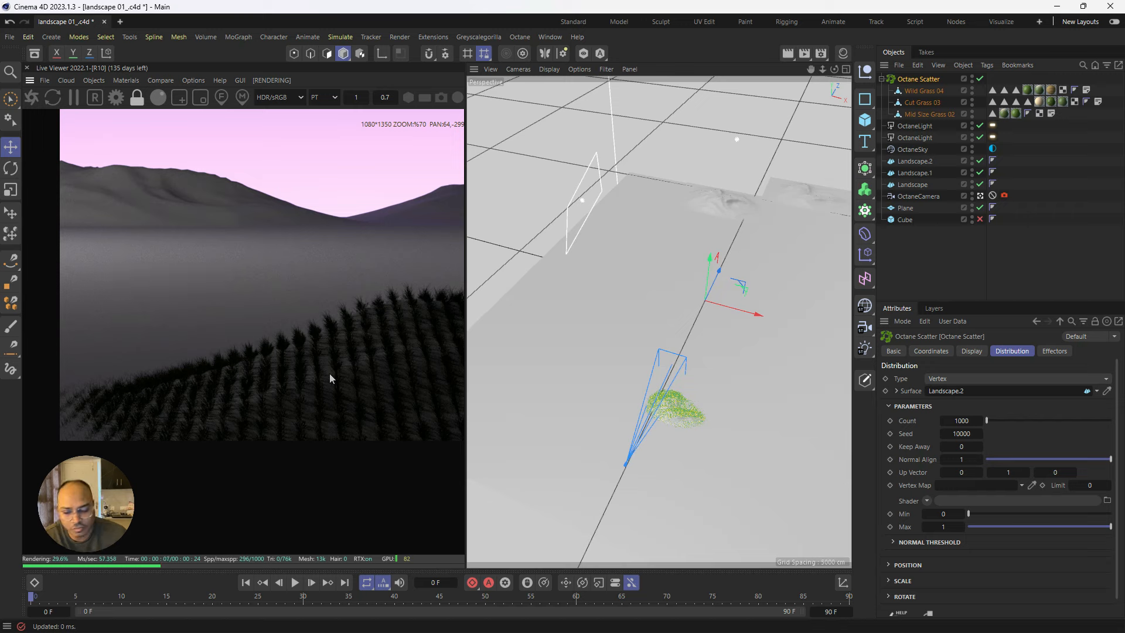
Step: Change the scatter's distribution type to Surface and raise its count to 44175
{"action": "left_click", "coordinate": [943, 379]}
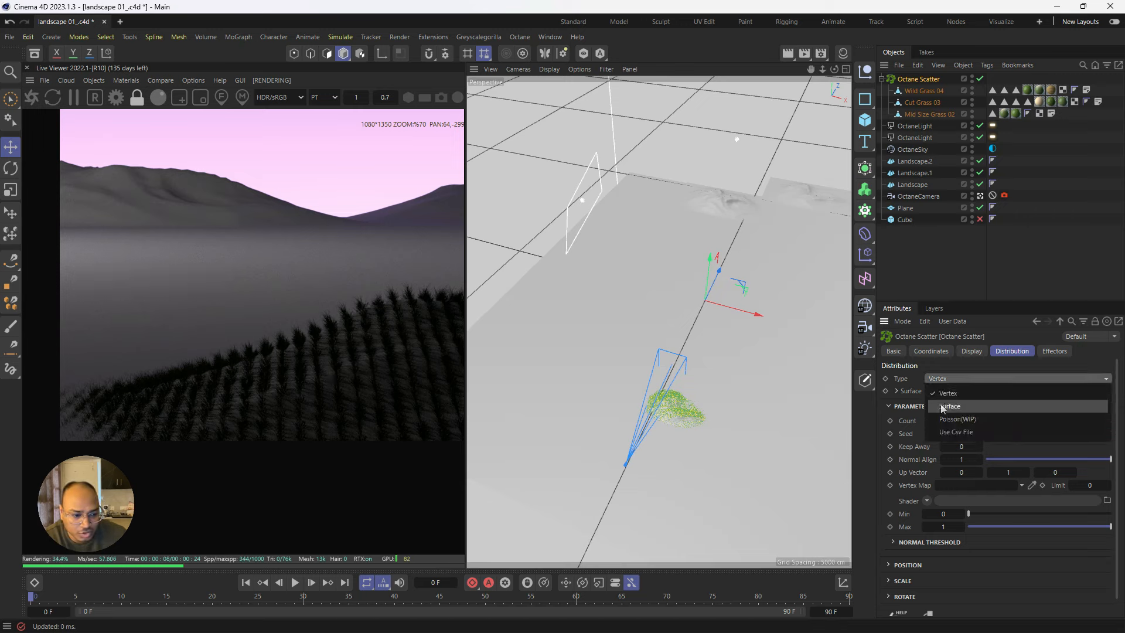
{"action": "left_click", "coordinate": [978, 403]}
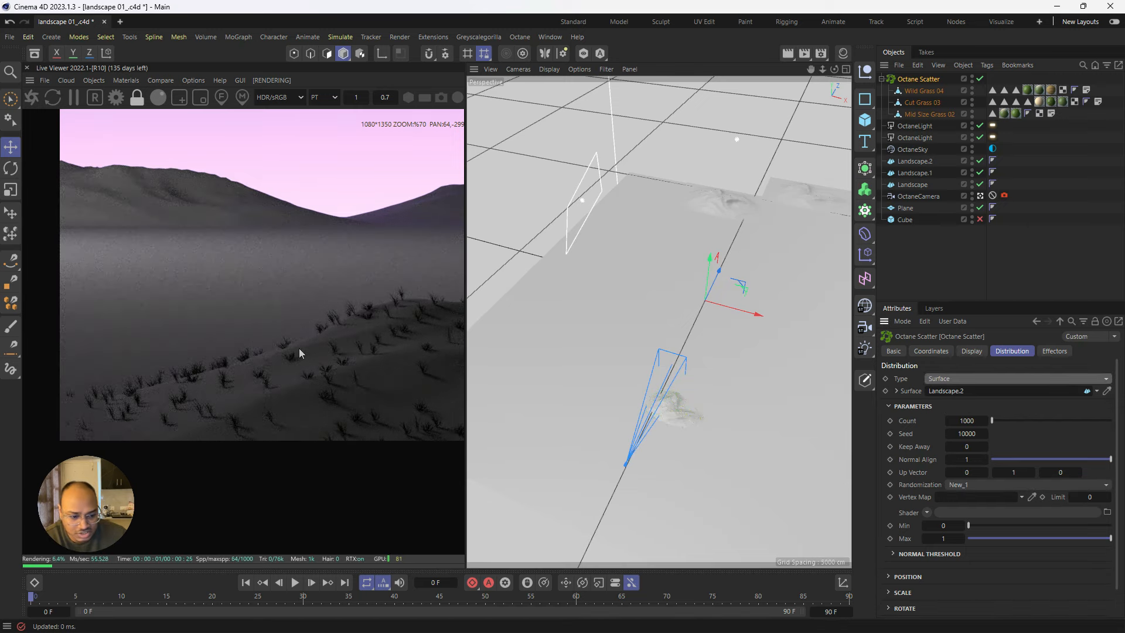
{"action": "scroll", "coordinate": [276, 370], "scroll_direction": "down", "scroll_amount": 2}
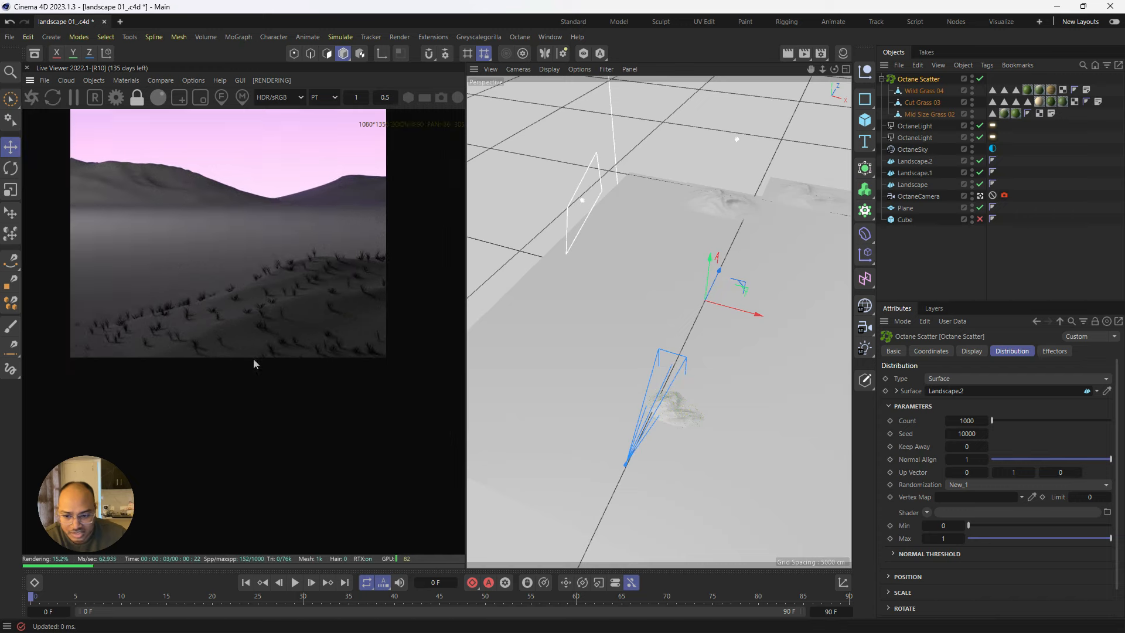
{"action": "left_click_drag", "start_coordinate": [991, 421], "coordinate": [1017, 421]}
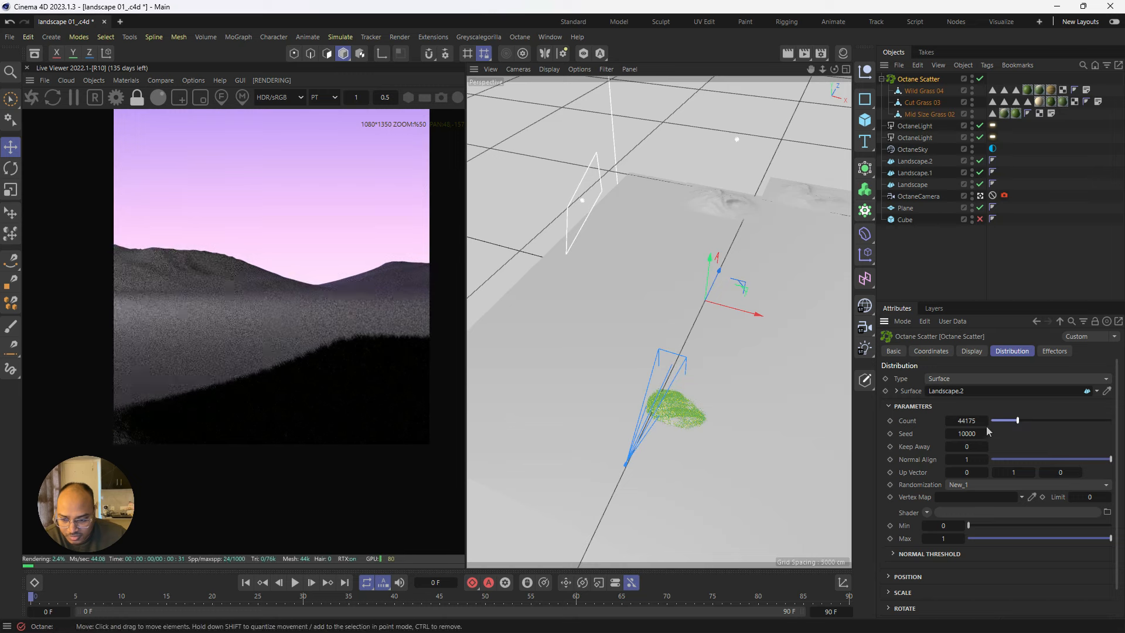
{"action": "scroll", "coordinate": [202, 462], "scroll_direction": "down", "scroll_amount": 2}
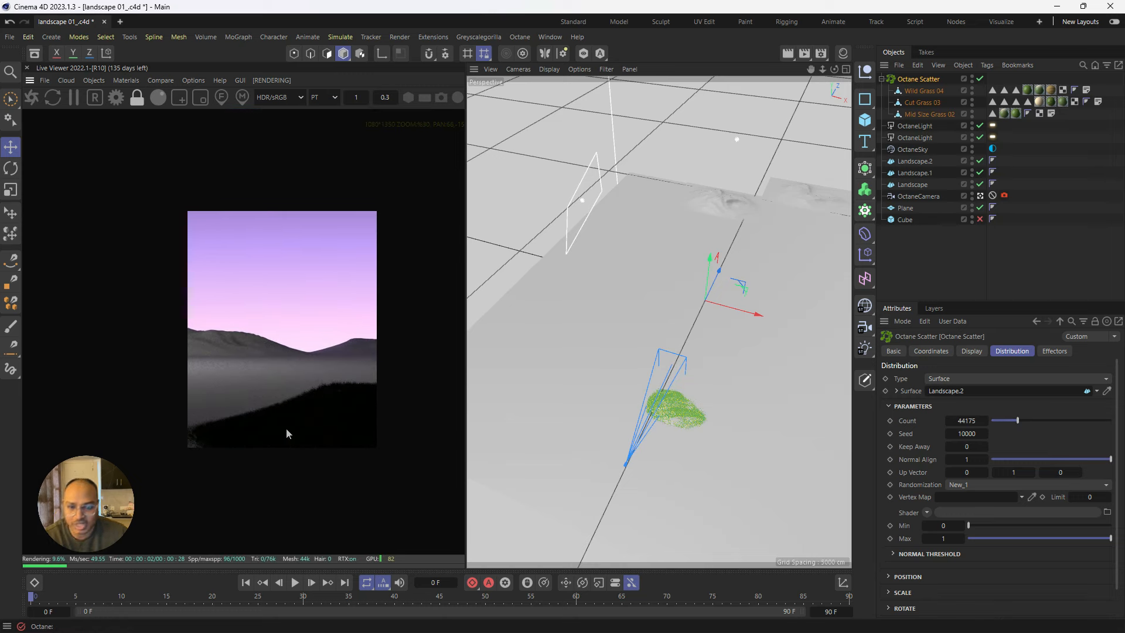
Step: Move the side area light forward beside the camera to light the grassy foreground hill, and check the grass in the render
{"action": "left_click", "coordinate": [914, 127]}
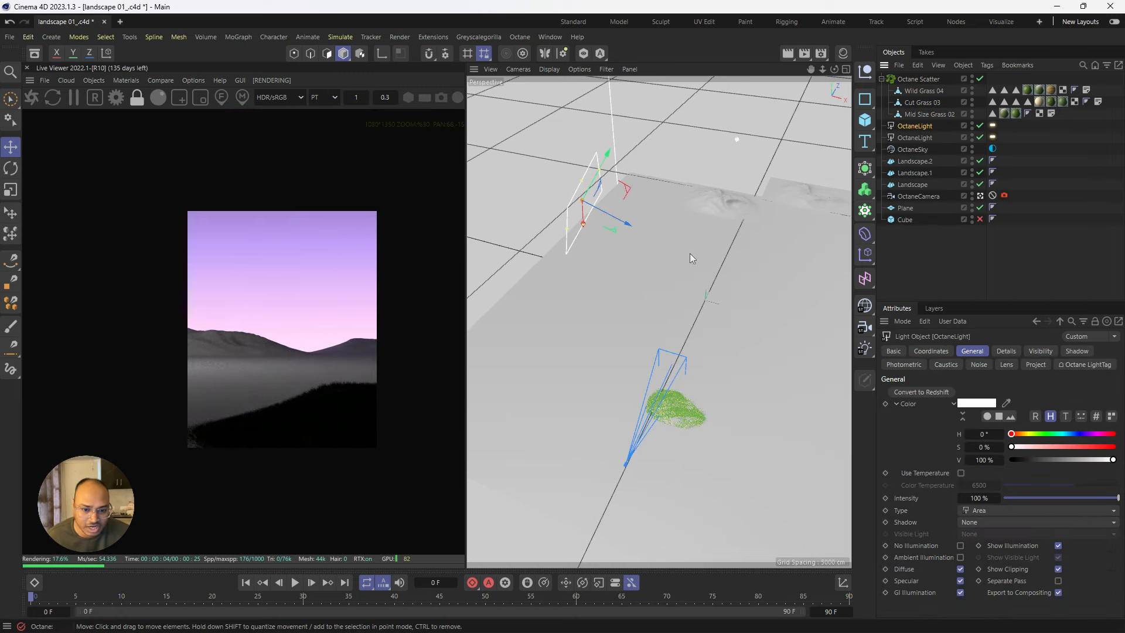
{"action": "left_click_drag", "start_coordinate": [583, 217], "coordinate": [579, 387]}
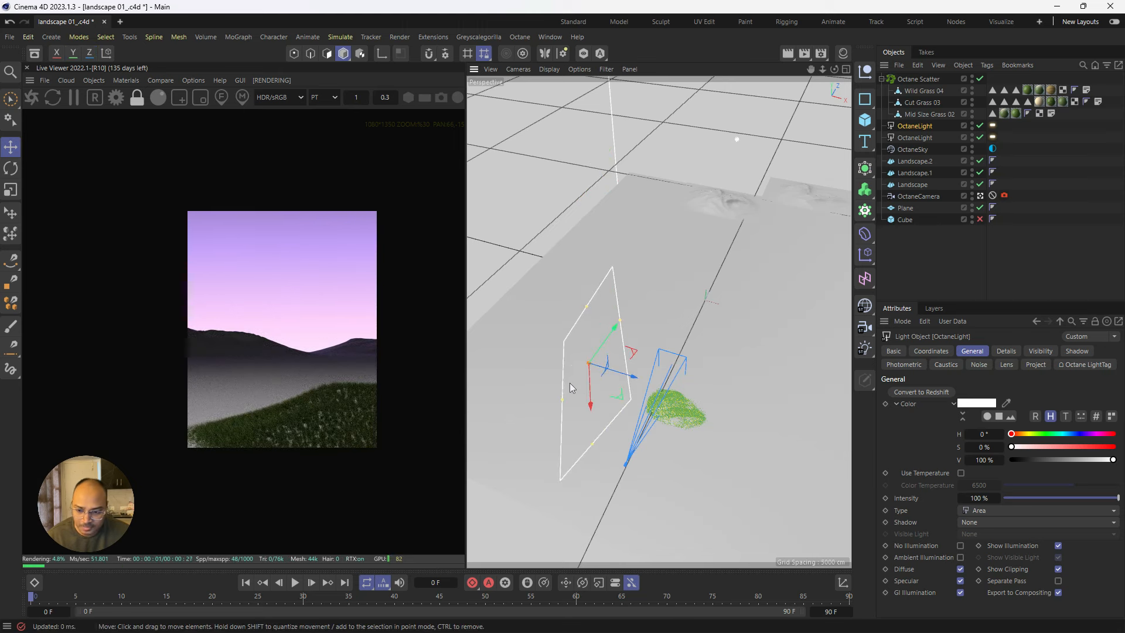
{"action": "scroll", "coordinate": [316, 410], "scroll_direction": "up", "scroll_amount": 4}
{"action": "scroll", "coordinate": [293, 340], "scroll_direction": "down", "scroll_amount": 2}
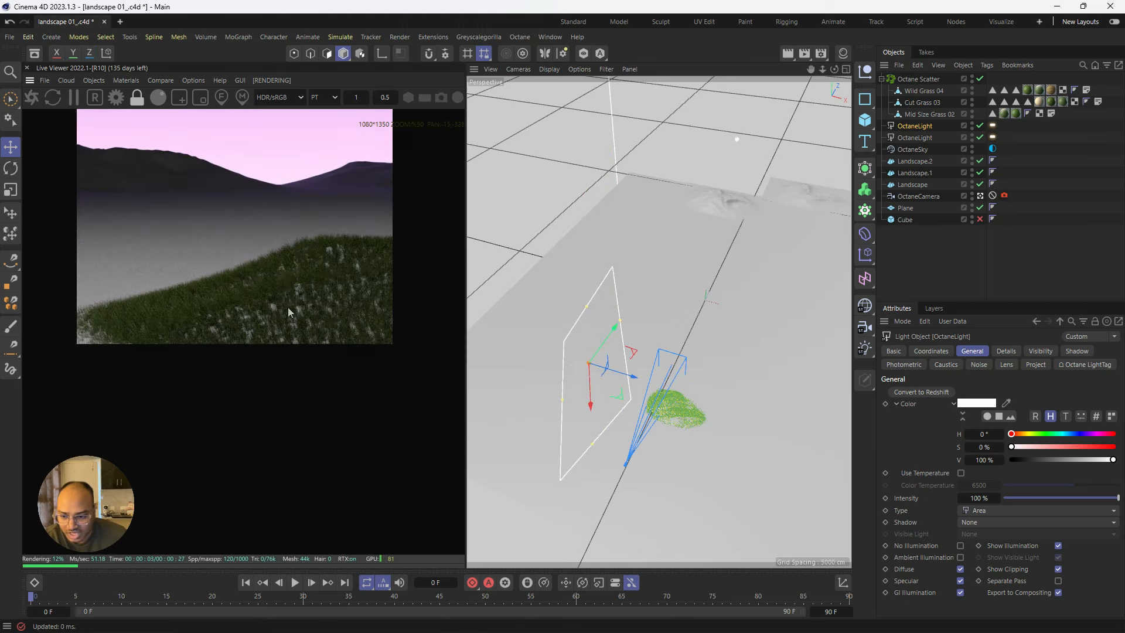
{"action": "middle_click_drag", "start_coordinate": [289, 312], "coordinate": [285, 368]}
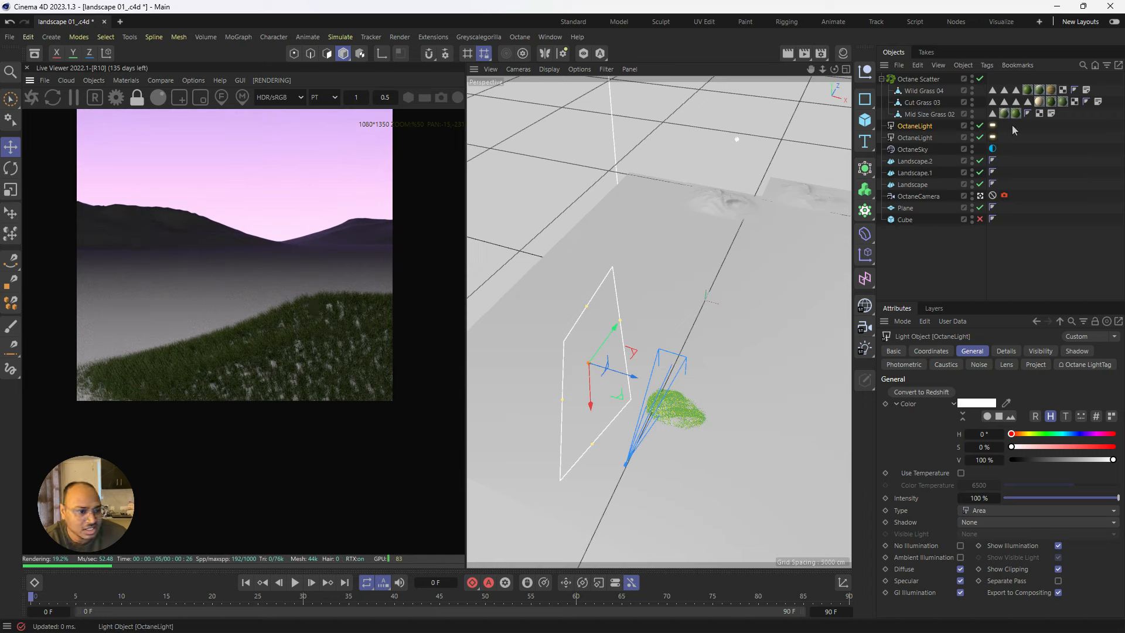
Step: Raise the Octane Scatter's count to 104369 and check the grass coverage on the foreground hill in the render
{"action": "left_click", "coordinate": [918, 78]}
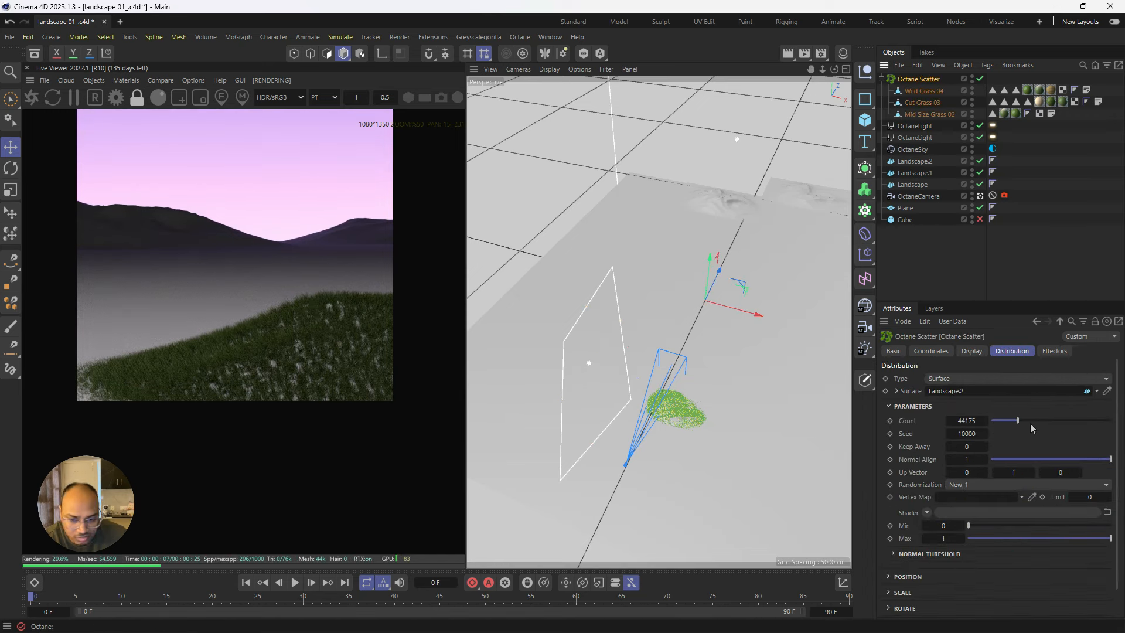
{"action": "left_click_drag", "start_coordinate": [1030, 424], "coordinate": [1054, 419]}
{"action": "left_click", "coordinate": [1054, 420]}
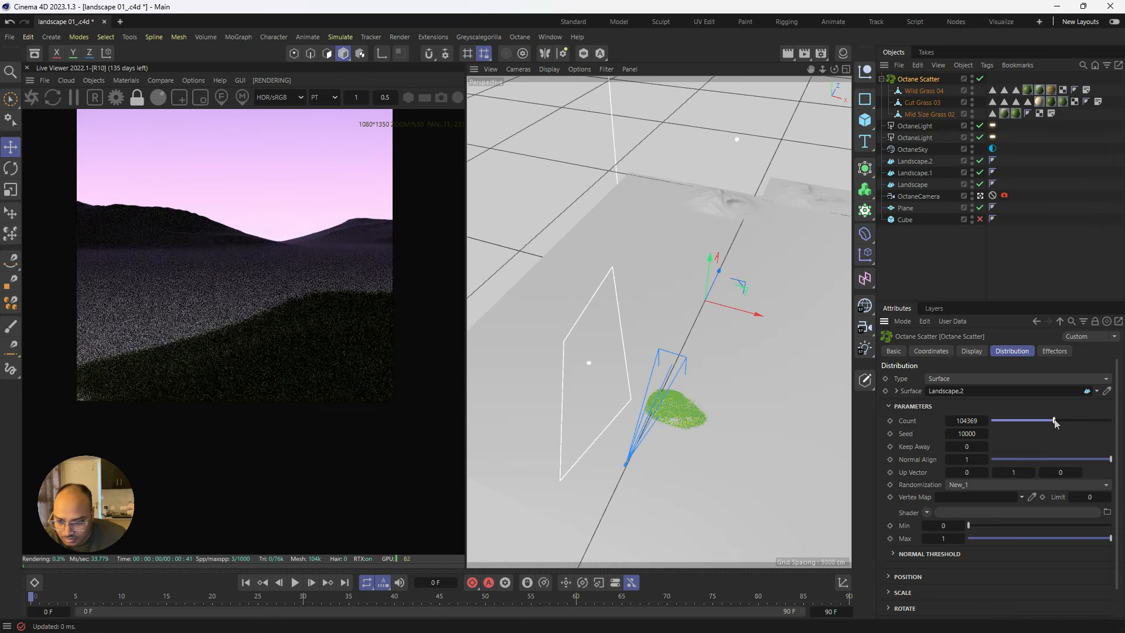
{"action": "mouse_move", "coordinate": [268, 374]}
{"action": "left_mouse_down"}
{"action": "mouse_move", "coordinate": [263, 446]}
{"action": "mouse_move", "coordinate": [275, 393]}
{"action": "left_mouse_up"}
{"action": "scroll", "coordinate": [255, 443], "scroll_direction": "up", "scroll_amount": 2}
{"action": "scroll", "coordinate": [255, 445], "scroll_direction": "down", "scroll_amount": 2}
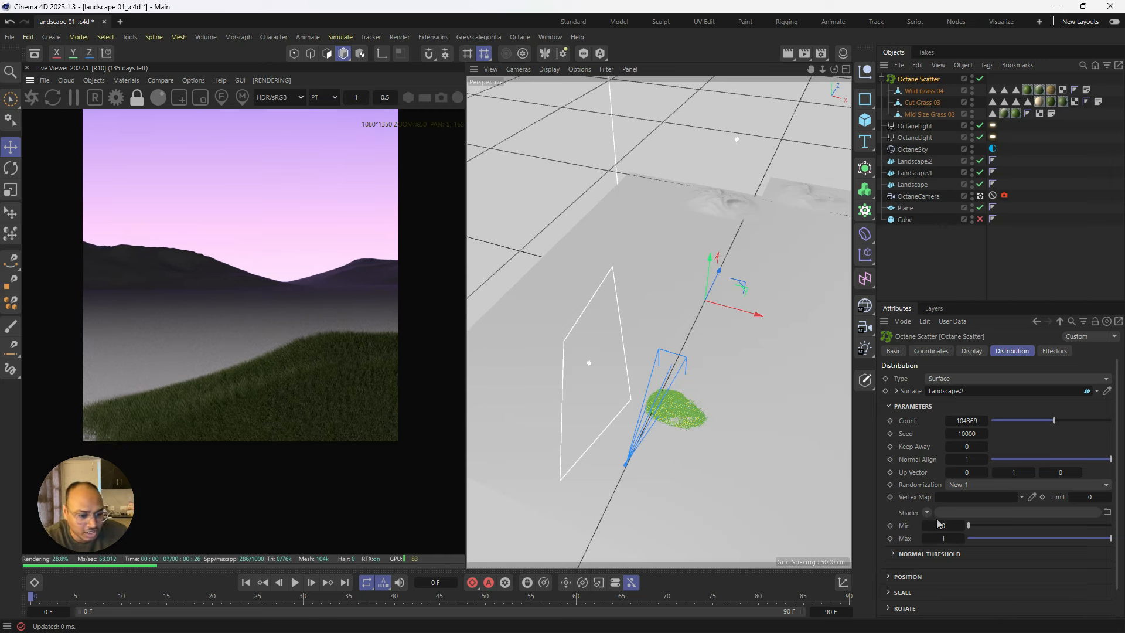
Step: Add a Noise shader to the scale of the Octane Scatter's distribution
{"action": "scroll", "coordinate": [906, 551], "scroll_direction": "down", "scroll_amount": 1}
{"action": "left_click", "coordinate": [896, 565]}
{"action": "scroll", "coordinate": [899, 545], "scroll_direction": "down", "scroll_amount": 2}
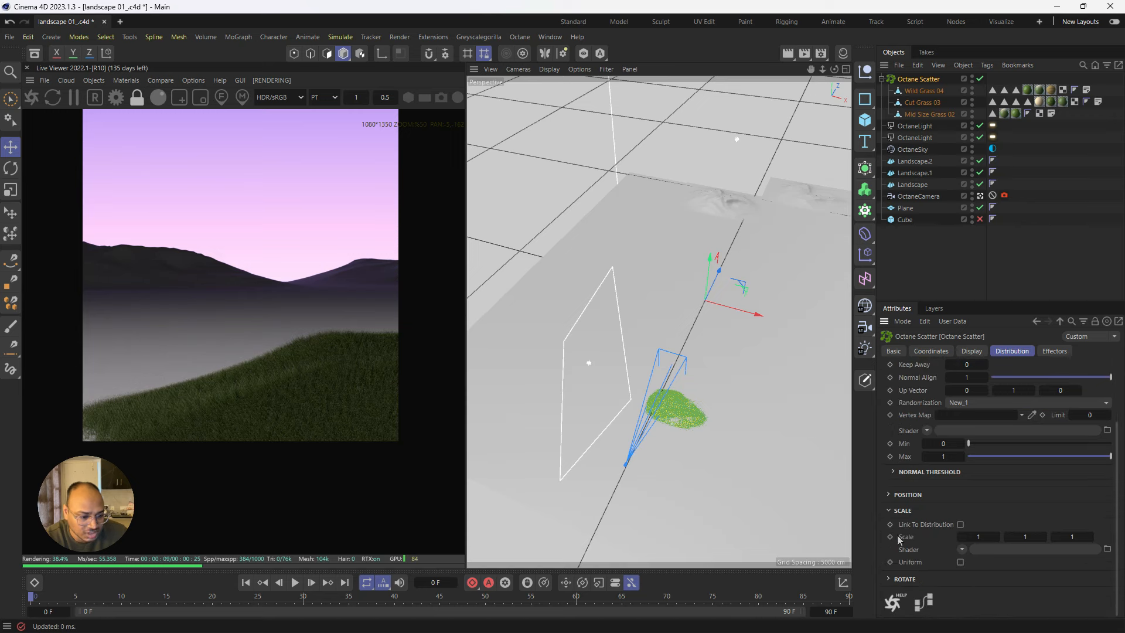
{"action": "left_click", "coordinate": [962, 550]}
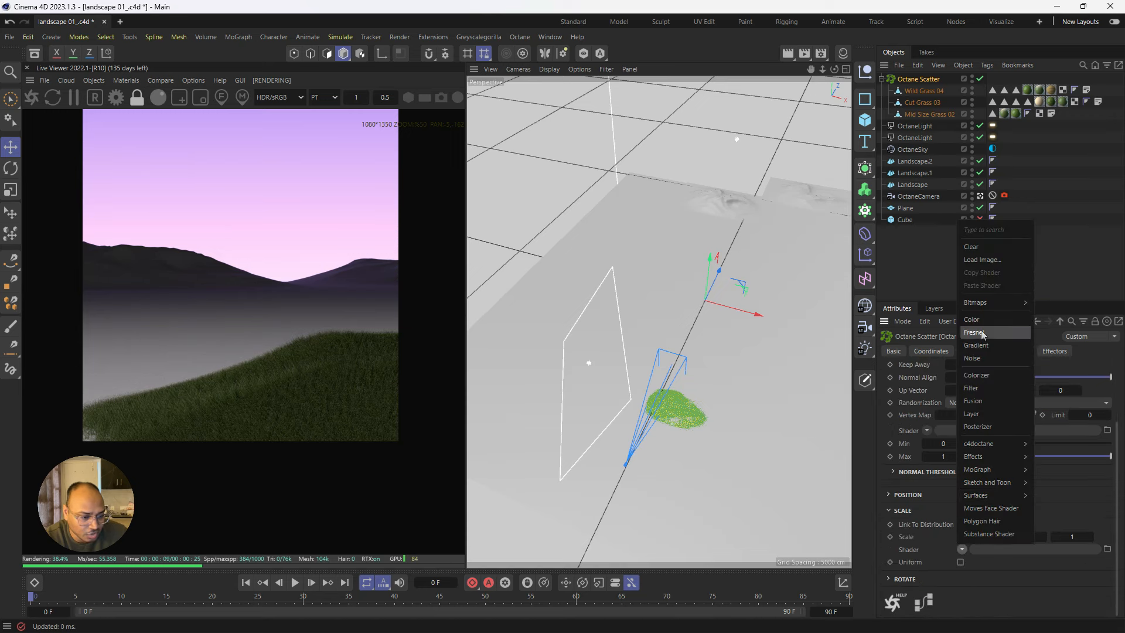
{"action": "left_click", "coordinate": [979, 355]}
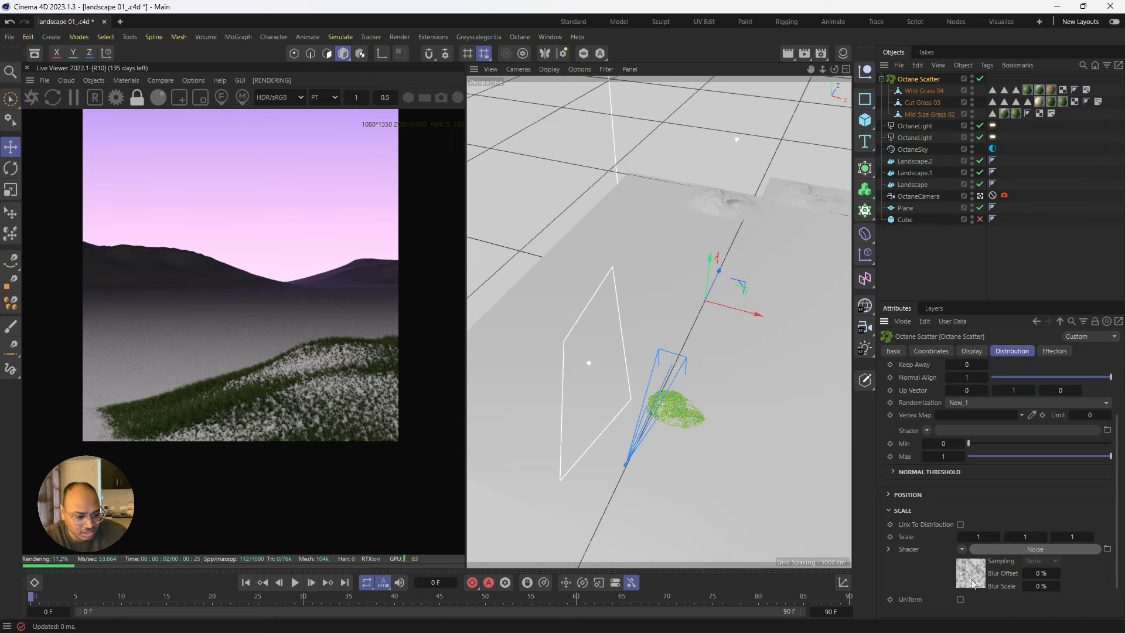
Step: Set the contrast of the scatter's scale noise shader to 24% and return to the scatter's settings
{"action": "left_click", "coordinate": [1040, 549]}
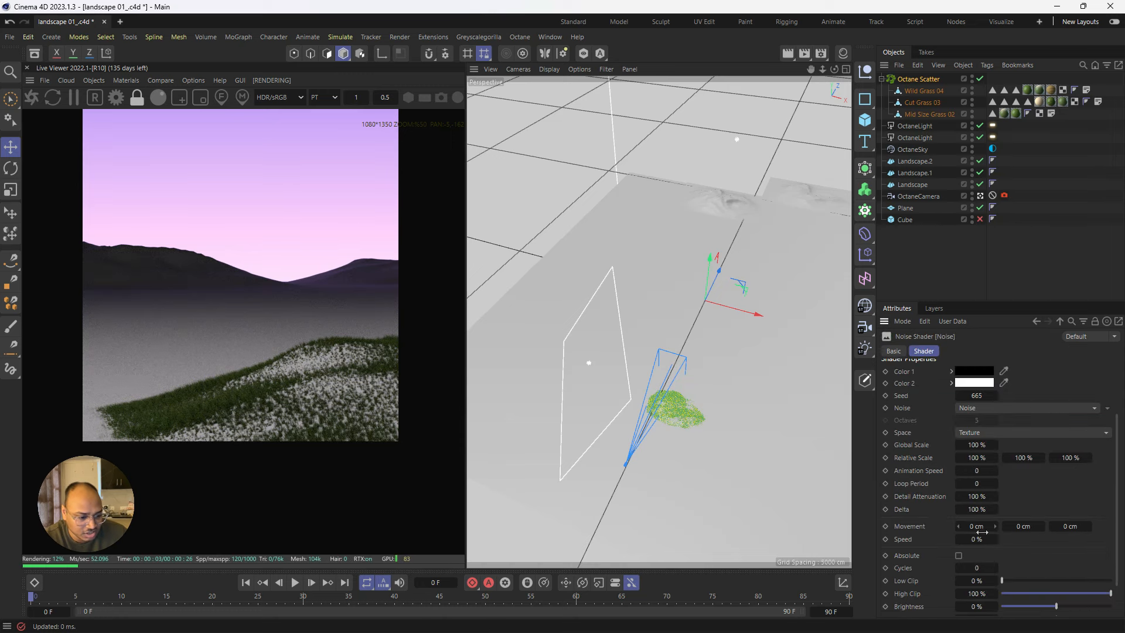
{"action": "left_click", "coordinate": [1036, 321]}
{"action": "scroll", "coordinate": [988, 464], "scroll_direction": "up", "scroll_amount": 3}
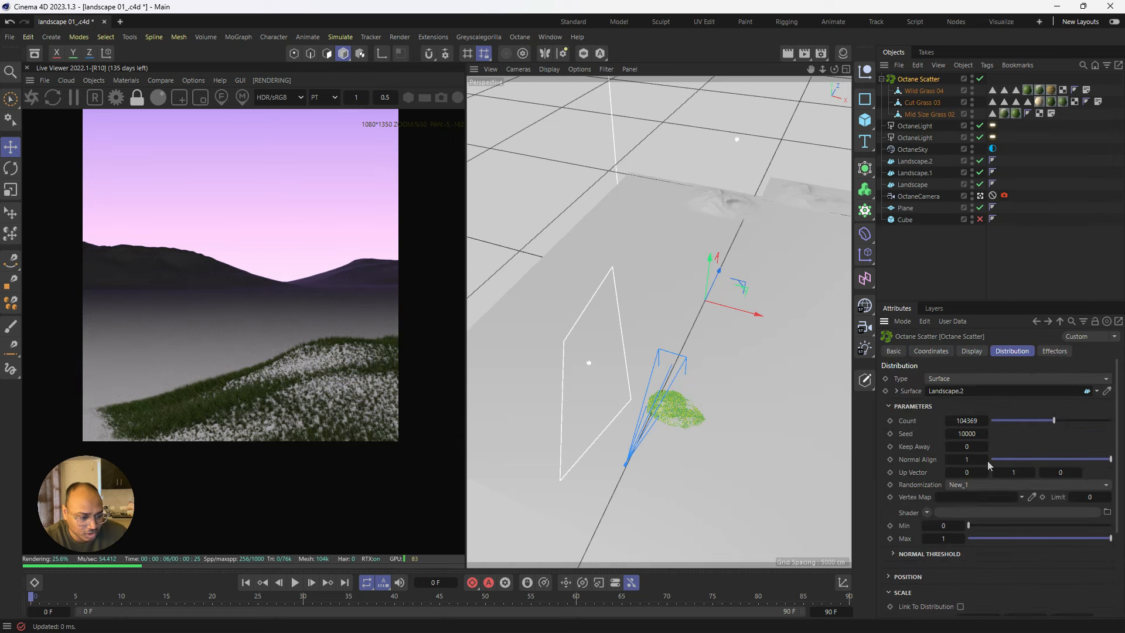
{"action": "scroll", "coordinate": [975, 561], "scroll_direction": "down", "scroll_amount": 3}
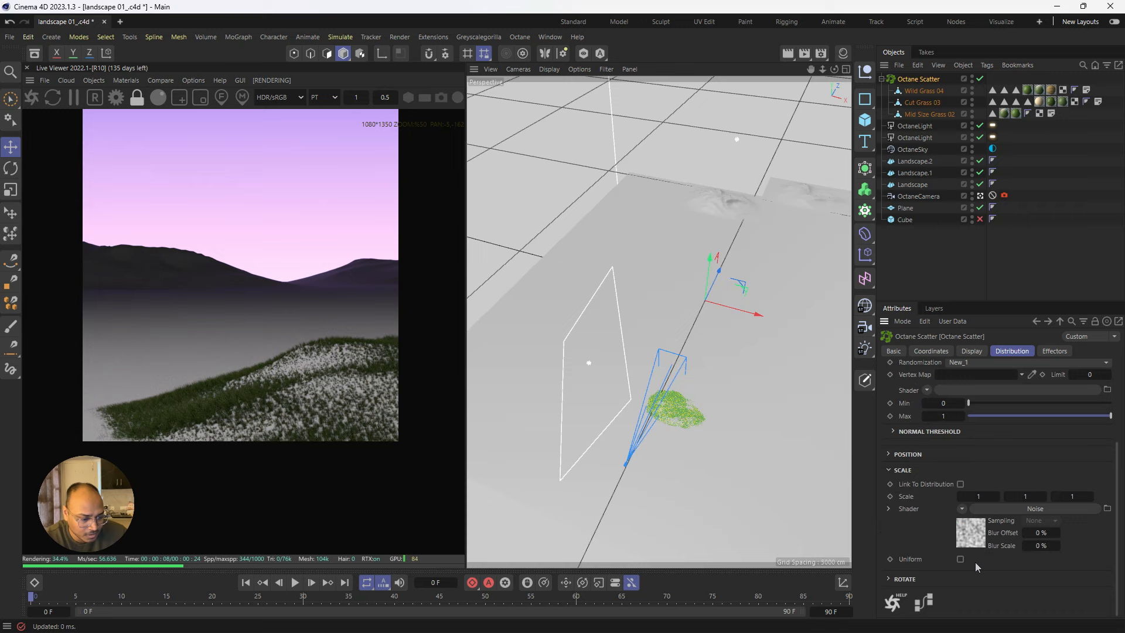
{"action": "left_click", "coordinate": [965, 530]}
{"action": "mouse_move", "coordinate": [1056, 577]}
{"action": "left_mouse_down"}
{"action": "mouse_move", "coordinate": [1025, 576]}
{"action": "mouse_move", "coordinate": [1088, 573]}
{"action": "mouse_move", "coordinate": [1070, 576]}
{"action": "left_mouse_up"}
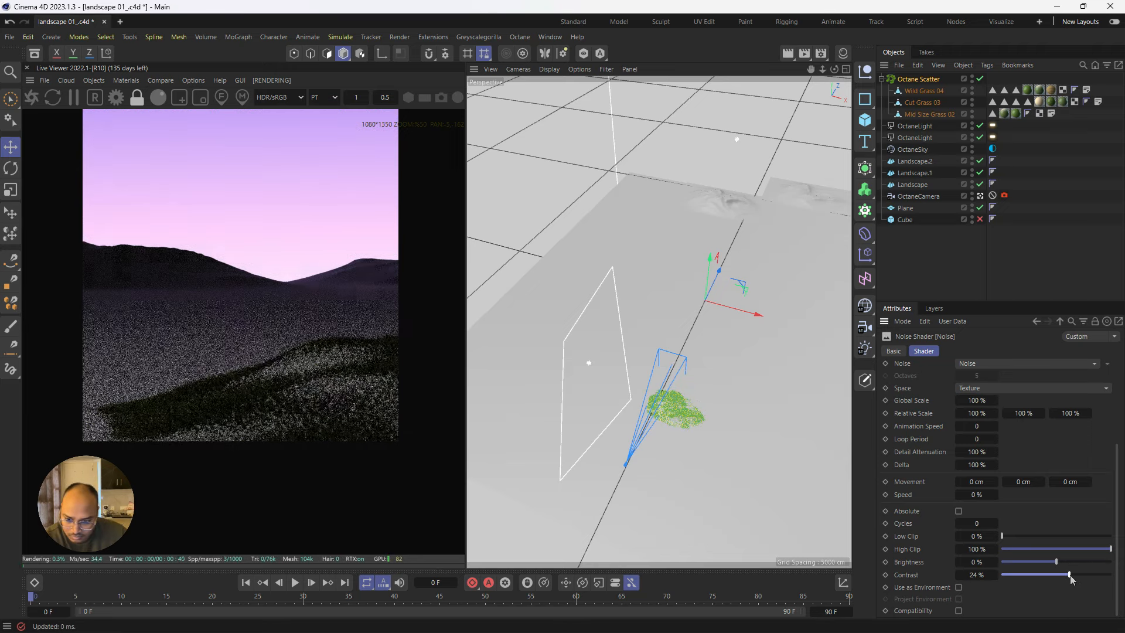
{"action": "scroll", "coordinate": [1076, 480], "scroll_direction": "up", "scroll_amount": 3}
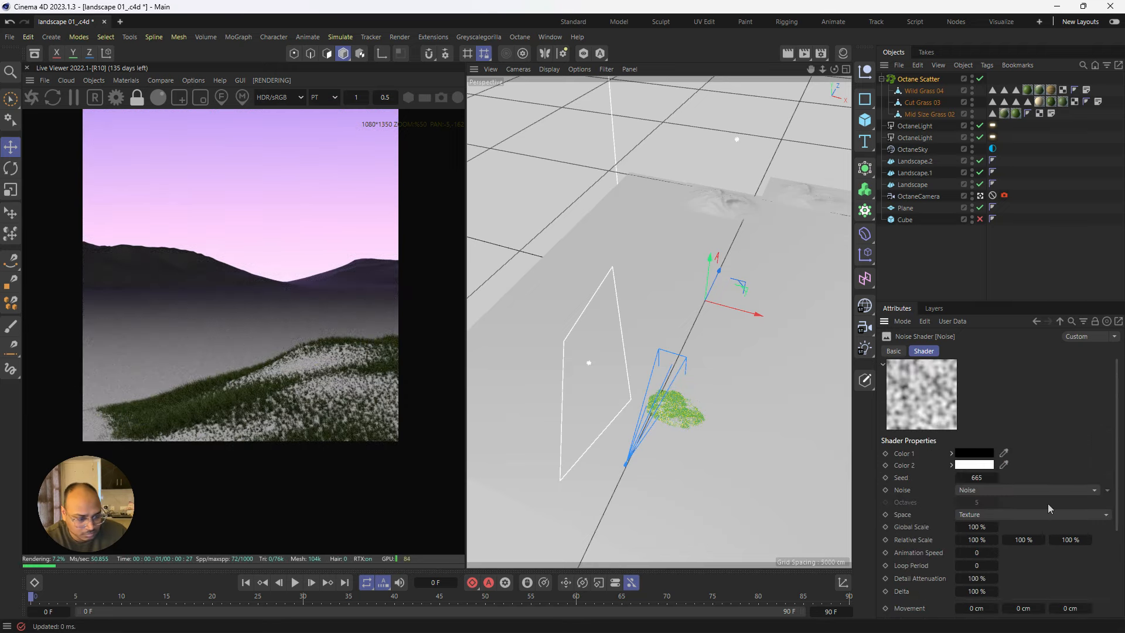
{"action": "left_click", "coordinate": [1036, 322]}
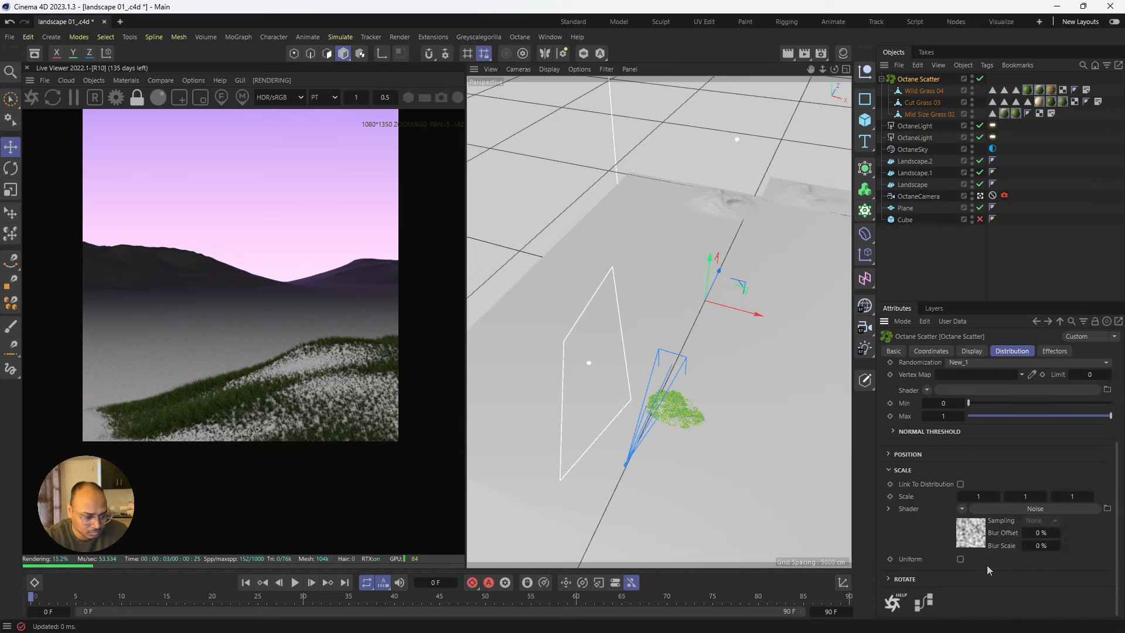
Step: Set the scatter's scale to 2 on all three axes and inspect the taller grass in the render
{"action": "left_click", "coordinate": [988, 497]}
{"action": "left_click", "coordinate": [1032, 501]}
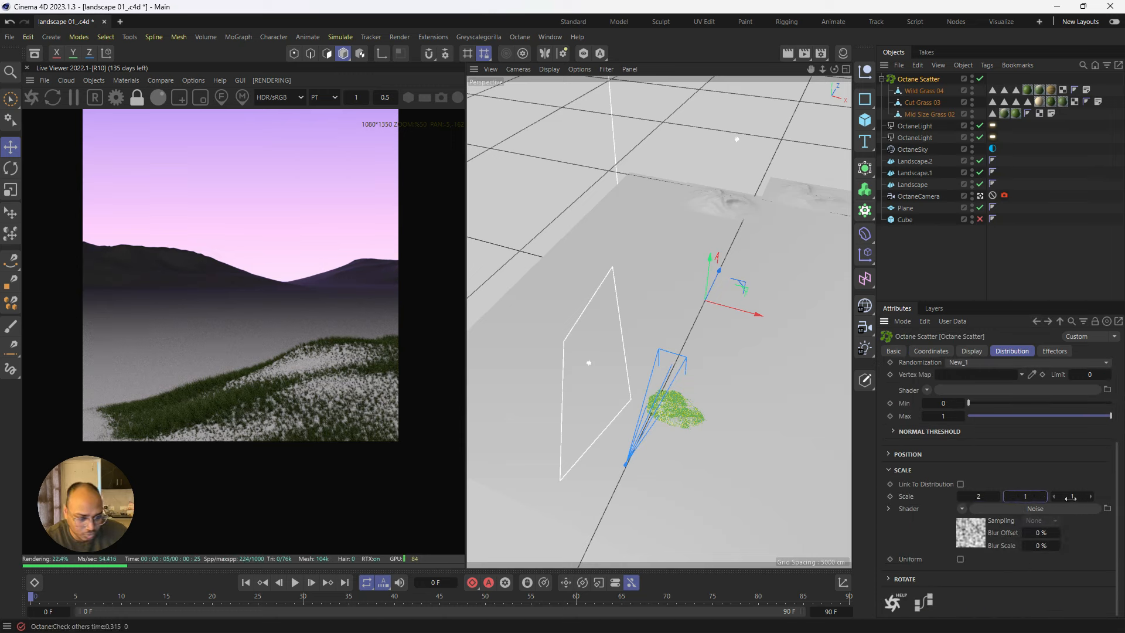
{"action": "left_click", "coordinate": [1073, 593]}
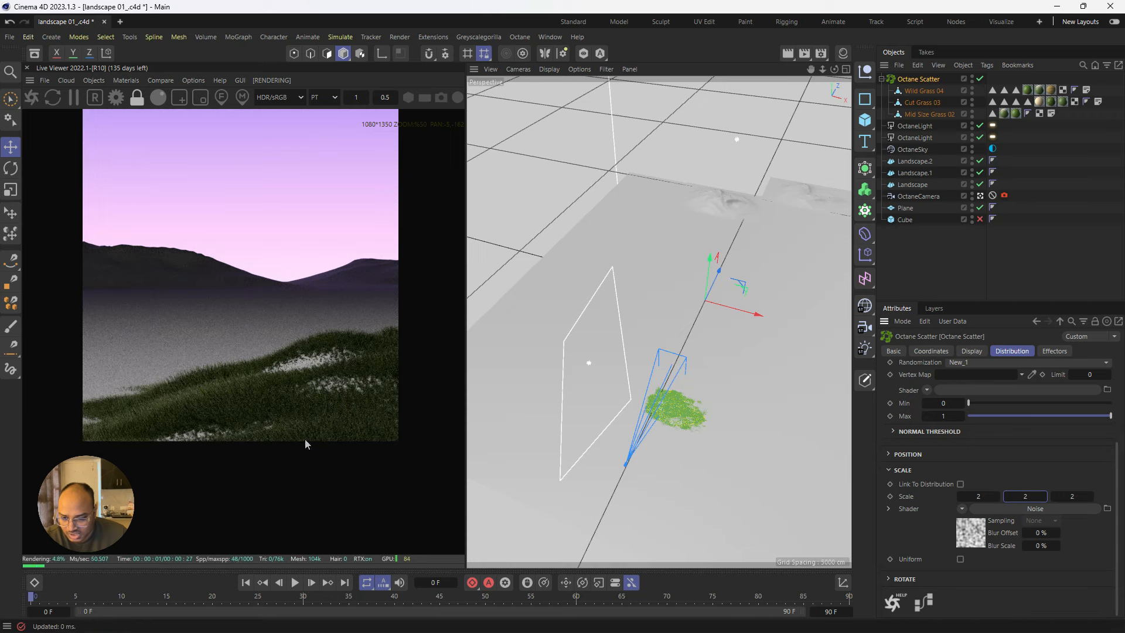
{"action": "left_click_drag", "start_coordinate": [305, 439], "coordinate": [332, 463]}
{"action": "scroll", "coordinate": [332, 463], "scroll_direction": "down", "scroll_amount": 2}
{"action": "scroll", "coordinate": [319, 390], "scroll_direction": "up", "scroll_amount": 2}
{"action": "left_click_drag", "start_coordinate": [338, 408], "coordinate": [317, 410]}
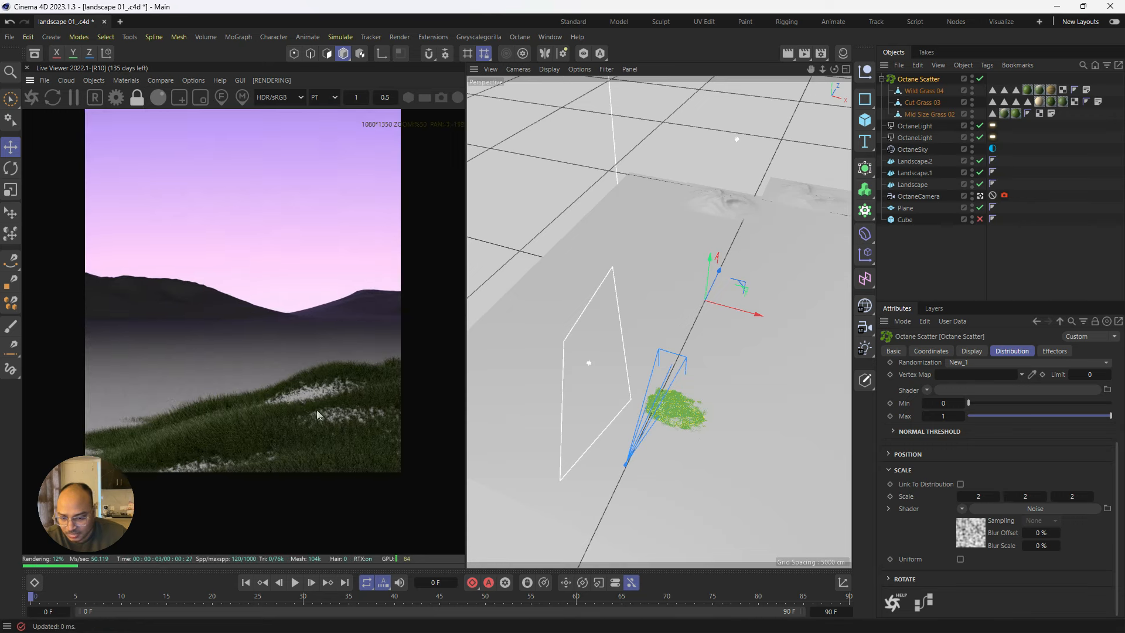
{"action": "scroll", "coordinate": [281, 434], "scroll_direction": "up", "scroll_amount": 2}
{"action": "scroll", "coordinate": [333, 446], "scroll_direction": "down", "scroll_amount": 2}
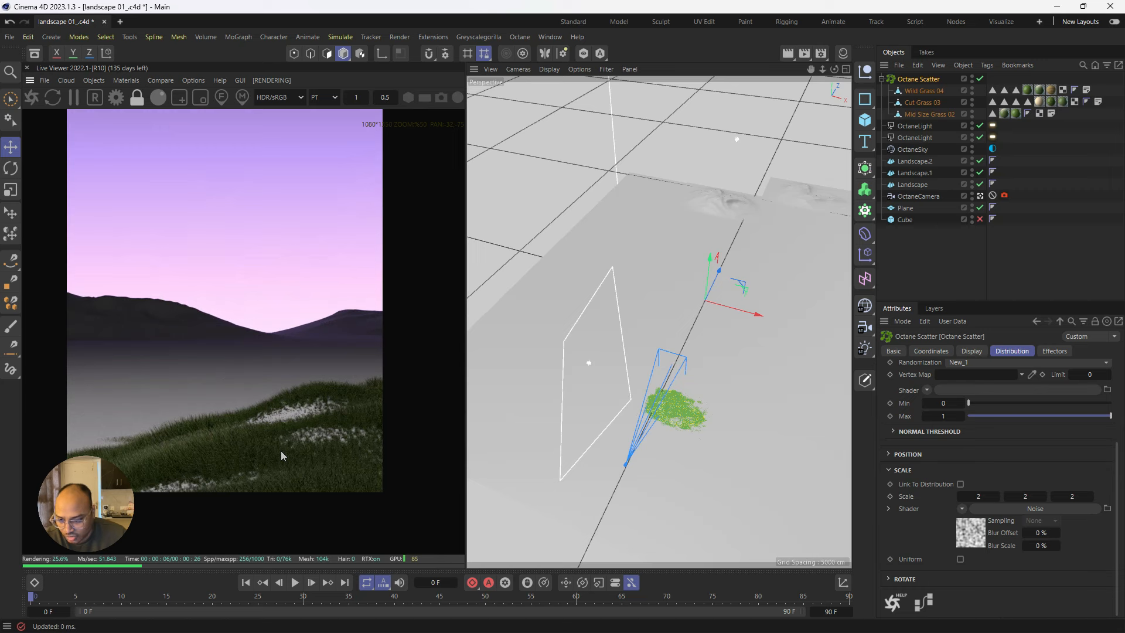
{"action": "left_click_drag", "start_coordinate": [280, 451], "coordinate": [278, 465]}
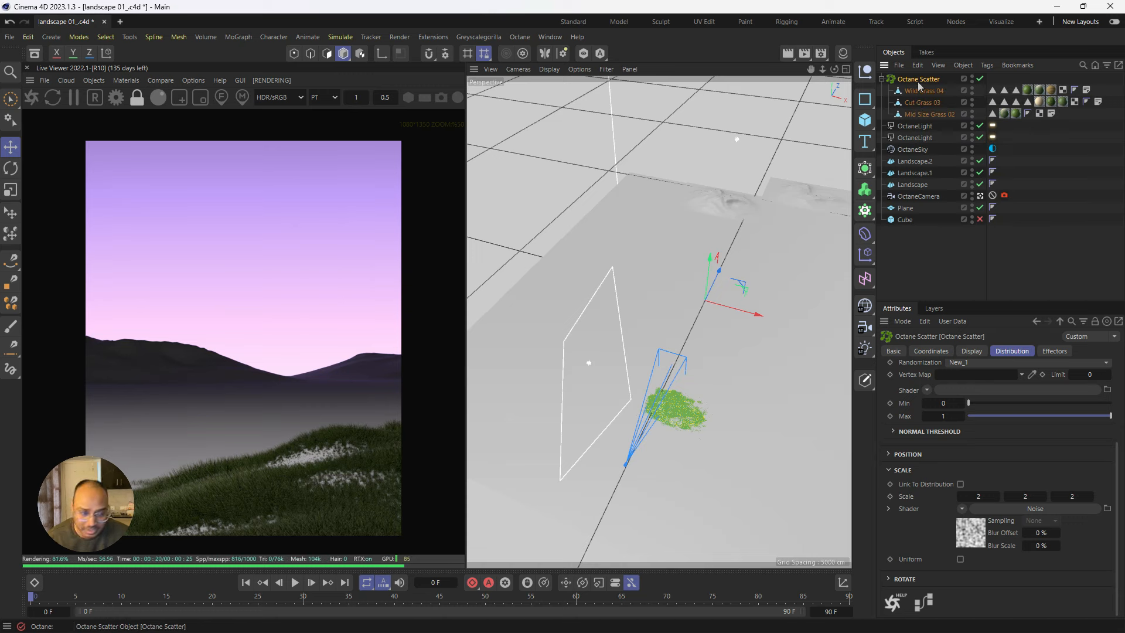
Step: Duplicate the Octane Scatter with its grass objects and assign the distant hill, Landscape, as the copy's surface
{"action": "key", "text": "ctrl+c"}
{"action": "key", "text": "ctrl+v"}
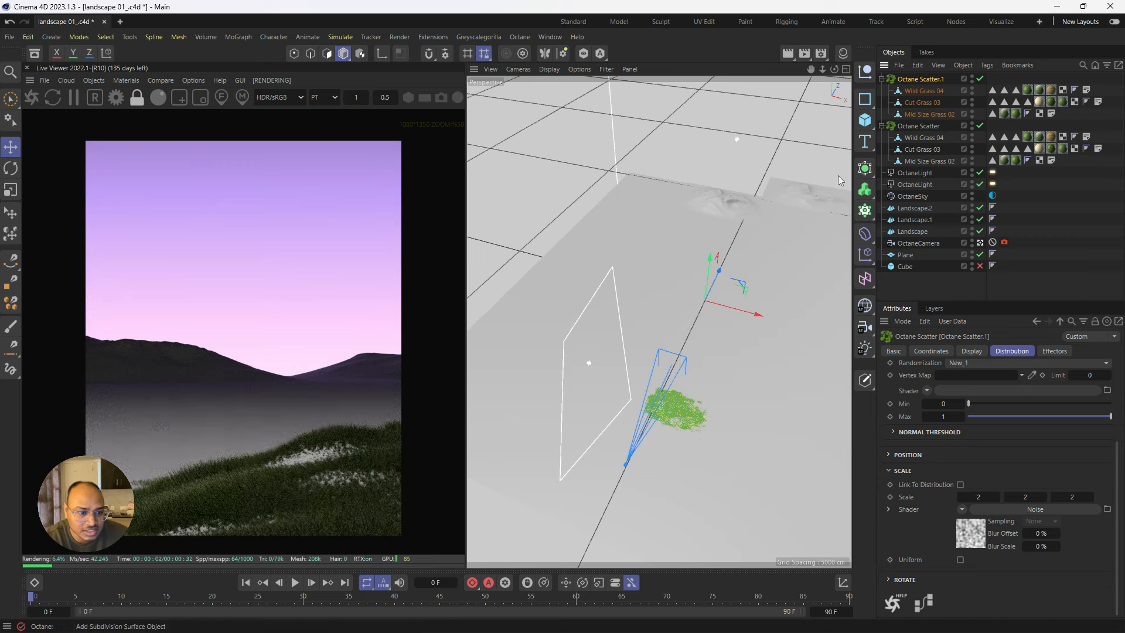
{"action": "left_click", "coordinate": [821, 189]}
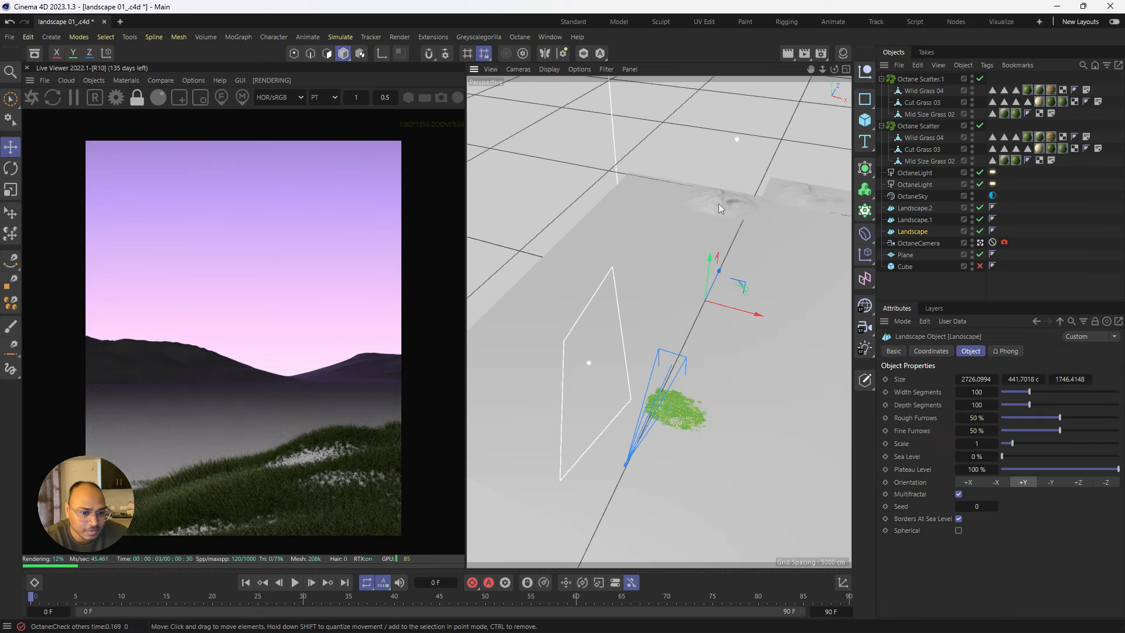
{"action": "left_click", "coordinate": [719, 203]}
{"action": "left_click", "coordinate": [1070, 220]}
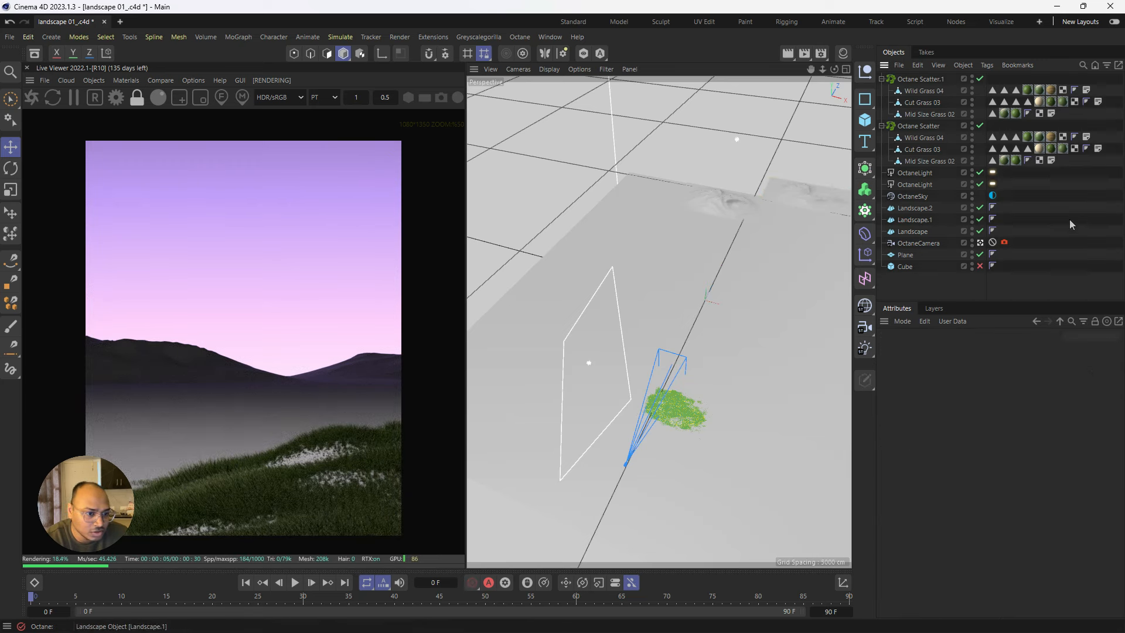
{"action": "left_click", "coordinate": [923, 79]}
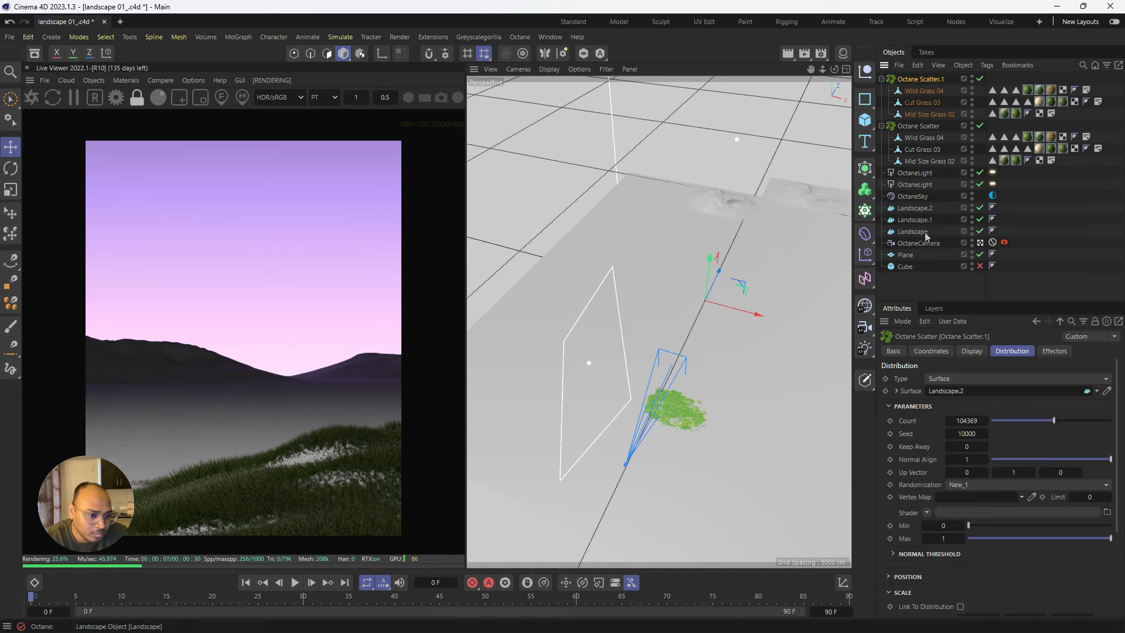
{"action": "left_click_drag", "start_coordinate": [926, 236], "coordinate": [953, 326]}
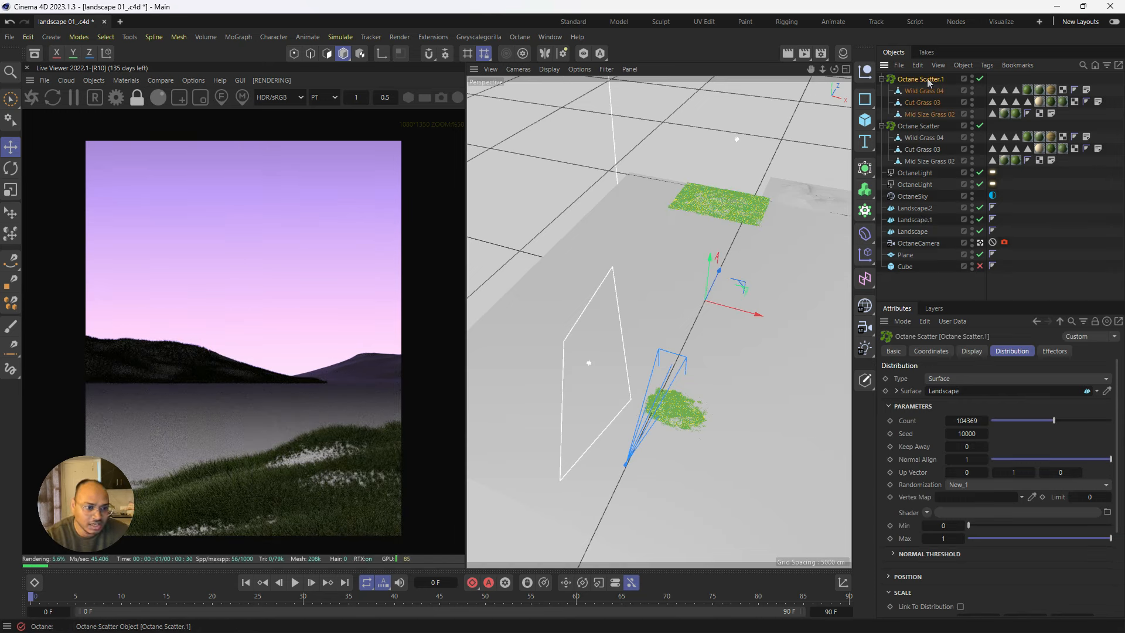
Step: Duplicate the scatter once more and assign the other distant hill, Landscape.1, as the new copy's surface
{"action": "key", "text": "ctrl+c"}
{"action": "key", "text": "ctrl+v"}
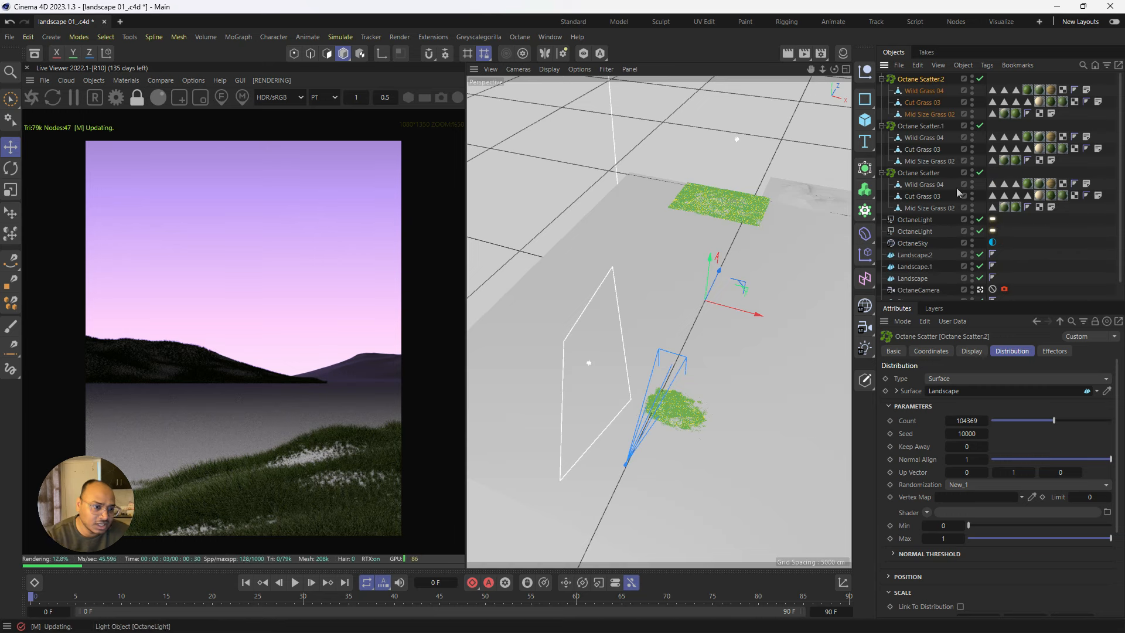
{"action": "left_click", "coordinate": [919, 268]}
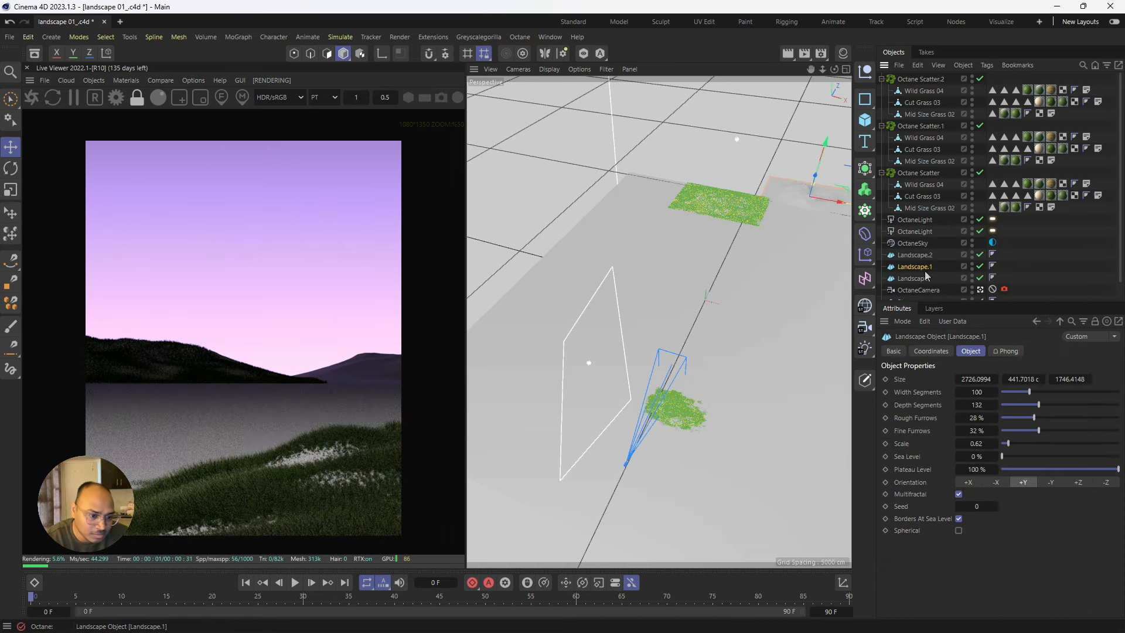
{"action": "left_click", "coordinate": [935, 80]}
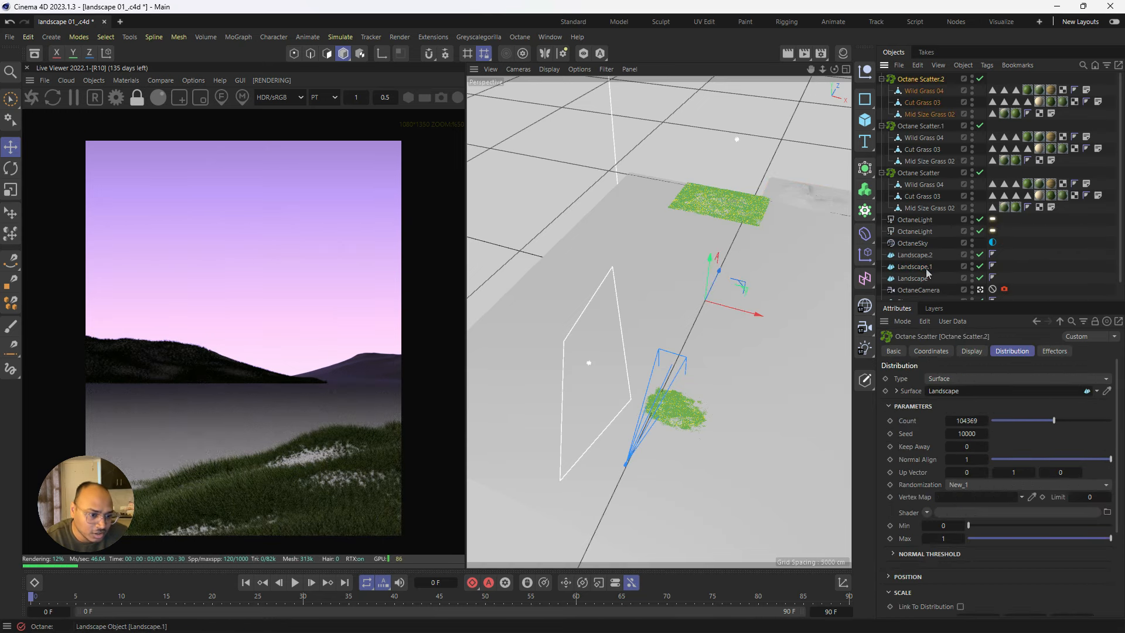
{"action": "left_click_drag", "start_coordinate": [919, 267], "coordinate": [959, 388]}
Step: Collapse the three scatter hierarchies and move the three landscape objects directly beneath them in the object list
{"action": "left_click", "coordinate": [881, 80]}
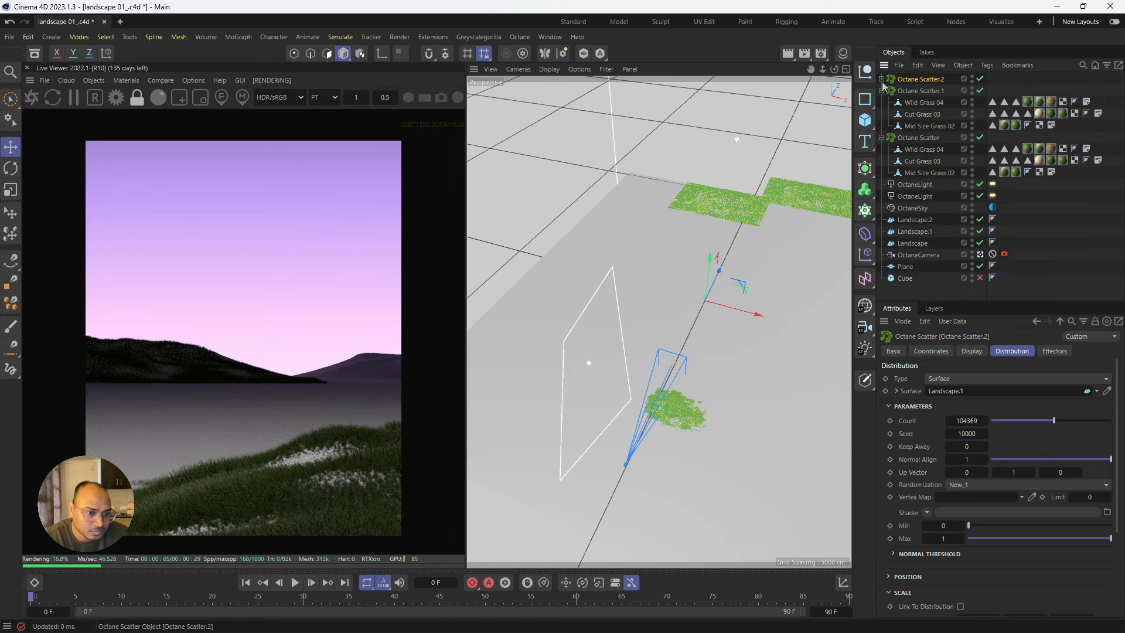
{"action": "left_click", "coordinate": [882, 91]}
{"action": "left_click", "coordinate": [882, 102]}
{"action": "left_click", "coordinate": [918, 103], "text": "shift"}
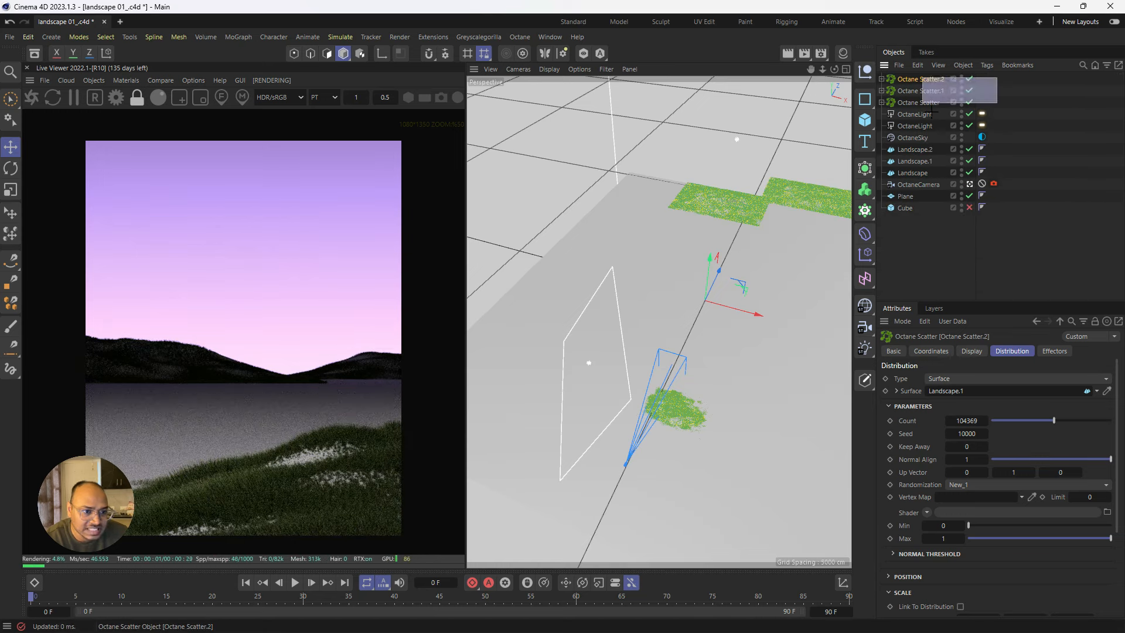
{"action": "left_click_drag", "start_coordinate": [1010, 143], "coordinate": [914, 176]}
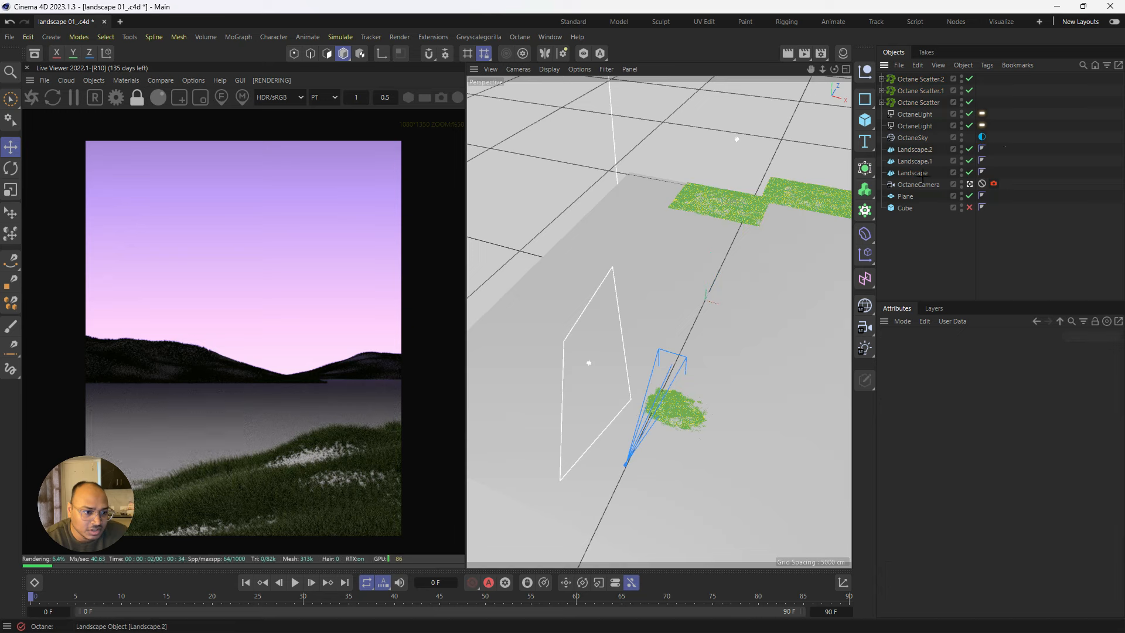
{"action": "left_click_drag", "start_coordinate": [1005, 178], "coordinate": [914, 109]}
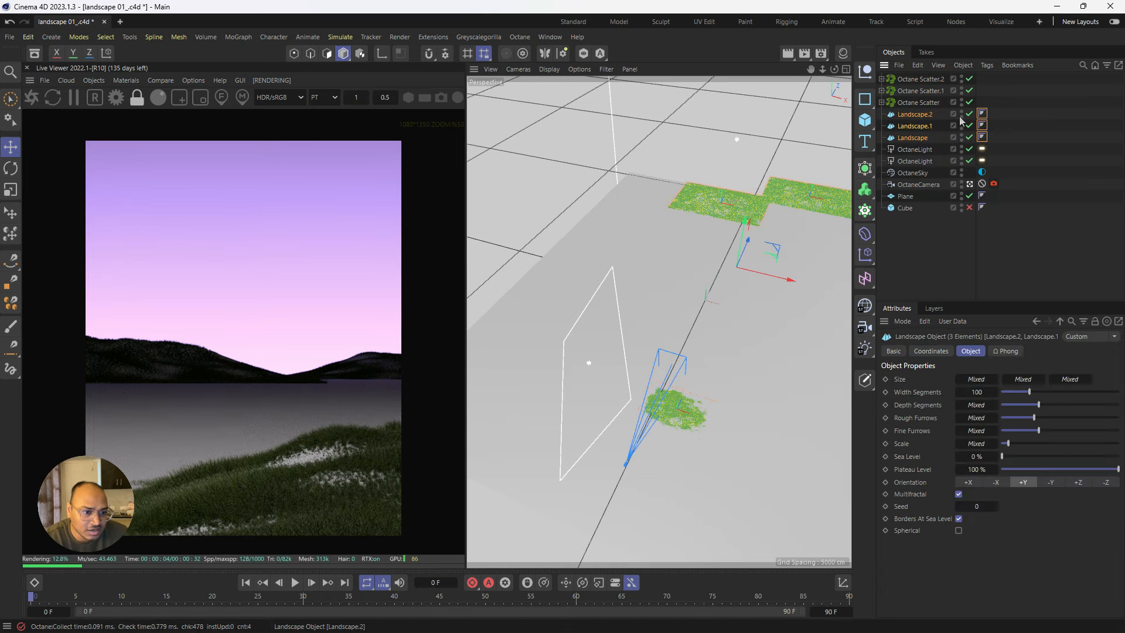
{"action": "left_click", "coordinate": [1007, 142]}
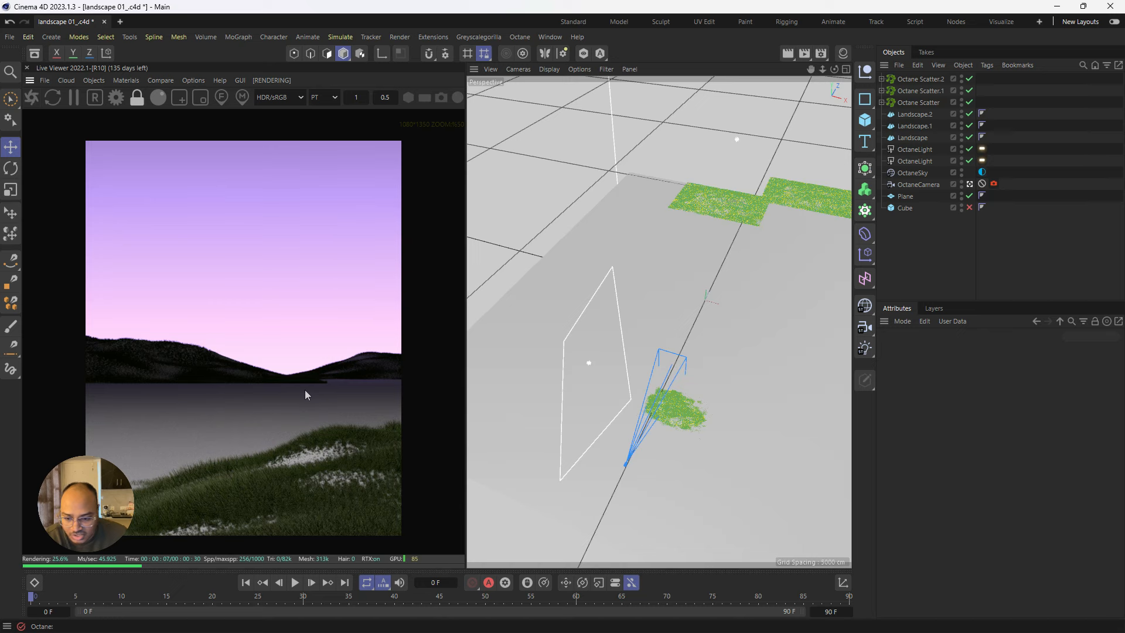
Step: Raise the ground plane slightly in the camera view so it meets the base of the distant grassy hills
{"action": "key", "text": "F1"}
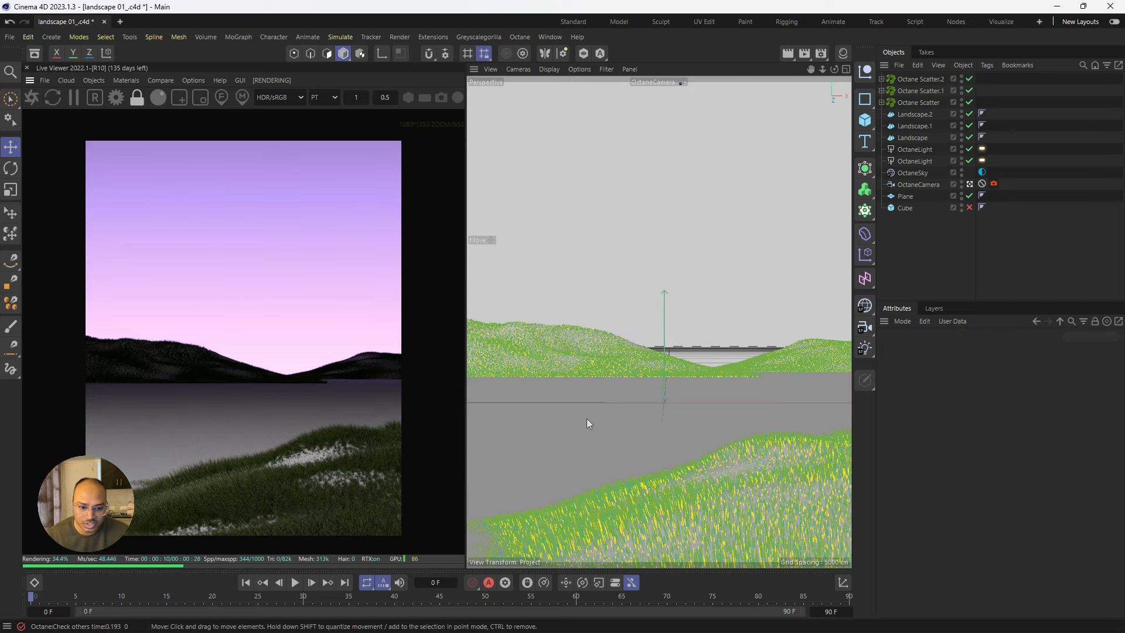
{"action": "left_click", "coordinate": [633, 417]}
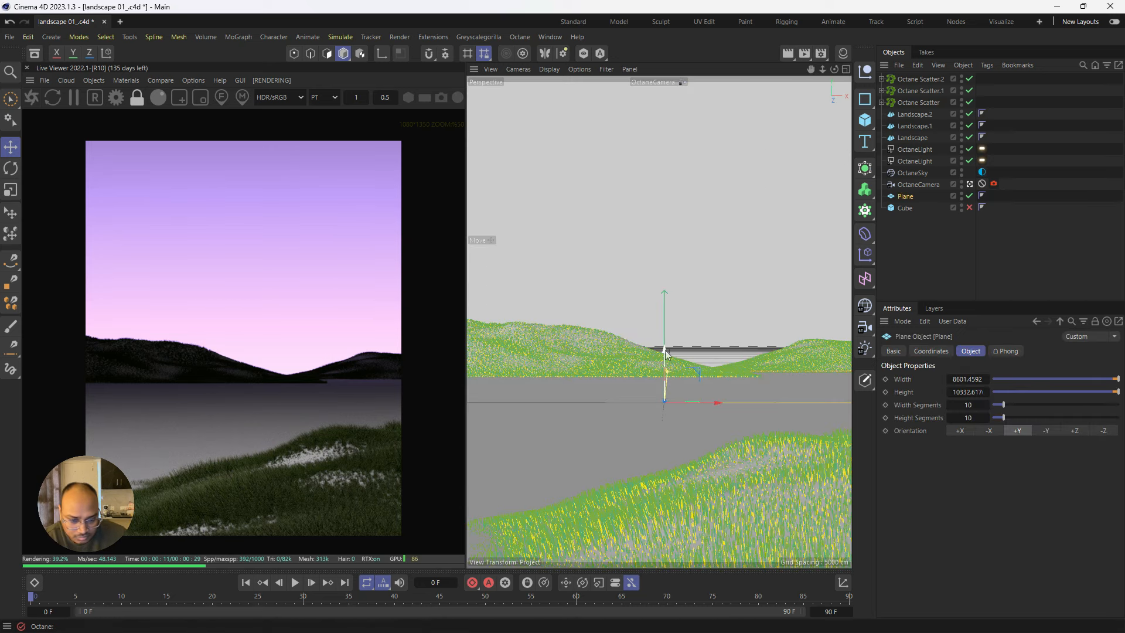
{"action": "left_click_drag", "start_coordinate": [665, 353], "coordinate": [665, 351]}
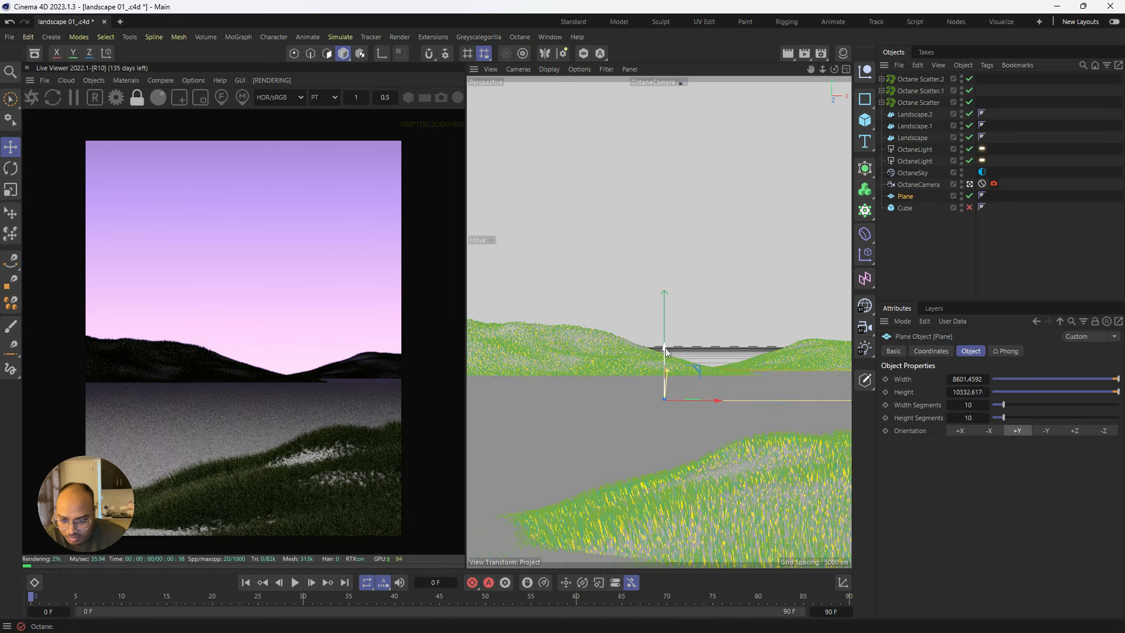
{"action": "scroll", "coordinate": [251, 409], "scroll_direction": "down", "scroll_amount": 1}
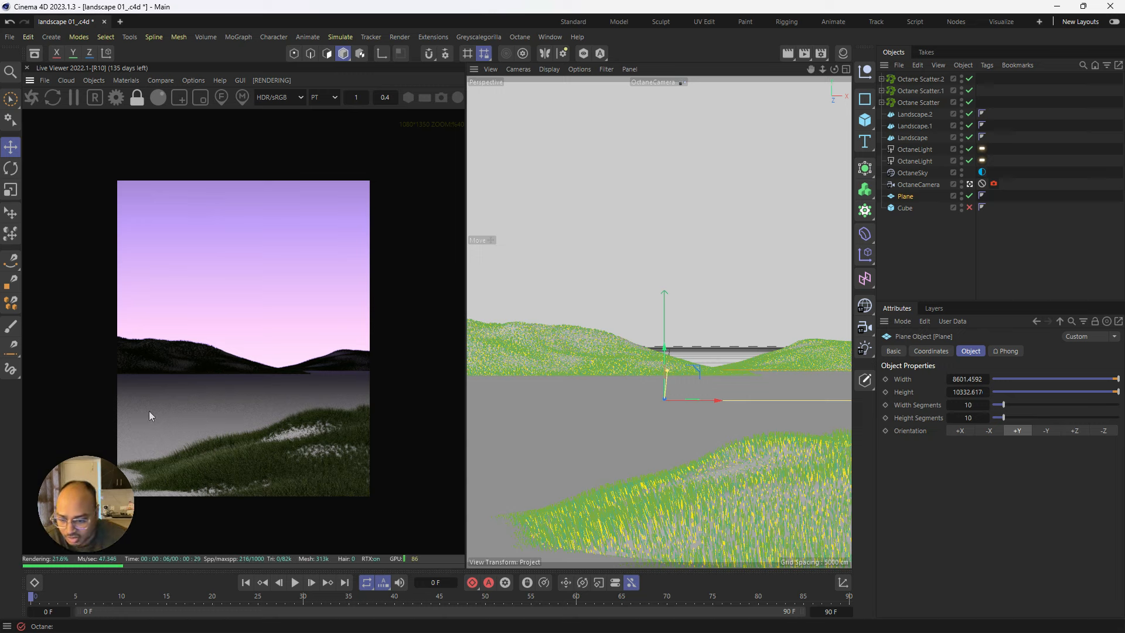
Step: Create an Octane Specular material and apply it to the ground plane
{"action": "left_click", "coordinate": [93, 80]}
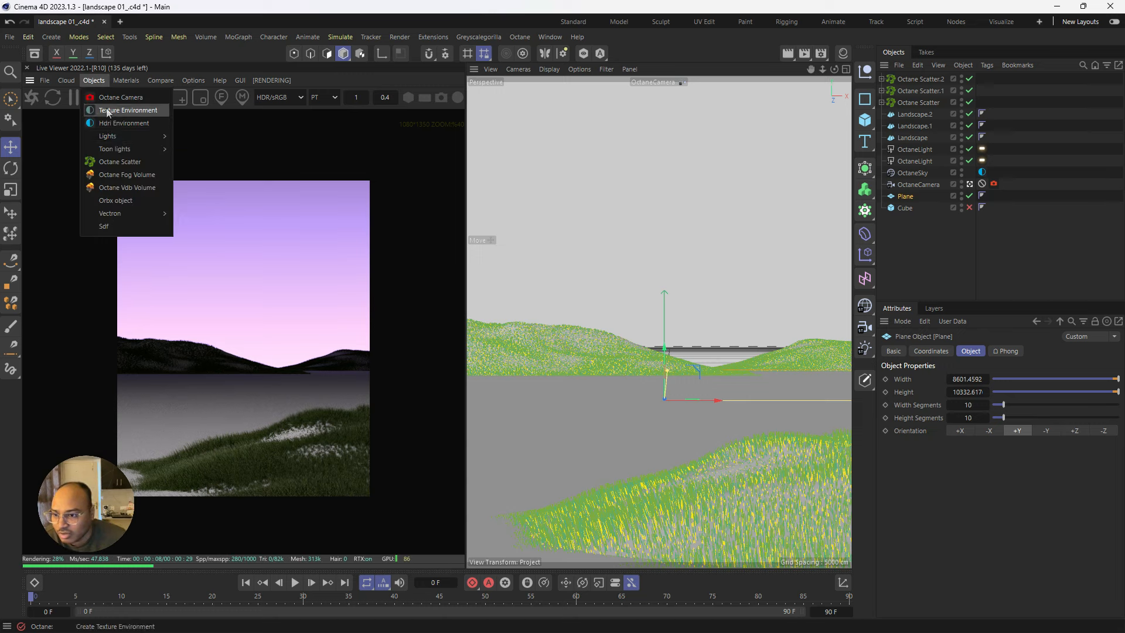
{"action": "mouse_move", "coordinate": [125, 81]}
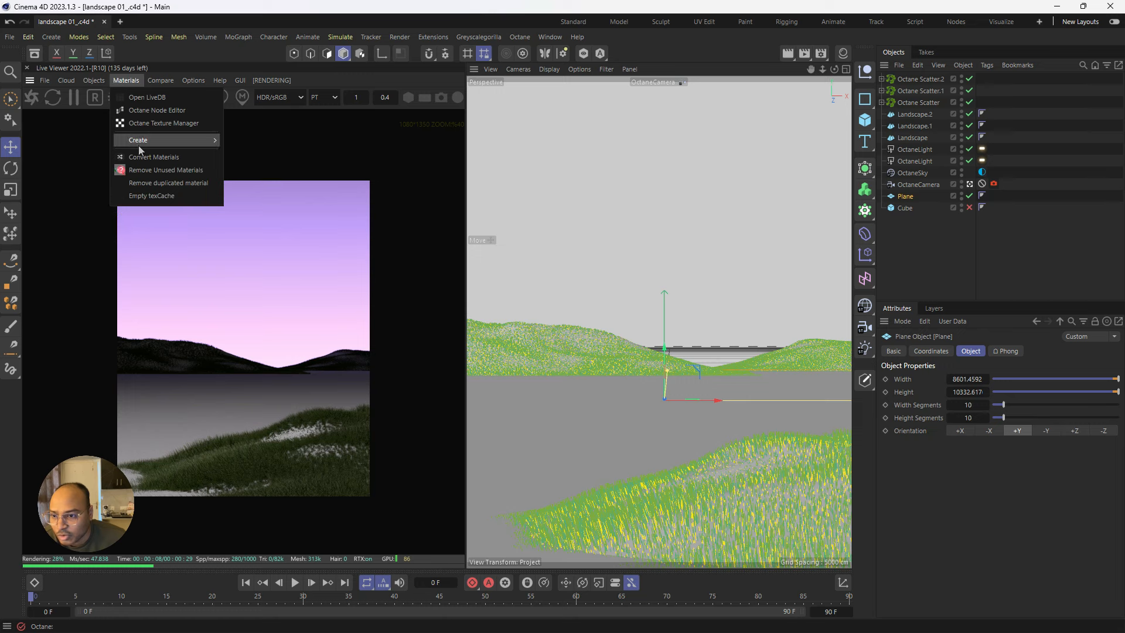
{"action": "mouse_move", "coordinate": [164, 140]}
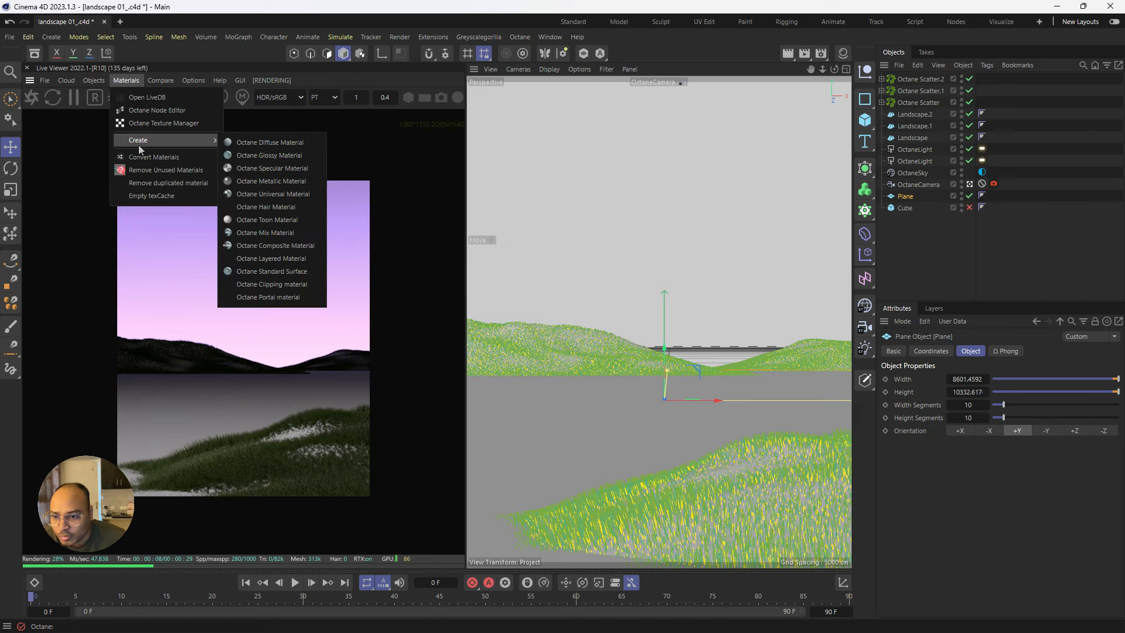
{"action": "left_click", "coordinate": [278, 176]}
{"action": "left_click", "coordinate": [844, 54]}
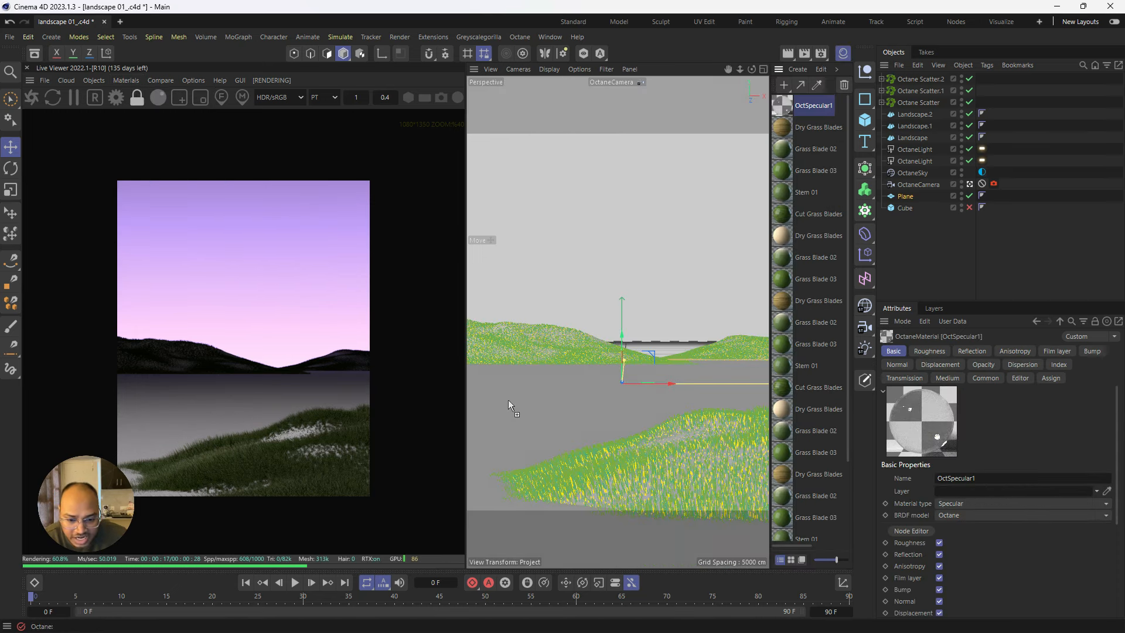
{"action": "left_click_drag", "start_coordinate": [508, 400], "coordinate": [516, 402]}
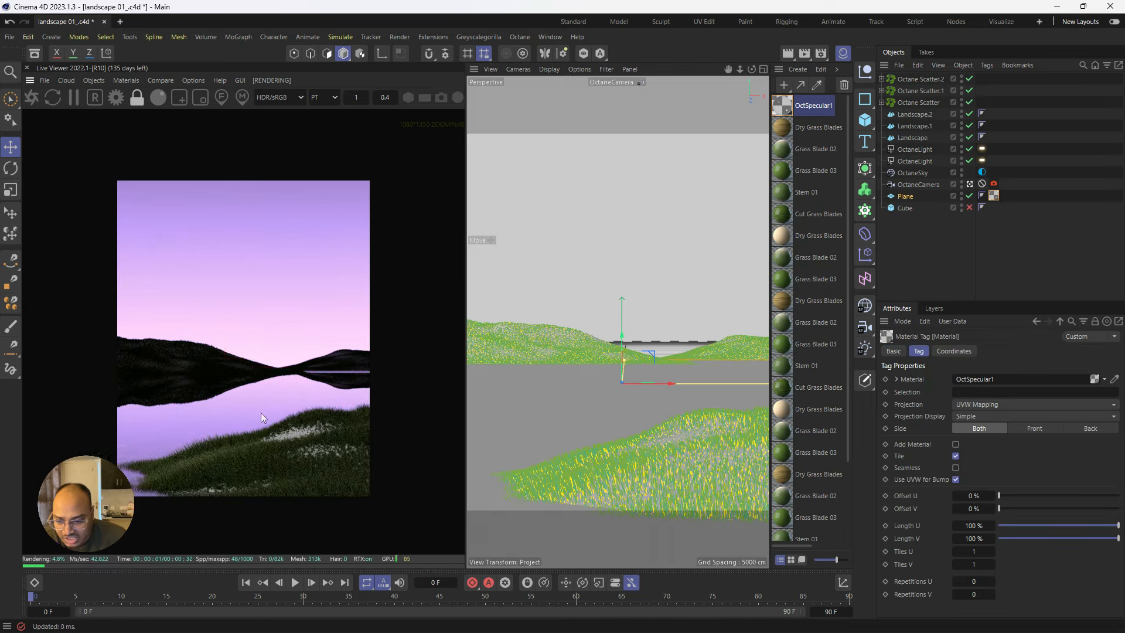
Step: Open the water plane's specular material in the Octane Node Editor and place the editor window clear of the live render
{"action": "scroll", "coordinate": [261, 412], "scroll_direction": "up", "scroll_amount": 3}
{"action": "scroll", "coordinate": [281, 375], "scroll_direction": "down", "scroll_amount": 3}
{"action": "right_click", "coordinate": [271, 326]}
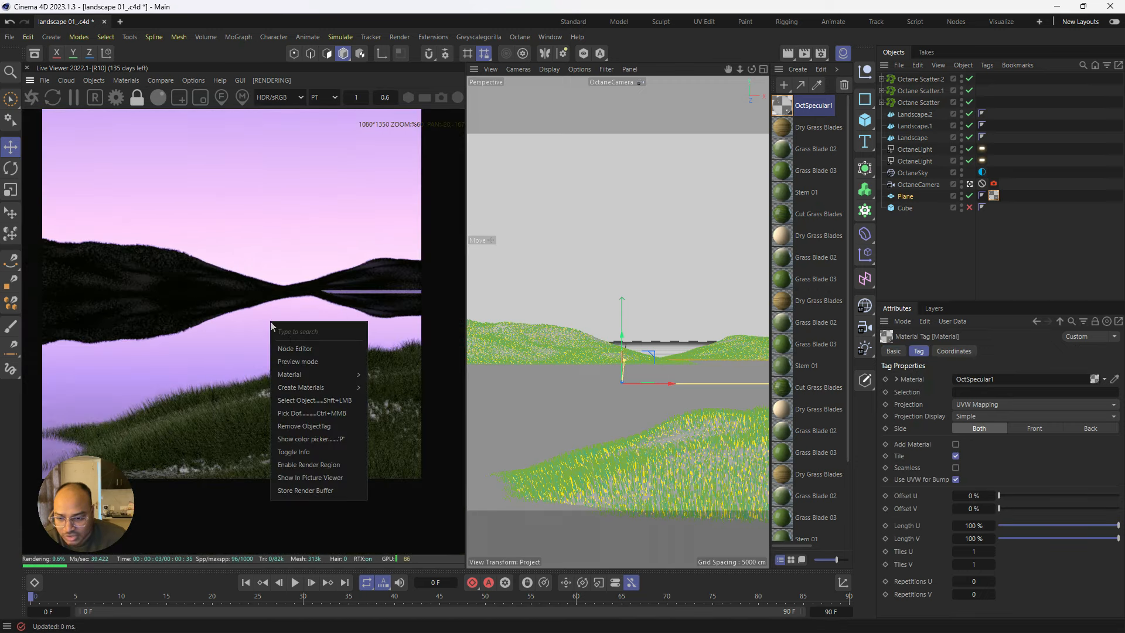
{"action": "left_click", "coordinate": [294, 348]}
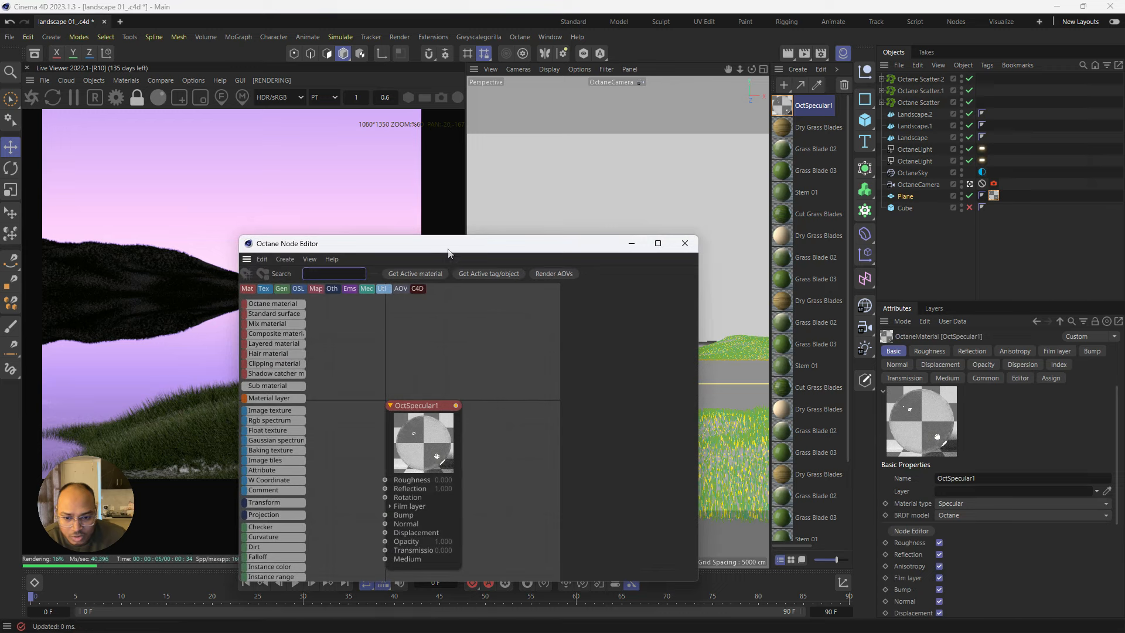
{"action": "left_click_drag", "start_coordinate": [446, 245], "coordinate": [828, 110]}
{"action": "left_click_drag", "start_coordinate": [801, 271], "coordinate": [839, 212]}
{"action": "scroll", "coordinate": [757, 262], "scroll_direction": "down", "scroll_amount": 3}
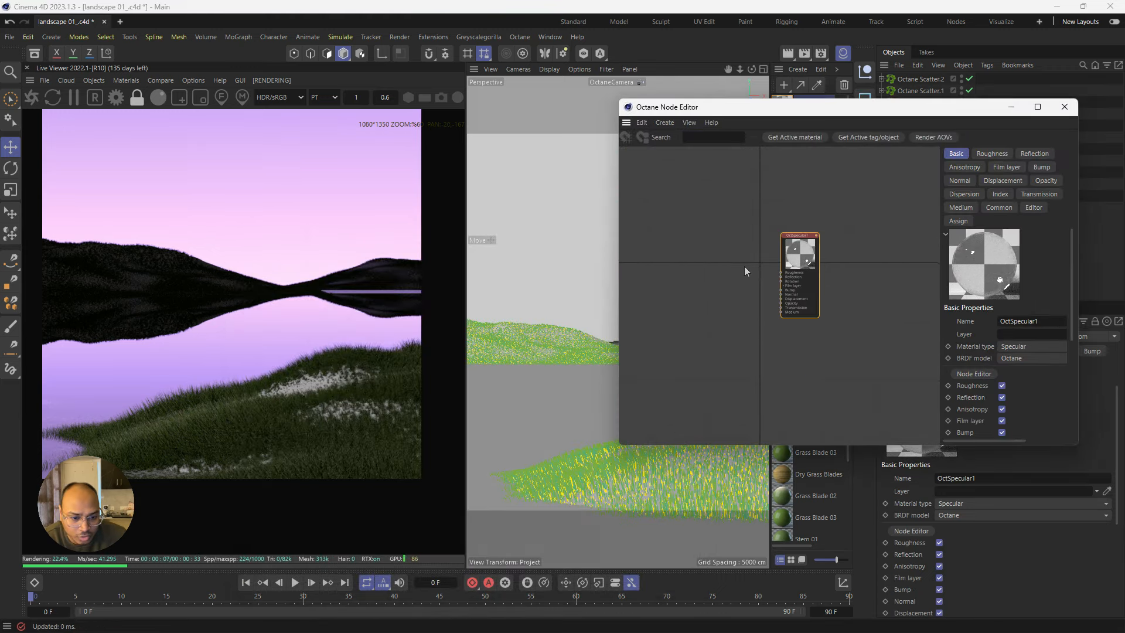
{"action": "left_click_drag", "start_coordinate": [790, 253], "coordinate": [808, 258]}
Step: Add a Noise node to the specular material and connect it to the Bump input
{"action": "double_click", "coordinate": [728, 298]}
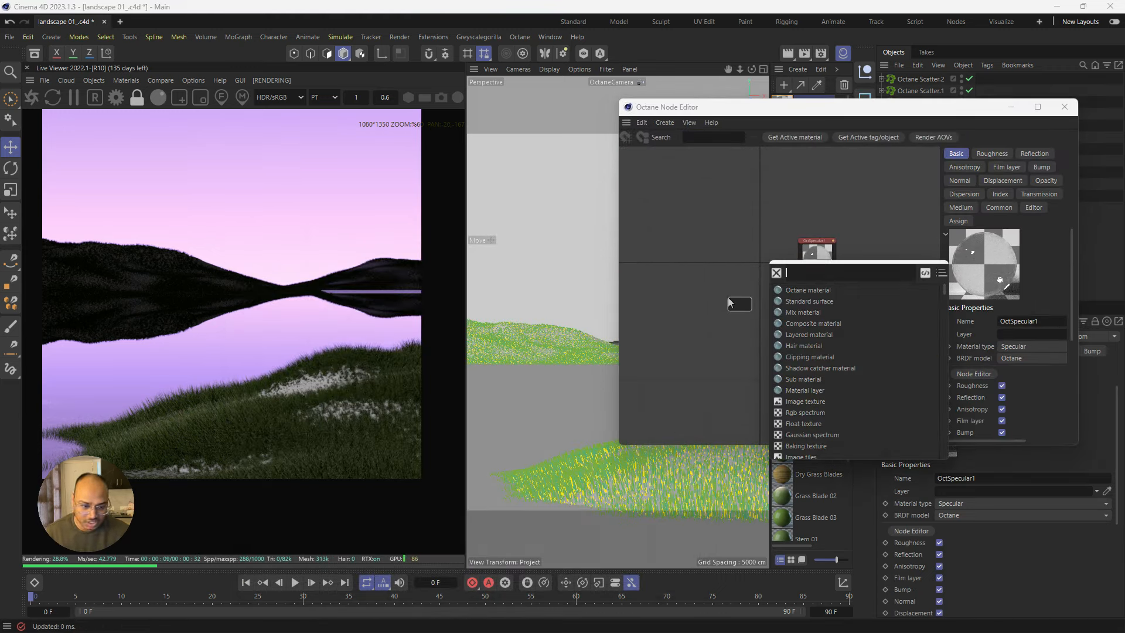
{"action": "left_click", "coordinate": [729, 298]}
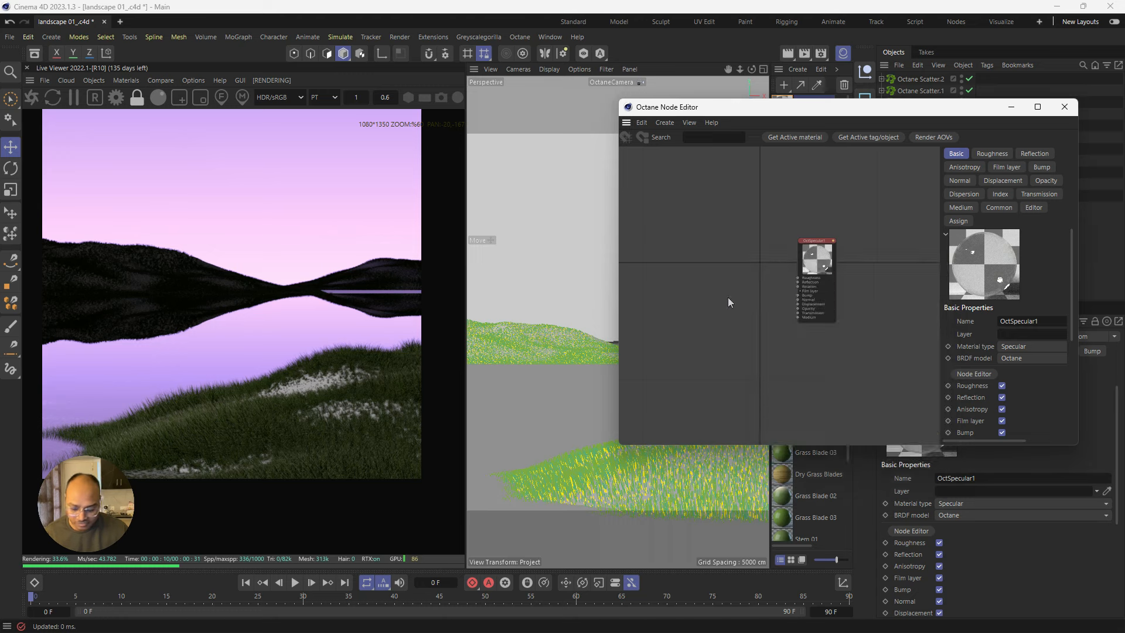
{"action": "double_click", "coordinate": [728, 298]}
{"action": "type", "text": "NOISE"}
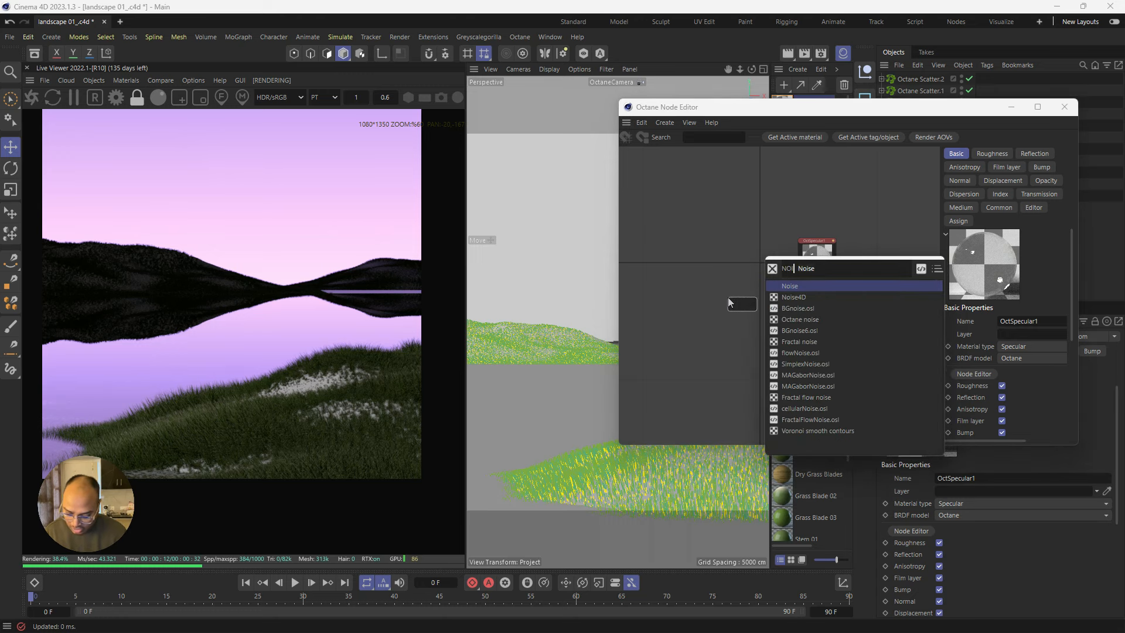
{"action": "left_click", "coordinate": [796, 286]}
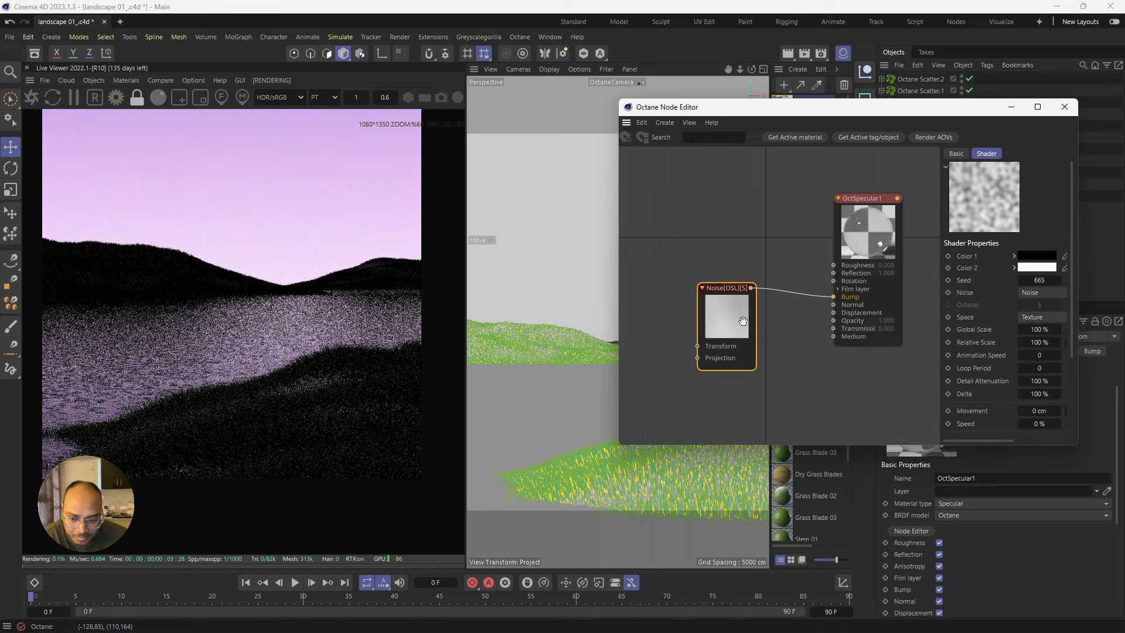
{"action": "left_click_drag", "start_coordinate": [732, 316], "coordinate": [738, 310]}
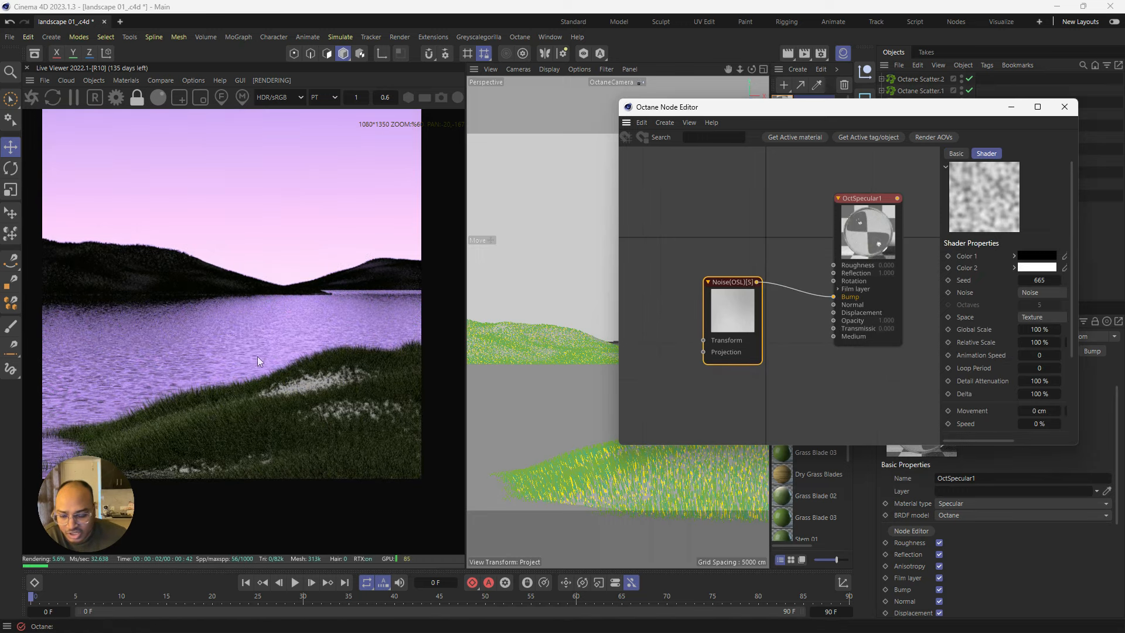
Step: Set a render region over the water in the Live Viewer and widen the node editor to show the noise shader's fields
{"action": "scroll", "coordinate": [258, 357], "scroll_direction": "up", "scroll_amount": 1}
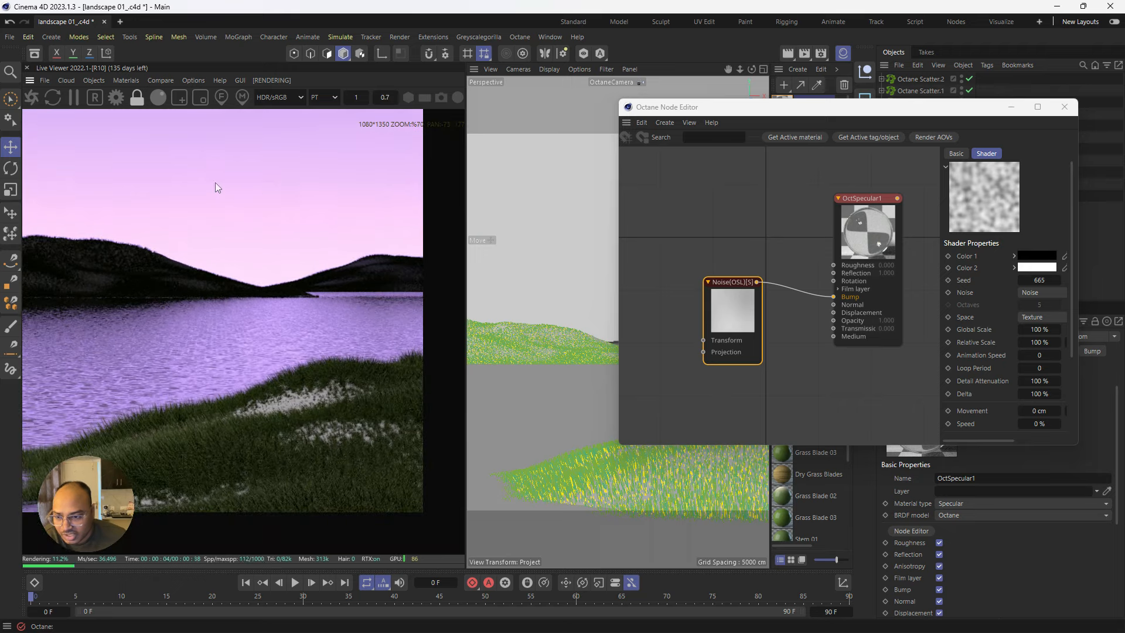
{"action": "scroll", "coordinate": [233, 269], "scroll_direction": "down", "scroll_amount": 2}
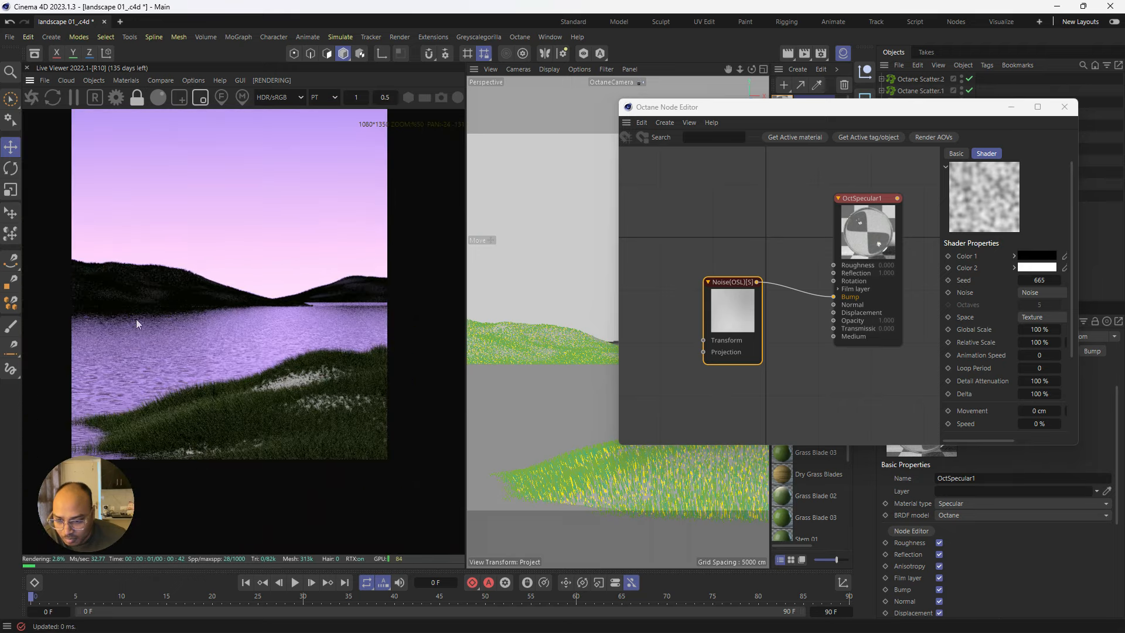
{"action": "mouse_move", "coordinate": [112, 310]}
{"action": "left_mouse_down"}
{"action": "mouse_move", "coordinate": [275, 347]}
{"action": "mouse_move", "coordinate": [399, 349]}
{"action": "mouse_move", "coordinate": [76, 279]}
{"action": "left_mouse_up"}
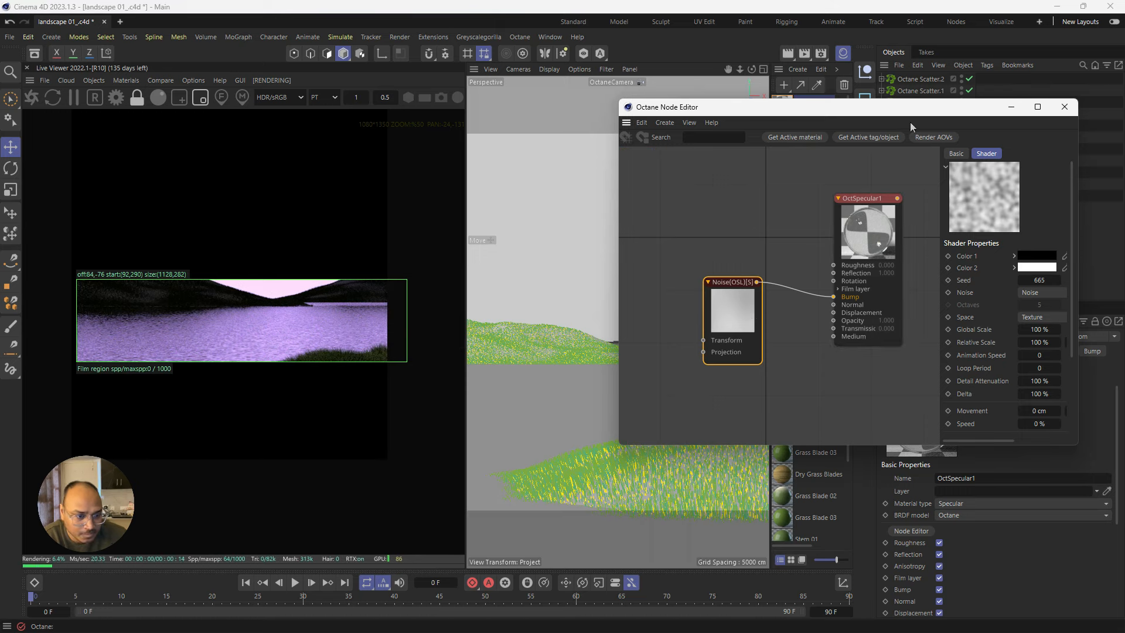
{"action": "left_click_drag", "start_coordinate": [909, 121], "coordinate": [724, 122]}
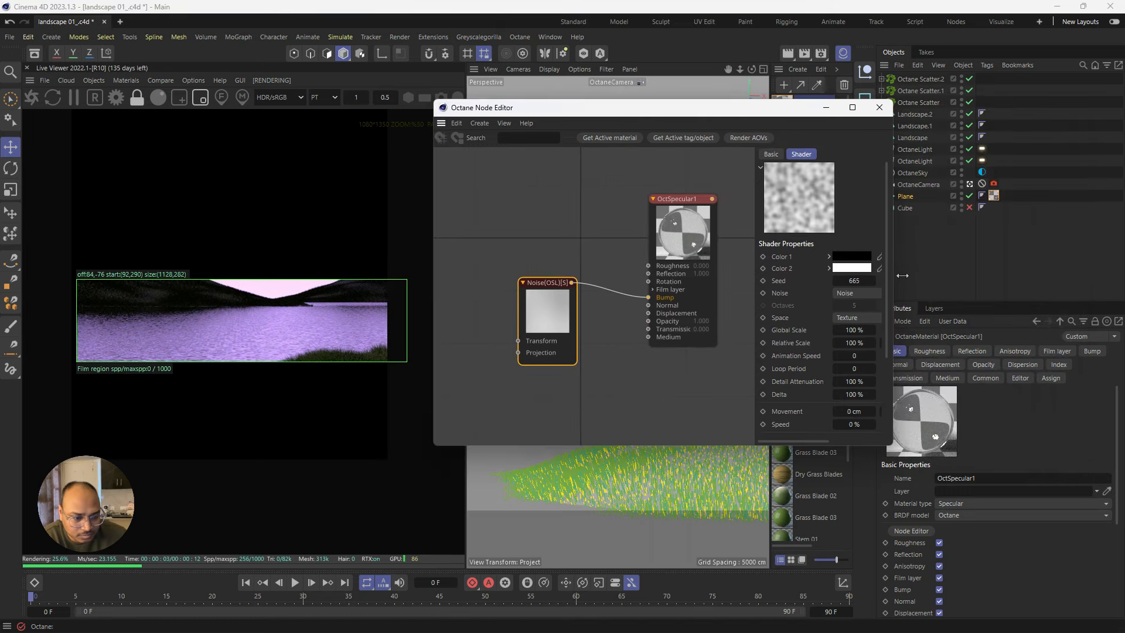
{"action": "left_click_drag", "start_coordinate": [903, 276], "coordinate": [1094, 276]}
Step: Stretch the bump noise by setting its first two Relative Scale values to 730% and 654%
{"action": "left_click_drag", "start_coordinate": [1003, 343], "coordinate": [1124, 343]}
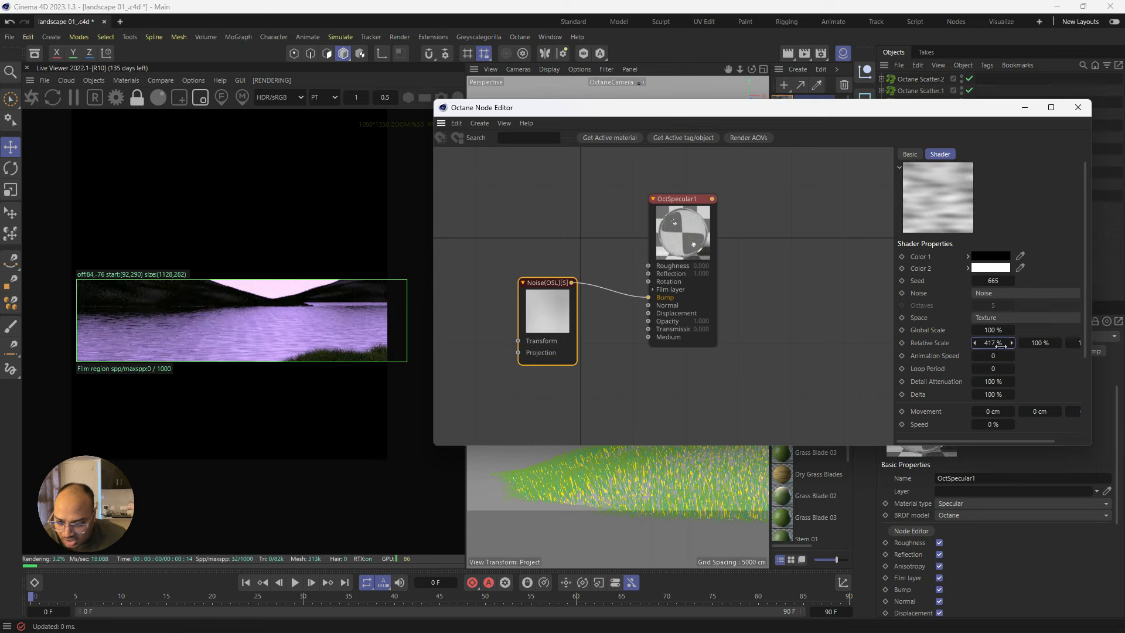
{"action": "left_click_drag", "start_coordinate": [996, 343], "coordinate": [1008, 343]}
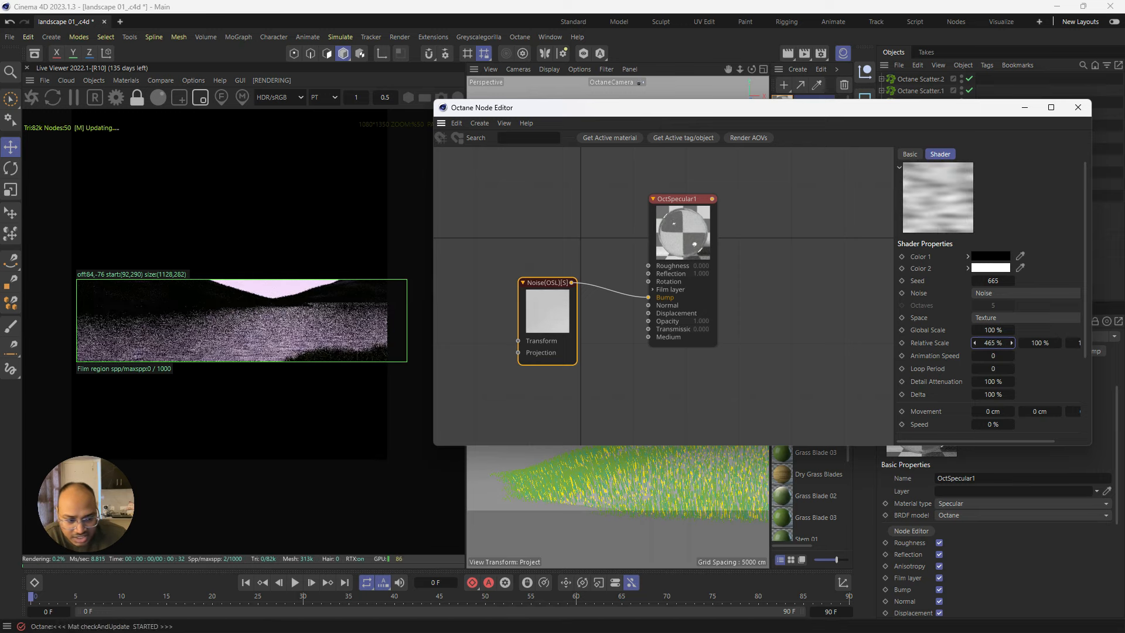
{"action": "left_click_drag", "start_coordinate": [998, 345], "coordinate": [1114, 343]}
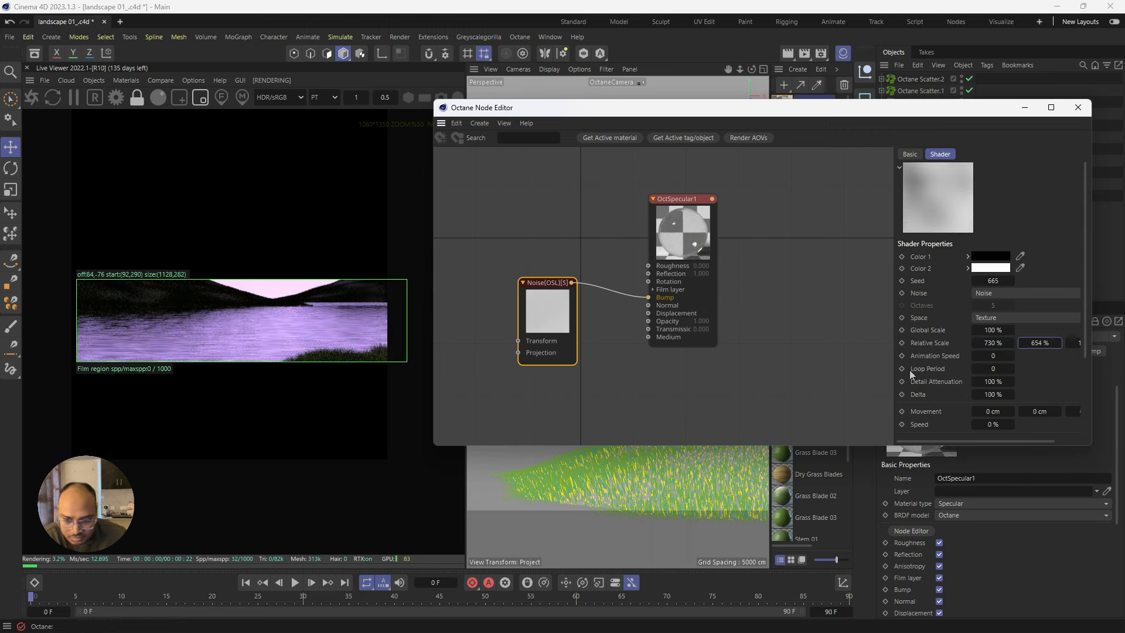
Step: Darken the noise's Color 2 from white to a neutral grey to soften the water's bump
{"action": "left_click", "coordinate": [991, 268]}
{"action": "left_click", "coordinate": [1050, 403]}
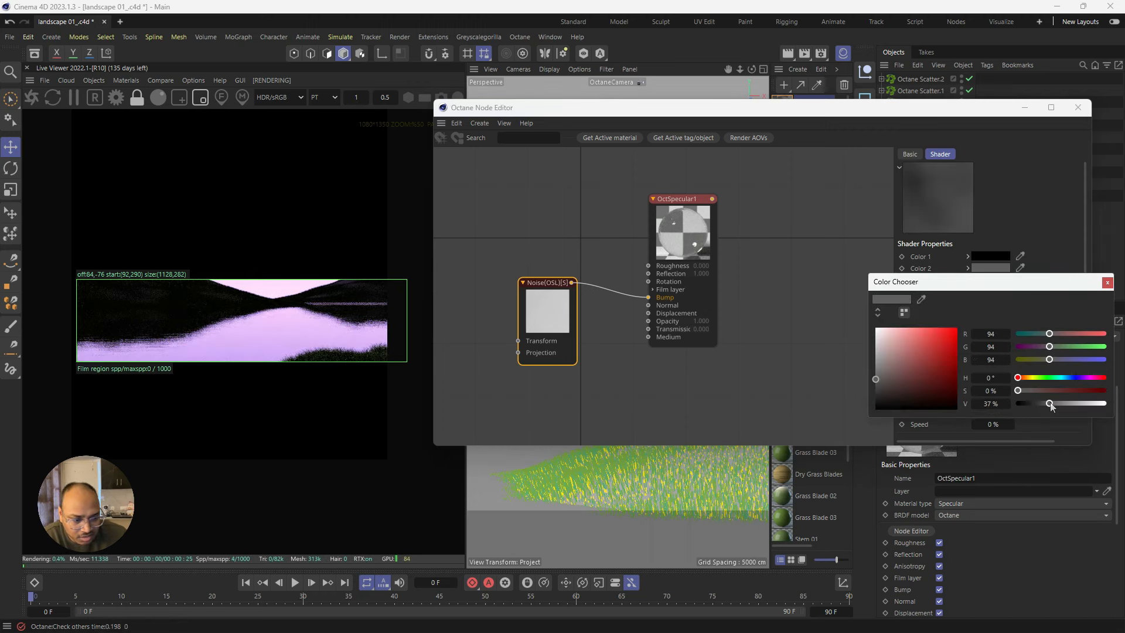
{"action": "left_click", "coordinate": [1064, 401]}
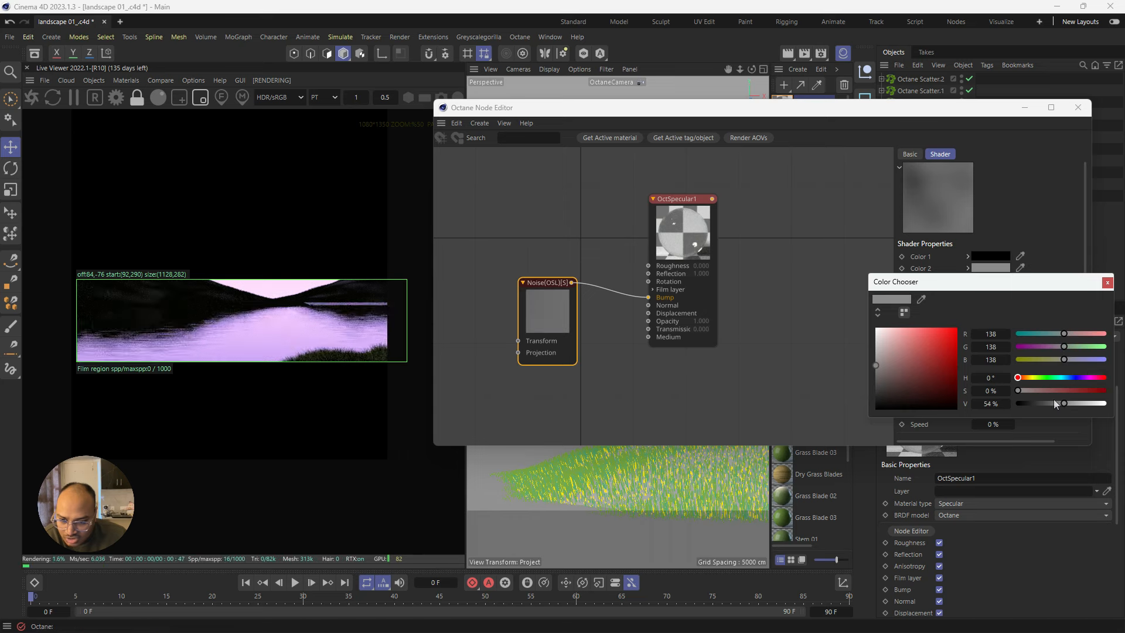
{"action": "left_click", "coordinate": [1049, 401]}
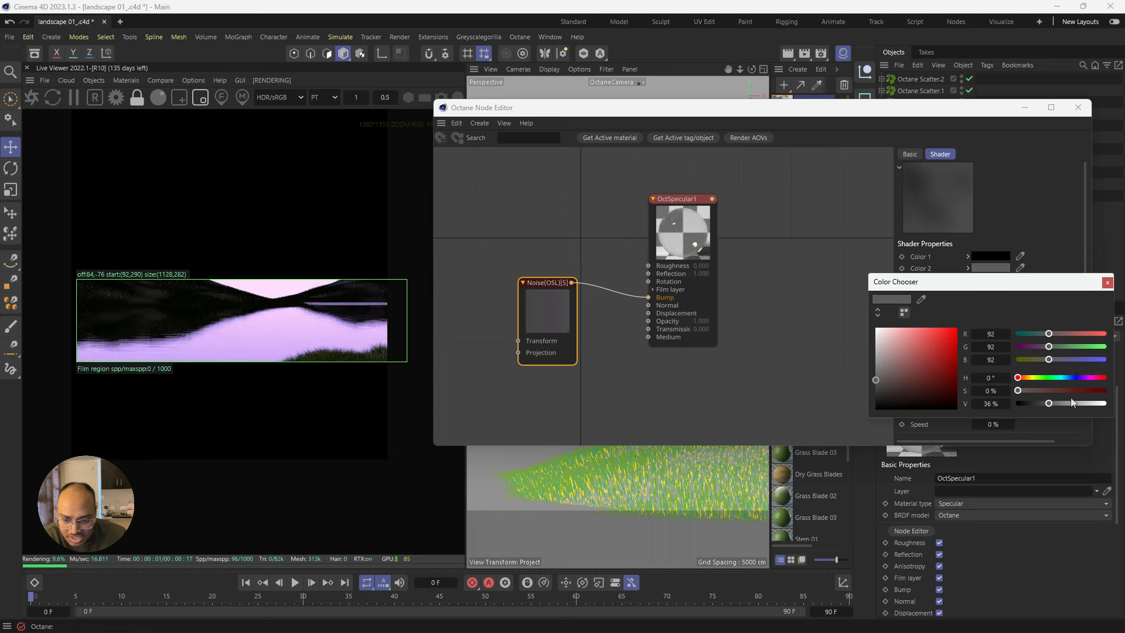
{"action": "left_click", "coordinate": [1107, 283]}
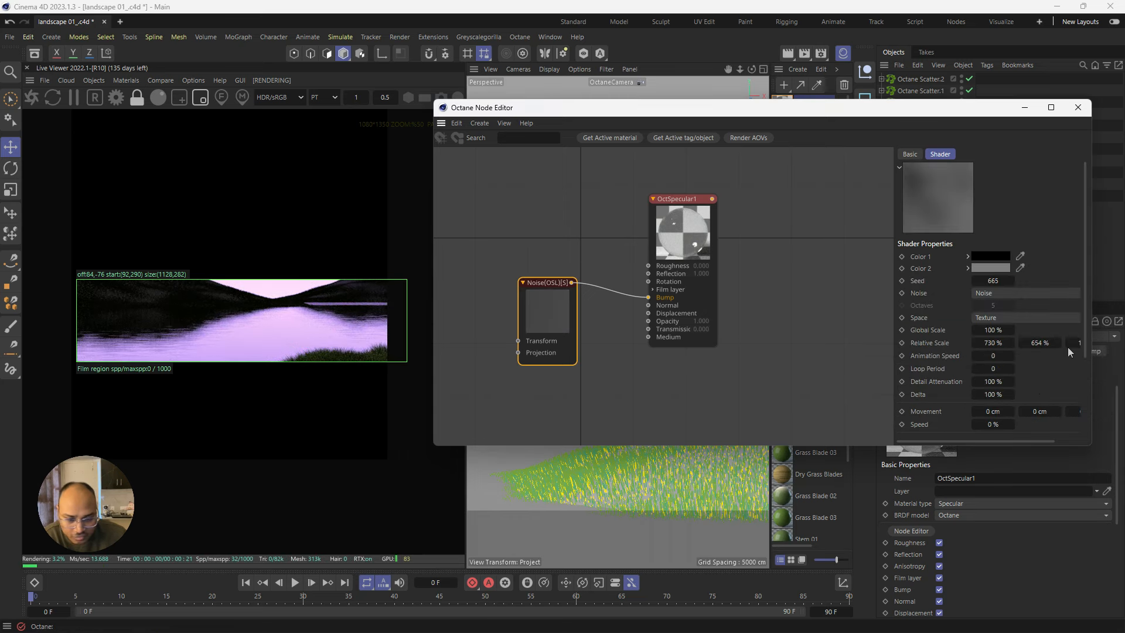
Step: Set the noise's second Relative Scale value to 100%
{"action": "double_click", "coordinate": [1041, 342]}
{"action": "type", "text": "100"}
{"action": "key", "text": "Return"}
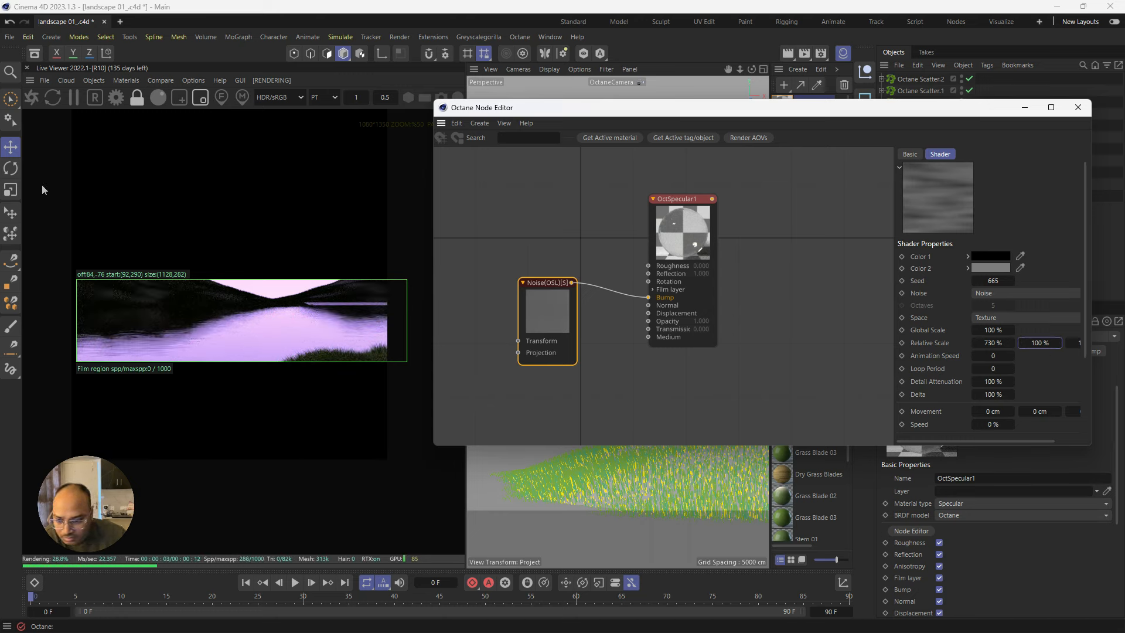
Step: Turn off the render region to render the full frame and minimize the node editor
{"action": "left_click", "coordinate": [194, 102]}
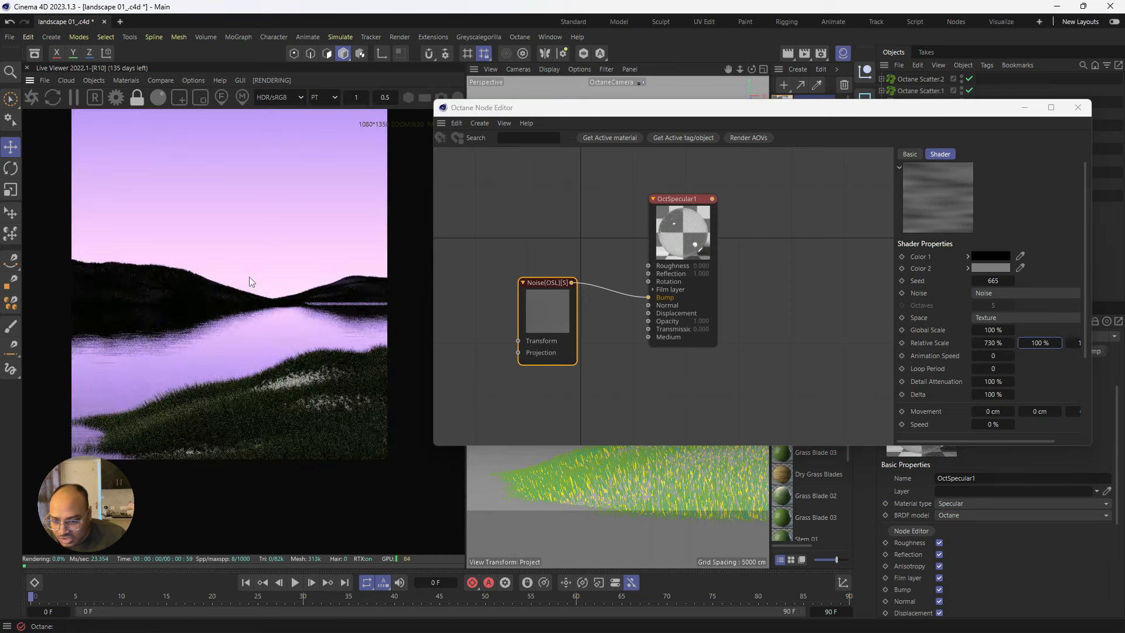
{"action": "scroll", "coordinate": [234, 279], "scroll_direction": "down", "scroll_amount": 2}
{"action": "left_click_drag", "start_coordinate": [232, 279], "coordinate": [201, 336]}
{"action": "scroll", "coordinate": [201, 340], "scroll_direction": "up", "scroll_amount": 2}
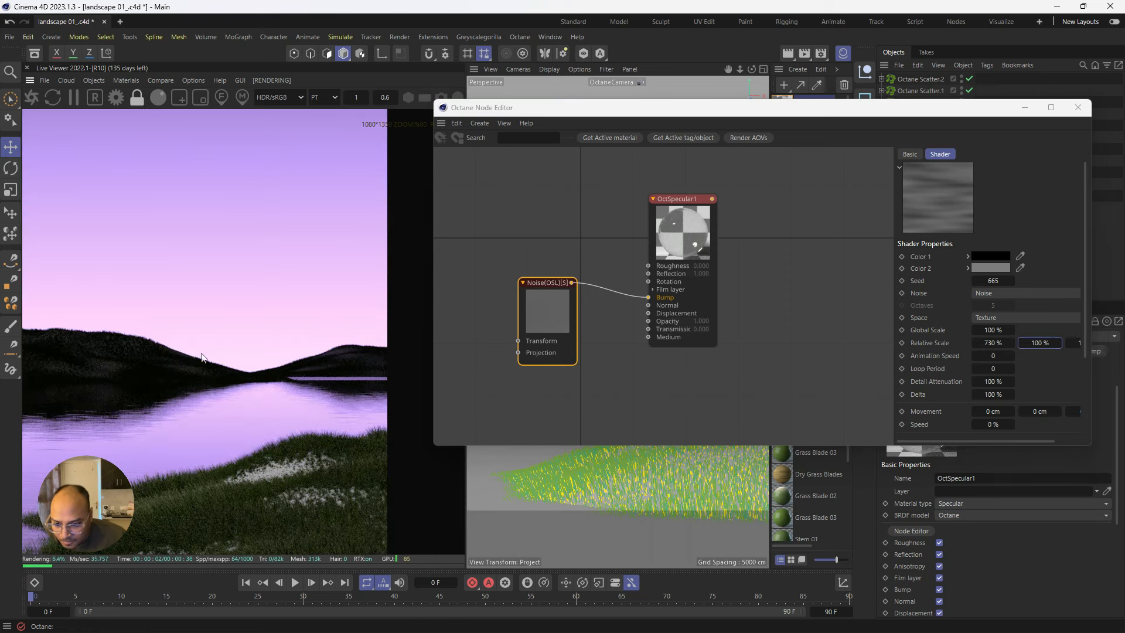
{"action": "left_click", "coordinate": [1025, 107]}
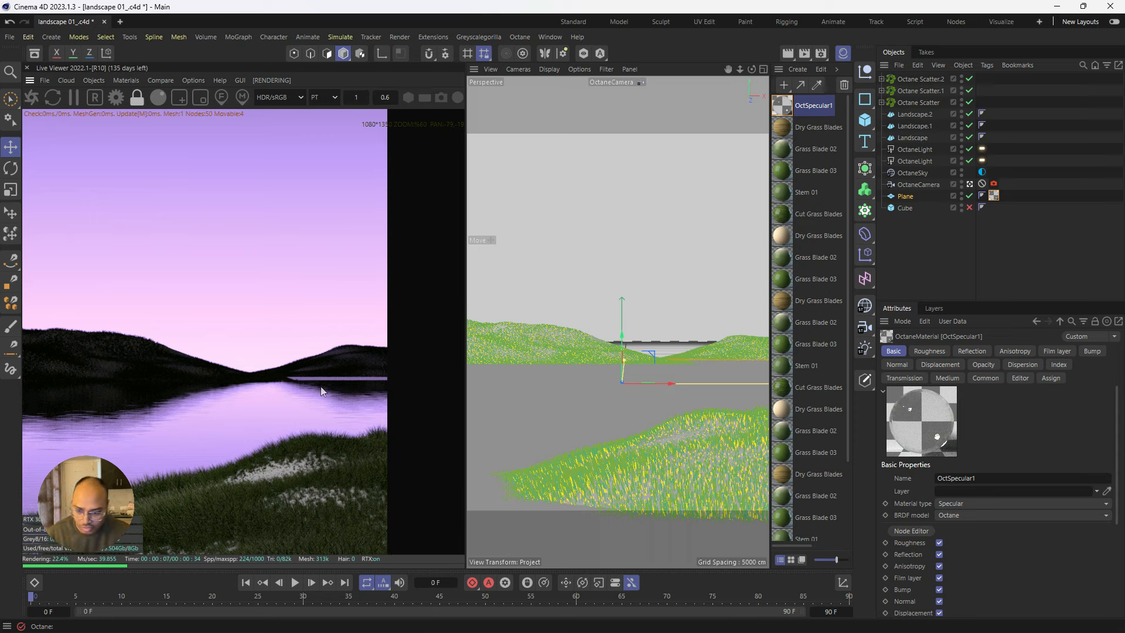
Step: Examine the plane and hills from outside the camera, switching the lower OctaneLight in the object list off and on to compare the lighting
{"action": "key", "text": "F1"}
{"action": "left_click_drag", "start_coordinate": [680, 291], "coordinate": [687, 224], "text": "alt"}
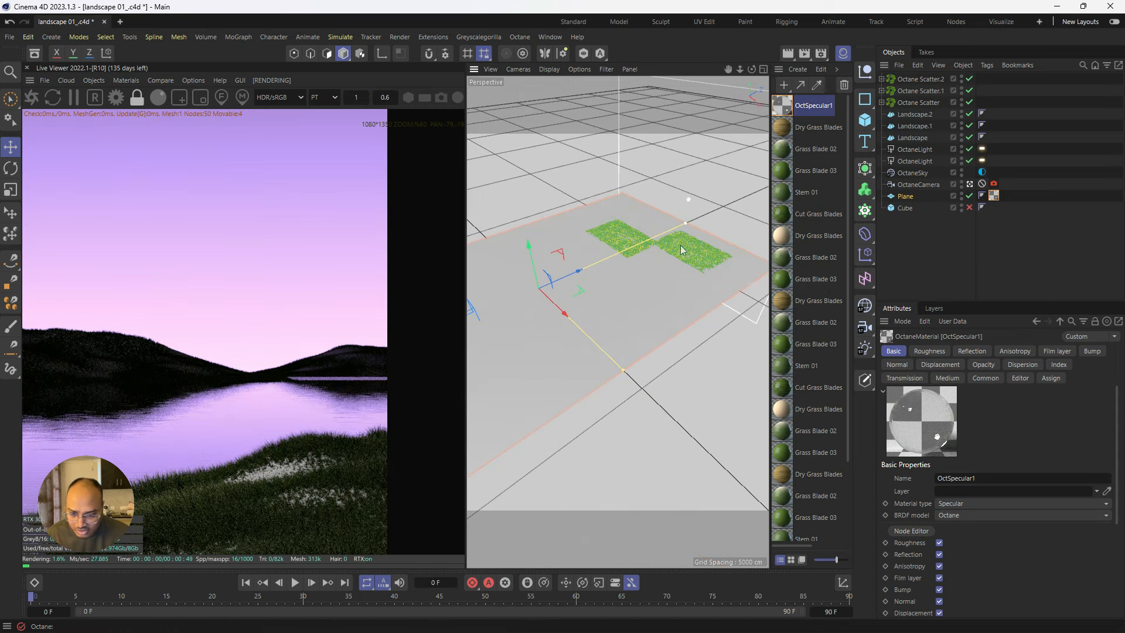
{"action": "left_click_drag", "start_coordinate": [677, 268], "coordinate": [682, 238], "text": "alt"}
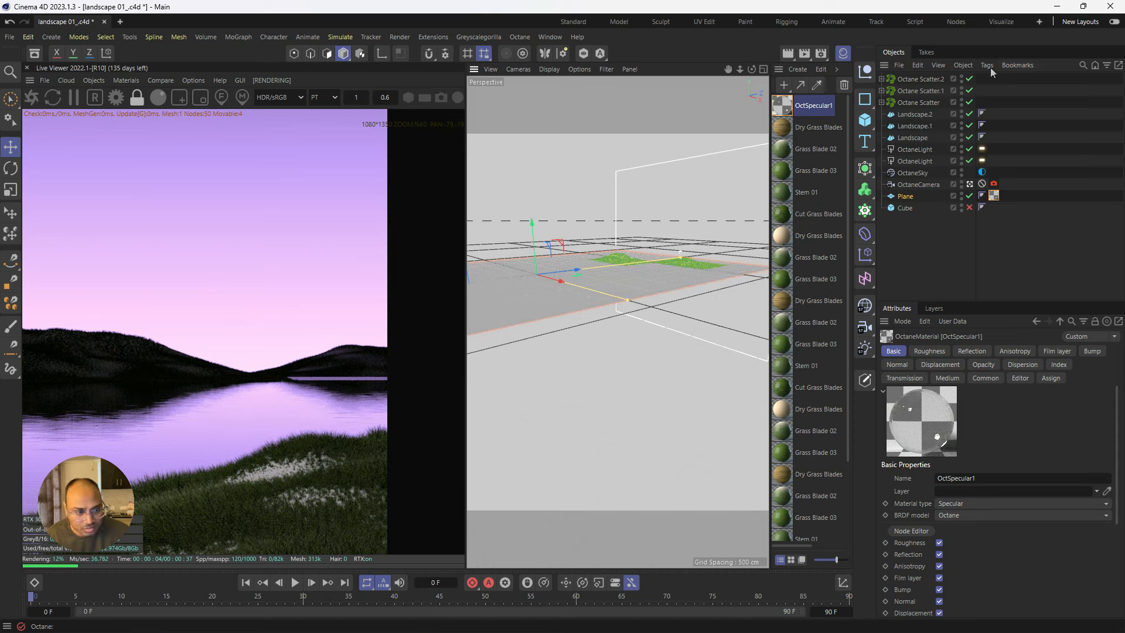
{"action": "left_click", "coordinate": [970, 161]}
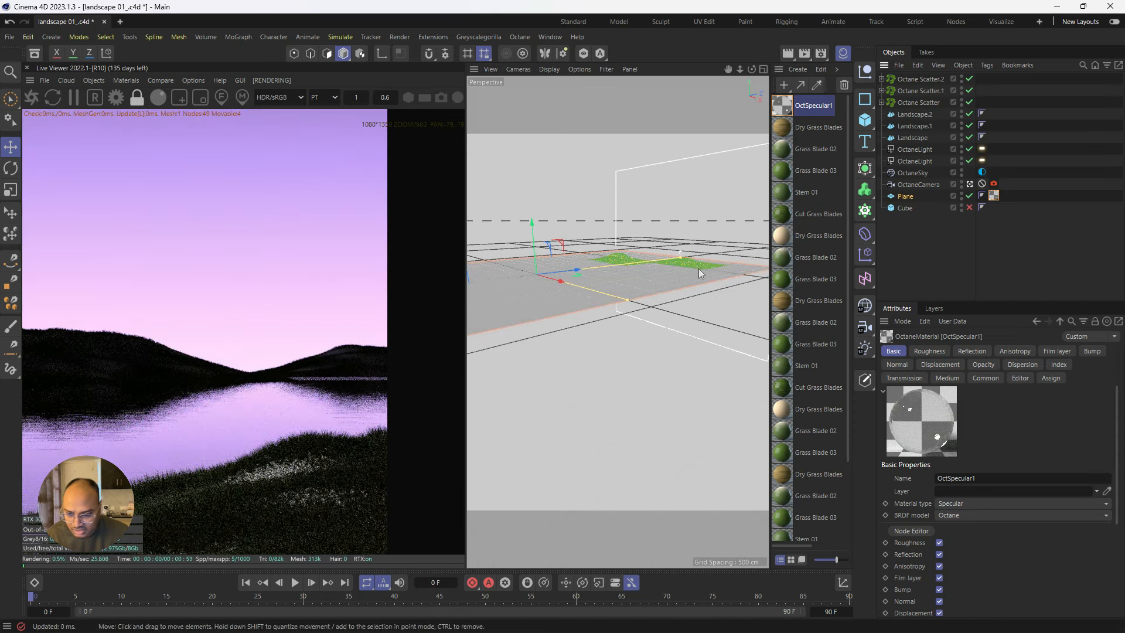
{"action": "left_click_drag", "start_coordinate": [608, 311], "coordinate": [701, 312], "text": "alt"}
{"action": "scroll", "coordinate": [142, 389], "scroll_direction": "down", "scroll_amount": 4}
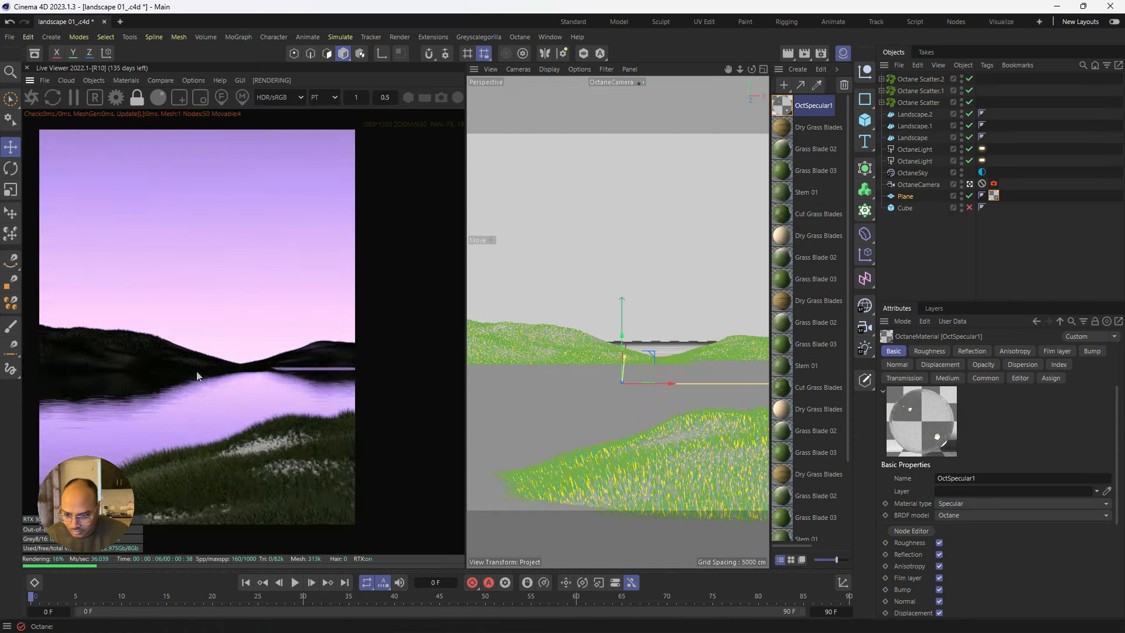
Step: Switch Octane Scatter.2 off and on again to check which distant hill it covers
{"action": "scroll", "coordinate": [196, 372], "scroll_direction": "up", "scroll_amount": 2}
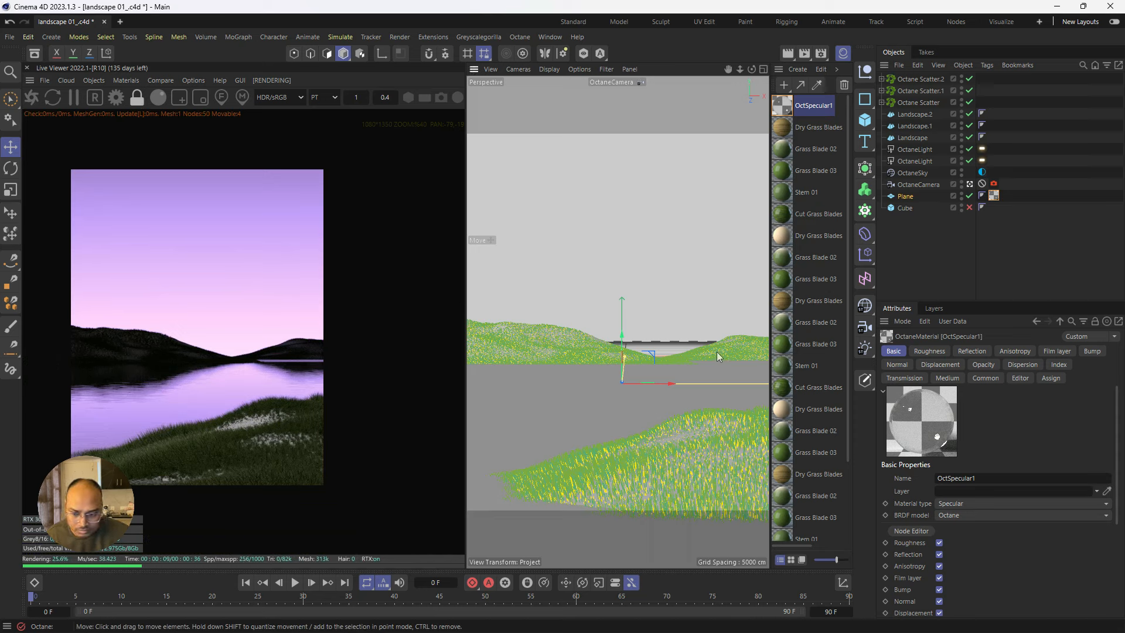
{"action": "left_click", "coordinate": [920, 79]}
{"action": "left_click", "coordinate": [969, 78]}
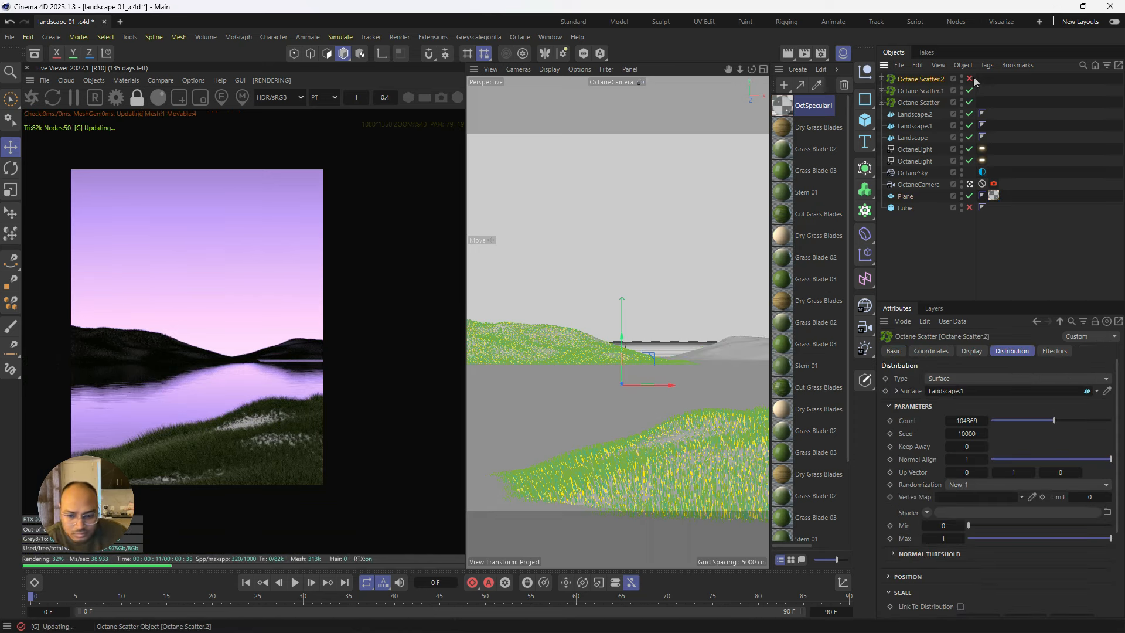
{"action": "left_click", "coordinate": [970, 79]}
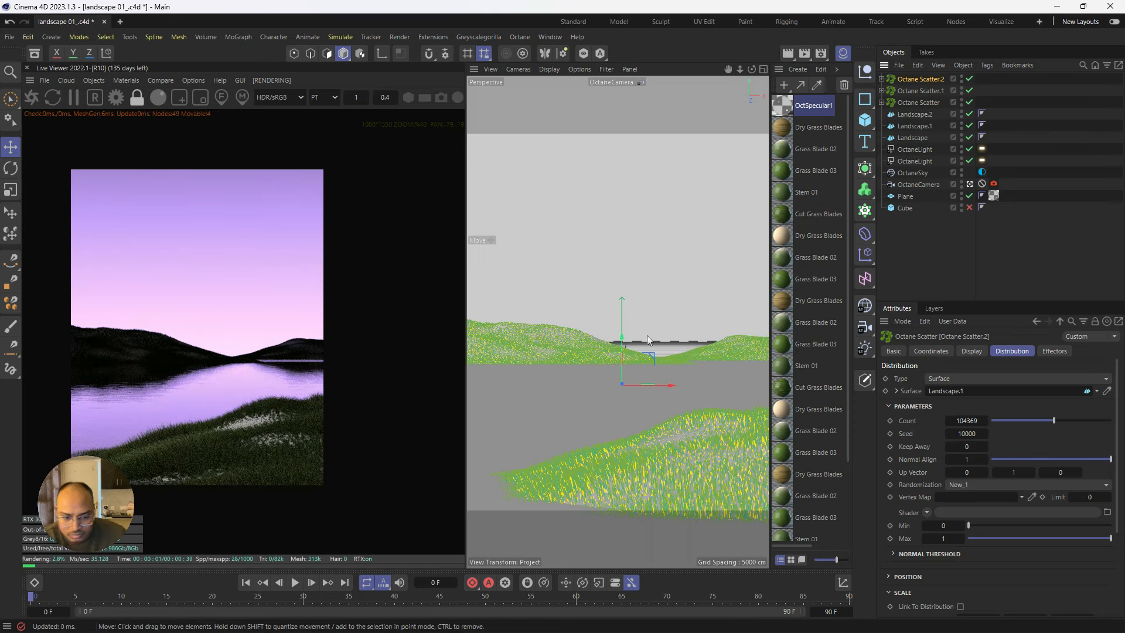
Step: Move Landscape.1, the right-hand distant hill, along its Z axis toward the camera so it closes up beside the other distant hill
{"action": "middle_click", "coordinate": [684, 358]}
{"action": "middle_click", "coordinate": [684, 358]}
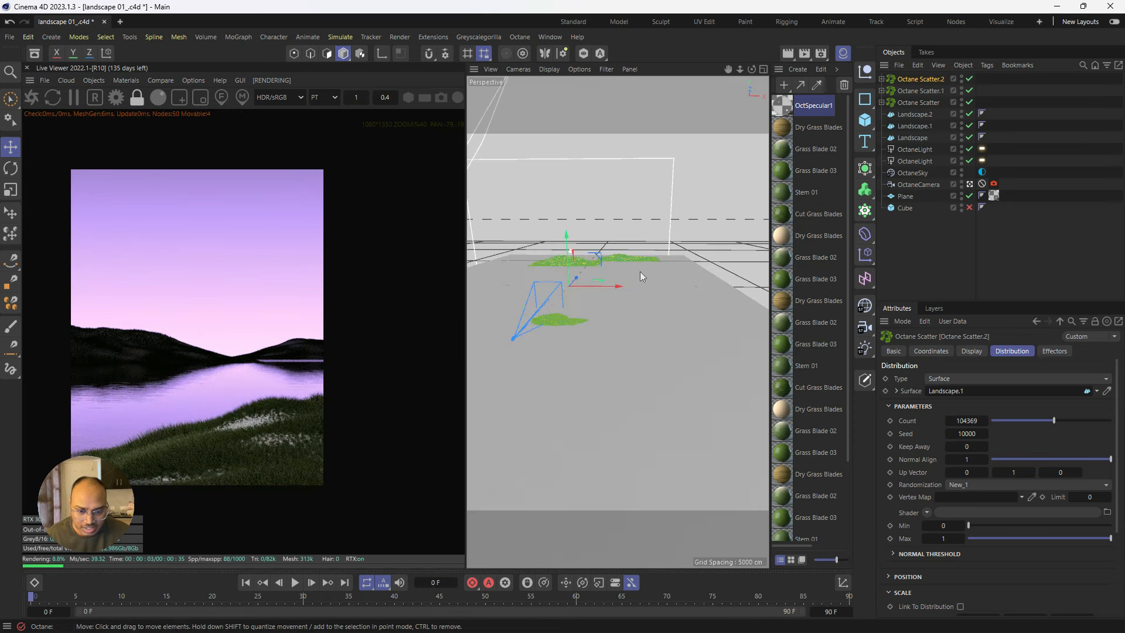
{"action": "left_click_drag", "start_coordinate": [610, 283], "coordinate": [530, 338], "text": "alt"}
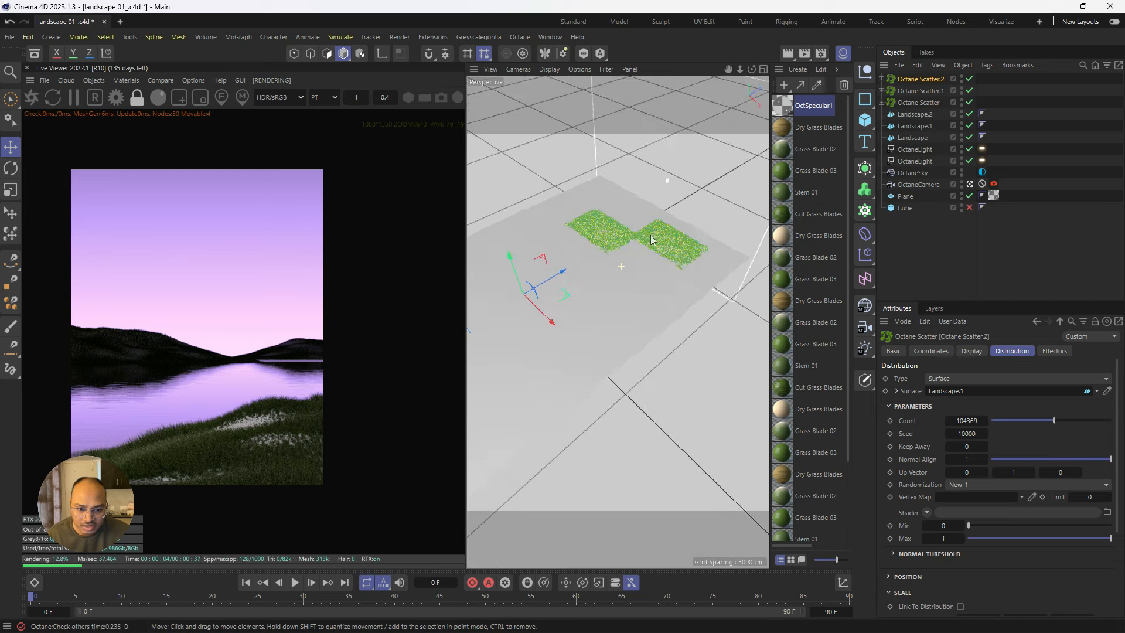
{"action": "right_click_drag", "start_coordinate": [650, 234], "coordinate": [679, 210], "text": "alt"}
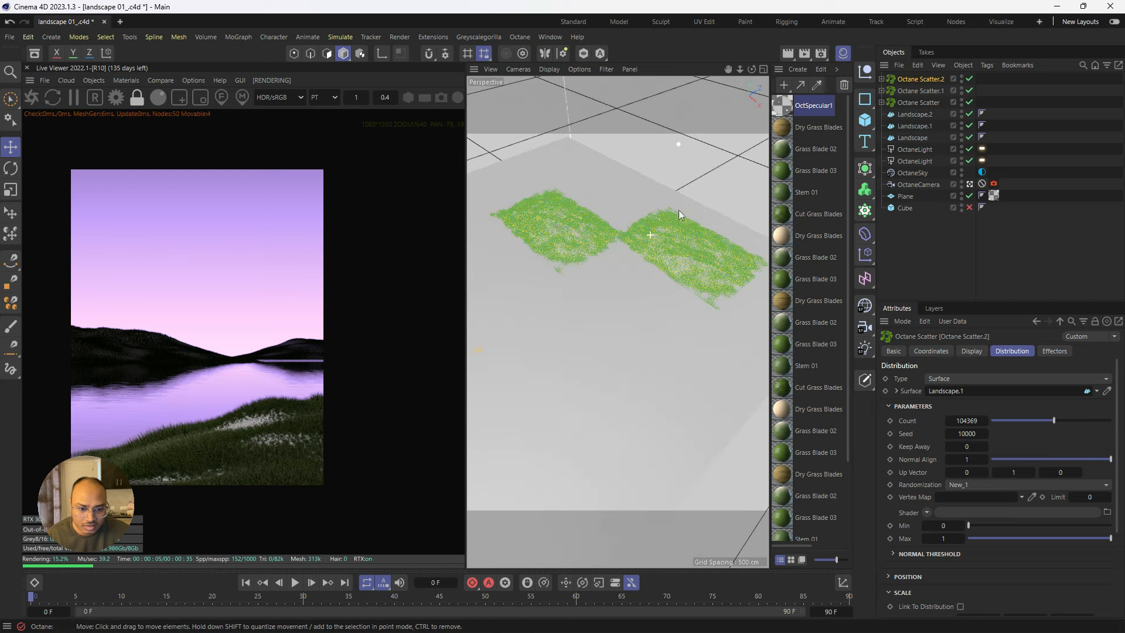
{"action": "left_click", "coordinate": [915, 115]}
{"action": "left_click", "coordinate": [915, 126]}
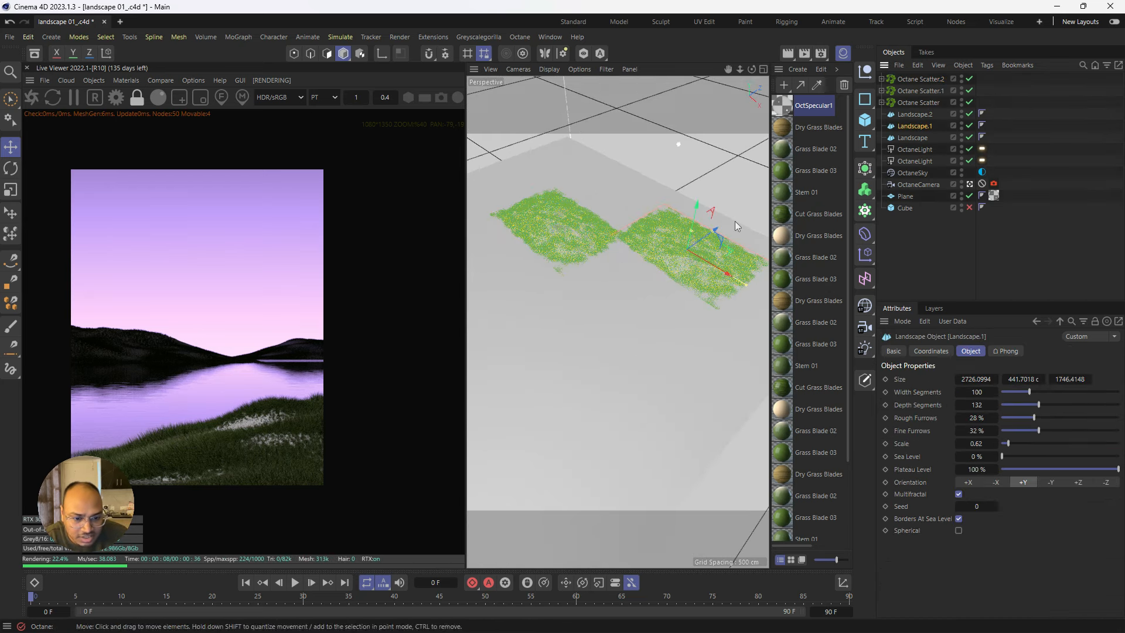
{"action": "left_click_drag", "start_coordinate": [703, 241], "coordinate": [643, 298]}
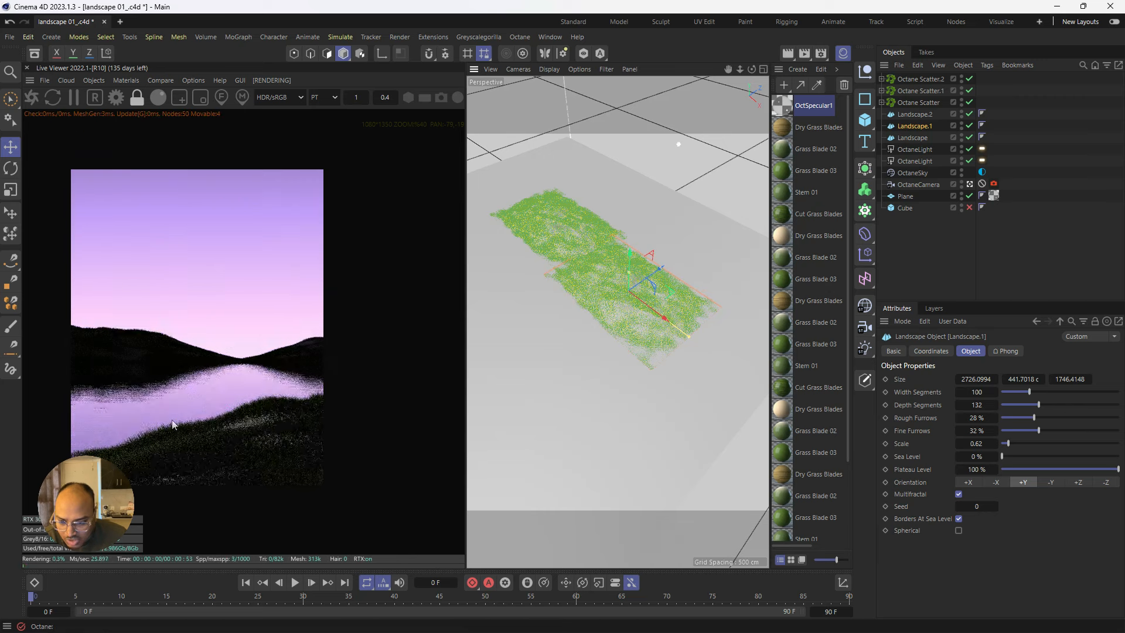
{"action": "scroll", "coordinate": [184, 387], "scroll_direction": "down", "scroll_amount": 1}
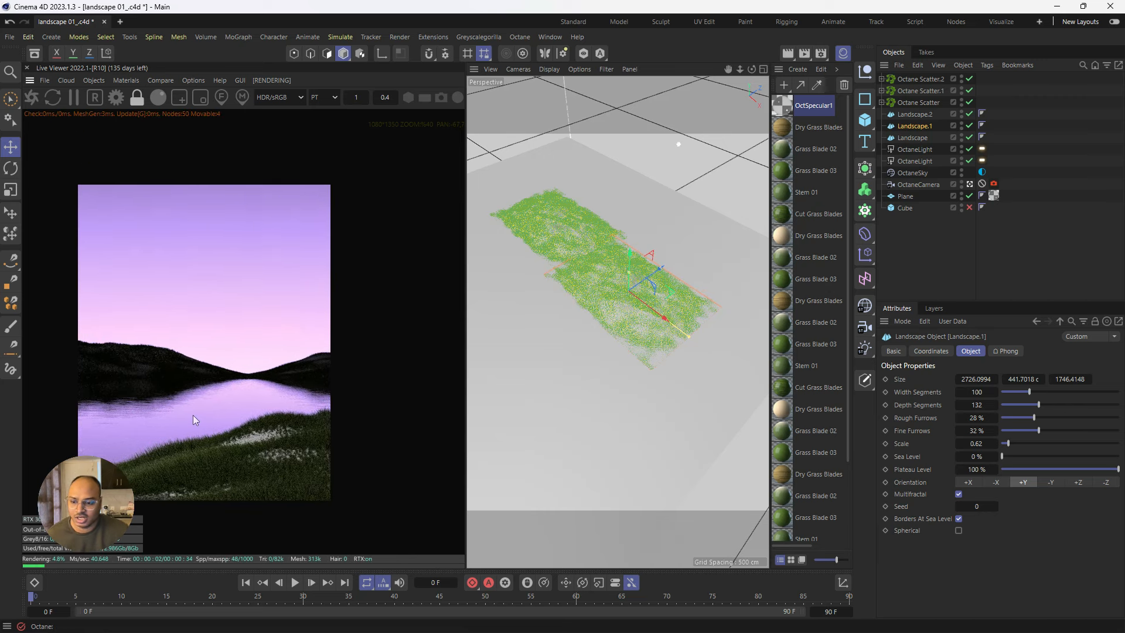
{"action": "scroll", "coordinate": [198, 299], "scroll_direction": "up", "scroll_amount": 2}
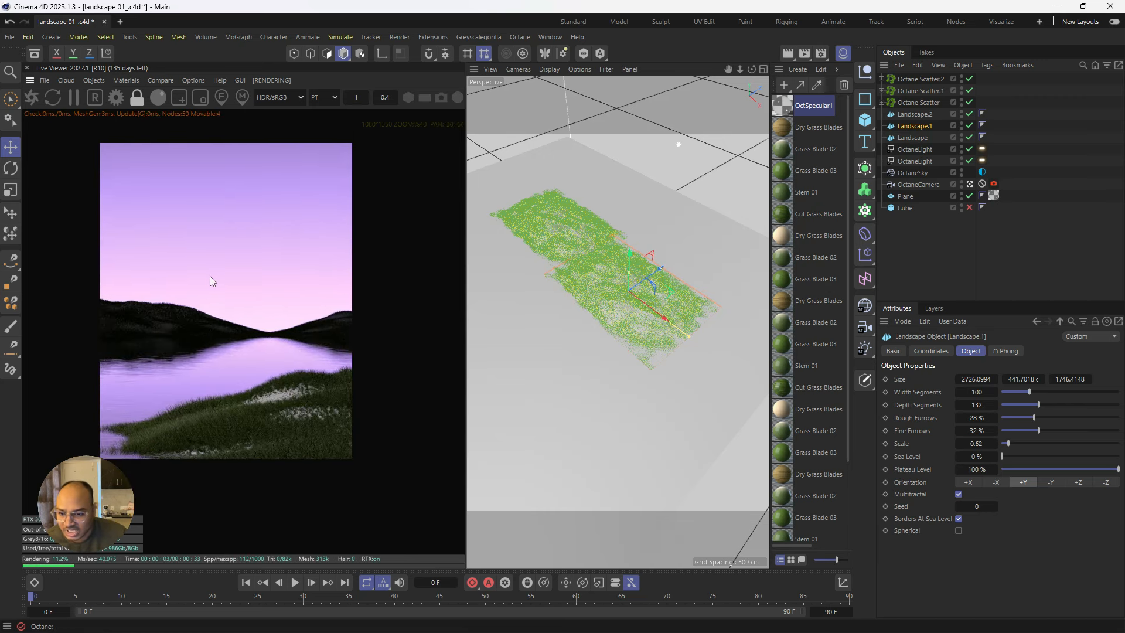
Step: Save the scene file and hide the material manager to widen the viewport
{"action": "key", "text": "ctrl+s"}
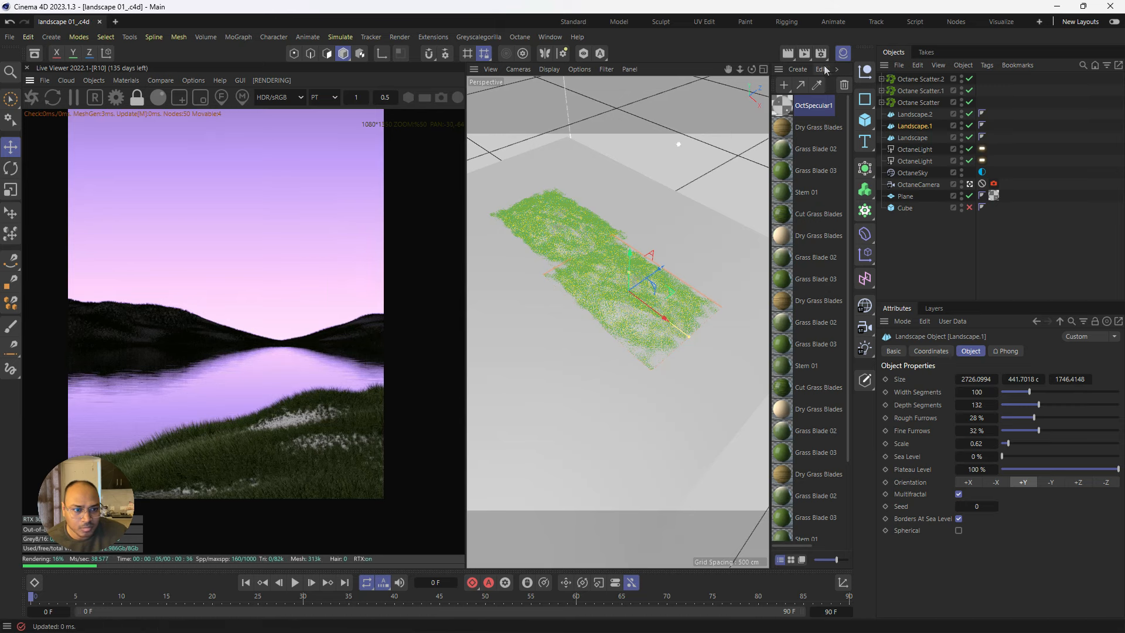
{"action": "left_click", "coordinate": [843, 53]}
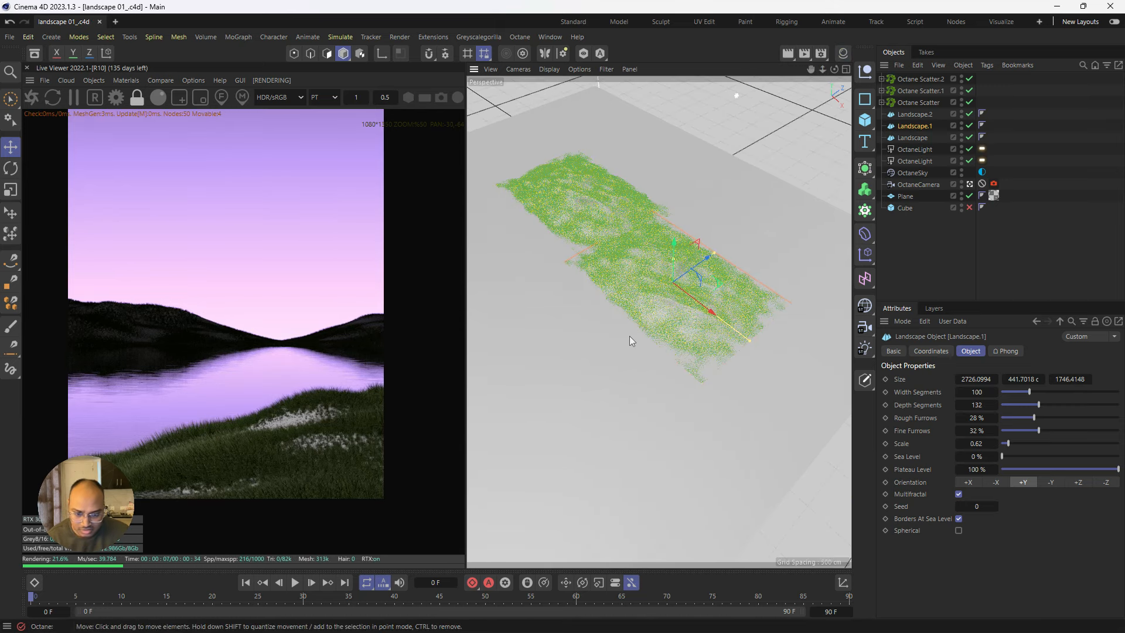
Step: Try an Octane Daylight in the scene, rotate it to test its lighting, and delete it
{"action": "scroll", "coordinate": [629, 340], "scroll_direction": "down", "scroll_amount": 6}
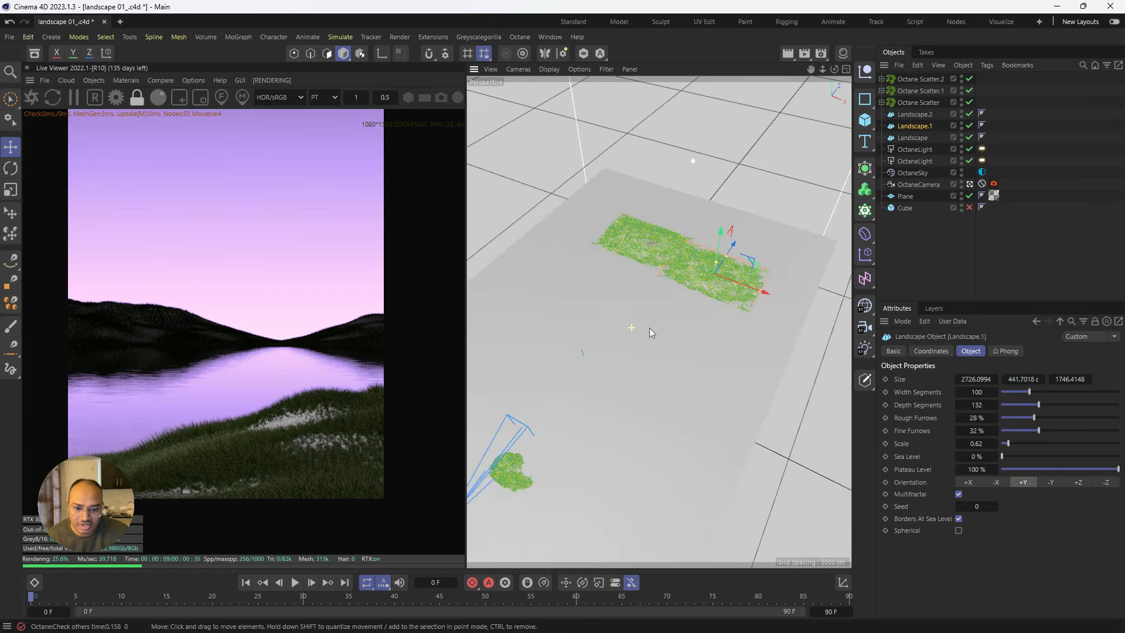
{"action": "left_click", "coordinate": [94, 80]}
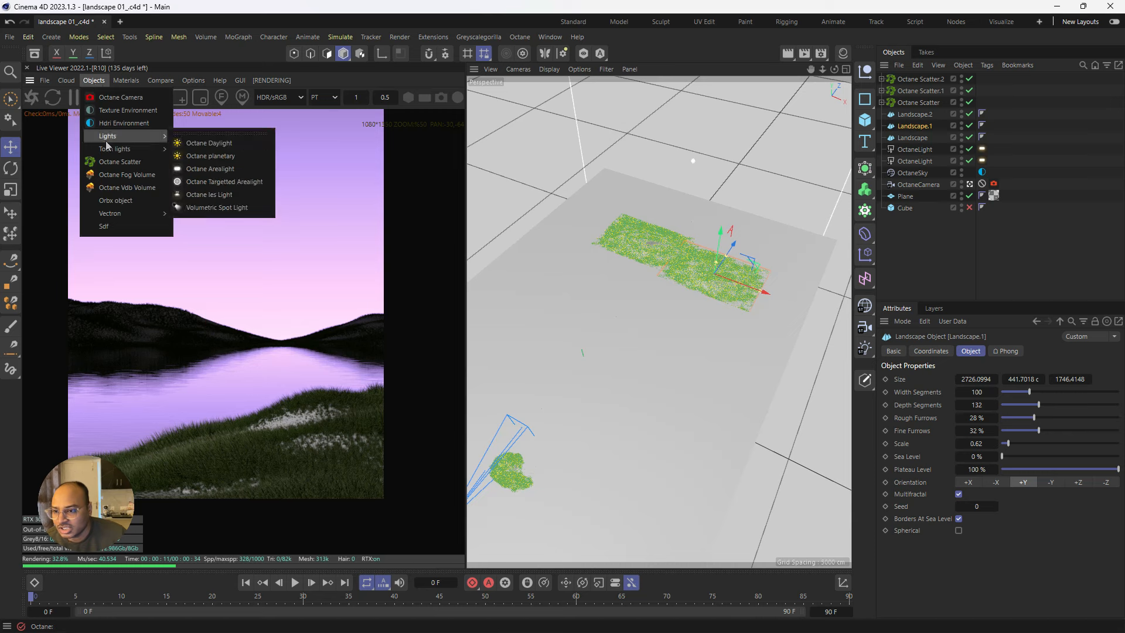
{"action": "mouse_move", "coordinate": [116, 83]}
{"action": "mouse_move", "coordinate": [119, 137]}
{"action": "left_click", "coordinate": [220, 148]}
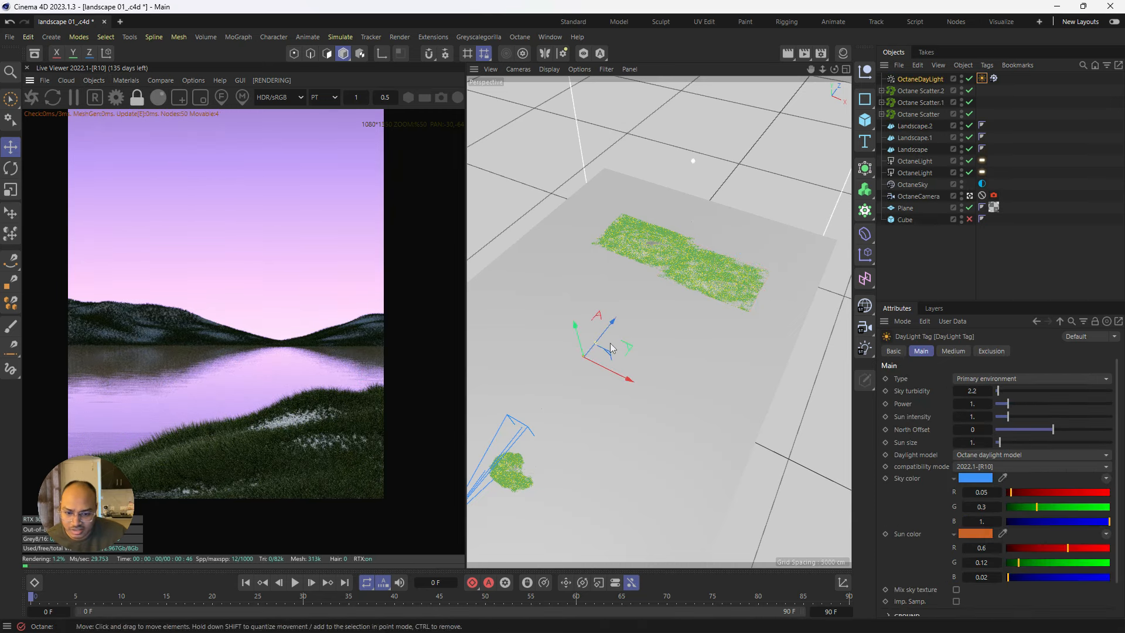
{"action": "key", "text": "r"}
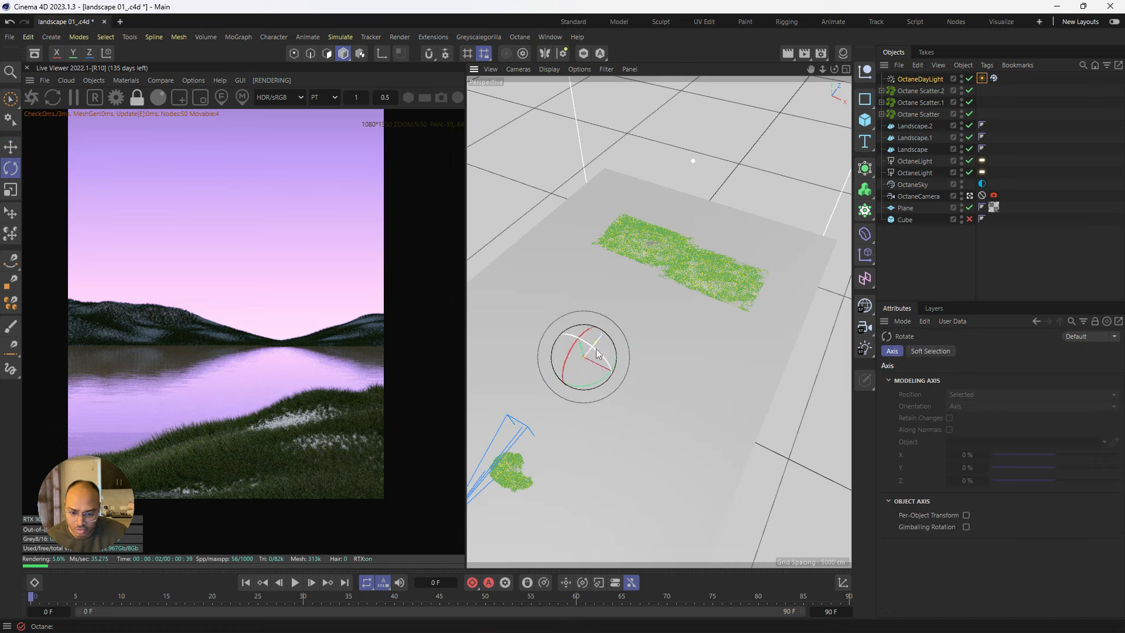
{"action": "mouse_move", "coordinate": [604, 364]}
{"action": "left_mouse_down"}
{"action": "mouse_move", "coordinate": [594, 368]}
{"action": "mouse_move", "coordinate": [591, 347]}
{"action": "mouse_move", "coordinate": [586, 375]}
{"action": "mouse_move", "coordinate": [622, 355]}
{"action": "mouse_move", "coordinate": [537, 319]}
{"action": "mouse_move", "coordinate": [503, 330]}
{"action": "mouse_move", "coordinate": [572, 345]}
{"action": "mouse_move", "coordinate": [611, 380]}
{"action": "mouse_move", "coordinate": [605, 372]}
{"action": "left_mouse_up"}
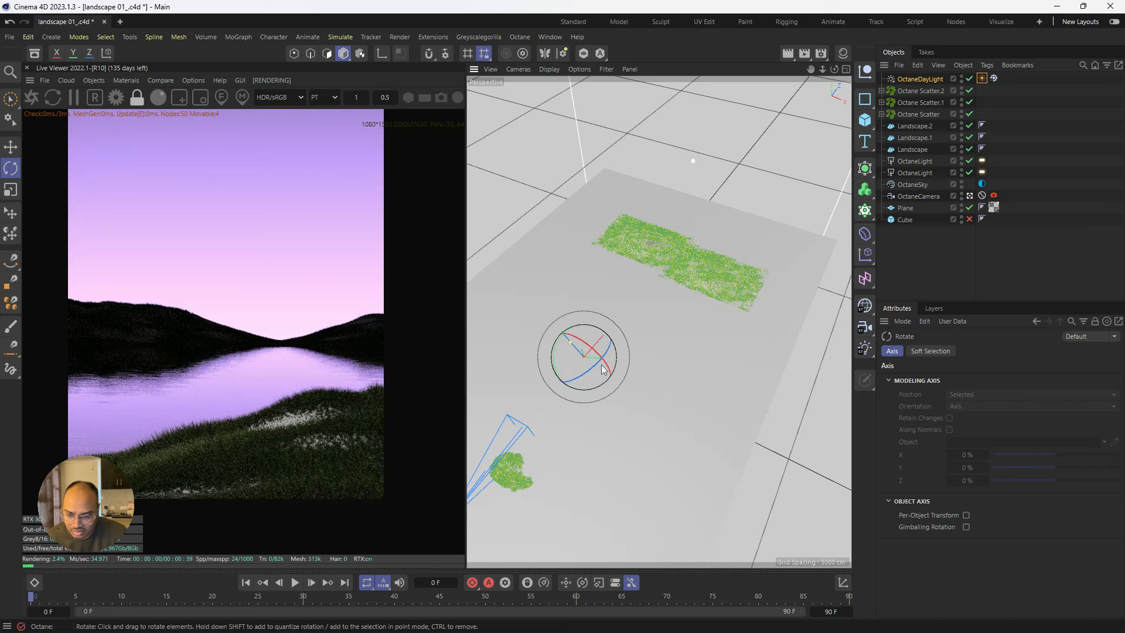
{"action": "left_click", "coordinate": [917, 81]}
{"action": "key", "text": "Delete"}
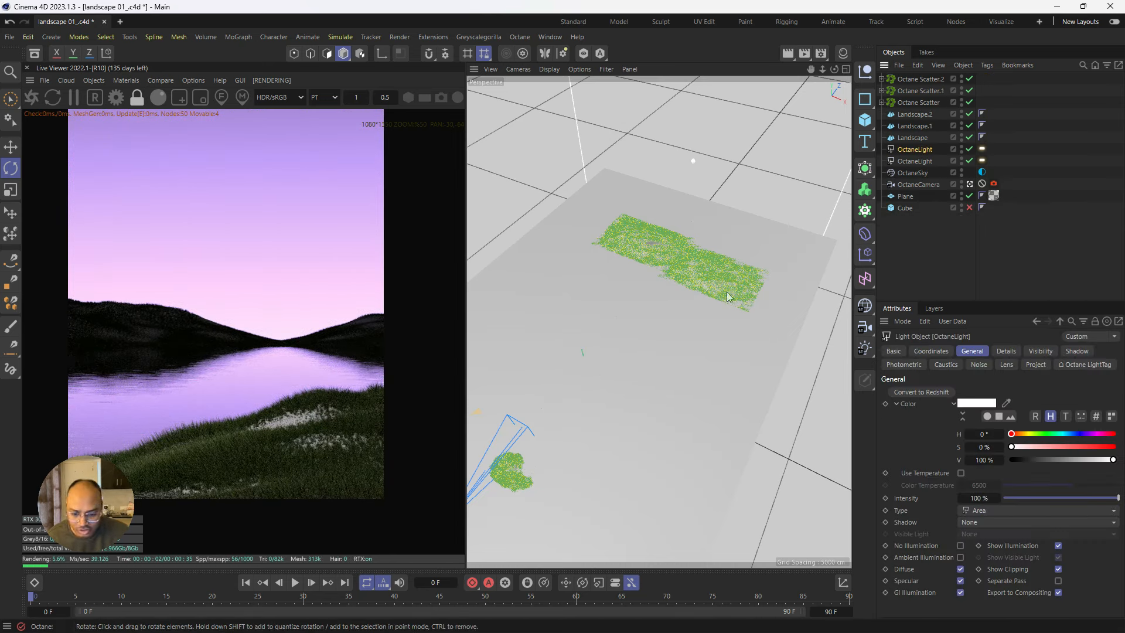
Step: Duplicate the upper OctaneLight in the object list and move the copy along the plane's edge toward the distant hills
{"action": "middle_click_drag", "start_coordinate": [524, 399], "coordinate": [568, 385], "text": "alt"}
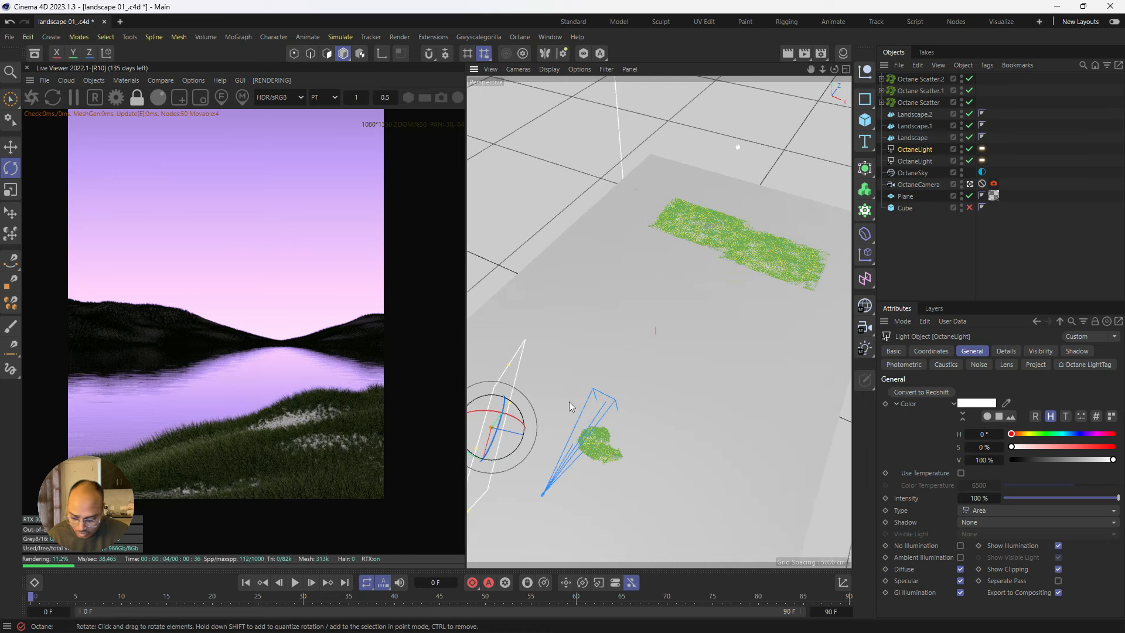
{"action": "left_click_drag", "start_coordinate": [564, 401], "coordinate": [632, 329], "text": "alt"}
{"action": "key", "text": "e"}
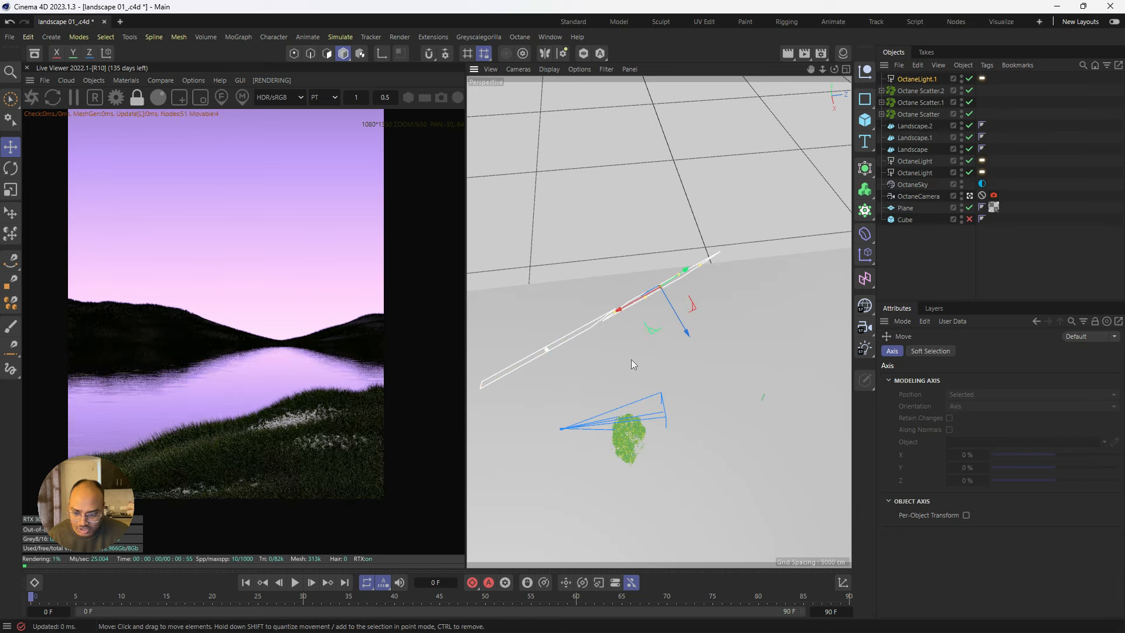
{"action": "middle_click_drag", "start_coordinate": [631, 367], "coordinate": [535, 407], "text": "alt"}
{"action": "left_click_drag", "start_coordinate": [509, 371], "coordinate": [576, 293]}
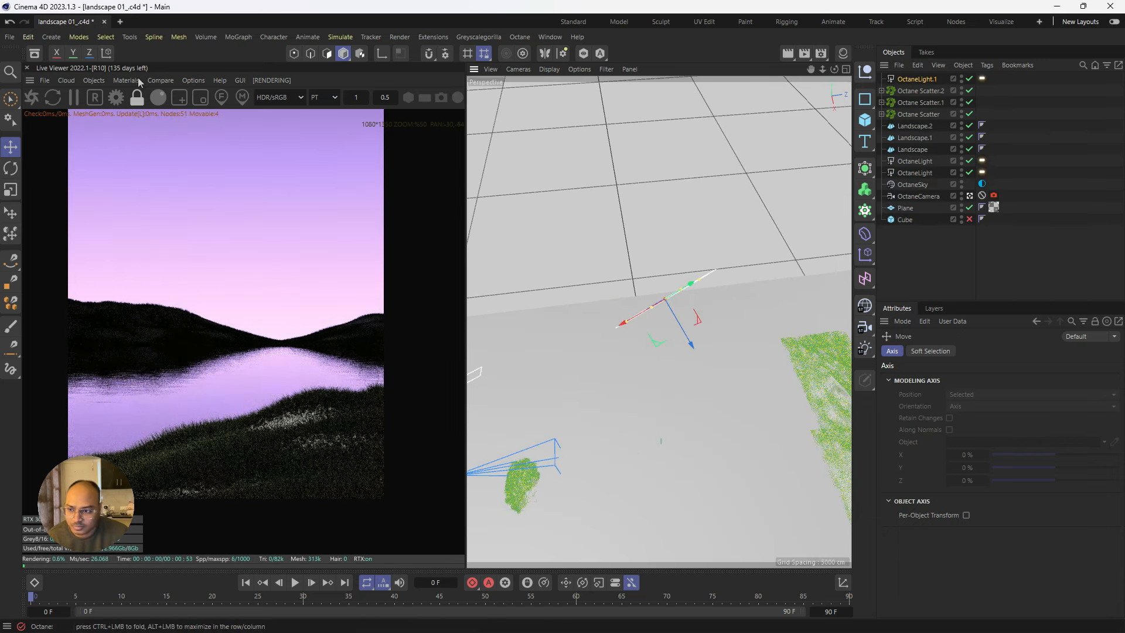
Step: Hide the render statistics in the Live Viewer and return the viewport to the OctaneCamera view
{"action": "right_click", "coordinate": [193, 440]}
{"action": "left_click", "coordinate": [233, 559]}
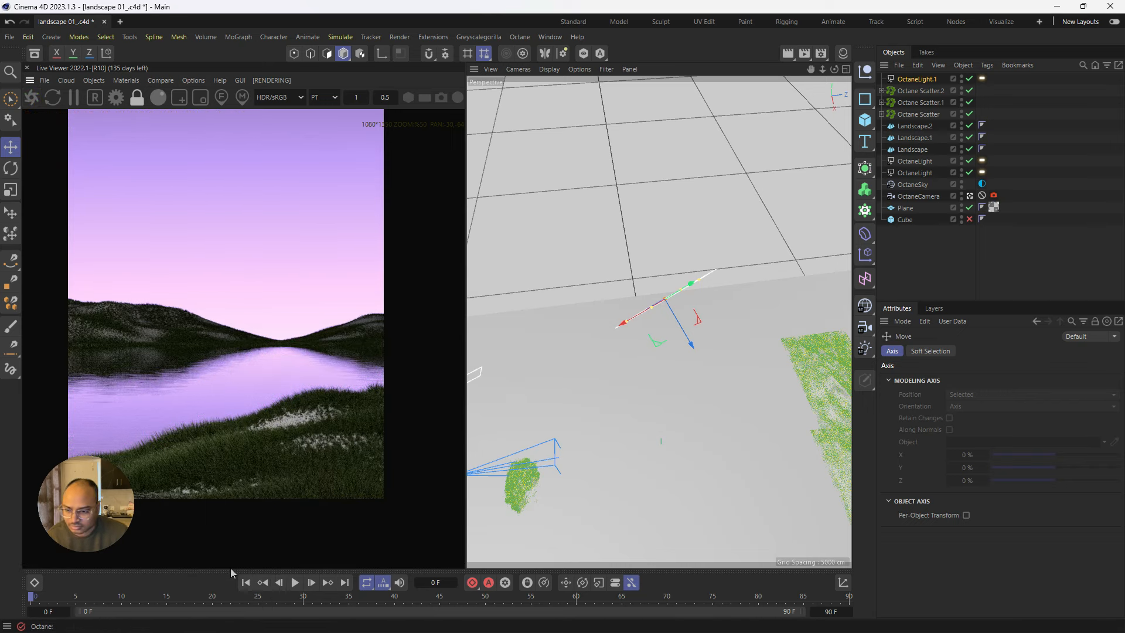
{"action": "left_click_drag", "start_coordinate": [775, 368], "coordinate": [687, 346], "text": "alt"}
{"action": "key", "text": "F1"}
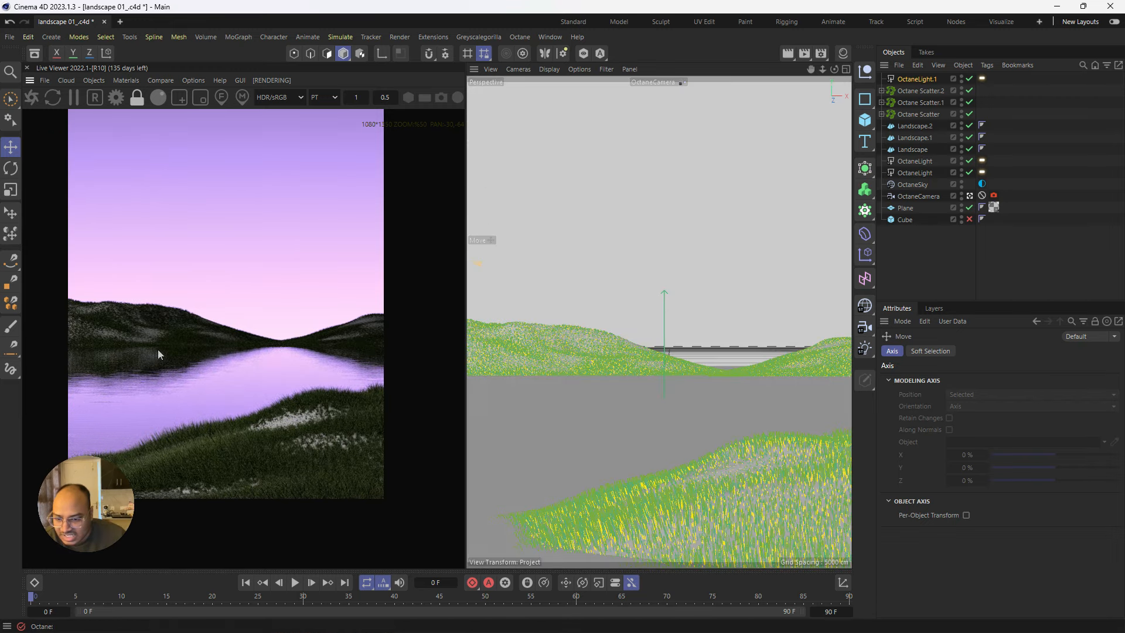
{"action": "scroll", "coordinate": [144, 352], "scroll_direction": "up", "scroll_amount": 3}
{"action": "scroll", "coordinate": [132, 357], "scroll_direction": "down", "scroll_amount": 3}
{"action": "left_click_drag", "start_coordinate": [129, 346], "coordinate": [187, 386]}
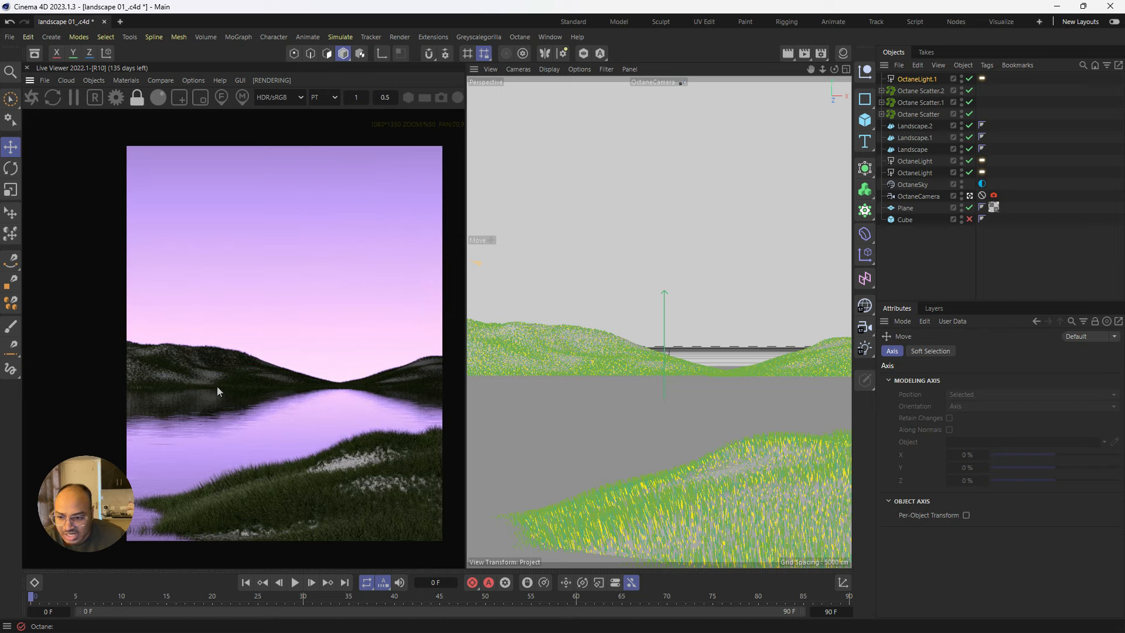
Step: Switch Octane Scatter.1 off and on again to check which distant hill its grass covers
{"action": "left_click", "coordinate": [621, 354]}
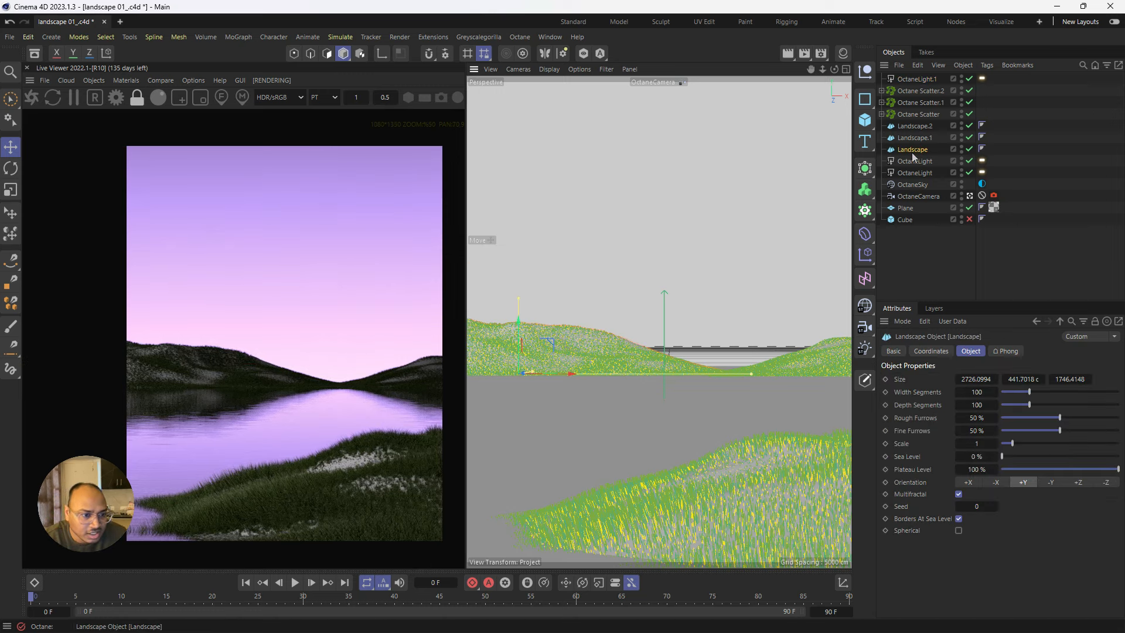
{"action": "left_click", "coordinate": [925, 104]}
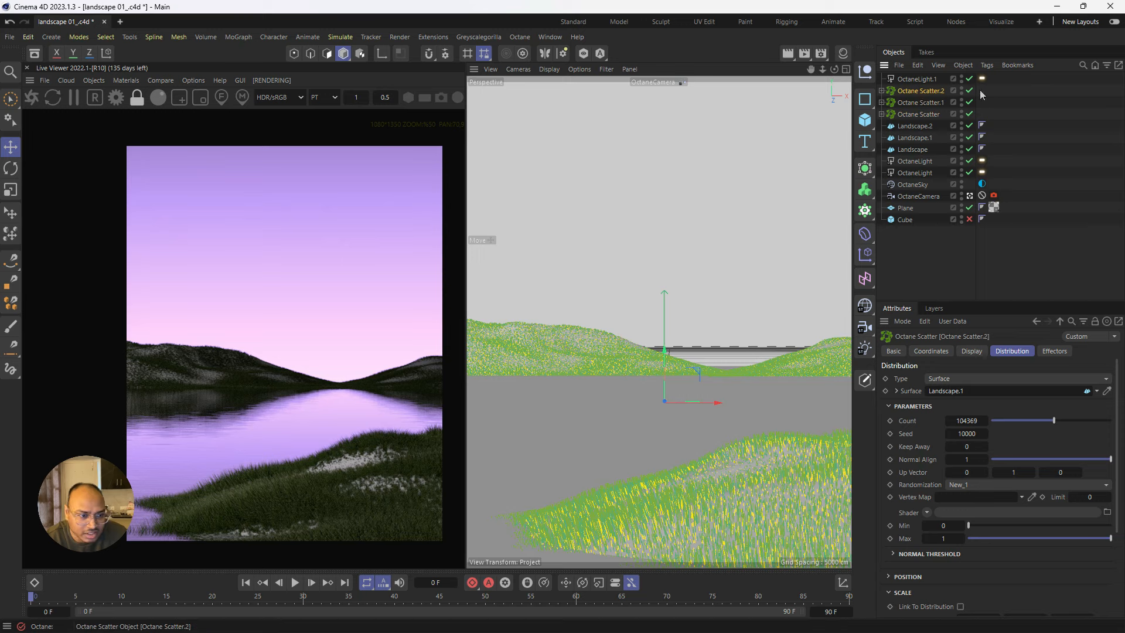
{"action": "left_click", "coordinate": [970, 102]}
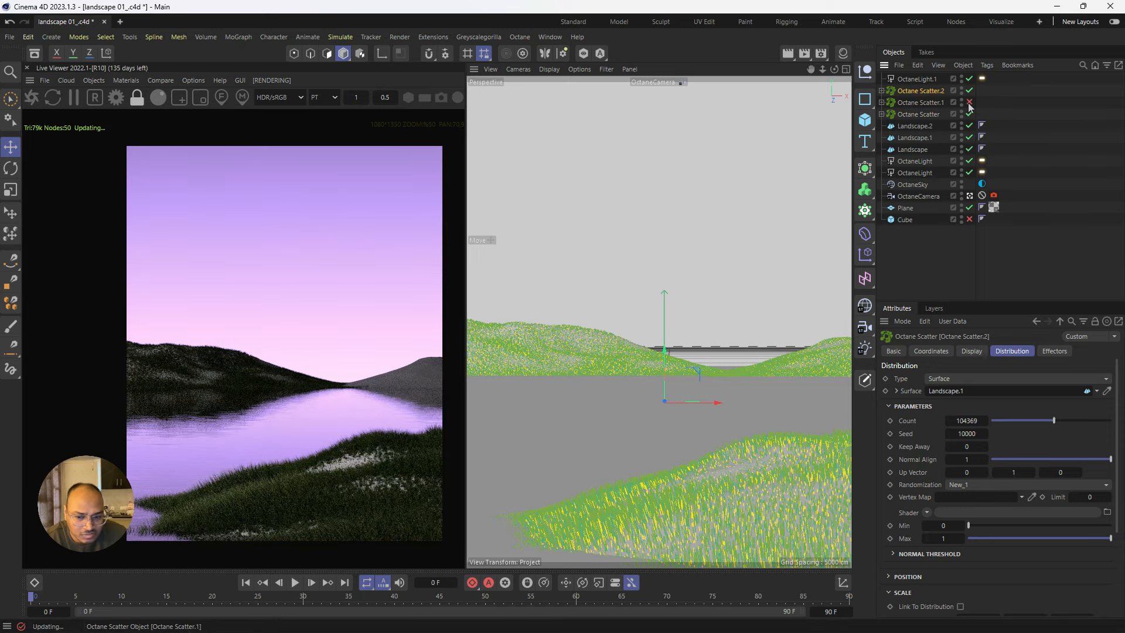
{"action": "left_click", "coordinate": [969, 102]}
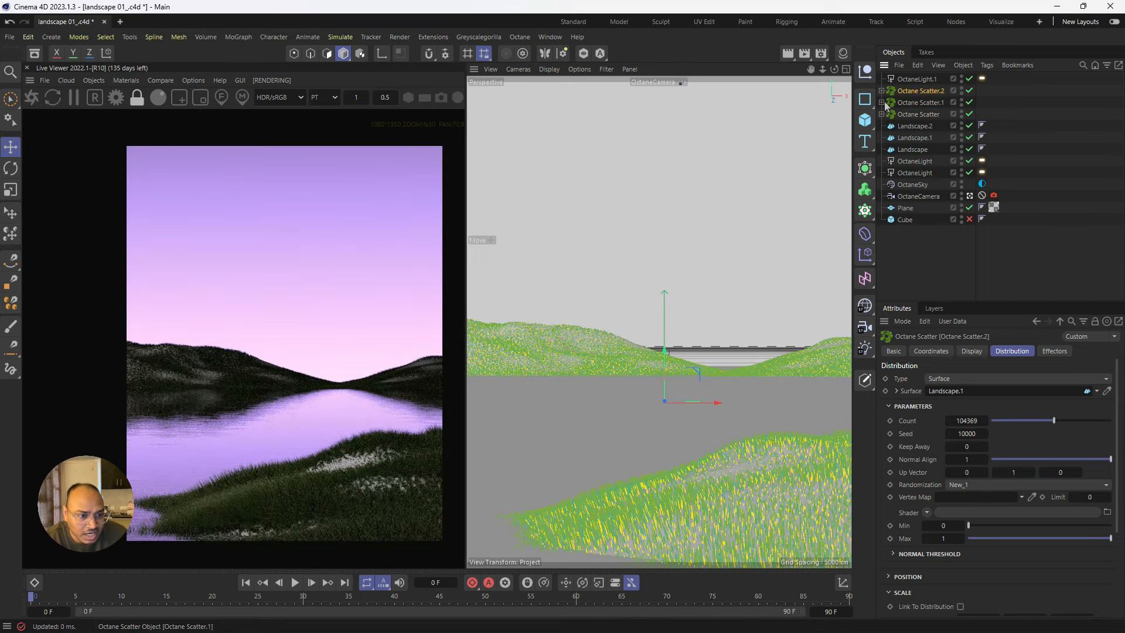
Step: Set the distribution scale of Octane Scatter.1 to 5 on all three axes
{"action": "left_click", "coordinate": [882, 102]}
{"action": "left_click", "coordinate": [916, 102]}
{"action": "scroll", "coordinate": [984, 505], "scroll_direction": "down", "scroll_amount": 3}
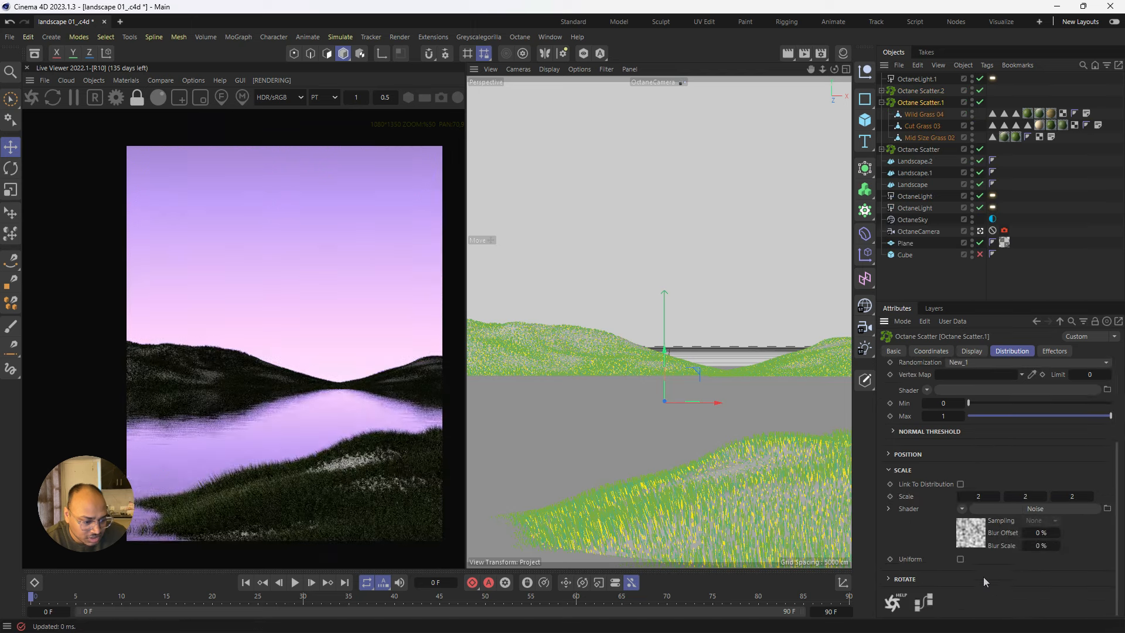
{"action": "left_click", "coordinate": [988, 497]}
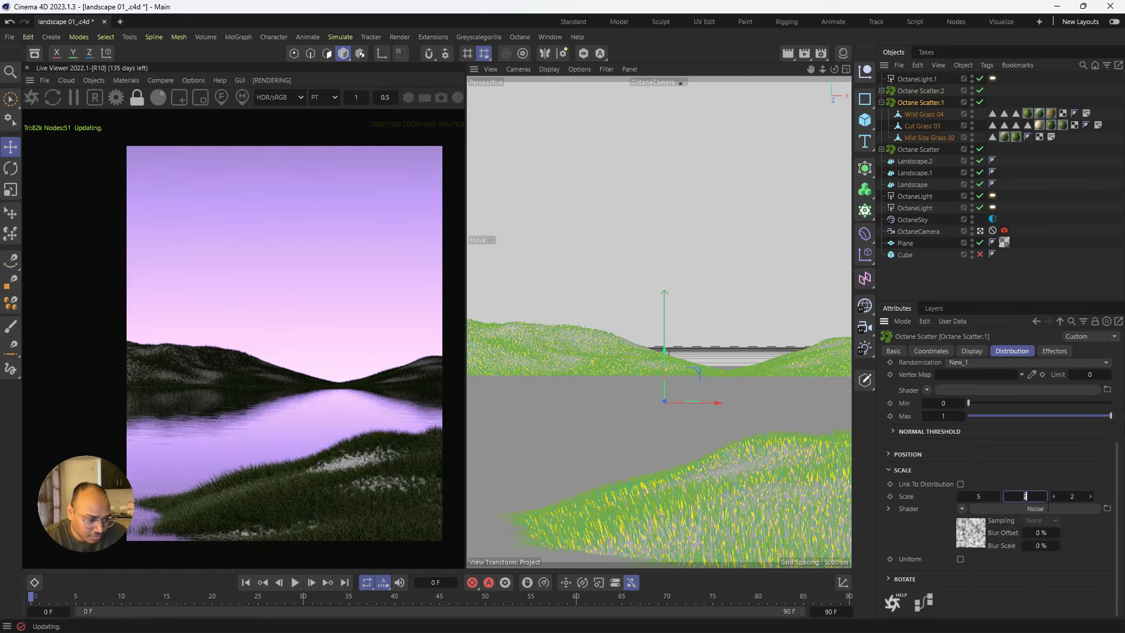
{"action": "type", "text": "5"}
{"action": "key", "text": "Return"}
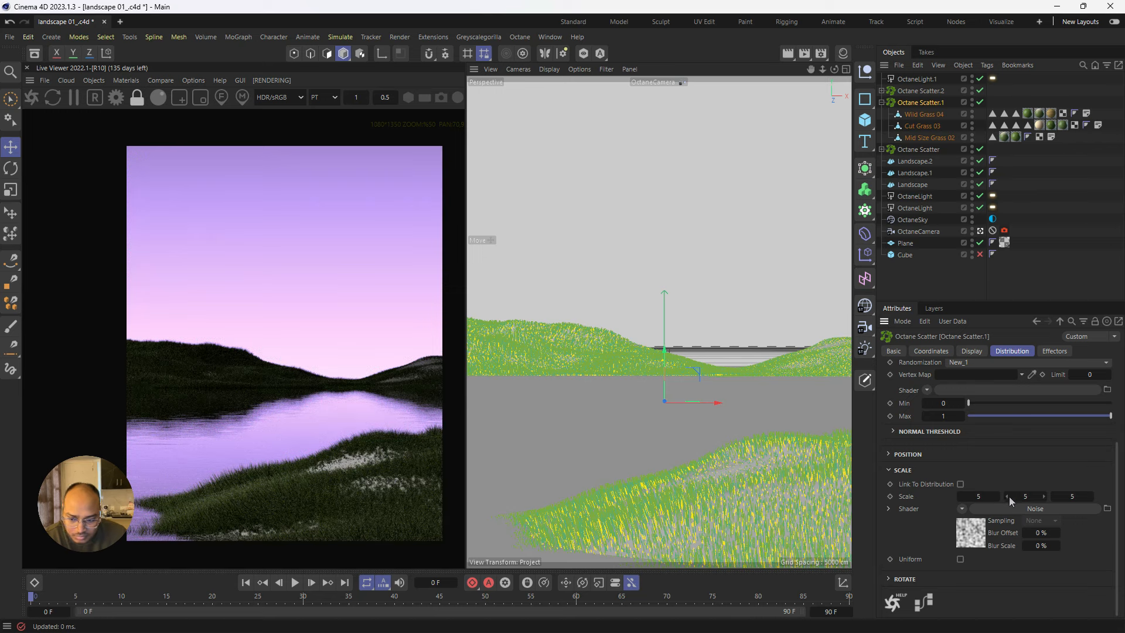
Step: Set the distribution scale of Octane Scatter.2 to 5 on all three axes
{"action": "left_click", "coordinate": [910, 90]}
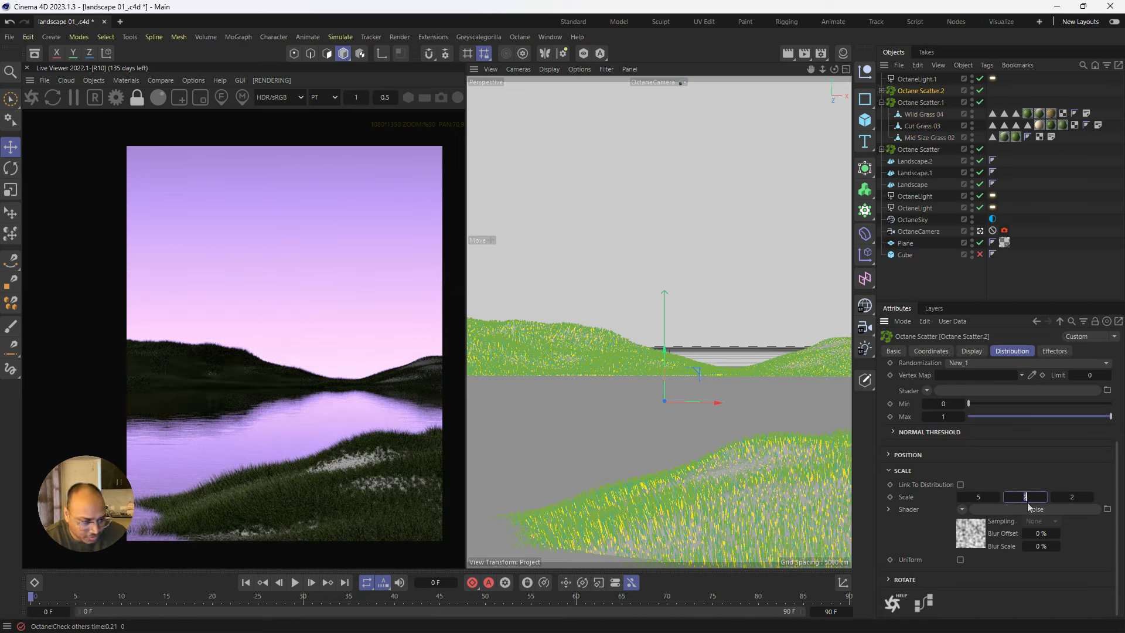
{"action": "type", "text": "5"}
{"action": "key", "text": "Tab"}
{"action": "type", "text": "5"}
{"action": "key", "text": "Return"}
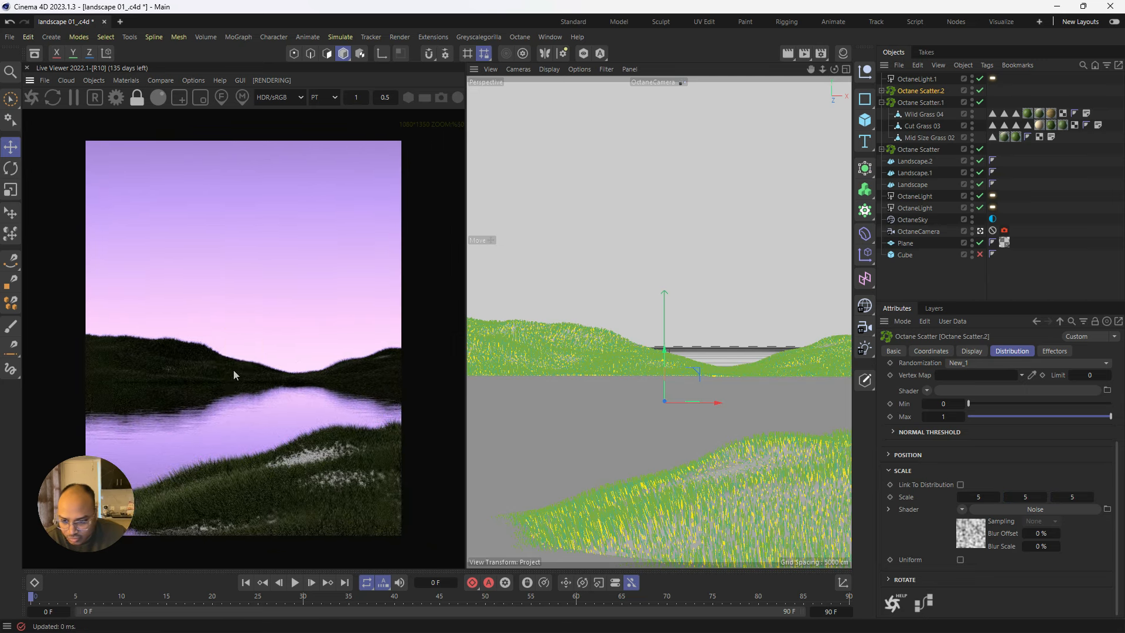
{"action": "scroll", "coordinate": [234, 375], "scroll_direction": "down", "scroll_amount": 1}
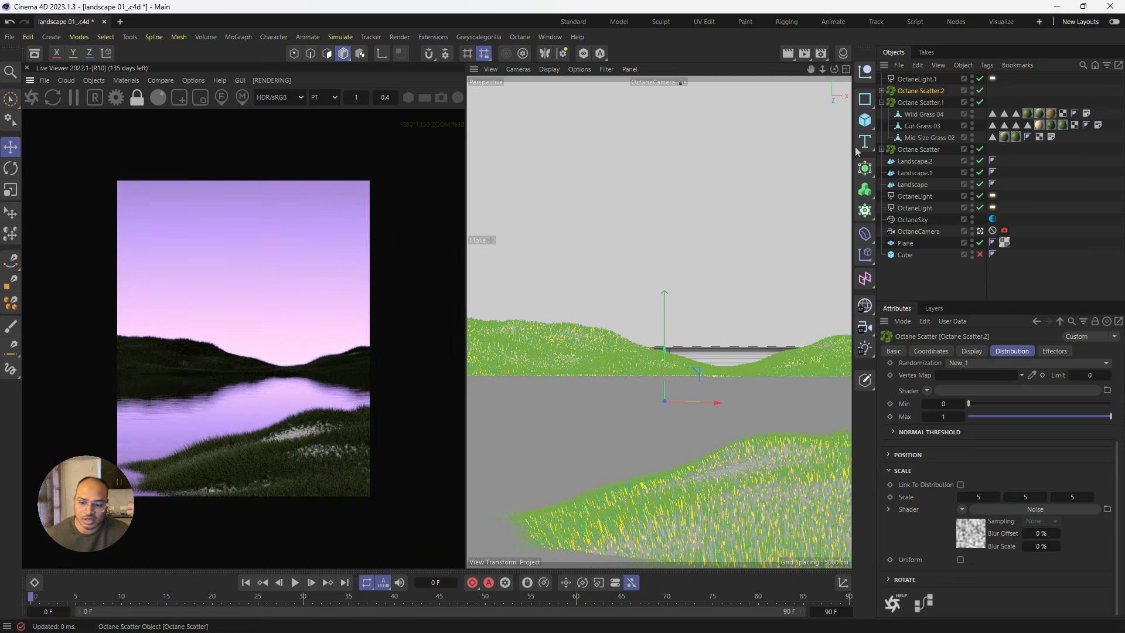
Step: Raise the power of OctaneLight.1 to about 246 to brighten the distant hills
{"action": "left_click", "coordinate": [992, 79]}
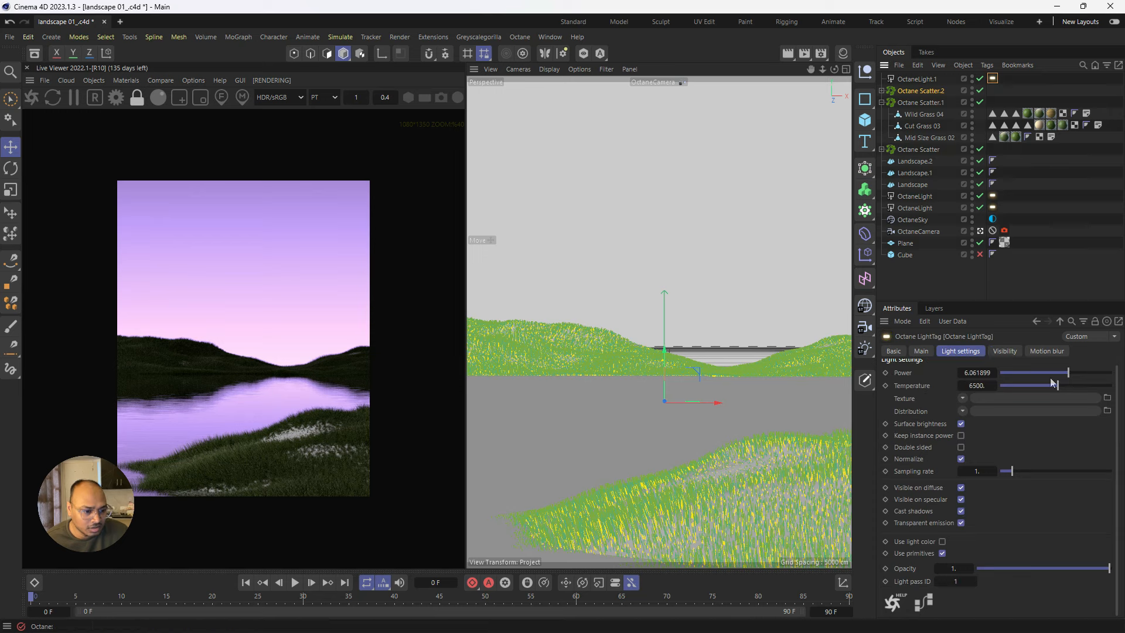
{"action": "left_click", "coordinate": [1092, 374]}
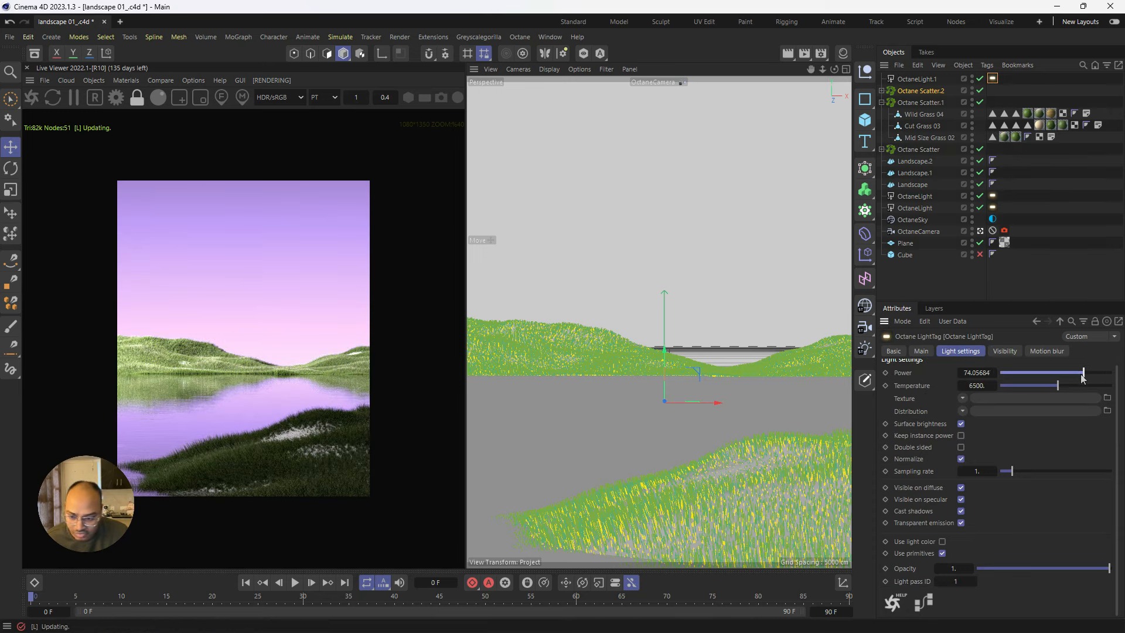
{"action": "left_click_drag", "start_coordinate": [1084, 378], "coordinate": [1089, 378]}
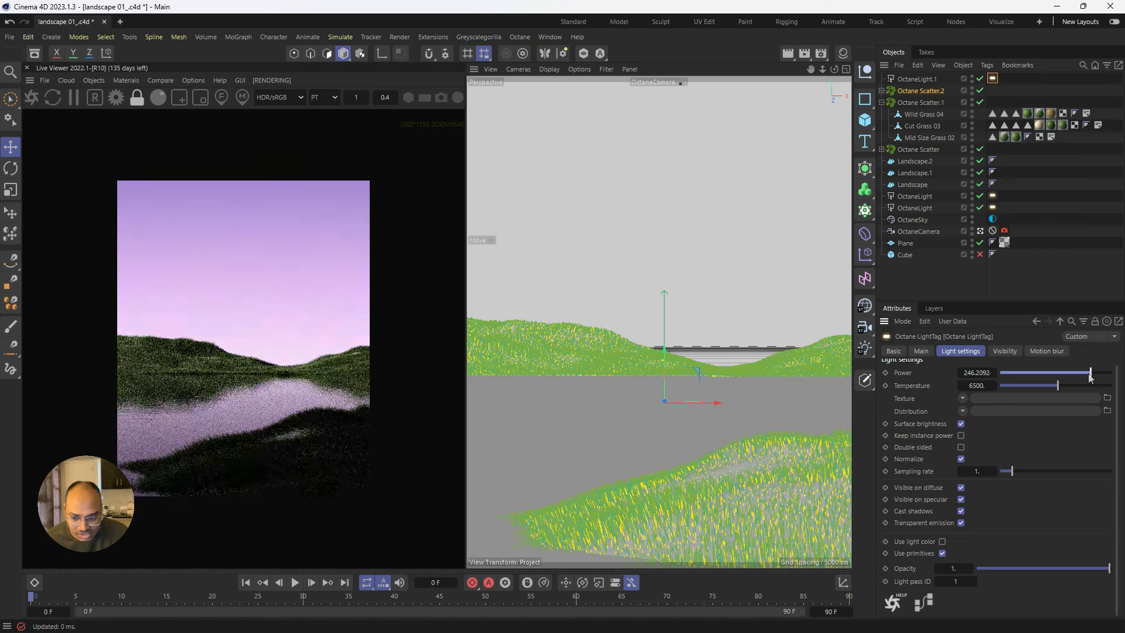
{"action": "scroll", "coordinate": [209, 424], "scroll_direction": "up", "scroll_amount": 1}
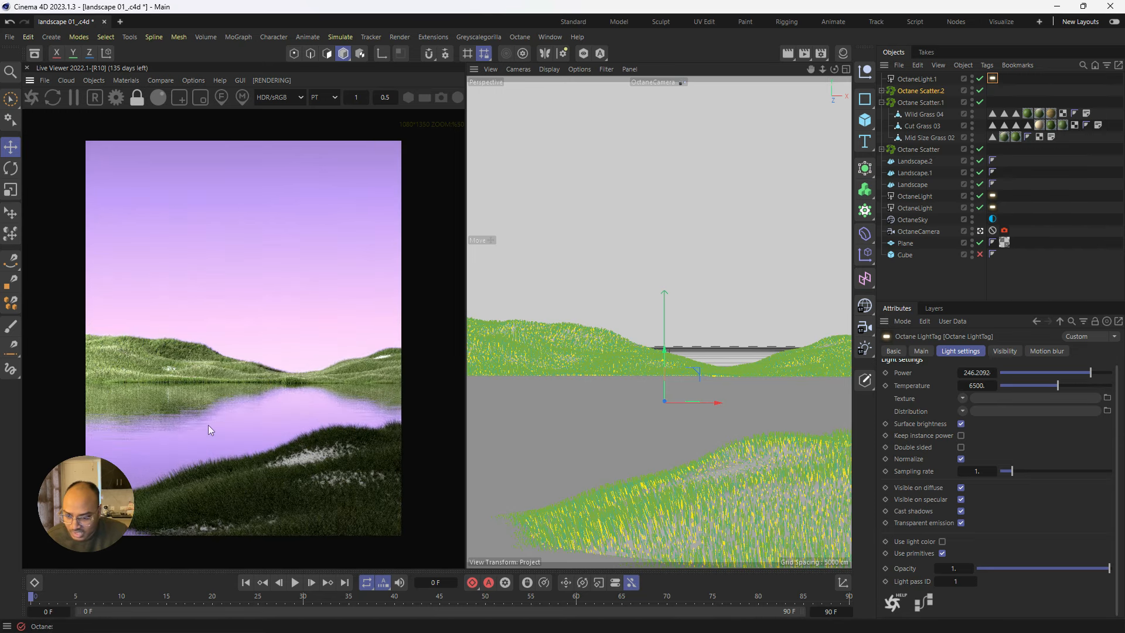
Step: Raise the power of the OctaneLight that illuminates the foreground grass to about 45 and inspect the render
{"action": "scroll", "coordinate": [223, 373], "scroll_direction": "down", "scroll_amount": 1}
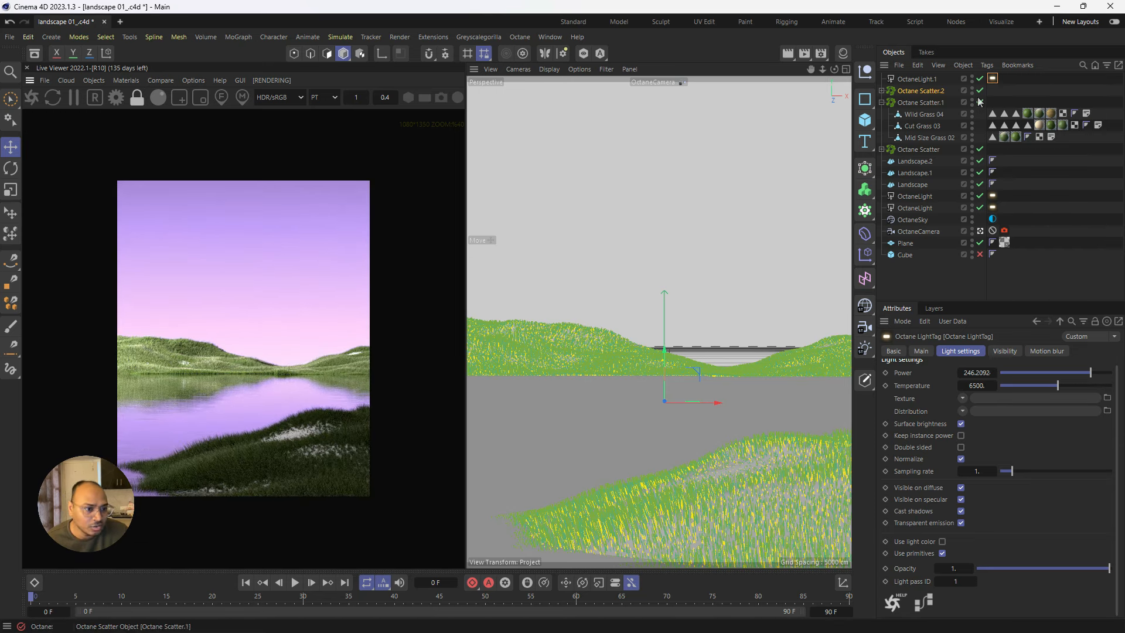
{"action": "left_click", "coordinate": [992, 195]}
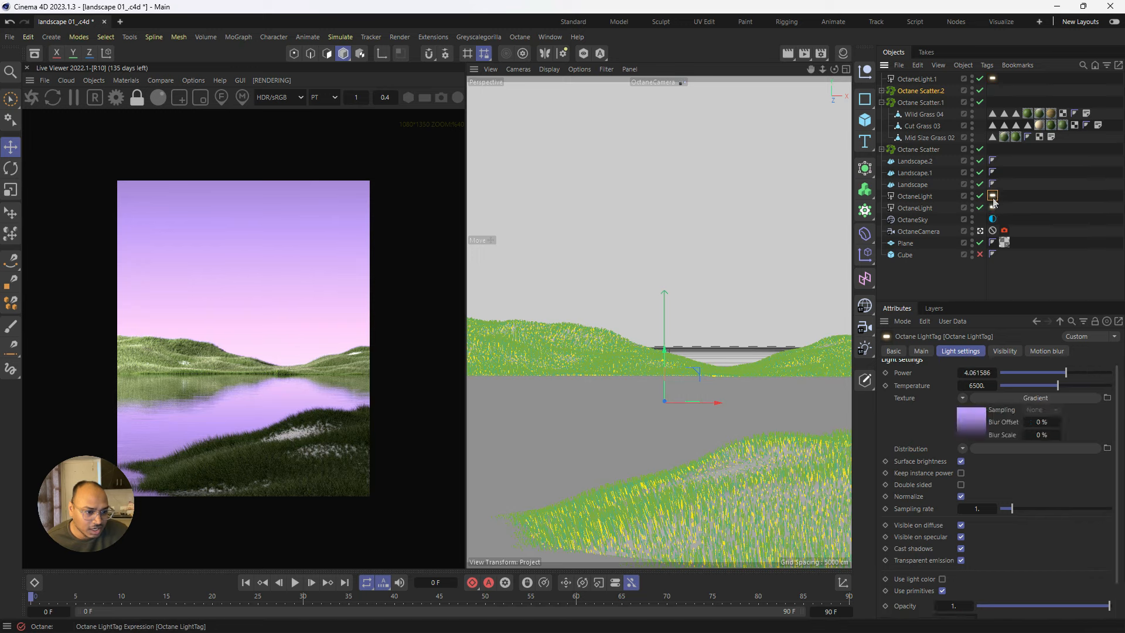
{"action": "left_click", "coordinate": [1080, 374]}
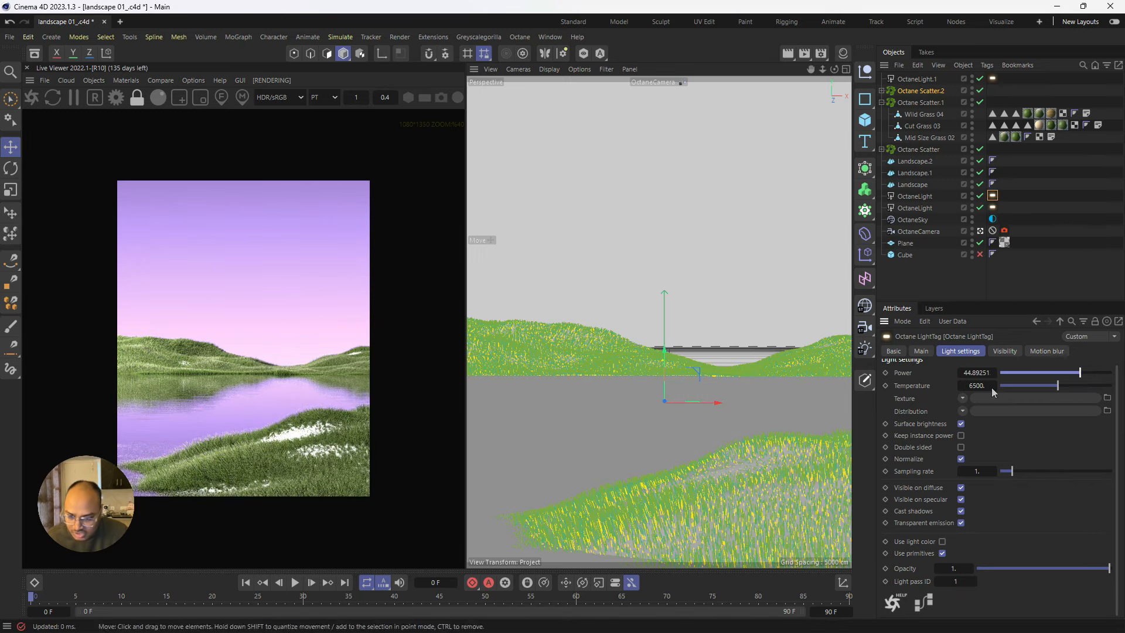
{"action": "scroll", "coordinate": [259, 418], "scroll_direction": "up", "scroll_amount": 3}
{"action": "scroll", "coordinate": [279, 401], "scroll_direction": "down", "scroll_amount": 1}
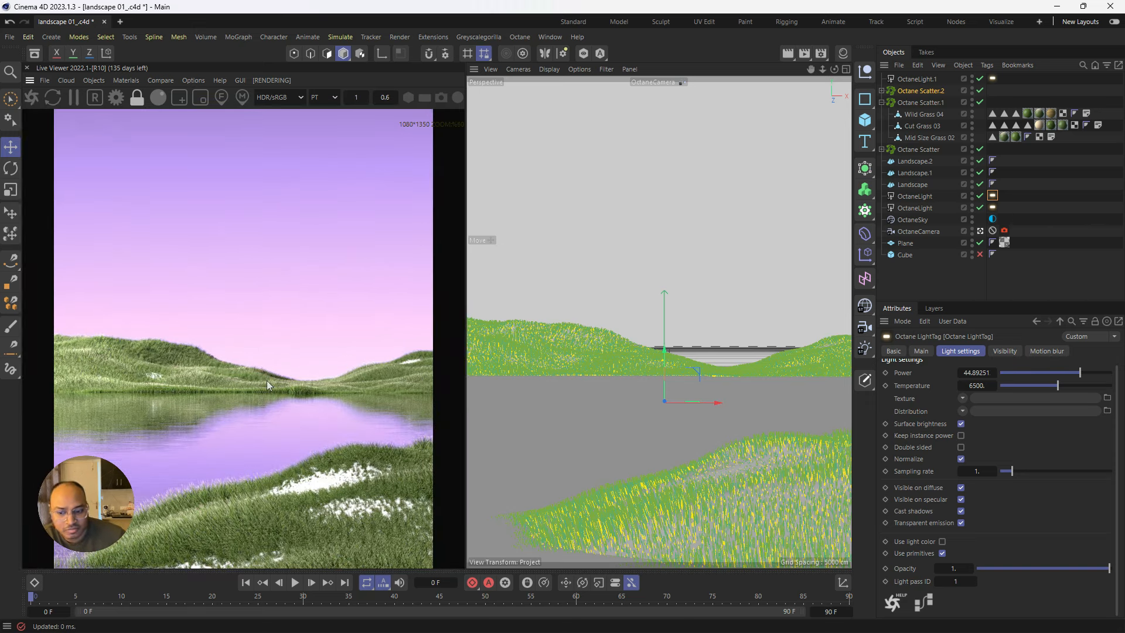
{"action": "scroll", "coordinate": [261, 369], "scroll_direction": "down", "scroll_amount": 1}
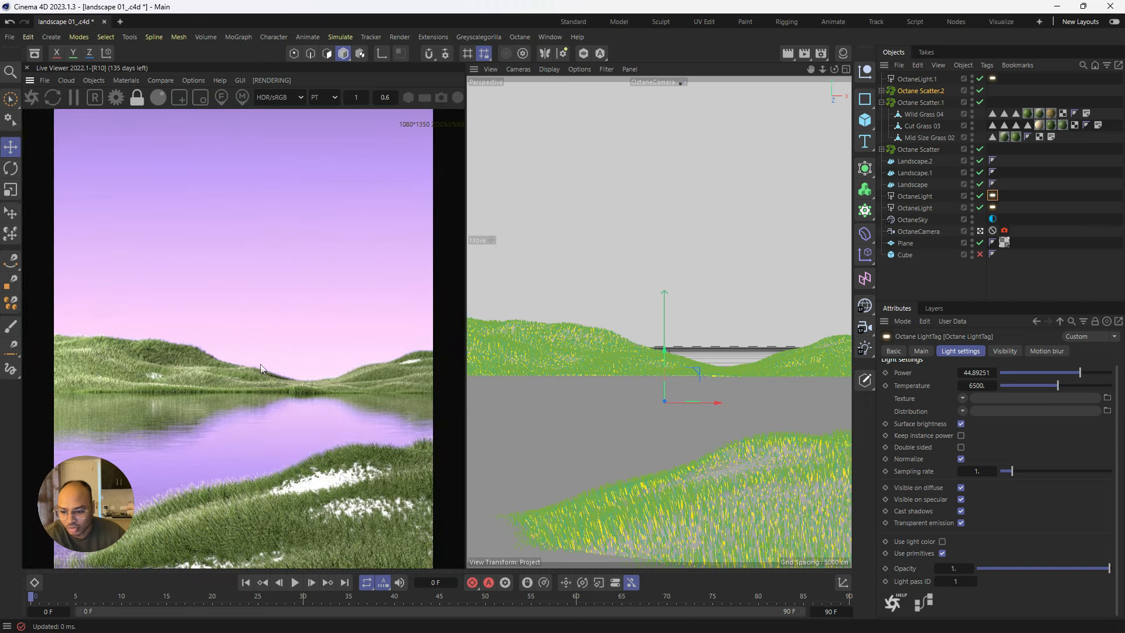
{"action": "scroll", "coordinate": [260, 363], "scroll_direction": "up", "scroll_amount": 2}
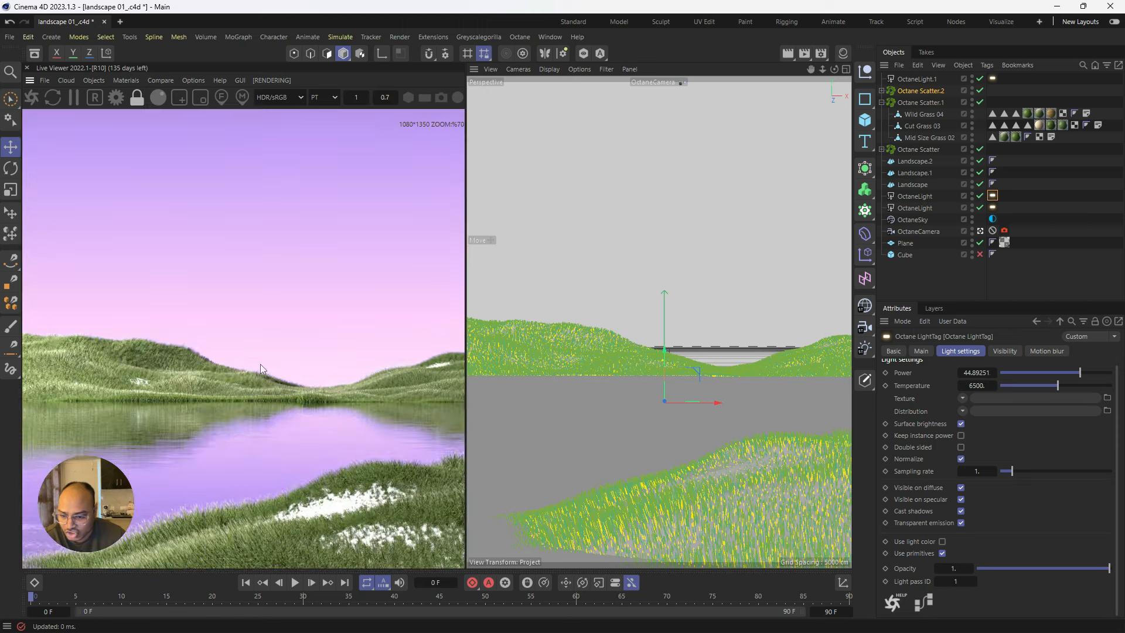
{"action": "scroll", "coordinate": [261, 364], "scroll_direction": "down", "scroll_amount": 2}
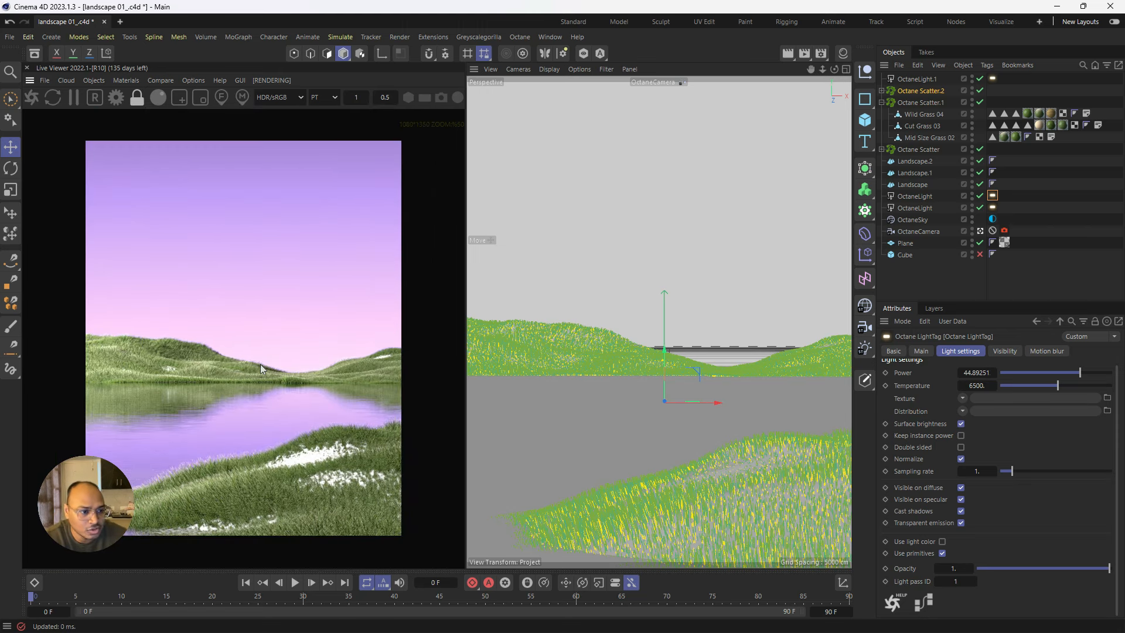
Step: Remove all material tags from Wild Grass 04, Cut Grass 03 and Mid Size Grass 02 under Octane Scatter.1
{"action": "left_click", "coordinate": [1032, 119]}
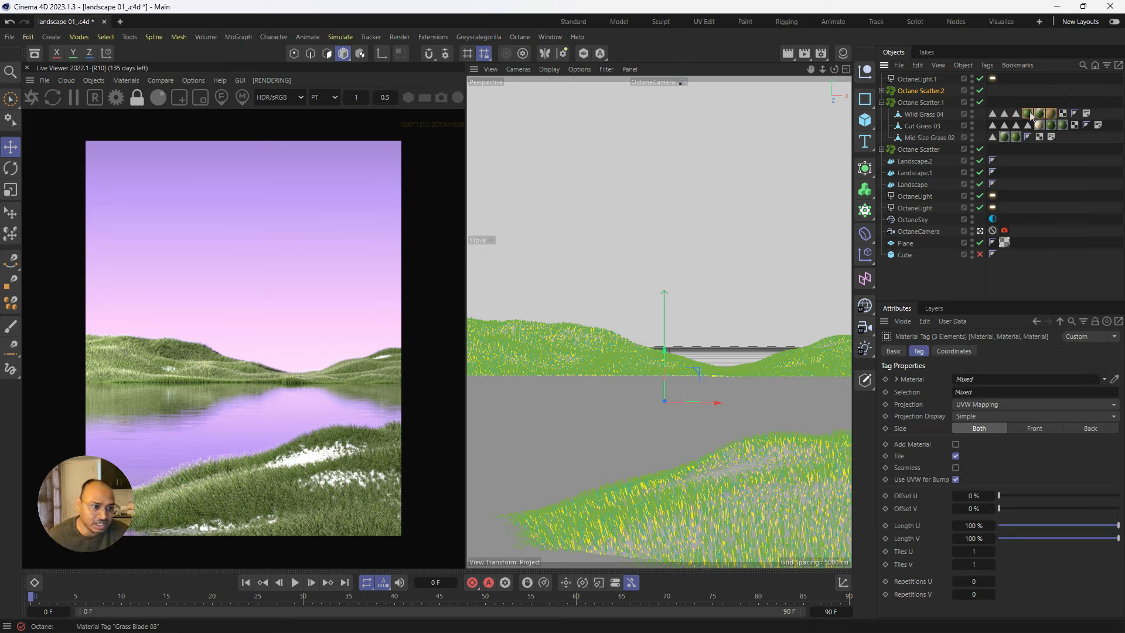
{"action": "key", "text": "Delete"}
{"action": "left_click", "coordinate": [1047, 125]}
{"action": "key", "text": "Delete"}
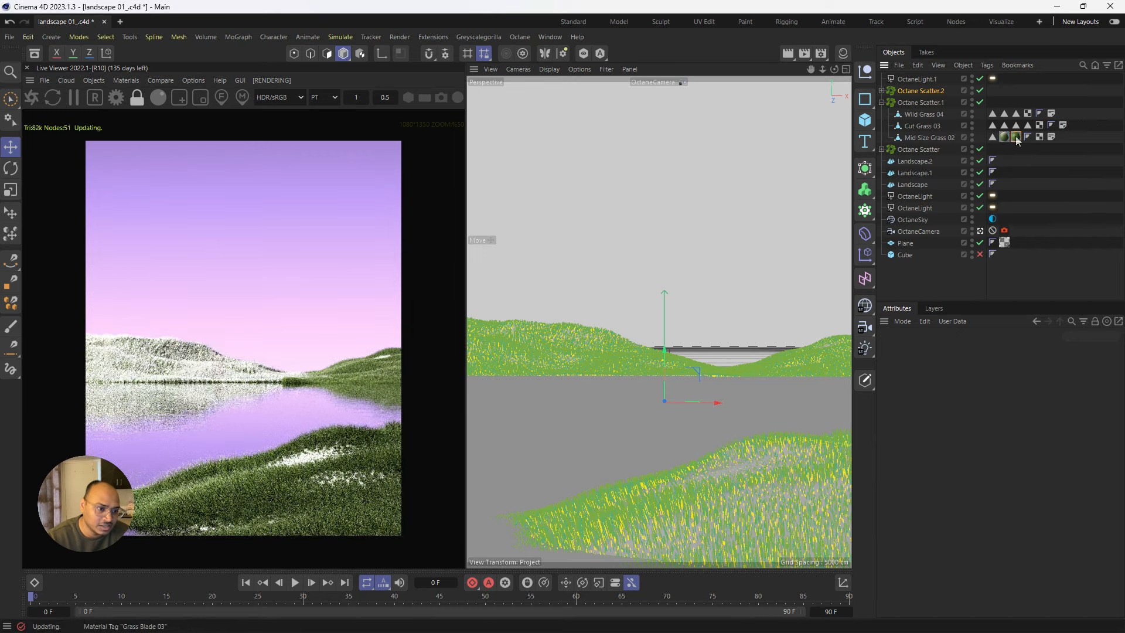
{"action": "key", "text": "Delete"}
Step: Remove all material tags from Wild Grass 04, Cut Grass 03 and Mid Size Grass 02 under Octane Scatter.2
{"action": "left_click", "coordinate": [881, 149]}
{"action": "left_click", "coordinate": [881, 90]}
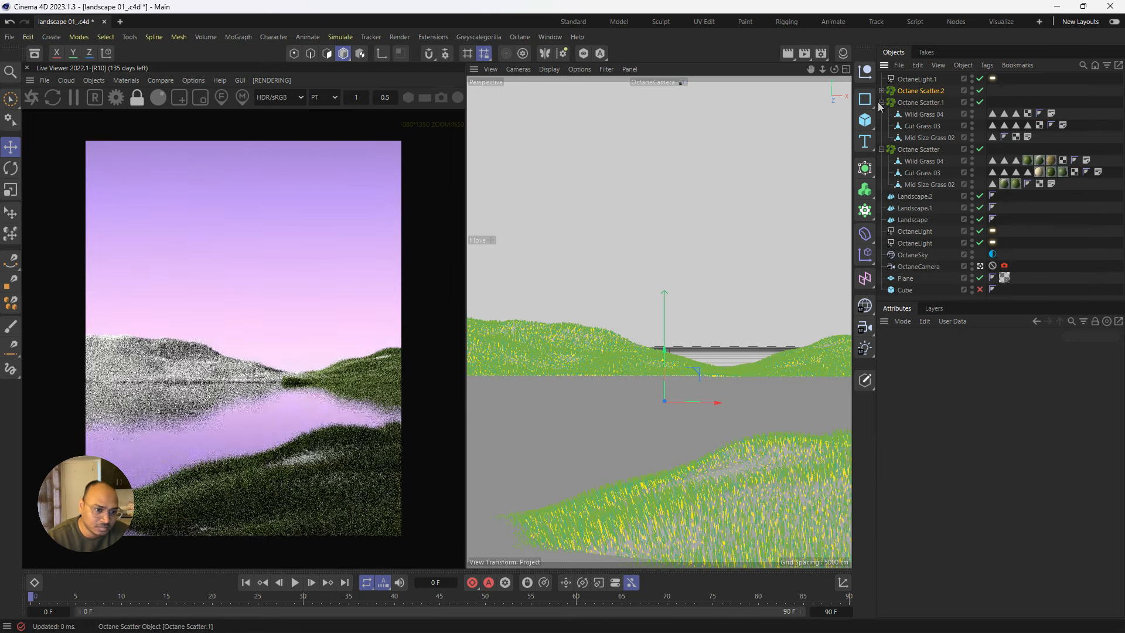
{"action": "left_click", "coordinate": [1040, 102]}
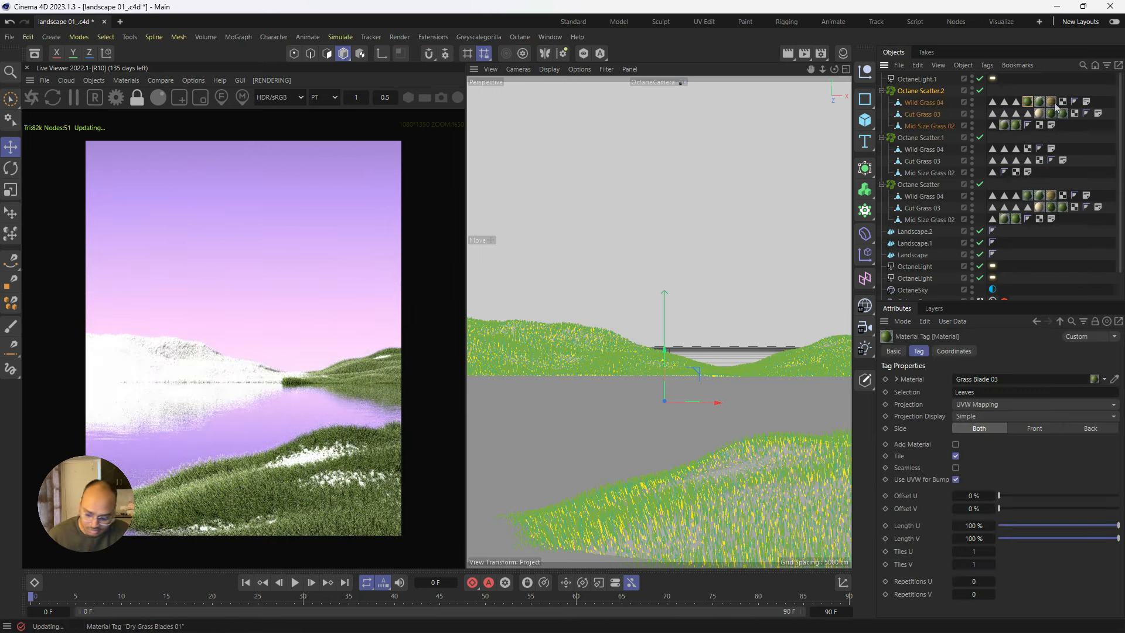
{"action": "key", "text": "Delete"}
{"action": "left_click", "coordinate": [1040, 113]}
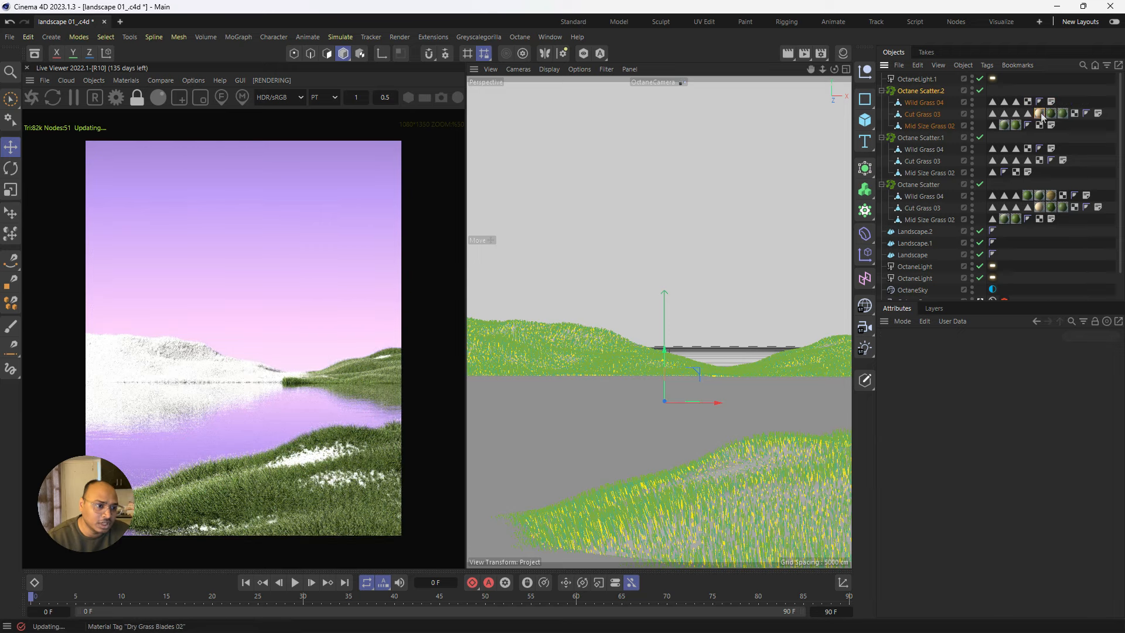
{"action": "key", "text": "Delete"}
{"action": "left_click", "coordinate": [1040, 114]}
{"action": "key", "text": "Delete"}
{"action": "left_click", "coordinate": [1040, 113]}
{"action": "key", "text": "Delete"}
{"action": "left_click", "coordinate": [1014, 125]}
{"action": "key", "text": "Delete"}
{"action": "left_click", "coordinate": [1005, 124]}
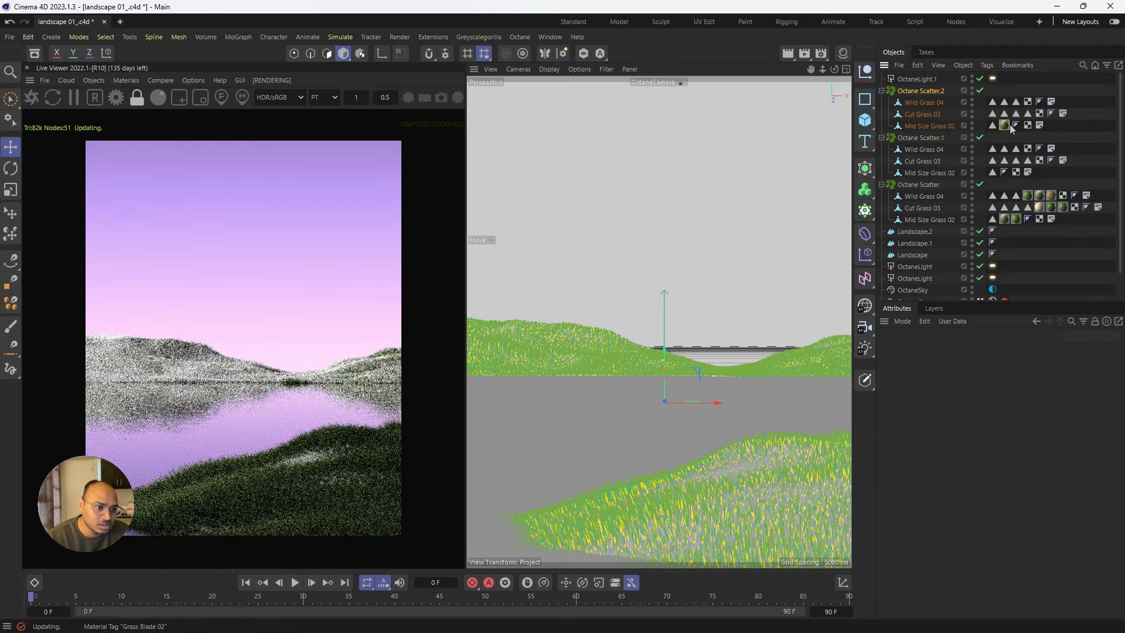
{"action": "key", "text": "Delete"}
Step: Remove all material tags from Wild Grass 04, Cut Grass 03 and Mid Size Grass 02 under Octane Scatter
{"action": "left_click", "coordinate": [1027, 194]}
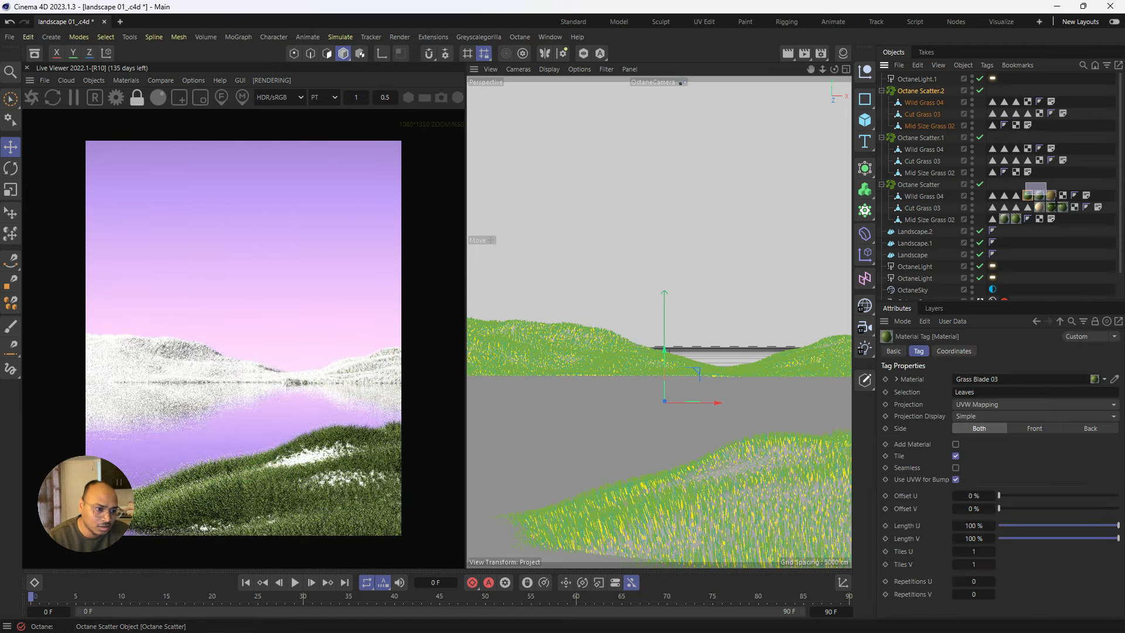
{"action": "left_click_drag", "start_coordinate": [1046, 195], "coordinate": [1053, 195]}
{"action": "key", "text": "Delete"}
{"action": "left_click", "coordinate": [1040, 208]}
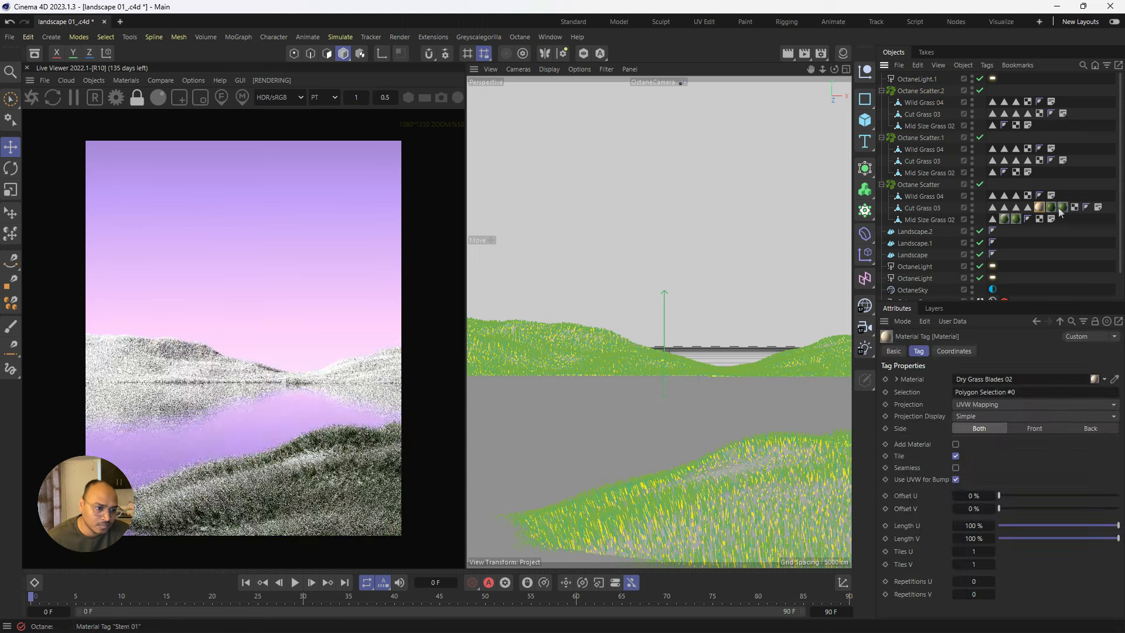
{"action": "left_click", "coordinate": [1061, 208], "text": "shift"}
{"action": "left_click", "coordinate": [1052, 208], "text": "shift"}
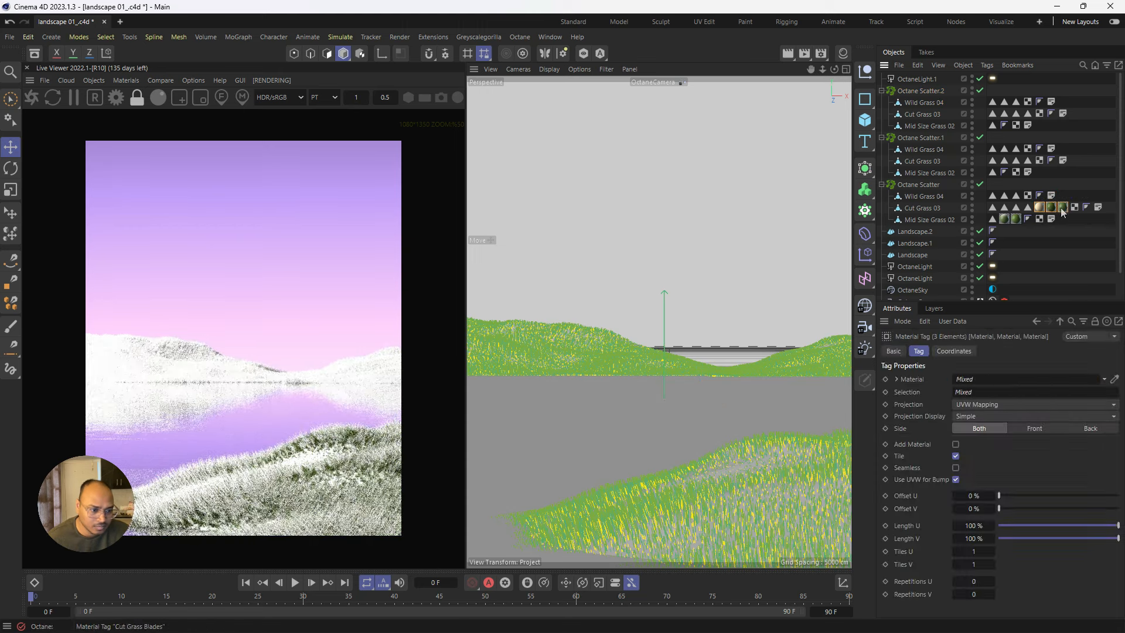
{"action": "left_click", "coordinate": [1015, 219], "text": "shift"}
{"action": "key", "text": "Delete"}
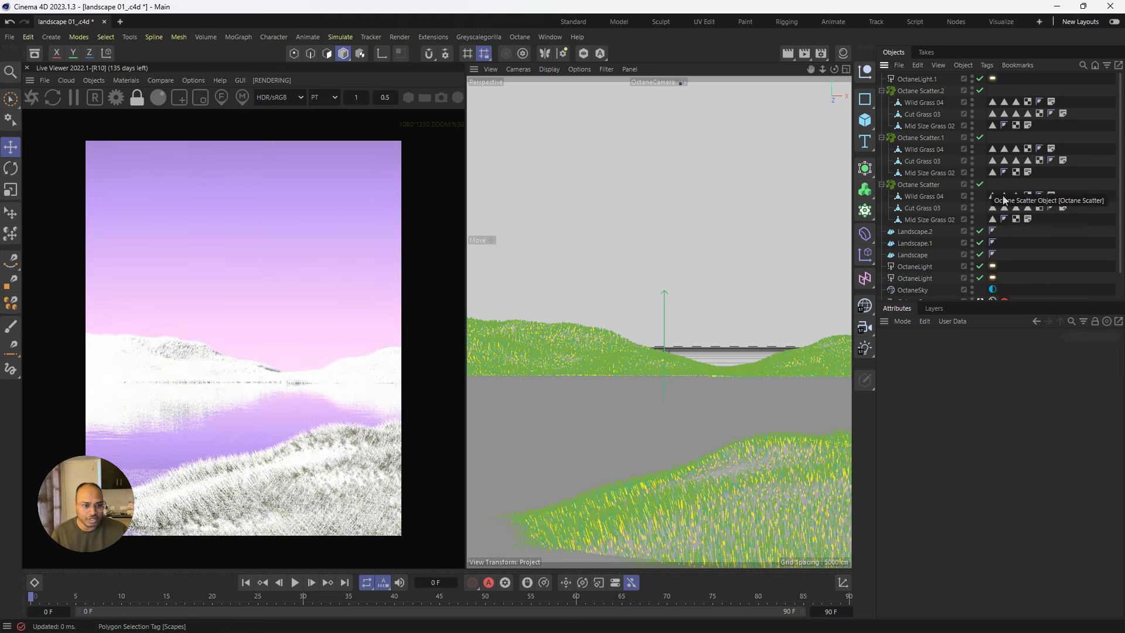
Step: Create an Octane Glossy material and assign it to Octane Scatter.2, Octane Scatter.1 and Octane Scatter
{"action": "left_click", "coordinate": [841, 52]}
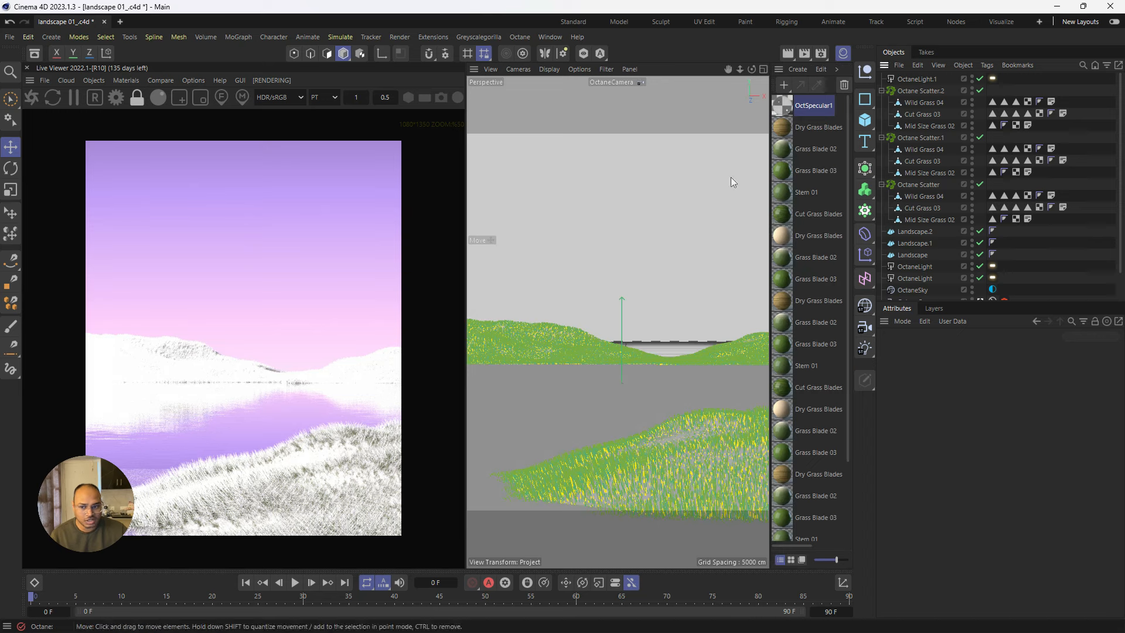
{"action": "left_click", "coordinate": [126, 80]}
{"action": "mouse_move", "coordinate": [156, 140]}
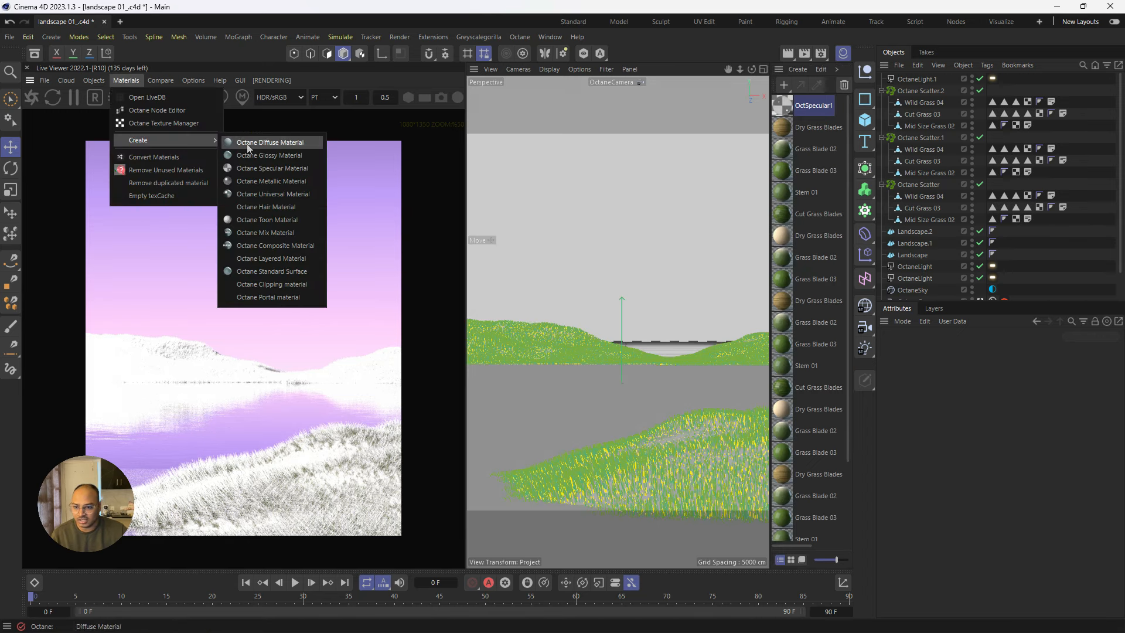
{"action": "left_click", "coordinate": [264, 156]}
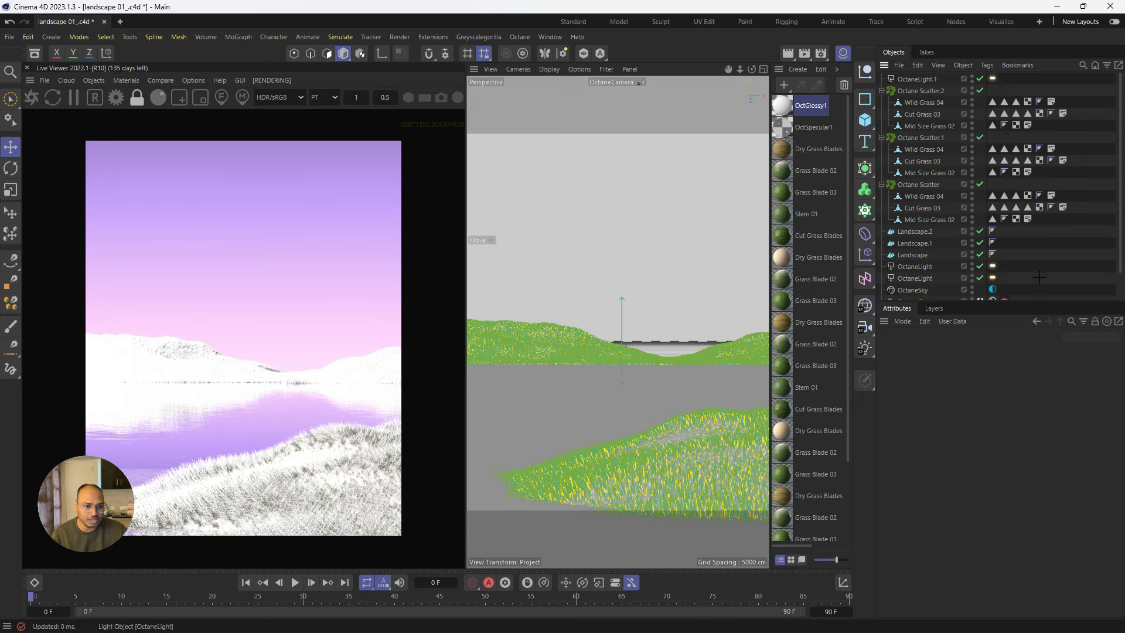
{"action": "left_click_drag", "start_coordinate": [786, 114], "coordinate": [996, 93]}
{"action": "left_click_drag", "start_coordinate": [1006, 136], "coordinate": [1001, 137], "text": "ctrl"}
{"action": "left_click_drag", "start_coordinate": [992, 137], "coordinate": [999, 185], "text": "ctrl"}
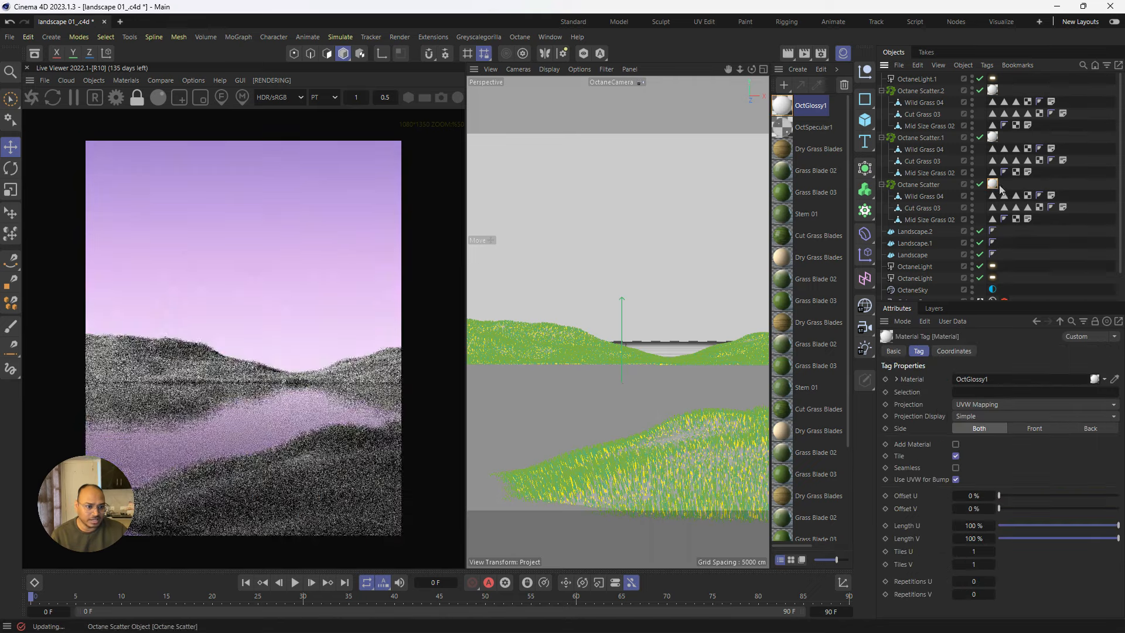
Step: Set the glossy grass material's diffuse color to blue with hue 226°, saturation 82% and value 100%, and refresh the live render
{"action": "double_click", "coordinate": [780, 112]}
{"action": "left_click", "coordinate": [771, 258]}
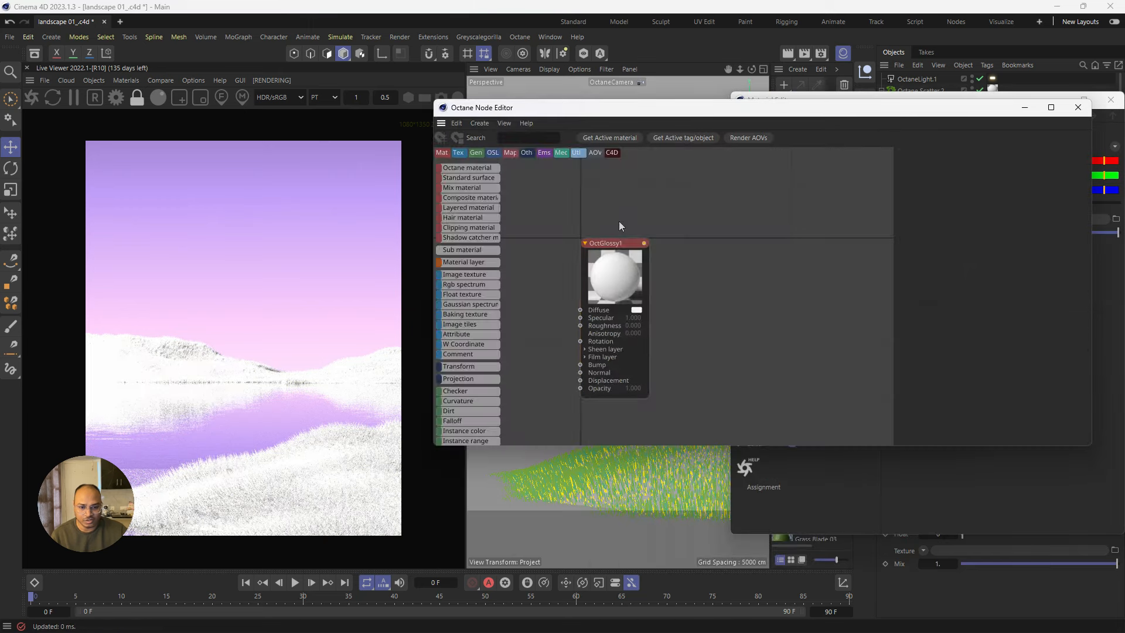
{"action": "left_click", "coordinate": [956, 295]}
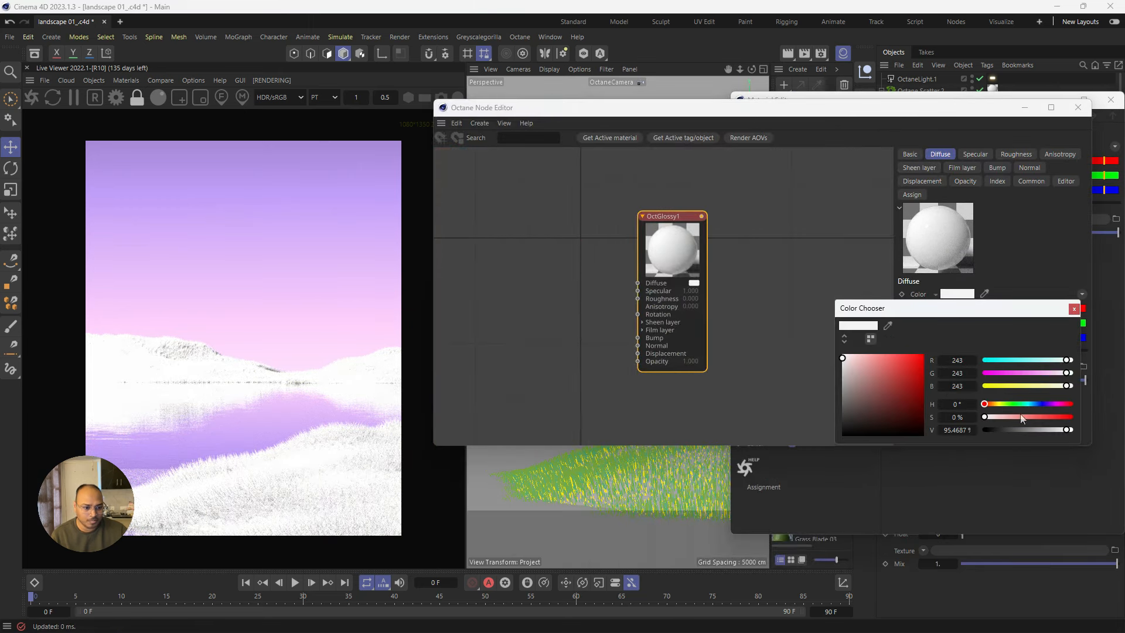
{"action": "left_click_drag", "start_coordinate": [1021, 403], "coordinate": [1048, 422]}
{"action": "left_click", "coordinate": [1024, 417]}
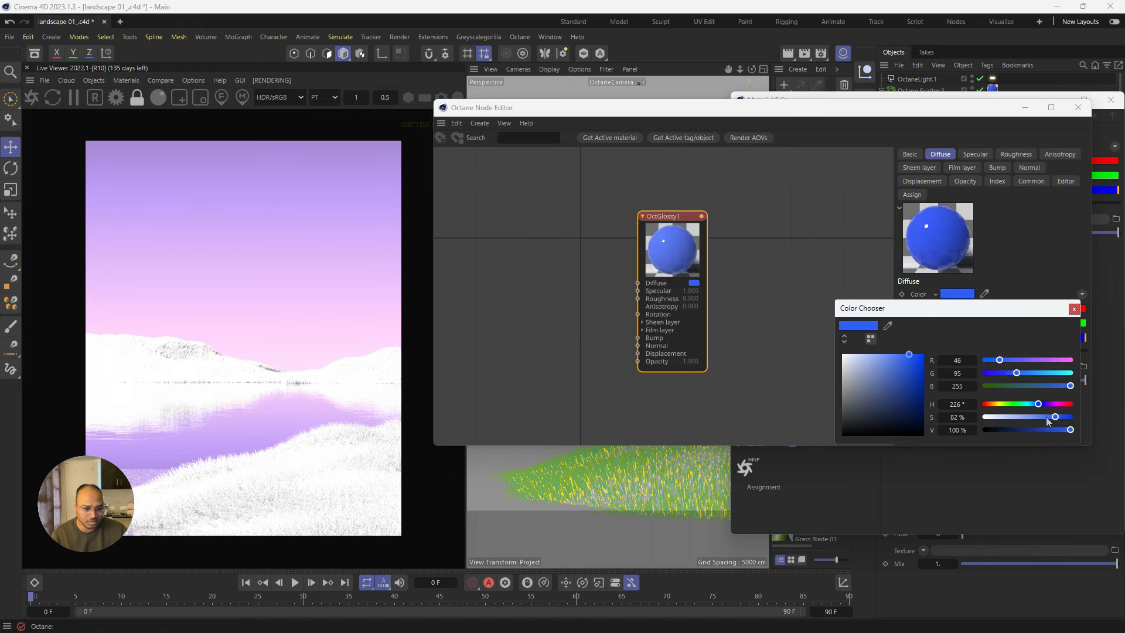
{"action": "left_click", "coordinate": [1078, 107]}
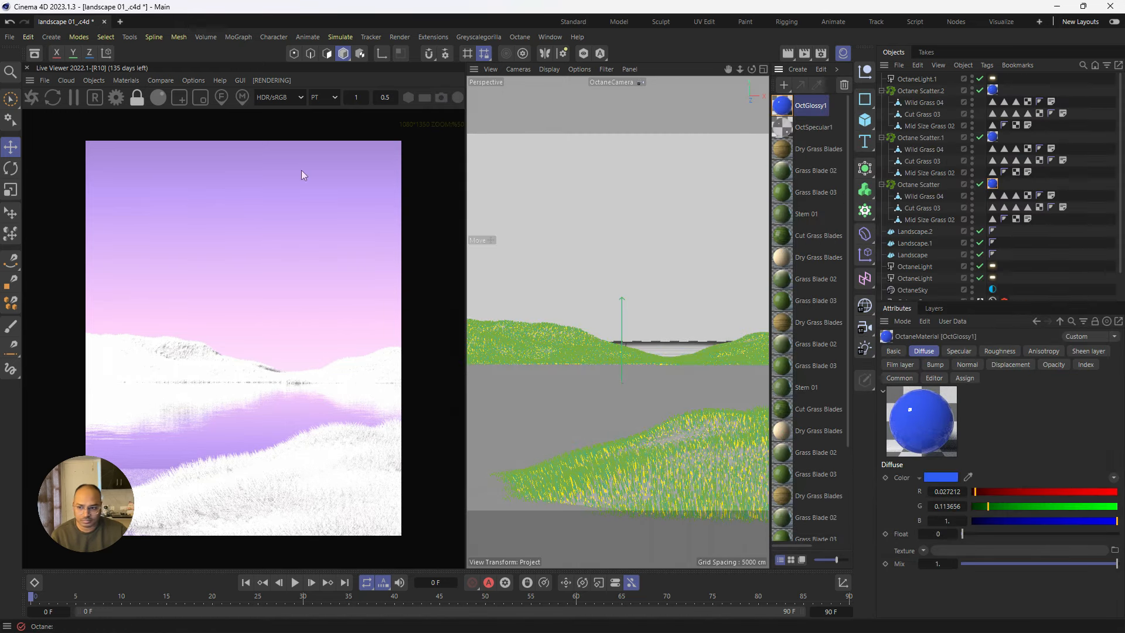
{"action": "left_click", "coordinate": [35, 97]}
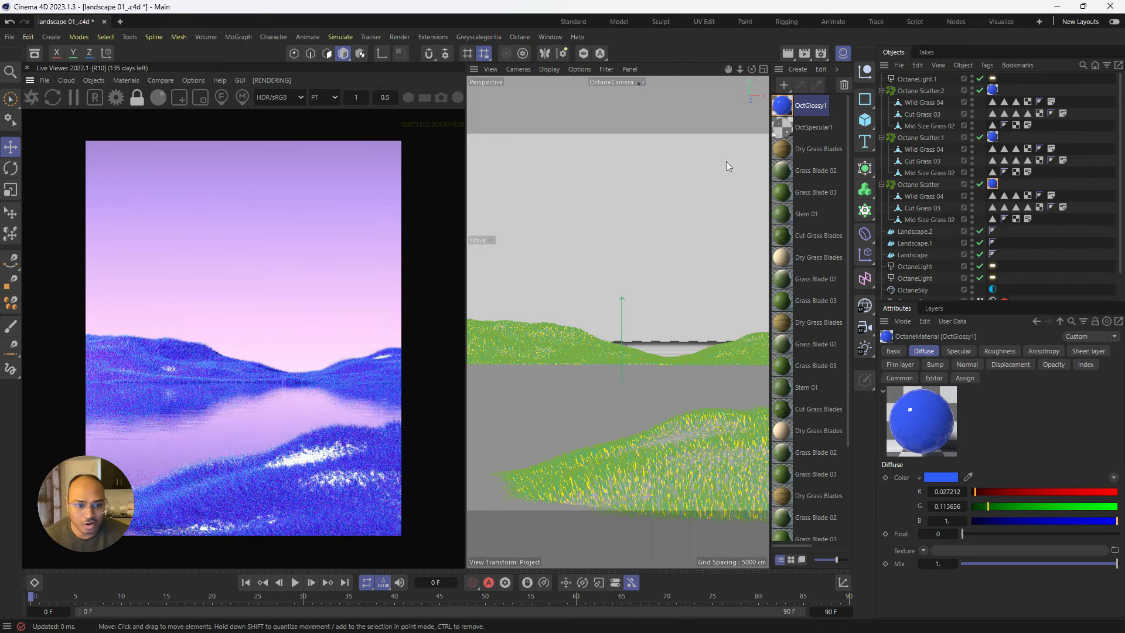
Step: Set the glossy grass material's roughness float to about 0.376 and its specular float to about 0.247
{"action": "double_click", "coordinate": [787, 106]}
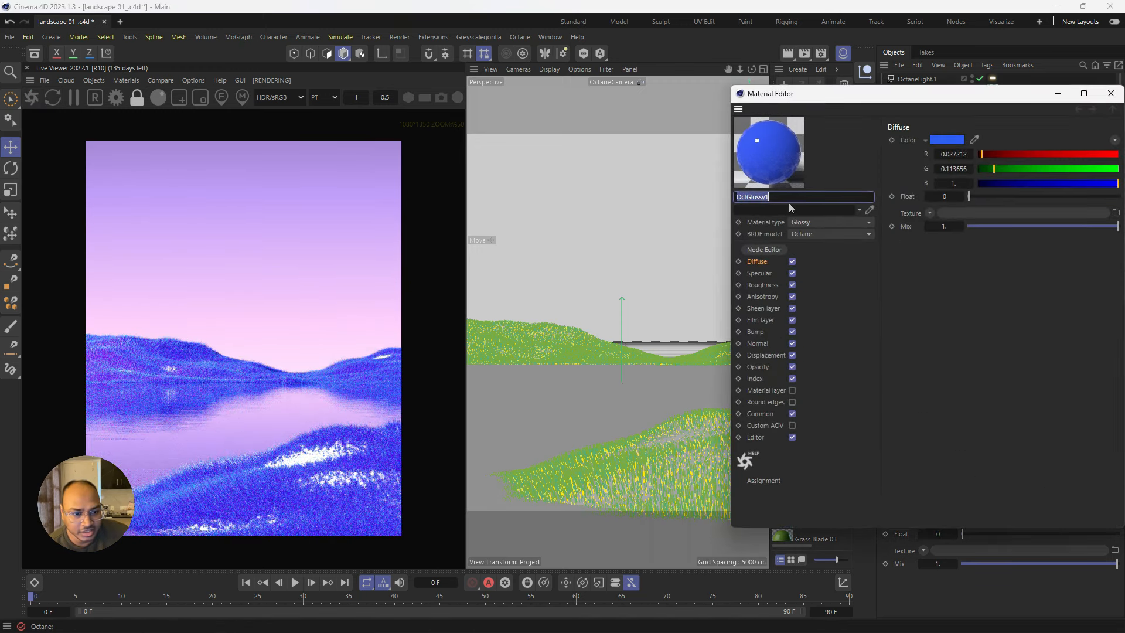
{"action": "left_click", "coordinate": [763, 285]}
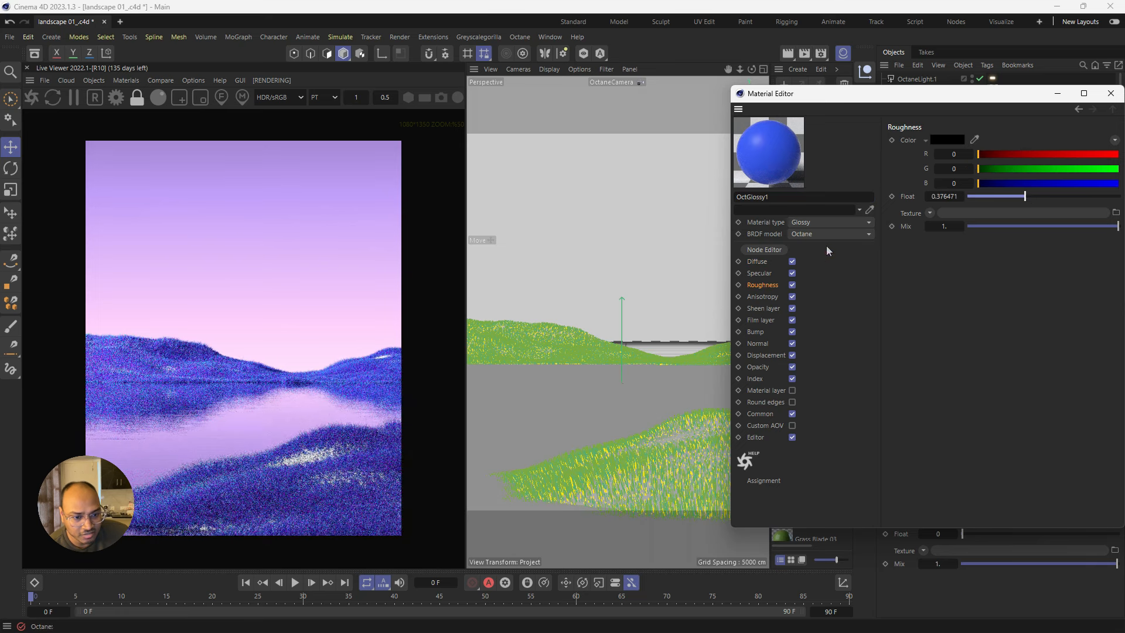
{"action": "left_click", "coordinate": [759, 273]}
{"action": "left_click", "coordinate": [956, 140]}
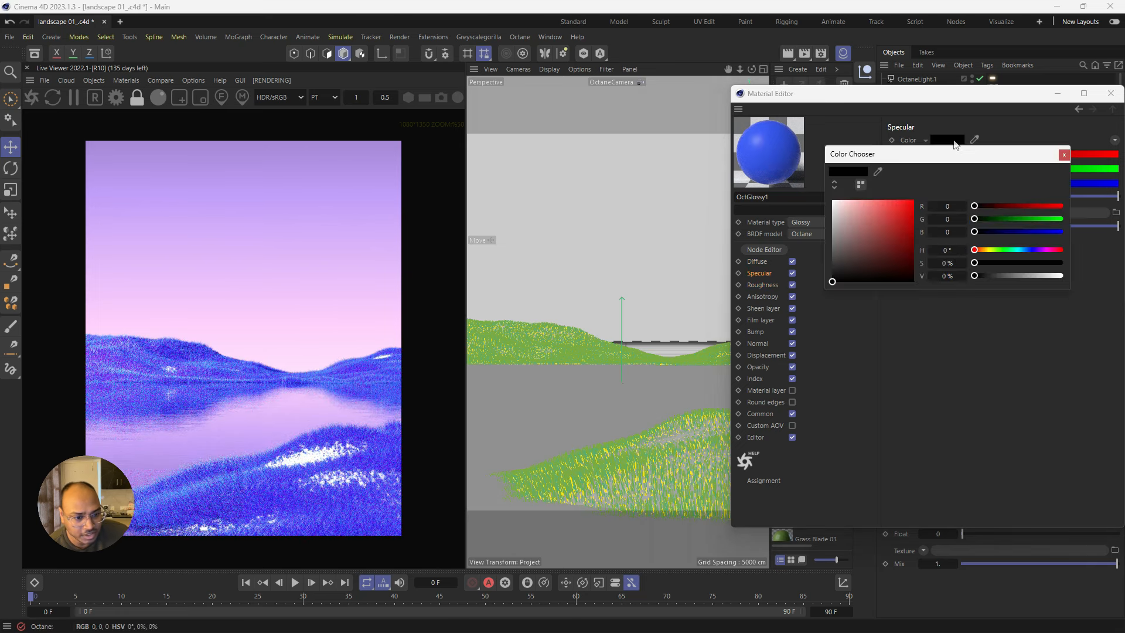
{"action": "left_click", "coordinate": [1064, 155]}
{"action": "left_click_drag", "start_coordinate": [1022, 196], "coordinate": [1006, 198]}
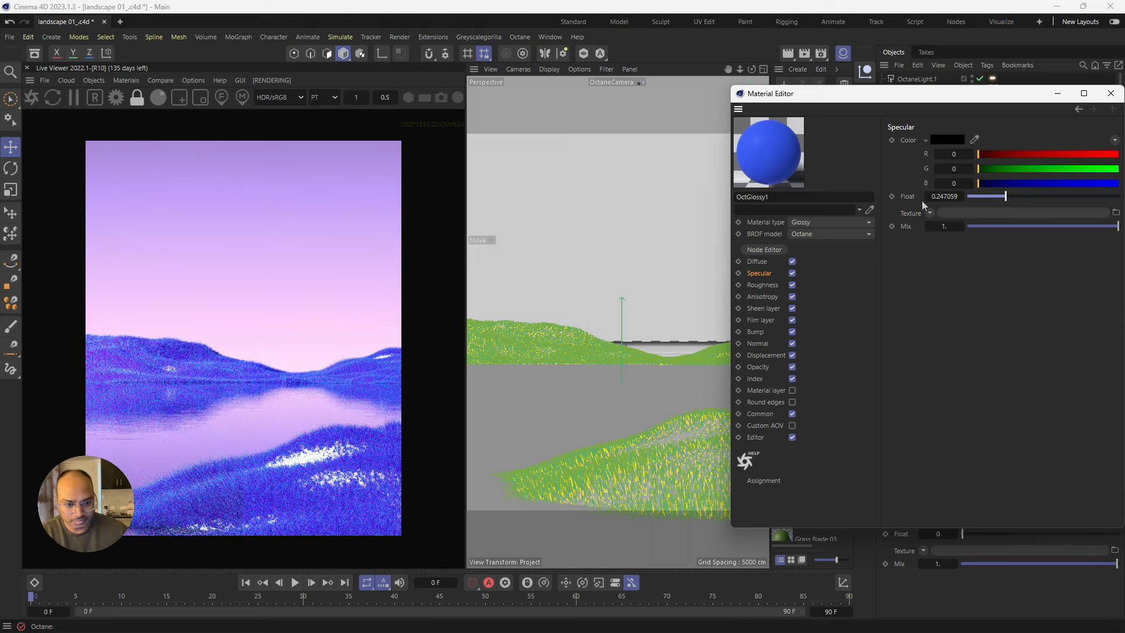
Step: Sample the rendered sky's purple as the grass material's diffuse color and set its saturation to 88% and value to 61%
{"action": "left_click", "coordinate": [758, 262]}
{"action": "left_click", "coordinate": [954, 141]}
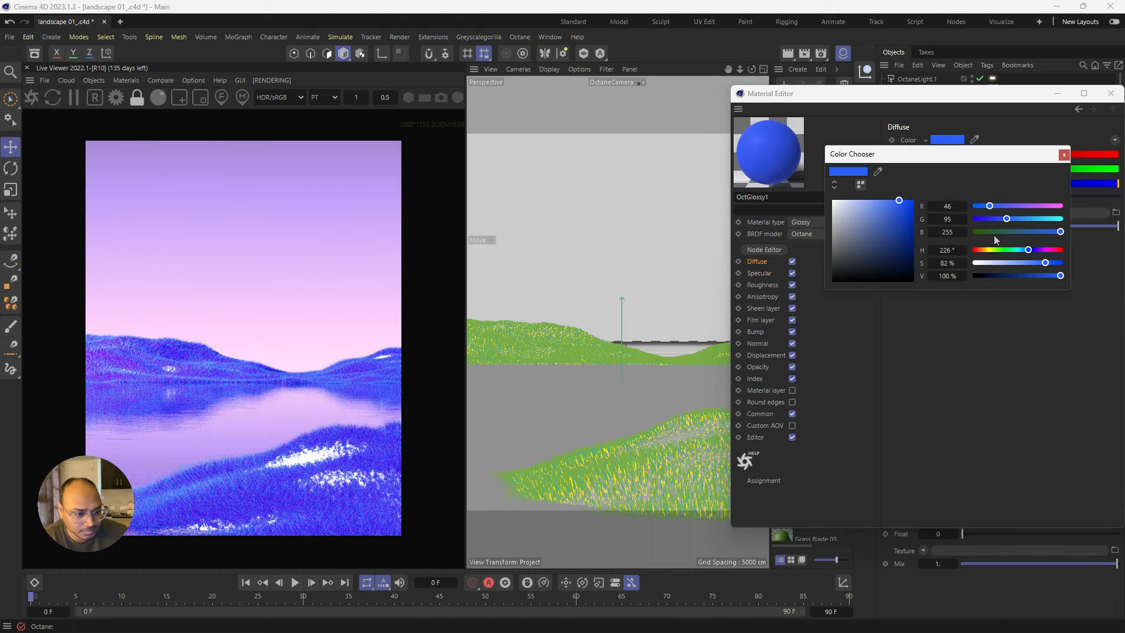
{"action": "left_click", "coordinate": [113, 187]}
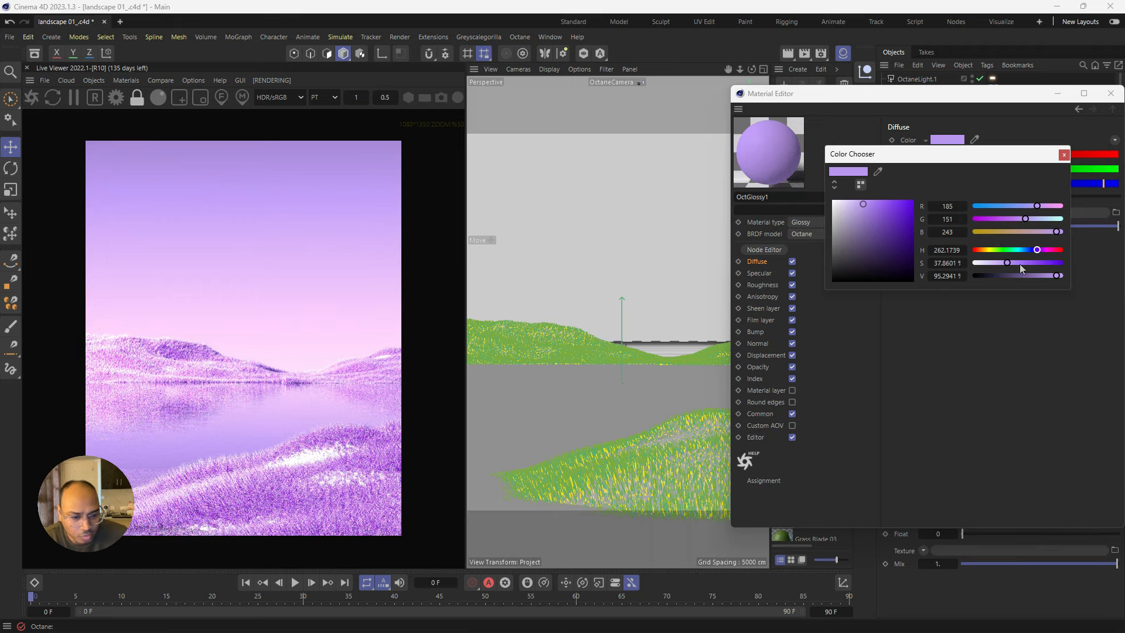
{"action": "left_click", "coordinate": [1019, 263]}
{"action": "mouse_move", "coordinate": [1036, 275]}
{"action": "left_mouse_down"}
{"action": "mouse_move", "coordinate": [1062, 275]}
{"action": "mouse_move", "coordinate": [1036, 262]}
{"action": "mouse_move", "coordinate": [1051, 264]}
{"action": "left_mouse_up"}
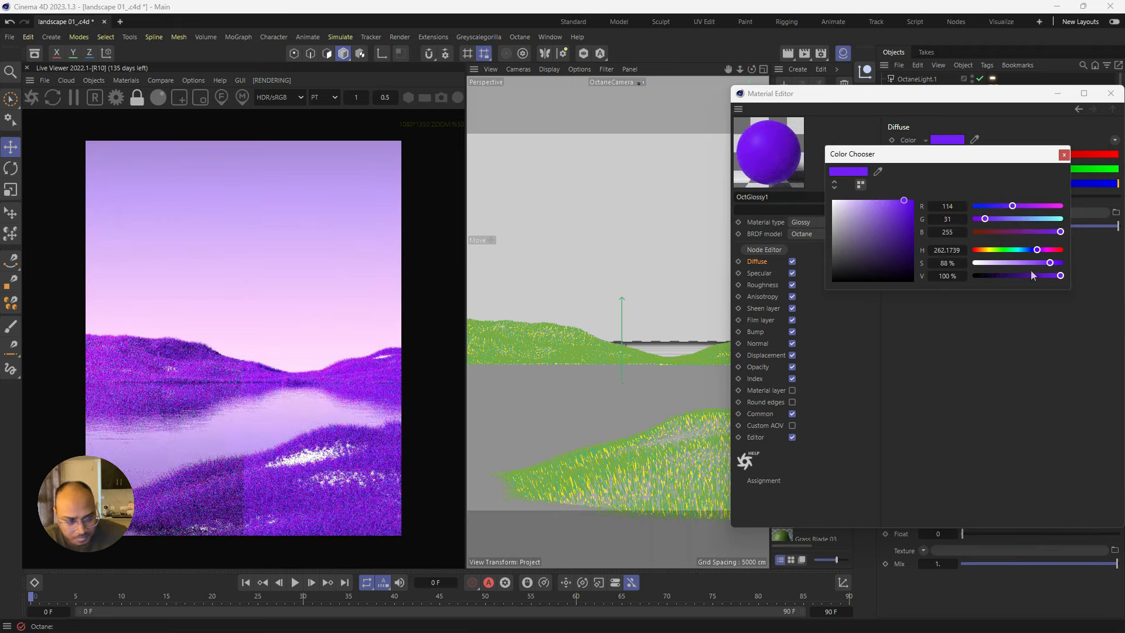
{"action": "left_click", "coordinate": [1028, 276]}
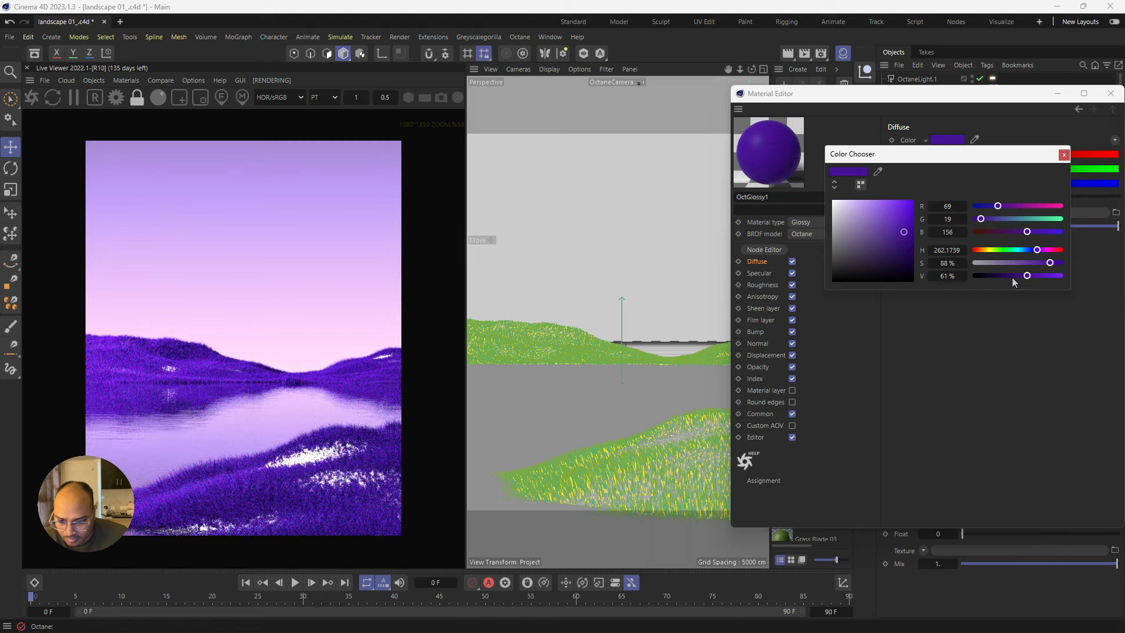
{"action": "left_click", "coordinate": [1063, 155]}
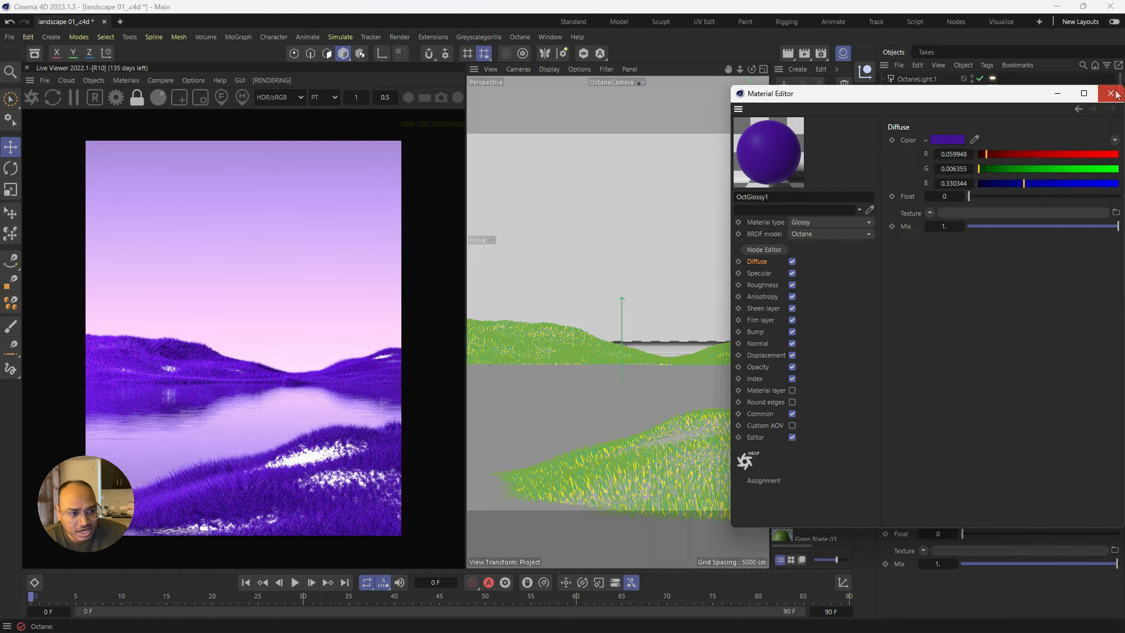
Step: Duplicate the purple OctGlossy1 material
{"action": "left_click", "coordinate": [1110, 93]}
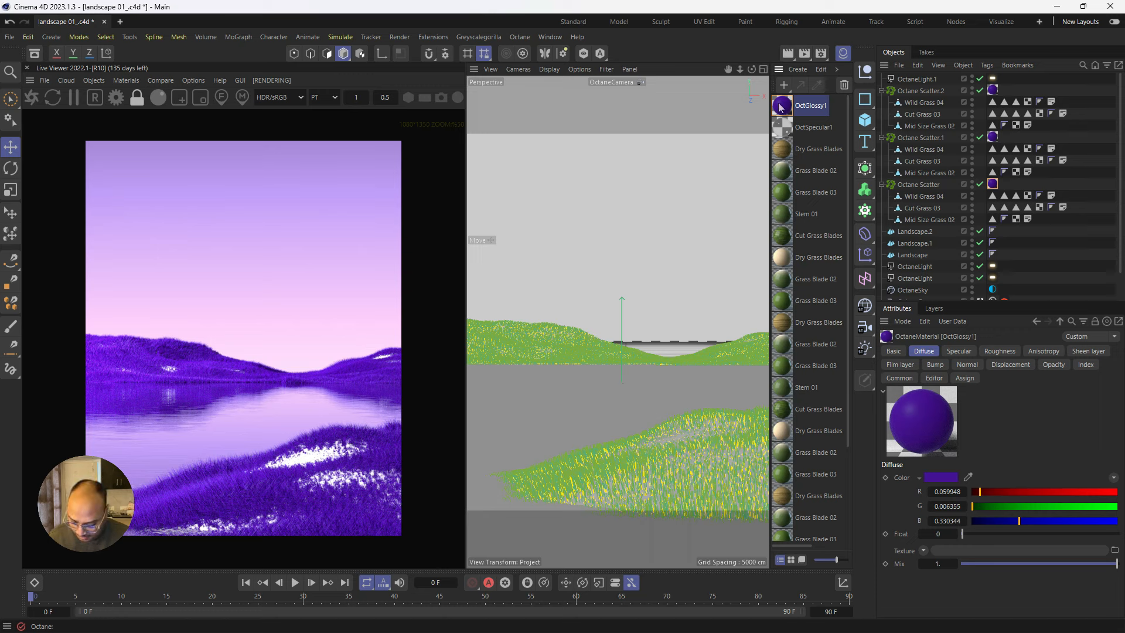
{"action": "key", "text": "ctrl+c"}
{"action": "key", "text": "ctrl+v"}
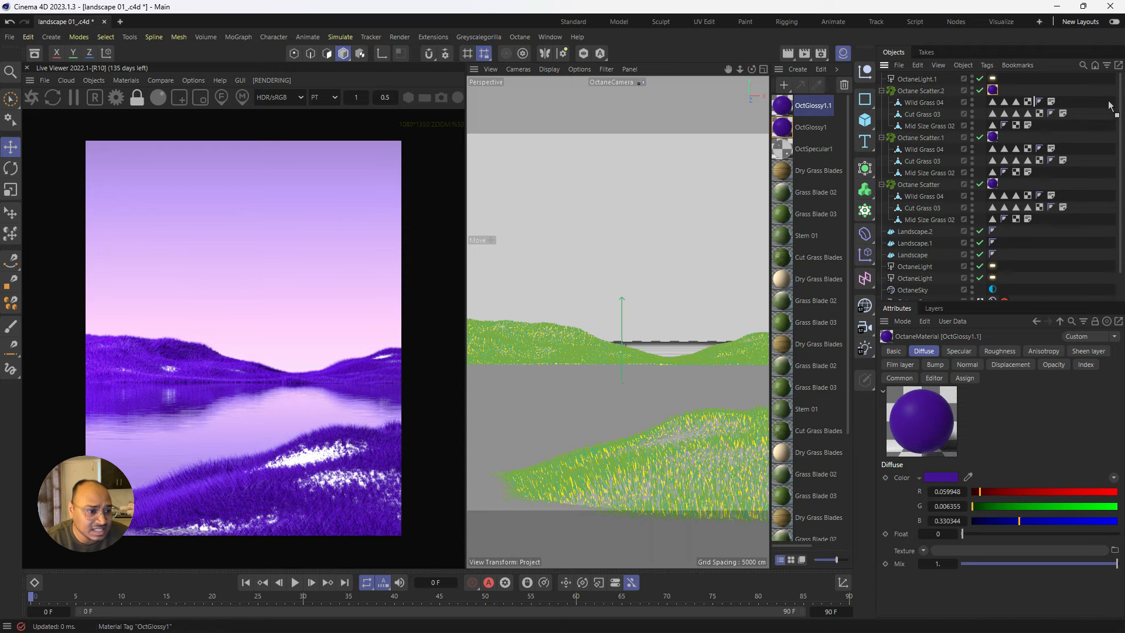
Step: Move the OctGlossy1 material tag from each of the three Octane Scatter objects onto its Wild Grass 04 child
{"action": "left_click_drag", "start_coordinate": [1110, 106], "coordinate": [1073, 104]}
{"action": "left_click_drag", "start_coordinate": [992, 139], "coordinate": [1063, 149]}
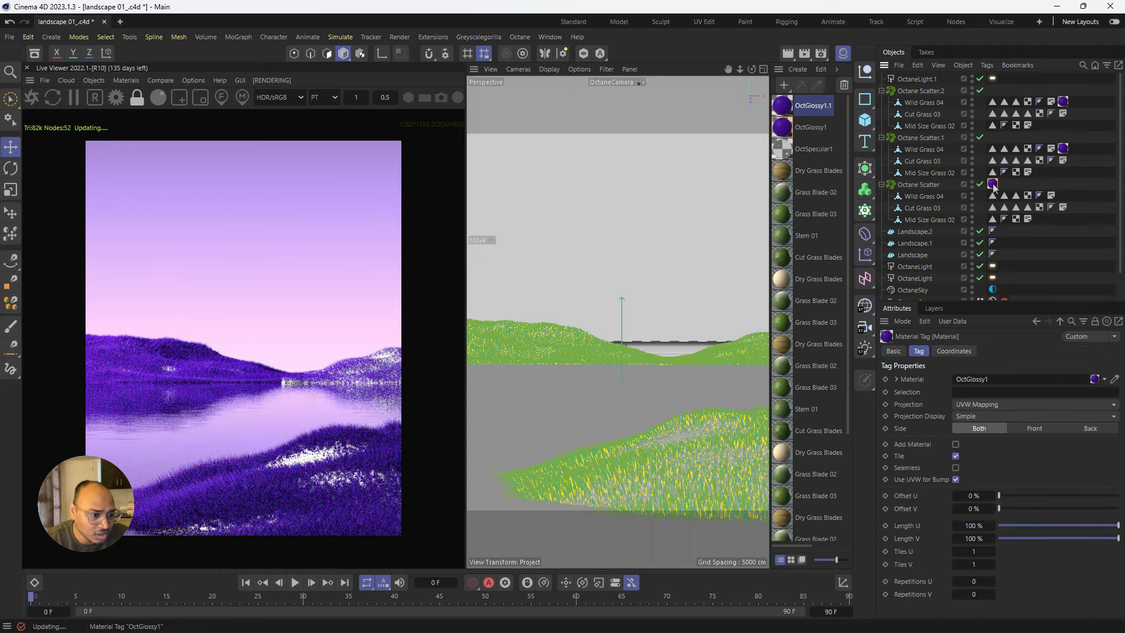
{"action": "left_click_drag", "start_coordinate": [1065, 206], "coordinate": [1061, 197]}
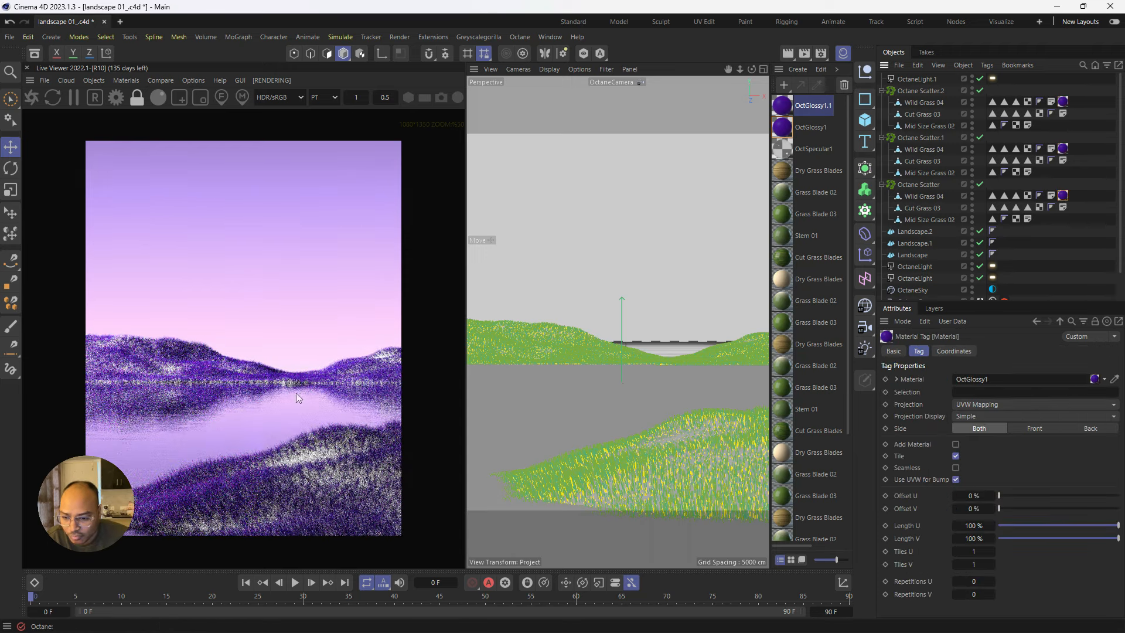
Step: Lighten the duplicated OctGlossy1.1 material's diffuse color to saturation 58% and value 69%
{"action": "double_click", "coordinate": [782, 106]}
{"action": "left_click", "coordinate": [947, 144]}
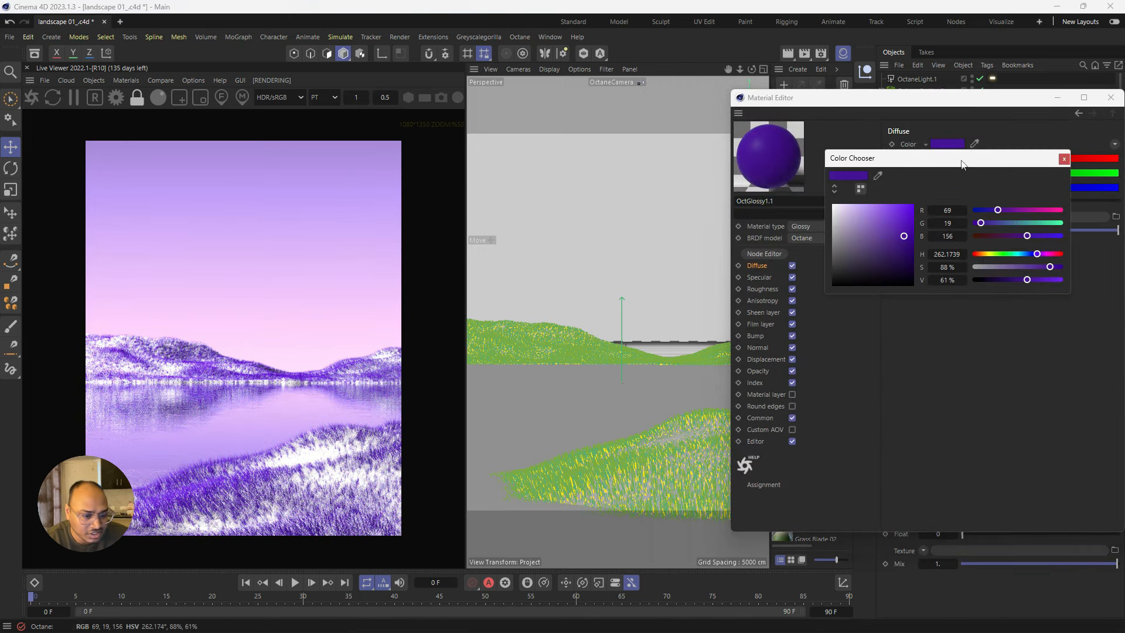
{"action": "left_click_drag", "start_coordinate": [1002, 267], "coordinate": [1034, 279]}
{"action": "left_click", "coordinate": [1064, 159]}
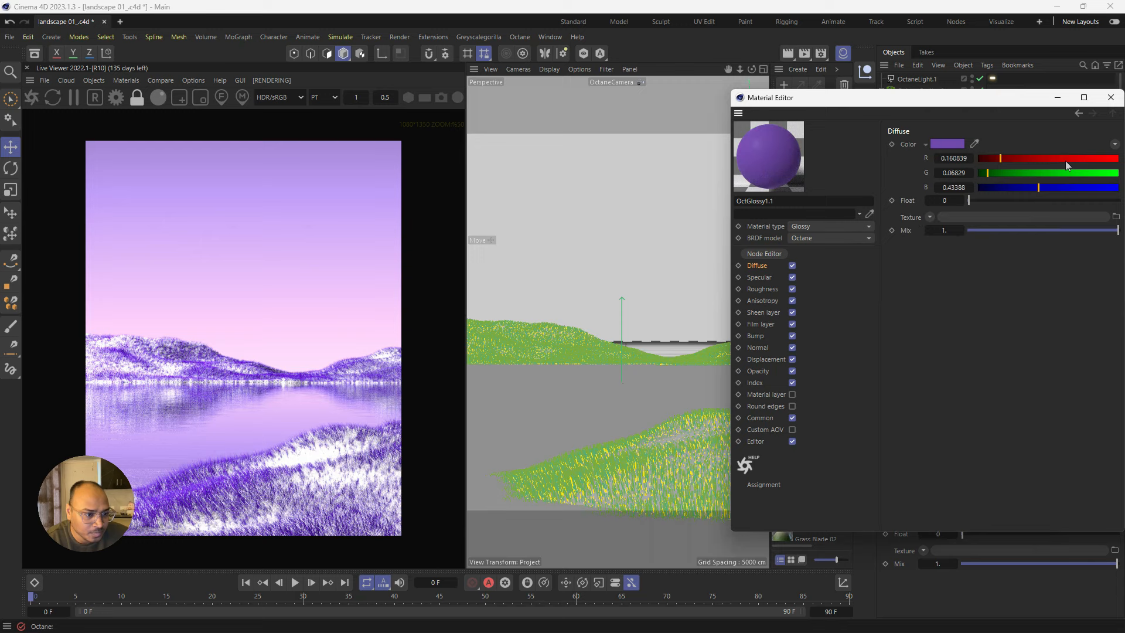
{"action": "left_click", "coordinate": [1111, 98]}
Step: Assign OctGlossy1.1 to Cut Grass 03 and OctGlossy1 to Mid Size Grass 02 in all three Octane Scatter groups
{"action": "left_click_drag", "start_coordinate": [941, 117], "coordinate": [941, 115]}
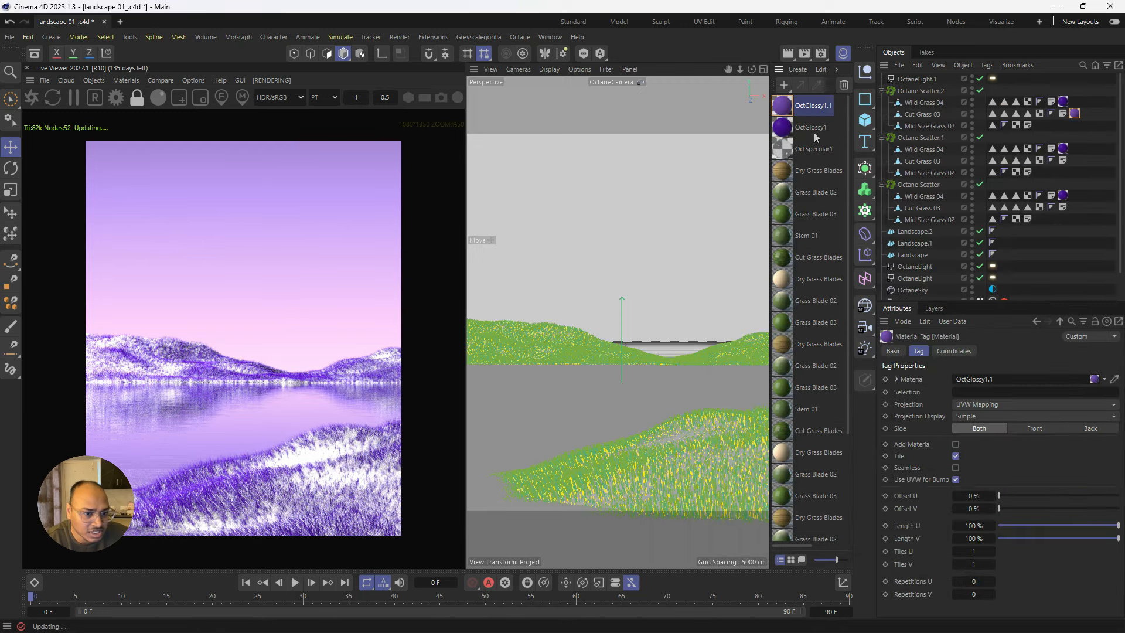
{"action": "left_click_drag", "start_coordinate": [906, 164], "coordinate": [907, 162]}
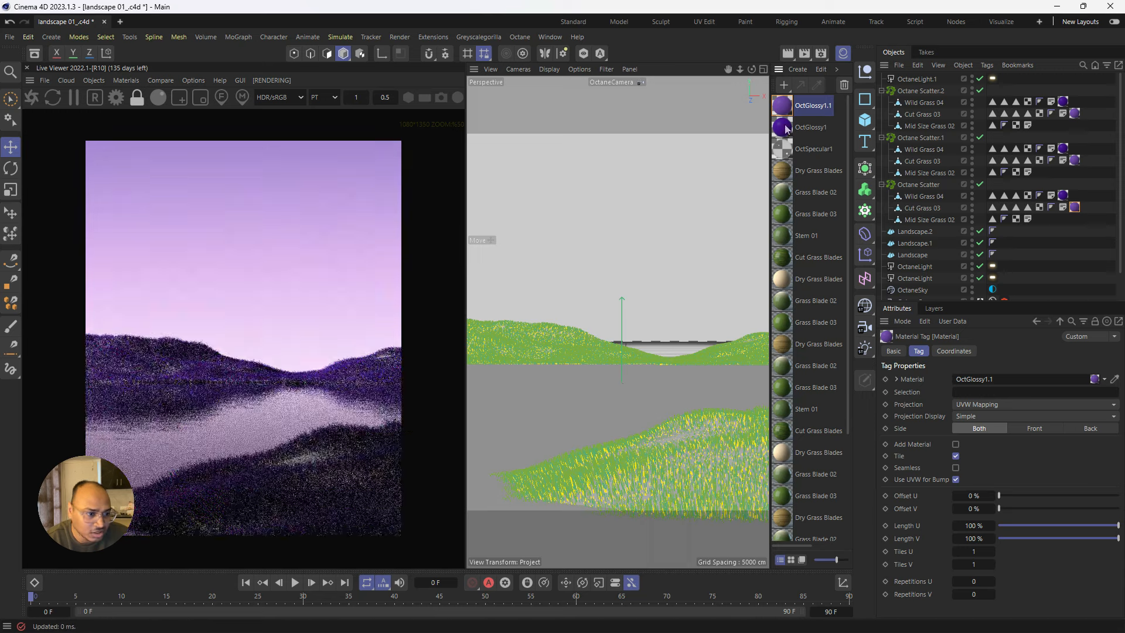
{"action": "left_click_drag", "start_coordinate": [933, 129], "coordinate": [933, 128]}
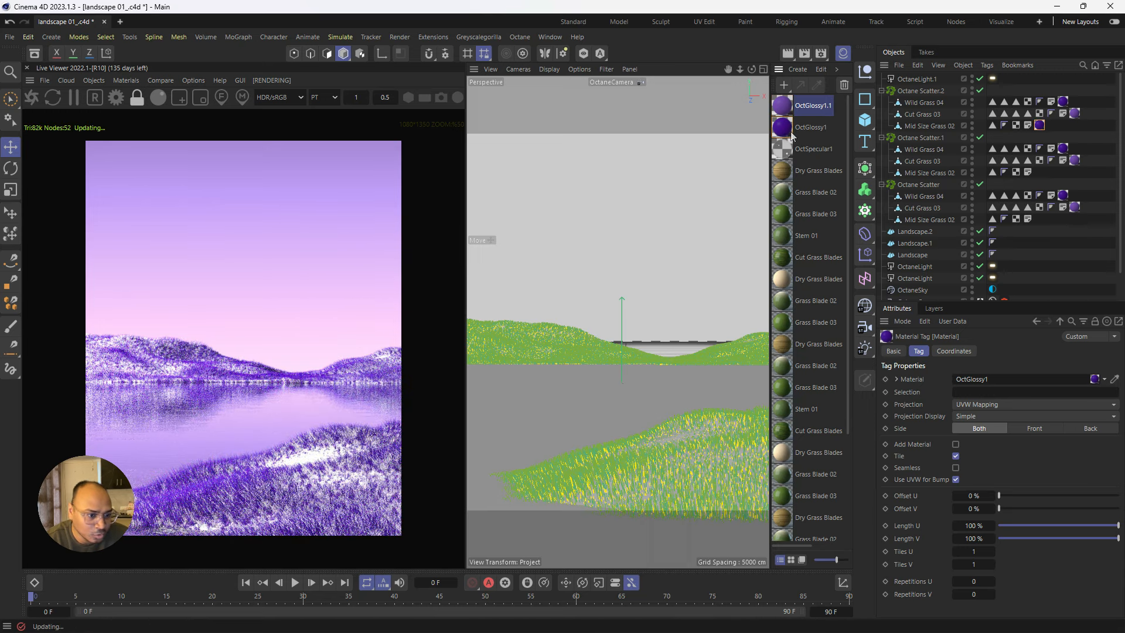
{"action": "left_click_drag", "start_coordinate": [949, 200], "coordinate": [940, 173]}
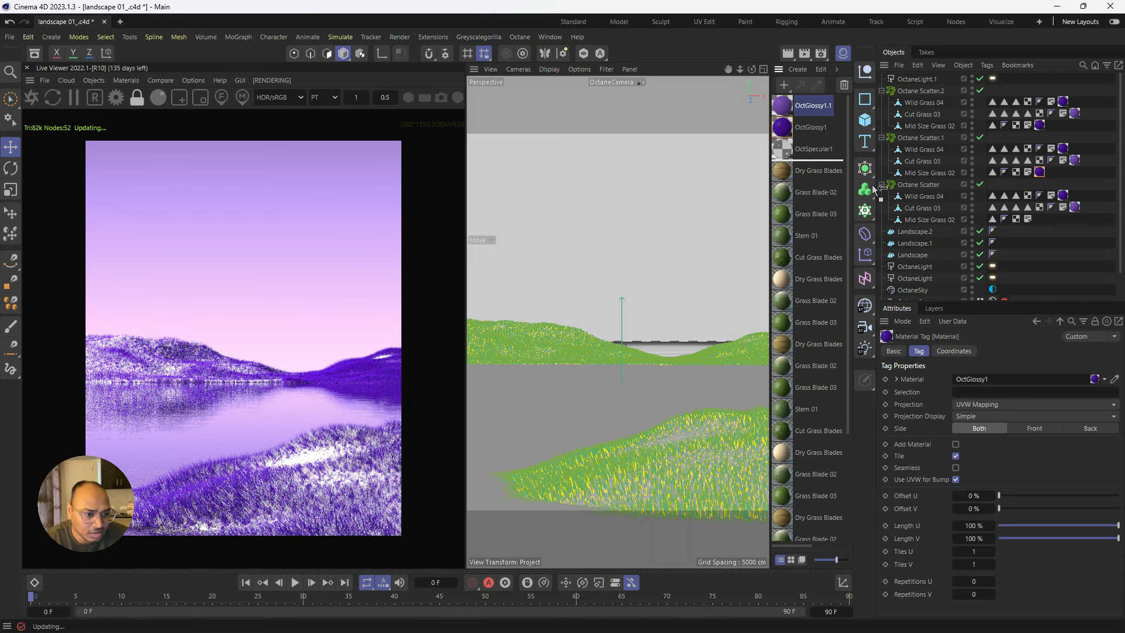
{"action": "left_click_drag", "start_coordinate": [941, 219], "coordinate": [941, 221]}
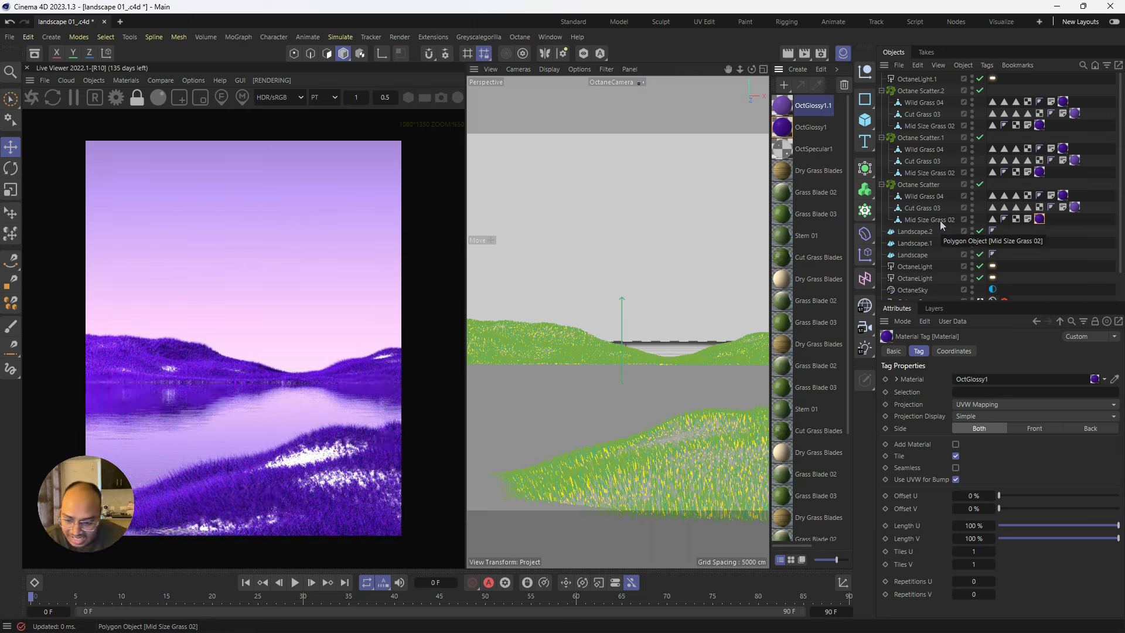
Step: Set OctGlossy1.1's diffuse color to red with hue 360°, saturation 69% and value 100%
{"action": "double_click", "coordinate": [784, 106]}
{"action": "left_click", "coordinate": [948, 143]}
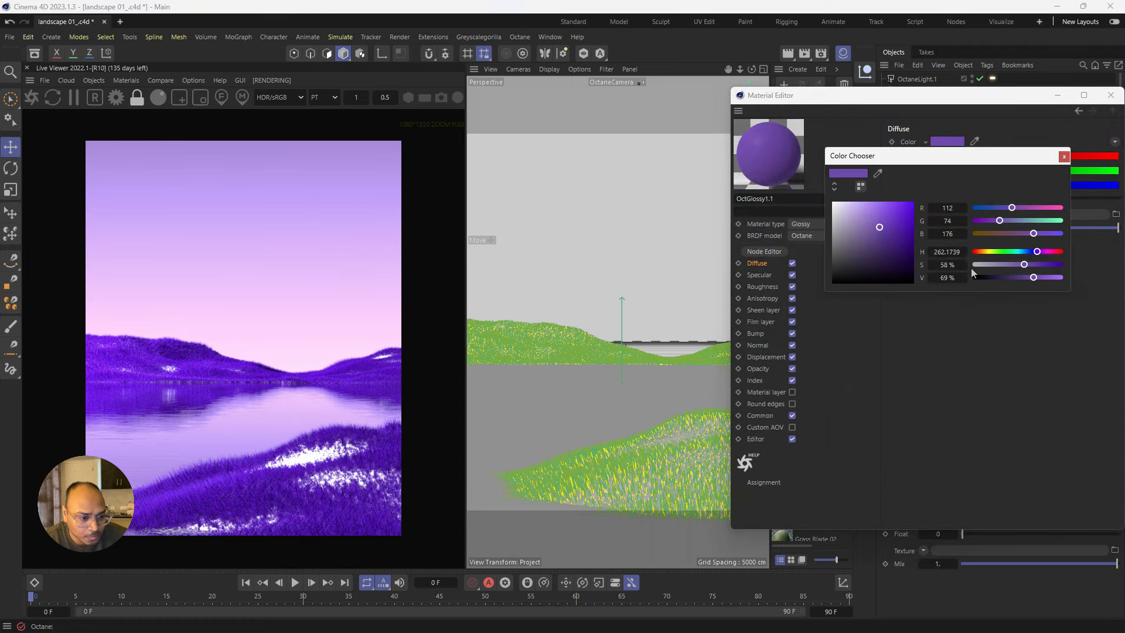
{"action": "left_click", "coordinate": [998, 265]}
{"action": "left_click_drag", "start_coordinate": [1034, 277], "coordinate": [1074, 251]}
{"action": "left_click", "coordinate": [1031, 265]}
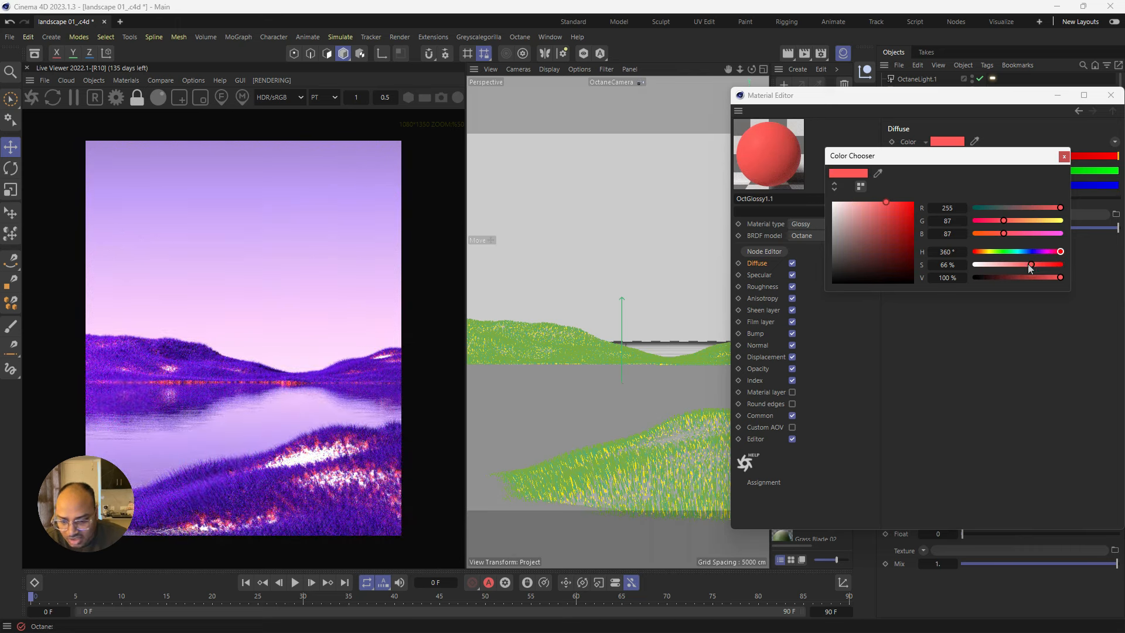
{"action": "left_click", "coordinate": [1028, 266]}
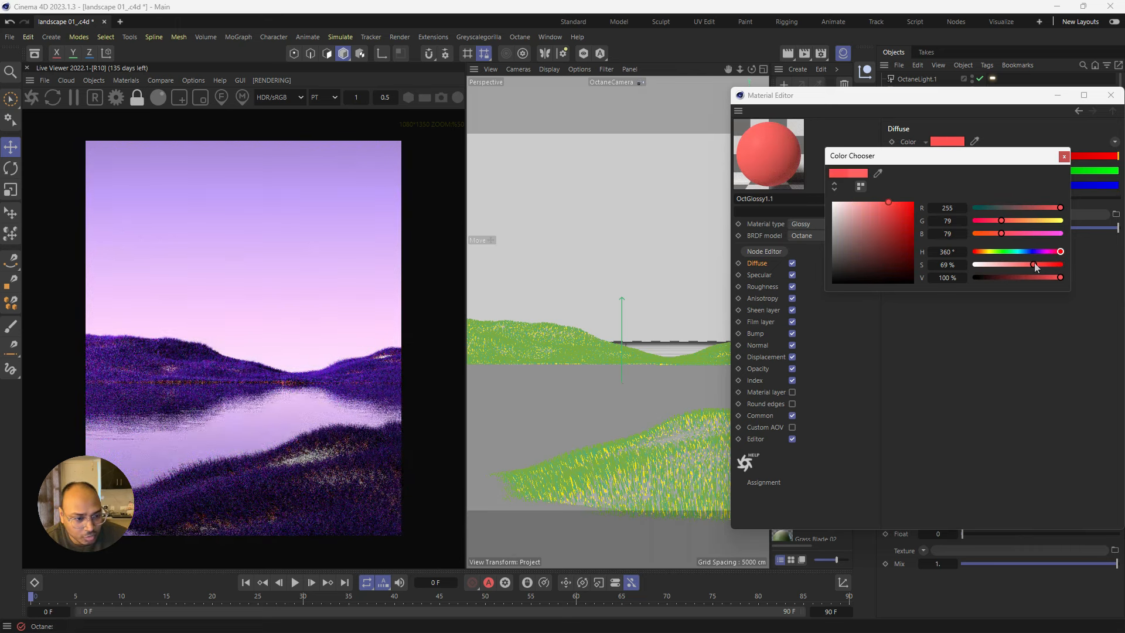
{"action": "left_click", "coordinate": [1064, 156]}
{"action": "left_click", "coordinate": [1110, 95]}
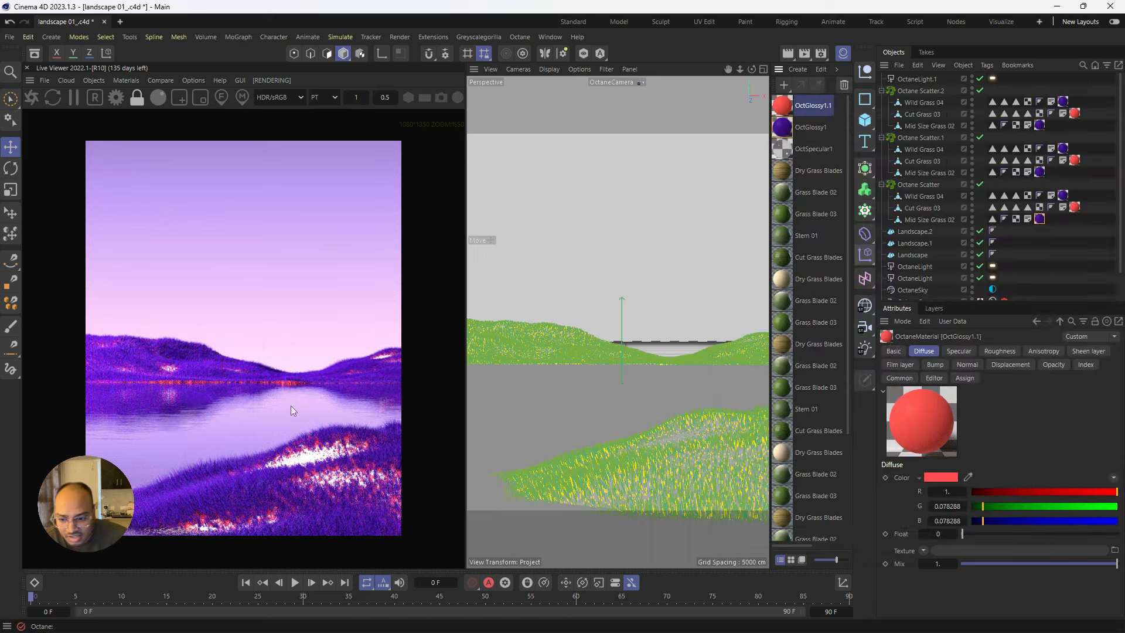
{"action": "scroll", "coordinate": [287, 435], "scroll_direction": "up", "scroll_amount": 3}
{"action": "middle_click_drag", "start_coordinate": [291, 460], "coordinate": [298, 398]}
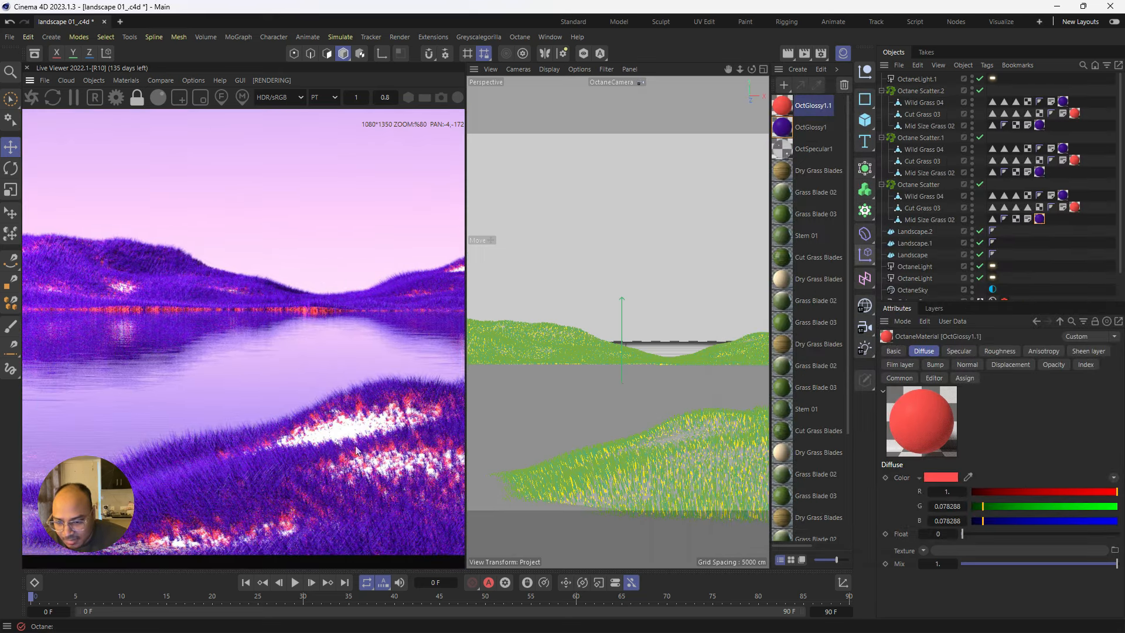
{"action": "scroll", "coordinate": [339, 438], "scroll_direction": "down", "scroll_amount": 4}
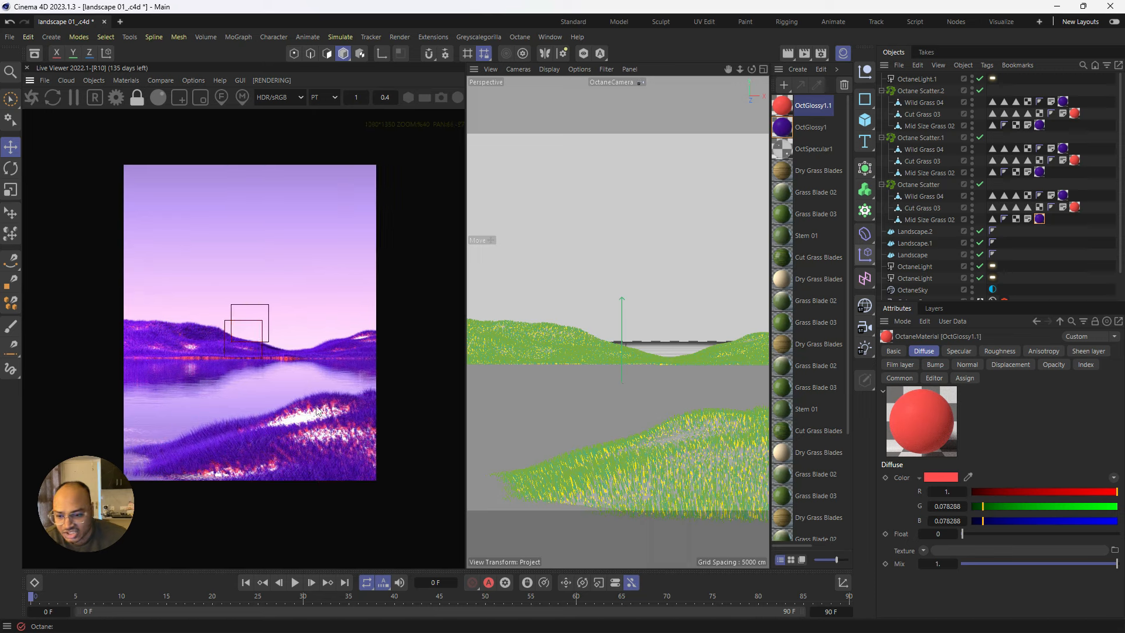
{"action": "scroll", "coordinate": [307, 433], "scroll_direction": "up", "scroll_amount": 2}
{"action": "scroll", "coordinate": [305, 399], "scroll_direction": "down", "scroll_amount": 1}
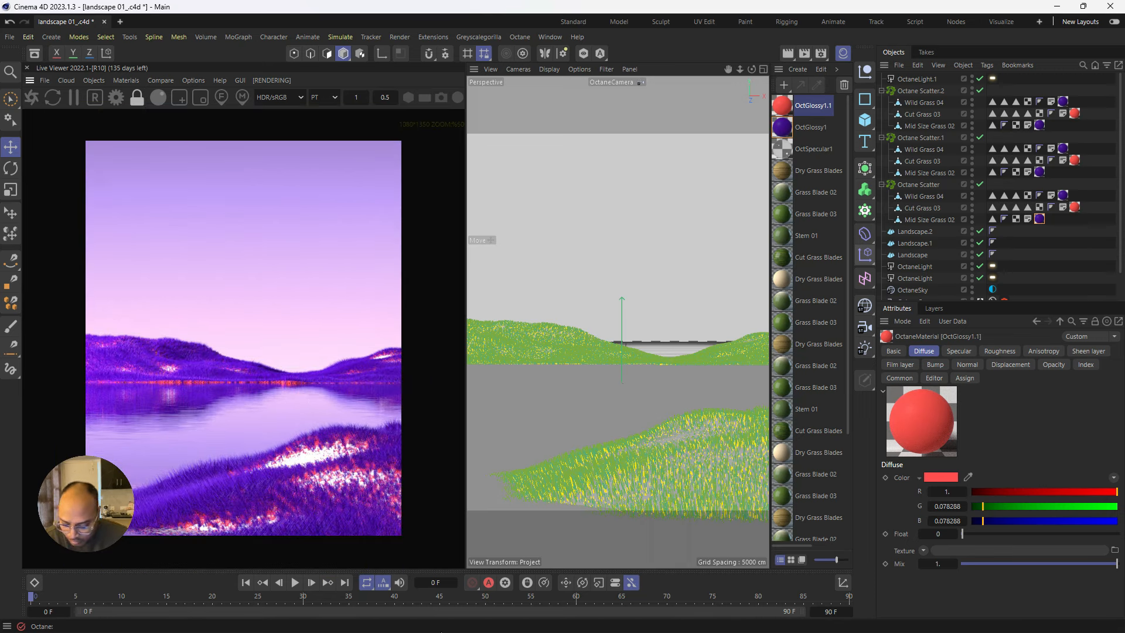
Step: Switch to Quixel Bridge and search the asset library for Sand
{"action": "key", "text": "super"}
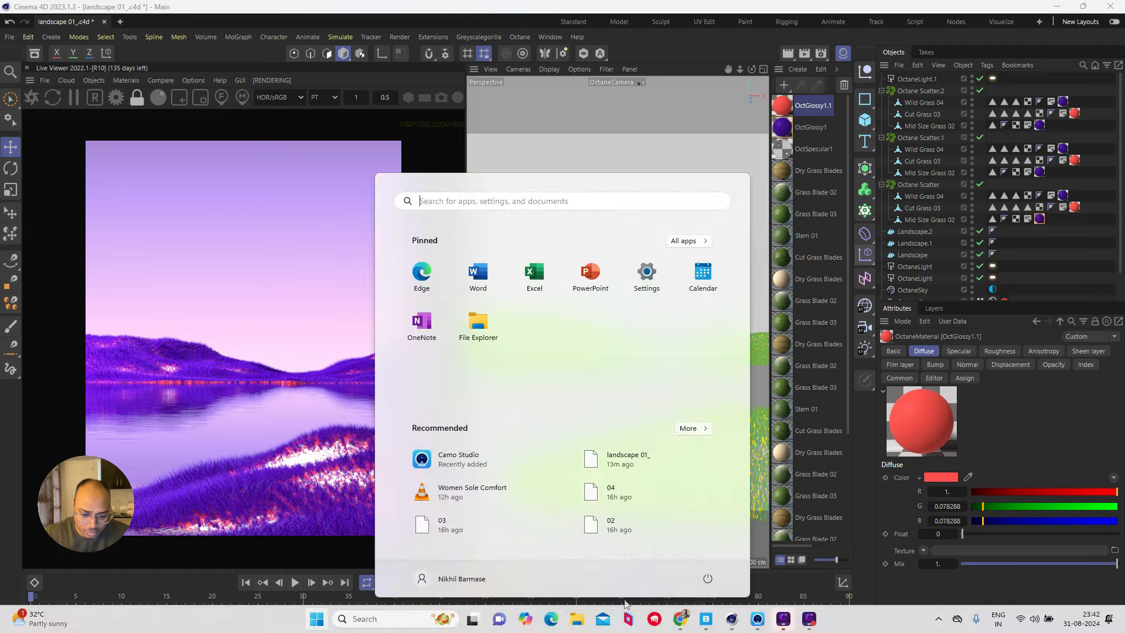
{"action": "left_click", "coordinate": [703, 617]}
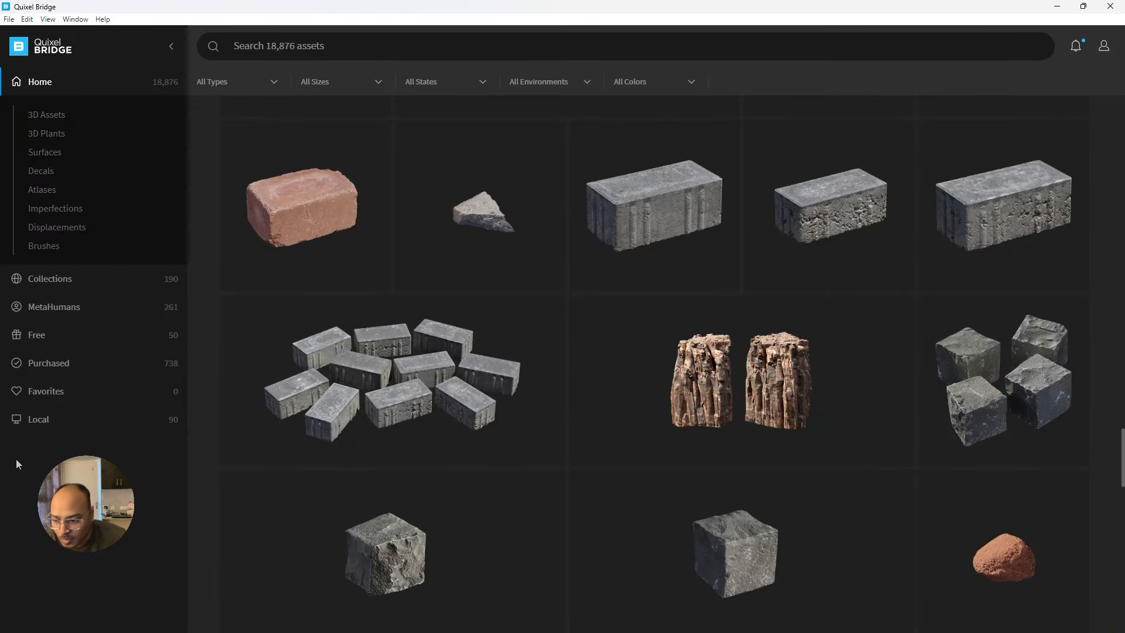
{"action": "left_click", "coordinate": [293, 49]}
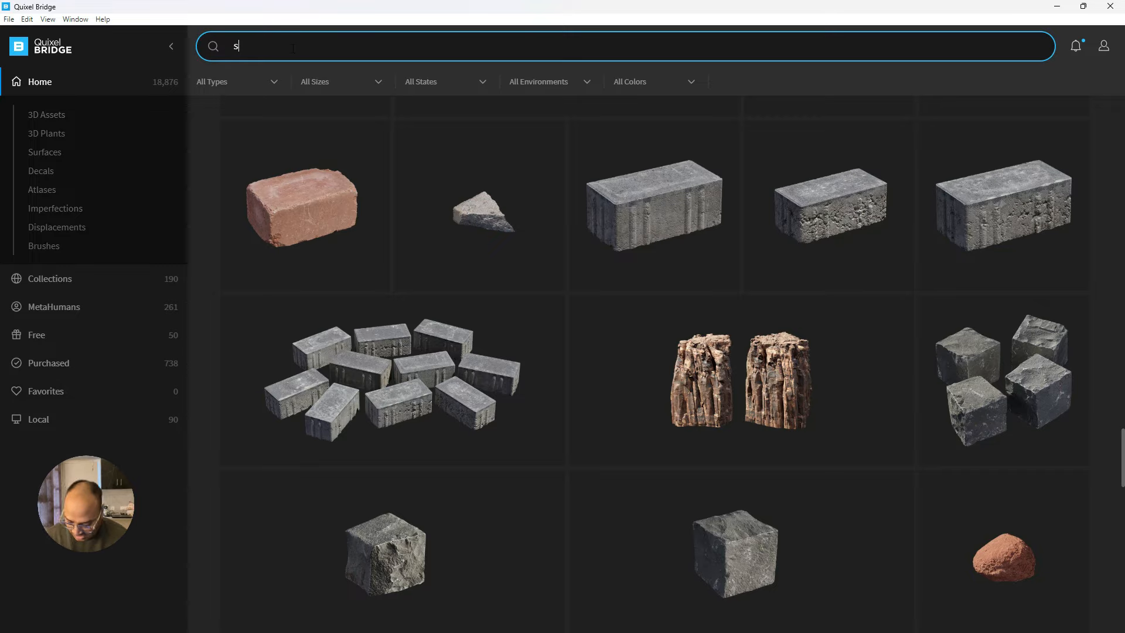
{"action": "type", "text": "sans"}
{"action": "key", "text": "BackSpace"}
{"action": "type", "text": "d"}
{"action": "key", "text": "Return"}
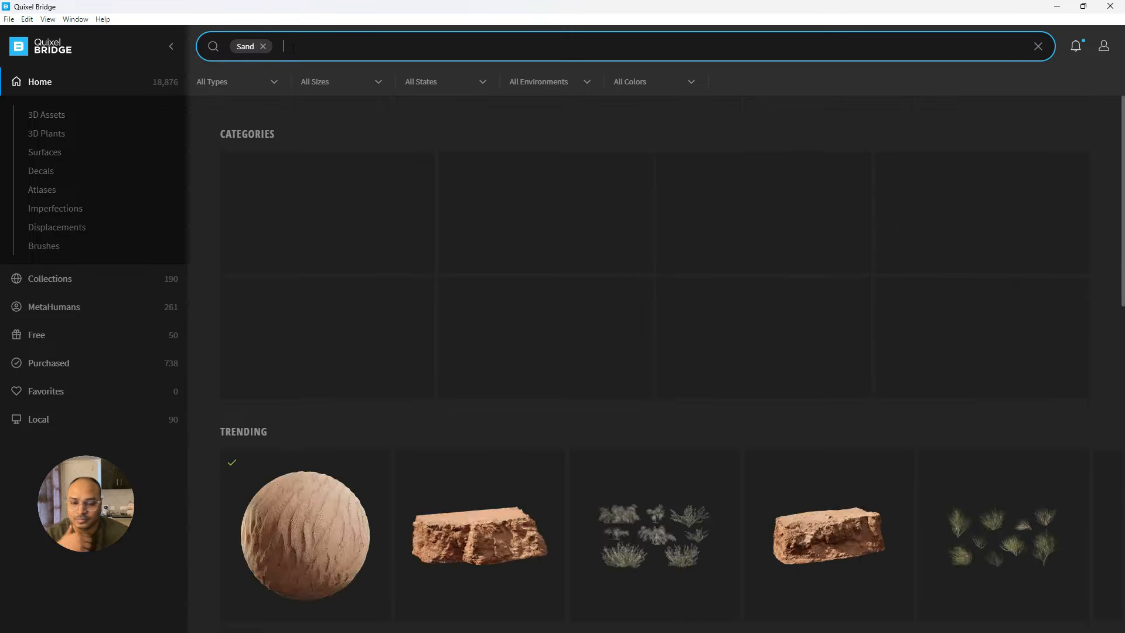
Step: Export the beach Rippled Sand surface at 2K resolution to Cinema 4D and return to the landscape scene
{"action": "scroll", "coordinate": [493, 382], "scroll_direction": "down", "scroll_amount": 10}
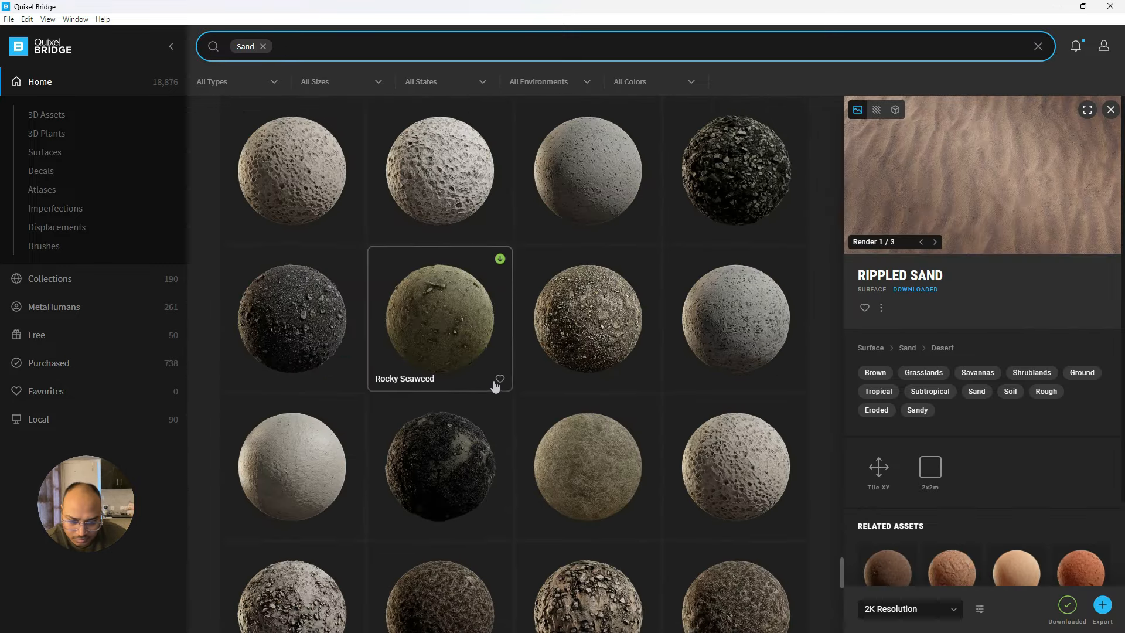
{"action": "scroll", "coordinate": [495, 387], "scroll_direction": "up", "scroll_amount": 10}
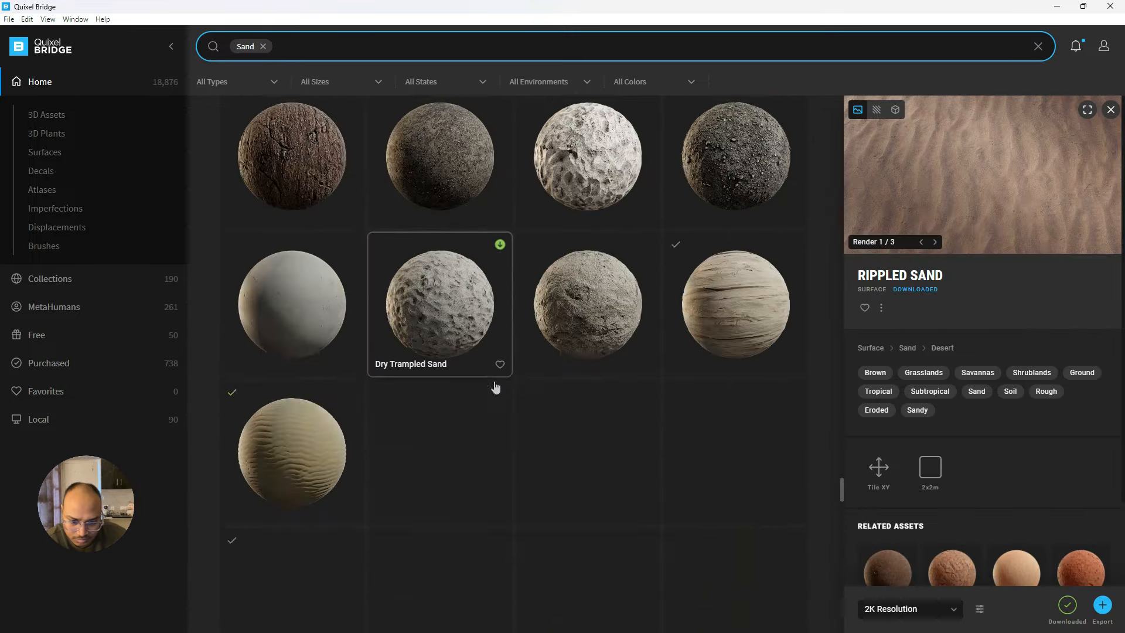
{"action": "left_click", "coordinate": [258, 380]}
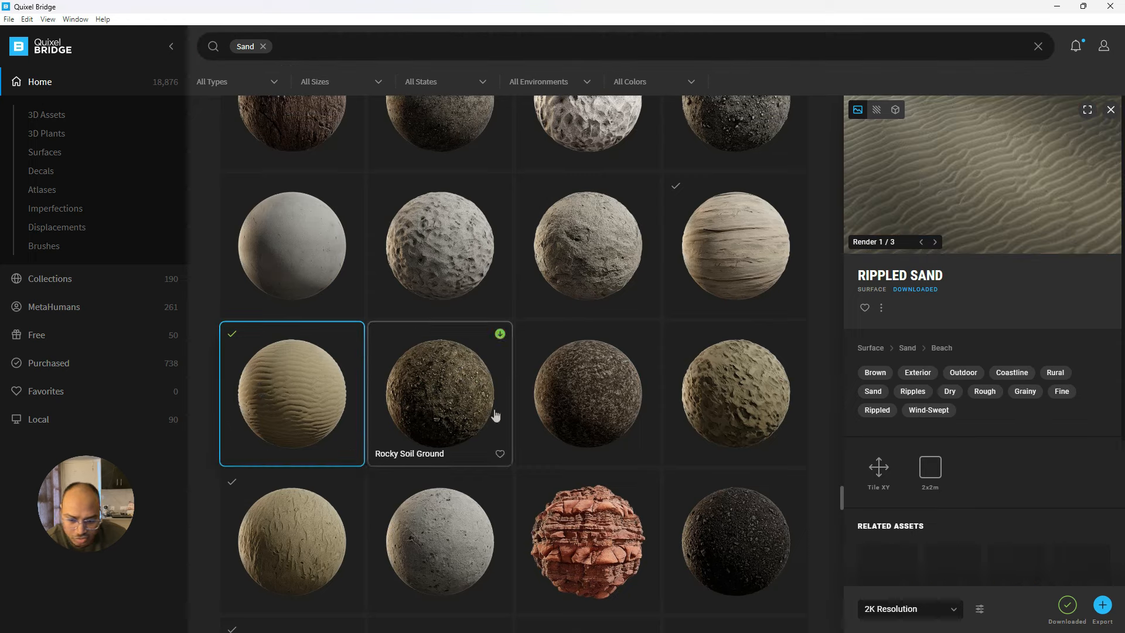
{"action": "left_click", "coordinate": [1104, 609]}
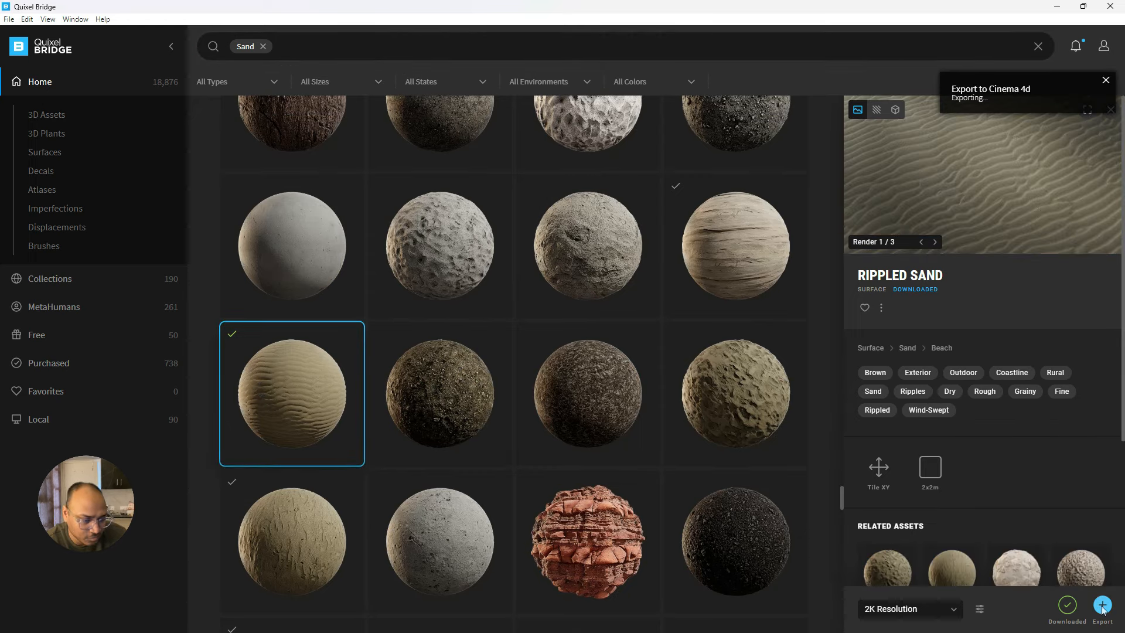
{"action": "left_click", "coordinate": [1056, 7]}
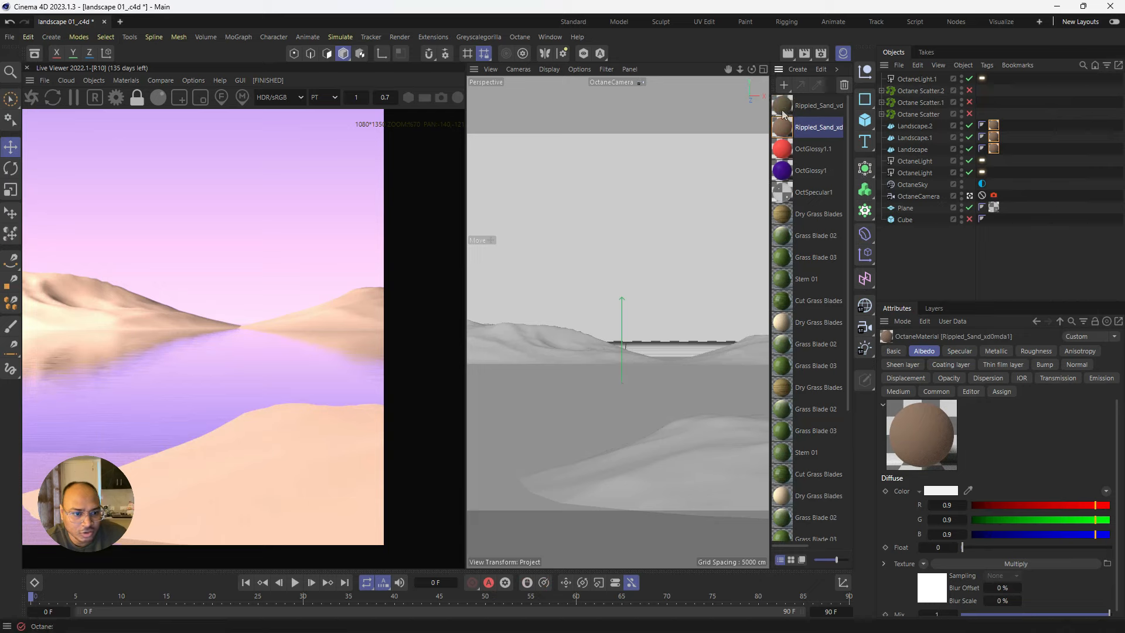
Step: Replace the brown sand material on Landscape.2, Landscape.1 and Landscape with the imported beach Rippled Sand material
{"action": "left_click_drag", "start_coordinate": [783, 108], "coordinate": [993, 126]}
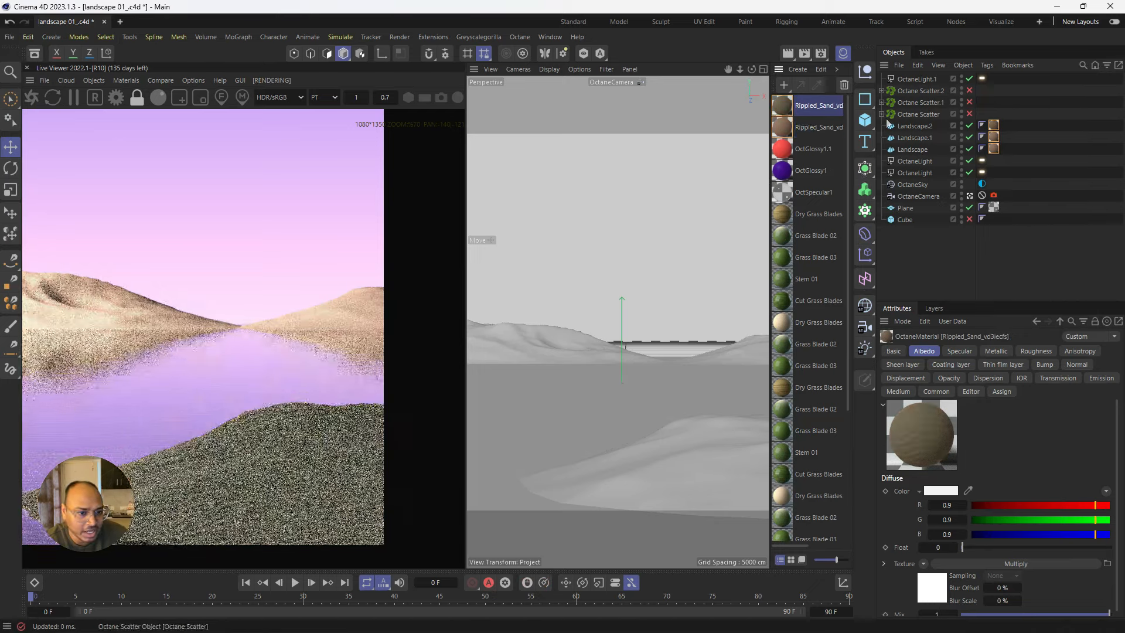
{"action": "left_click_drag", "start_coordinate": [918, 139], "coordinate": [947, 150]}
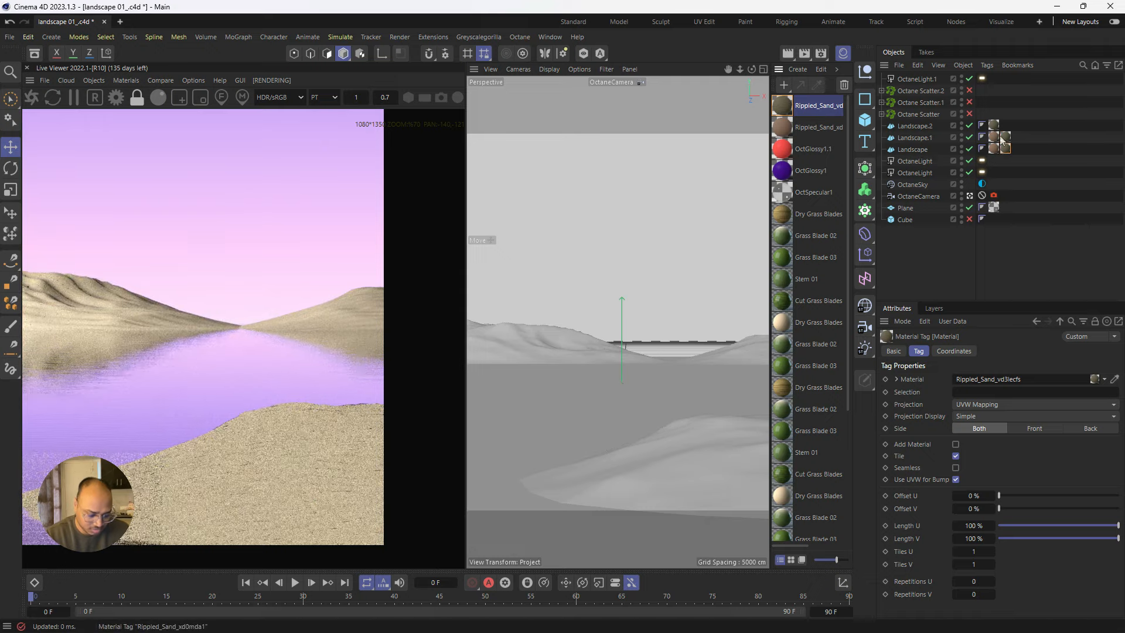
{"action": "left_click", "coordinate": [993, 149]}
{"action": "key", "text": "Delete"}
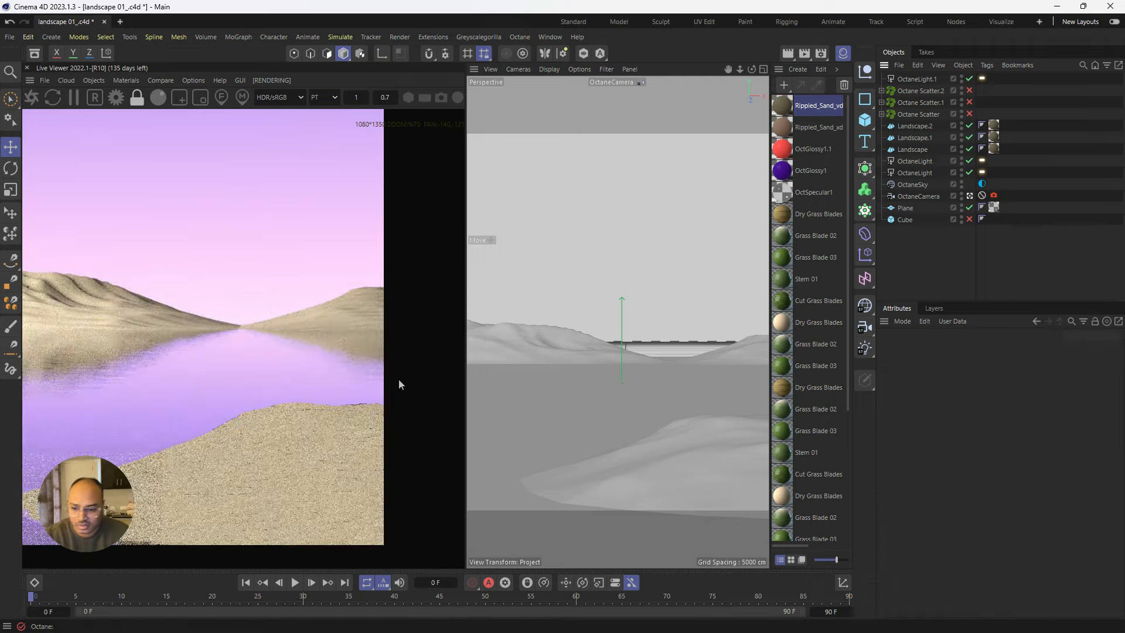
Step: Open the foreground landscape's Rippled Sand material in the Octane Node Editor and auto-arrange its nodes
{"action": "right_click", "coordinate": [302, 464]}
{"action": "left_click", "coordinate": [340, 480]}
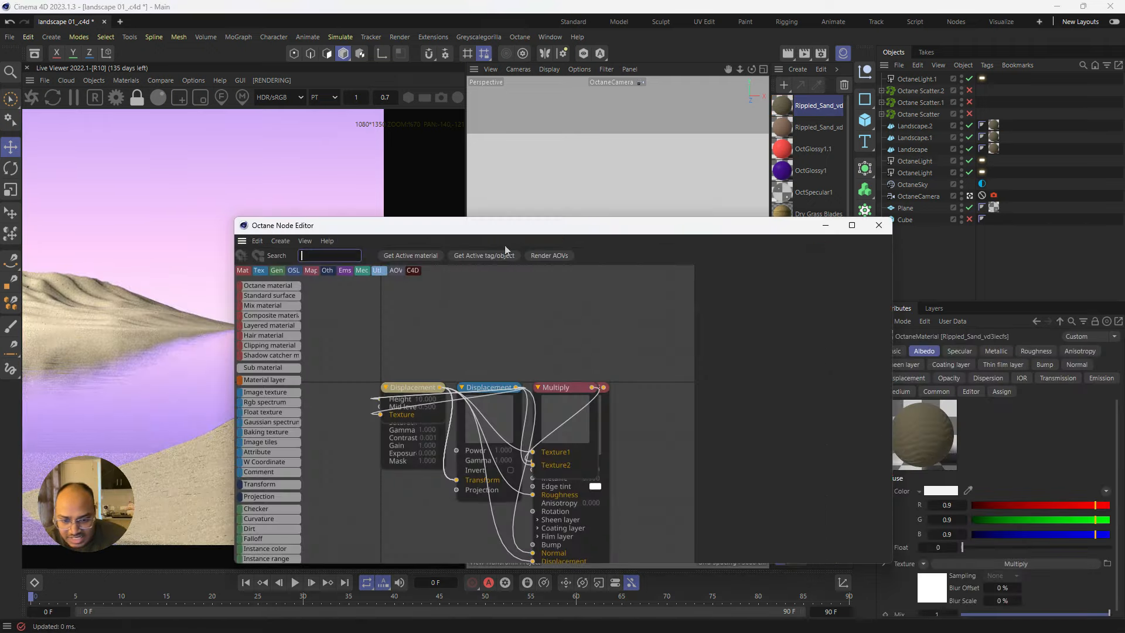
{"action": "left_click_drag", "start_coordinate": [478, 236], "coordinate": [652, 133]}
{"action": "scroll", "coordinate": [691, 222], "scroll_direction": "down", "scroll_amount": 3}
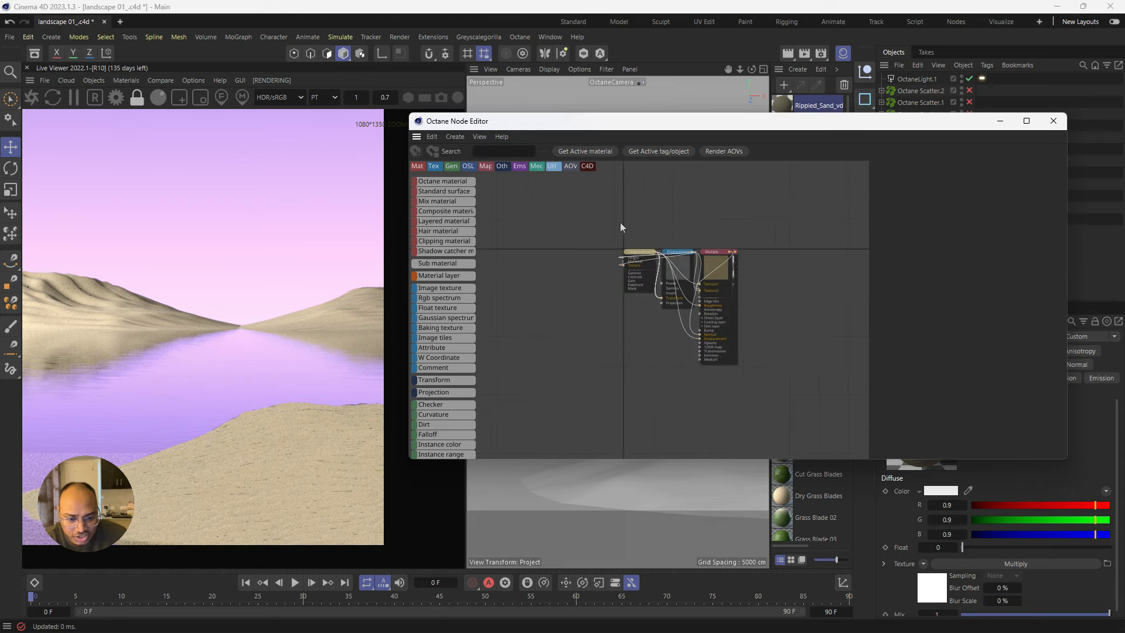
{"action": "left_click_drag", "start_coordinate": [619, 221], "coordinate": [712, 321]}
{"action": "right_click", "coordinate": [724, 275]}
{"action": "left_click", "coordinate": [760, 364]}
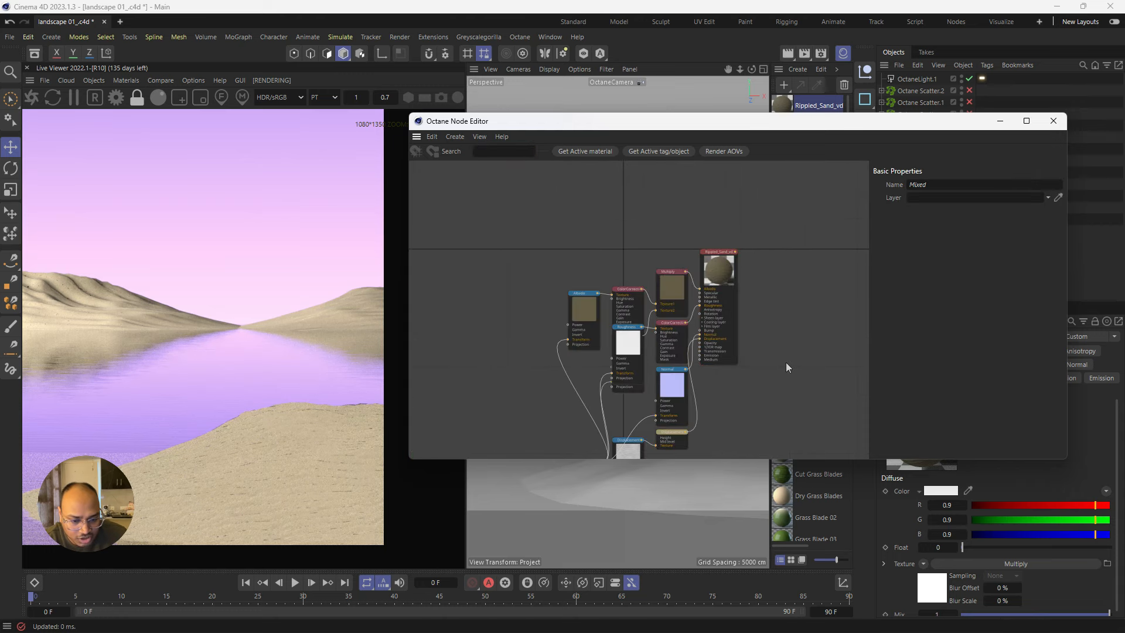
Step: Disconnect the Displacement node from the Rippled Sand material's Displacement input
{"action": "left_click", "coordinate": [712, 372]}
{"action": "scroll", "coordinate": [586, 406], "scroll_direction": "up", "scroll_amount": 2}
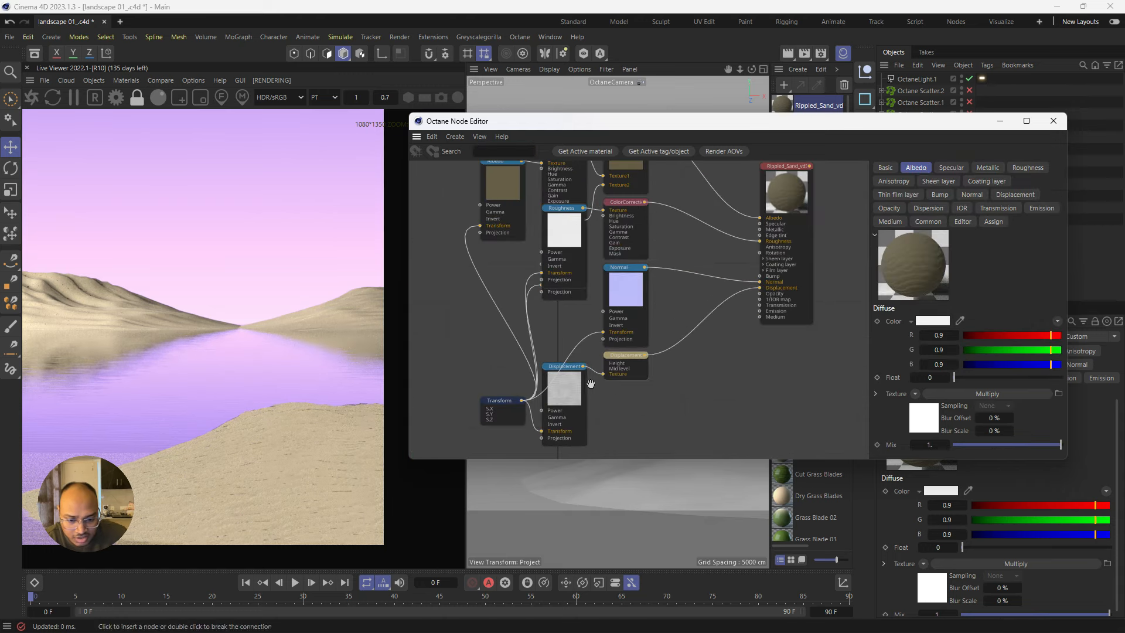
{"action": "left_click_drag", "start_coordinate": [619, 349], "coordinate": [653, 388]}
{"action": "left_click_drag", "start_coordinate": [577, 370], "coordinate": [593, 400]}
{"action": "scroll", "coordinate": [685, 343], "scroll_direction": "up", "scroll_amount": 1}
{"action": "scroll", "coordinate": [683, 347], "scroll_direction": "up", "scroll_amount": 2}
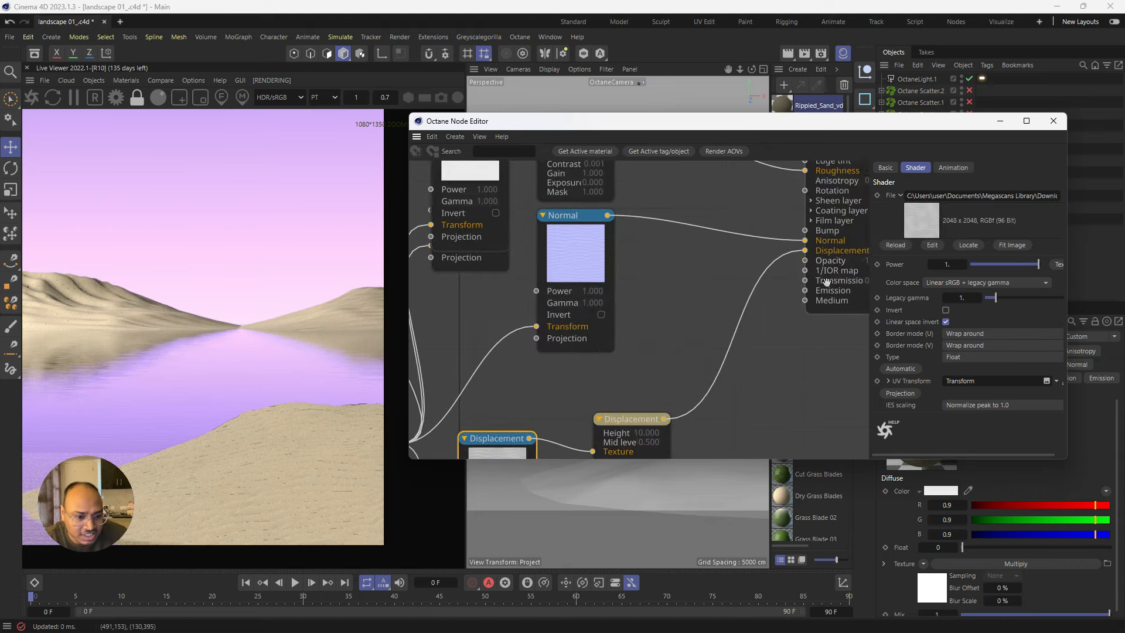
{"action": "left_click_drag", "start_coordinate": [806, 251], "coordinate": [774, 328]}
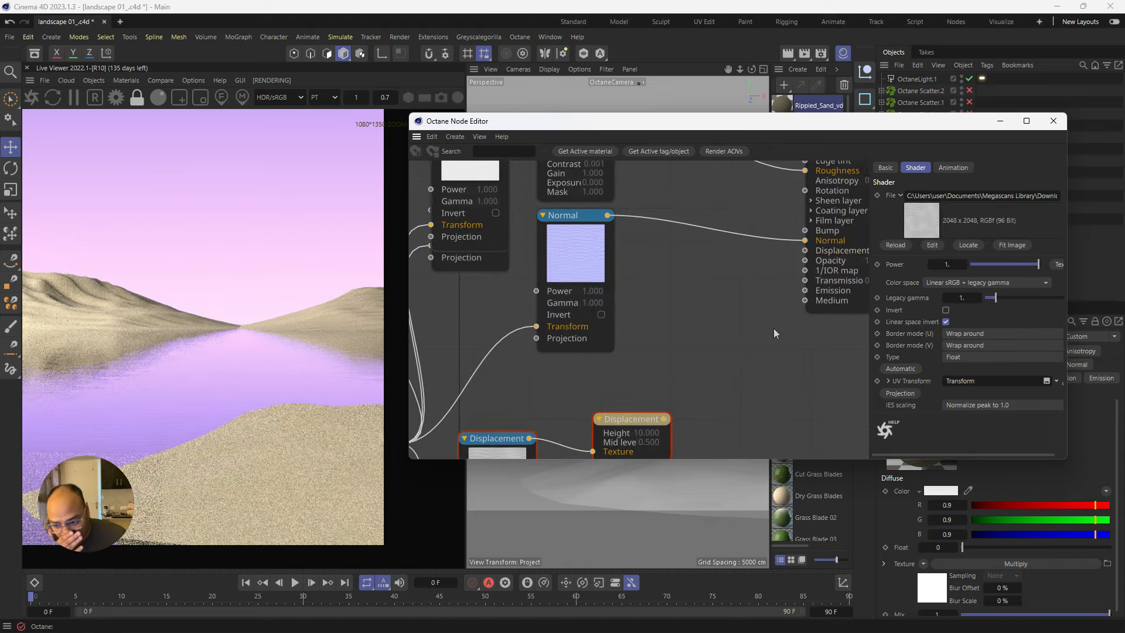
Step: Scale the sand textures uniformly to about 0.744 with the shared Transform node and close the node editor
{"action": "middle_click_drag", "start_coordinate": [486, 324], "coordinate": [569, 283]}
{"action": "scroll", "coordinate": [572, 332], "scroll_direction": "down", "scroll_amount": 2}
{"action": "left_click", "coordinate": [487, 390]}
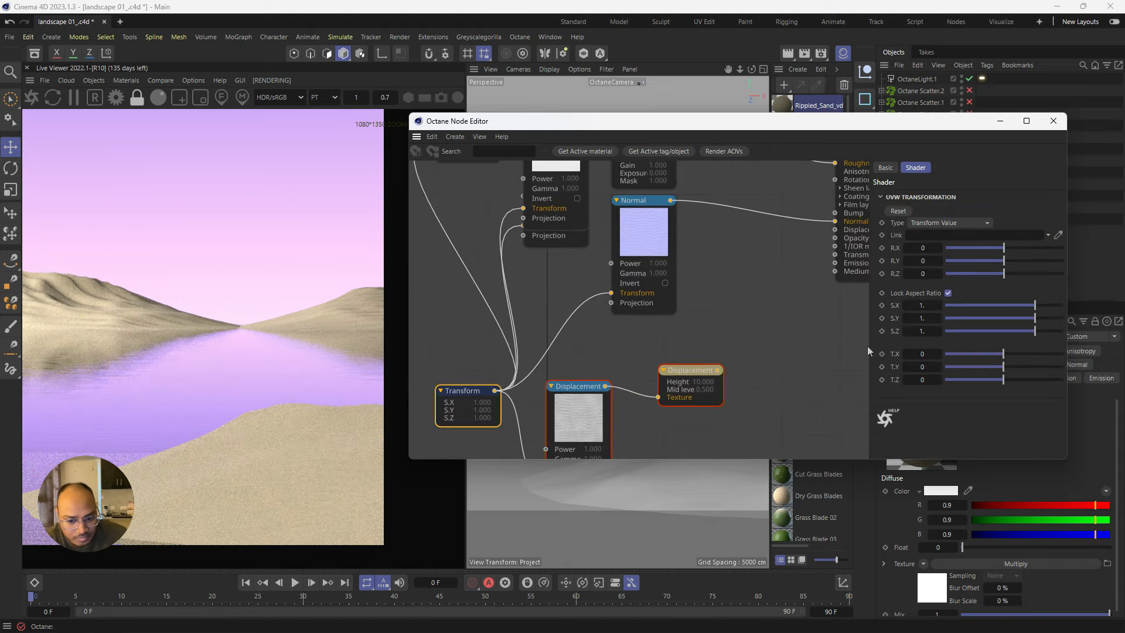
{"action": "mouse_move", "coordinate": [1029, 310]}
{"action": "left_mouse_down"}
{"action": "mouse_move", "coordinate": [955, 316]}
{"action": "mouse_move", "coordinate": [1015, 313]}
{"action": "left_mouse_up"}
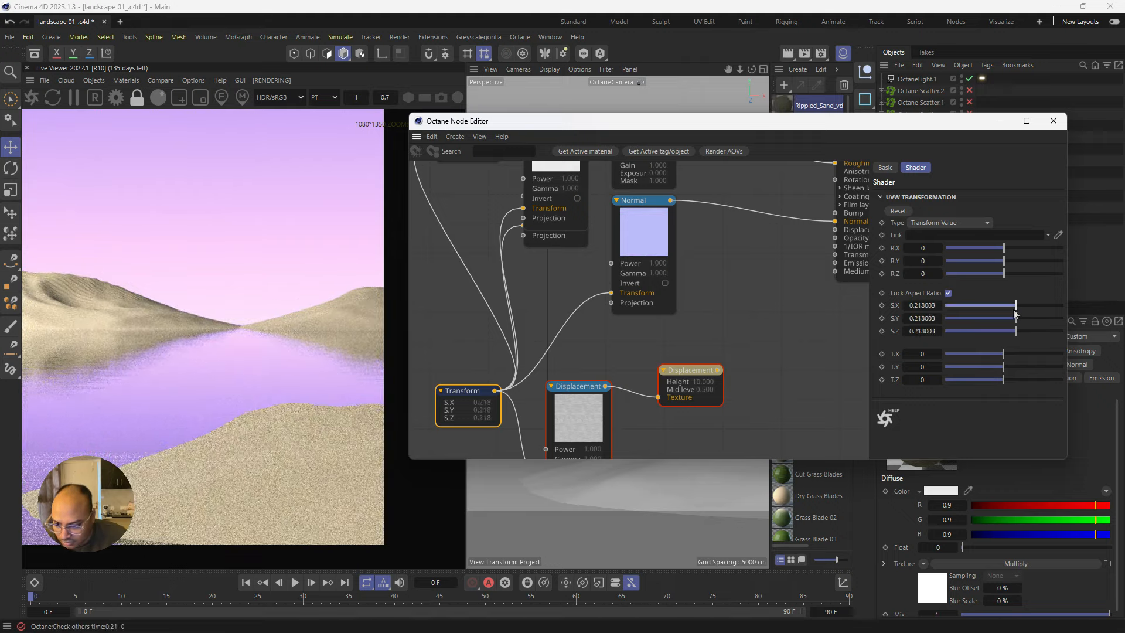
{"action": "scroll", "coordinate": [94, 287], "scroll_direction": "up", "scroll_amount": 3}
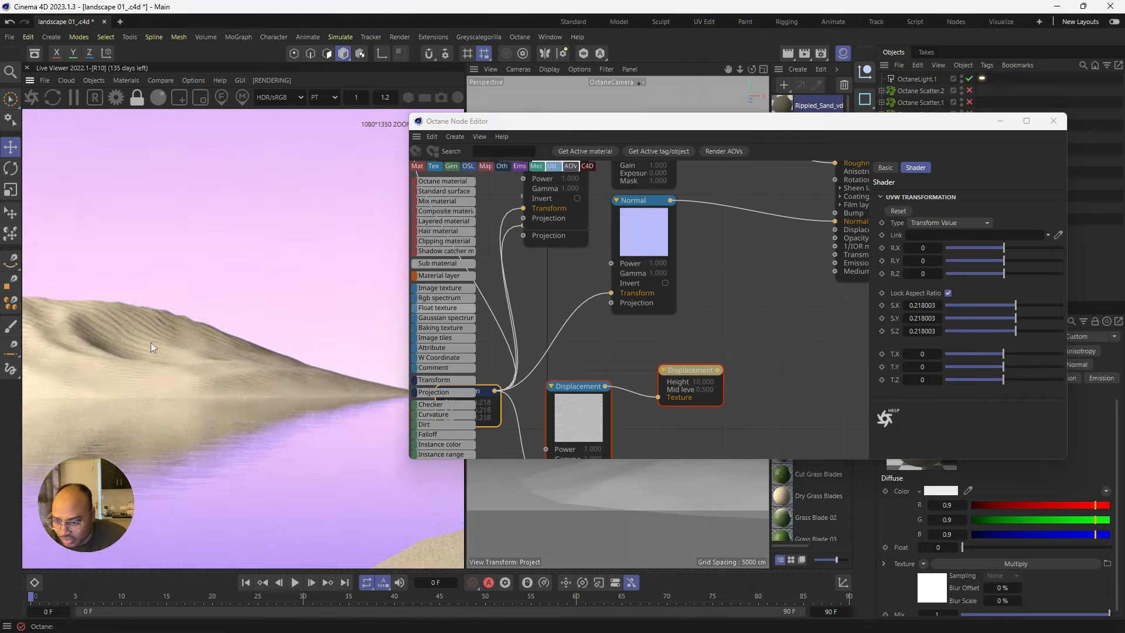
{"action": "left_click_drag", "start_coordinate": [150, 342], "coordinate": [315, 336]}
{"action": "scroll", "coordinate": [121, 276], "scroll_direction": "down", "scroll_amount": 4}
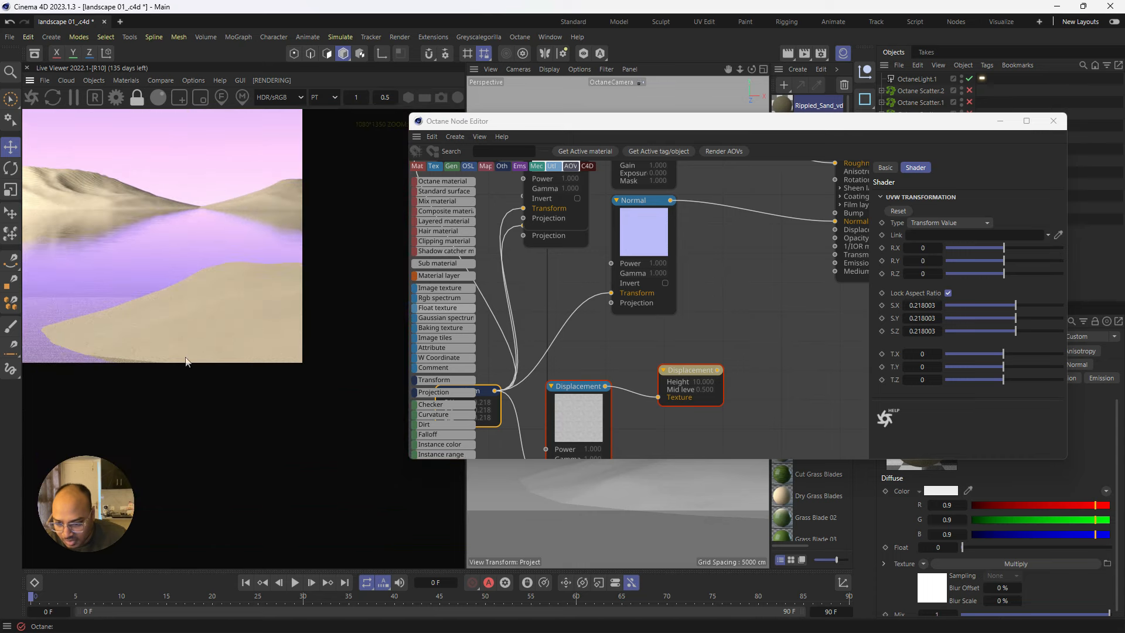
{"action": "left_click", "coordinate": [949, 317]}
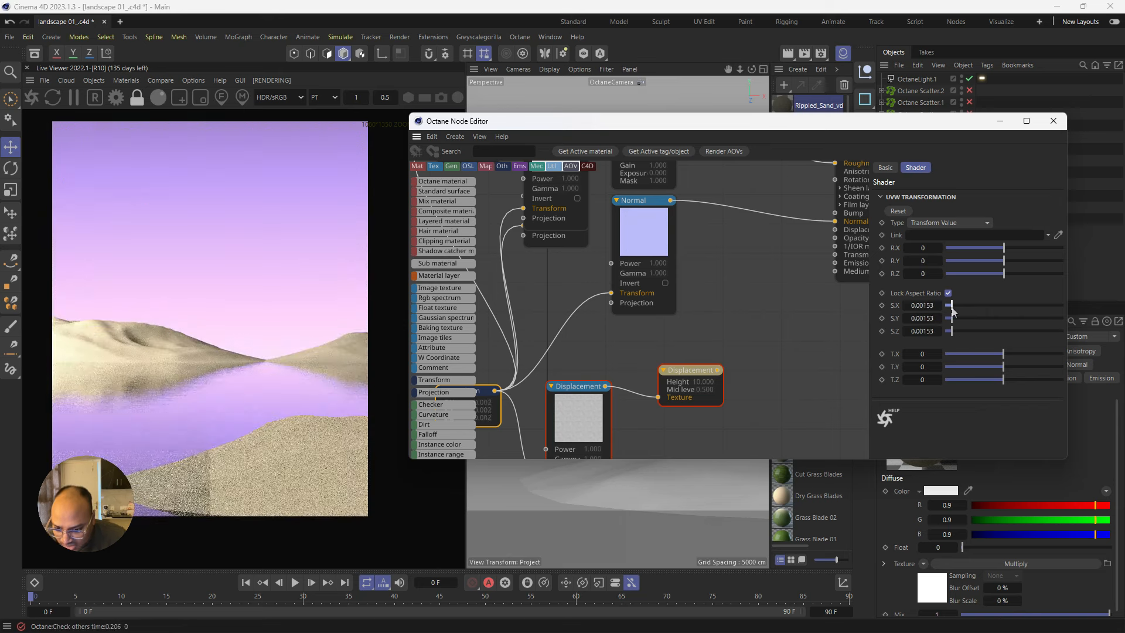
{"action": "left_click_drag", "start_coordinate": [952, 310], "coordinate": [1030, 312]}
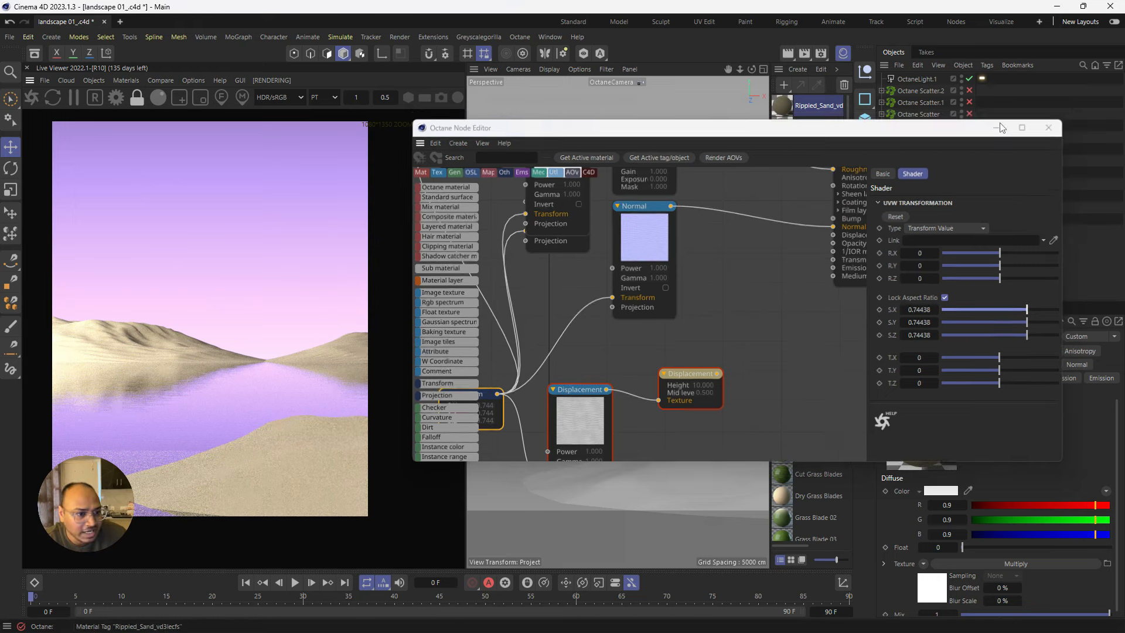
{"action": "left_click", "coordinate": [1053, 121]}
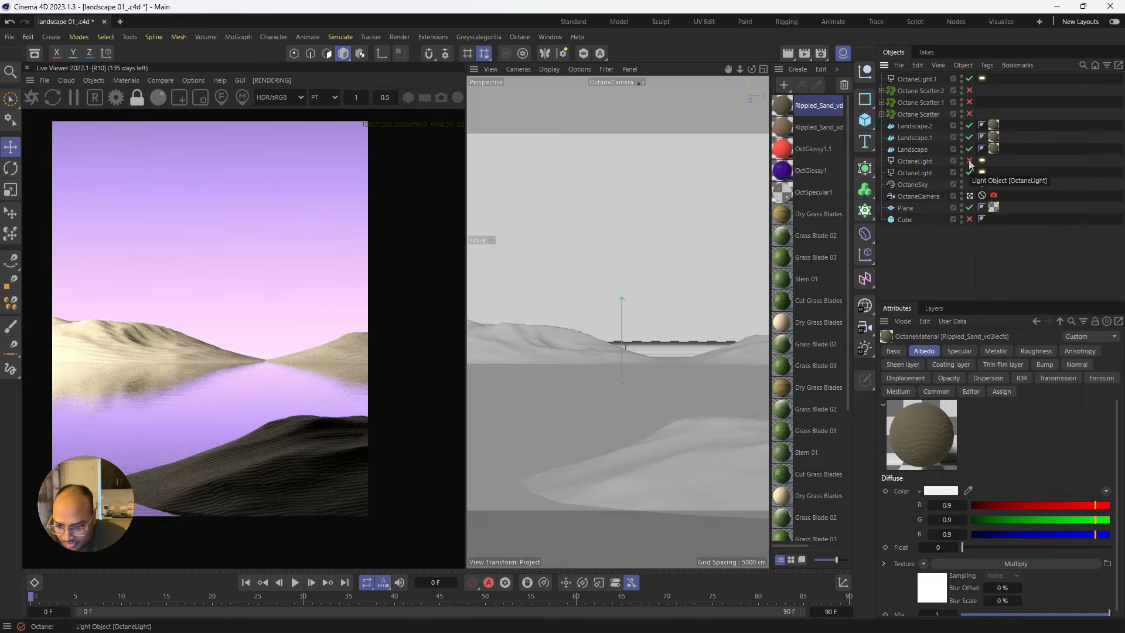
{"action": "right_click", "coordinate": [256, 467]}
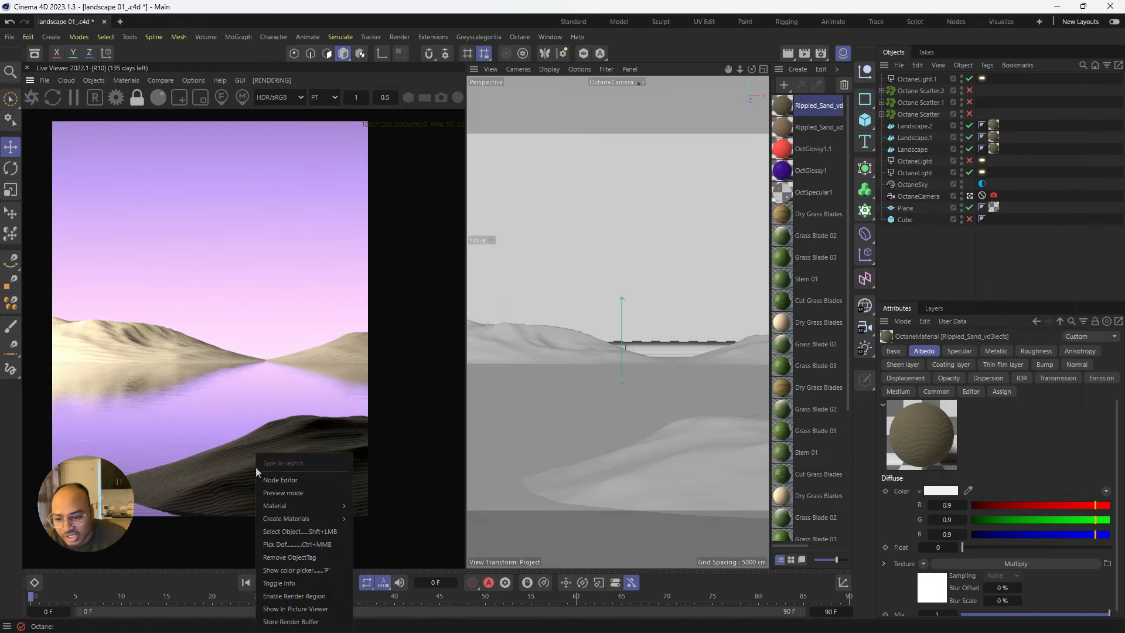
{"action": "left_click", "coordinate": [280, 487]}
{"action": "right_click", "coordinate": [275, 463]}
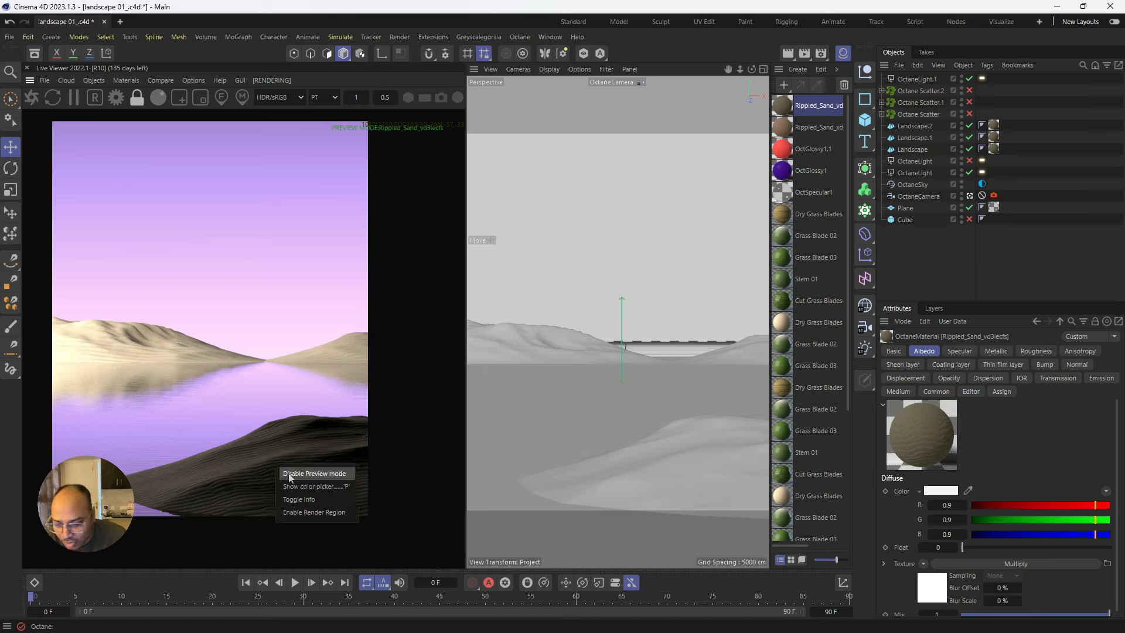
{"action": "left_click", "coordinate": [269, 452]}
{"action": "right_click", "coordinate": [196, 328]}
{"action": "left_click", "coordinate": [223, 358]}
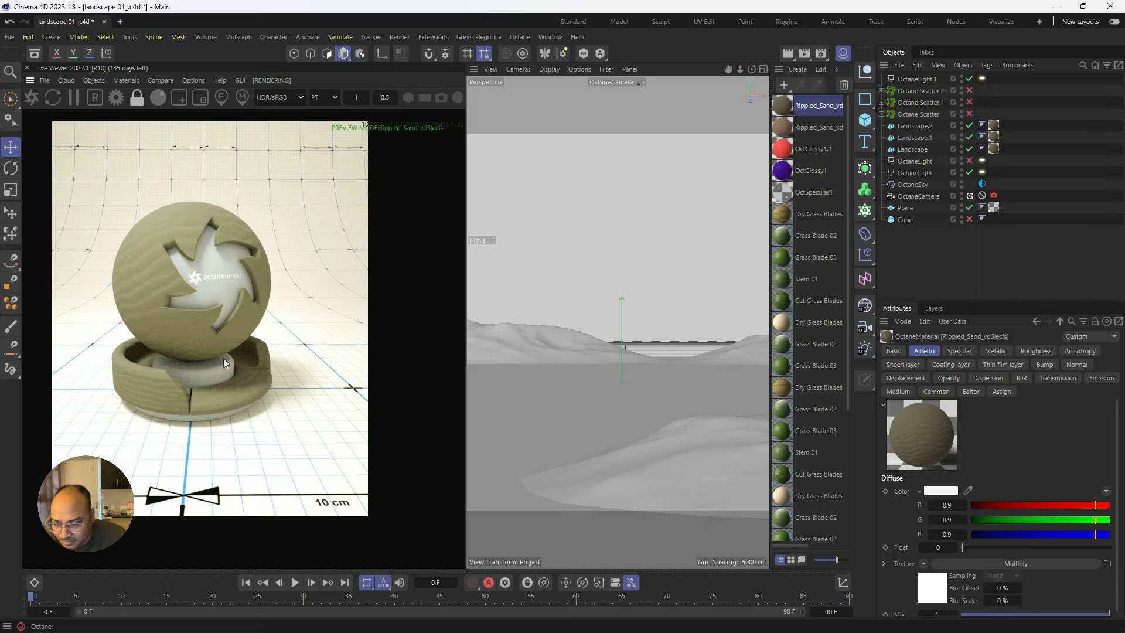
{"action": "right_click", "coordinate": [325, 451]}
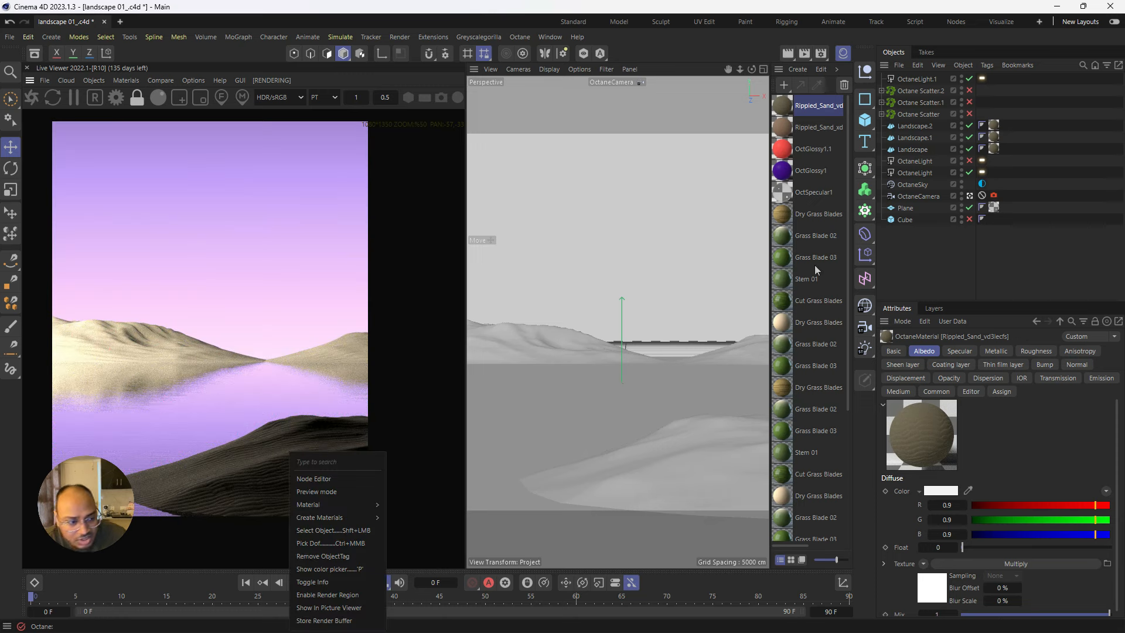
Step: Enable the upper of the two OctaneLight objects below Landscape and set its power to about 4.49
{"action": "left_click", "coordinate": [982, 161]}
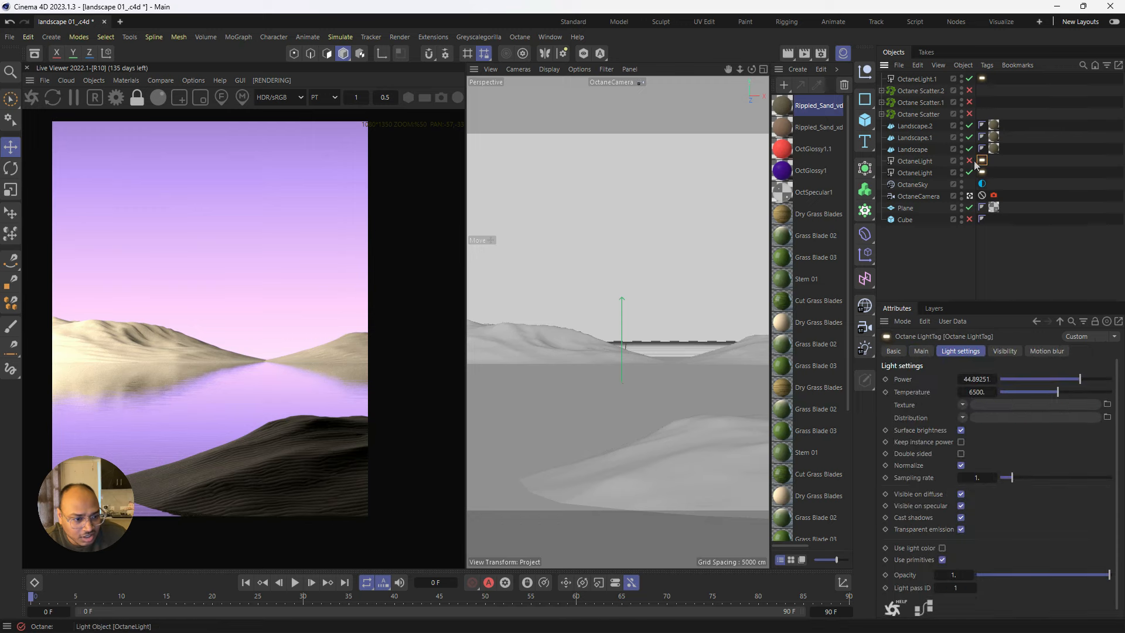
{"action": "left_click", "coordinate": [970, 160]}
{"action": "left_click_drag", "start_coordinate": [1078, 379], "coordinate": [1078, 379]}
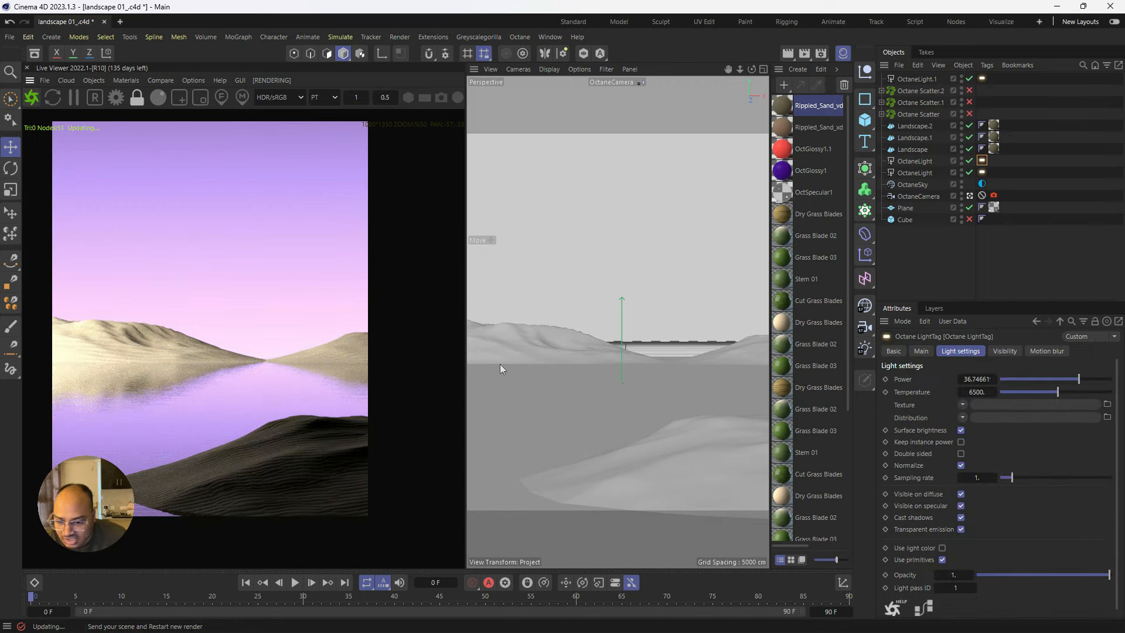
{"action": "left_click", "coordinate": [1064, 380]}
{"action": "left_click_drag", "start_coordinate": [1065, 380], "coordinate": [1065, 380]}
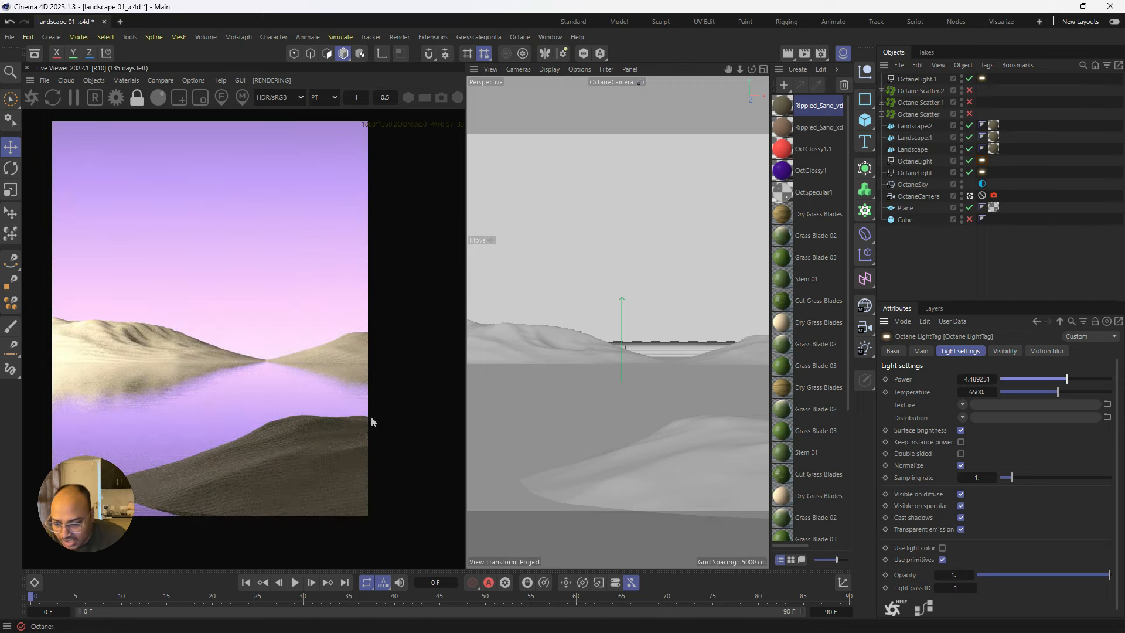
Step: Enable Octane Scatter.2, Octane Scatter.1 and Octane Scatter and restart the live render with the grass
{"action": "scroll", "coordinate": [307, 466], "scroll_direction": "up", "scroll_amount": 1}
{"action": "scroll", "coordinate": [306, 467], "scroll_direction": "down", "scroll_amount": 1}
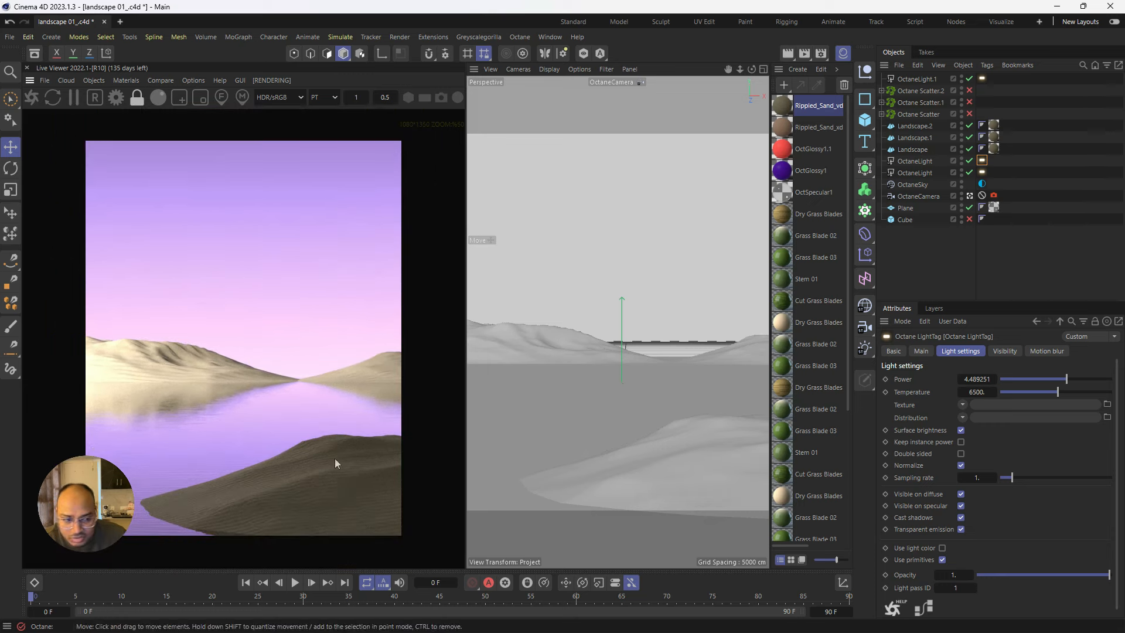
{"action": "left_click_drag", "start_coordinate": [969, 91], "coordinate": [969, 113]}
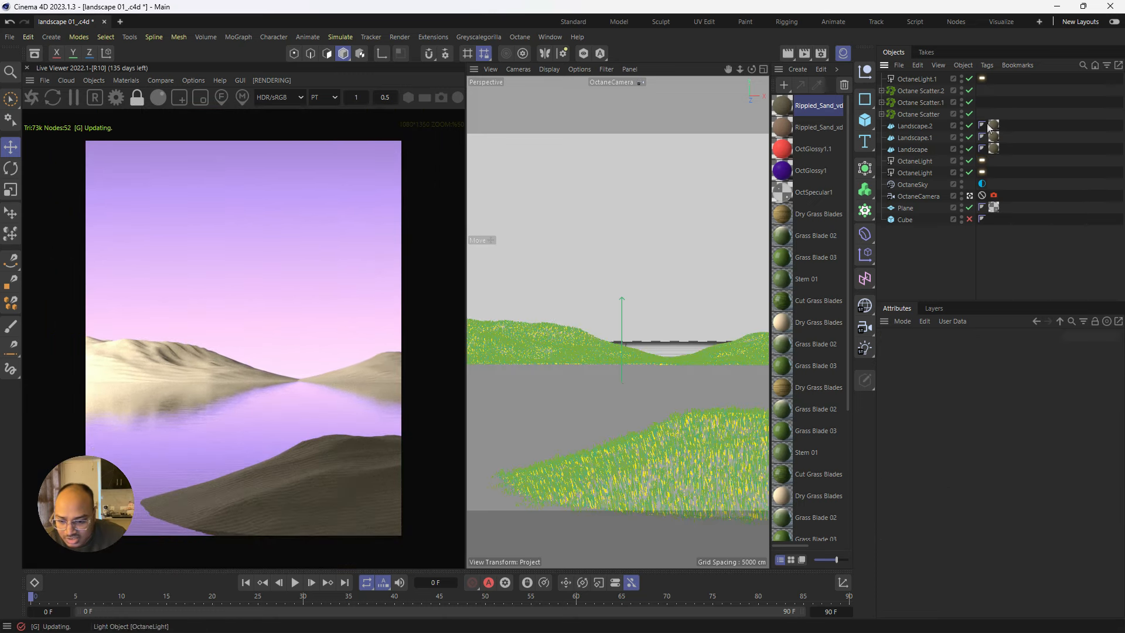
{"action": "left_click", "coordinate": [32, 99]}
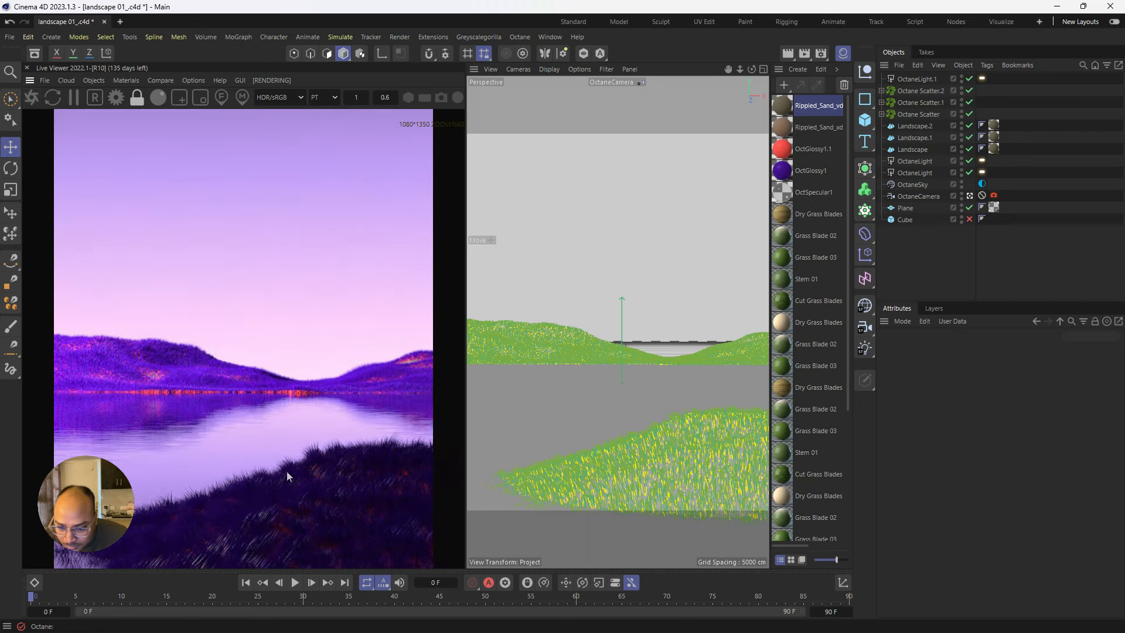
Step: Raise the power of the OctaneLight directly below Landscape to about 90.47 to brighten the foreground grass
{"action": "left_click", "coordinate": [982, 172]}
{"action": "left_click", "coordinate": [982, 160]}
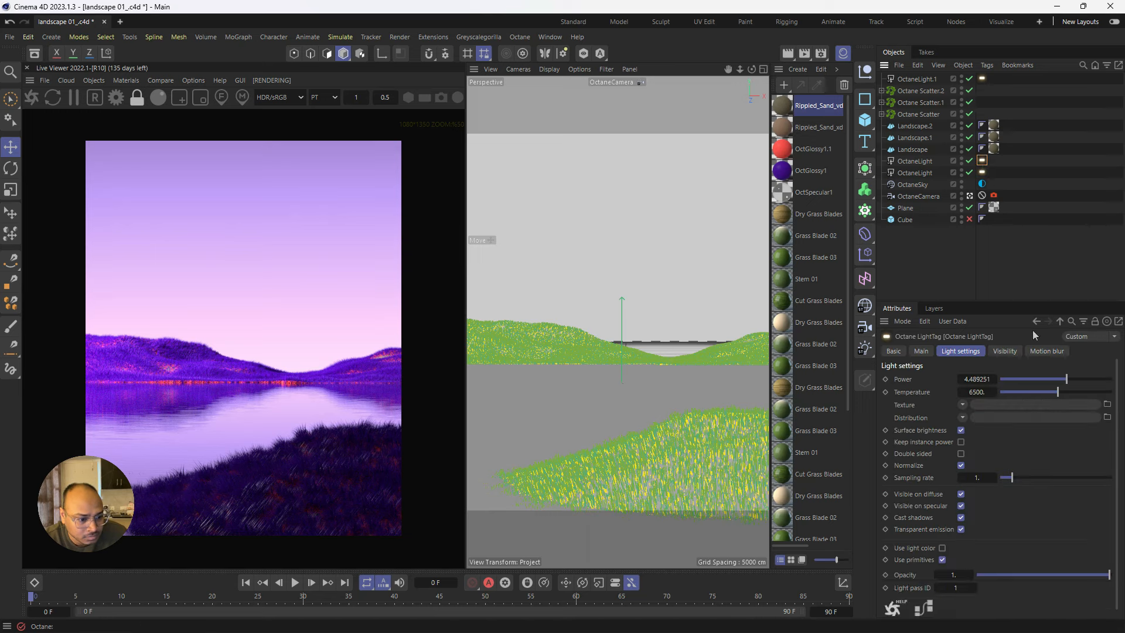
{"action": "mouse_move", "coordinate": [1064, 379]}
{"action": "left_mouse_down"}
{"action": "mouse_move", "coordinate": [1098, 384]}
{"action": "mouse_move", "coordinate": [1076, 388]}
{"action": "left_mouse_up"}
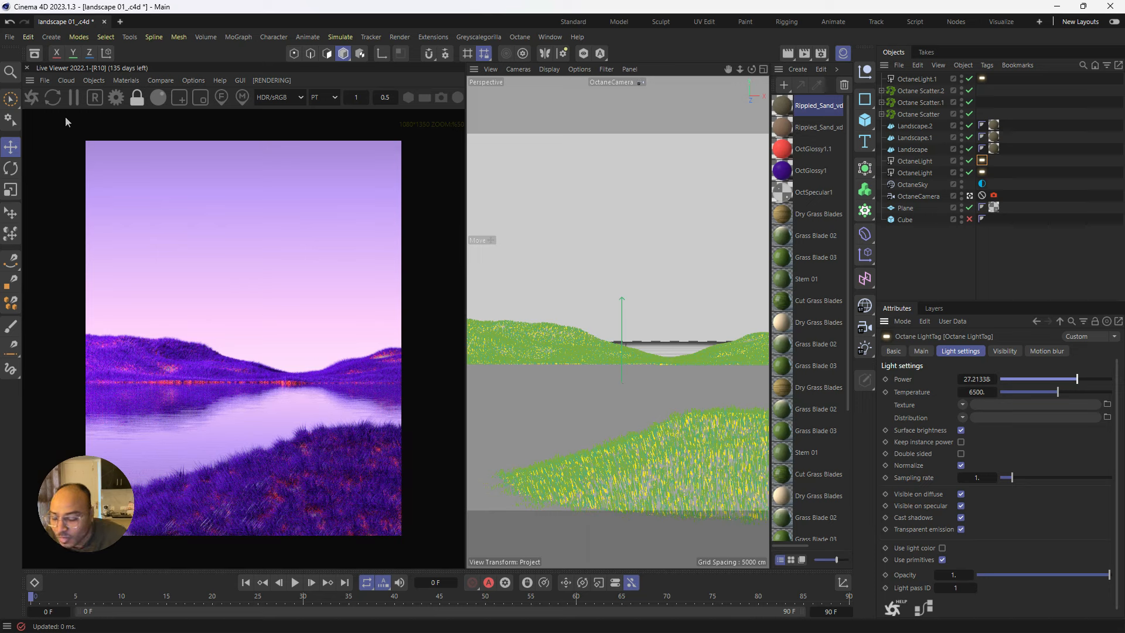
{"action": "left_click", "coordinate": [32, 97]}
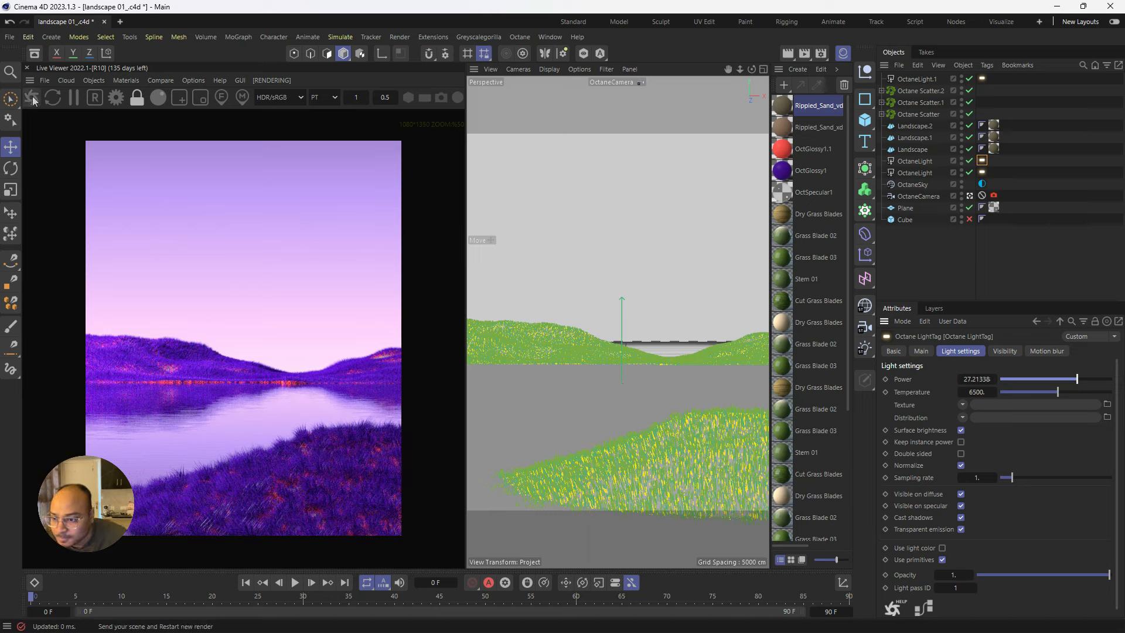
{"action": "left_click", "coordinate": [1078, 379]}
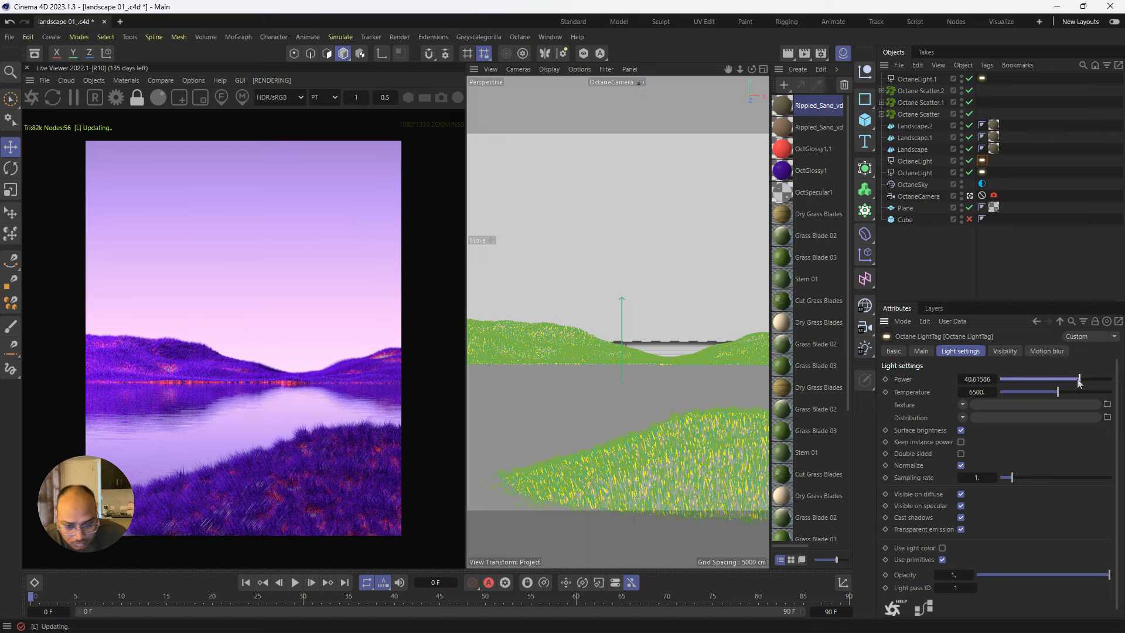
{"action": "left_click_drag", "start_coordinate": [1080, 380], "coordinate": [1084, 380]}
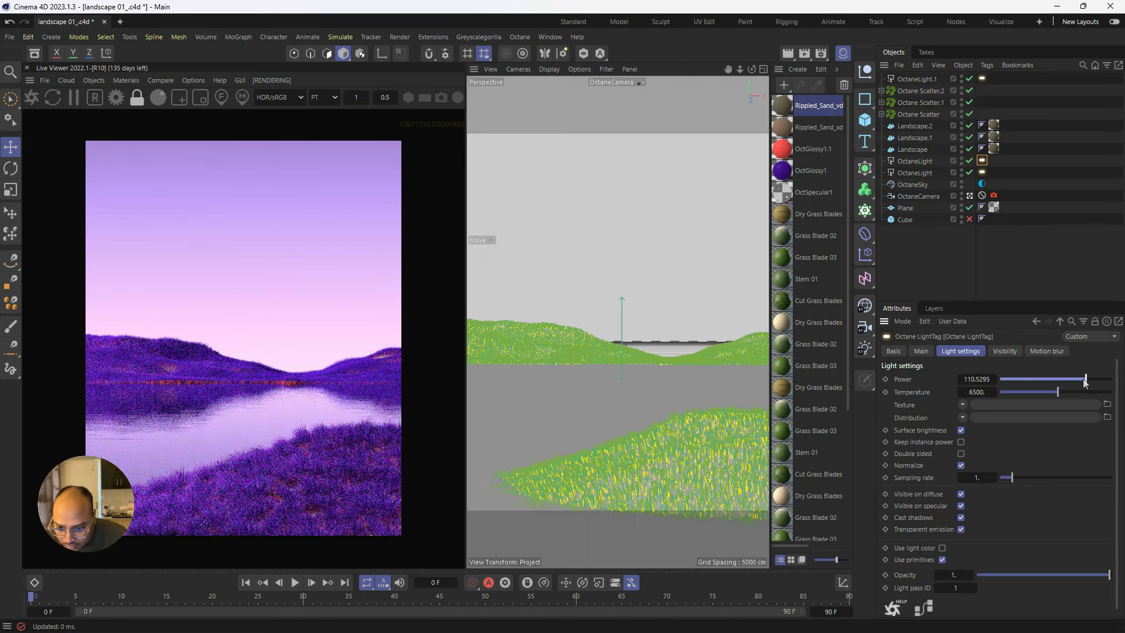
{"action": "left_click_drag", "start_coordinate": [1082, 381], "coordinate": [1079, 381]}
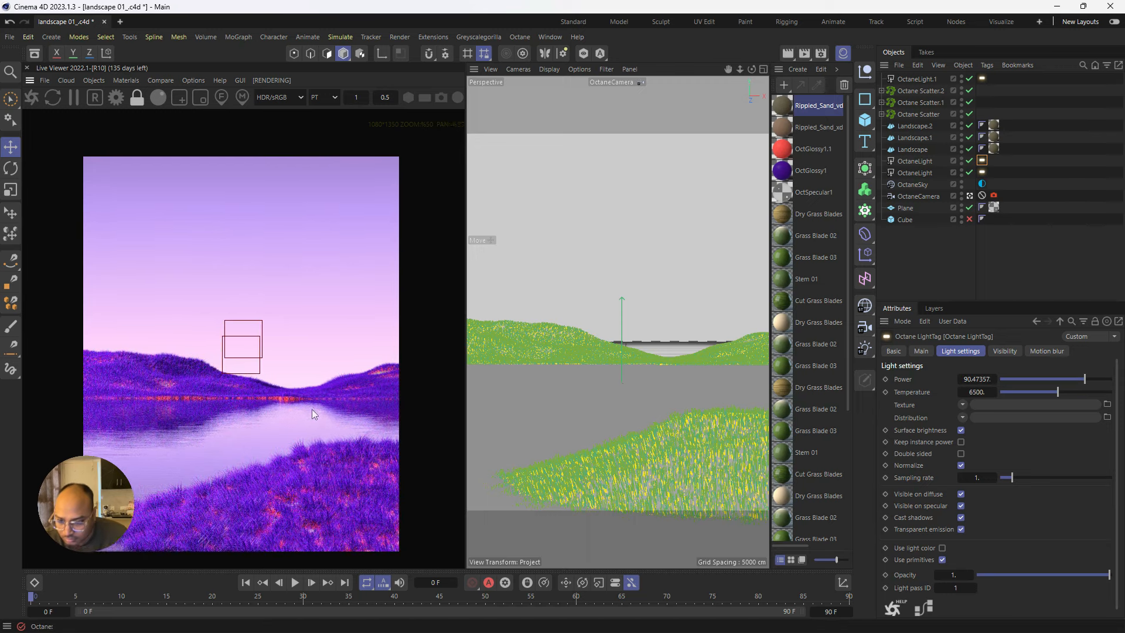
Step: Save the landscape scene and clear the object selection
{"action": "scroll", "coordinate": [309, 406], "scroll_direction": "down", "scroll_amount": 2}
{"action": "scroll", "coordinate": [286, 416], "scroll_direction": "up", "scroll_amount": 3}
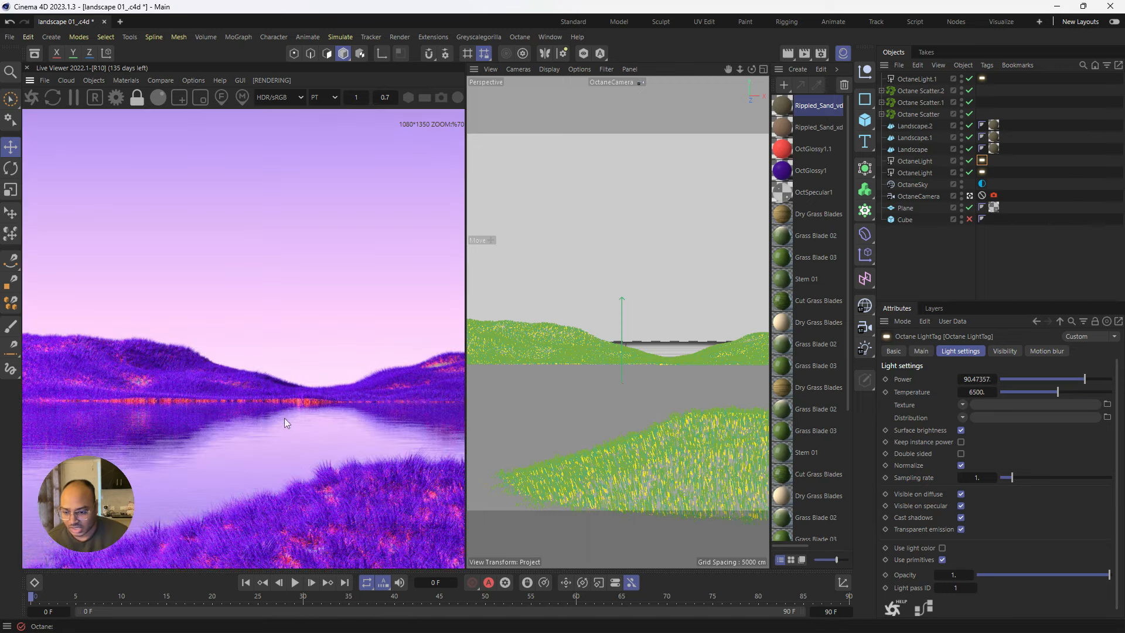
{"action": "key", "text": "ctrl+s"}
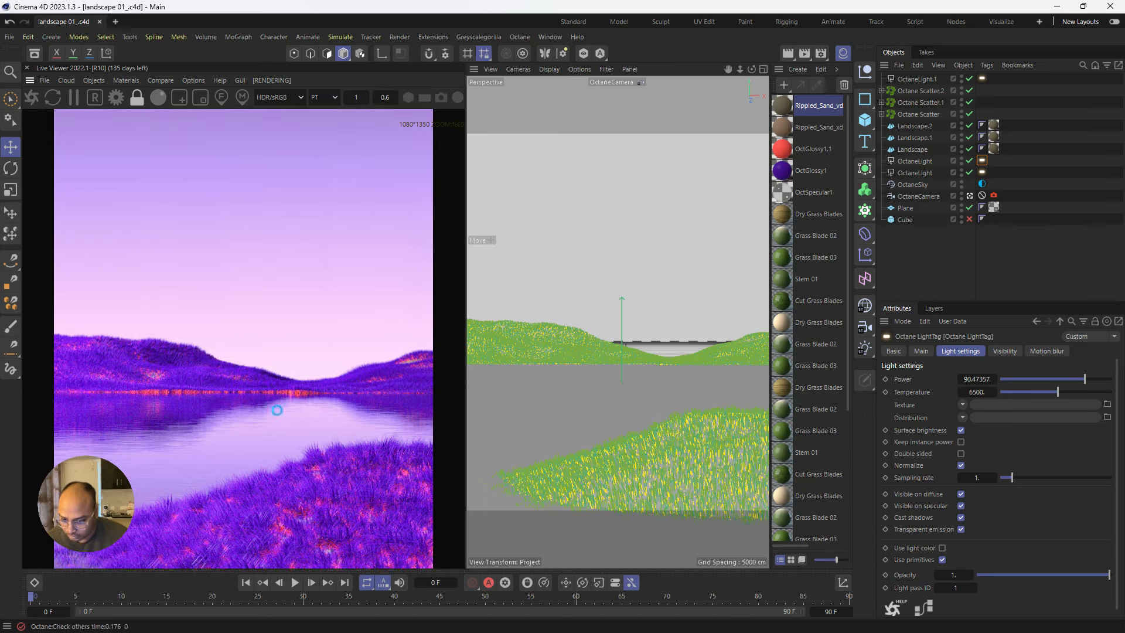
{"action": "left_click", "coordinate": [1017, 138]}
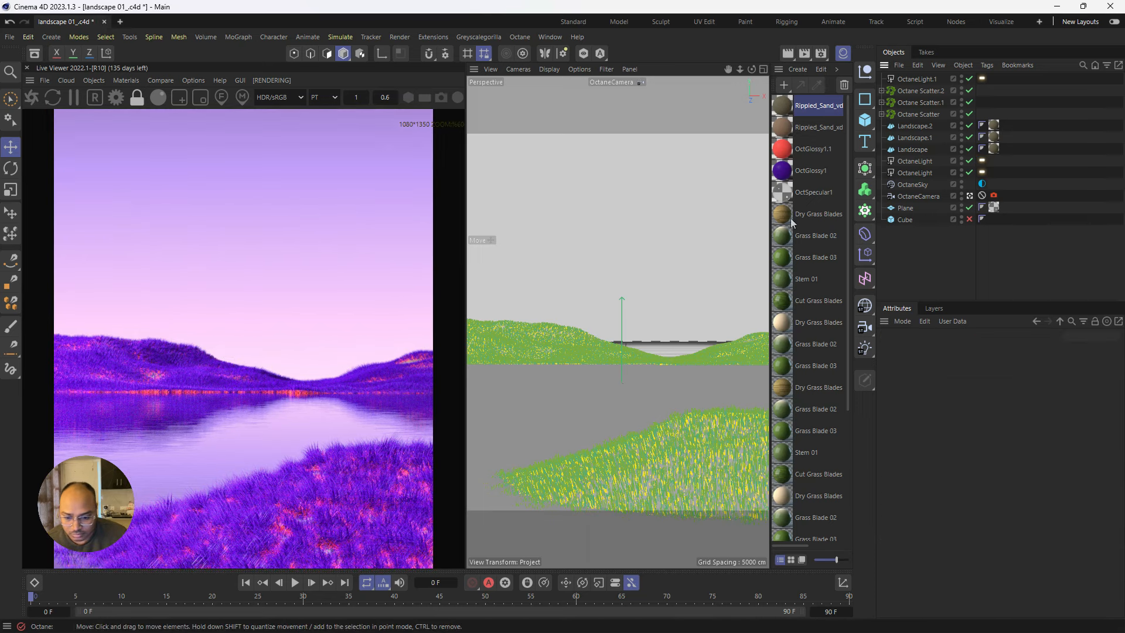
{"action": "scroll", "coordinate": [229, 364], "scroll_direction": "down", "scroll_amount": 1}
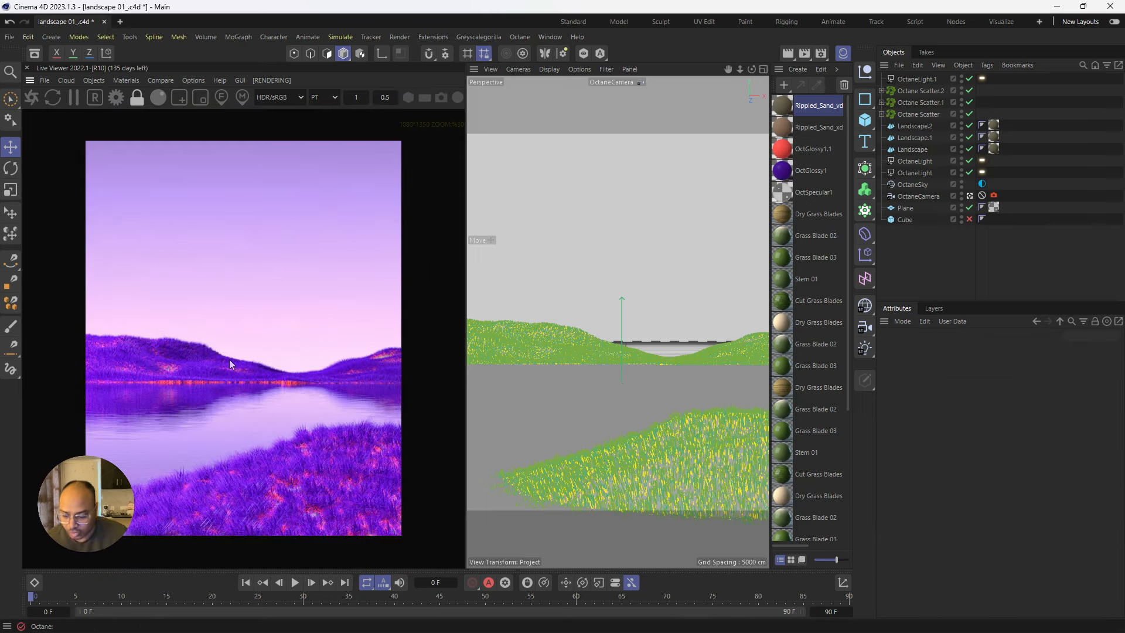
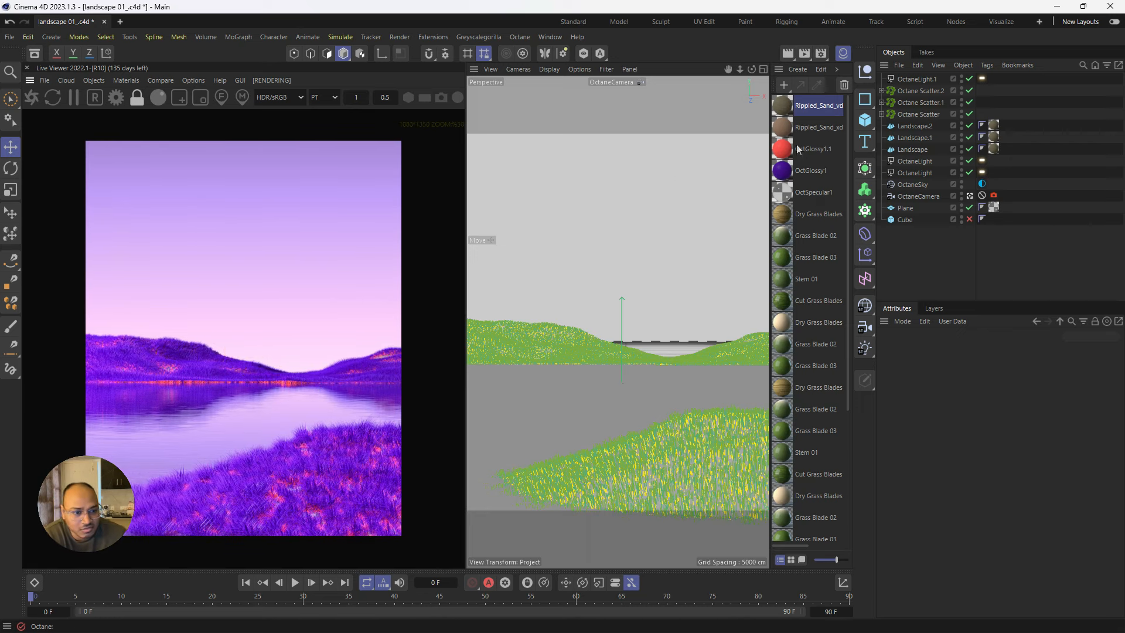
Step: Hide the material list, add a Sphere primitive and raise it above the water behind the foreground hill
{"action": "left_click", "coordinate": [844, 54]}
{"action": "left_click", "coordinate": [871, 119]}
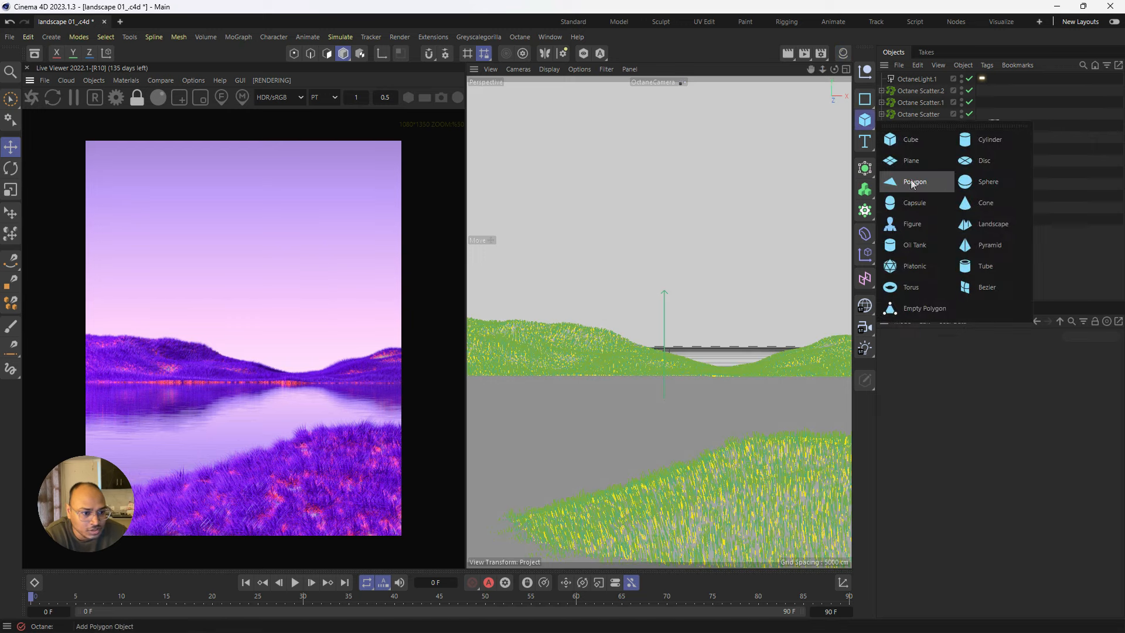
{"action": "left_click", "coordinate": [999, 182]}
{"action": "left_click_drag", "start_coordinate": [660, 355], "coordinate": [669, 287]}
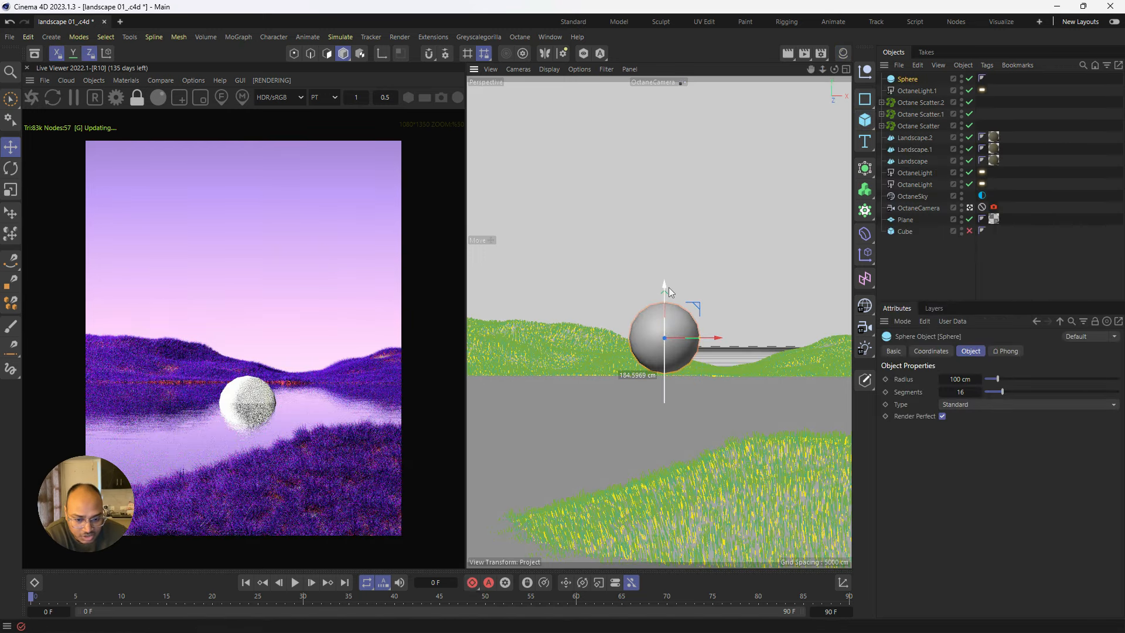
Step: Enlarge the sphere to a radius of about 209.8 cm, set 100 segments and raise it slightly higher above the water
{"action": "left_click_drag", "start_coordinate": [699, 338], "coordinate": [739, 362]}
{"action": "left_click_drag", "start_coordinate": [1002, 392], "coordinate": [1118, 392]}
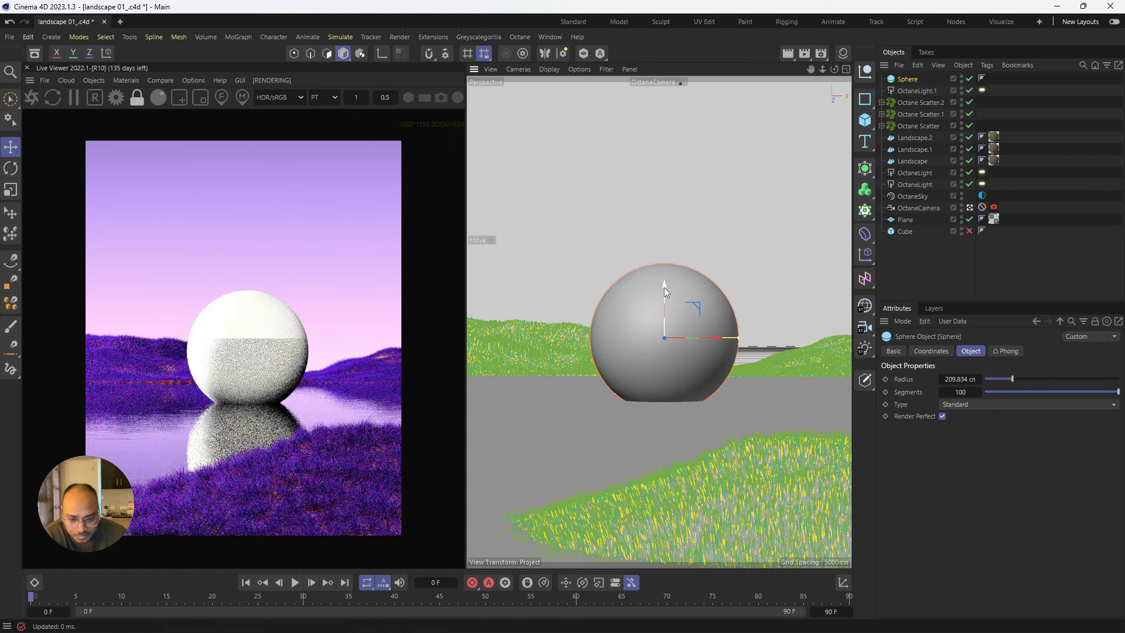
{"action": "left_click_drag", "start_coordinate": [664, 287], "coordinate": [667, 273]}
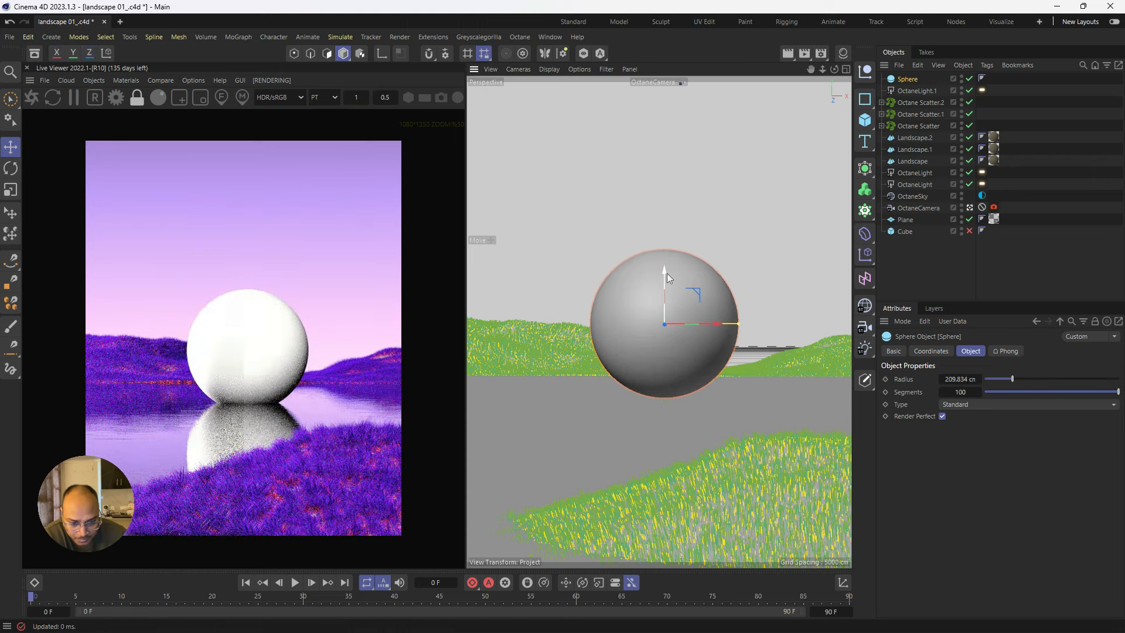
Step: Create an Octane Diffuse material and show the material list beside the viewport
{"action": "left_click", "coordinate": [68, 82]}
{"action": "mouse_move", "coordinate": [126, 84]}
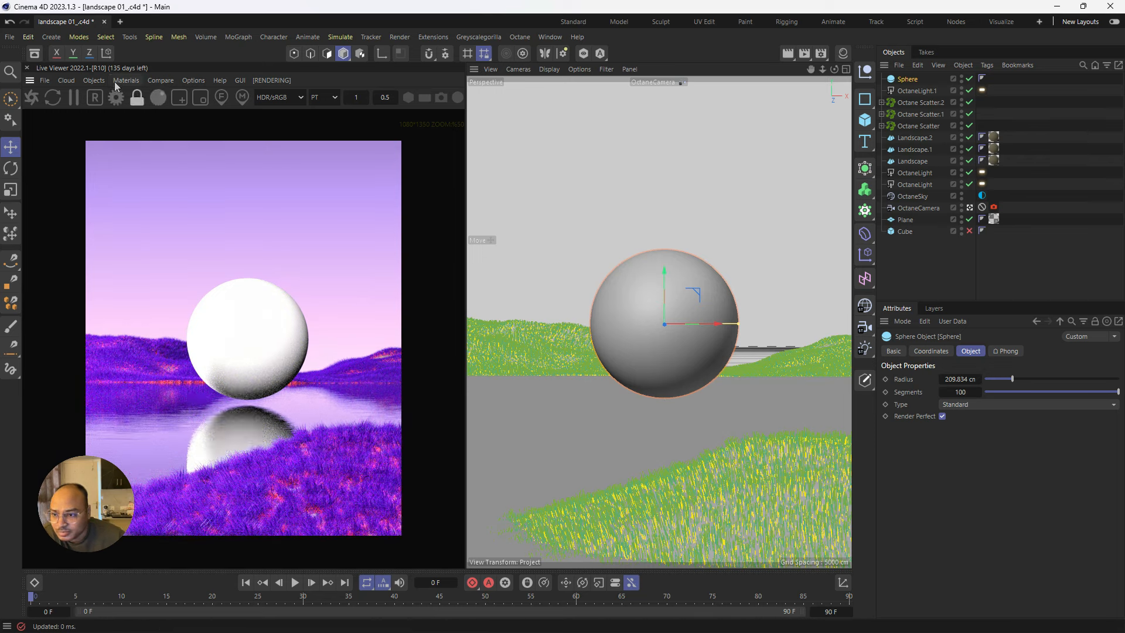
{"action": "mouse_move", "coordinate": [148, 141]}
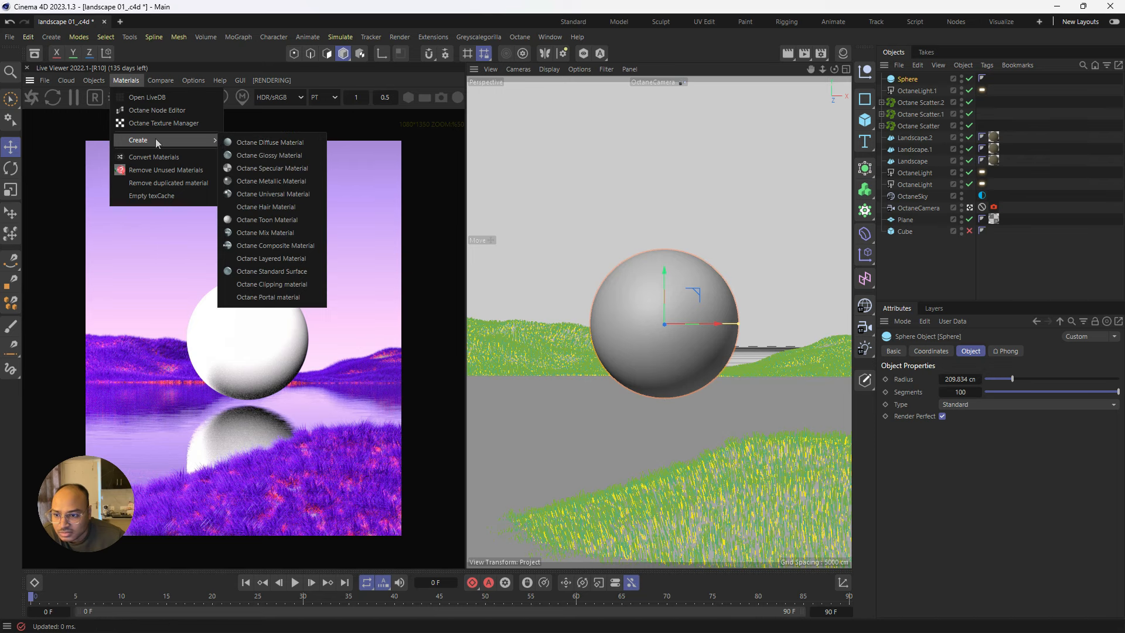
{"action": "left_click", "coordinate": [287, 143]}
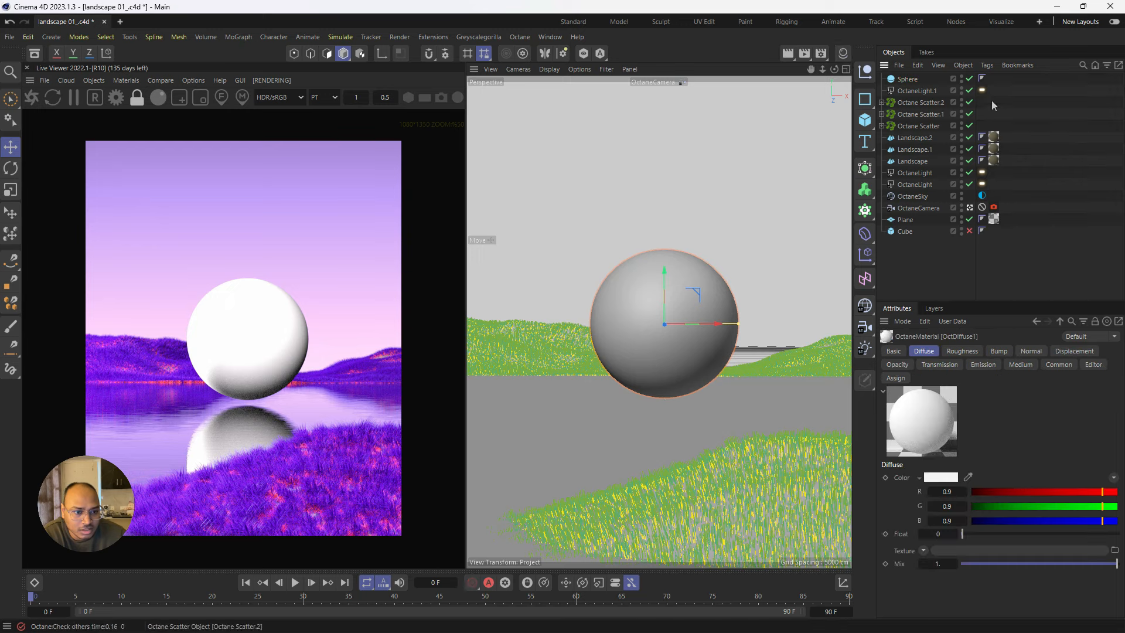
{"action": "left_click", "coordinate": [822, 53]}
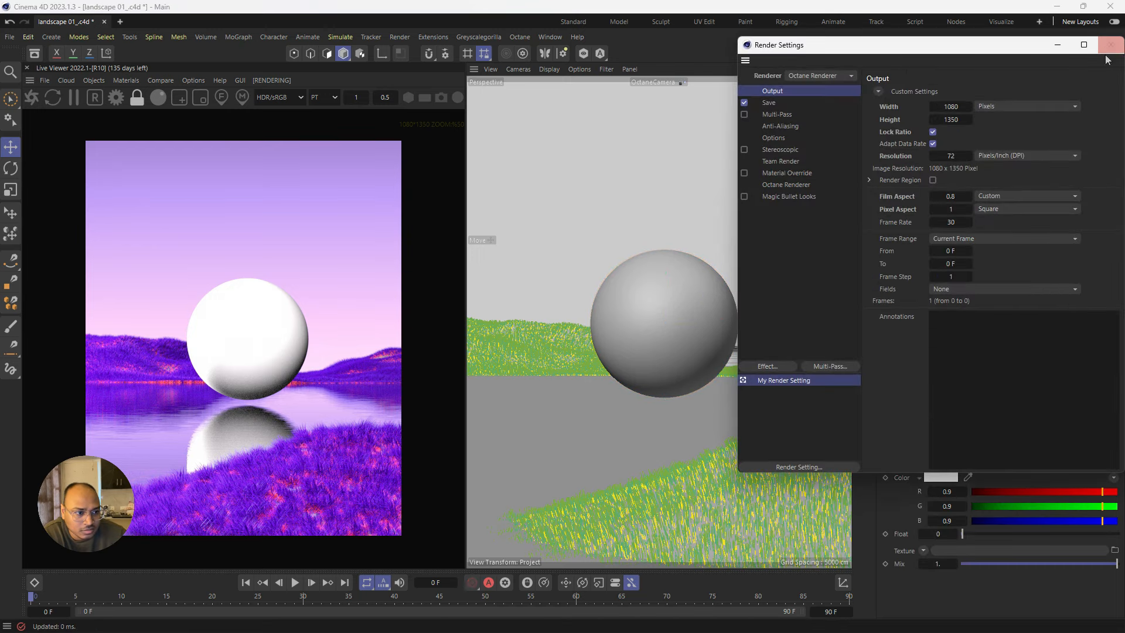
{"action": "left_click", "coordinate": [1108, 53]}
{"action": "left_click", "coordinate": [840, 53]}
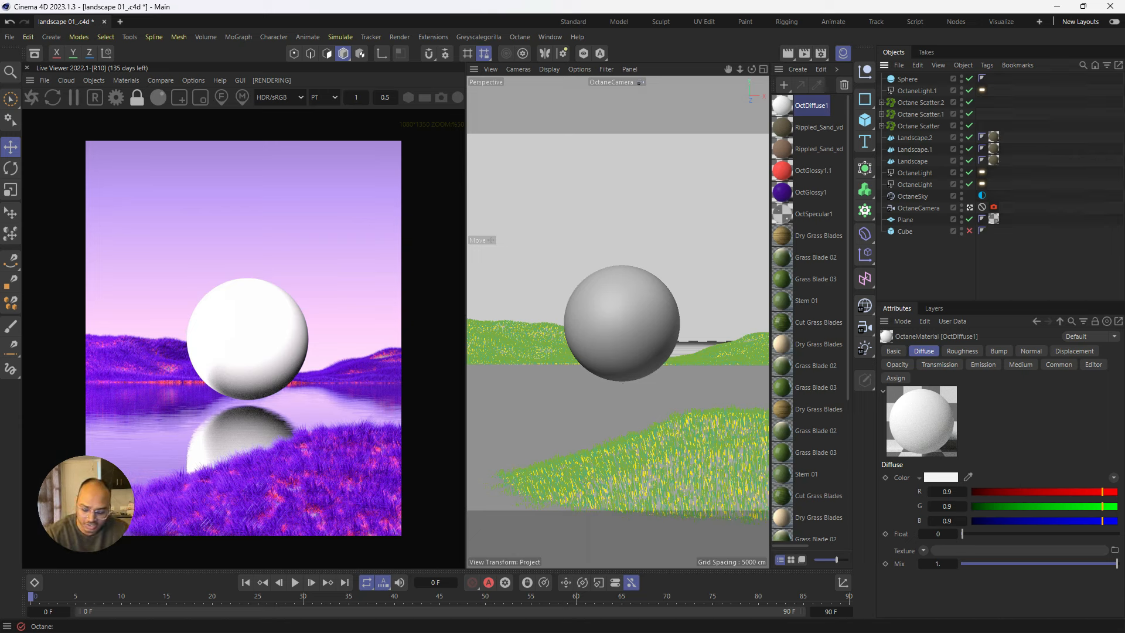
Step: Switch to Quixel Bridge and download the Eroded Sandstone Cliff surface at 2K Resolution
{"action": "key", "text": "super"}
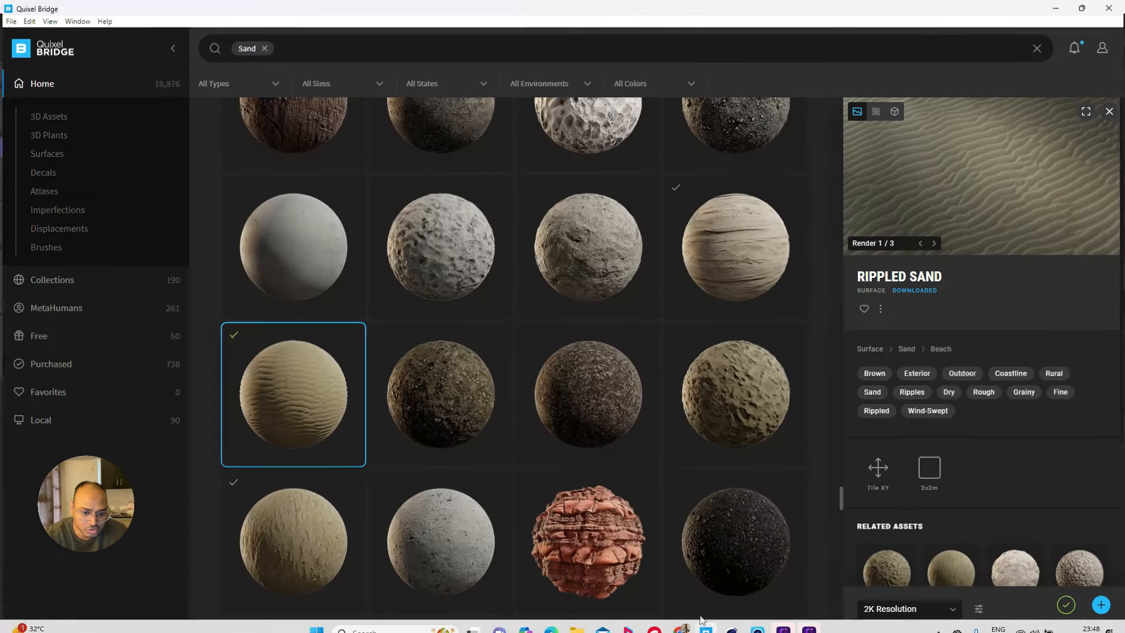
{"action": "left_click", "coordinate": [706, 618]}
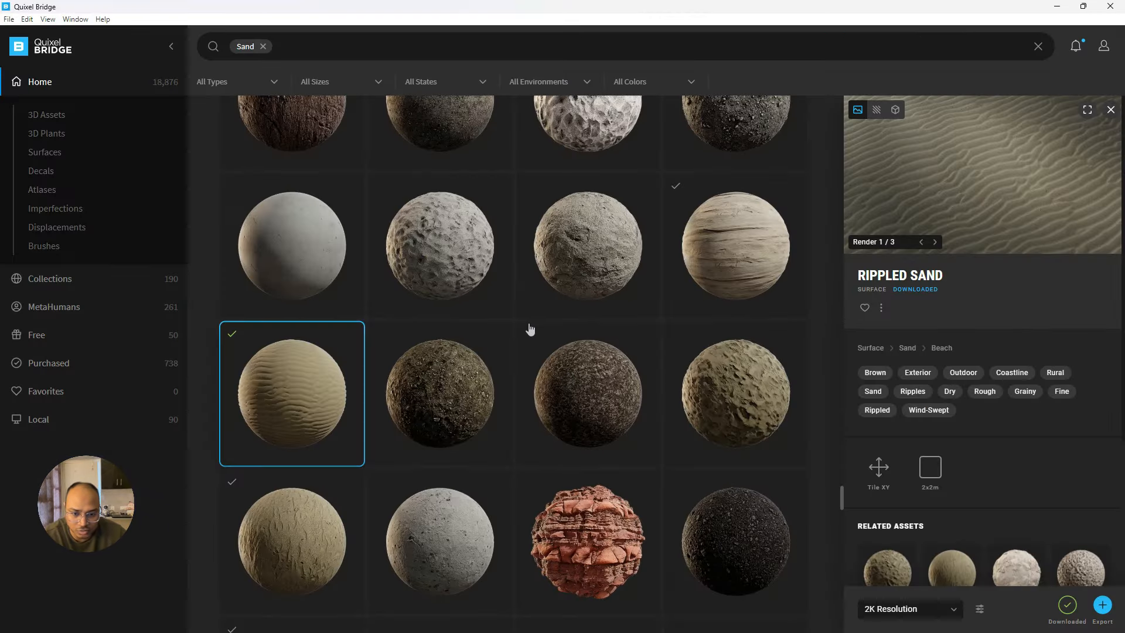
{"action": "left_click", "coordinate": [610, 269]}
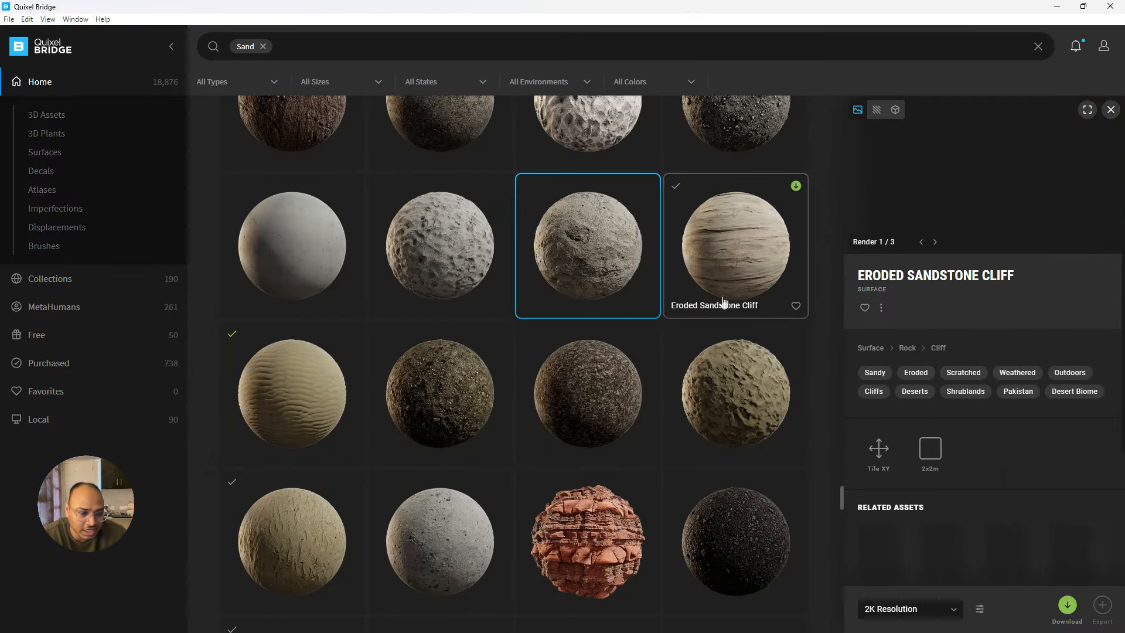
{"action": "left_click", "coordinate": [1068, 607]}
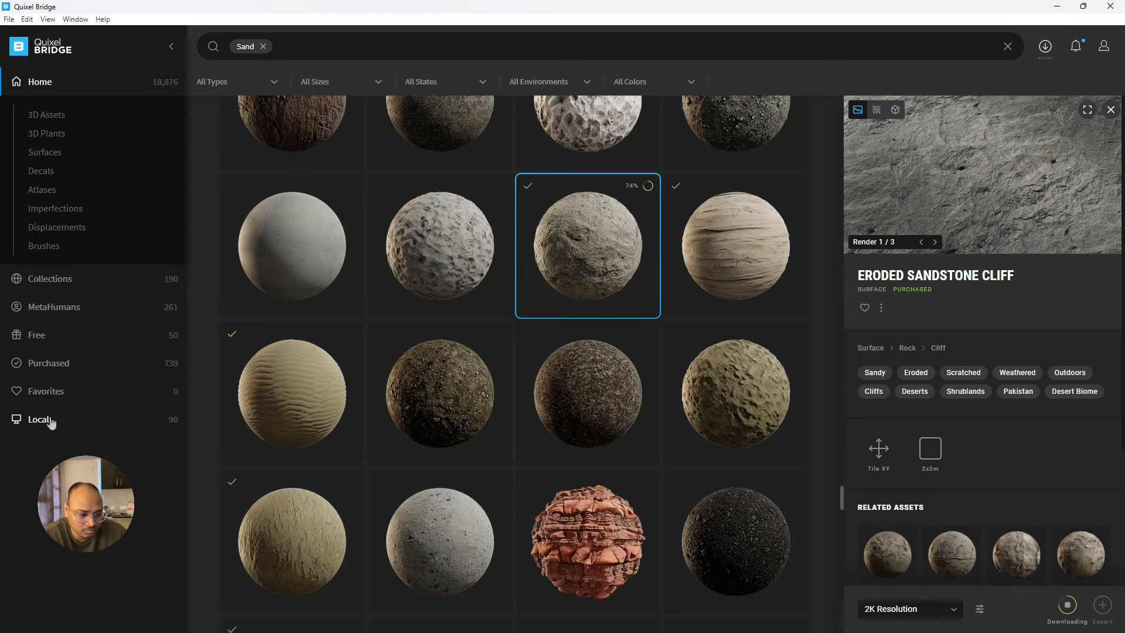
Step: Export the downloaded Eroded Sandstone Cliff surface from the local library to Cinema 4D and apply its material to the sphere
{"action": "left_click", "coordinate": [39, 419]}
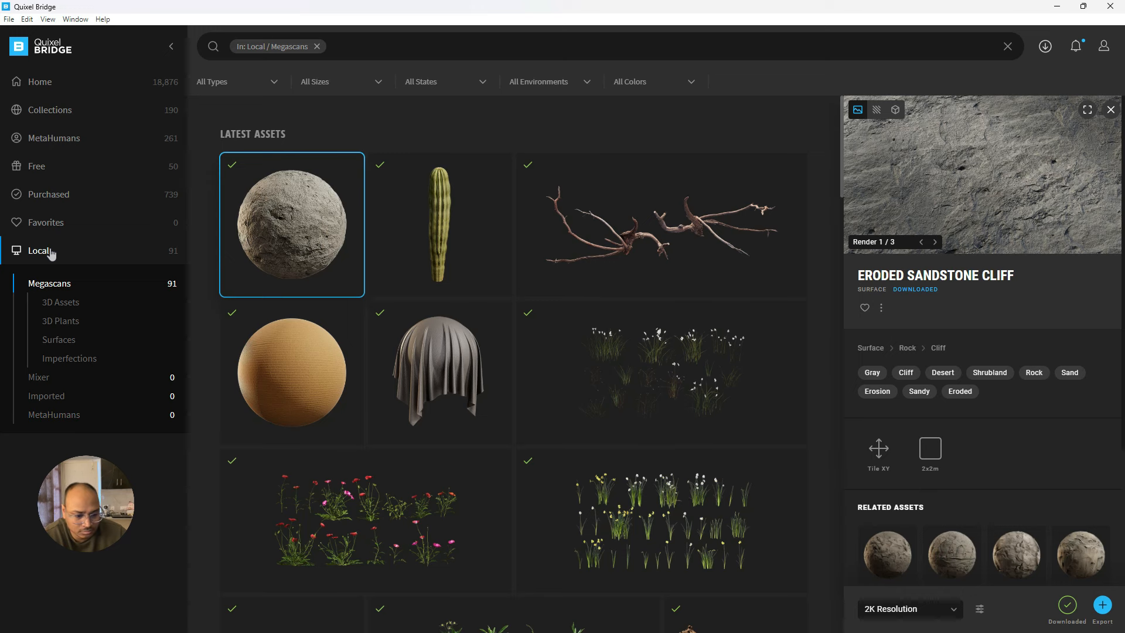
{"action": "left_click", "coordinate": [1105, 609]}
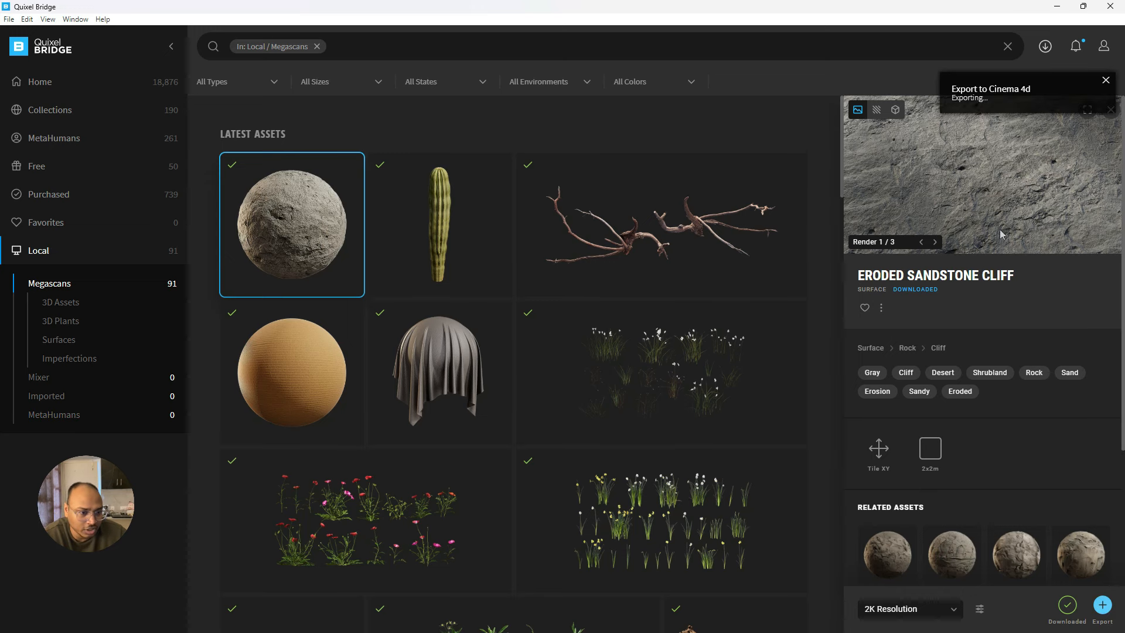
{"action": "left_click", "coordinate": [1057, 8]}
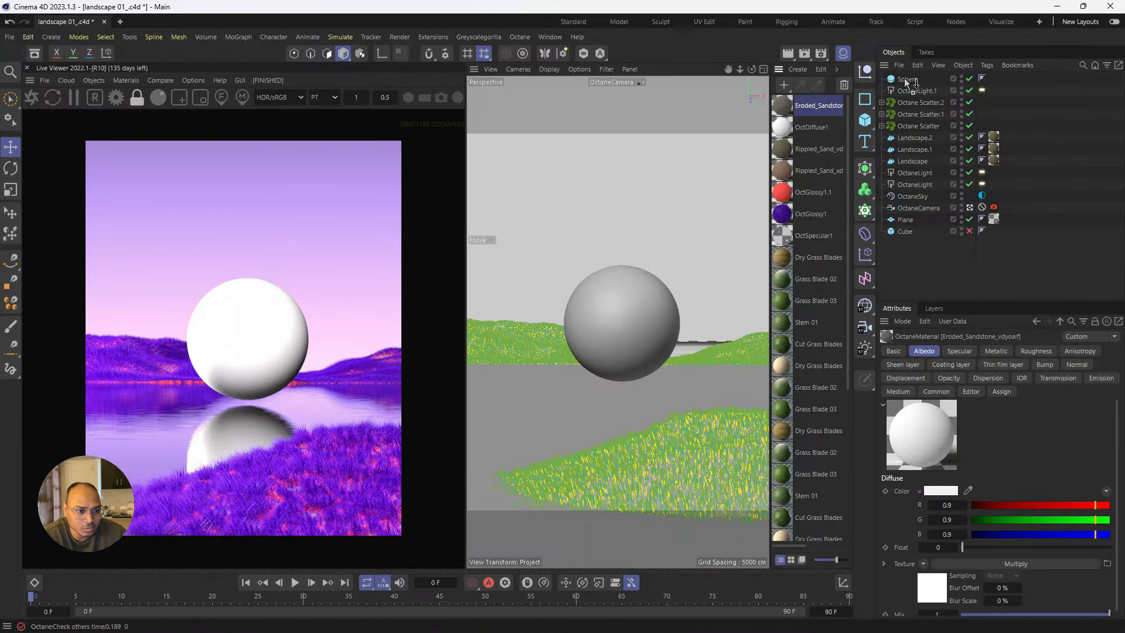
{"action": "left_click_drag", "start_coordinate": [907, 82], "coordinate": [907, 80]}
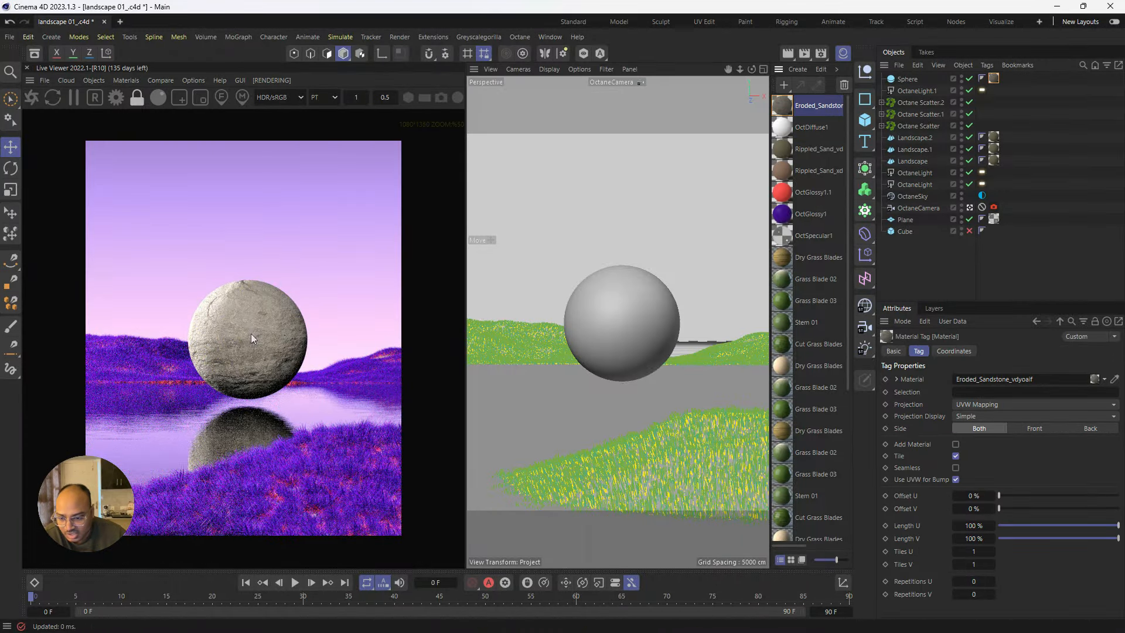
Step: Open the Eroded_Sandstone material in the Octane Node Editor, select all its nodes and auto-arrange them
{"action": "double_click", "coordinate": [782, 105]}
{"action": "left_click", "coordinate": [762, 201]}
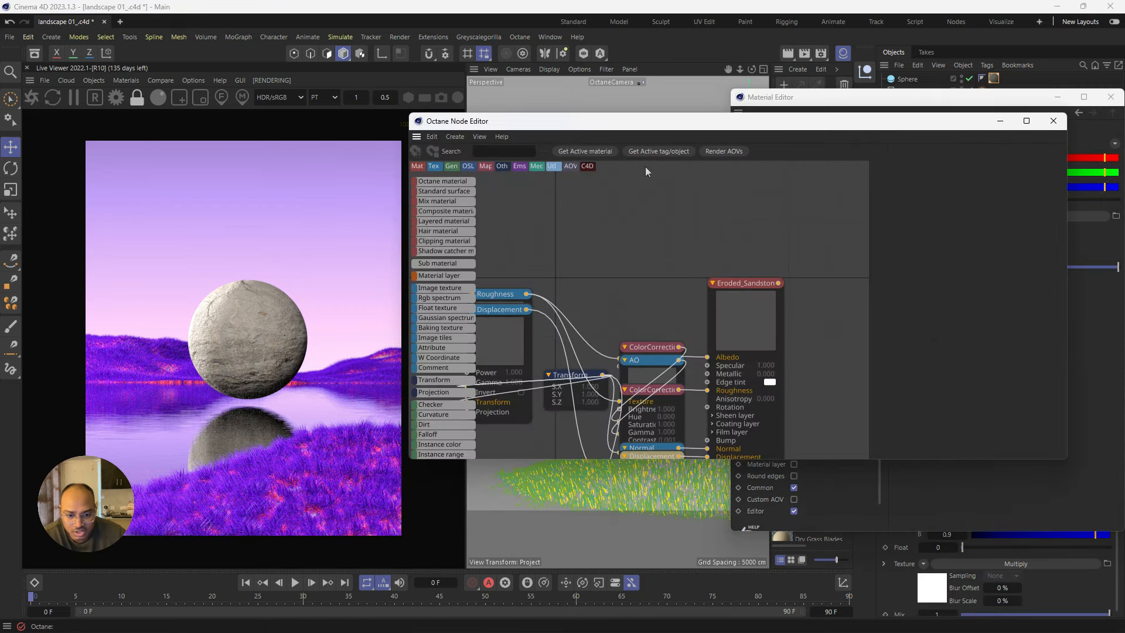
{"action": "scroll", "coordinate": [662, 234], "scroll_direction": "down", "scroll_amount": 6}
{"action": "left_click_drag", "start_coordinate": [594, 231], "coordinate": [785, 439]}
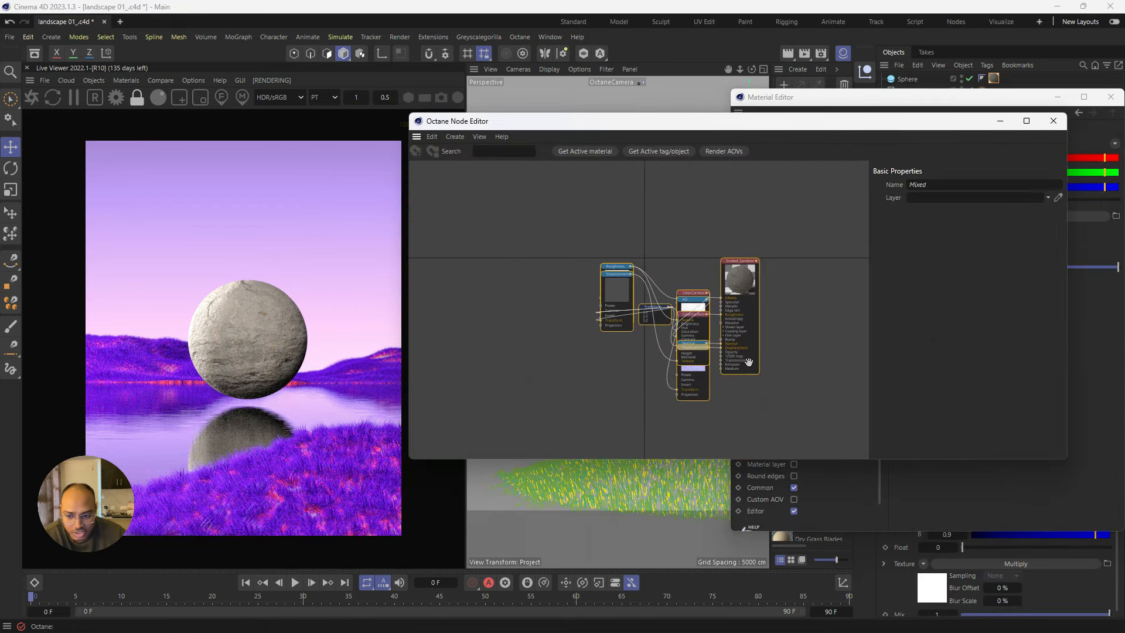
{"action": "right_click", "coordinate": [742, 278]}
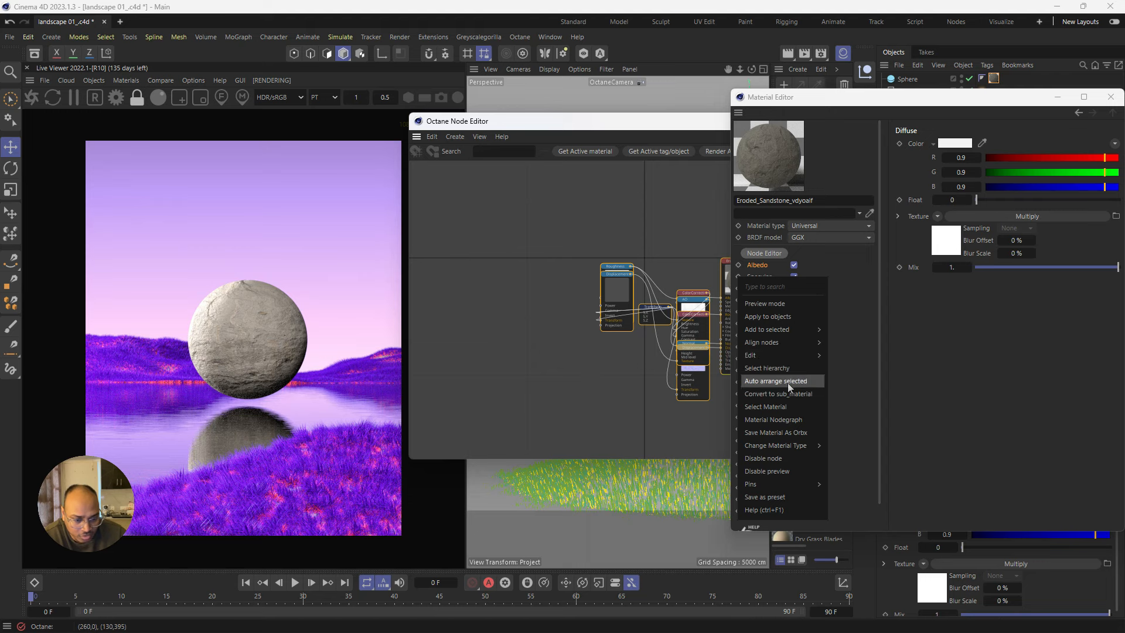
{"action": "left_click", "coordinate": [785, 381]}
{"action": "left_click", "coordinate": [757, 429]}
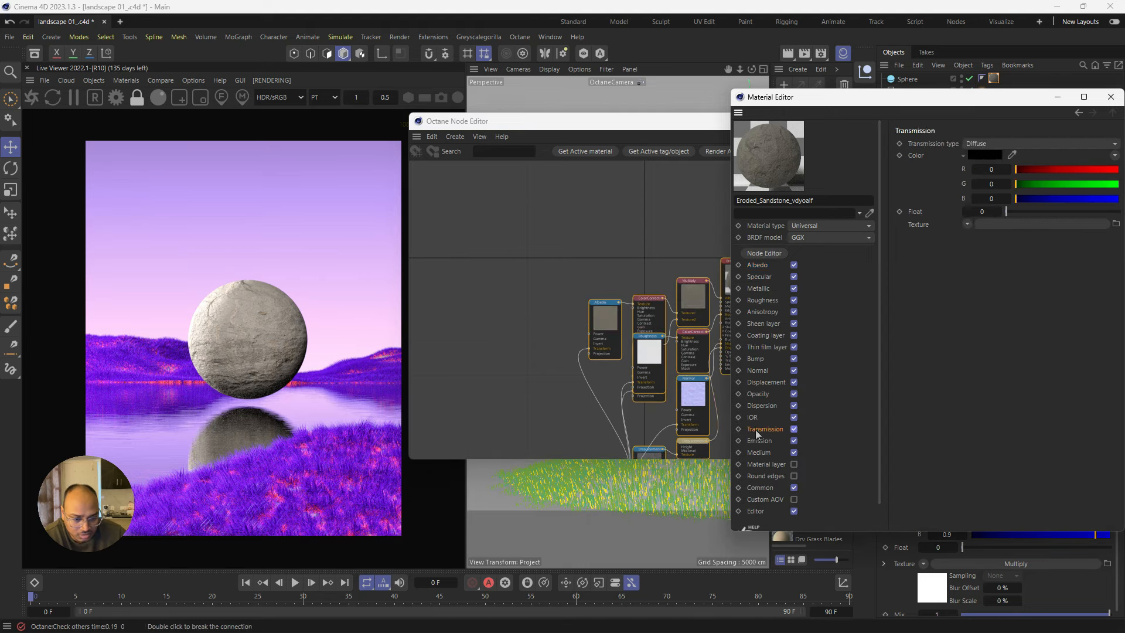
Step: Move the Eroded_Sandstone material node away from the texture nodes and disconnect the Displacement node from it
{"action": "left_click", "coordinate": [602, 432]}
{"action": "middle_click_drag", "start_coordinate": [730, 405], "coordinate": [645, 337]}
{"action": "left_click_drag", "start_coordinate": [665, 256], "coordinate": [765, 308]}
{"action": "left_click", "coordinate": [765, 307]}
{"action": "scroll", "coordinate": [719, 378], "scroll_direction": "up", "scroll_amount": 3}
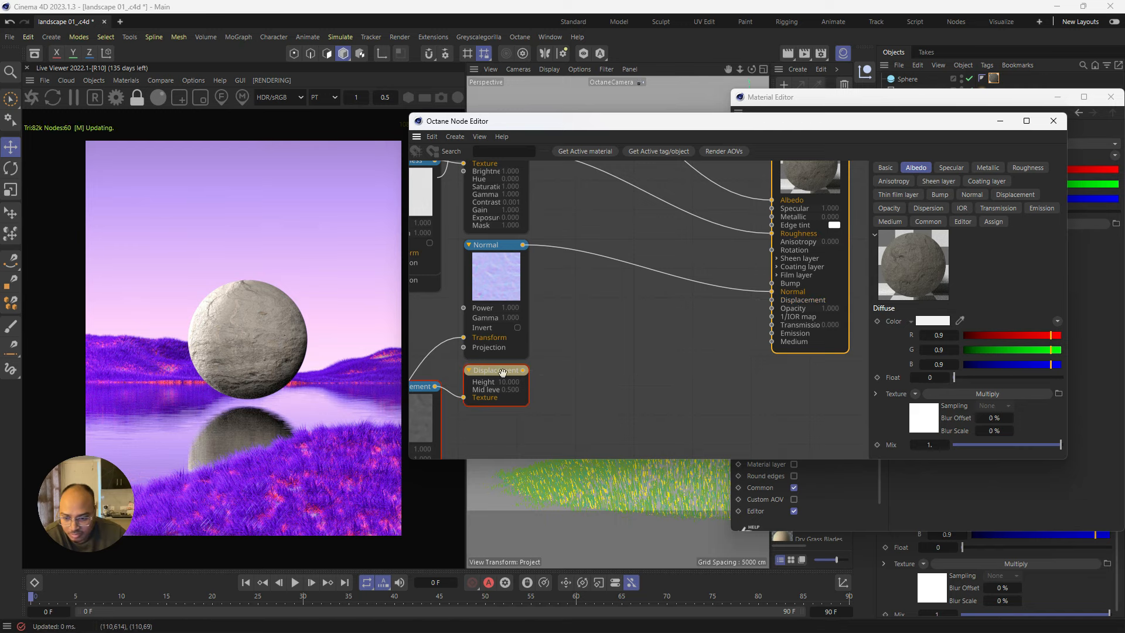
Step: Spread out the Displacement, Normal and material nodes to free space in the node graph
{"action": "left_click_drag", "start_coordinate": [485, 375], "coordinate": [532, 398]}
{"action": "middle_click_drag", "start_coordinate": [502, 370], "coordinate": [549, 389]}
{"action": "scroll", "coordinate": [548, 388], "scroll_direction": "down", "scroll_amount": 3}
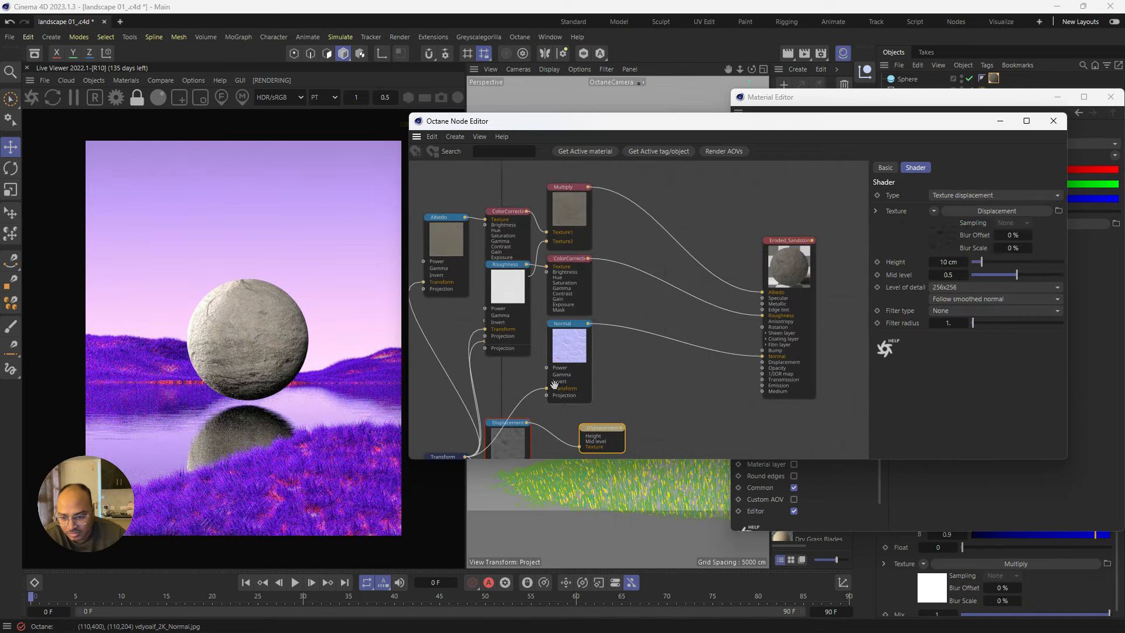
{"action": "middle_click_drag", "start_coordinate": [538, 315], "coordinate": [584, 345]}
{"action": "left_click_drag", "start_coordinate": [585, 345], "coordinate": [595, 361]}
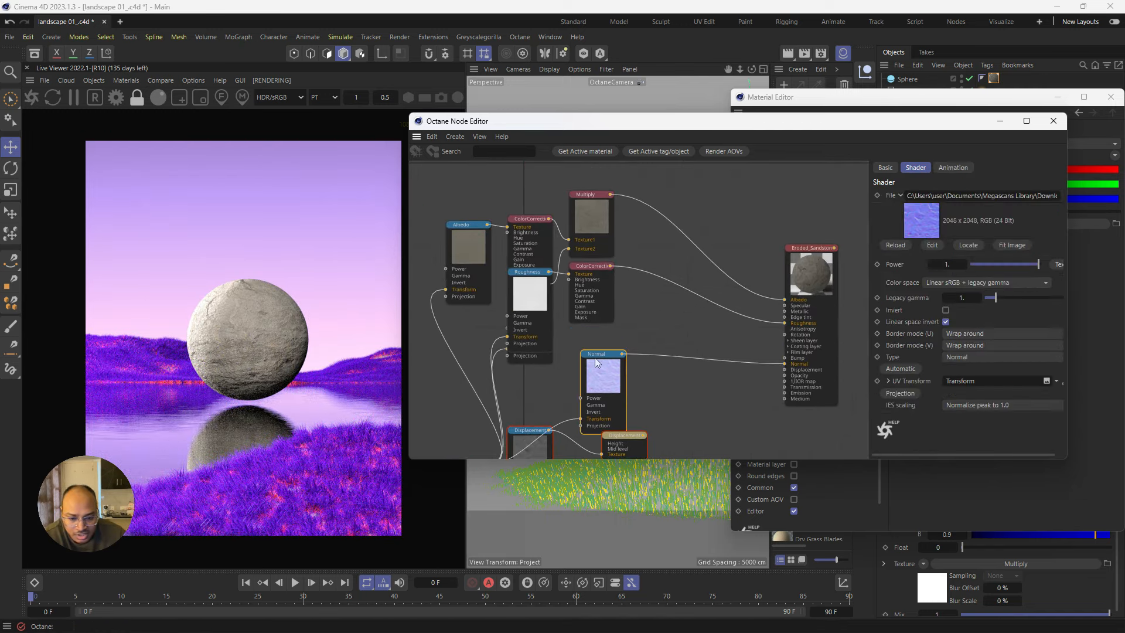
{"action": "middle_click_drag", "start_coordinate": [680, 313], "coordinate": [642, 294]}
{"action": "left_click_drag", "start_coordinate": [779, 267], "coordinate": [775, 232]}
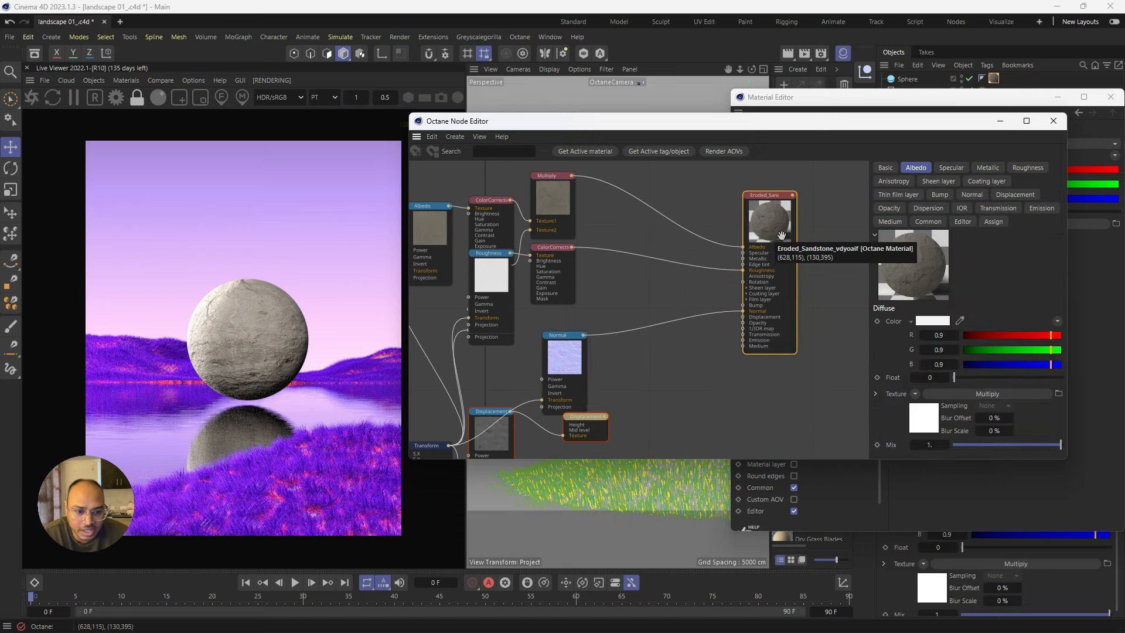
{"action": "left_click", "coordinate": [651, 293]}
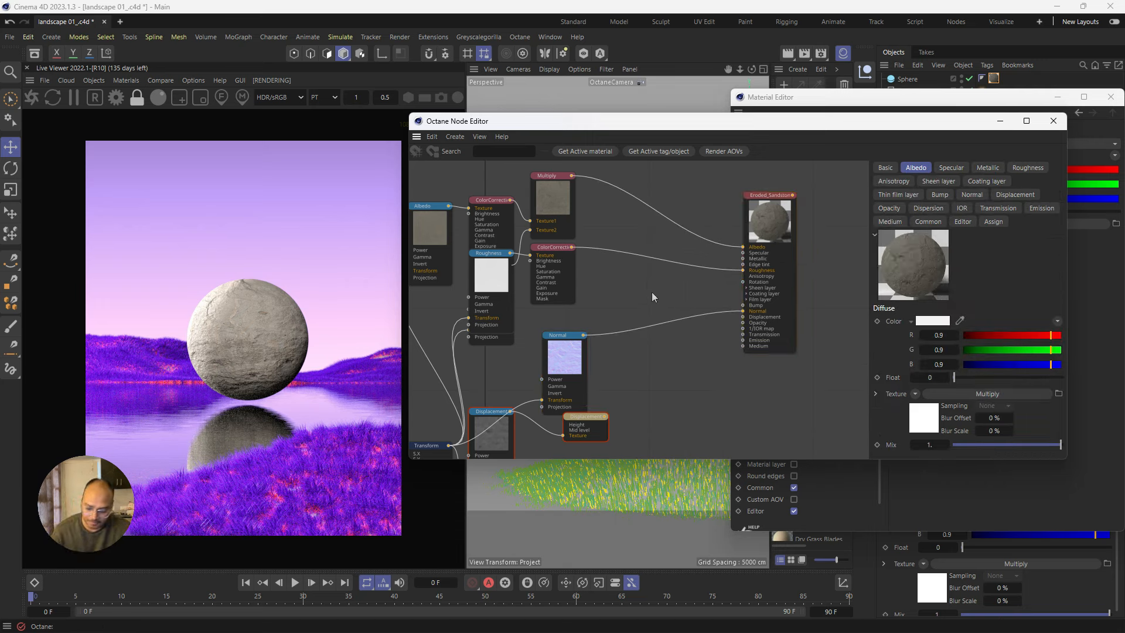
Step: Add a Texture emission to the sandstone material's Emission channel and reposition the Normal and Texture Emission nodes
{"action": "left_click", "coordinate": [760, 240]}
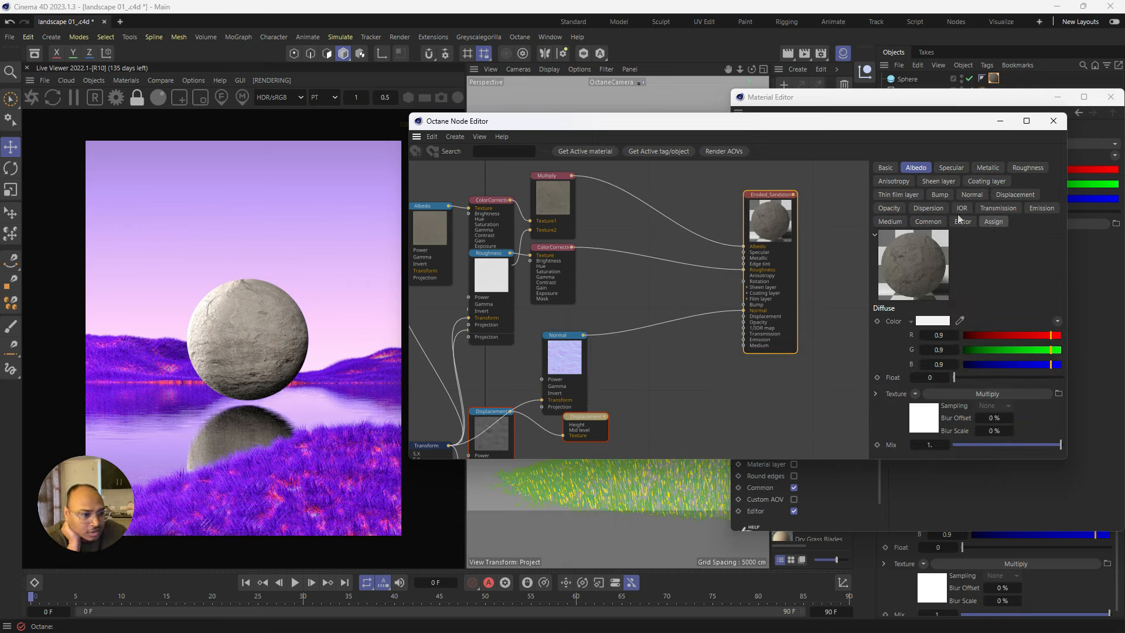
{"action": "left_click", "coordinate": [1042, 208]}
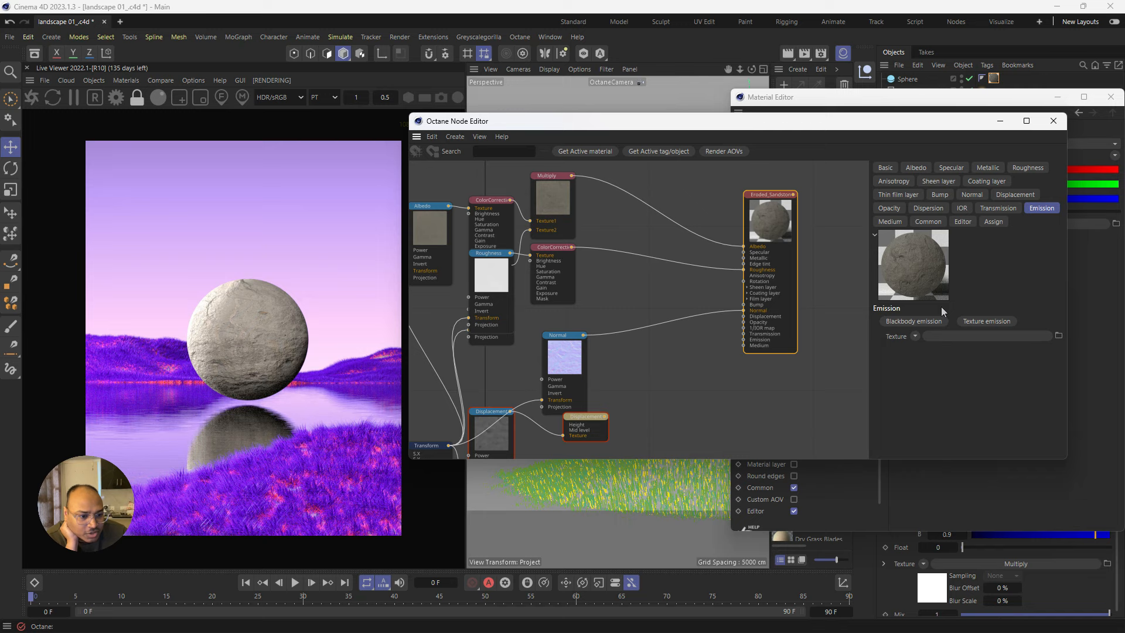
{"action": "left_click", "coordinate": [978, 323]}
{"action": "left_click", "coordinate": [673, 388]}
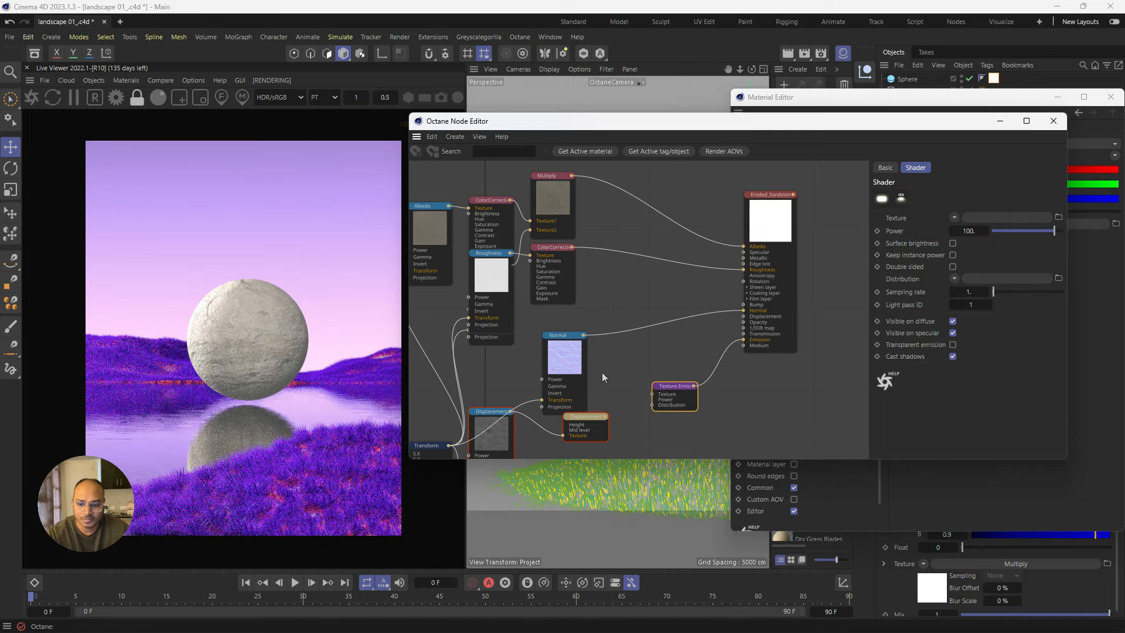
{"action": "left_click_drag", "start_coordinate": [568, 361], "coordinate": [557, 343]}
{"action": "left_click_drag", "start_coordinate": [679, 396], "coordinate": [690, 382]}
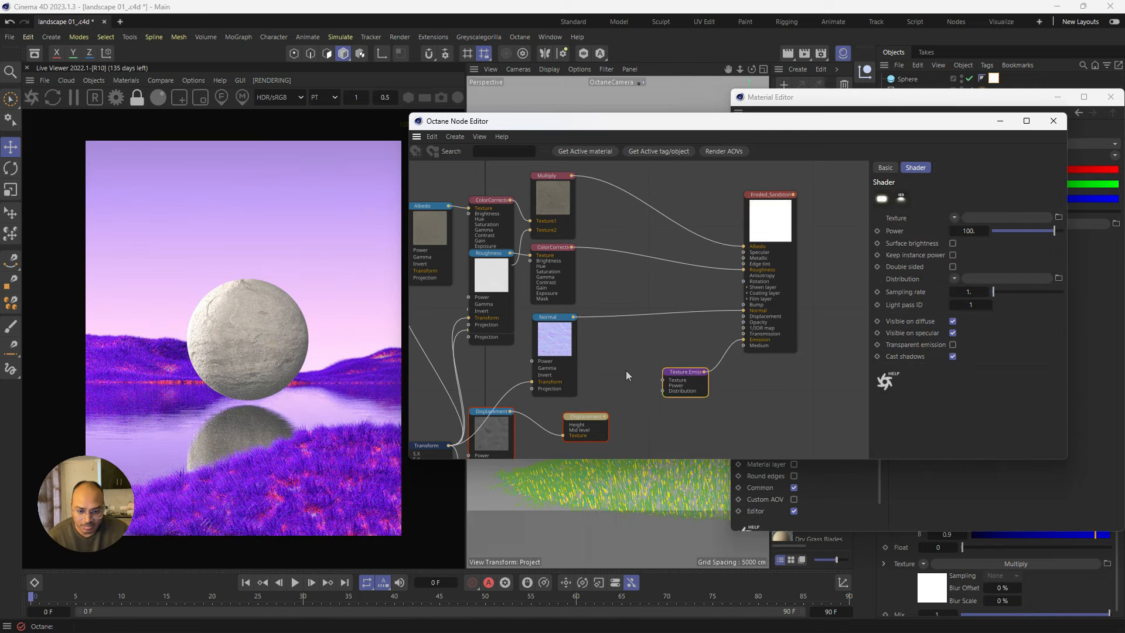
Step: Add a Noise node and connect it to the Texture input of the Texture Emission node
{"action": "left_click", "coordinate": [626, 370]}
{"action": "type", "text": "cN"}
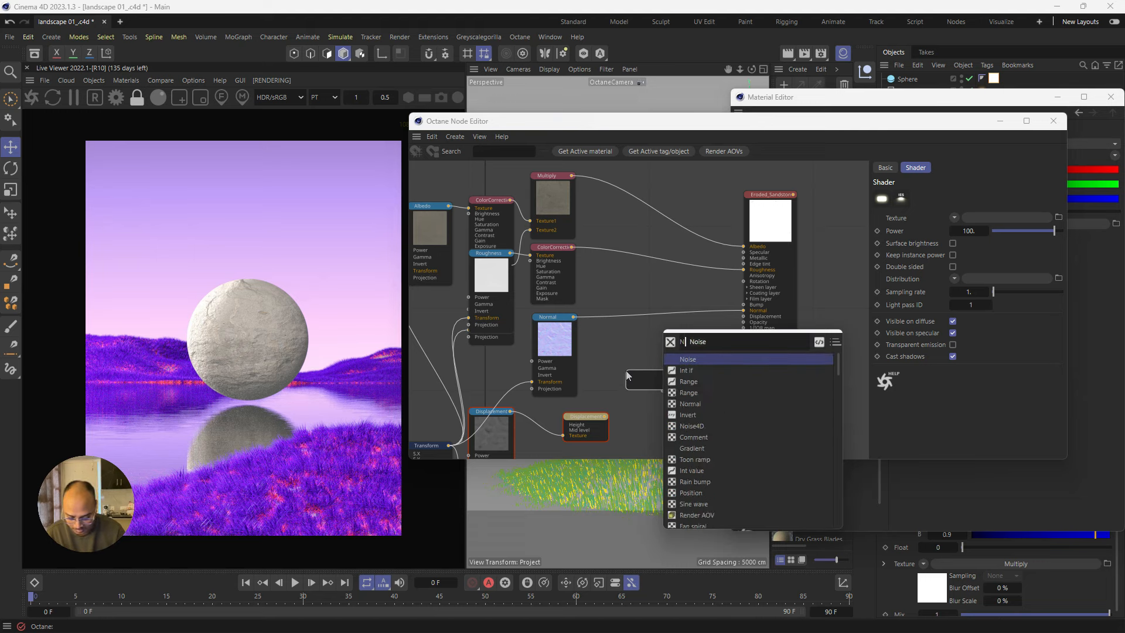
{"action": "type", "text": "OISE"}
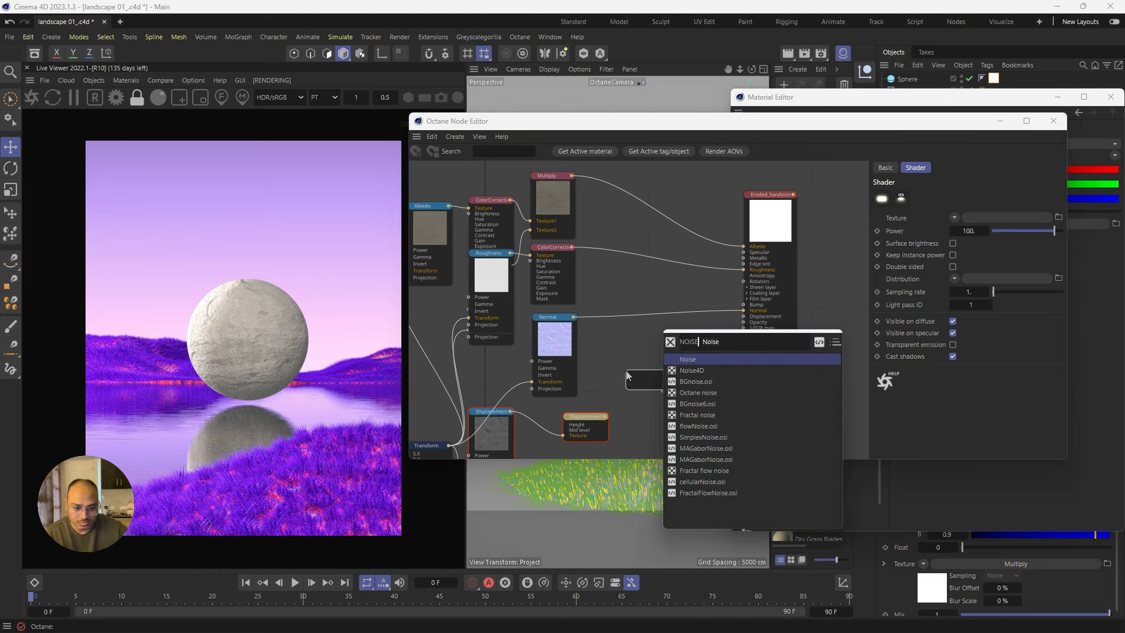
{"action": "left_click", "coordinate": [700, 360]}
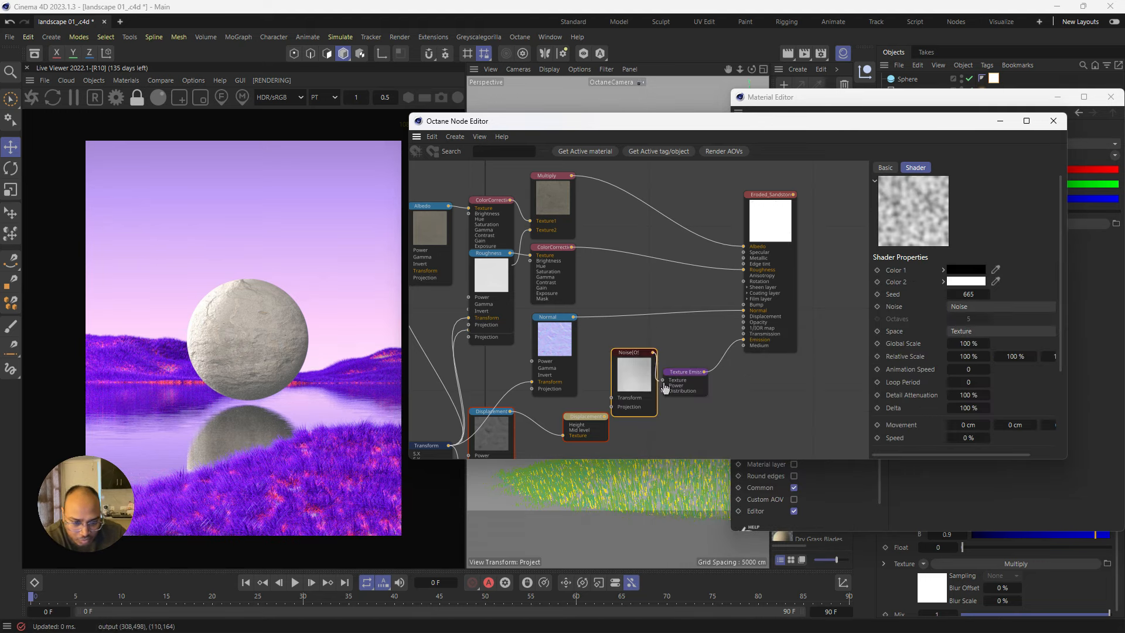
{"action": "left_click_drag", "start_coordinate": [669, 385], "coordinate": [700, 375]}
Step: Enlarge and move the node editor window, and set the Noise shader's contrast to 100%
{"action": "left_click", "coordinate": [641, 372]}
{"action": "left_click", "coordinate": [648, 377]}
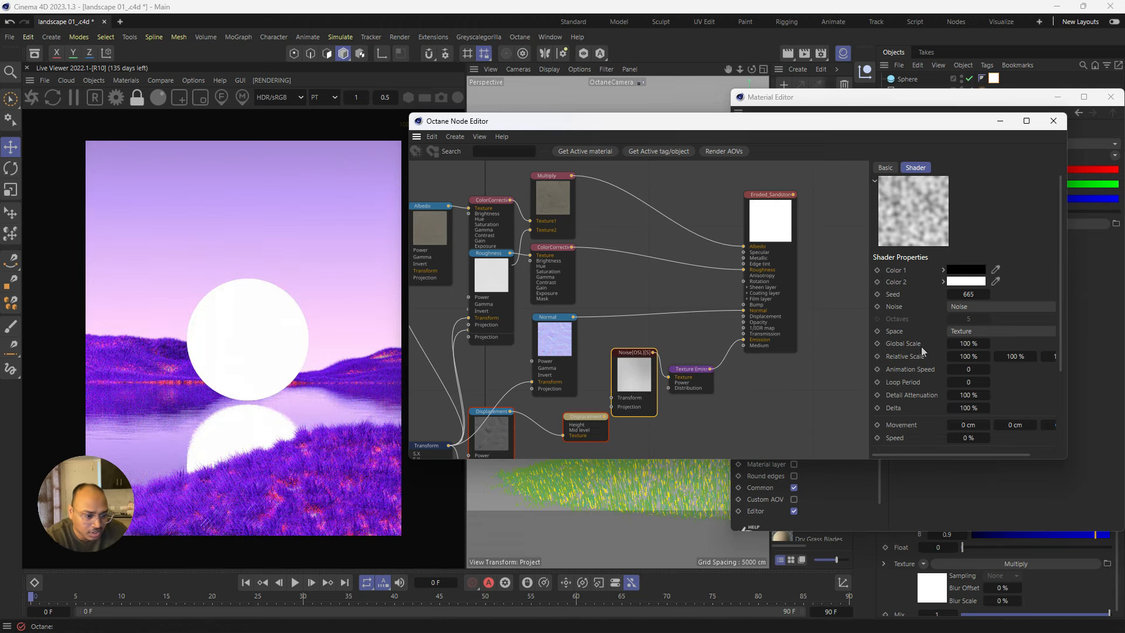
{"action": "scroll", "coordinate": [927, 369], "scroll_direction": "down", "scroll_amount": 5}
{"action": "left_click_drag", "start_coordinate": [1071, 464], "coordinate": [1123, 486]}
{"action": "left_click_drag", "start_coordinate": [937, 125], "coordinate": [840, 76]}
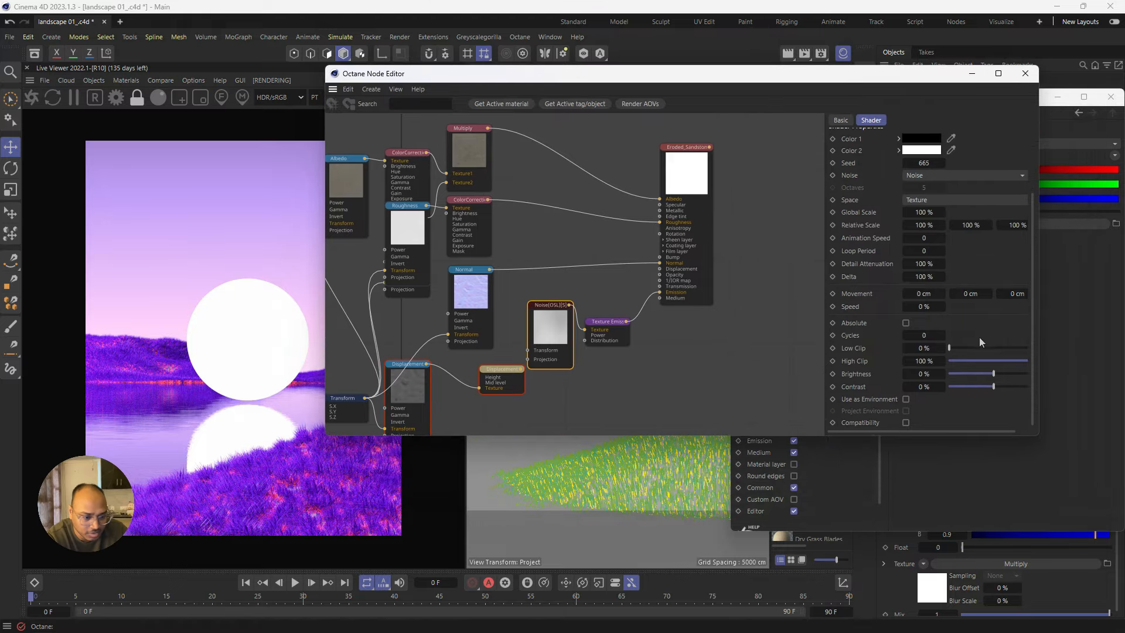
{"action": "left_click_drag", "start_coordinate": [1039, 384], "coordinate": [1086, 394]}
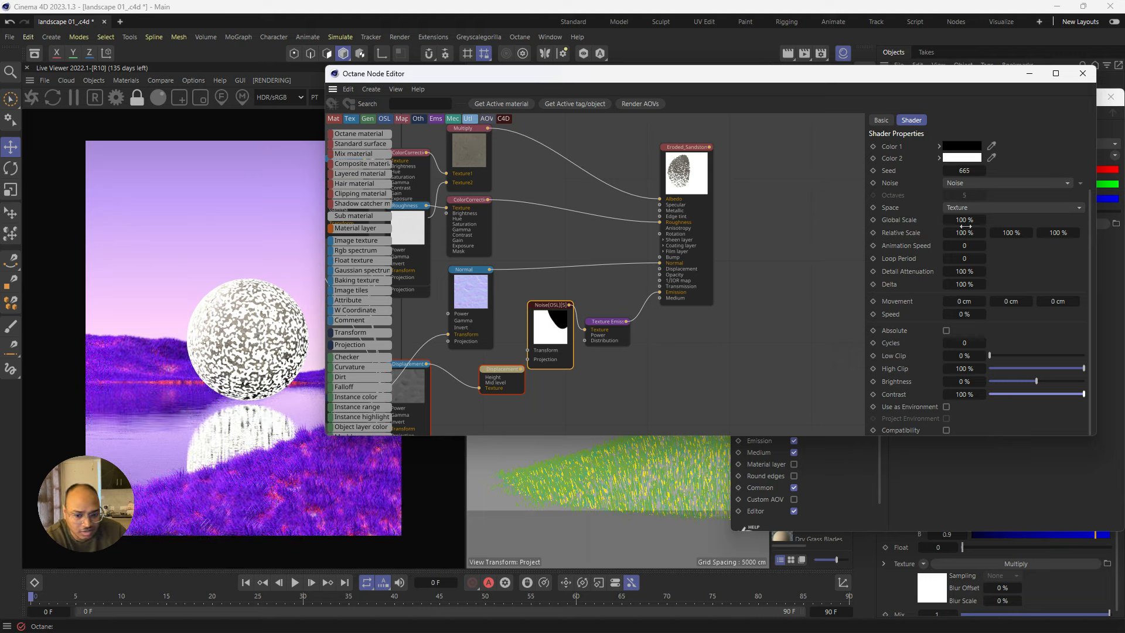
Step: Space out the material, Texture Emission and Noise nodes and leave the Texture Emission node selected
{"action": "left_click_drag", "start_coordinate": [698, 179], "coordinate": [758, 199]}
{"action": "left_click_drag", "start_coordinate": [621, 336], "coordinate": [661, 341]}
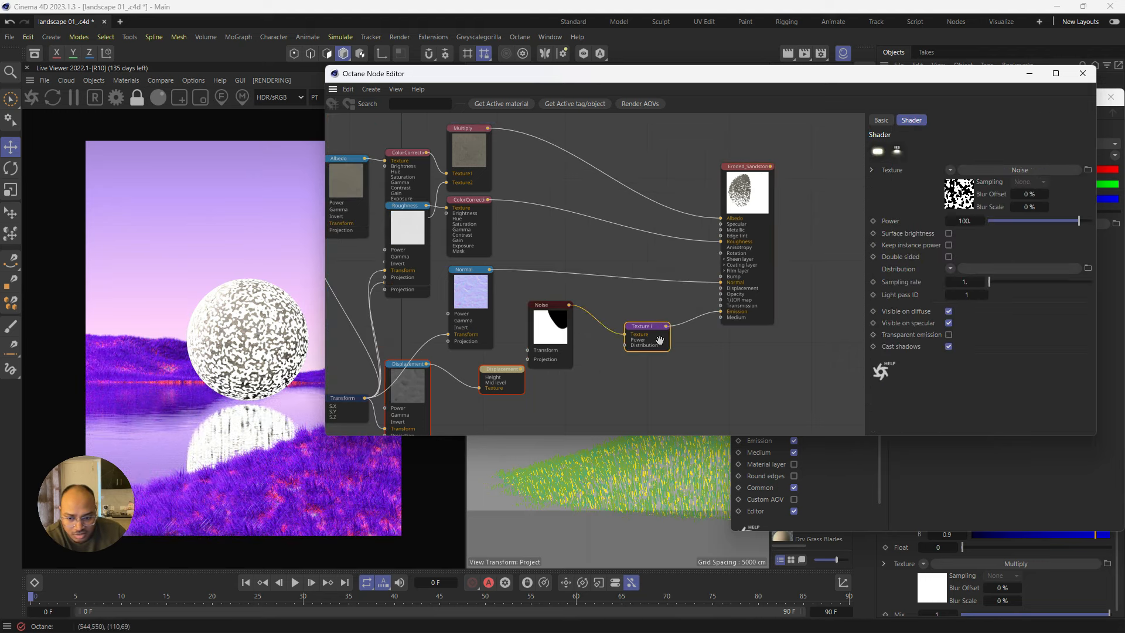
{"action": "left_click_drag", "start_coordinate": [553, 335], "coordinate": [572, 351]}
{"action": "left_click", "coordinate": [647, 336]}
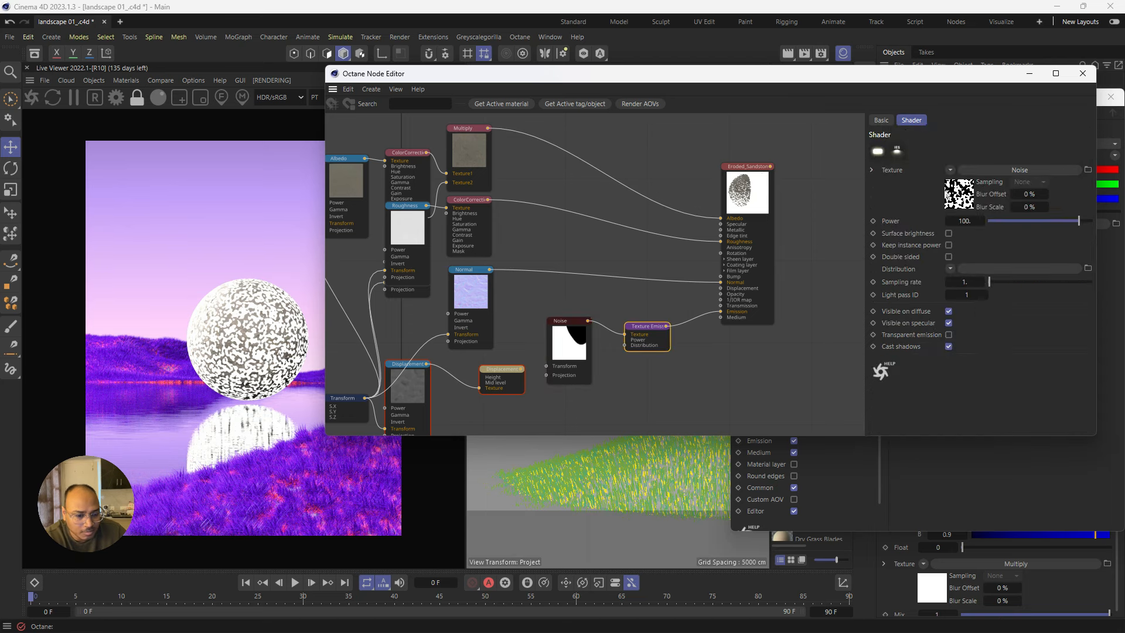
{"action": "left_click_drag", "start_coordinate": [650, 326], "coordinate": [647, 342]}
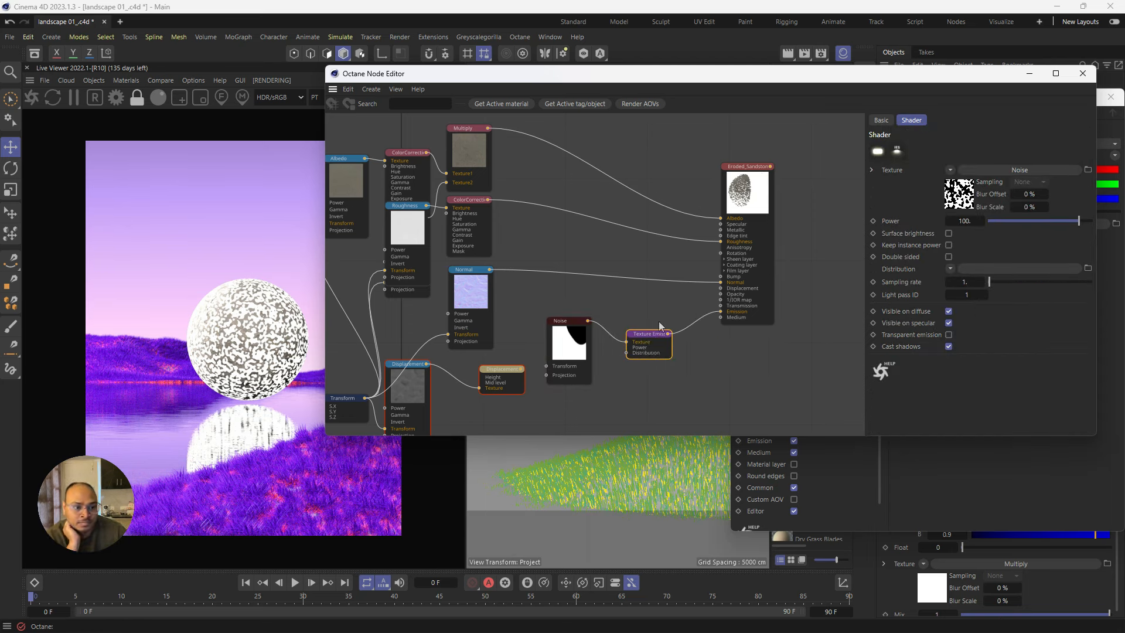
Step: Set the Noise node's Color 1 to a bright blue-violet with H 243°, S 68% and V 100%
{"action": "left_click", "coordinate": [559, 346]}
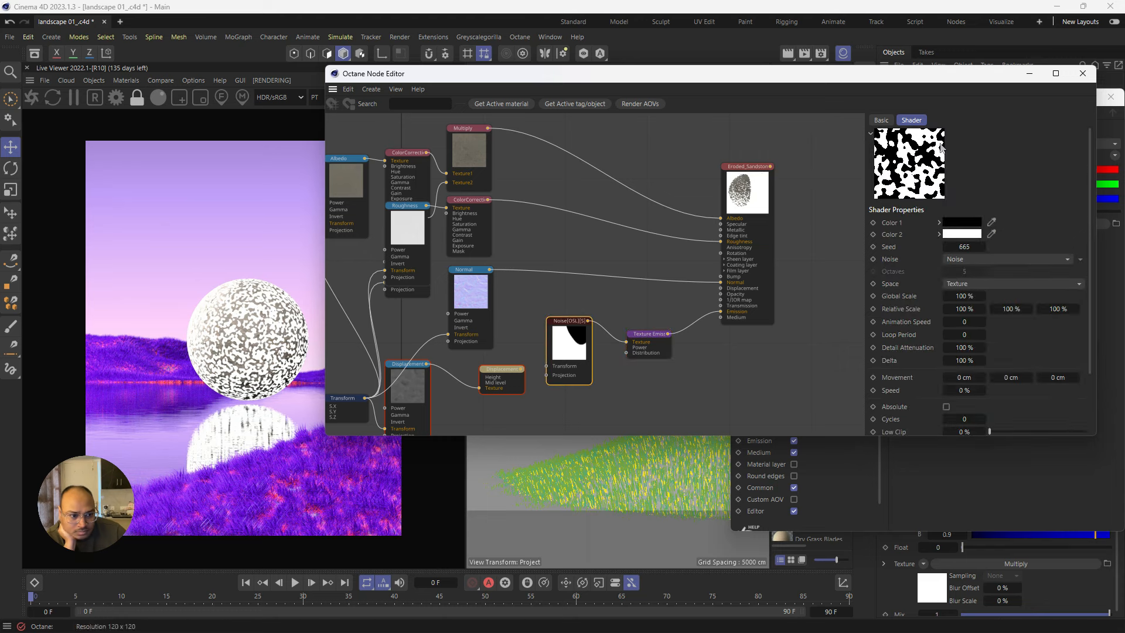
{"action": "left_click", "coordinate": [959, 224]}
{"action": "left_click", "coordinate": [1054, 331]}
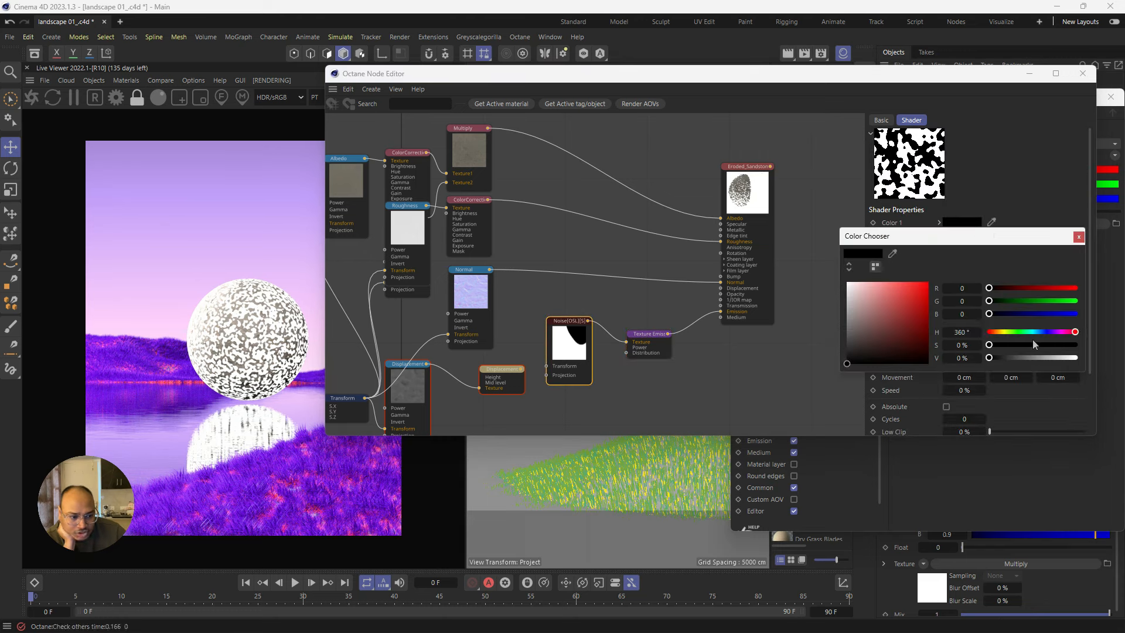
{"action": "left_click", "coordinate": [1048, 332]}
{"action": "left_click", "coordinate": [1037, 345]}
{"action": "left_click_drag", "start_coordinate": [1042, 358], "coordinate": [1100, 361]}
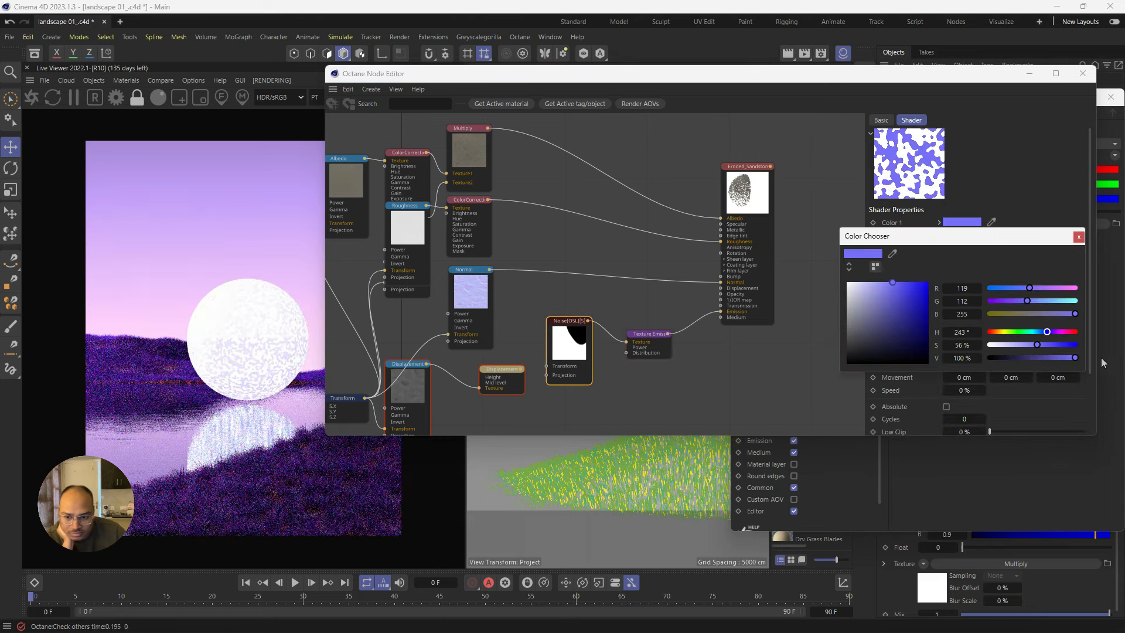
{"action": "left_click", "coordinate": [1048, 345]}
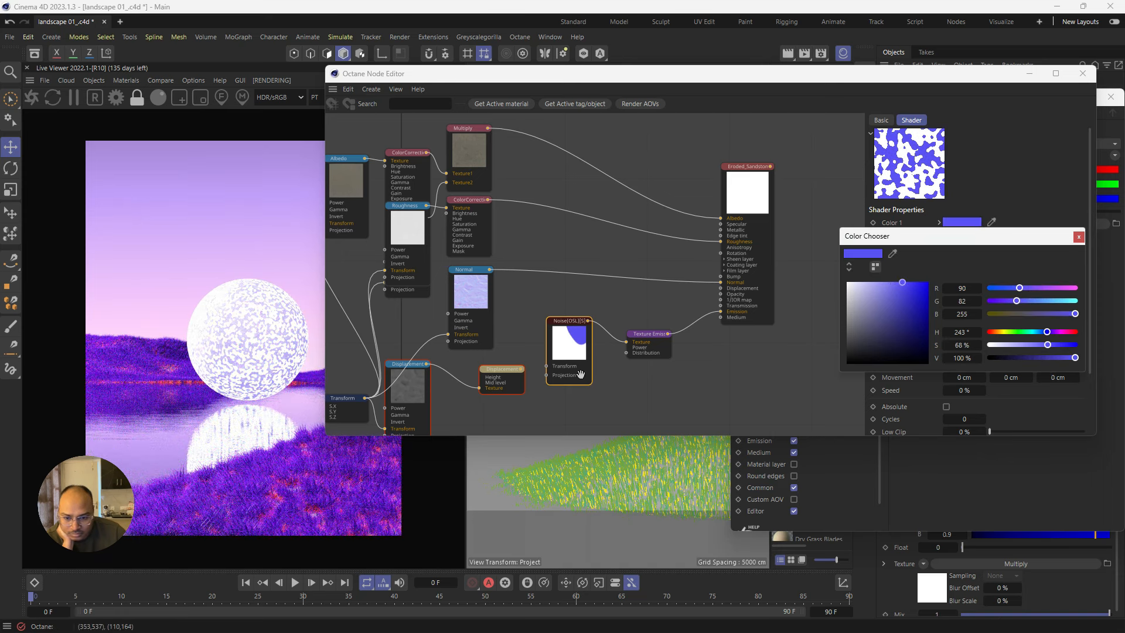
{"action": "left_click", "coordinate": [567, 350]}
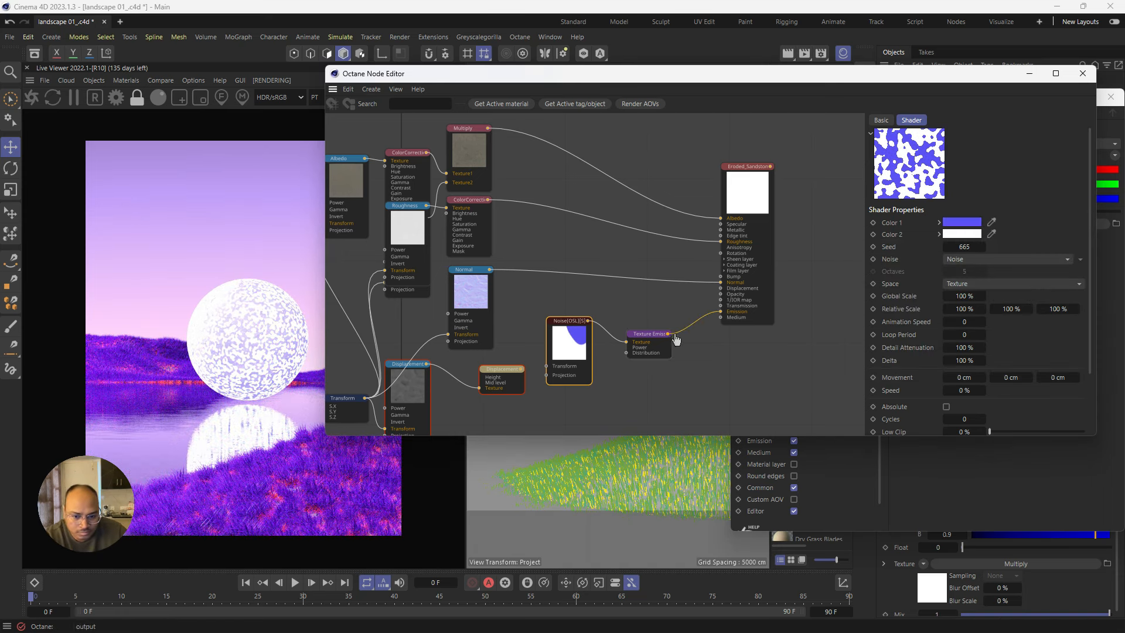
Step: Set the Noise shader's Global Scale to 1098% and change its Color 2 to black
{"action": "left_click_drag", "start_coordinate": [964, 296], "coordinate": [1092, 296]}
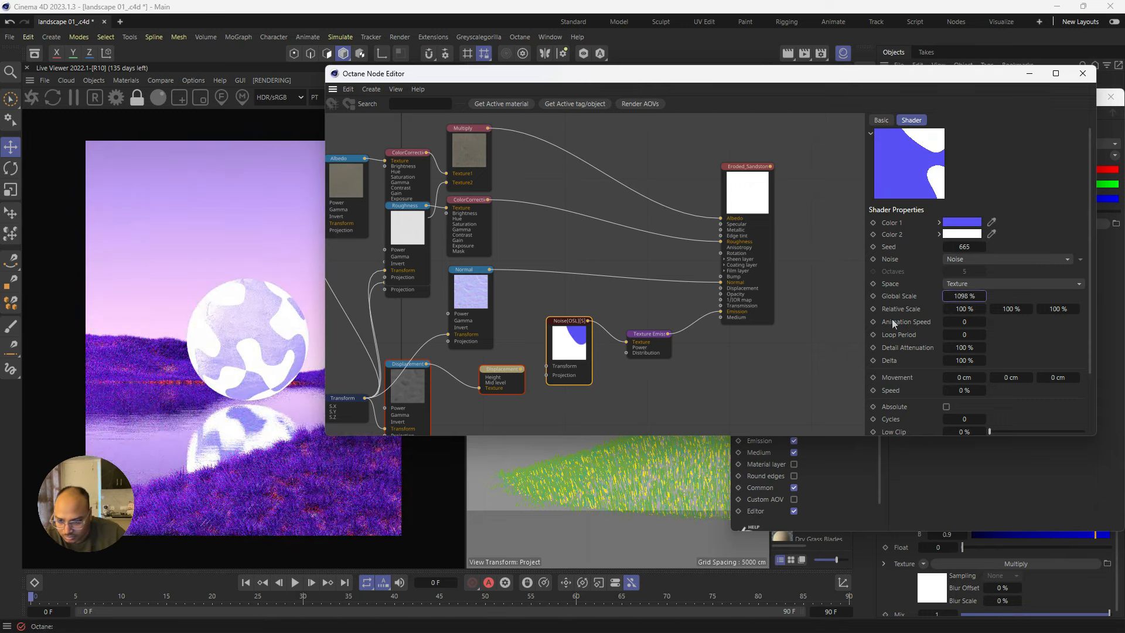
{"action": "left_click", "coordinate": [639, 341]}
{"action": "left_click", "coordinate": [579, 349]}
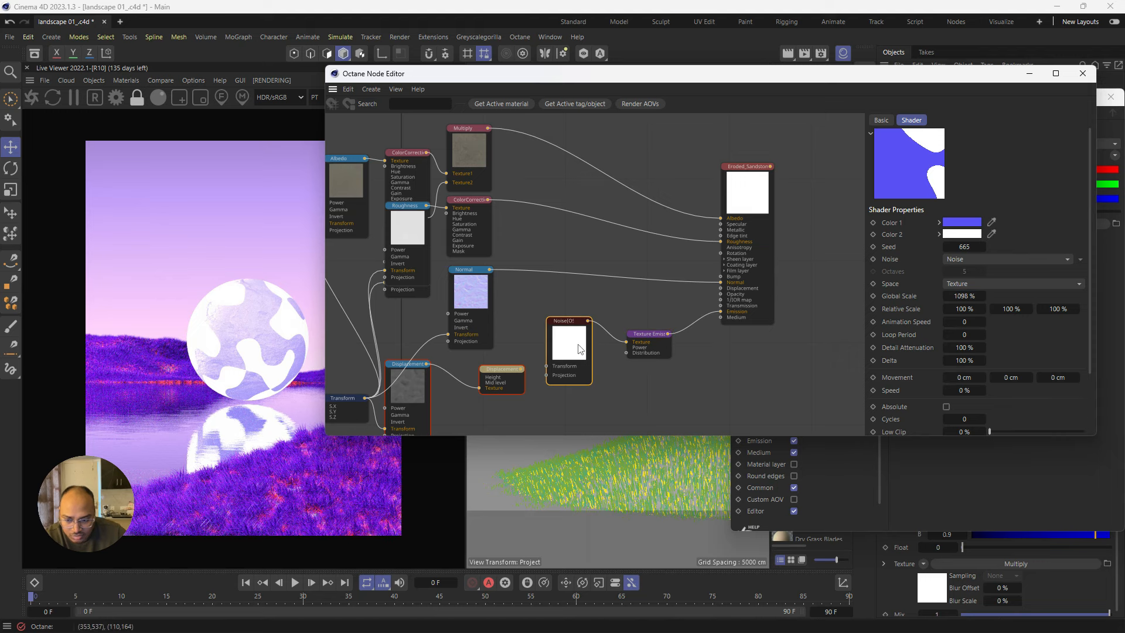
{"action": "scroll", "coordinate": [1046, 361], "scroll_direction": "down", "scroll_amount": 3}
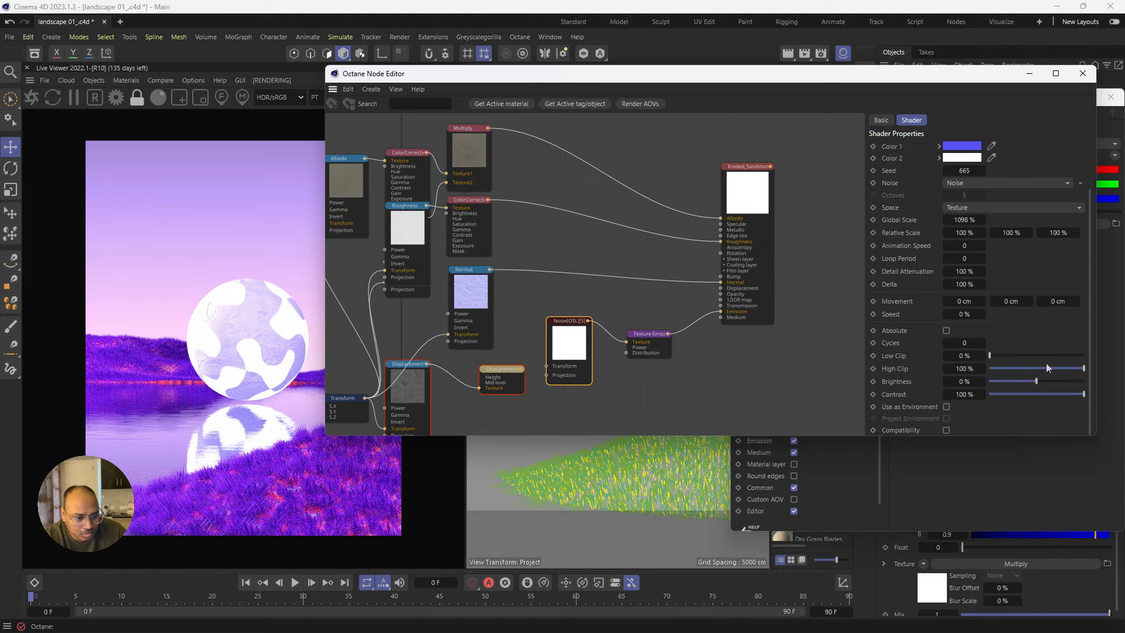
{"action": "left_click", "coordinate": [964, 157]}
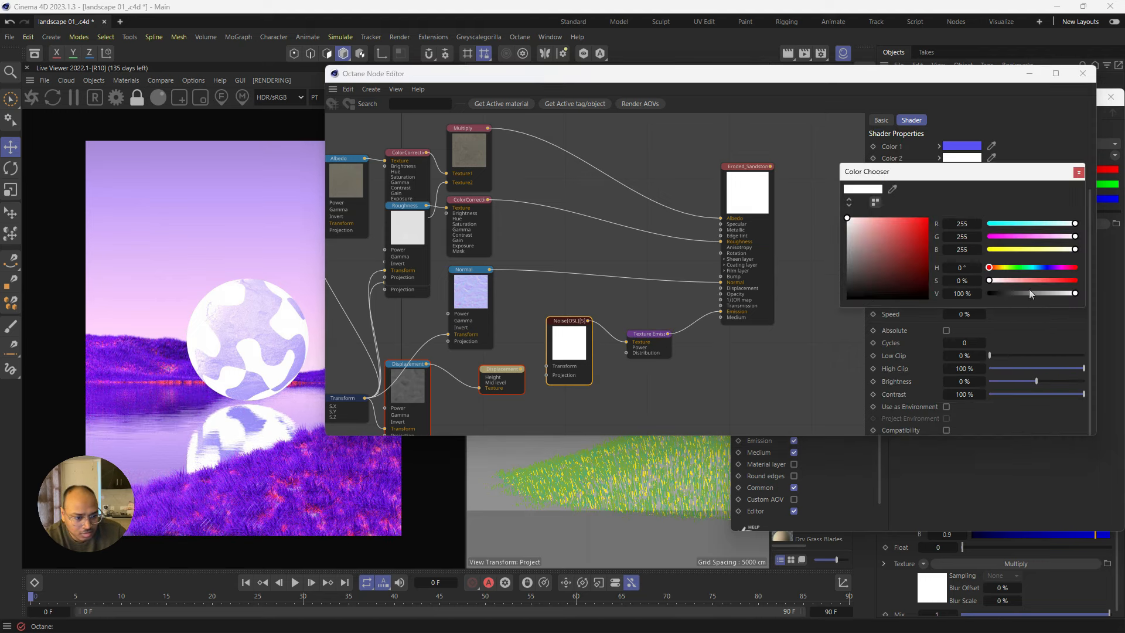
{"action": "left_click_drag", "start_coordinate": [1029, 290], "coordinate": [958, 303]}
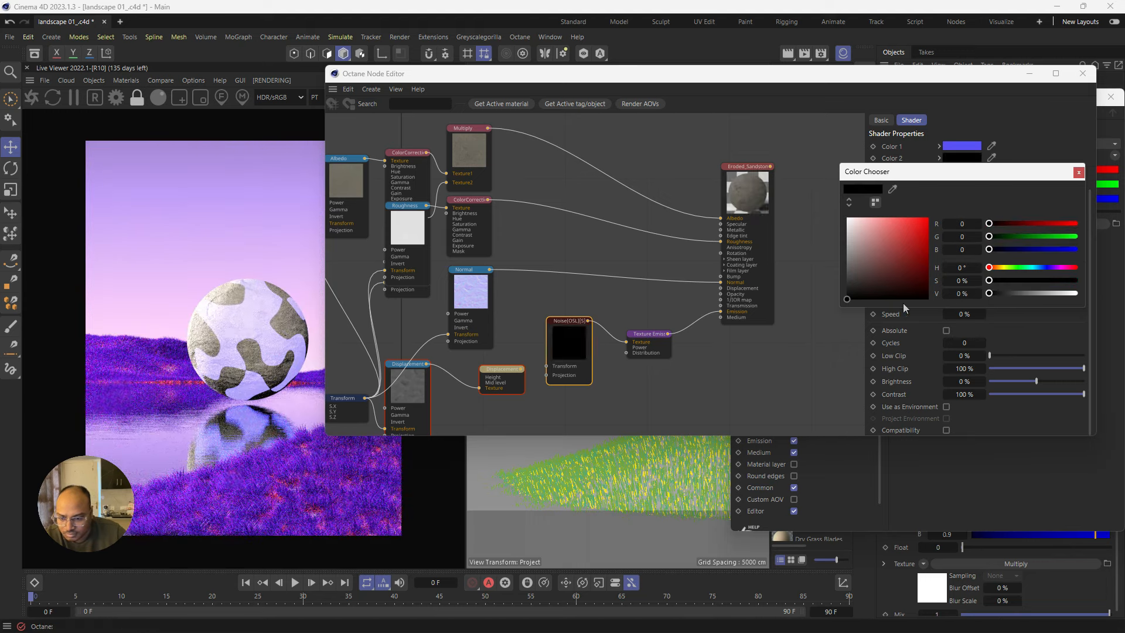
Step: Disconnect the emission, normal, roughness and albedo inputs from the sandstone material and close the node editor
{"action": "middle_click_drag", "start_coordinate": [569, 298], "coordinate": [566, 313]}
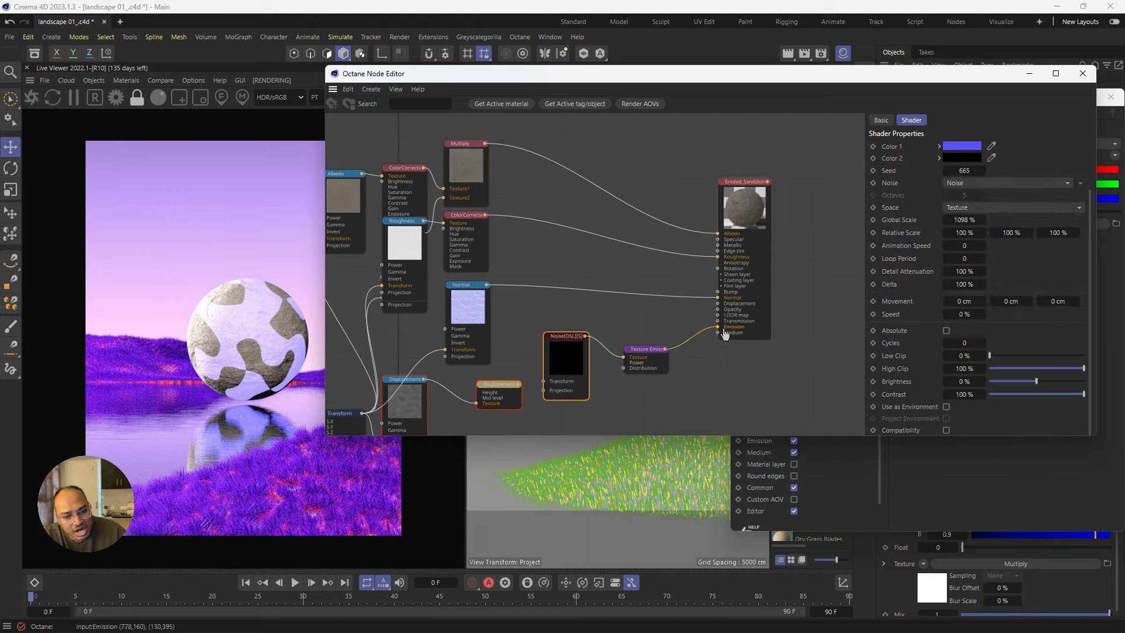
{"action": "left_click_drag", "start_coordinate": [724, 332], "coordinate": [708, 296]}
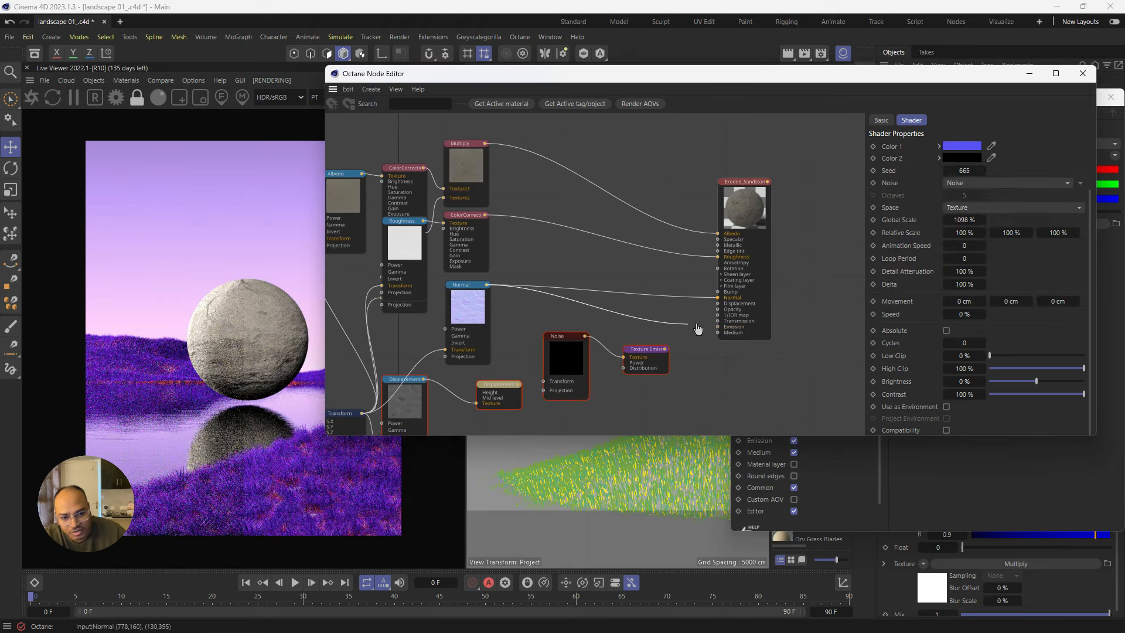
{"action": "left_click_drag", "start_coordinate": [717, 256], "coordinate": [694, 273]}
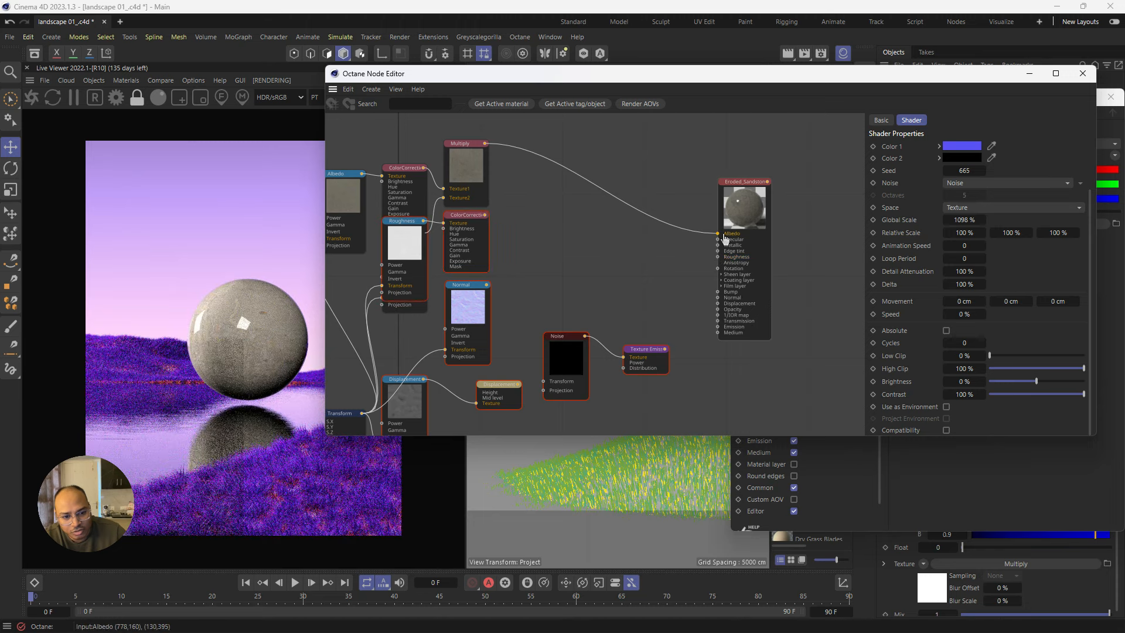
{"action": "left_click_drag", "start_coordinate": [717, 233], "coordinate": [669, 289]}
{"action": "left_click", "coordinate": [1075, 75]}
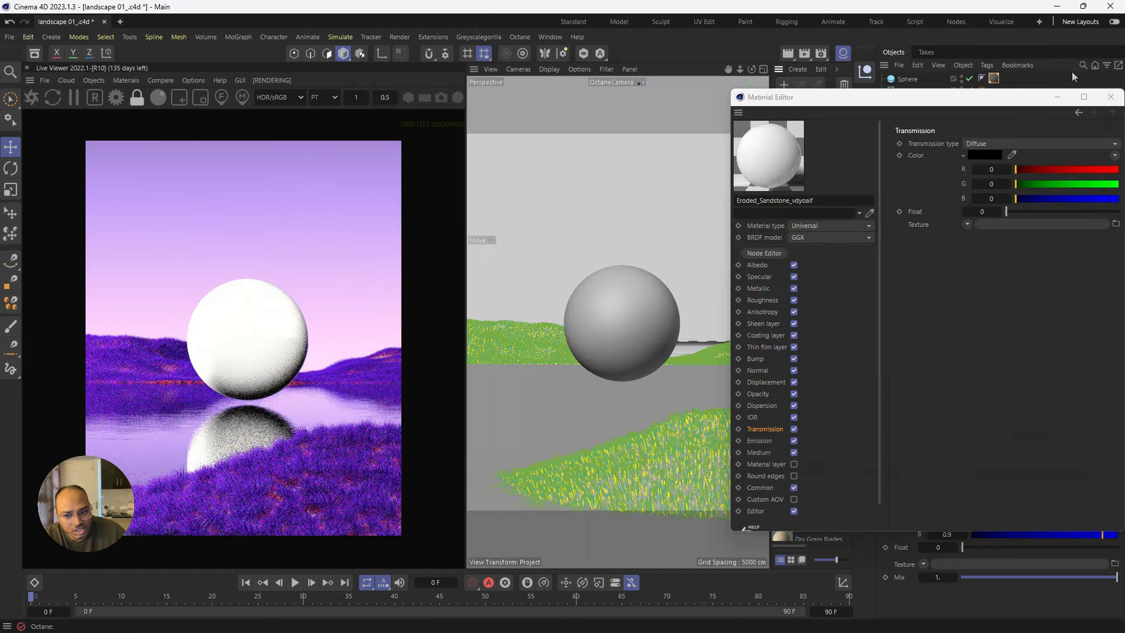
Step: Close the material editor and delete the sandstone material tag from the Sphere object
{"action": "left_click", "coordinate": [1111, 96]}
{"action": "left_click", "coordinate": [993, 79]}
{"action": "key", "text": "Delete"}
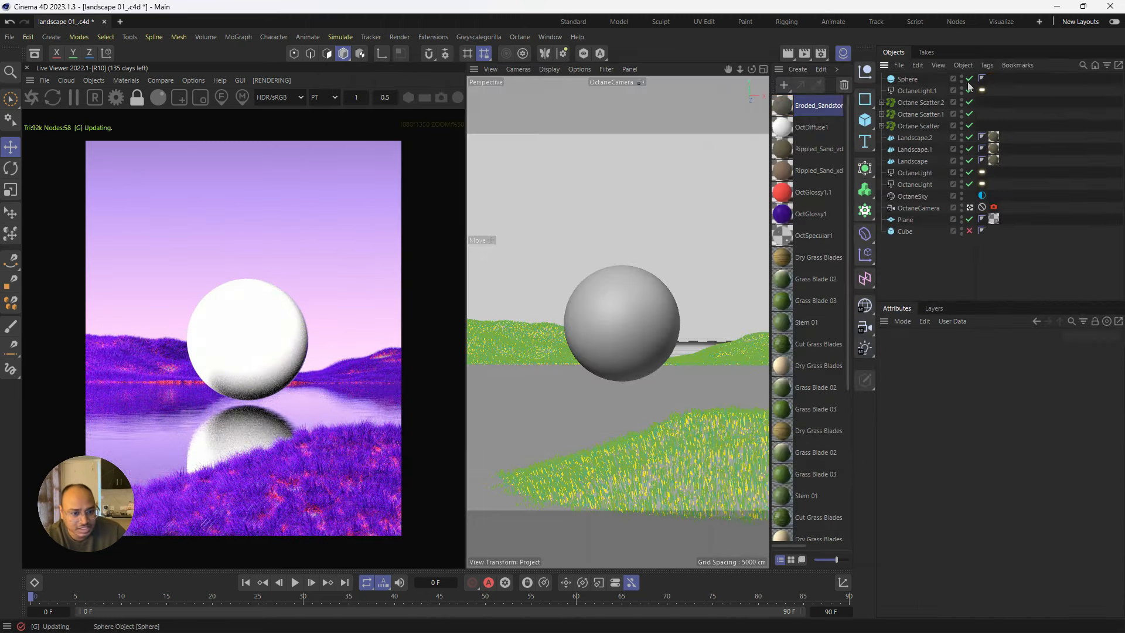
Step: Move the sphere back behind the distant hills, enlarge its radius to about 439 cm, and raise it above the shoreline
{"action": "left_click", "coordinate": [617, 316]}
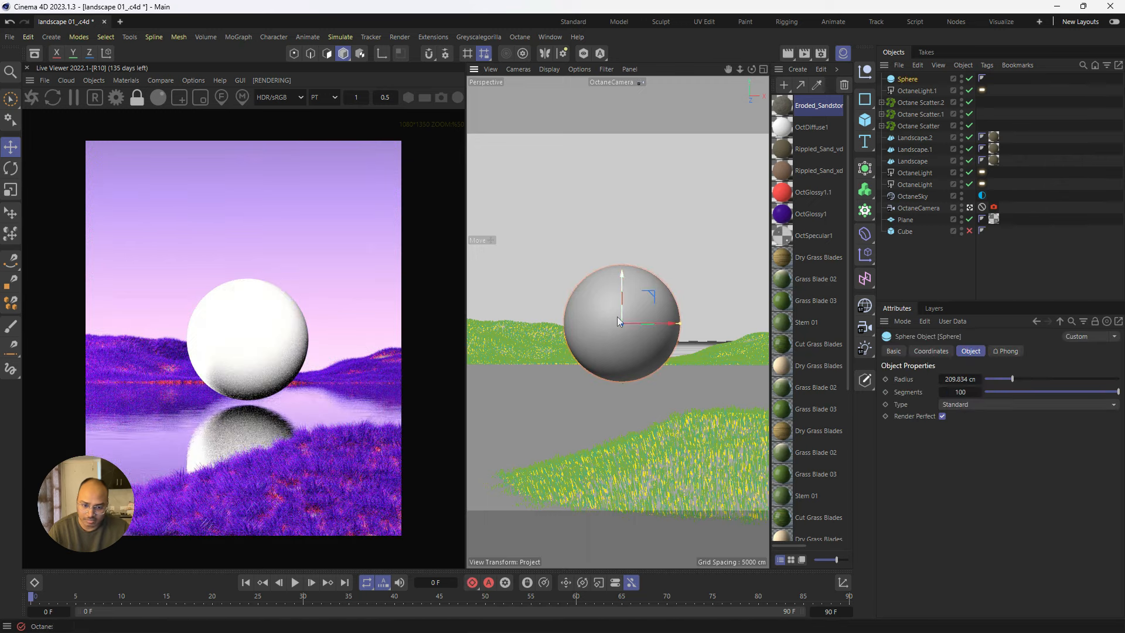
{"action": "middle_click", "coordinate": [618, 316]}
{"action": "middle_click_drag", "start_coordinate": [670, 375], "coordinate": [497, 384], "text": "alt"}
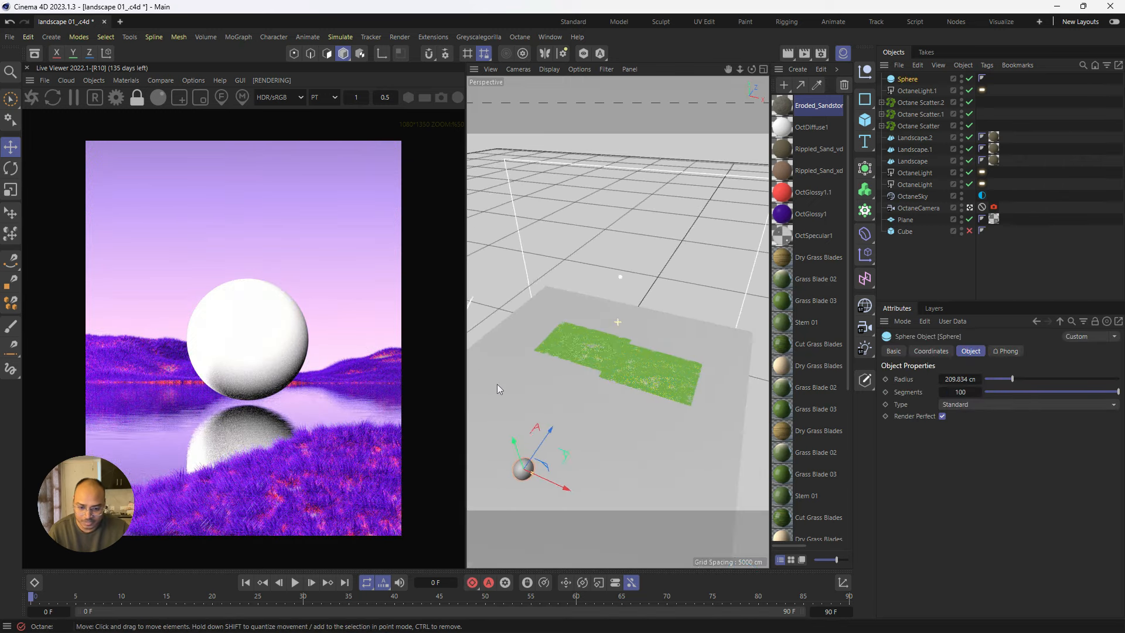
{"action": "left_click_drag", "start_coordinate": [555, 425], "coordinate": [671, 336]}
{"action": "key", "text": "F1"}
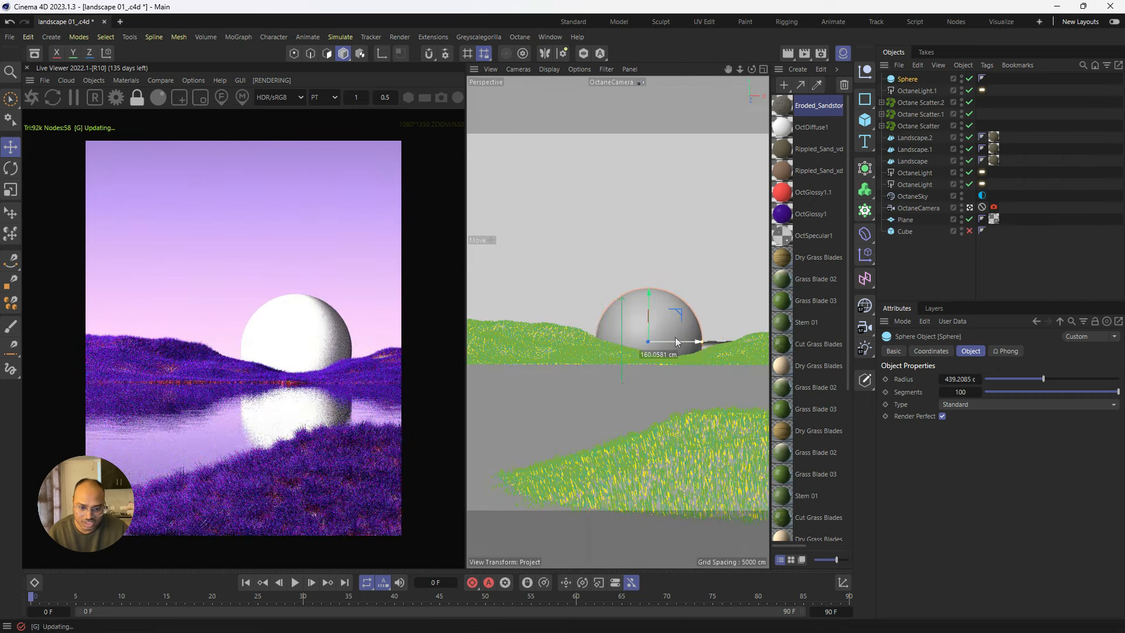
{"action": "left_click_drag", "start_coordinate": [649, 296], "coordinate": [648, 280]}
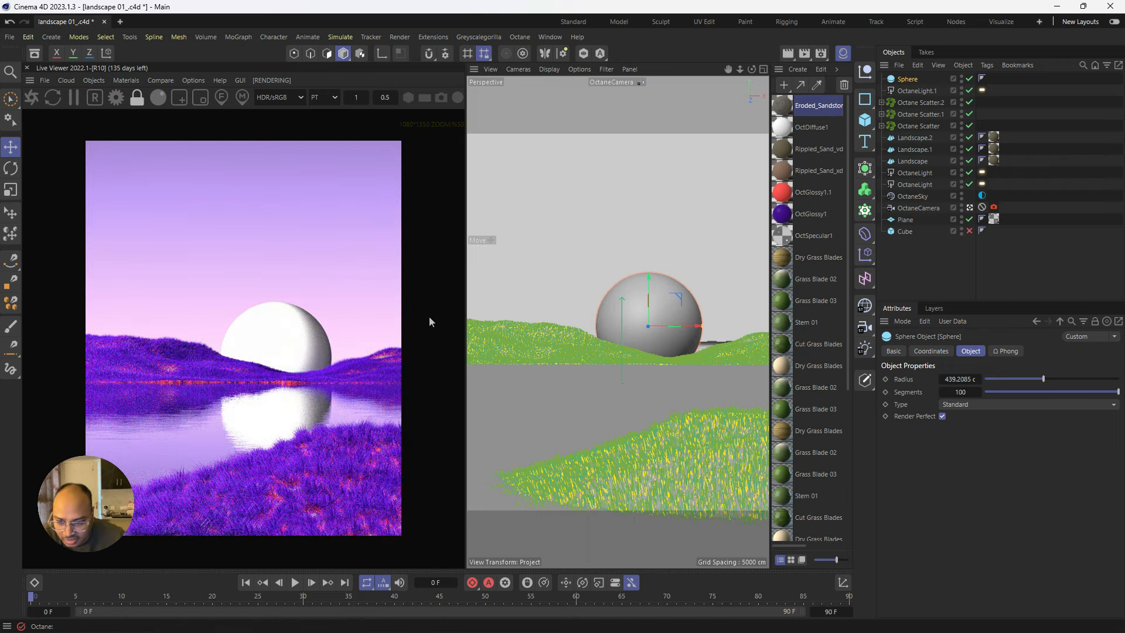
Step: Apply the OctDiffuse1 material to the sphere and add a texture emission to that material
{"action": "left_click", "coordinate": [781, 131]}
{"action": "left_click_drag", "start_coordinate": [918, 78], "coordinate": [912, 80]}
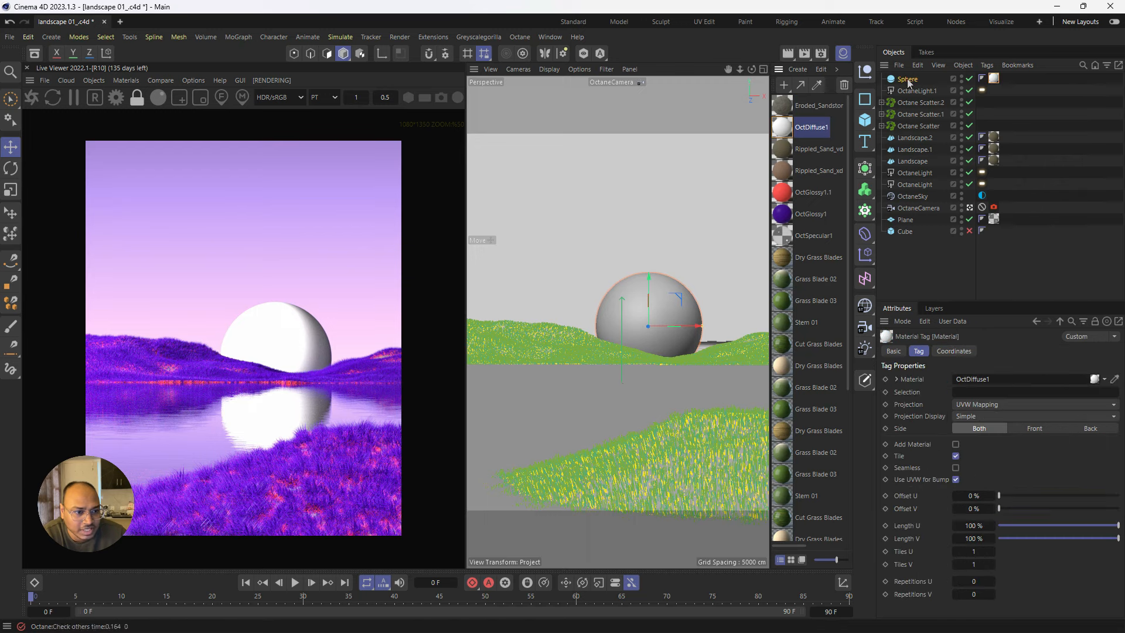
{"action": "double_click", "coordinate": [784, 130]}
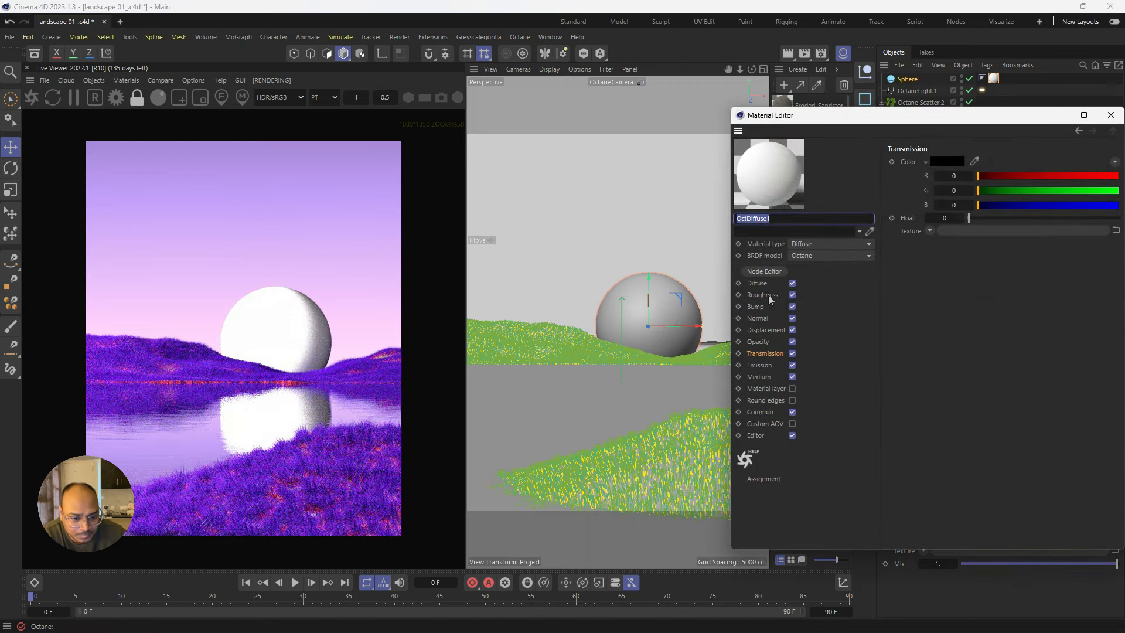
{"action": "left_click", "coordinate": [762, 365]}
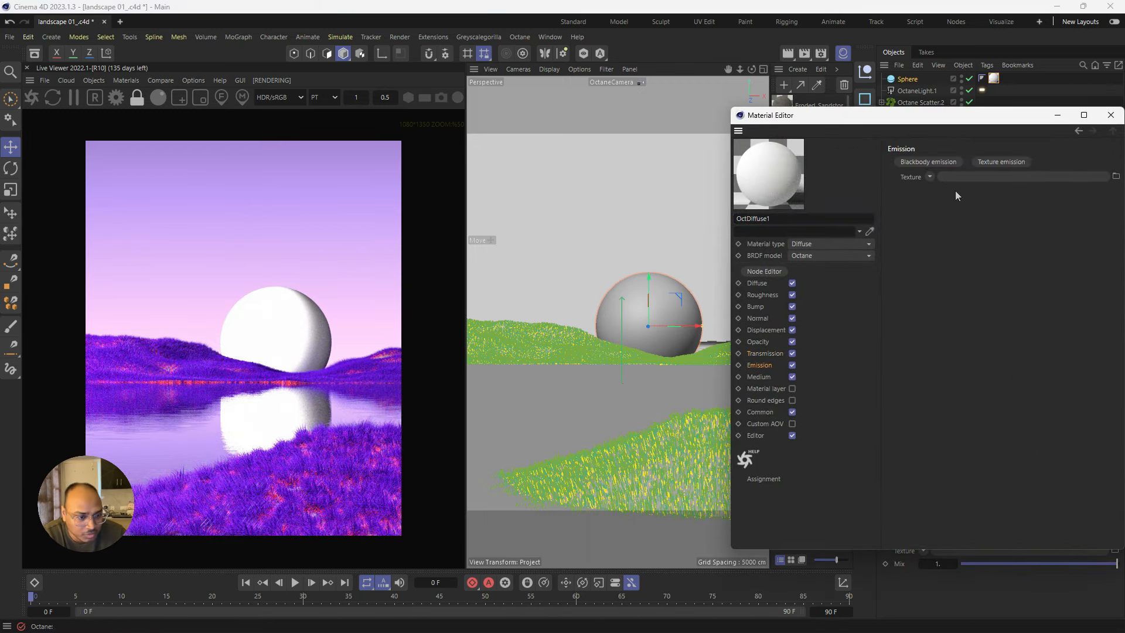
{"action": "left_click", "coordinate": [994, 164]}
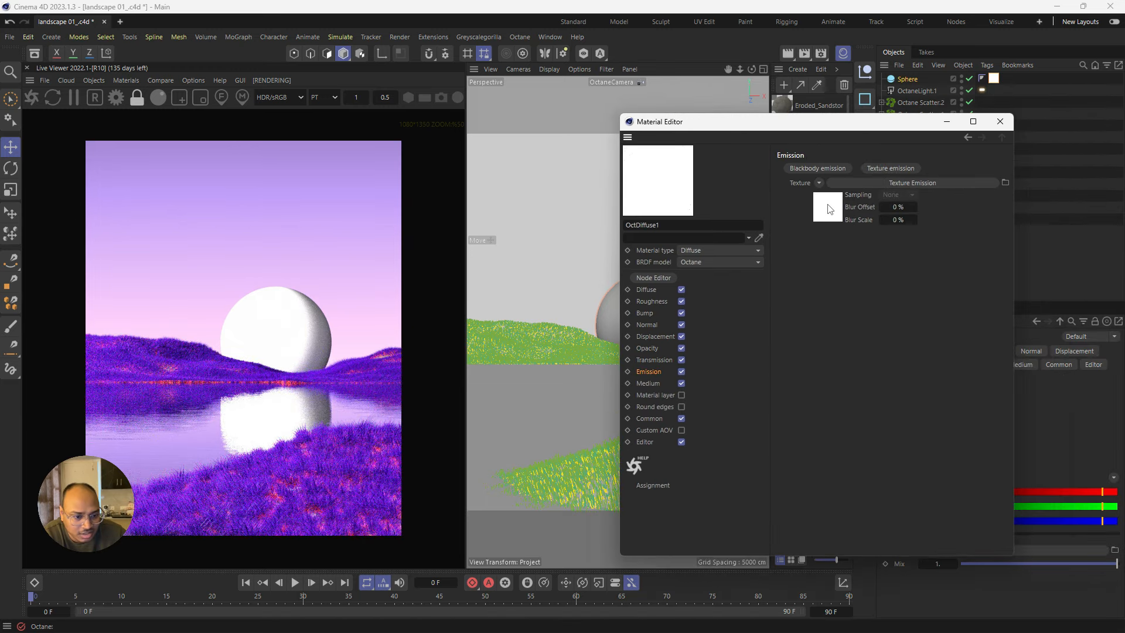
Step: Load a Color shader into the emission texture, sample the sky's purple from the render, and set saturation to 61% and value to 100%
{"action": "left_click", "coordinate": [829, 209]}
{"action": "left_click", "coordinate": [858, 201]}
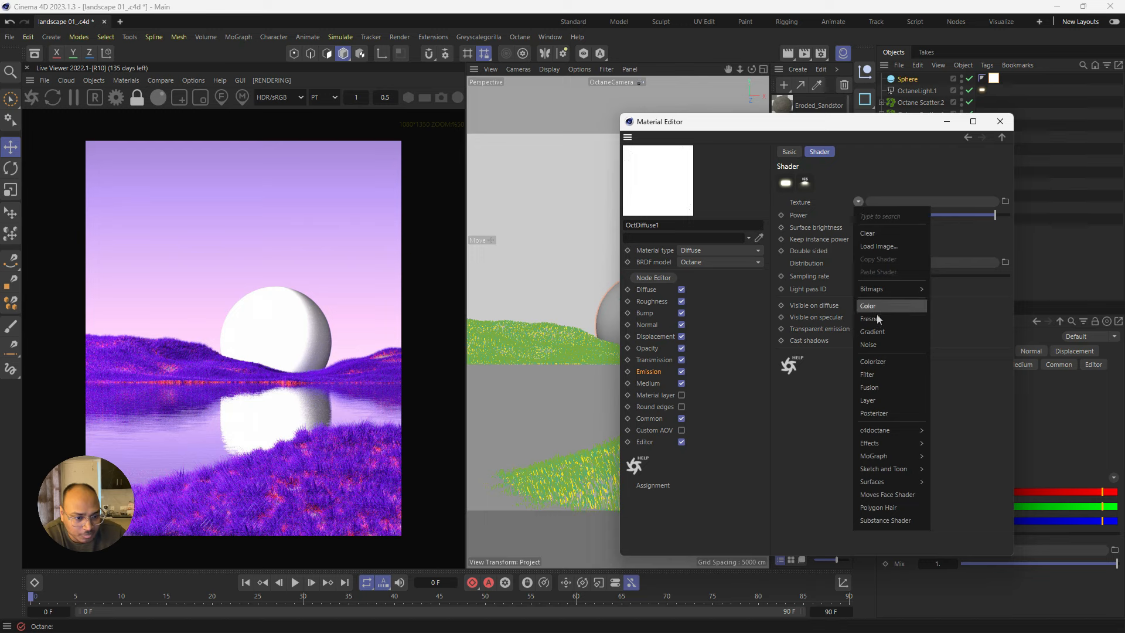
{"action": "left_click", "coordinate": [877, 306]}
{"action": "left_click", "coordinate": [864, 222]}
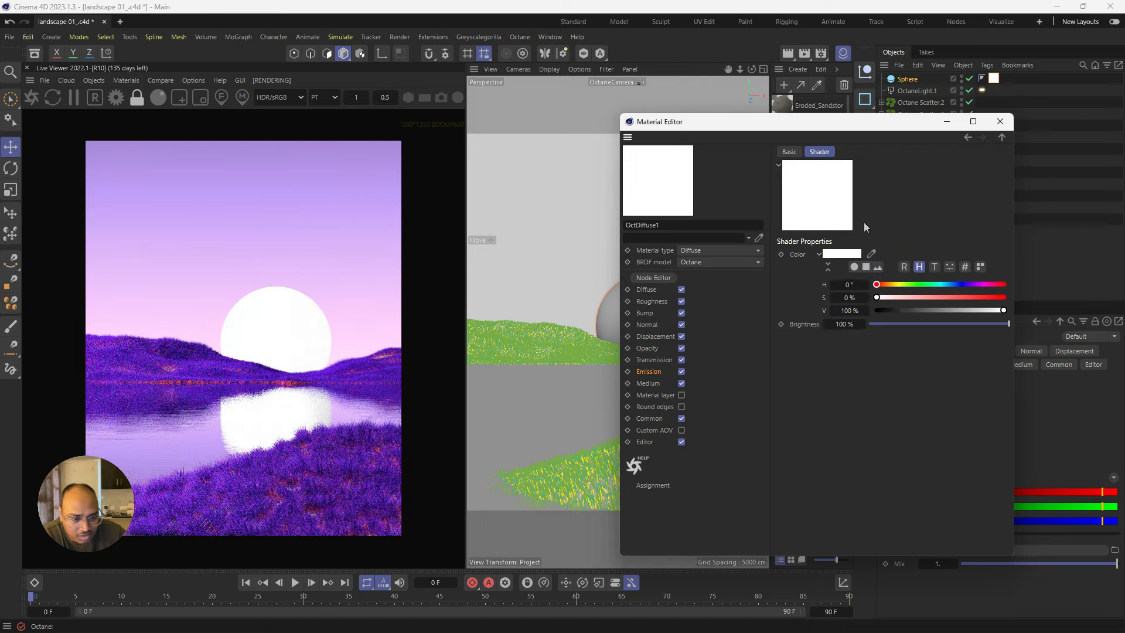
{"action": "left_click", "coordinate": [213, 190]}
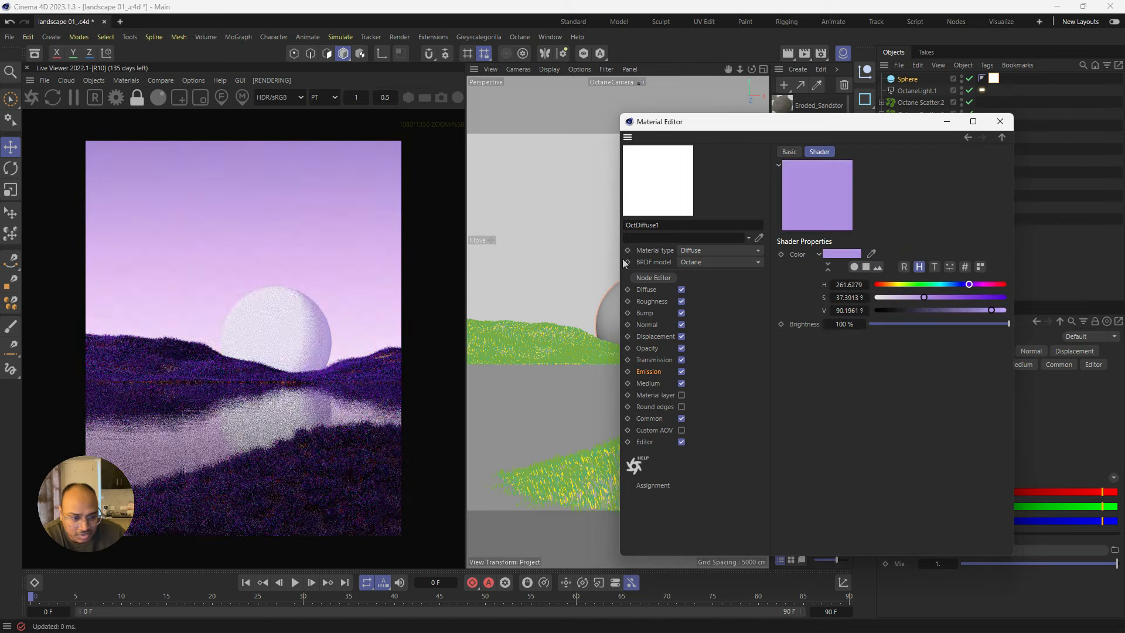
{"action": "left_click", "coordinate": [954, 297]}
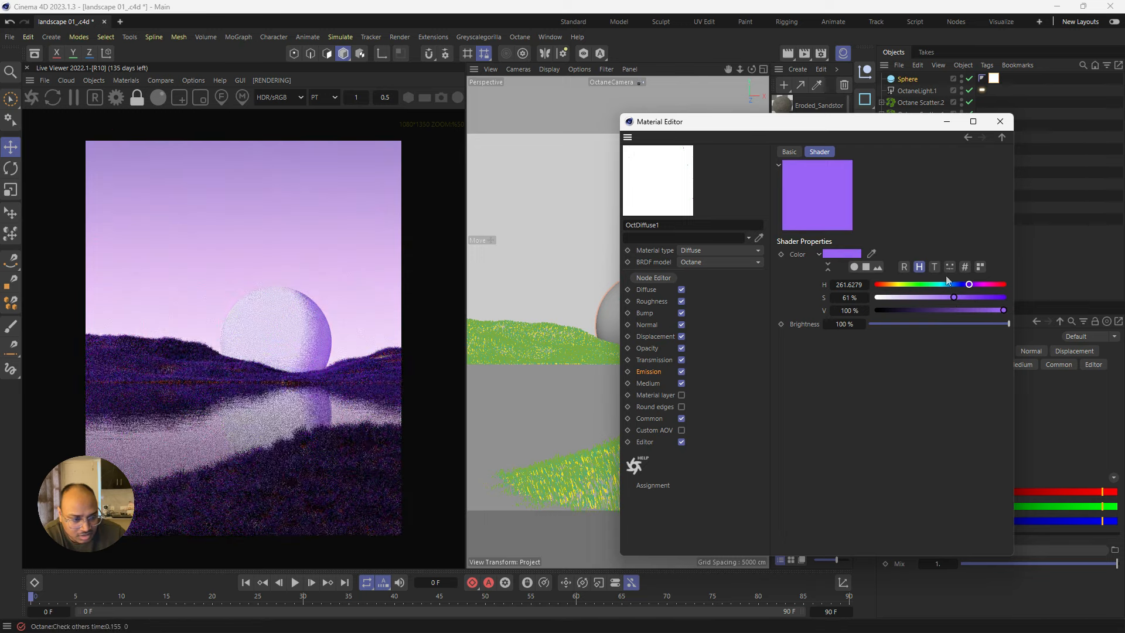
Step: Lower the texture emission's power to about 0.22 and enable surface brightness
{"action": "left_click", "coordinate": [968, 137]}
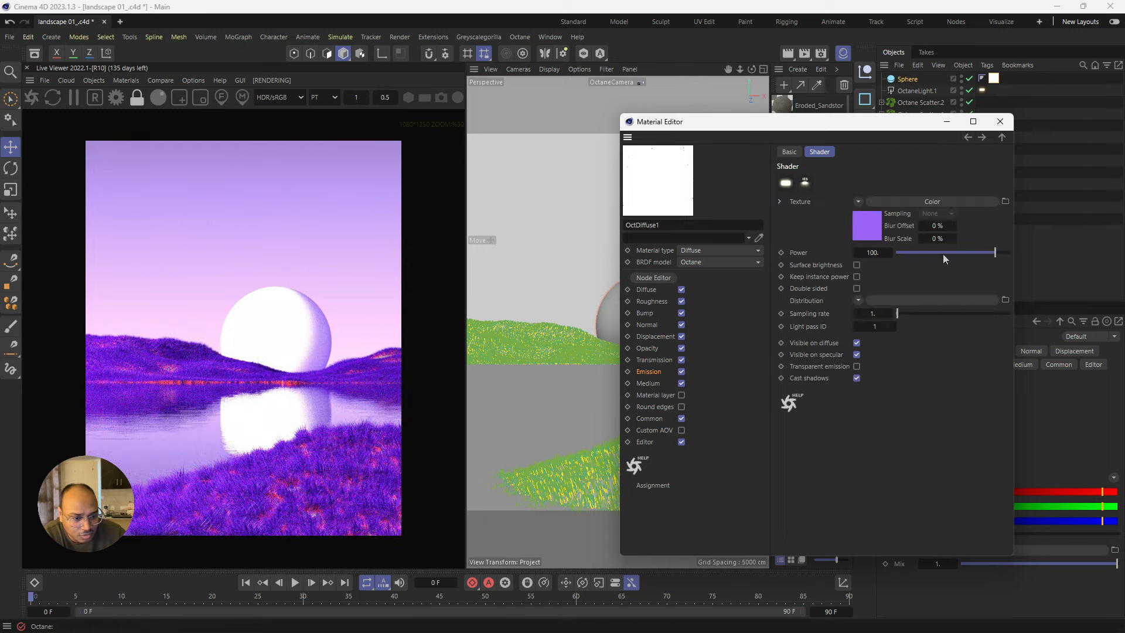
{"action": "mouse_move", "coordinate": [943, 258]}
{"action": "left_mouse_down"}
{"action": "mouse_move", "coordinate": [900, 252]}
{"action": "mouse_move", "coordinate": [967, 249]}
{"action": "mouse_move", "coordinate": [951, 252]}
{"action": "left_mouse_up"}
{"action": "left_click", "coordinate": [856, 265]}
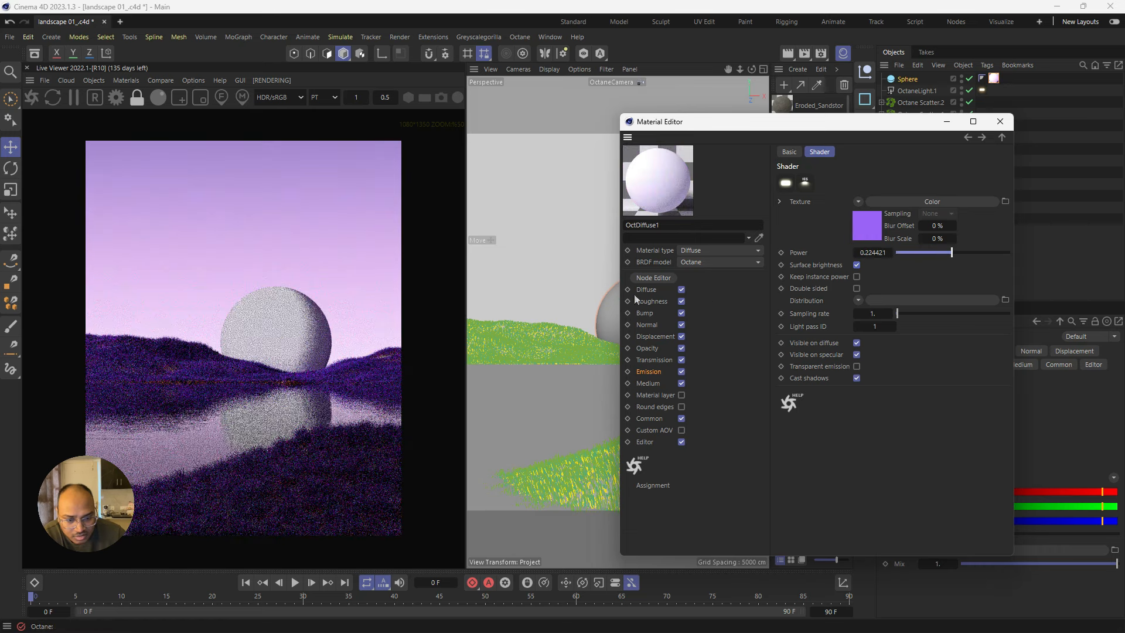
Step: Connect the purple Color node to the Diffuse input of OctDiffuse1 in the node editor and space out the nodes
{"action": "left_click", "coordinate": [653, 277]}
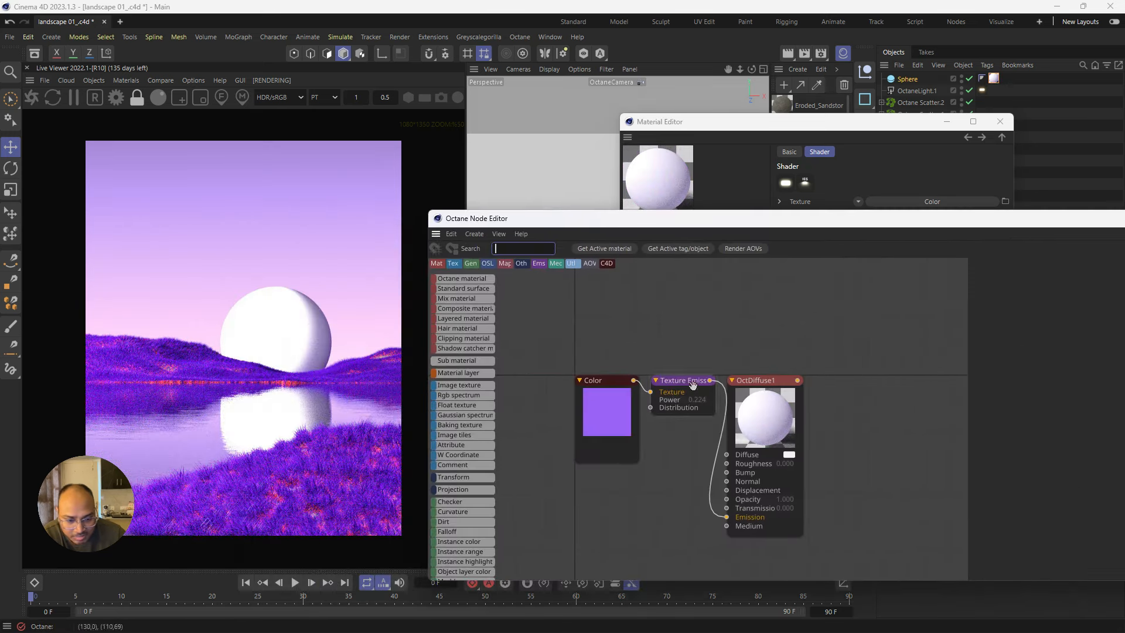
{"action": "left_click_drag", "start_coordinate": [761, 381], "coordinate": [814, 332]}
{"action": "left_click_drag", "start_coordinate": [710, 380], "coordinate": [790, 406]}
{"action": "left_click_drag", "start_coordinate": [609, 415], "coordinate": [566, 399]}
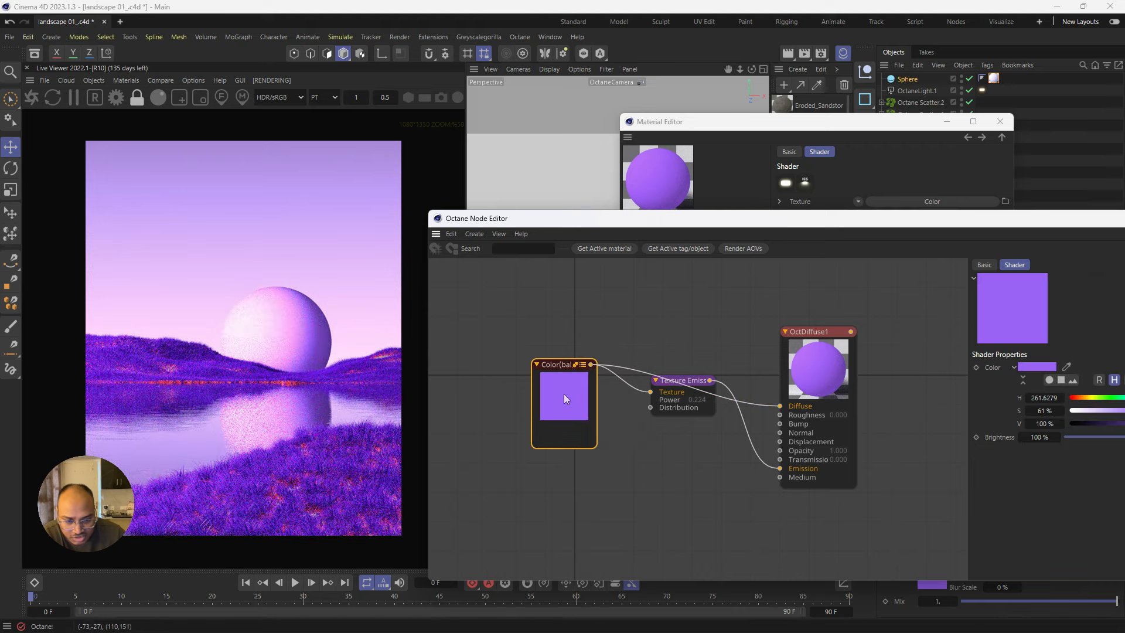
{"action": "left_click_drag", "start_coordinate": [680, 380], "coordinate": [679, 433]}
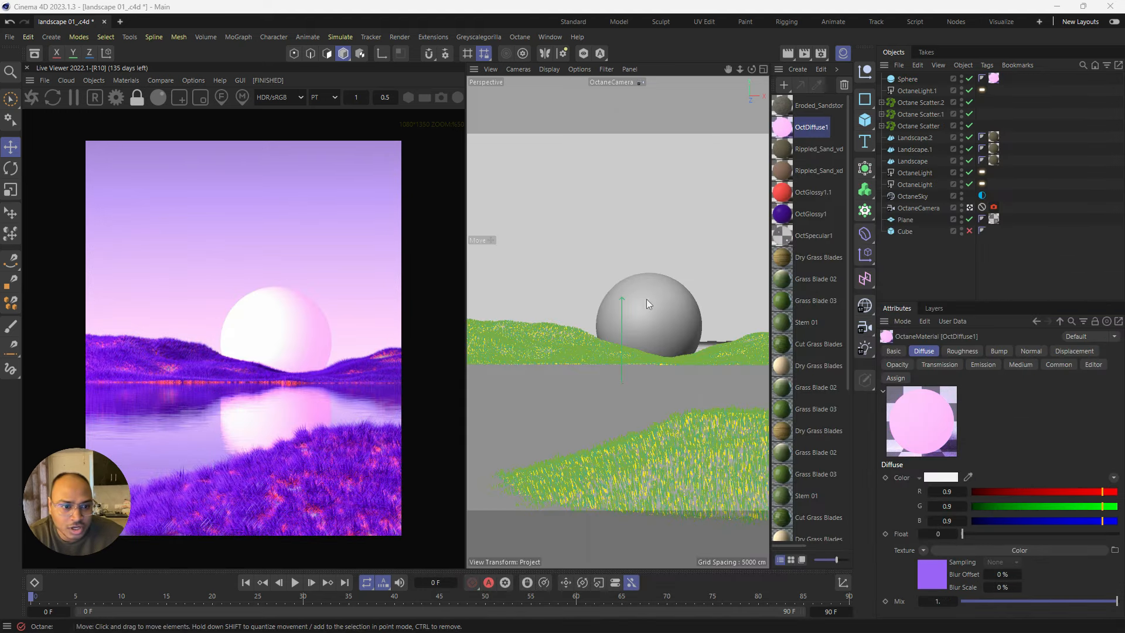
Step: Reduce the opacity of the sphere's OctDiffuse1 material to about 0.25
{"action": "double_click", "coordinate": [785, 134]}
{"action": "left_click", "coordinate": [758, 348]}
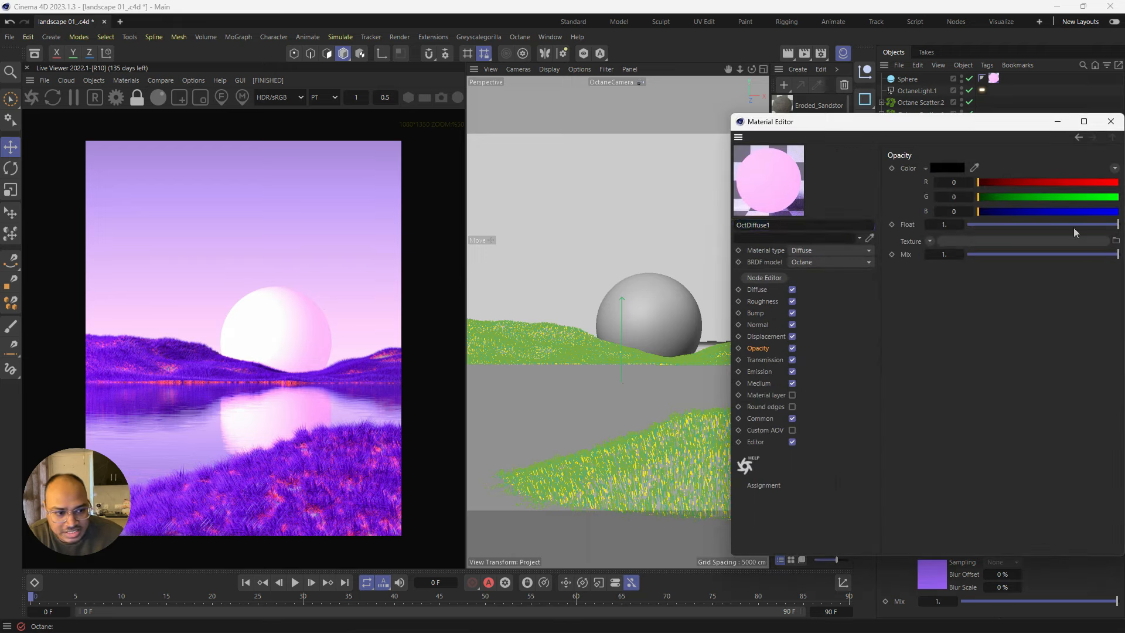
{"action": "left_click_drag", "start_coordinate": [1075, 230], "coordinate": [1014, 233]}
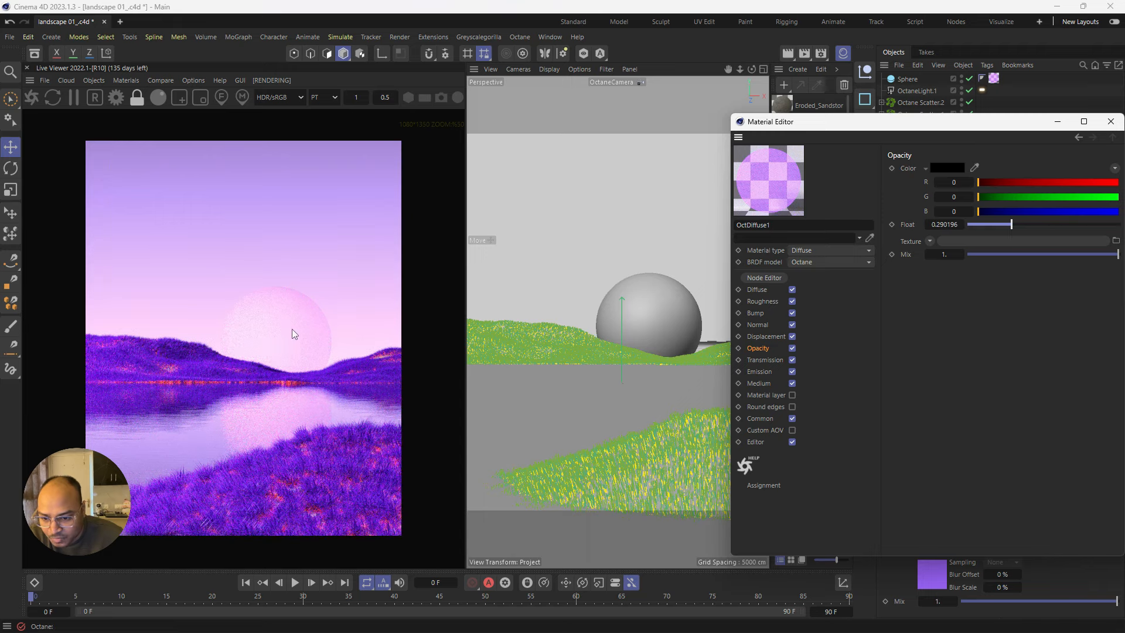
{"action": "scroll", "coordinate": [294, 334], "scroll_direction": "up", "scroll_amount": 3}
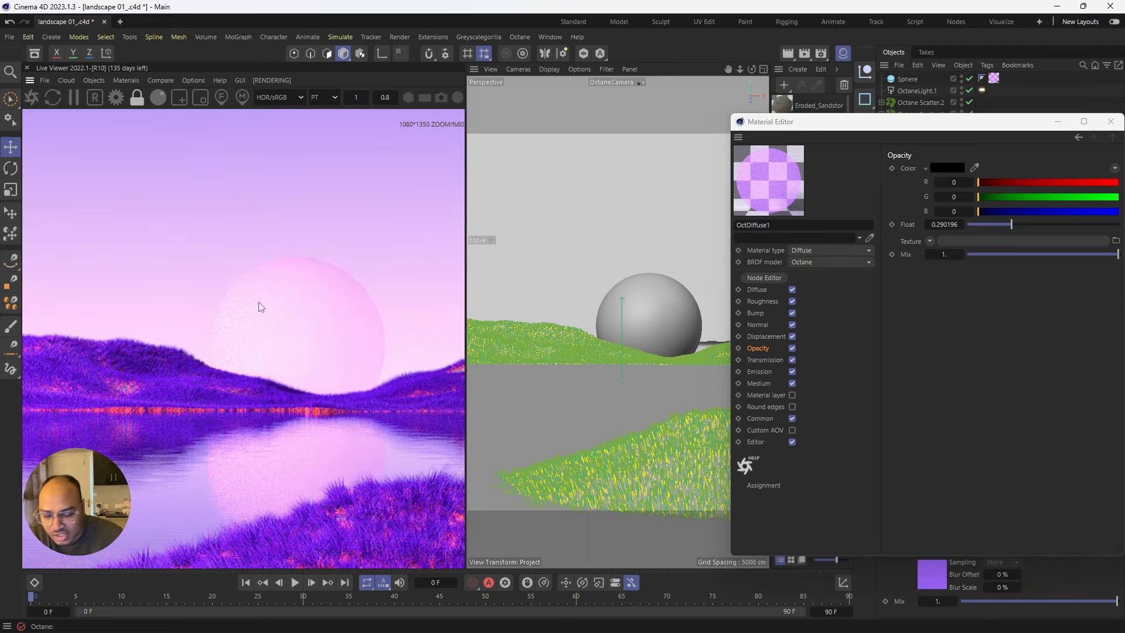
{"action": "mouse_move", "coordinate": [1010, 224]}
{"action": "left_mouse_down"}
{"action": "mouse_move", "coordinate": [975, 226]}
{"action": "mouse_move", "coordinate": [1015, 228]}
{"action": "left_mouse_up"}
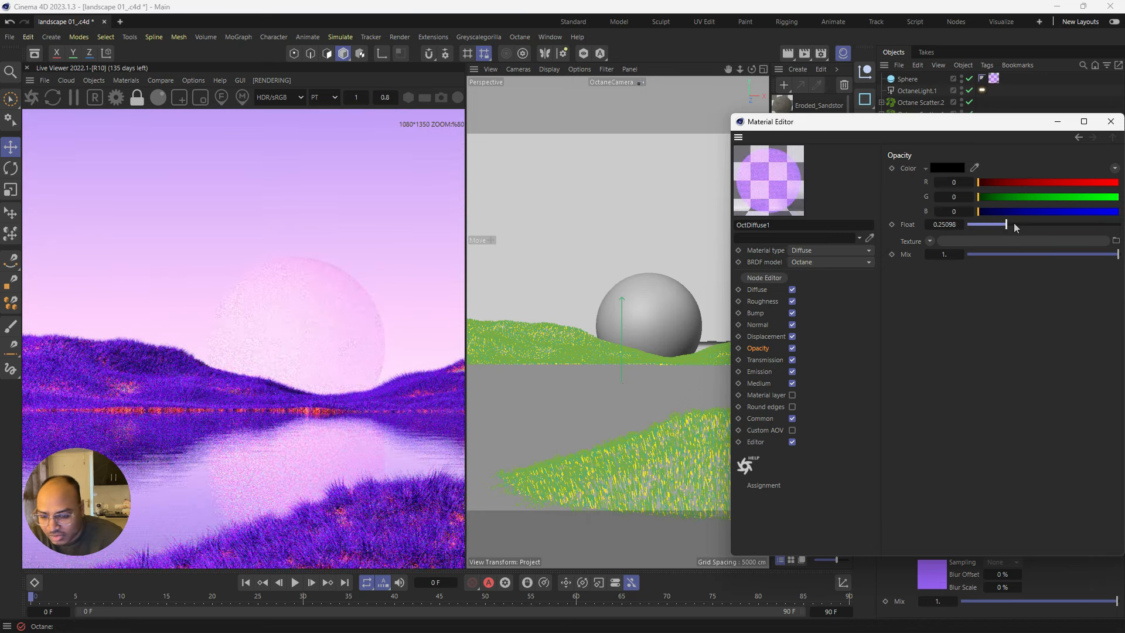
{"action": "left_click", "coordinate": [1110, 121]}
{"action": "scroll", "coordinate": [340, 303], "scroll_direction": "down", "scroll_amount": 3}
{"action": "scroll", "coordinate": [319, 308], "scroll_direction": "down", "scroll_amount": 2}
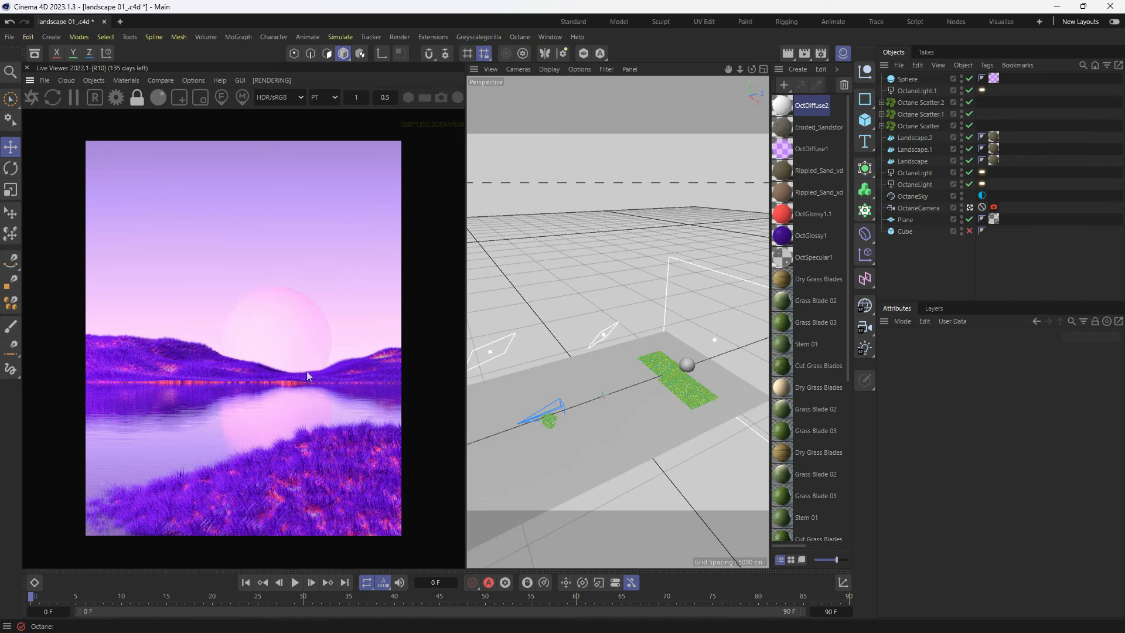
{"action": "scroll", "coordinate": [302, 365], "scroll_direction": "up", "scroll_amount": 1}
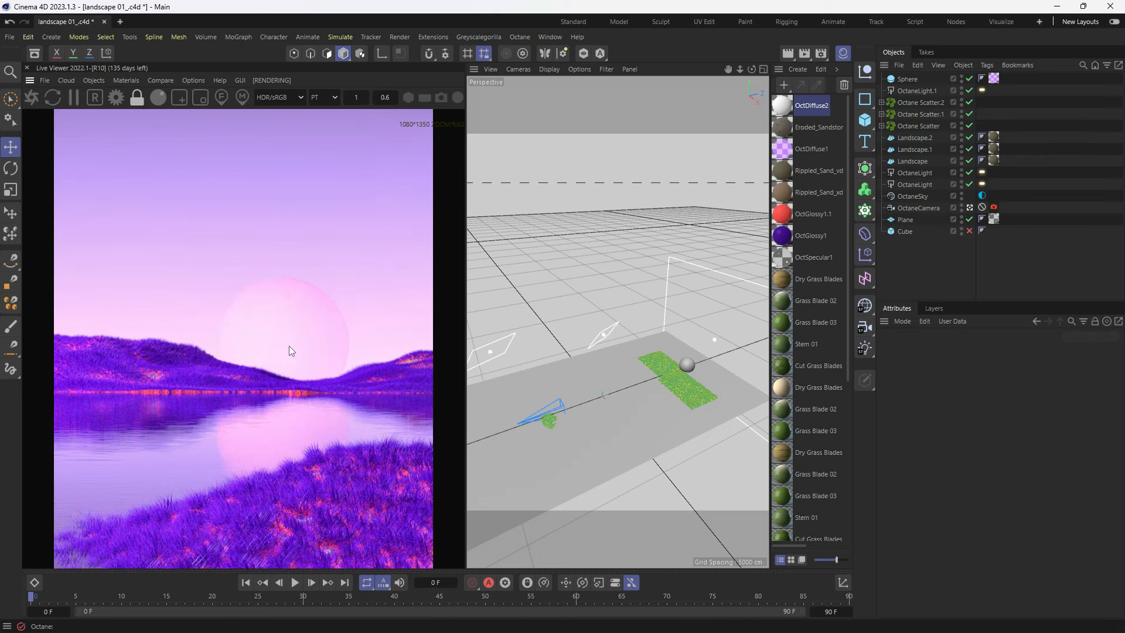
{"action": "middle_click_drag", "start_coordinate": [290, 346], "coordinate": [279, 330]}
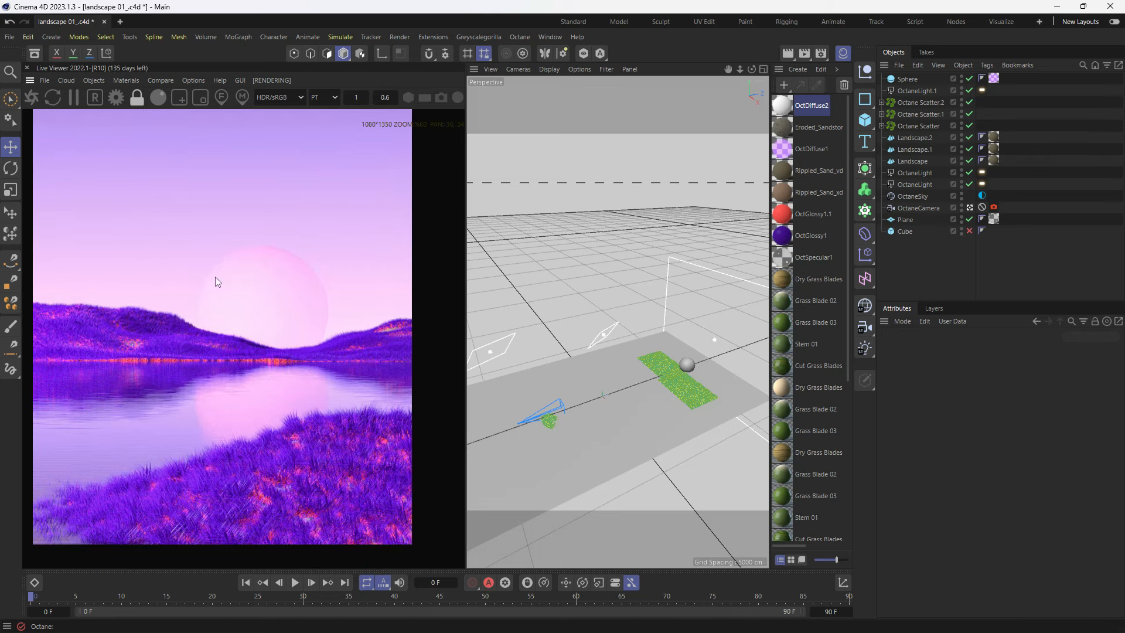
{"action": "scroll", "coordinate": [283, 310], "scroll_direction": "down", "scroll_amount": 1}
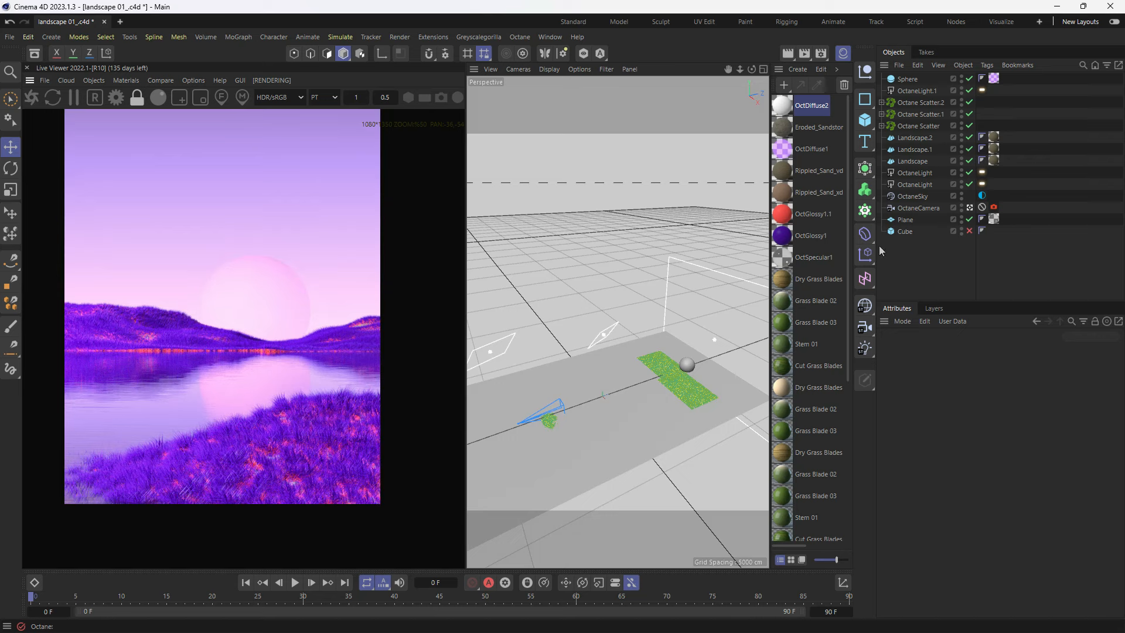
Step: Enable the camera imager on OctaneCamera and set exposure to about 1.2, highlight compression to about 0.35 and gamma to about 0.81
{"action": "left_click", "coordinate": [994, 208]}
{"action": "left_click", "coordinate": [1018, 351]}
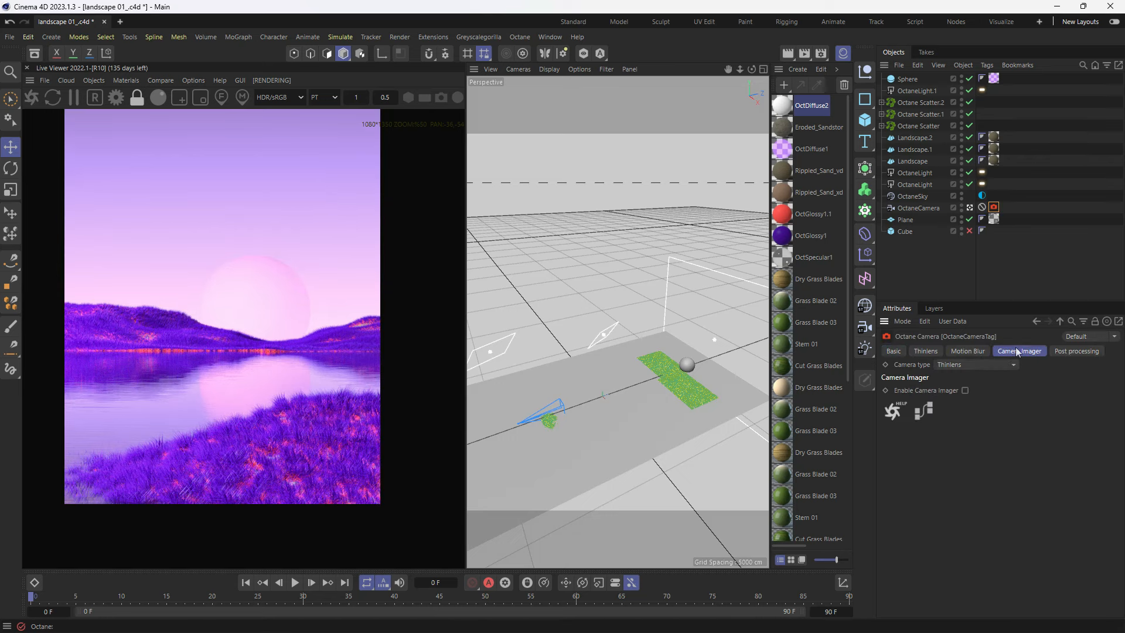
{"action": "left_click", "coordinate": [966, 390]}
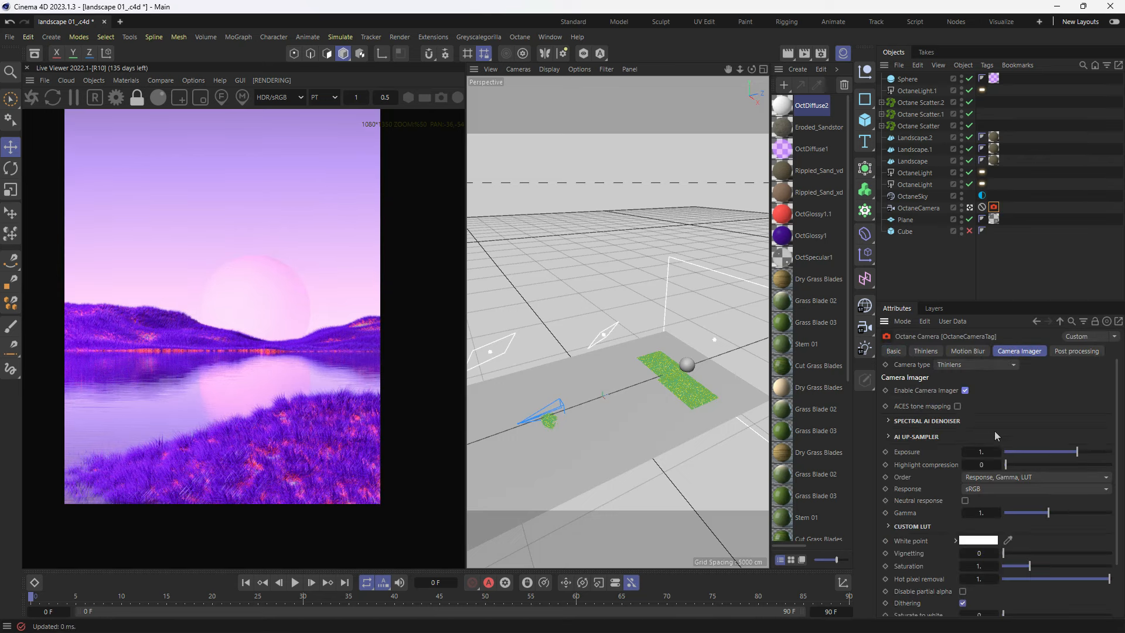
{"action": "scroll", "coordinate": [967, 423], "scroll_direction": "down", "scroll_amount": 3}
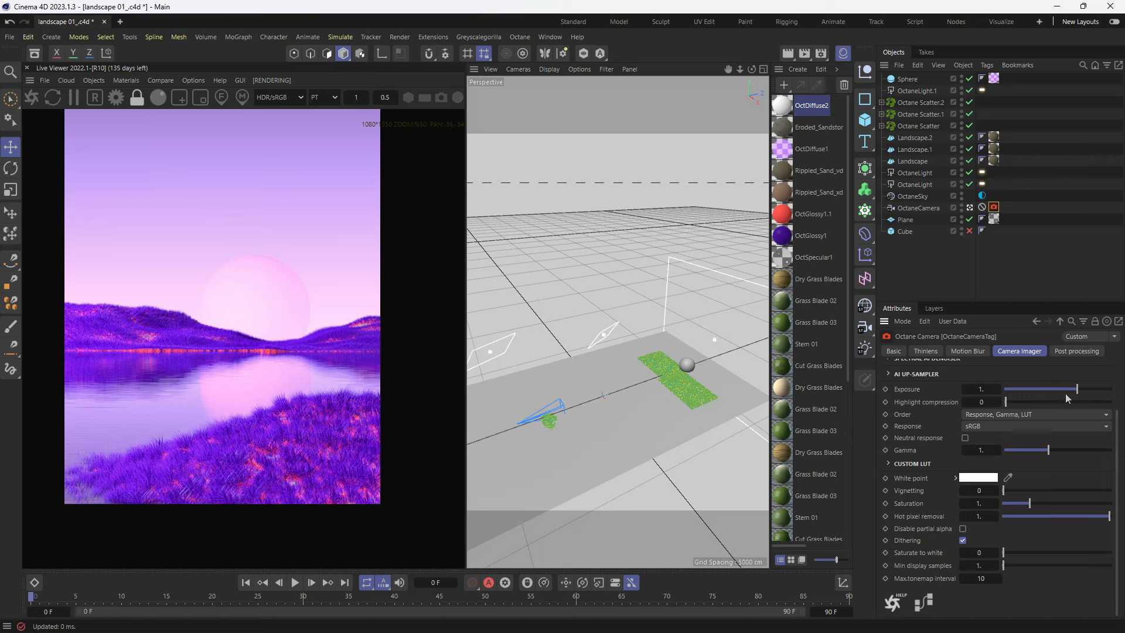
{"action": "left_click_drag", "start_coordinate": [1031, 402], "coordinate": [1082, 389]}
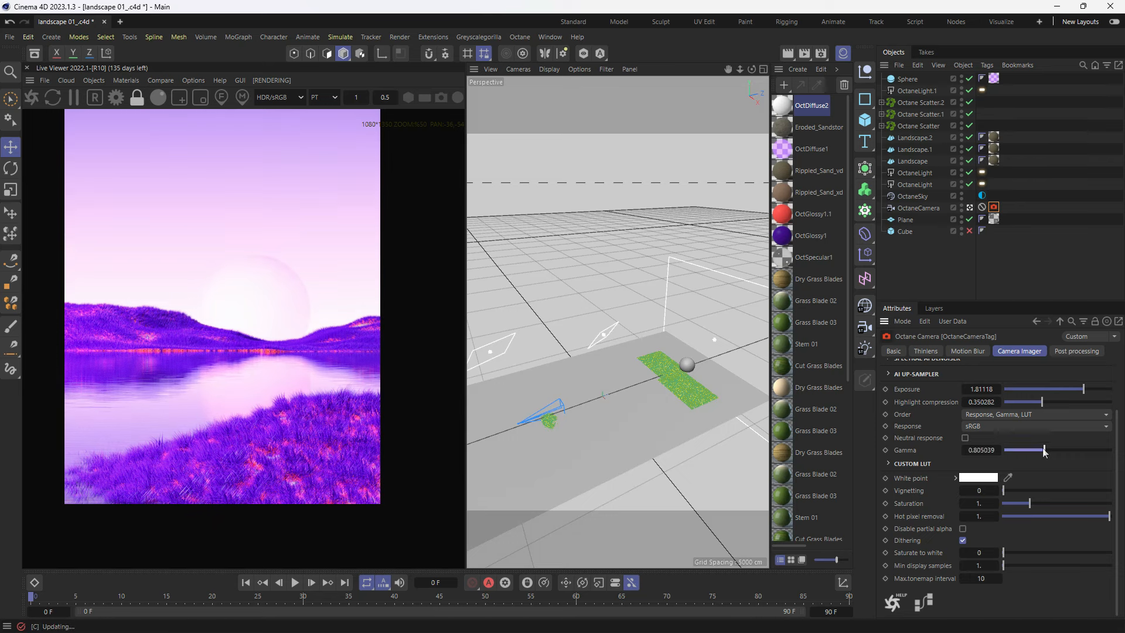
{"action": "mouse_move", "coordinate": [1048, 448]}
{"action": "left_mouse_down"}
{"action": "mouse_move", "coordinate": [1037, 453]}
{"action": "mouse_move", "coordinate": [1047, 451]}
{"action": "left_mouse_up"}
{"action": "left_click_drag", "start_coordinate": [1084, 391], "coordinate": [1078, 392]}
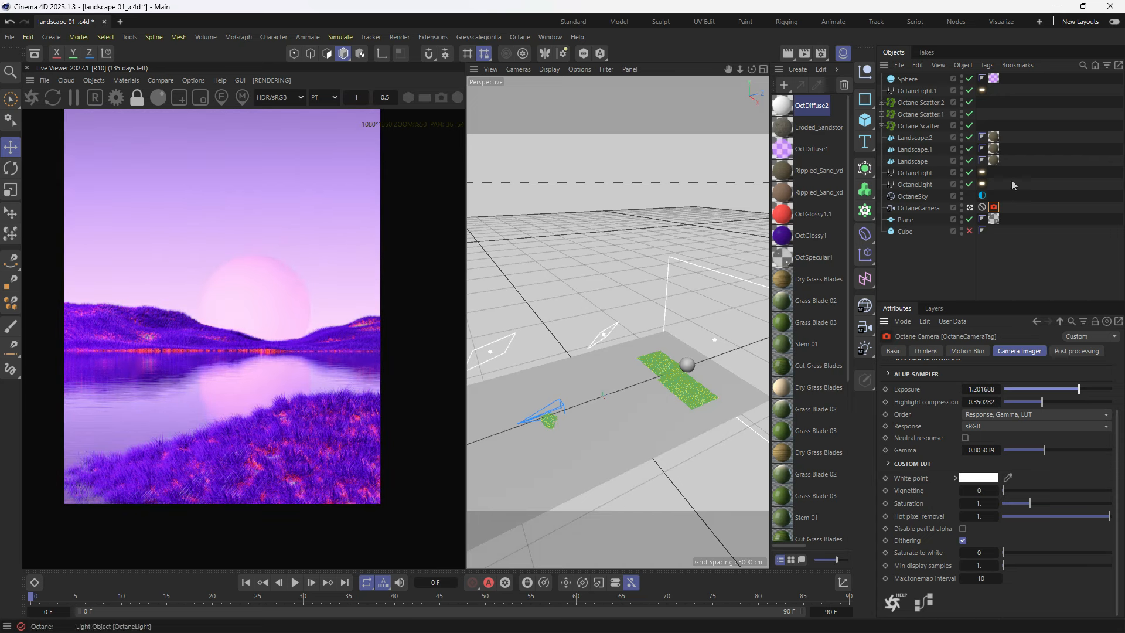
Step: Darken the dark end knot of the gradient texture on the OctaneLight just above OctaneSky to nearly black
{"action": "left_click", "coordinate": [983, 185]}
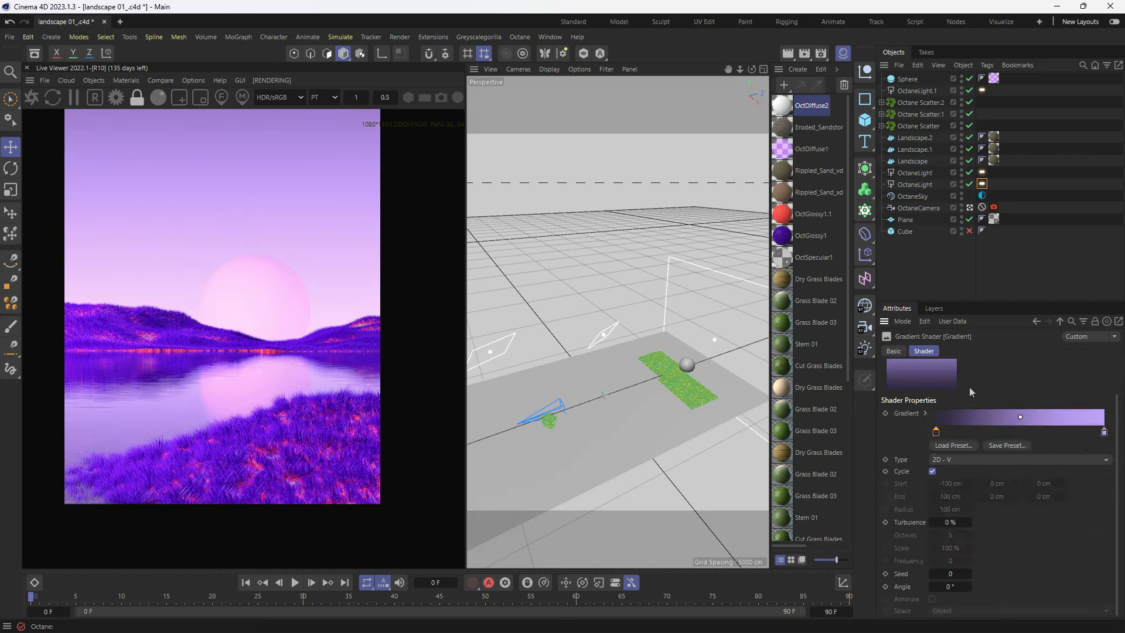
{"action": "double_click", "coordinate": [936, 431]}
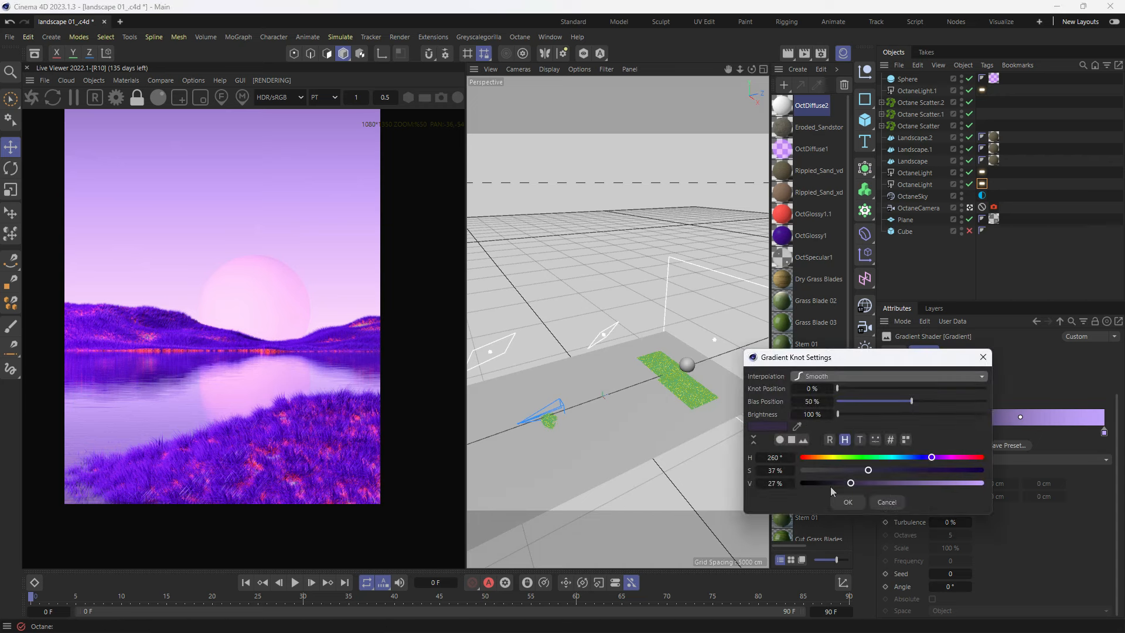
{"action": "left_click", "coordinate": [844, 502]}
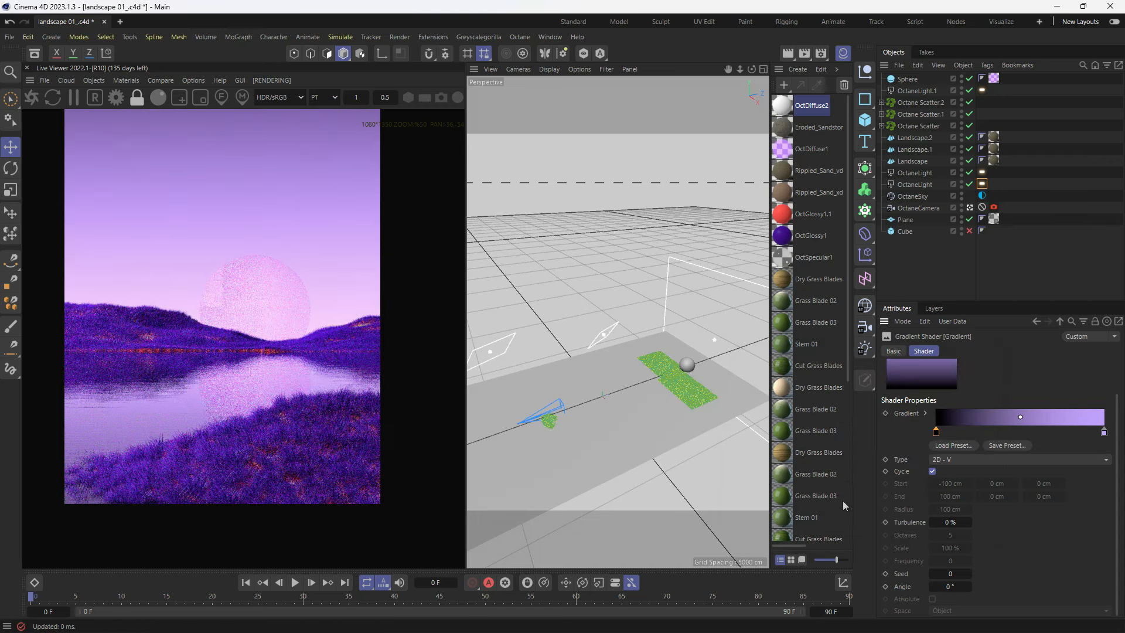
Step: Adjust the power of the OctaneLight with the gradient texture to about 3.32
{"action": "left_click", "coordinate": [1035, 322]}
{"action": "scroll", "coordinate": [1054, 369], "scroll_direction": "up", "scroll_amount": 2}
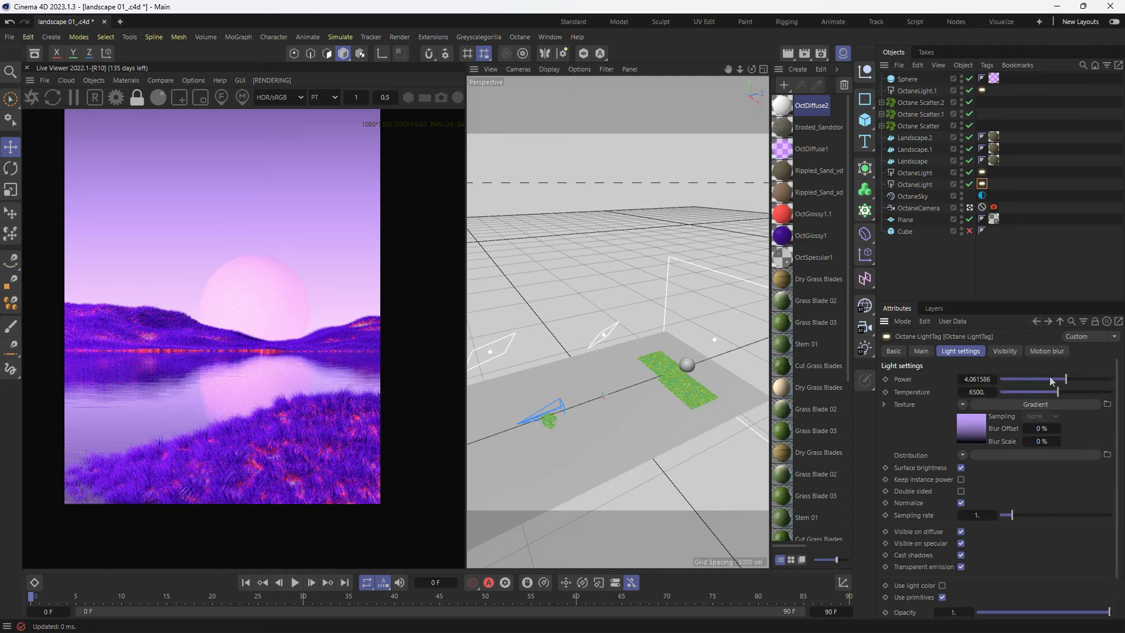
{"action": "mouse_move", "coordinate": [1062, 380]}
{"action": "left_mouse_down"}
{"action": "mouse_move", "coordinate": [1013, 380]}
{"action": "mouse_move", "coordinate": [1089, 380]}
{"action": "mouse_move", "coordinate": [1064, 382]}
{"action": "left_mouse_up"}
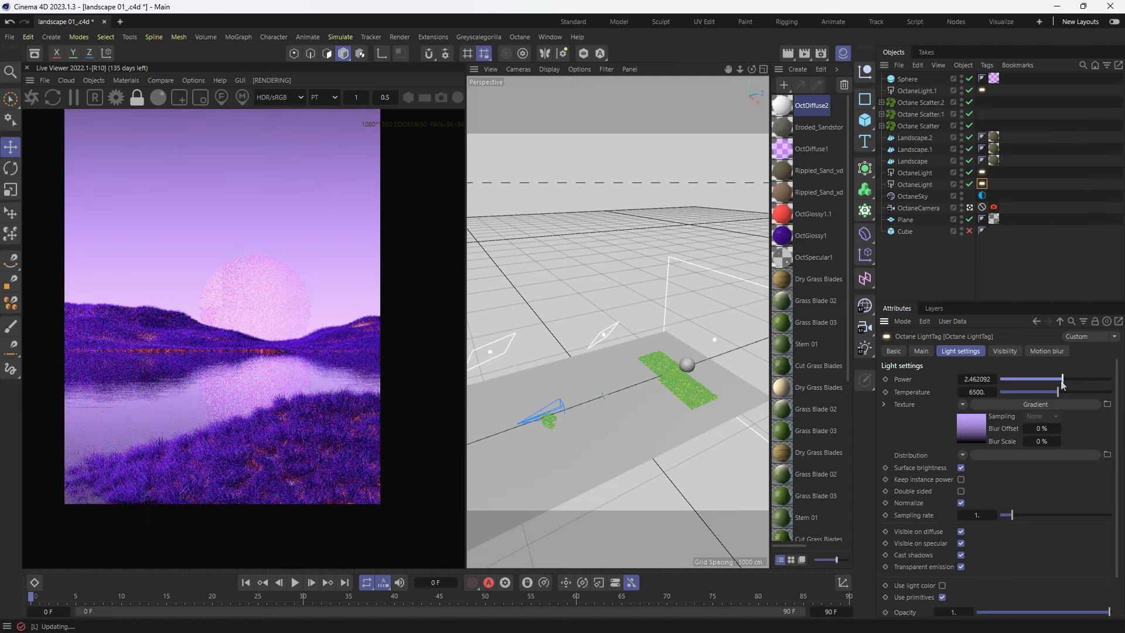
{"action": "left_click_drag", "start_coordinate": [1062, 384], "coordinate": [1071, 384]}
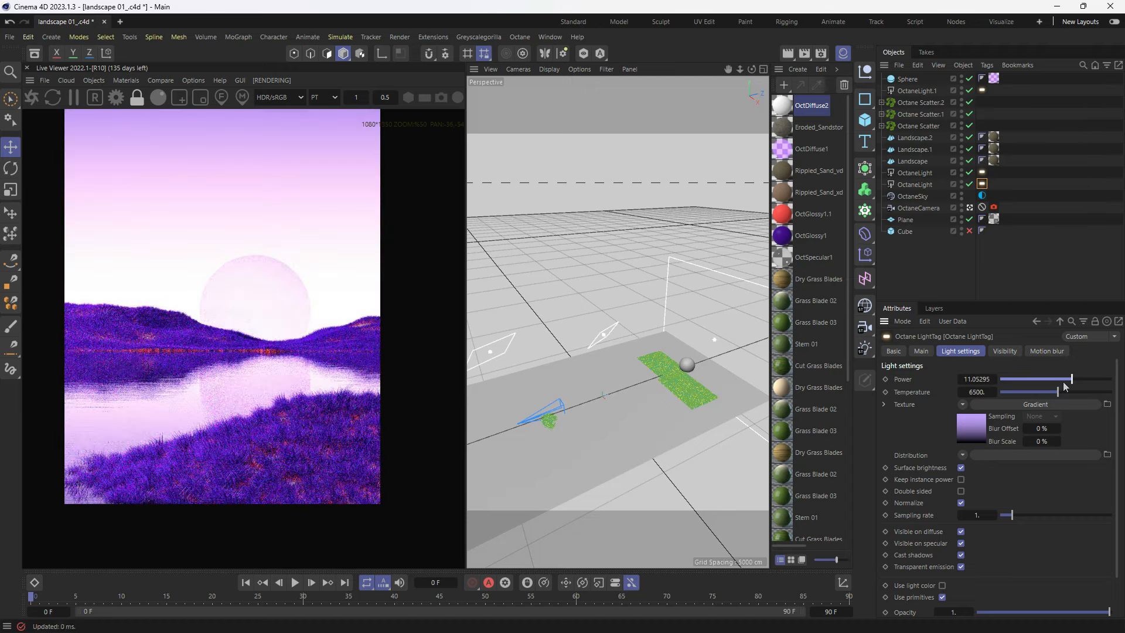
{"action": "left_click_drag", "start_coordinate": [1071, 383], "coordinate": [1061, 386]}
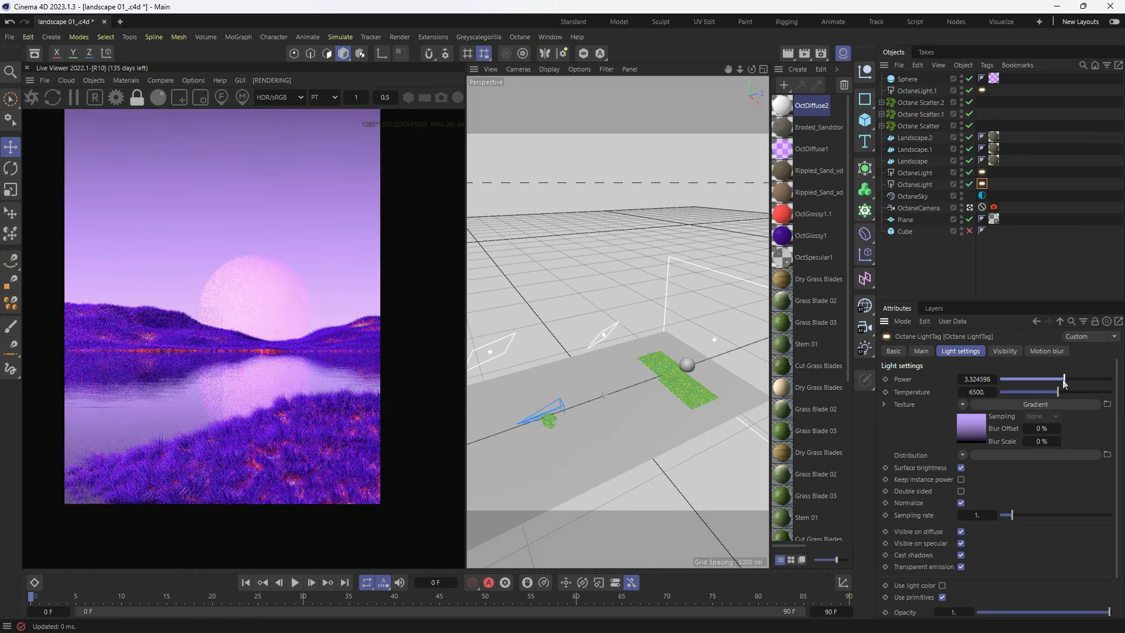
{"action": "left_click_drag", "start_coordinate": [241, 355], "coordinate": [257, 416]}
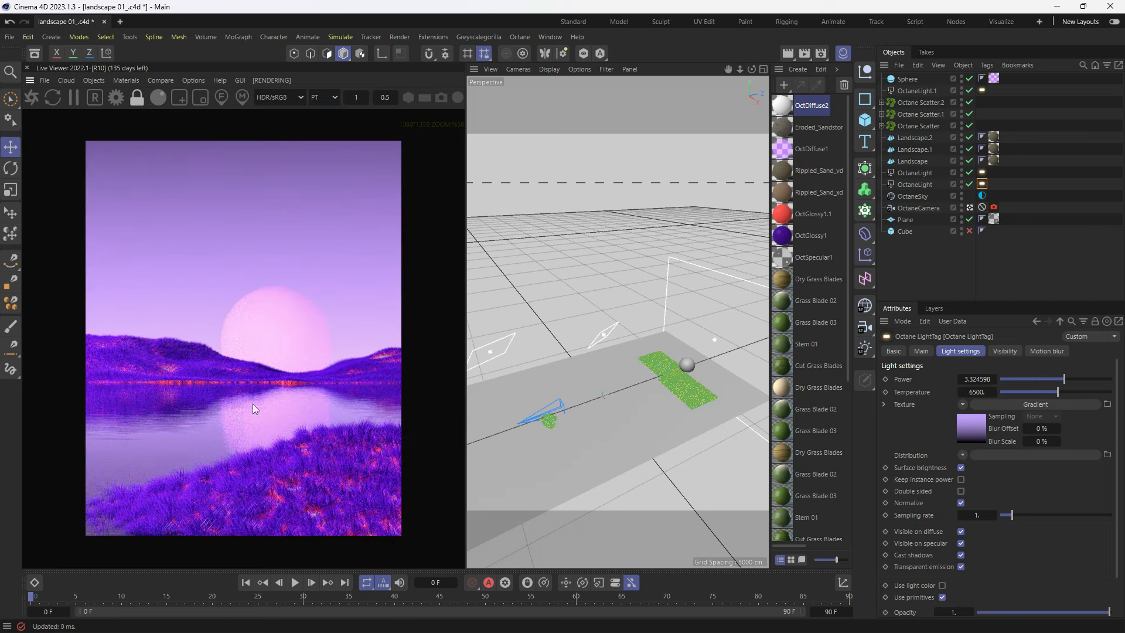
{"action": "scroll", "coordinate": [252, 402], "scroll_direction": "up", "scroll_amount": 2}
{"action": "scroll", "coordinate": [251, 402], "scroll_direction": "down", "scroll_amount": 2}
{"action": "scroll", "coordinate": [250, 402], "scroll_direction": "up", "scroll_amount": 1}
{"action": "key", "text": "super"}
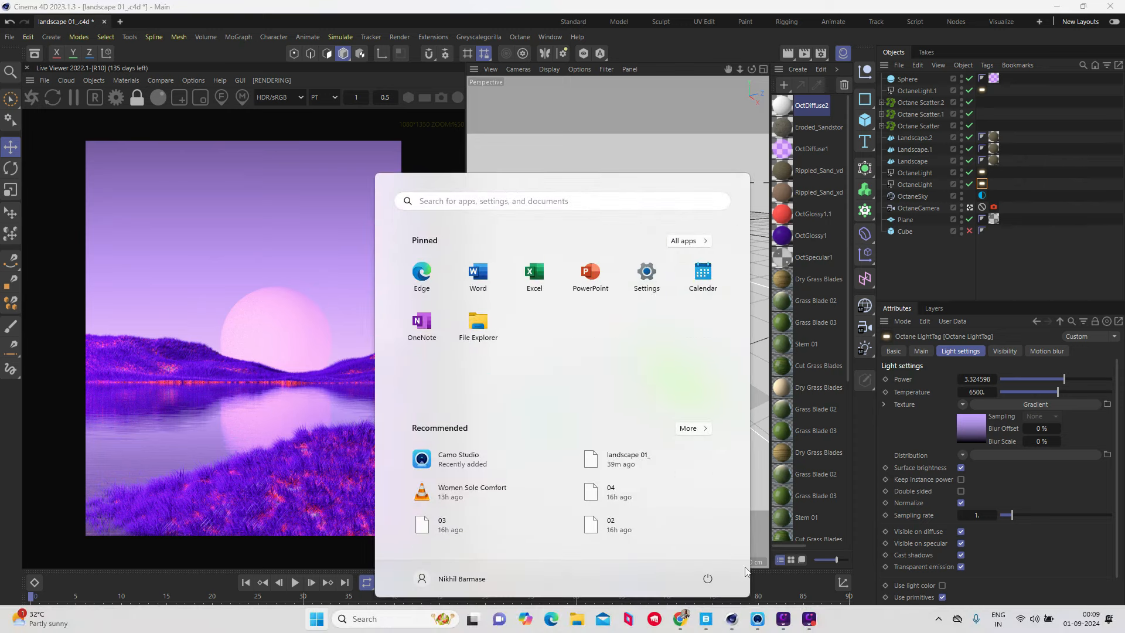
Step: Switch to Quixel Bridge and search the whole asset library for "rock"
{"action": "left_click", "coordinate": [708, 627]}
{"action": "scroll", "coordinate": [463, 400], "scroll_direction": "down", "scroll_amount": 3}
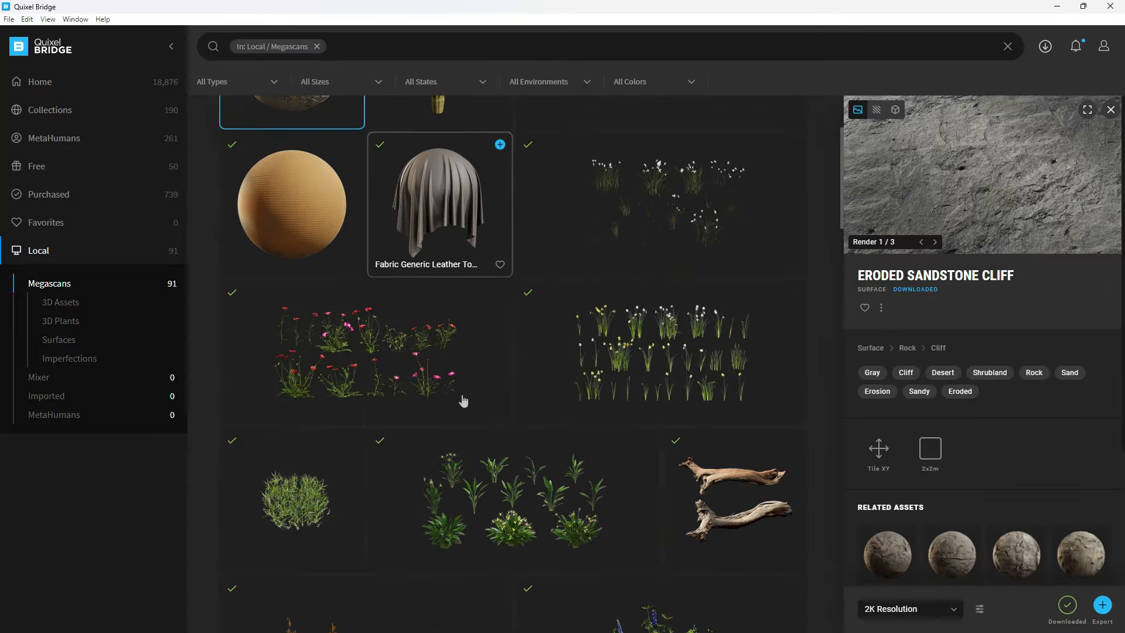
{"action": "scroll", "coordinate": [361, 287], "scroll_direction": "up", "scroll_amount": 3}
{"action": "left_click", "coordinate": [81, 85]}
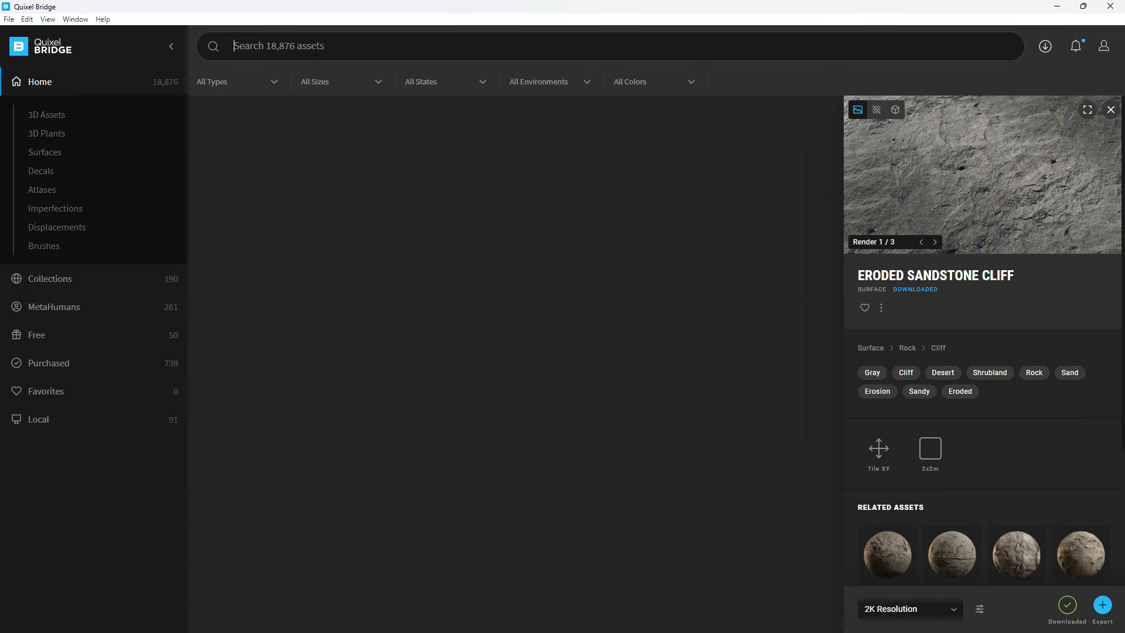
{"action": "left_click", "coordinate": [315, 48]}
{"action": "type", "text": "ro"}
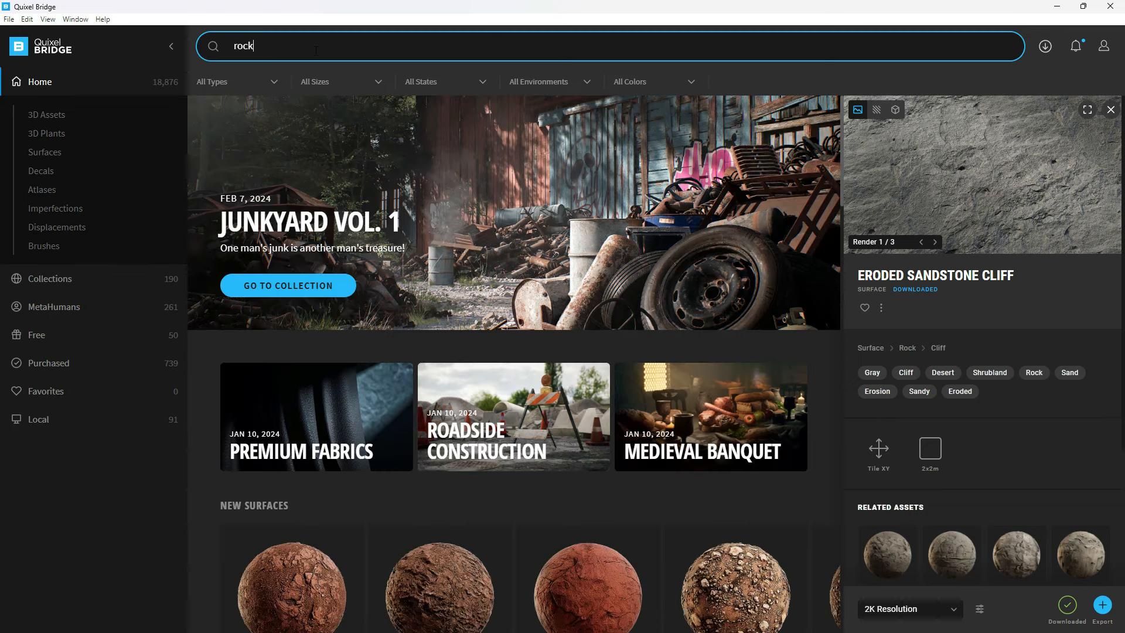
{"action": "type", "text": "ck"}
{"action": "key", "text": "Return"}
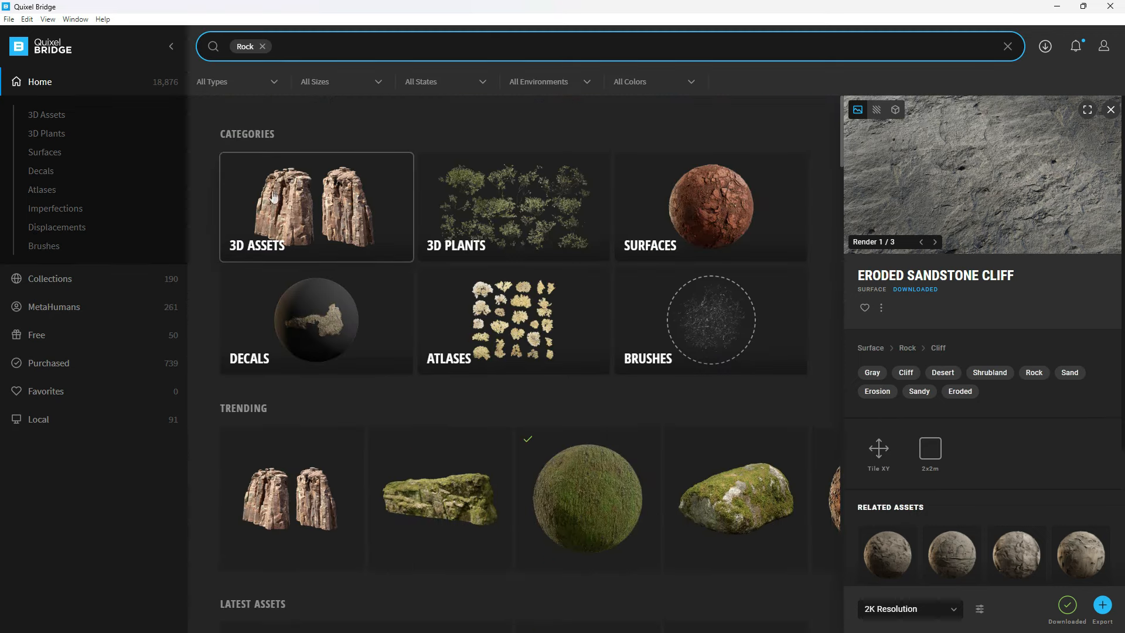
Step: Download two Desert Western Cluster Rock 3D assets at 2K resolution from the rock search results
{"action": "scroll", "coordinate": [428, 325], "scroll_direction": "down", "scroll_amount": 9}
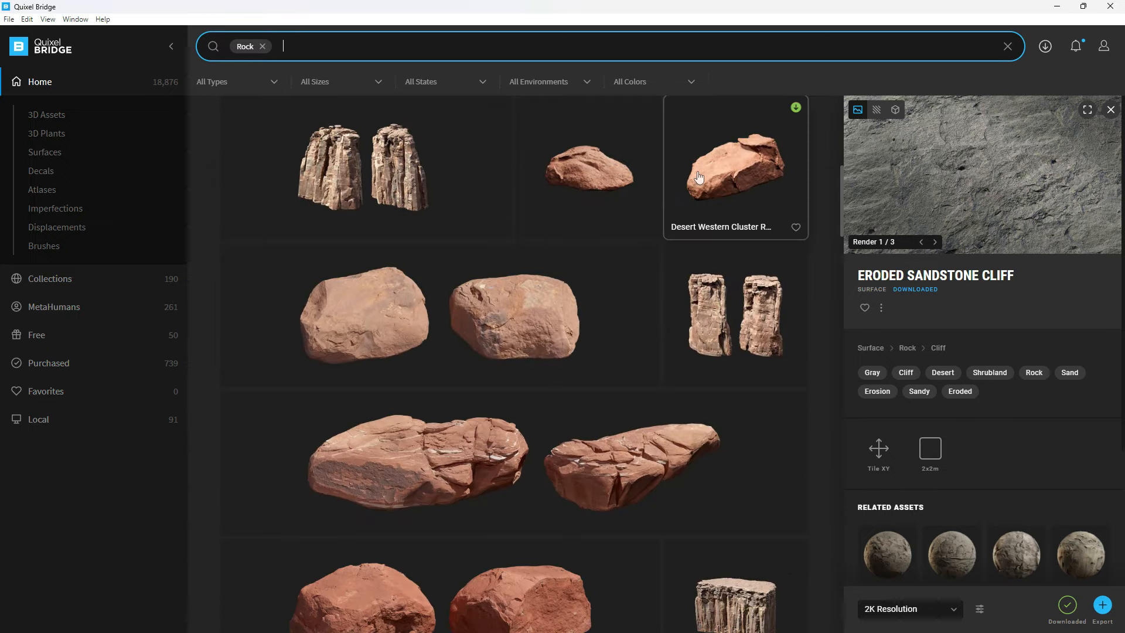
{"action": "left_click", "coordinate": [710, 169]}
{"action": "left_click", "coordinate": [1067, 605]}
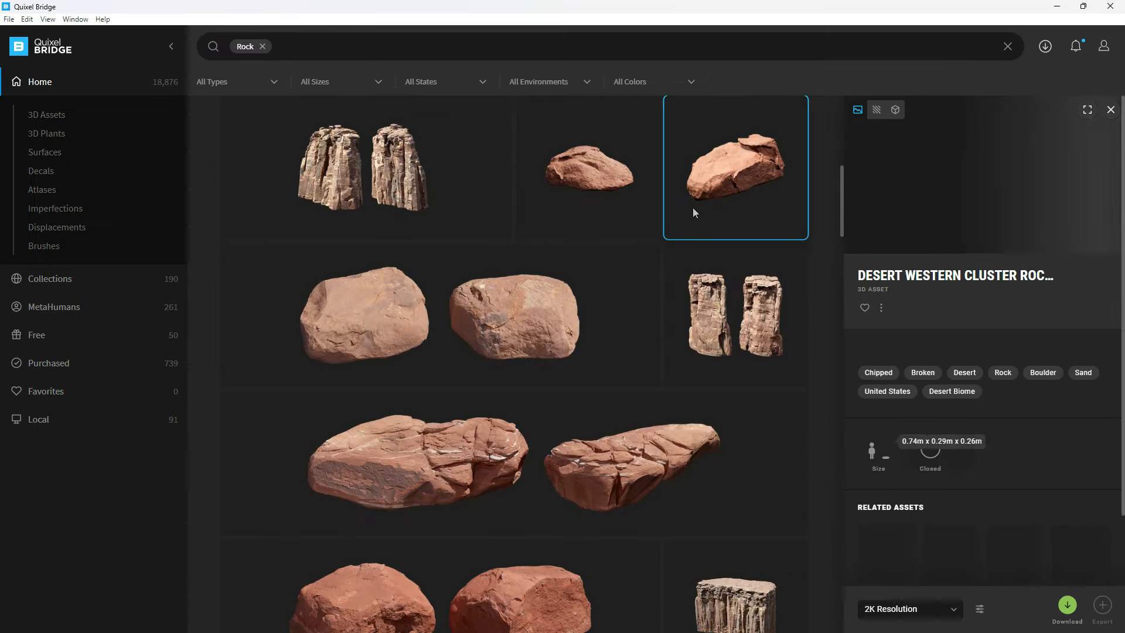
{"action": "left_click", "coordinate": [594, 195]}
{"action": "left_click", "coordinate": [1067, 609]}
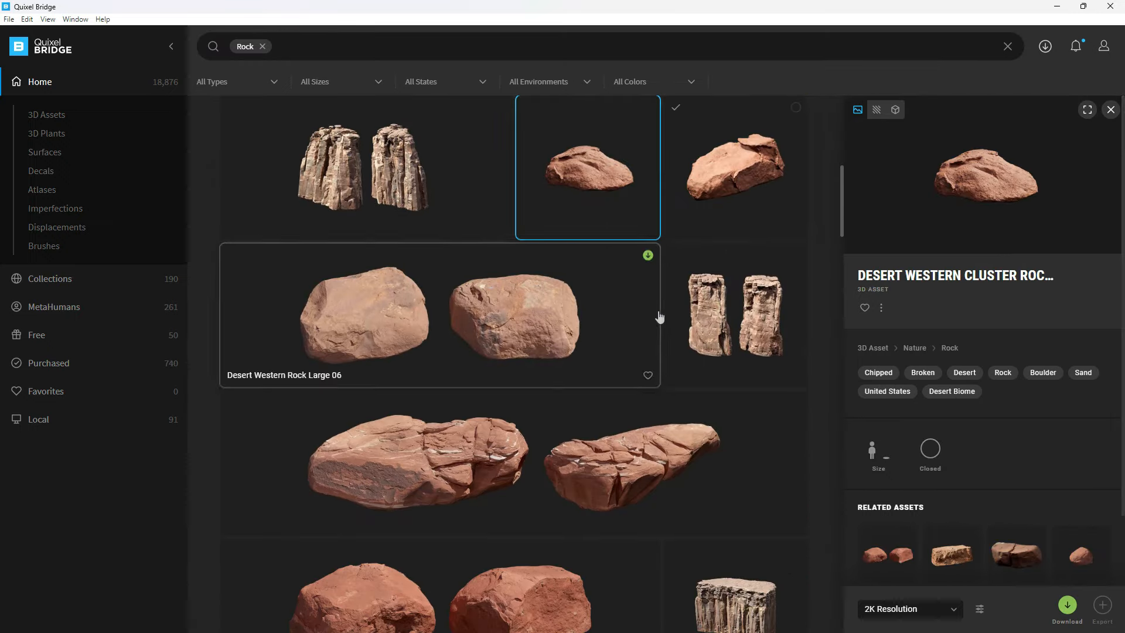
Step: Find the already downloaded Desert Western Rock Scatter asset further down the results and export it to Cinema 4D
{"action": "scroll", "coordinate": [657, 314], "scroll_direction": "down", "scroll_amount": 10}
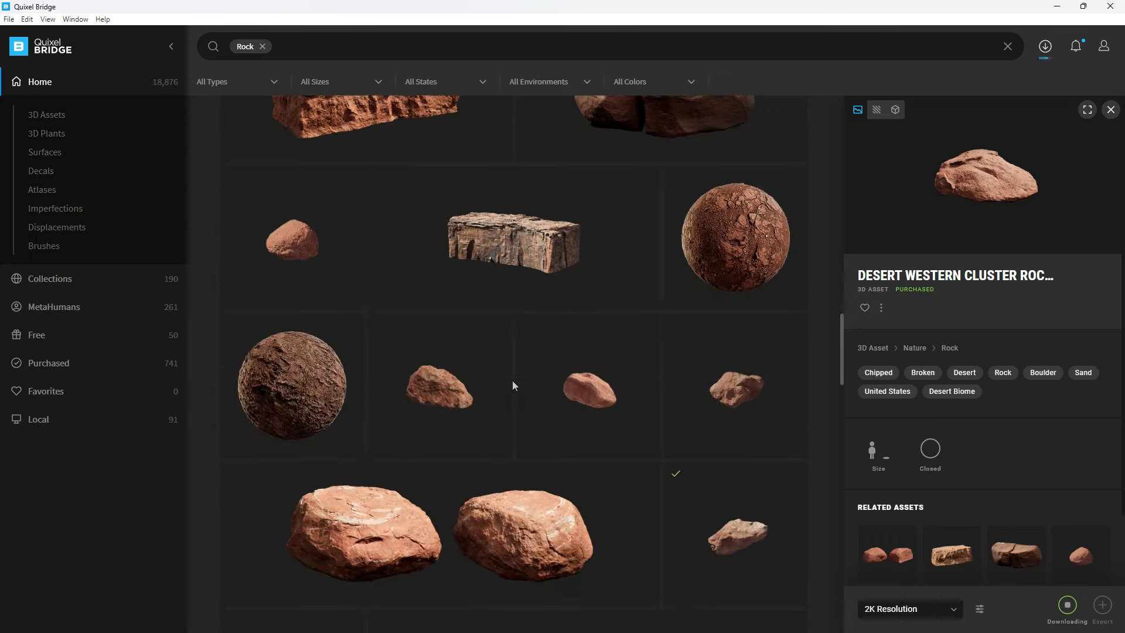
{"action": "left_click", "coordinate": [316, 246]}
{"action": "scroll", "coordinate": [585, 264], "scroll_direction": "down", "scroll_amount": 6}
{"action": "left_click", "coordinate": [699, 145]}
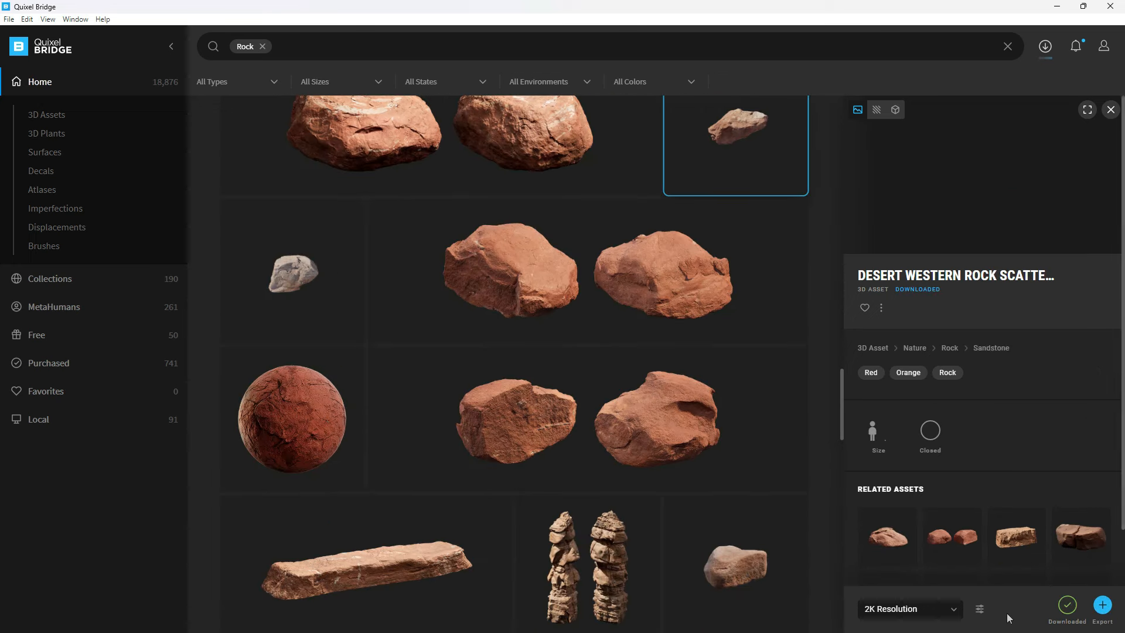
{"action": "left_click", "coordinate": [1102, 609]}
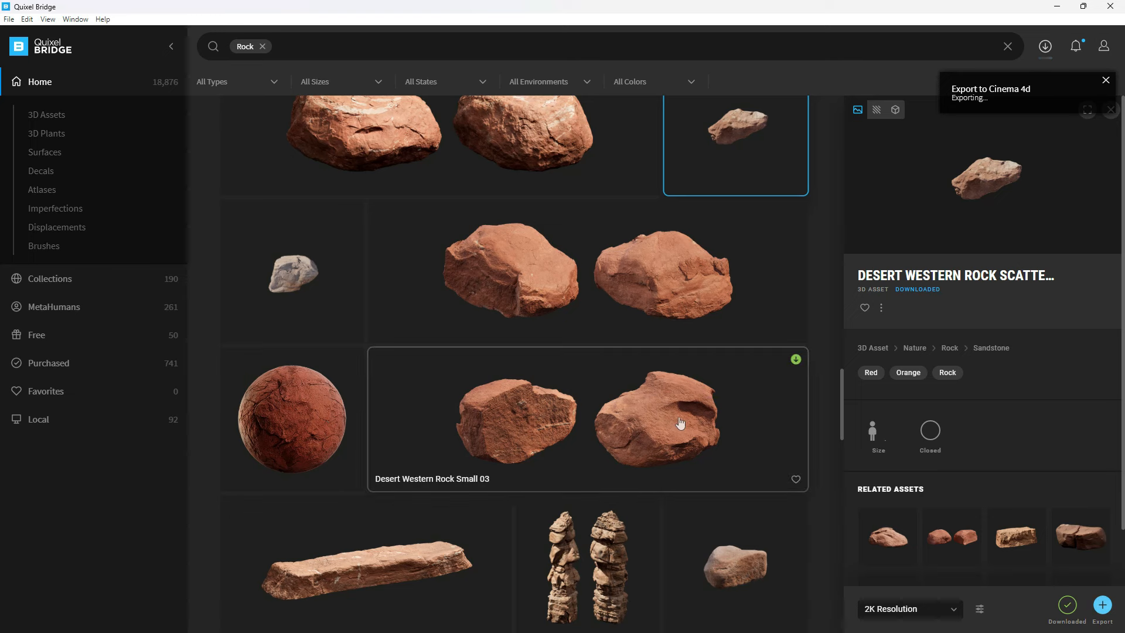
Step: Export the two downloaded Desert Western Cluster Rock assets from the local Megascans library and return to Cinema 4D
{"action": "left_click", "coordinate": [39, 420]}
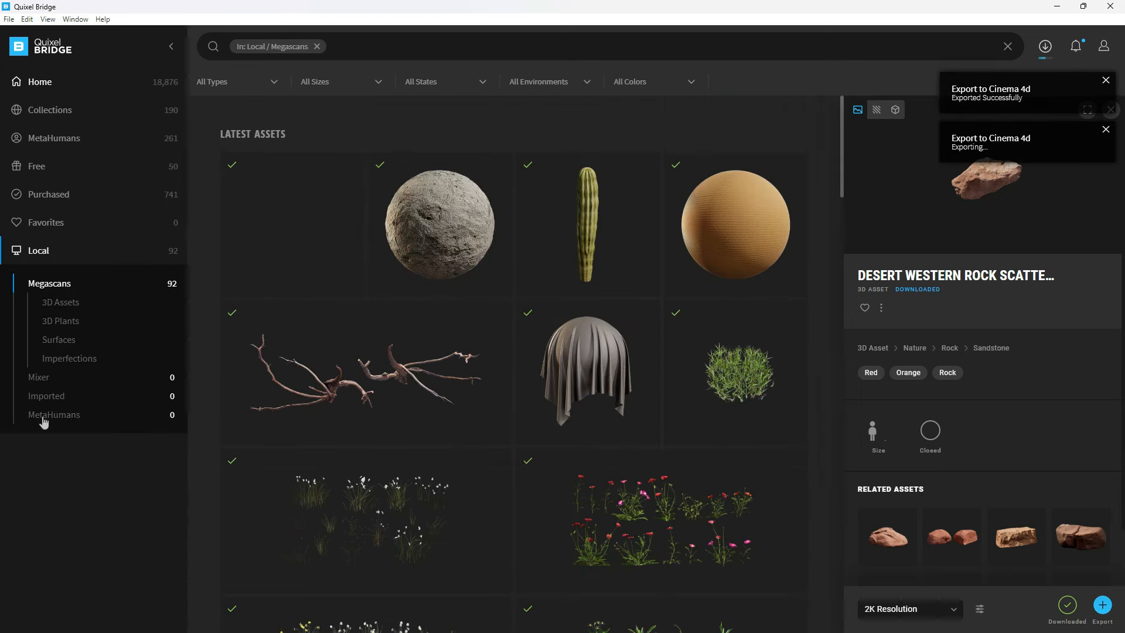
{"action": "left_click", "coordinate": [274, 242]}
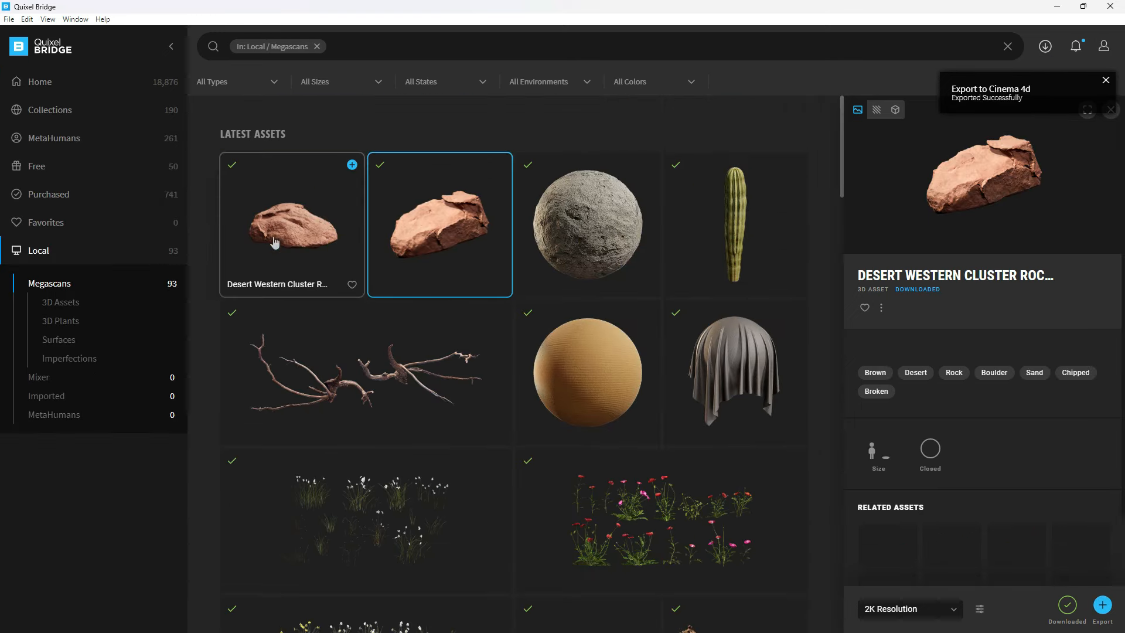
{"action": "left_click", "coordinate": [1101, 606]}
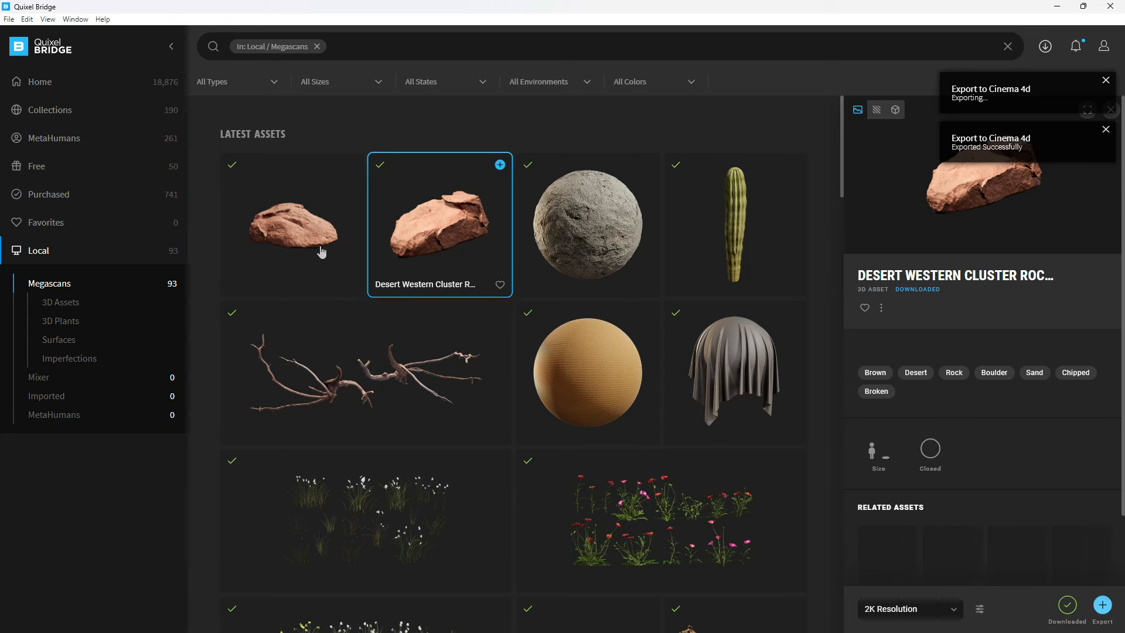
{"action": "left_click", "coordinate": [1100, 605]}
{"action": "left_click", "coordinate": [1100, 606]}
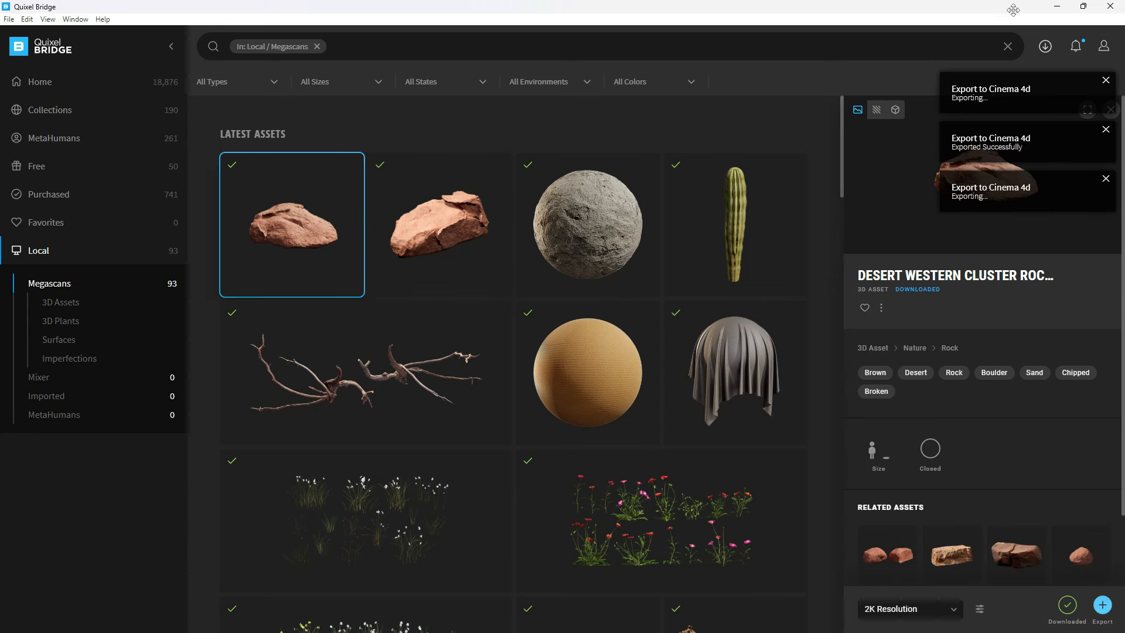
{"action": "left_click", "coordinate": [1059, 7]}
{"action": "left_click", "coordinate": [647, 373]}
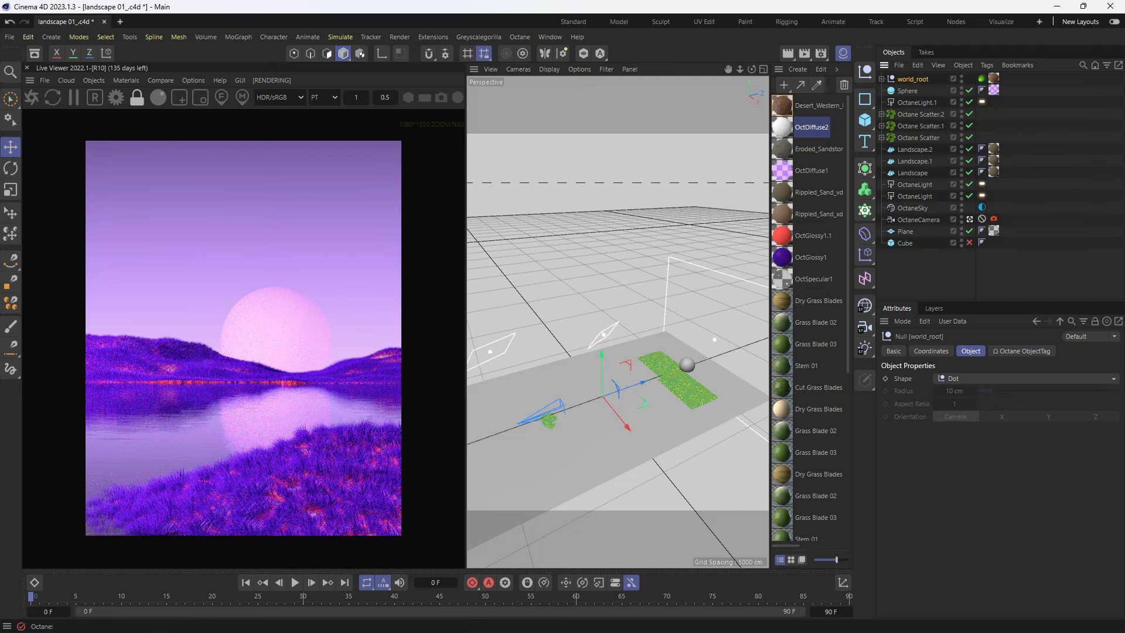
Step: Export the flatter Desert Western Cluster Rock from Quixel Bridge again, return to Cinema 4D and dismiss the plugin message
{"action": "key", "text": "super"}
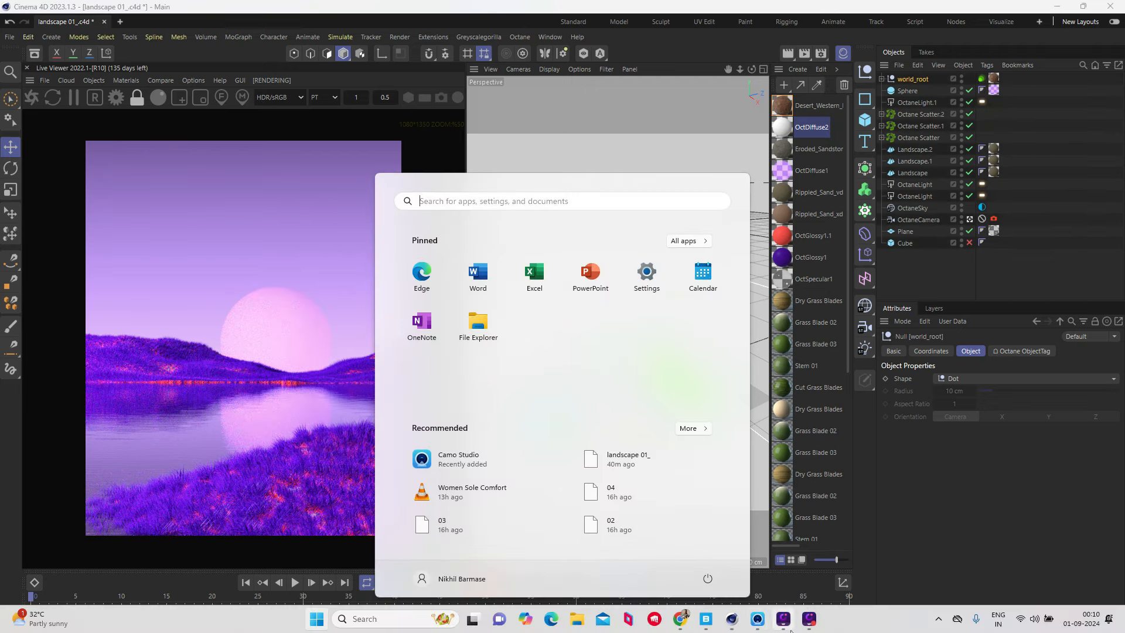
{"action": "left_click", "coordinate": [708, 625]}
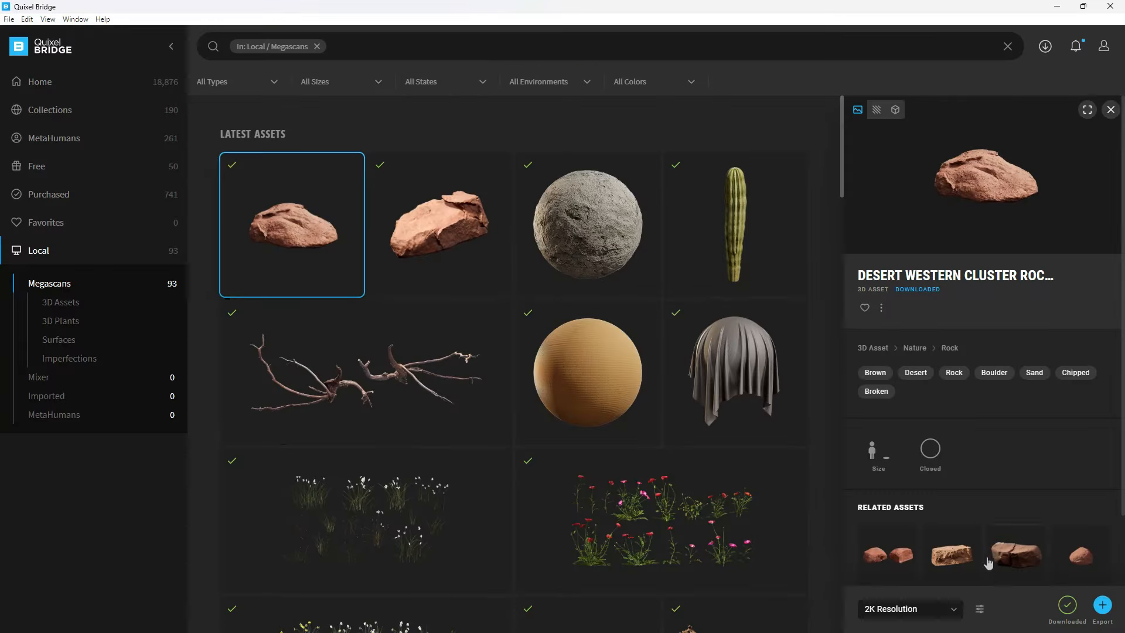
{"action": "left_click", "coordinate": [1103, 607]}
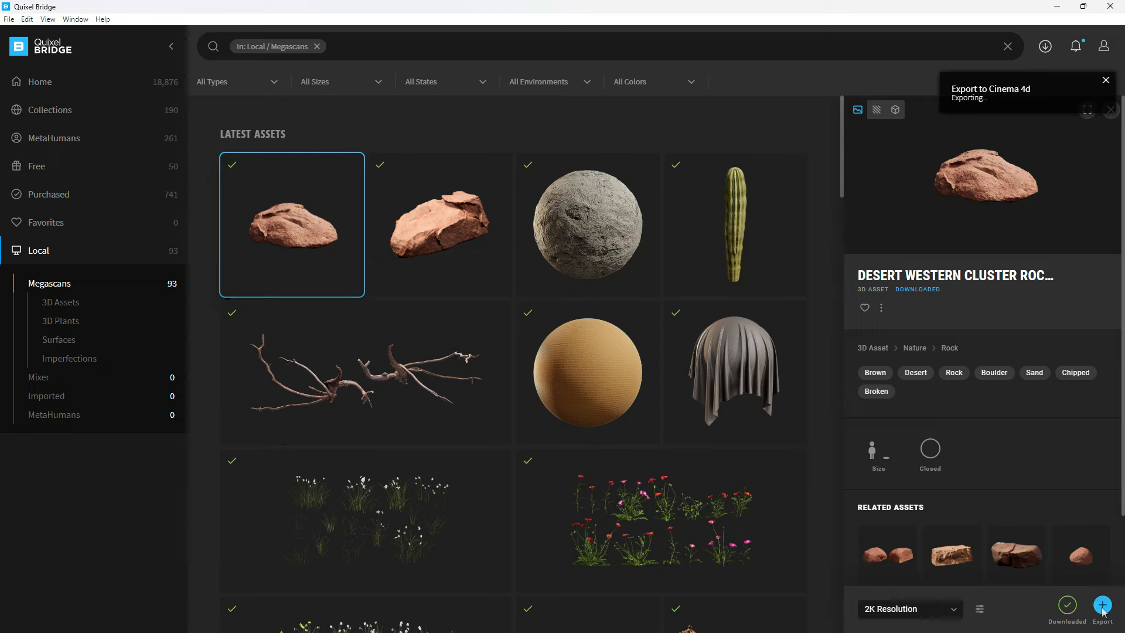
{"action": "double_click", "coordinate": [1009, 12]}
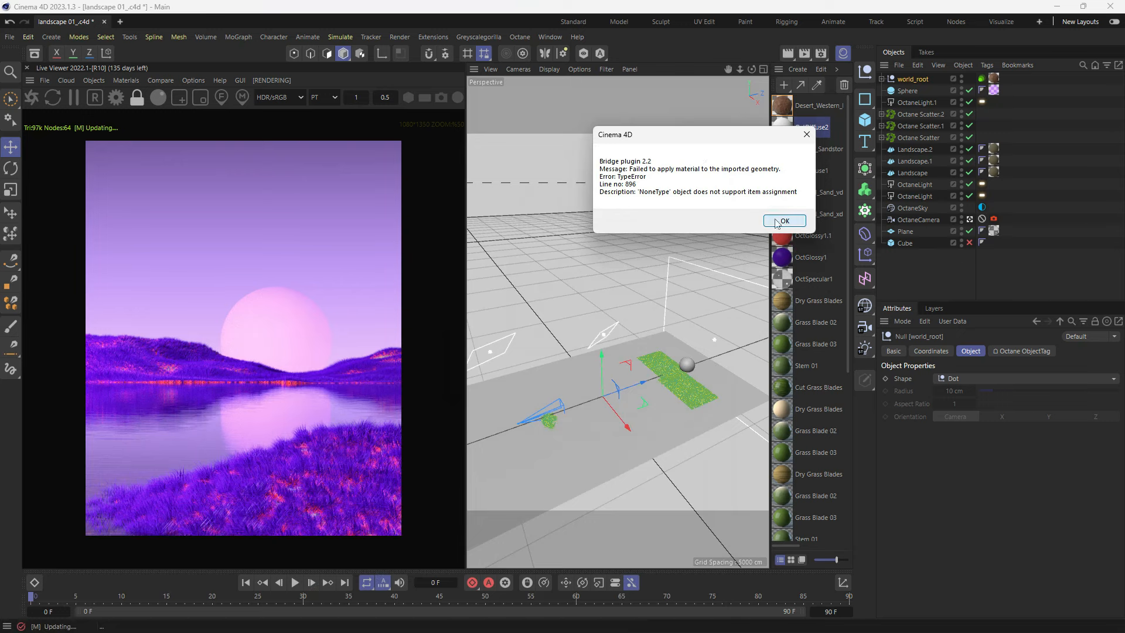
{"action": "left_click", "coordinate": [777, 222]}
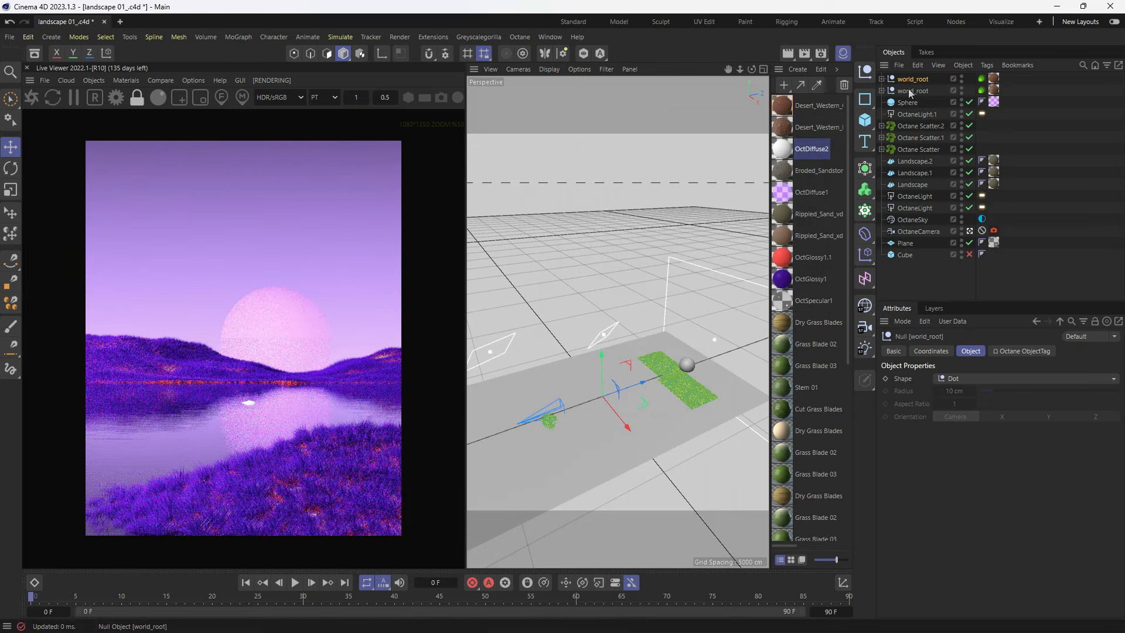
Step: Select both imported world_root rocks and move them along the ground toward the camera, near the foreground grass patch
{"action": "left_click", "coordinate": [911, 90]}
{"action": "left_click", "coordinate": [916, 82]}
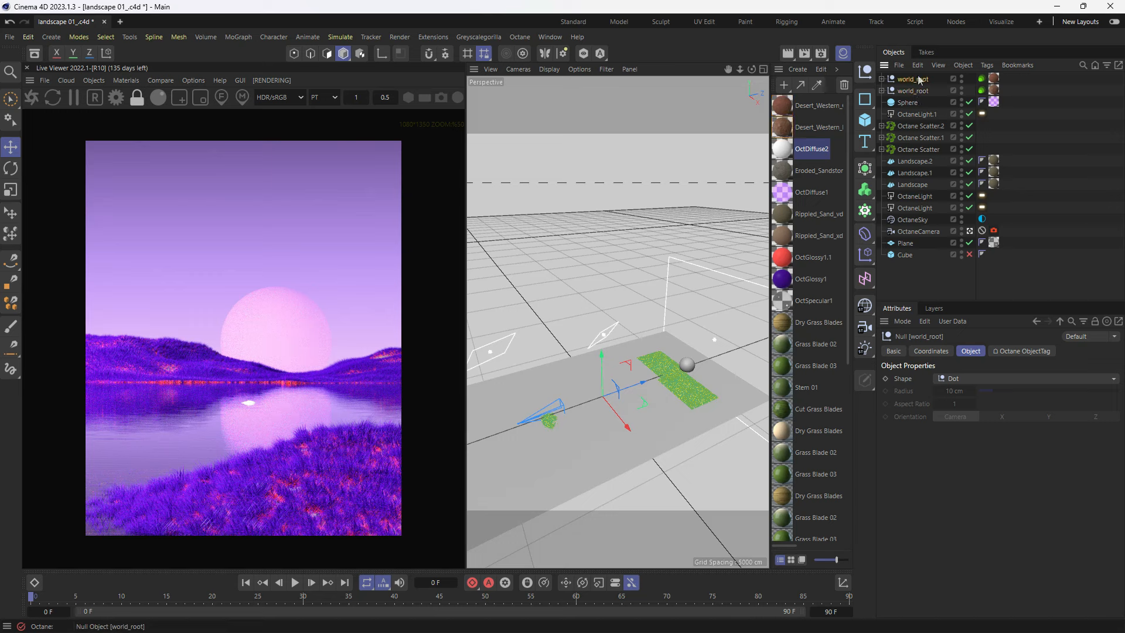
{"action": "left_click", "coordinate": [918, 89], "text": "shift"}
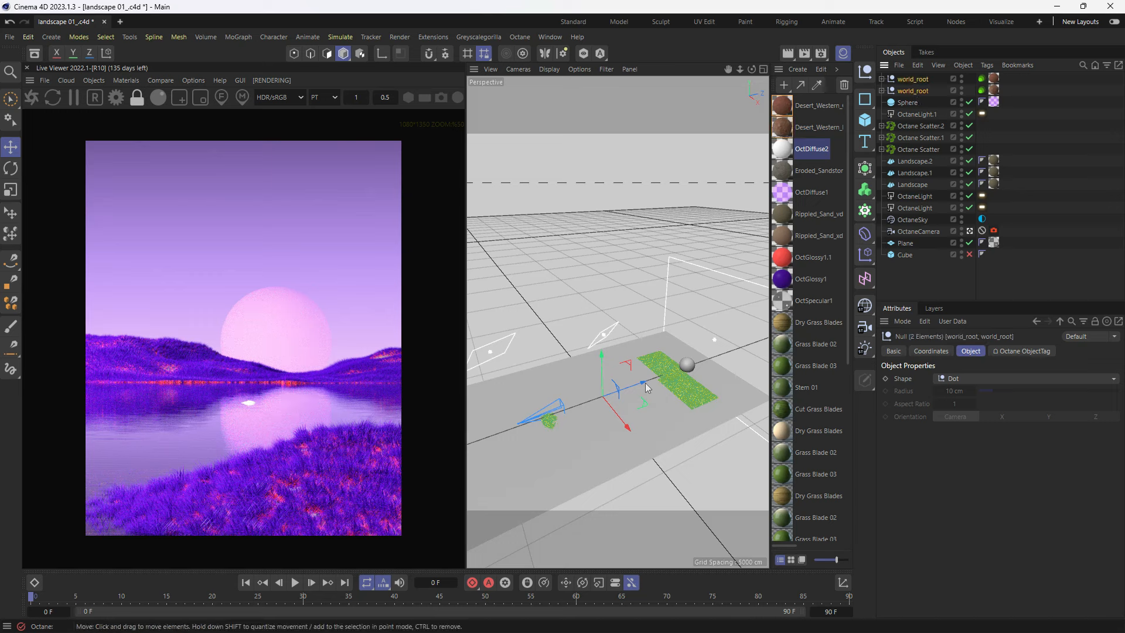
{"action": "left_click_drag", "start_coordinate": [647, 388], "coordinate": [597, 404]}
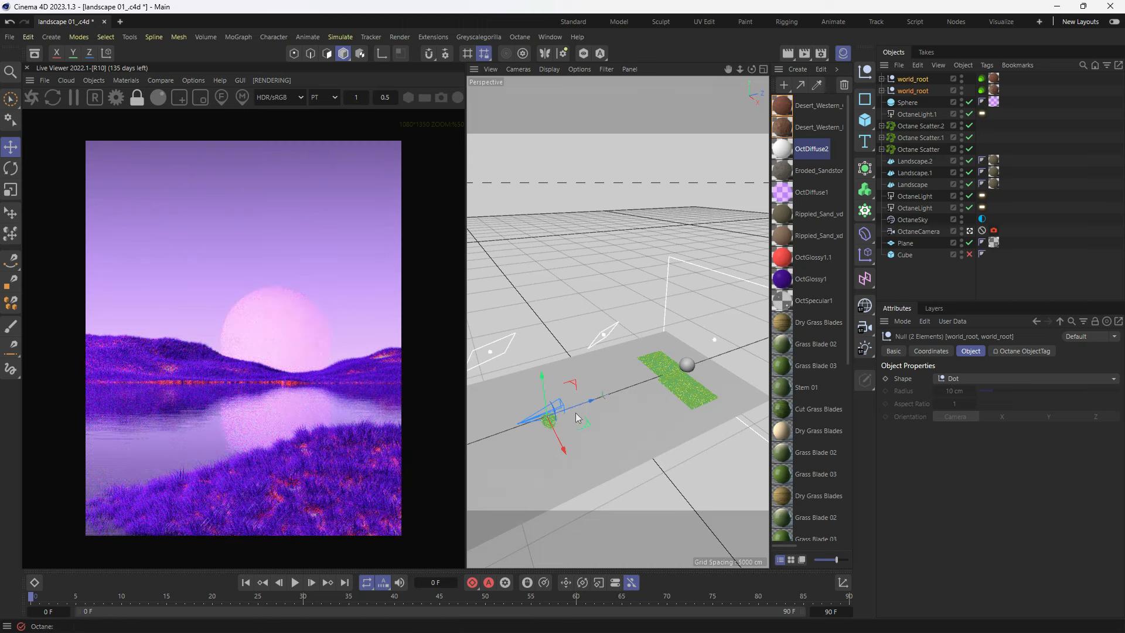
{"action": "scroll", "coordinate": [541, 423], "scroll_direction": "up", "scroll_amount": 5}
{"action": "left_click_drag", "start_coordinate": [584, 428], "coordinate": [587, 428]}
{"action": "scroll", "coordinate": [572, 404], "scroll_direction": "up", "scroll_amount": 5}
{"action": "left_click_drag", "start_coordinate": [561, 367], "coordinate": [554, 349]}
{"action": "middle_click", "coordinate": [555, 349]}
{"action": "middle_click", "coordinate": [554, 349]}
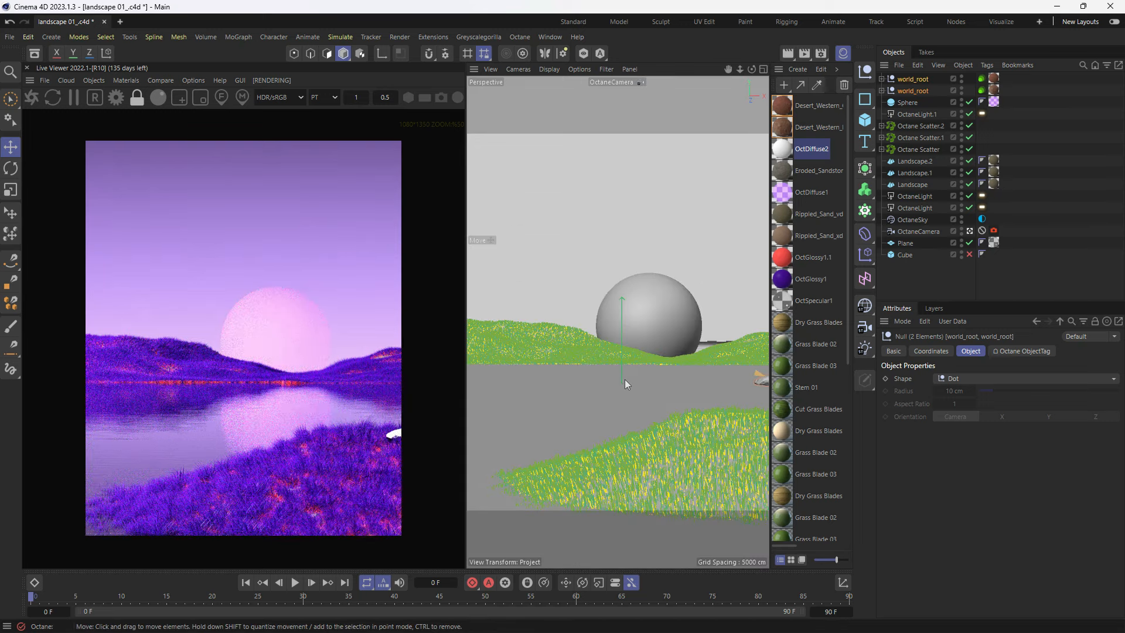
Step: Shift both world_root rocks sideways until they sit on the water in front of the sphere in the camera view
{"action": "middle_click", "coordinate": [663, 385]}
{"action": "middle_click", "coordinate": [648, 396]}
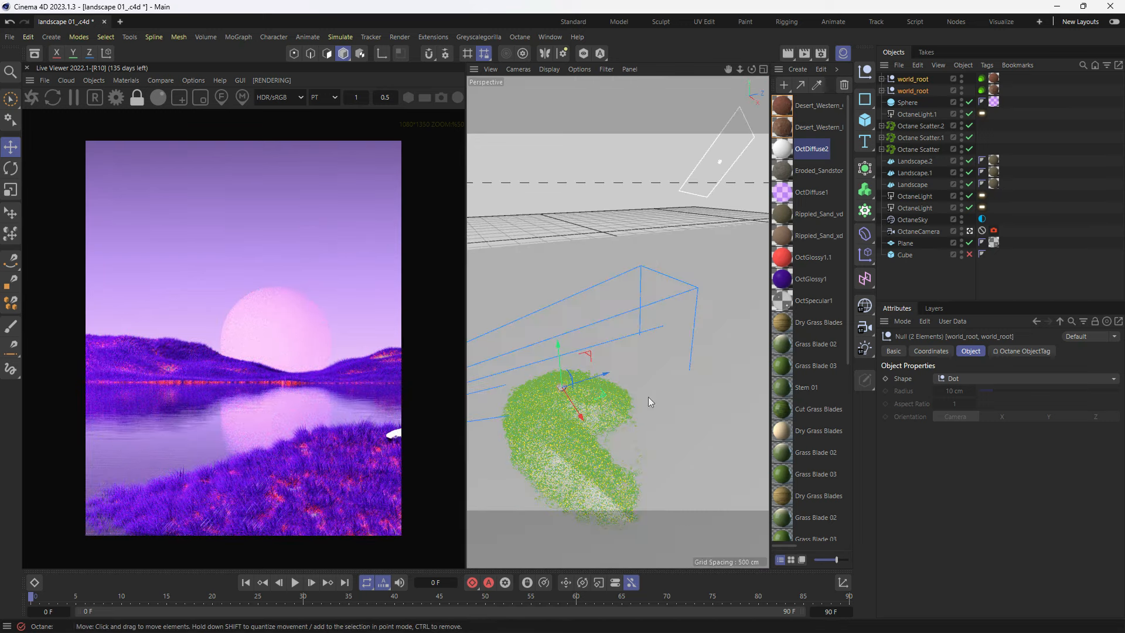
{"action": "left_click_drag", "start_coordinate": [577, 410], "coordinate": [561, 396]}
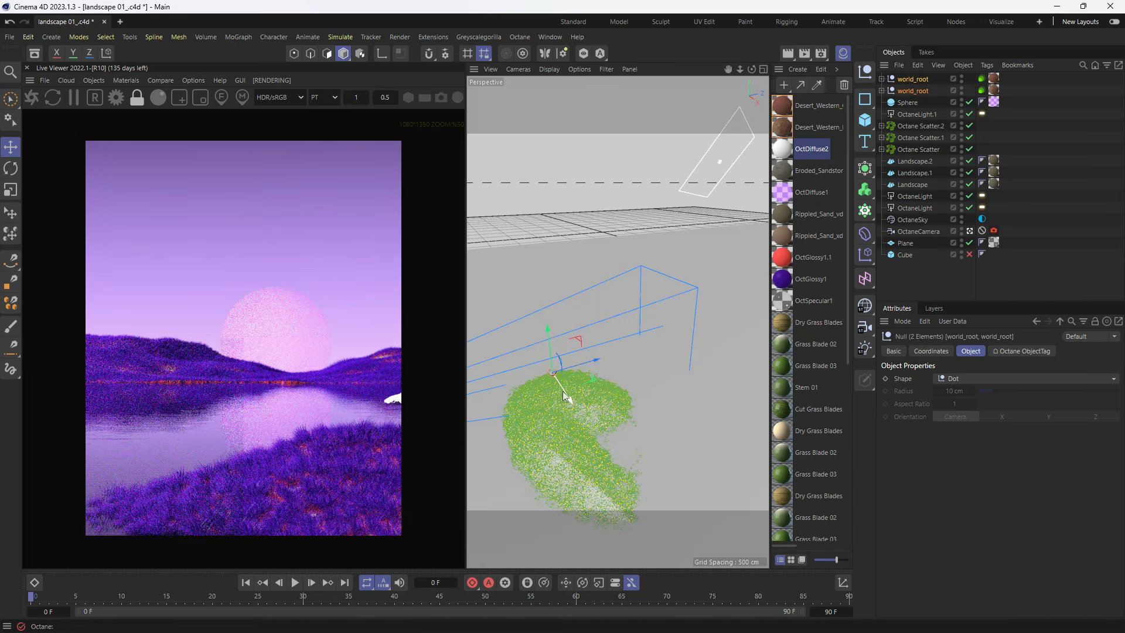
{"action": "middle_click", "coordinate": [564, 397]}
{"action": "middle_click", "coordinate": [565, 396]}
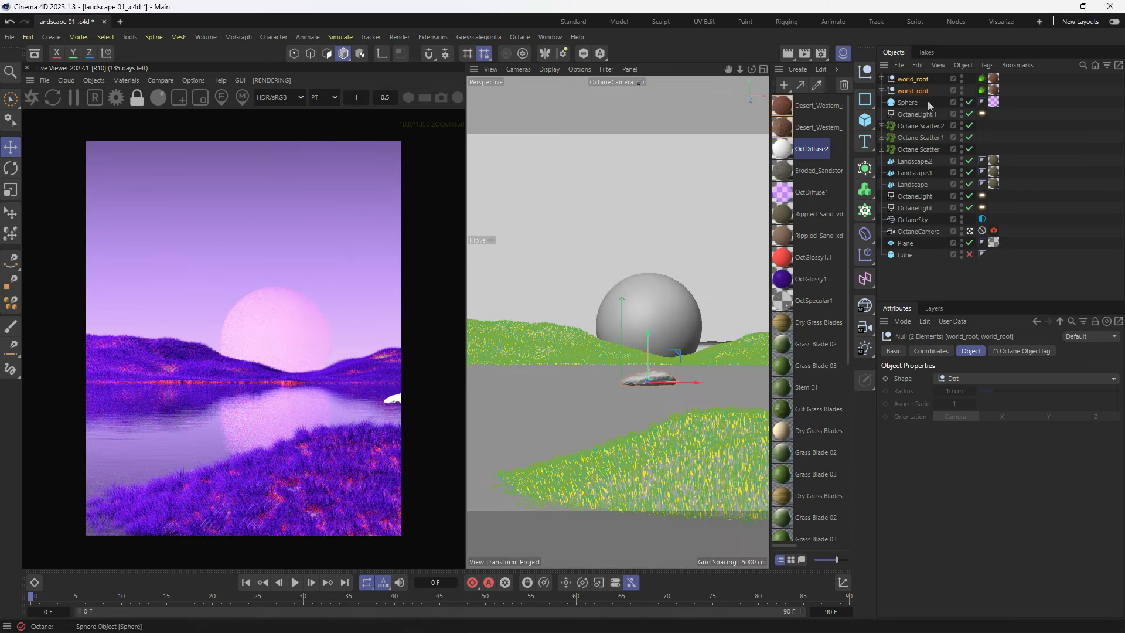
Step: Select the second world_root rock alone and move it along X to the left of the other rock on the water
{"action": "left_click", "coordinate": [649, 383]}
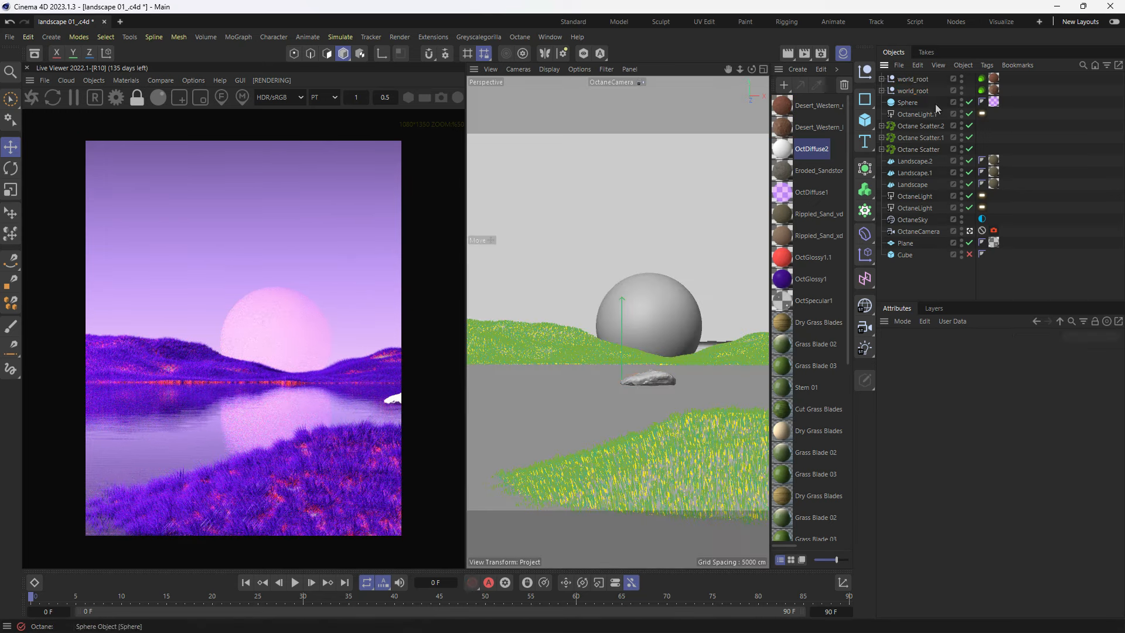
{"action": "left_click", "coordinate": [652, 382]}
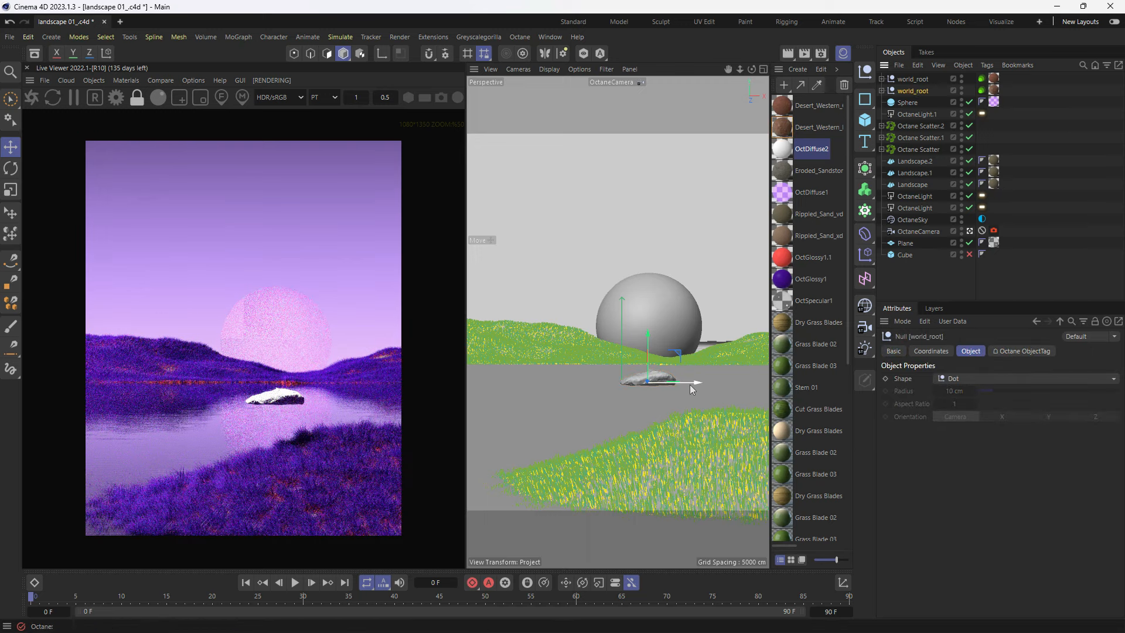
{"action": "left_click_drag", "start_coordinate": [690, 385], "coordinate": [634, 382]}
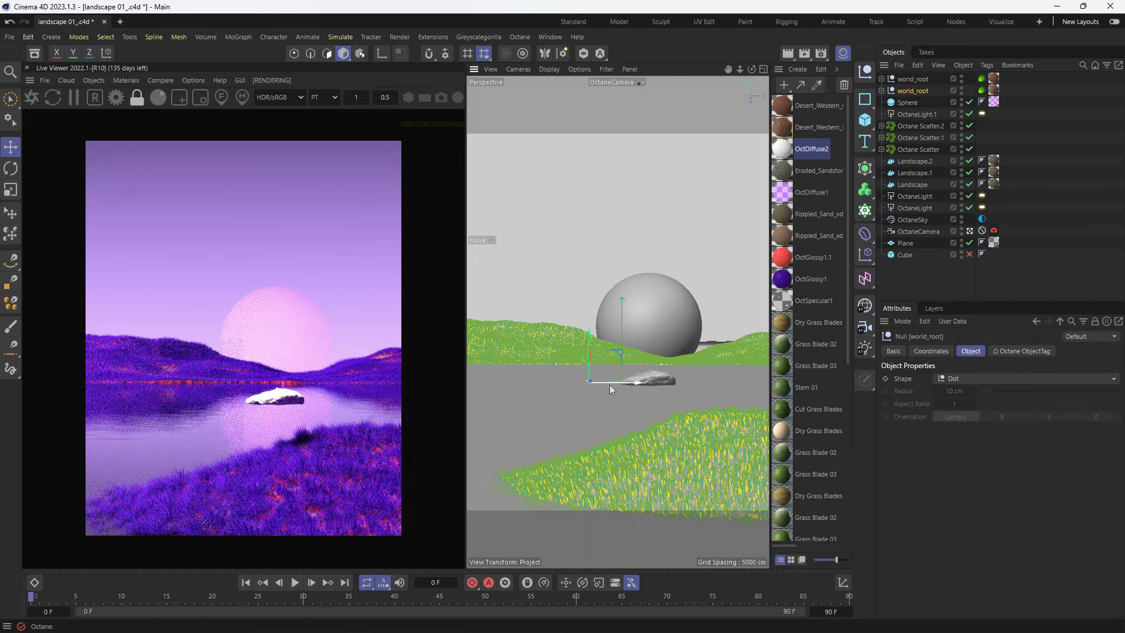
{"action": "key", "text": "t"}
{"action": "left_click_drag", "start_coordinate": [663, 382], "coordinate": [768, 382]}
{"action": "key", "text": "t"}
{"action": "left_click_drag", "start_coordinate": [624, 406], "coordinate": [729, 359]}
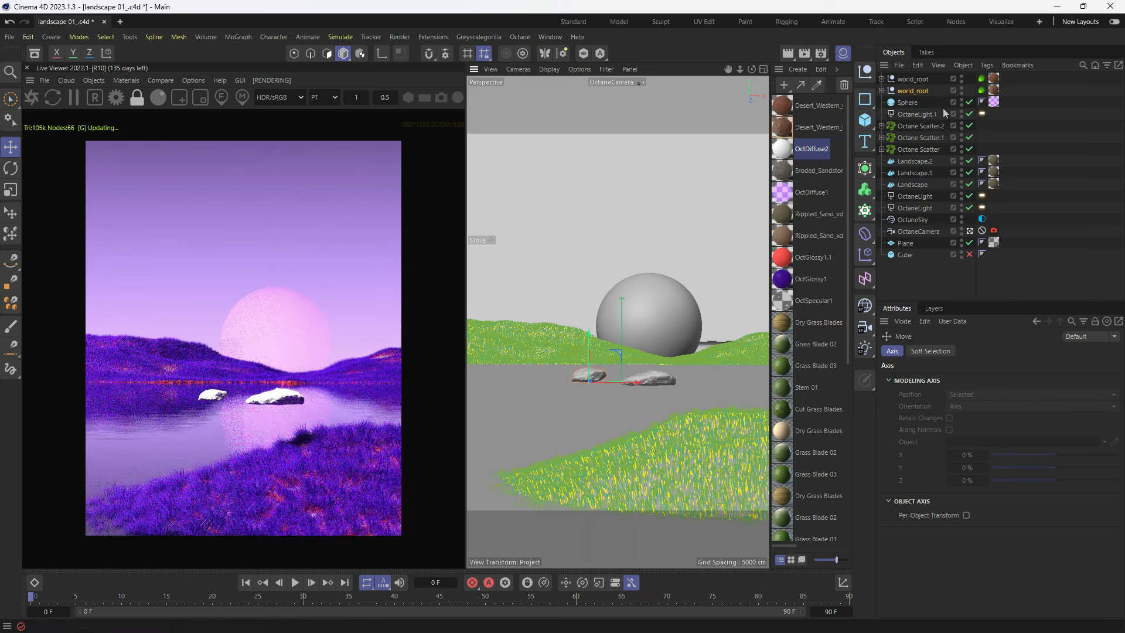
{"action": "key", "text": "e"}
Step: Expand both world_root nulls and transfer their rock material tags onto the rock meshes inside
{"action": "left_click", "coordinate": [882, 91]}
{"action": "left_click", "coordinate": [882, 79]}
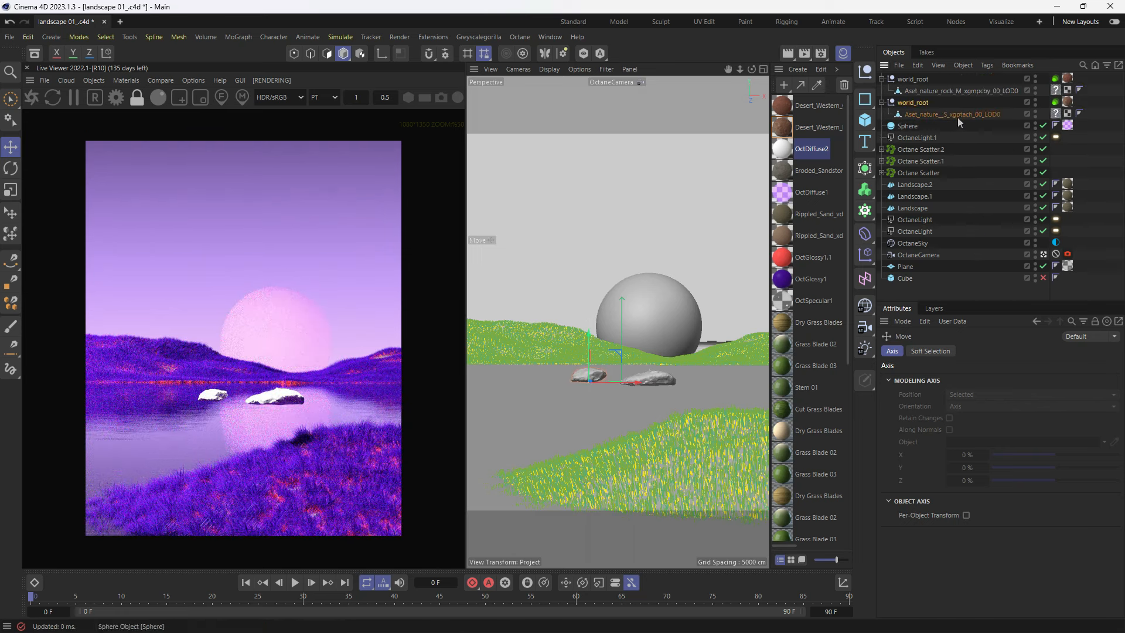
{"action": "left_click_drag", "start_coordinate": [1067, 80], "coordinate": [1084, 112]}
Step: Move the two rock meshes out of their nulls to the top level of the hierarchy and delete the leftover world_root nulls
{"action": "left_click_drag", "start_coordinate": [943, 116], "coordinate": [912, 87]}
{"action": "left_click", "coordinate": [918, 103]}
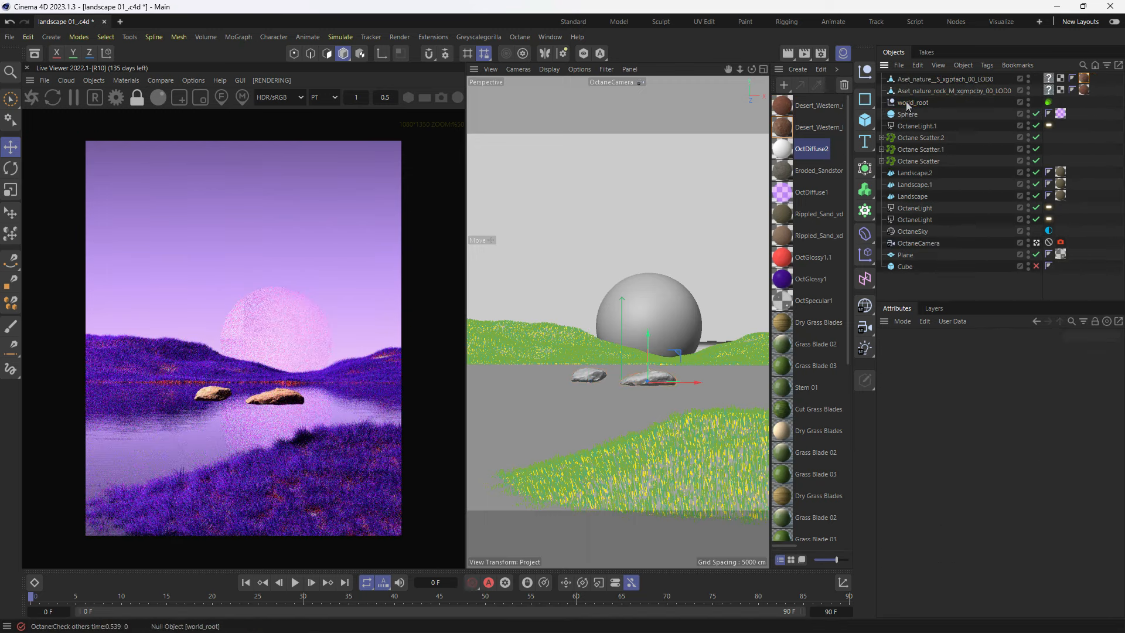
{"action": "key", "text": "Delete"}
{"action": "left_click", "coordinate": [915, 98]}
{"action": "left_click", "coordinate": [926, 81]}
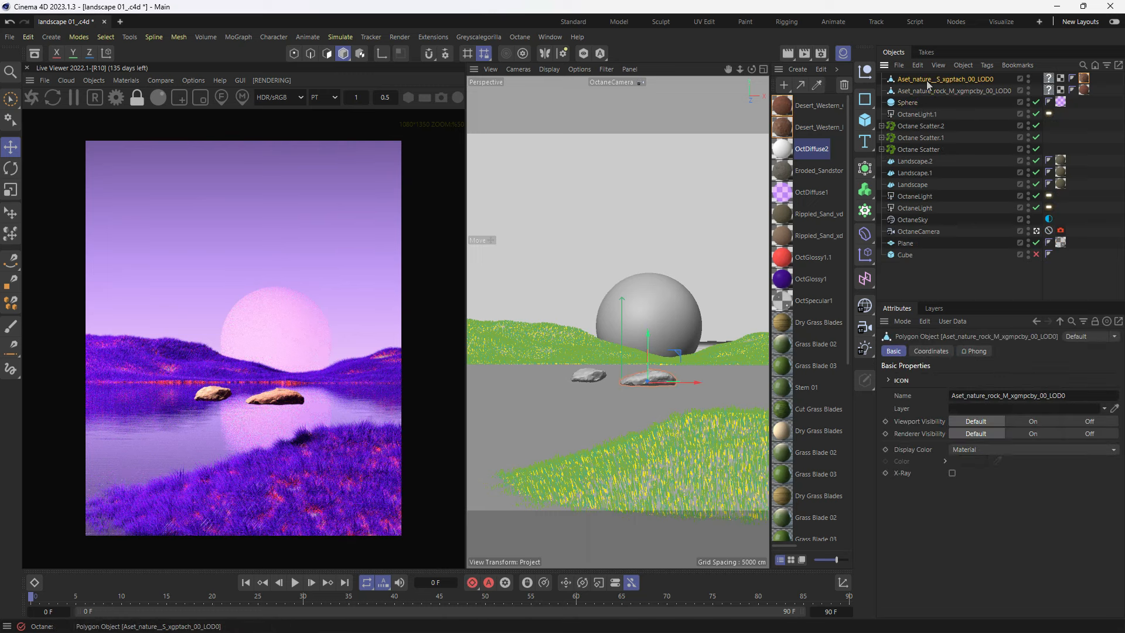
{"action": "left_click", "coordinate": [954, 91]}
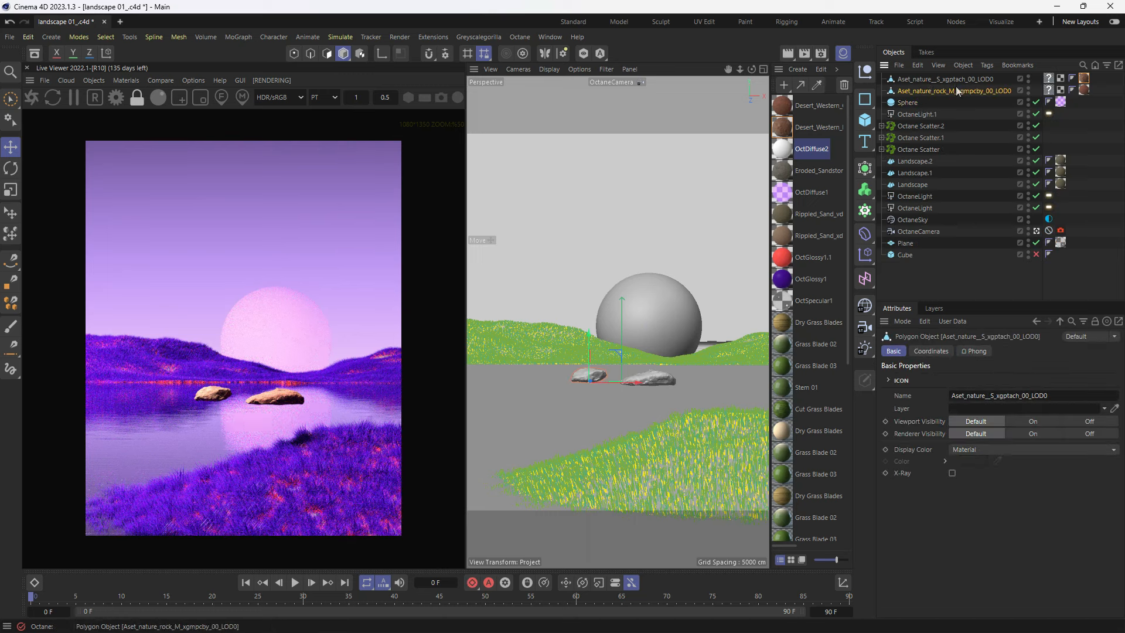
Step: Delete the leftover question-mark tags from the two Aset_nature rock meshes
{"action": "left_click", "coordinate": [1048, 80]}
{"action": "key", "text": "Delete"}
{"action": "left_click", "coordinate": [1049, 91]}
{"action": "key", "text": "Delete"}
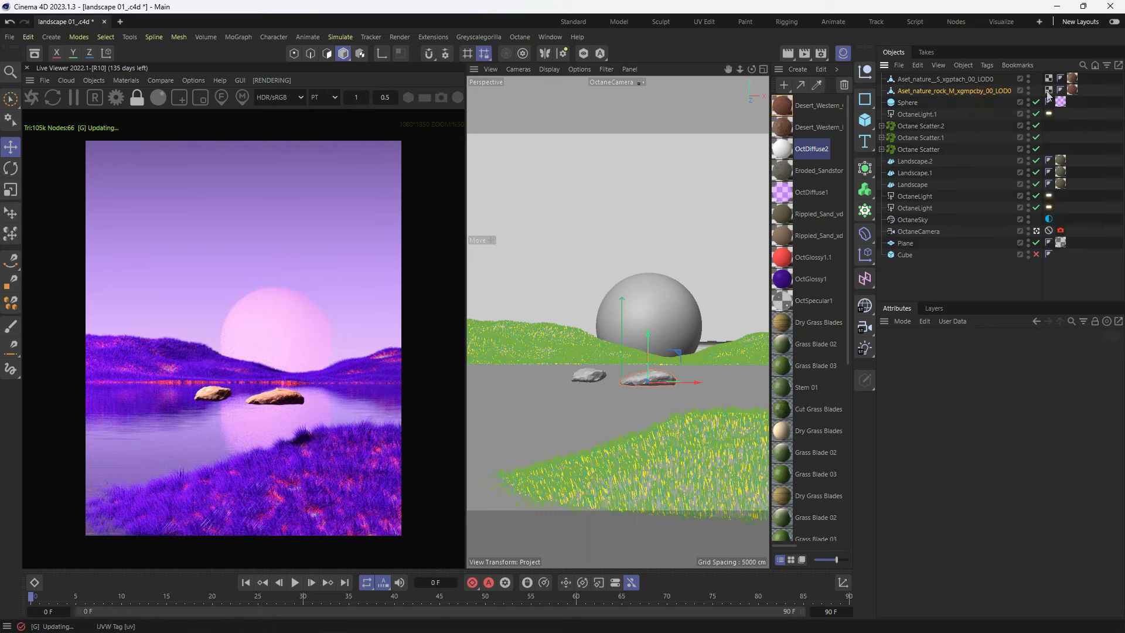
{"action": "left_click", "coordinate": [1088, 123]}
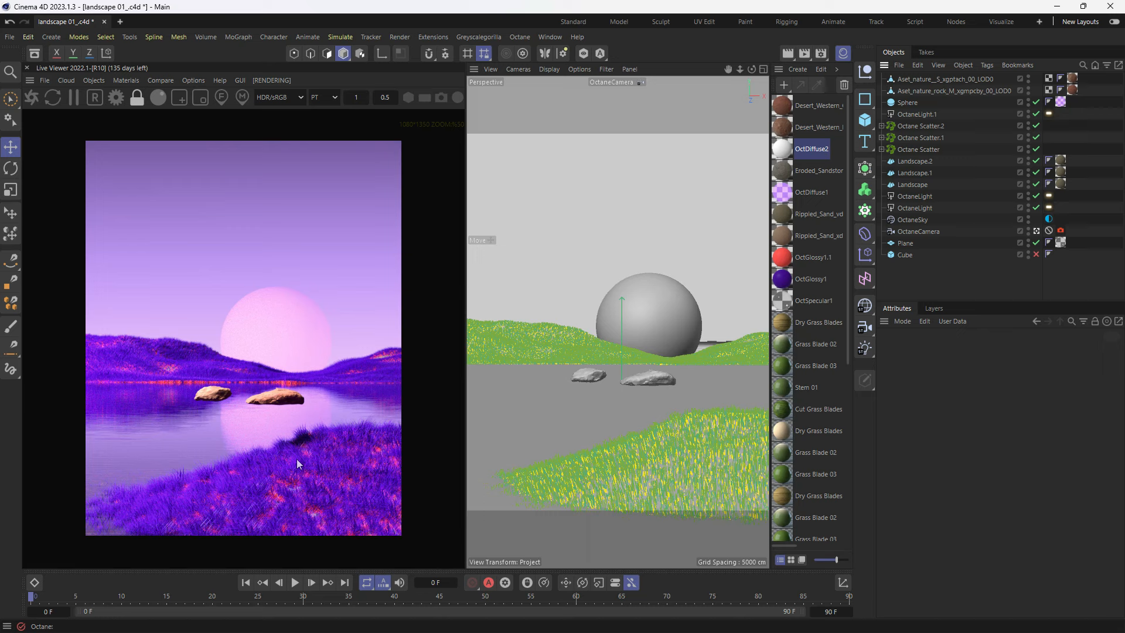
Step: Rename the Octane Scatter object that covers Landscape.2 as grass
{"action": "left_click", "coordinate": [938, 148]}
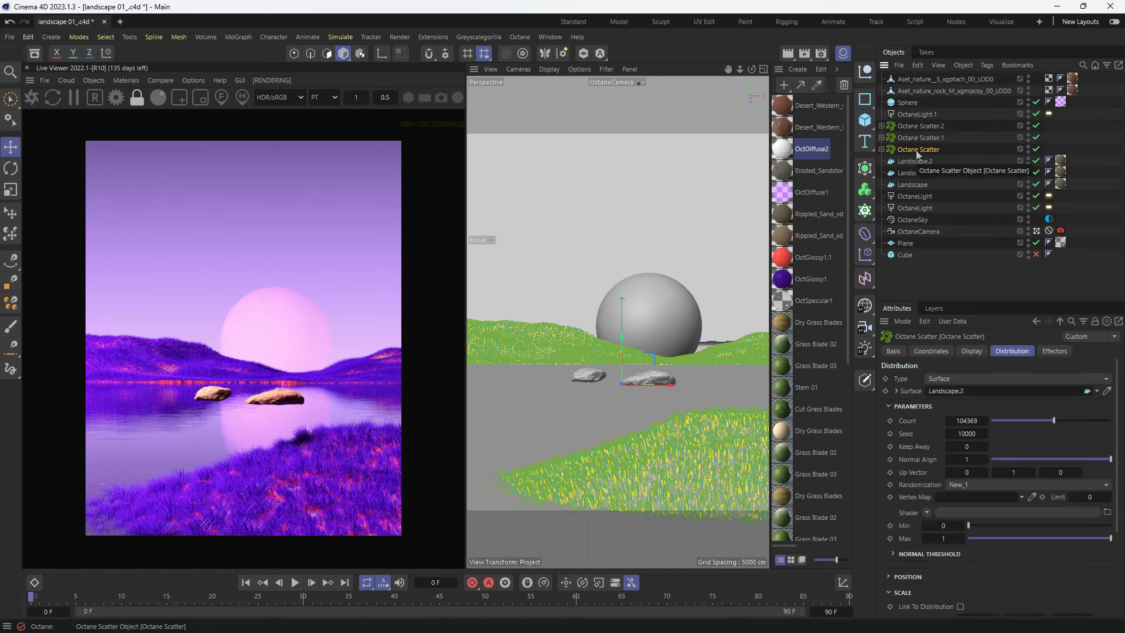
{"action": "double_click", "coordinate": [919, 150]}
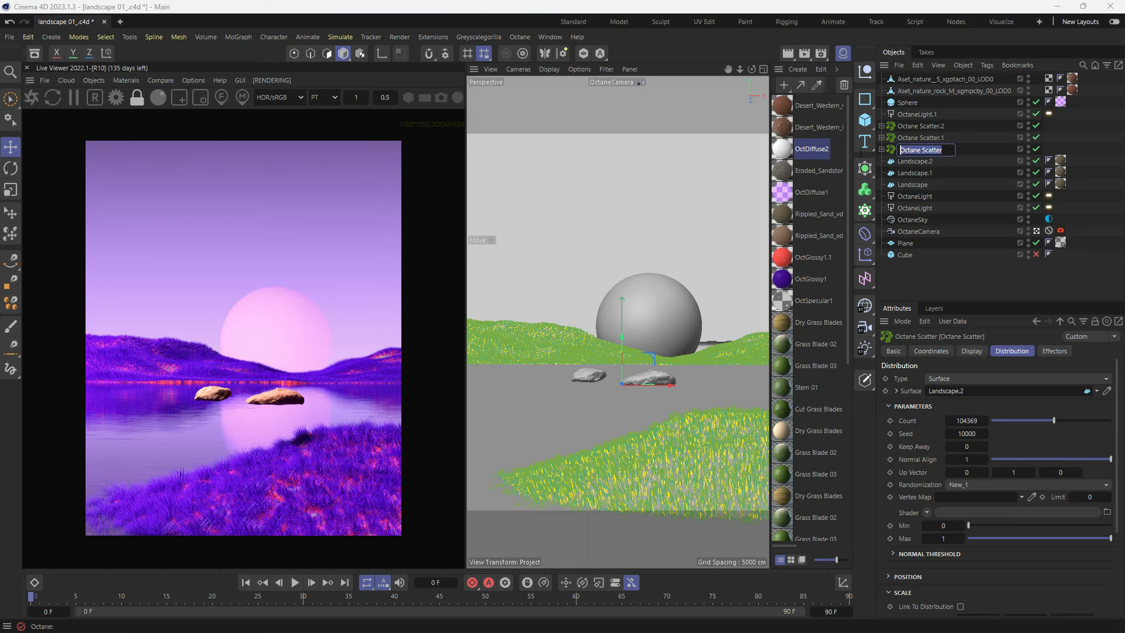
{"action": "type", "text": "grass"}
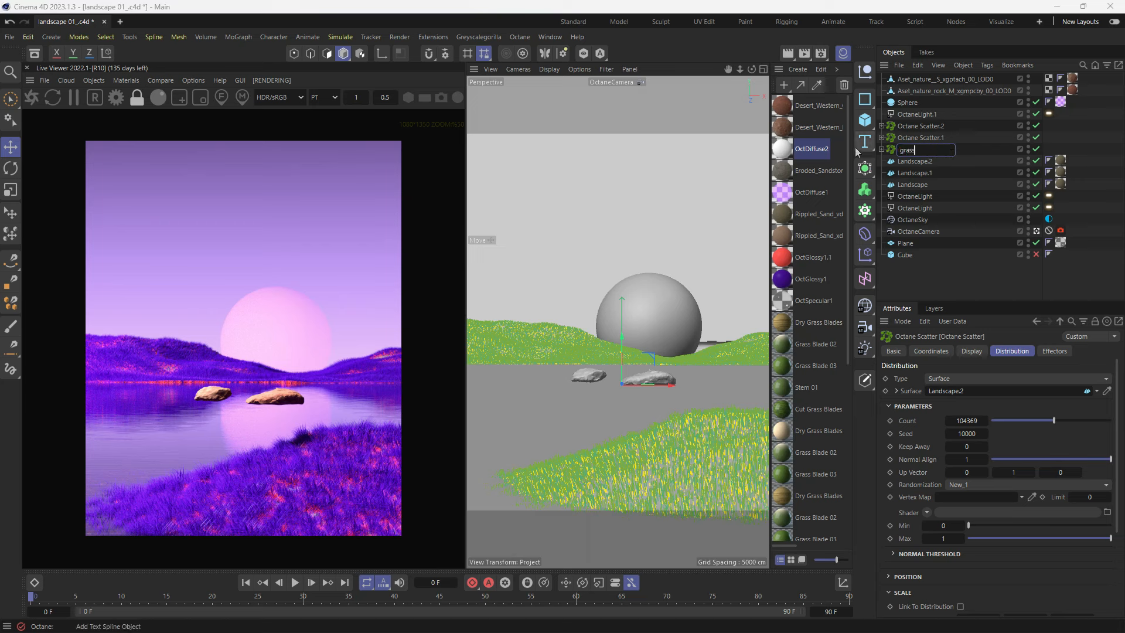
{"action": "key", "text": "Return"}
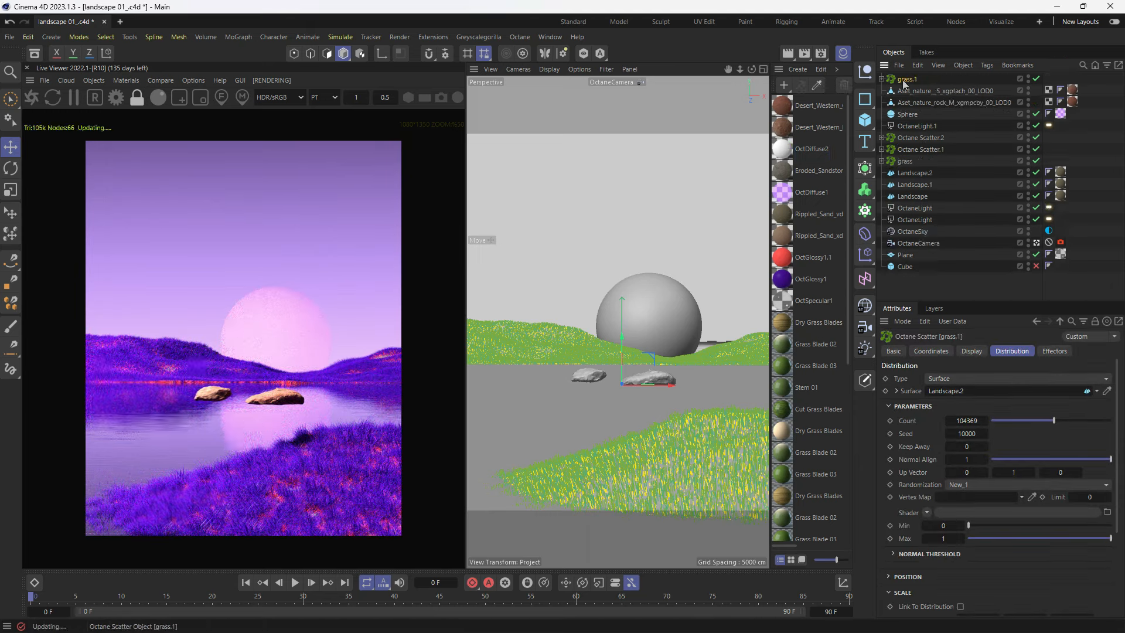
Step: Duplicate the grass scatter object and rename the copy as rock
{"action": "key", "text": "ctrl+c"}
{"action": "key", "text": "ctrl+v"}
{"action": "double_click", "coordinate": [908, 151]}
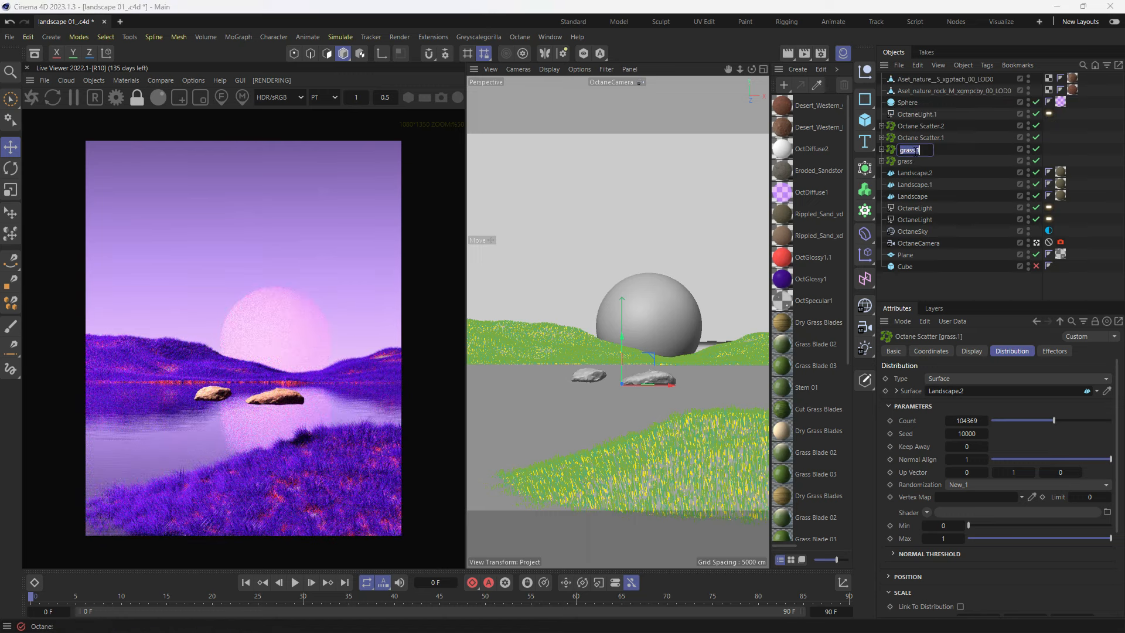
{"action": "type", "text": "rock"}
{"action": "key", "text": "Return"}
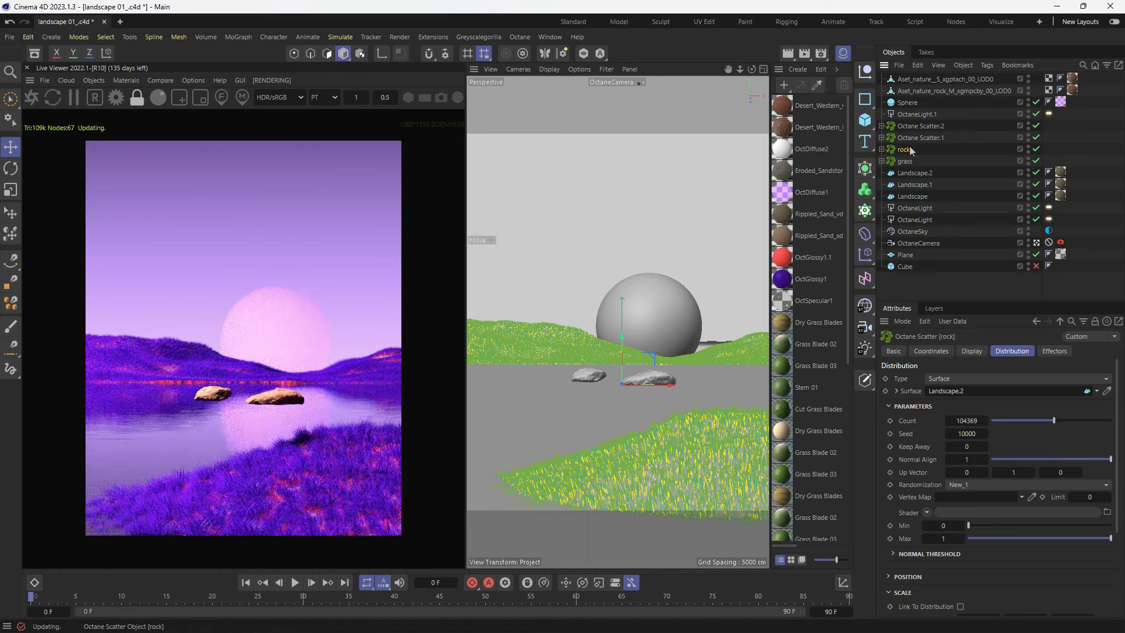
Step: Select both Aset_nature rock meshes and make them children of the rock scatter object
{"action": "left_click", "coordinate": [926, 90]}
{"action": "left_click", "coordinate": [923, 78]}
{"action": "left_click", "coordinate": [906, 161], "text": "ctrl"}
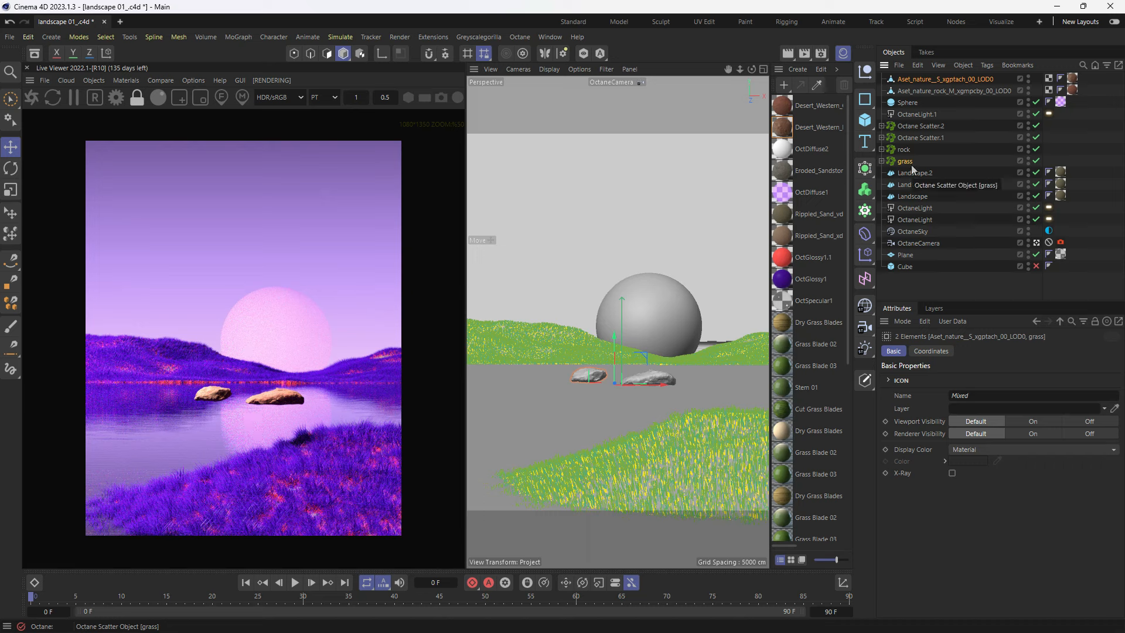
{"action": "left_click", "coordinate": [955, 92]}
{"action": "left_click", "coordinate": [956, 77], "text": "ctrl"}
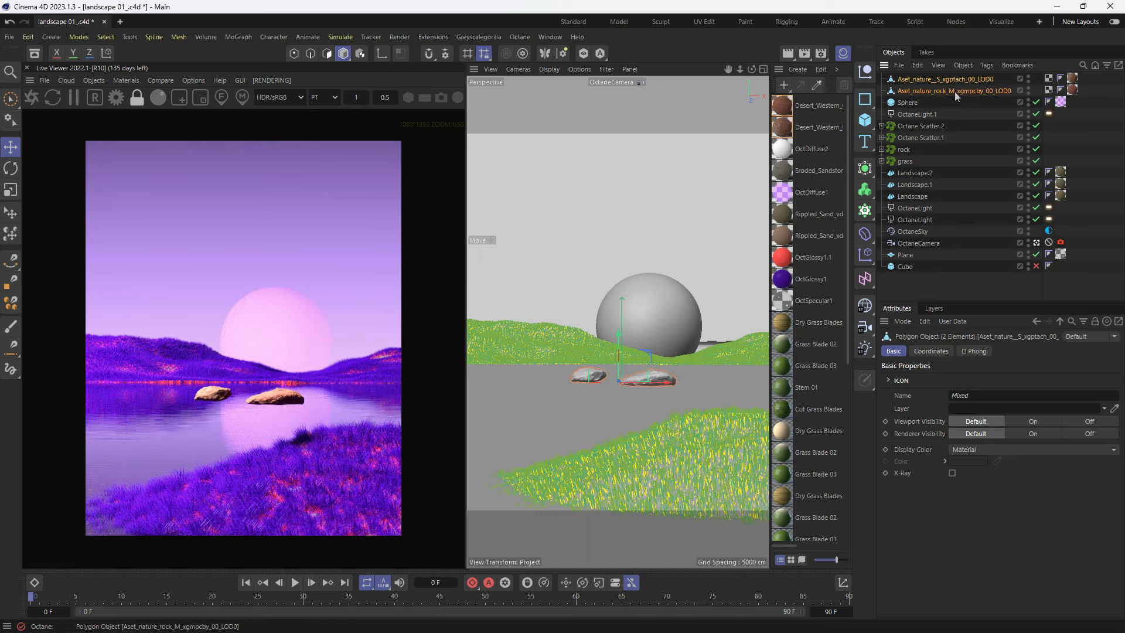
{"action": "left_click_drag", "start_coordinate": [955, 92], "coordinate": [905, 154]}
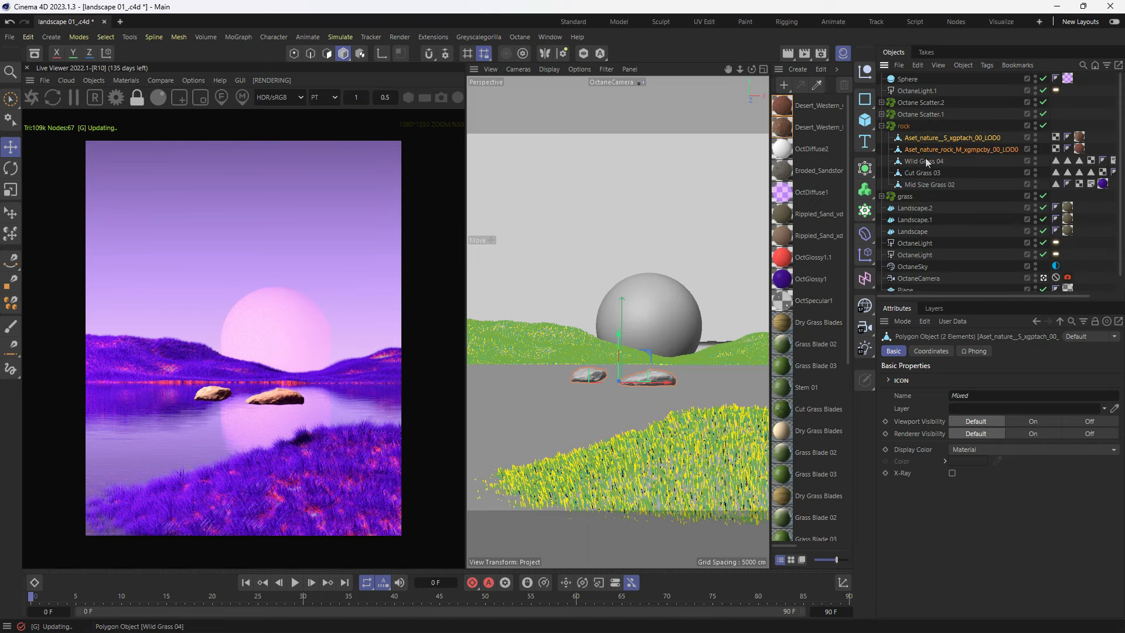
Step: Delete Wild Grass 04, Cut Grass 03 and Mid Size Grass 02 from the rock scatter
{"action": "left_click", "coordinate": [926, 159]}
{"action": "left_click", "coordinate": [933, 185], "text": "shift"}
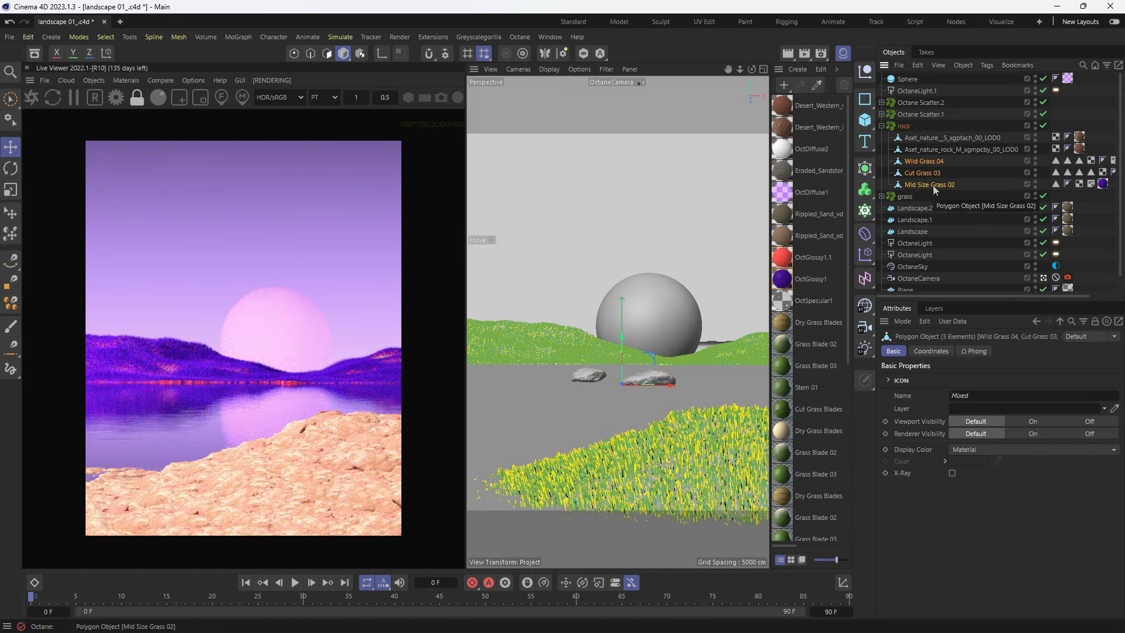
{"action": "key", "text": "Delete"}
Step: Set the rock scatter's distribution count to 100
{"action": "left_click", "coordinate": [904, 126]}
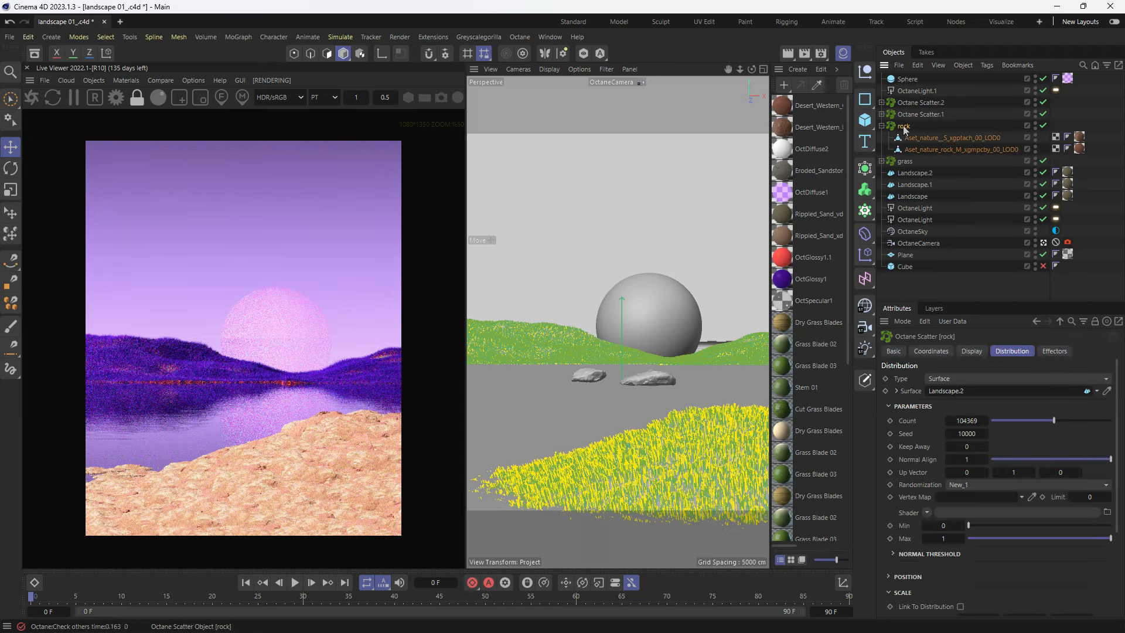
{"action": "left_click", "coordinate": [1024, 421]}
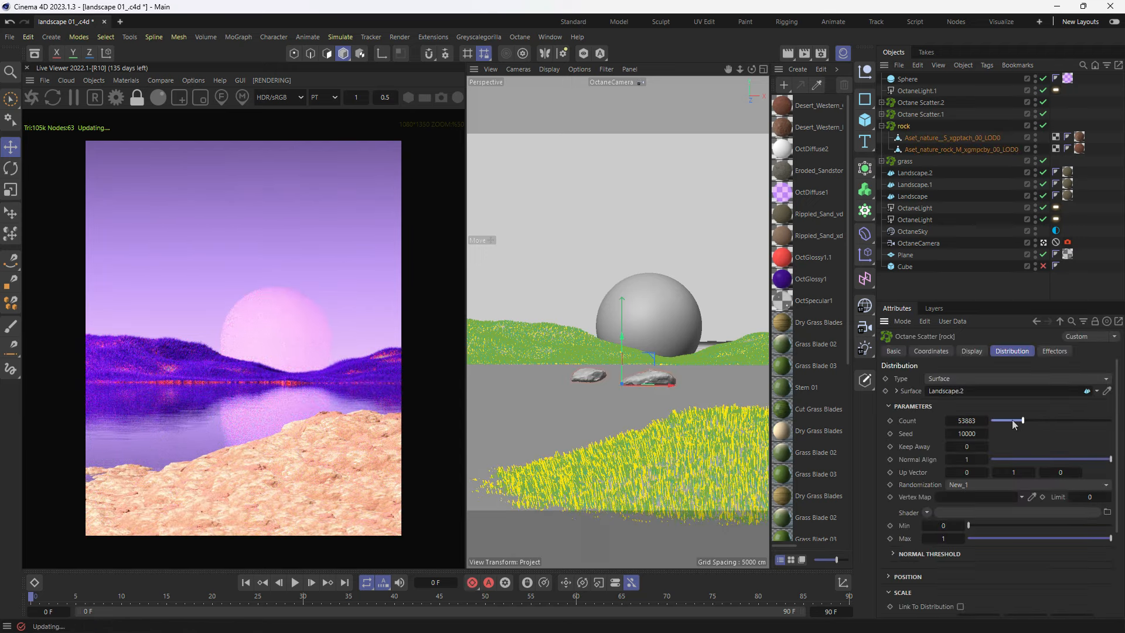
{"action": "left_click", "coordinate": [1004, 420]}
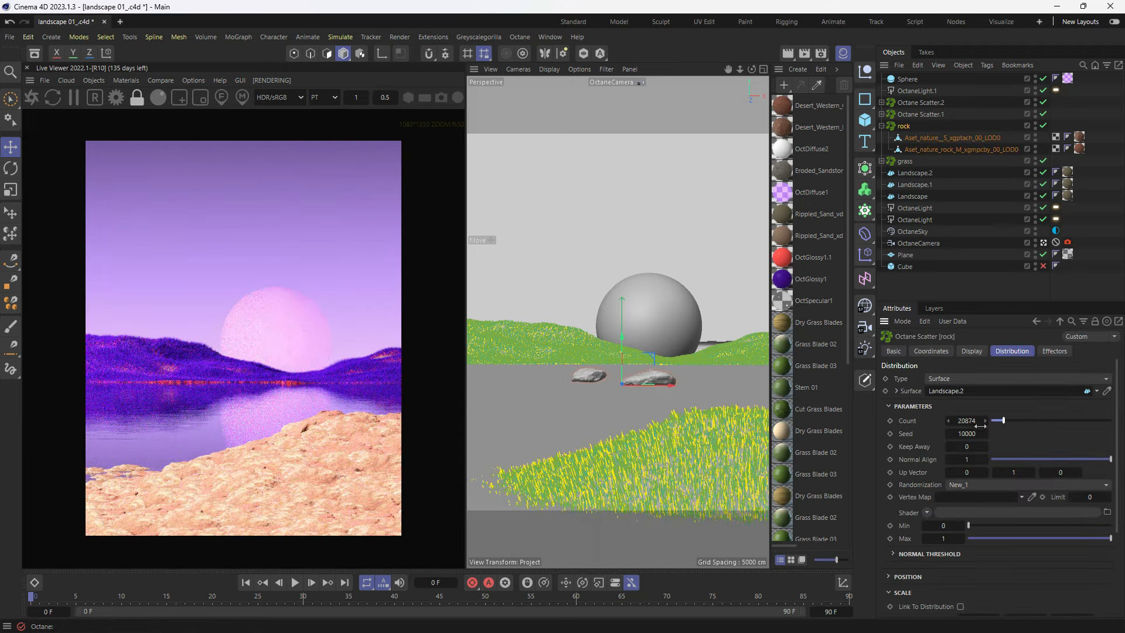
{"action": "double_click", "coordinate": [977, 422]}
{"action": "type", "text": "100"}
{"action": "key", "text": "Return"}
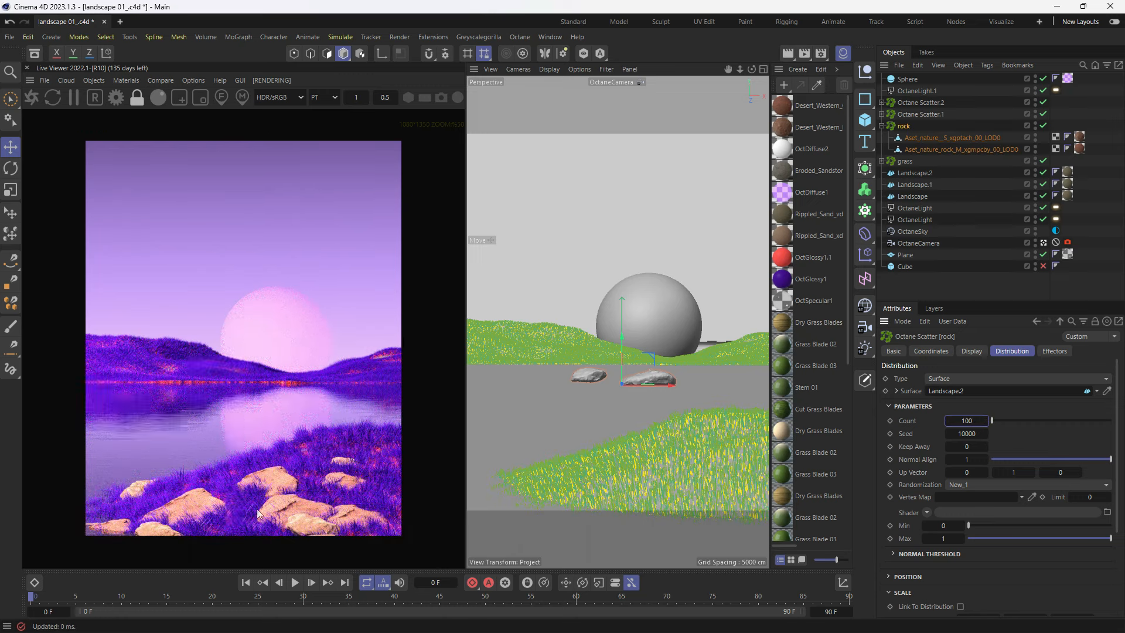
Step: Open the Desert_Western_Cluster_Rock material of a foreground rock in the Octane Node Editor and auto-arrange its nodes
{"action": "scroll", "coordinate": [262, 495], "scroll_direction": "up", "scroll_amount": 1}
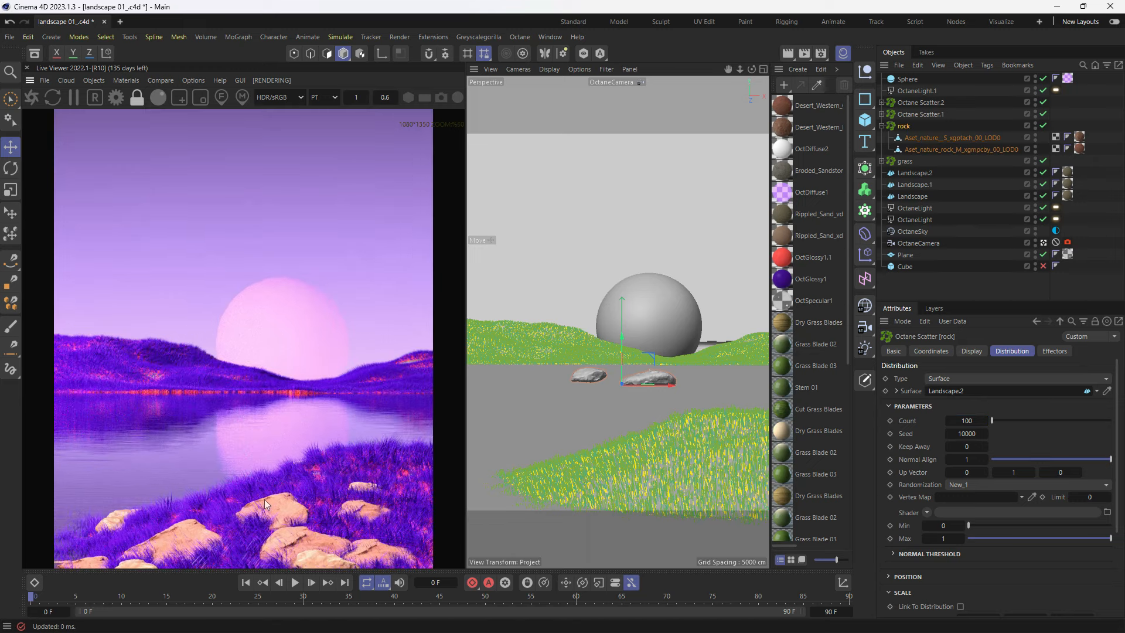
{"action": "middle_click_drag", "start_coordinate": [264, 499], "coordinate": [271, 436]}
{"action": "right_click", "coordinate": [286, 444]}
{"action": "left_click", "coordinate": [319, 468]}
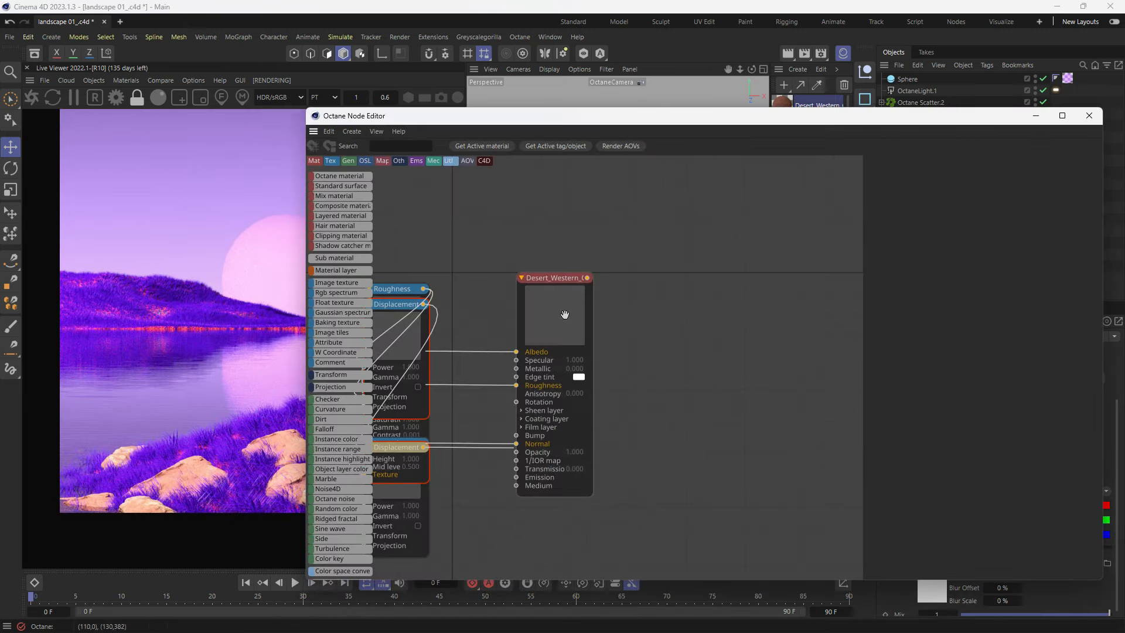
{"action": "left_click_drag", "start_coordinate": [576, 134], "coordinate": [615, 116]}
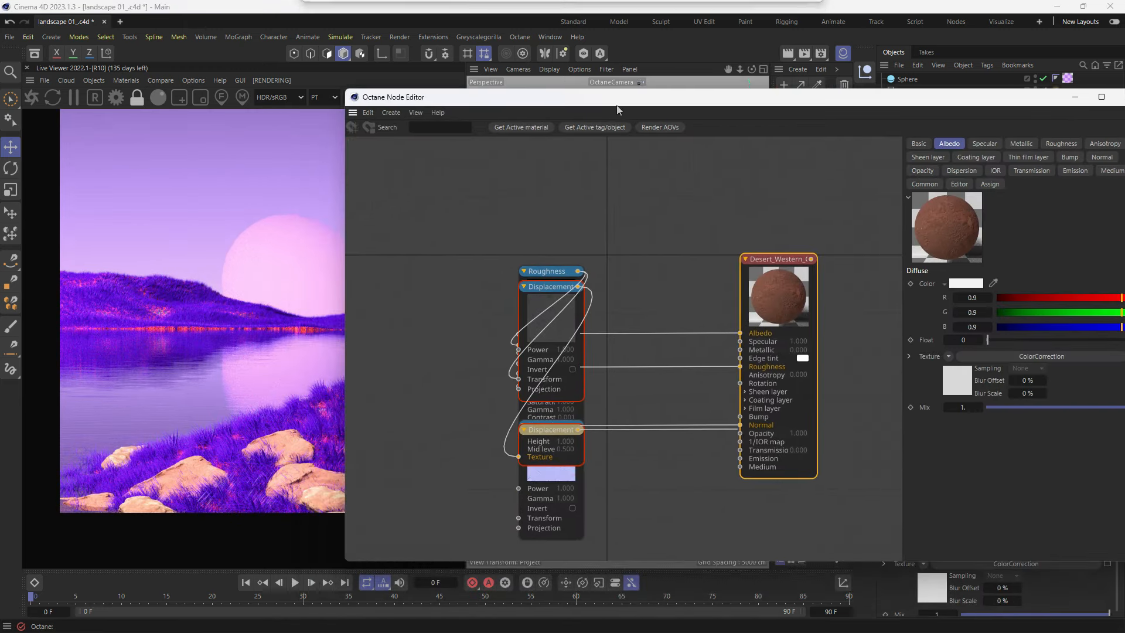
{"action": "scroll", "coordinate": [613, 190], "scroll_direction": "down", "scroll_amount": 3}
{"action": "left_click_drag", "start_coordinate": [523, 202], "coordinate": [726, 399]}
{"action": "right_click", "coordinate": [691, 232]}
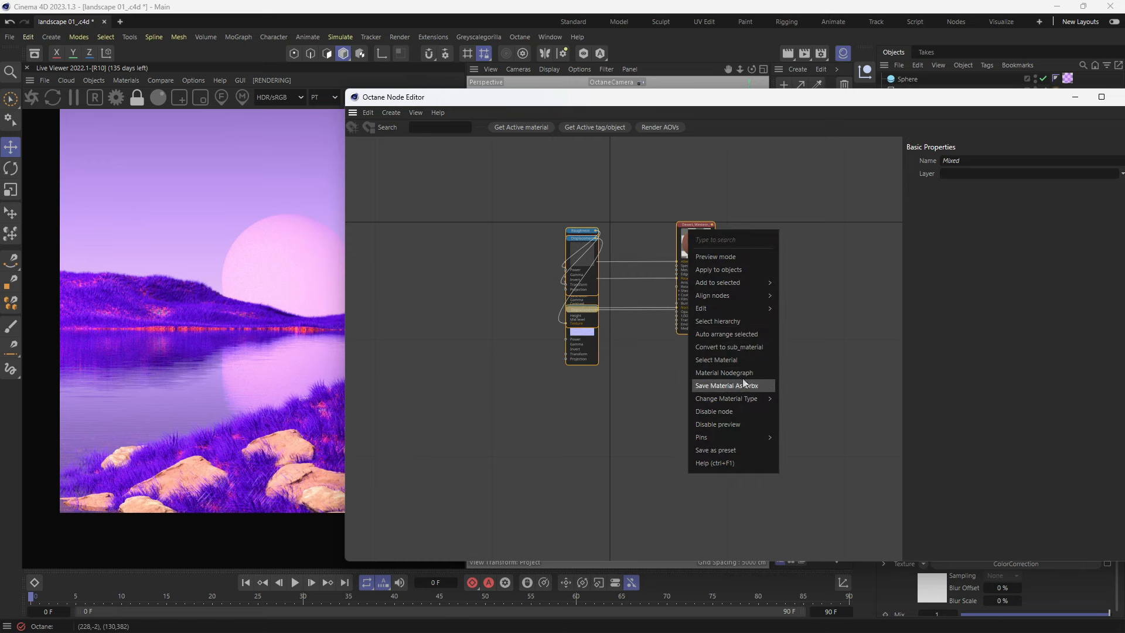
{"action": "left_click", "coordinate": [733, 334]}
{"action": "left_click", "coordinate": [779, 361]}
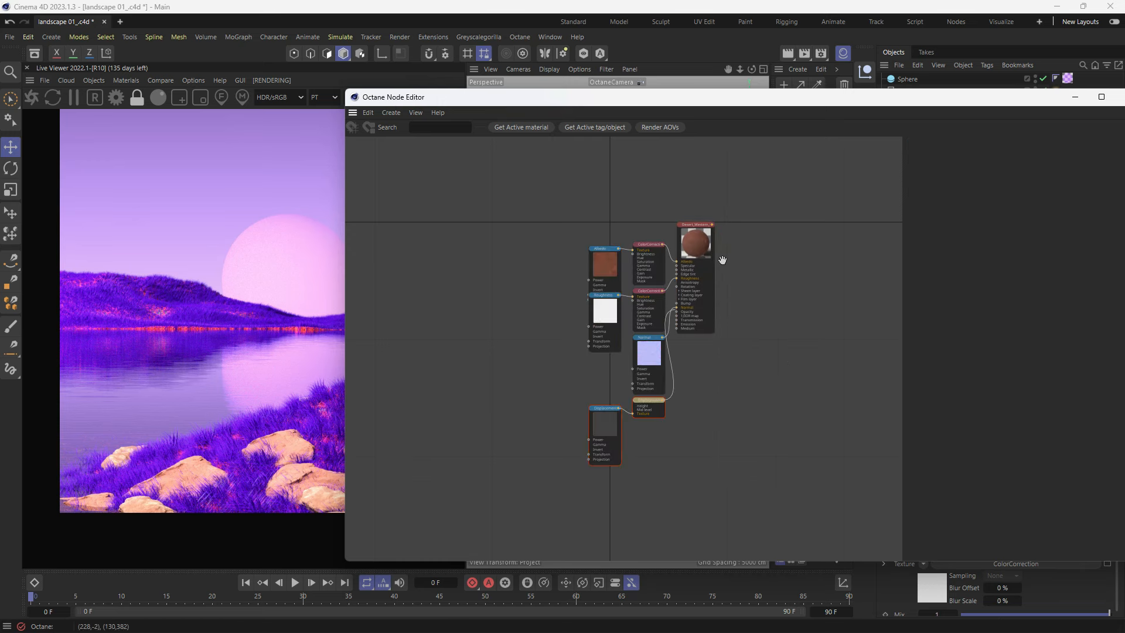
{"action": "left_click_drag", "start_coordinate": [701, 240], "coordinate": [793, 312]}
{"action": "scroll", "coordinate": [667, 290], "scroll_direction": "up", "scroll_amount": 2}
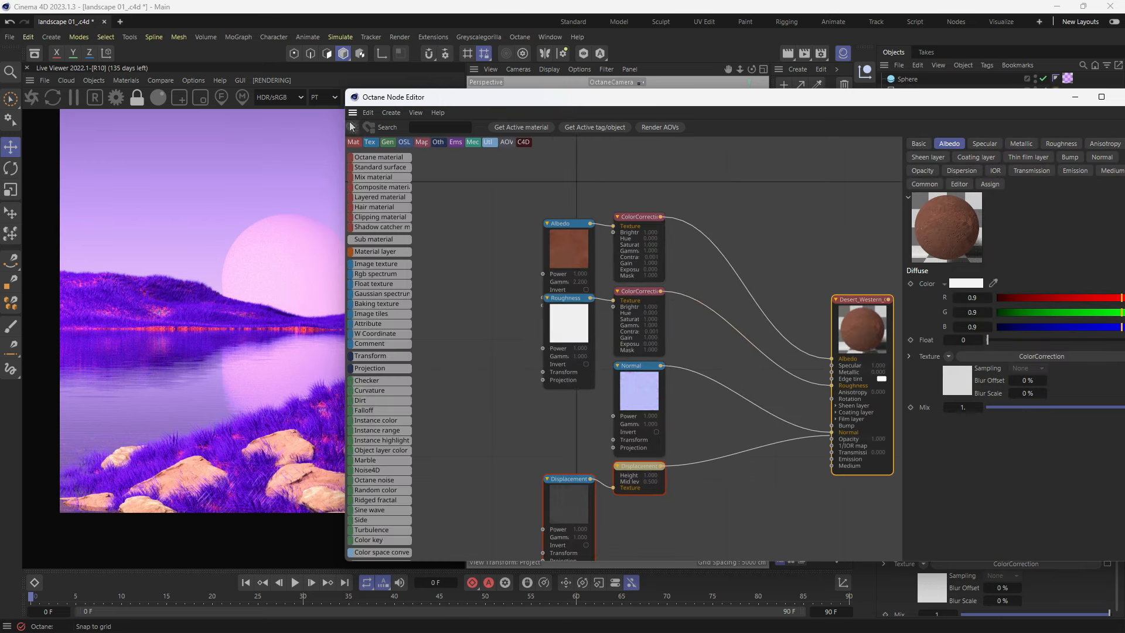
Step: Enlarge the node editor, select the ColorCorrection node fed by Albedo and set its hue to about -0.69
{"action": "left_click_drag", "start_coordinate": [350, 119], "coordinate": [457, 132]}
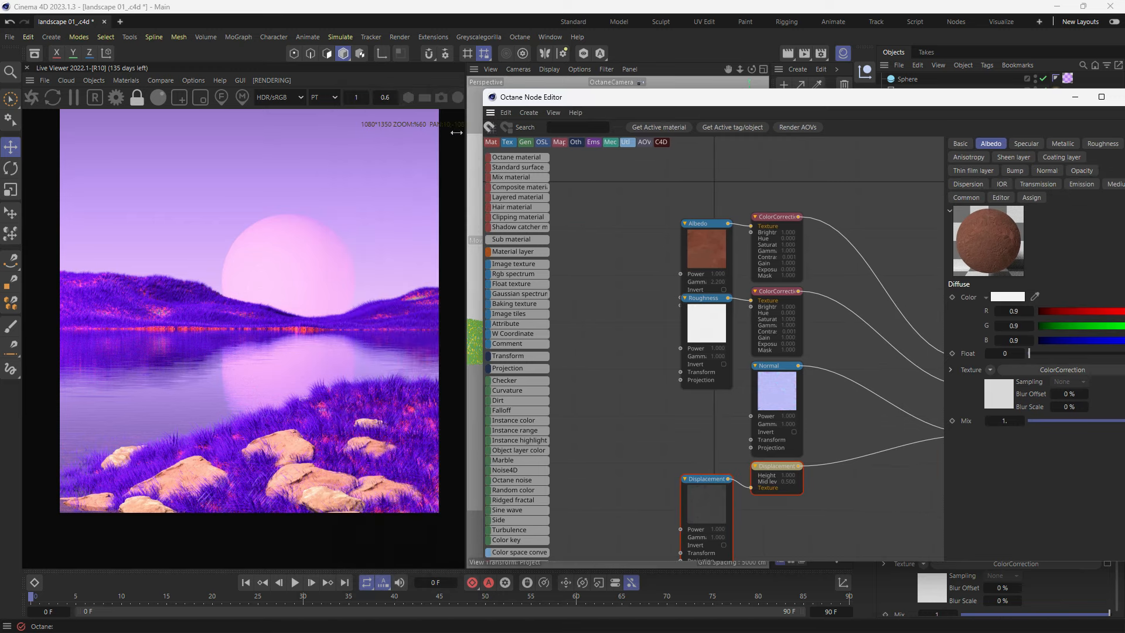
{"action": "left_click_drag", "start_coordinate": [778, 220], "coordinate": [774, 218]}
{"action": "left_click_drag", "start_coordinate": [814, 103], "coordinate": [726, 88]}
{"action": "left_click_drag", "start_coordinate": [400, 259], "coordinate": [556, 259]}
{"action": "left_click_drag", "start_coordinate": [877, 84], "coordinate": [709, 134]}
{"action": "middle_click_drag", "start_coordinate": [714, 207], "coordinate": [674, 210]}
{"action": "scroll", "coordinate": [644, 214], "scroll_direction": "down", "scroll_amount": 3}
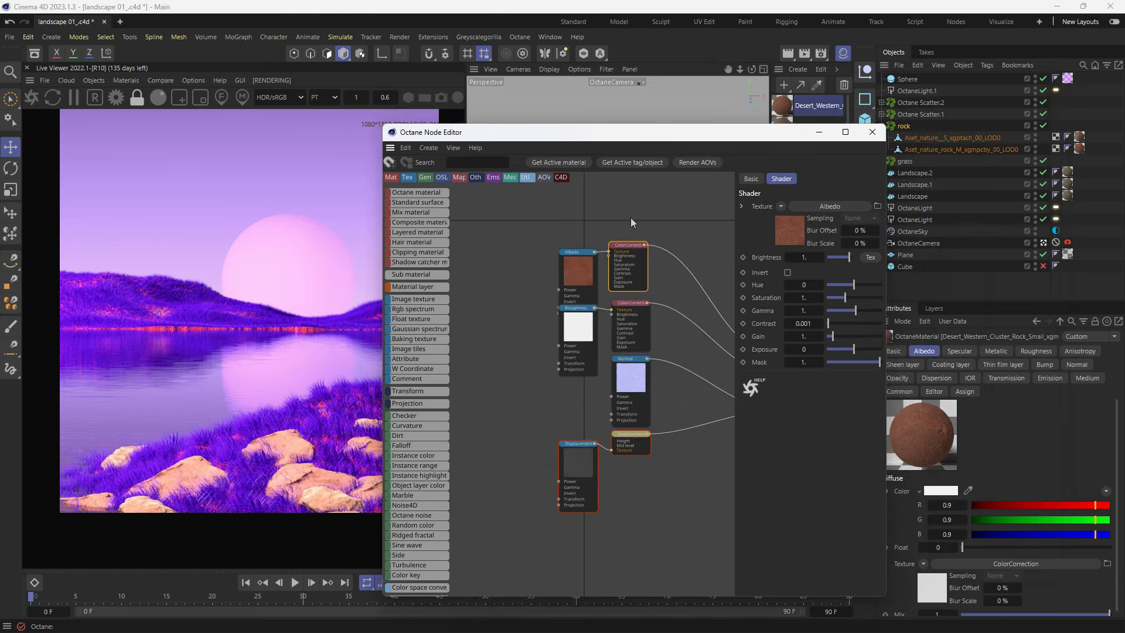
{"action": "left_click_drag", "start_coordinate": [703, 141], "coordinate": [751, 120]}
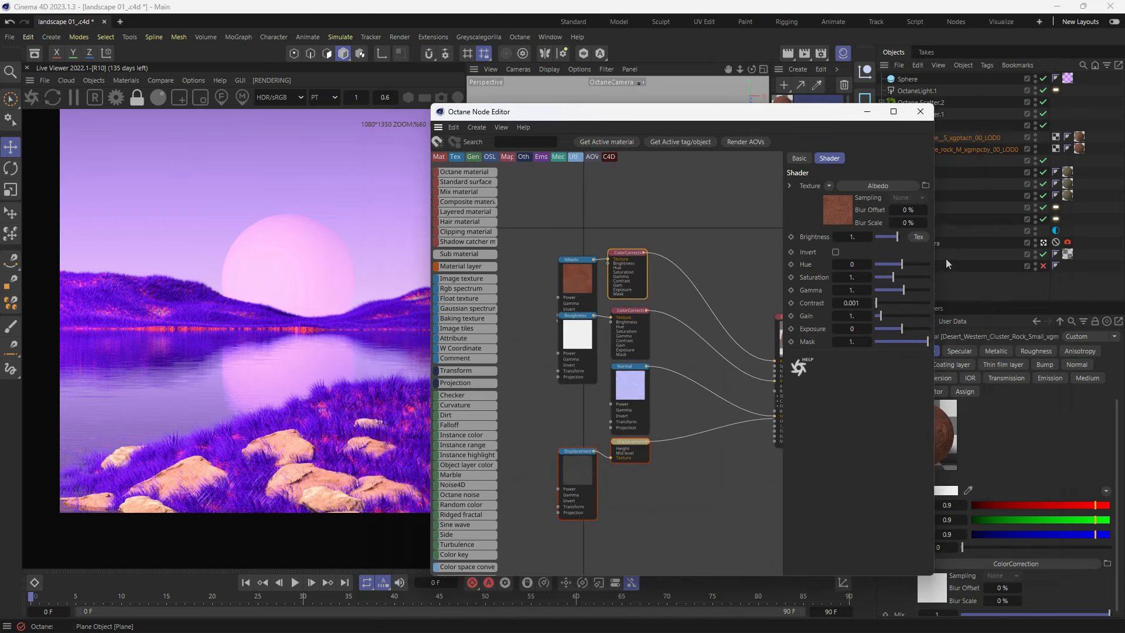
{"action": "left_click_drag", "start_coordinate": [933, 255], "coordinate": [1097, 255]}
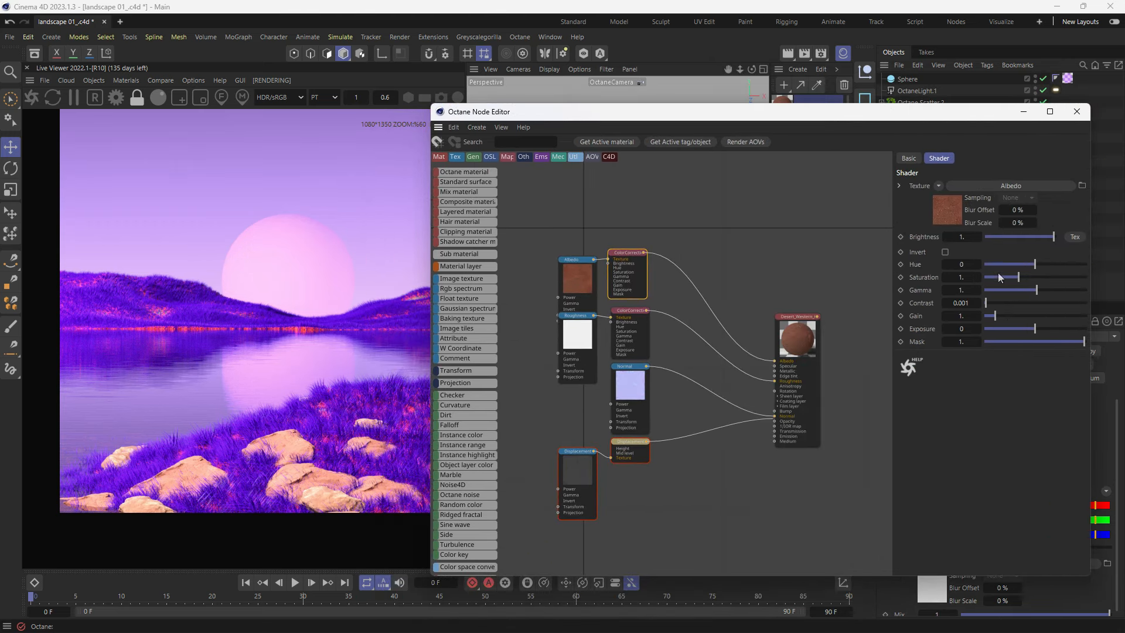
{"action": "mouse_move", "coordinate": [1017, 263]}
{"action": "left_mouse_down"}
{"action": "mouse_move", "coordinate": [1029, 264]}
{"action": "mouse_move", "coordinate": [1002, 267]}
{"action": "left_mouse_up"}
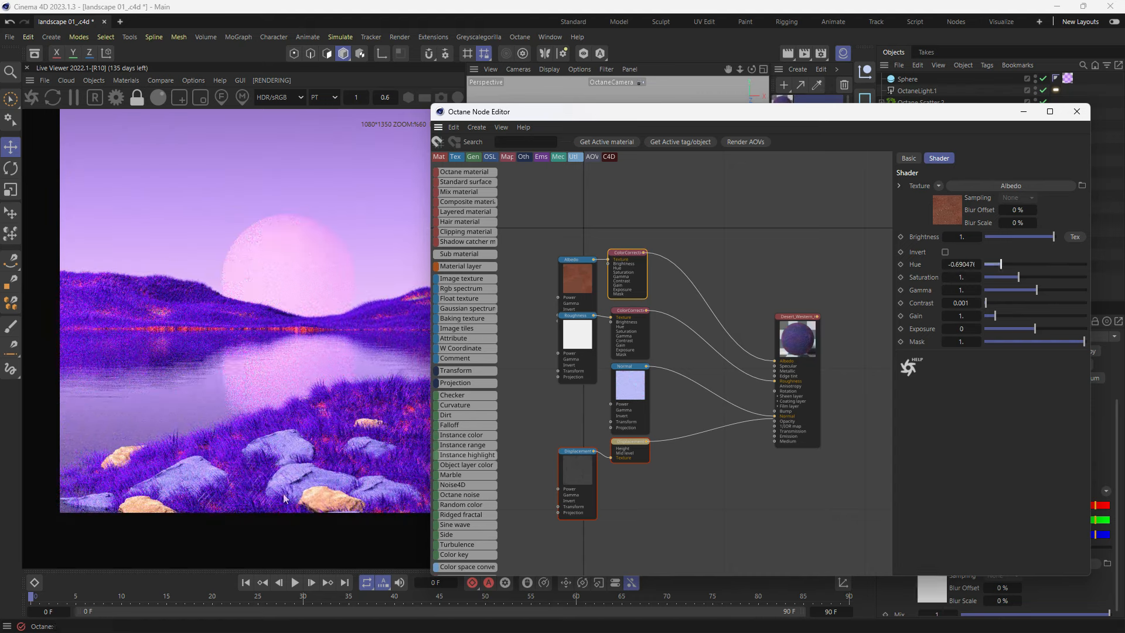
Step: Set the albedo ColorCorrection's saturation to about 0.89 and gamma to about 1.25, and close the node editor
{"action": "left_click_drag", "start_coordinate": [1011, 278], "coordinate": [1008, 278]}
{"action": "mouse_move", "coordinate": [1054, 278]}
{"action": "left_mouse_down"}
{"action": "mouse_move", "coordinate": [1017, 278]}
{"action": "mouse_move", "coordinate": [1042, 296]}
{"action": "left_mouse_up"}
{"action": "left_click", "coordinate": [1003, 291]}
{"action": "scroll", "coordinate": [311, 473], "scroll_direction": "up", "scroll_amount": 1}
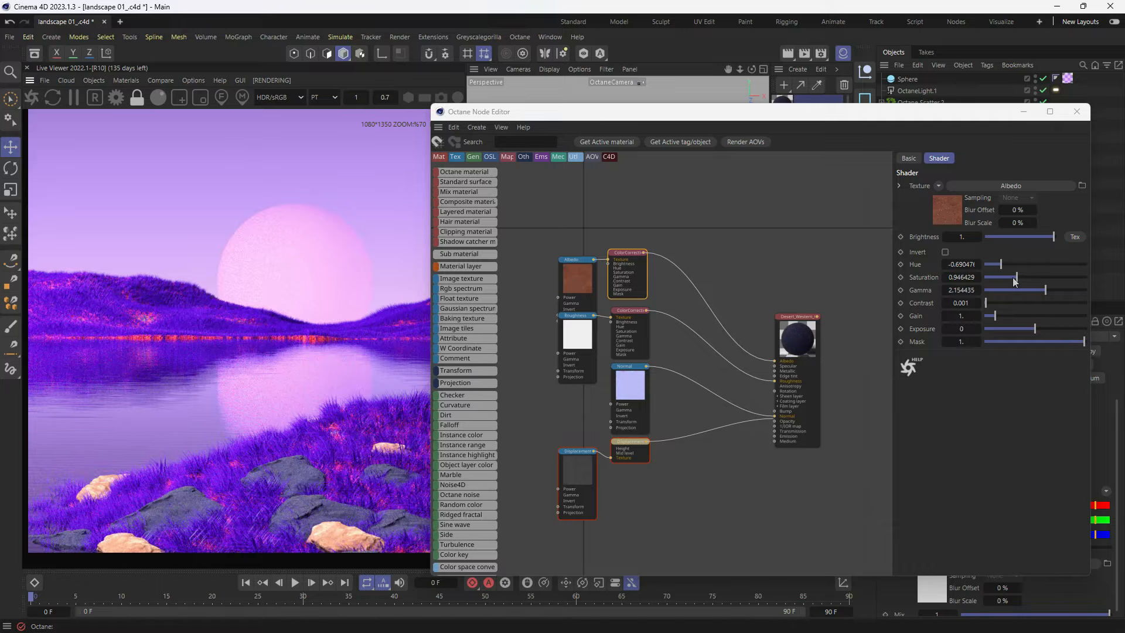
{"action": "left_click_drag", "start_coordinate": [1016, 282], "coordinate": [1007, 284]}
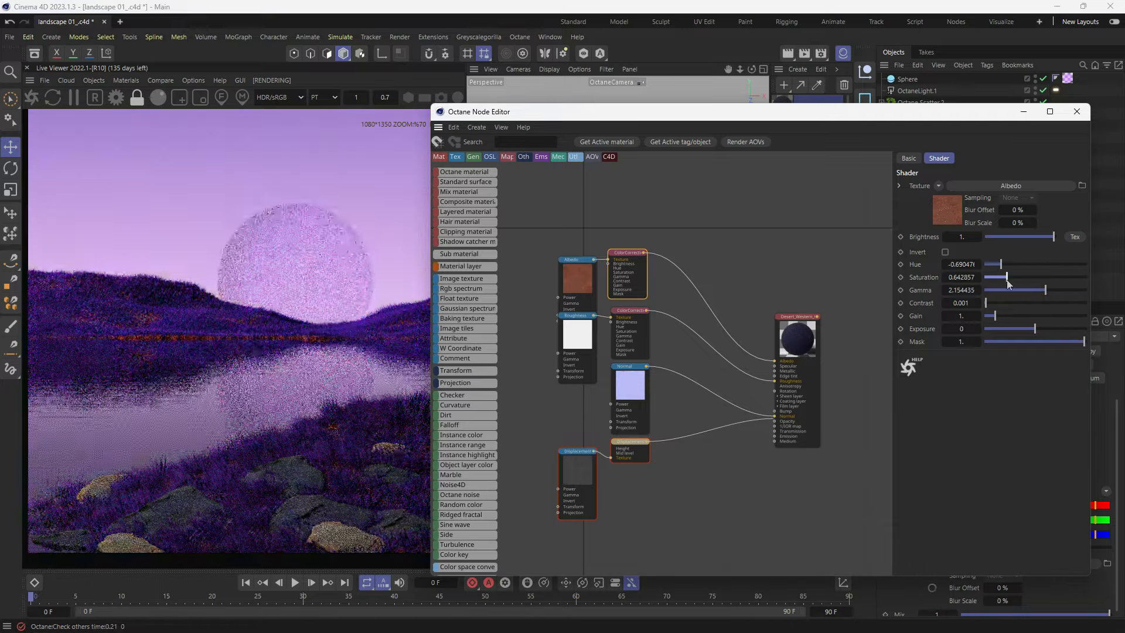
{"action": "left_click_drag", "start_coordinate": [1008, 280], "coordinate": [1039, 293]}
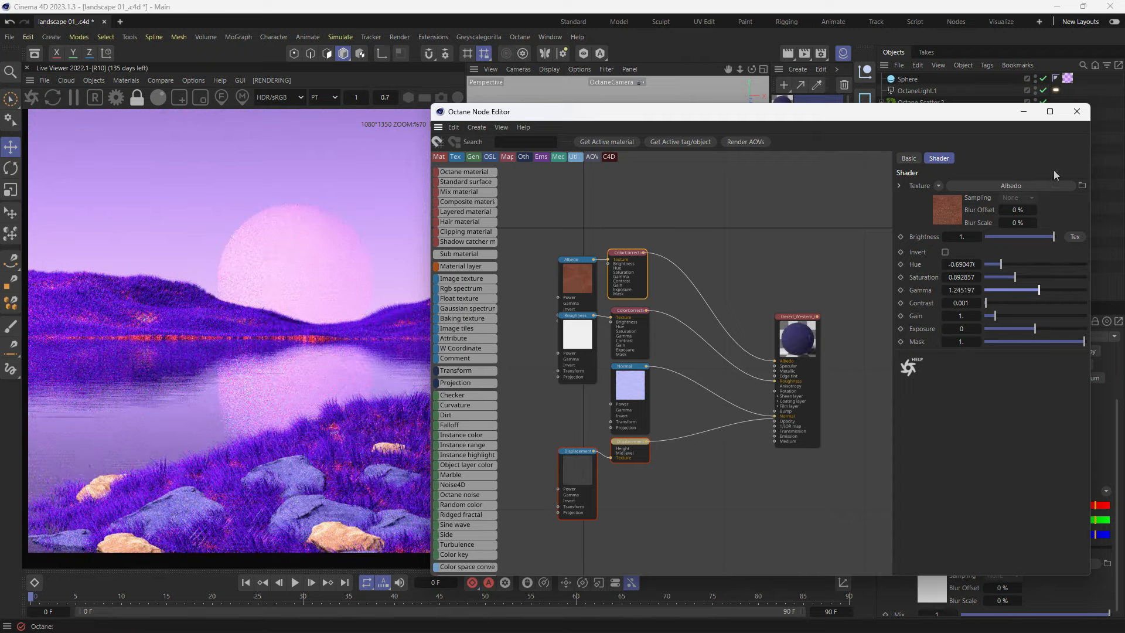
{"action": "left_click", "coordinate": [1077, 112]}
Step: Open the Desert_Western_Rock_Scatter_xgptach material in the Octane Node Editor and auto-arrange its nodes
{"action": "left_click_drag", "start_coordinate": [241, 517], "coordinate": [277, 472]}
{"action": "left_click", "coordinate": [785, 130]}
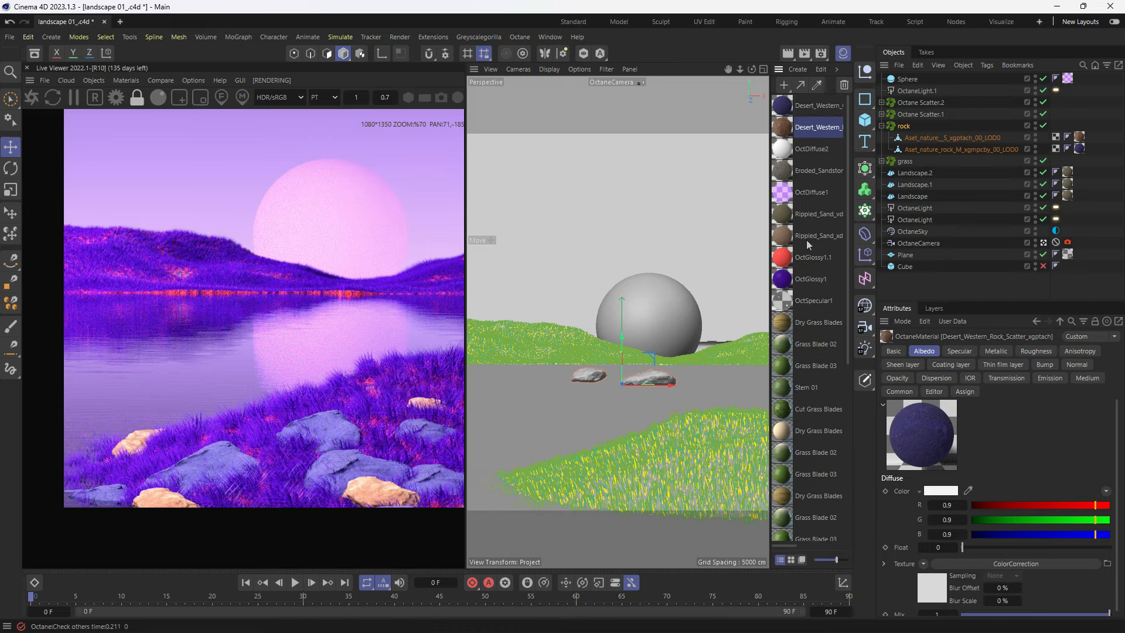
{"action": "double_click", "coordinate": [785, 130]}
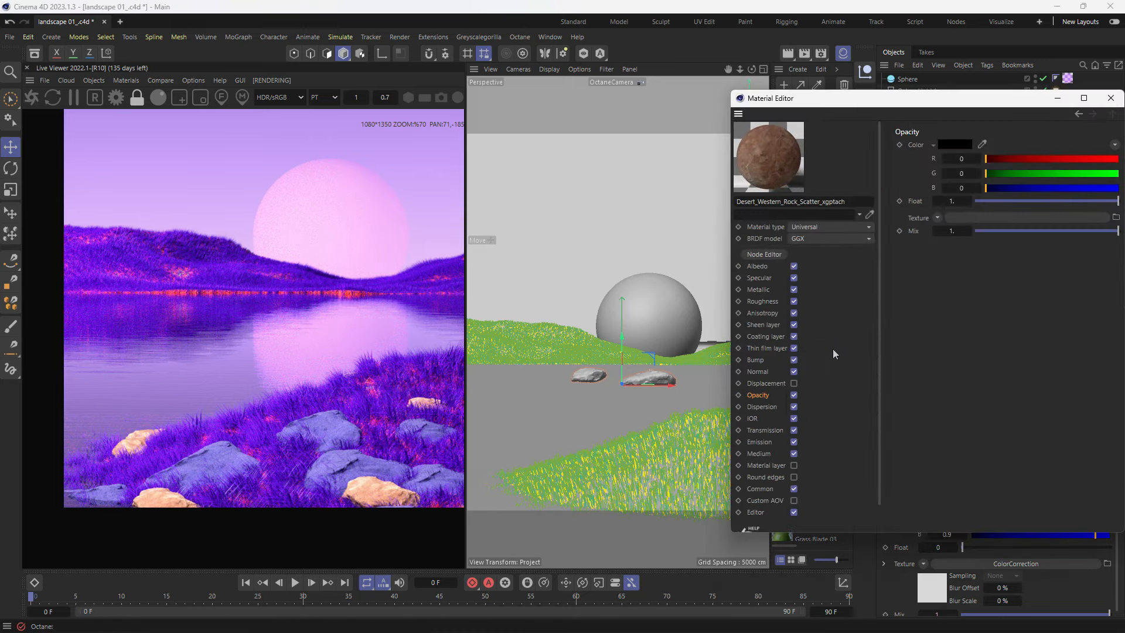
{"action": "left_click", "coordinate": [771, 255]}
{"action": "left_click_drag", "start_coordinate": [628, 174], "coordinate": [857, 174]}
{"action": "left_click_drag", "start_coordinate": [731, 340], "coordinate": [722, 472]}
{"action": "scroll", "coordinate": [698, 400], "scroll_direction": "down", "scroll_amount": 3}
{"action": "key", "text": "ctrl+a"}
{"action": "right_click", "coordinate": [757, 390]}
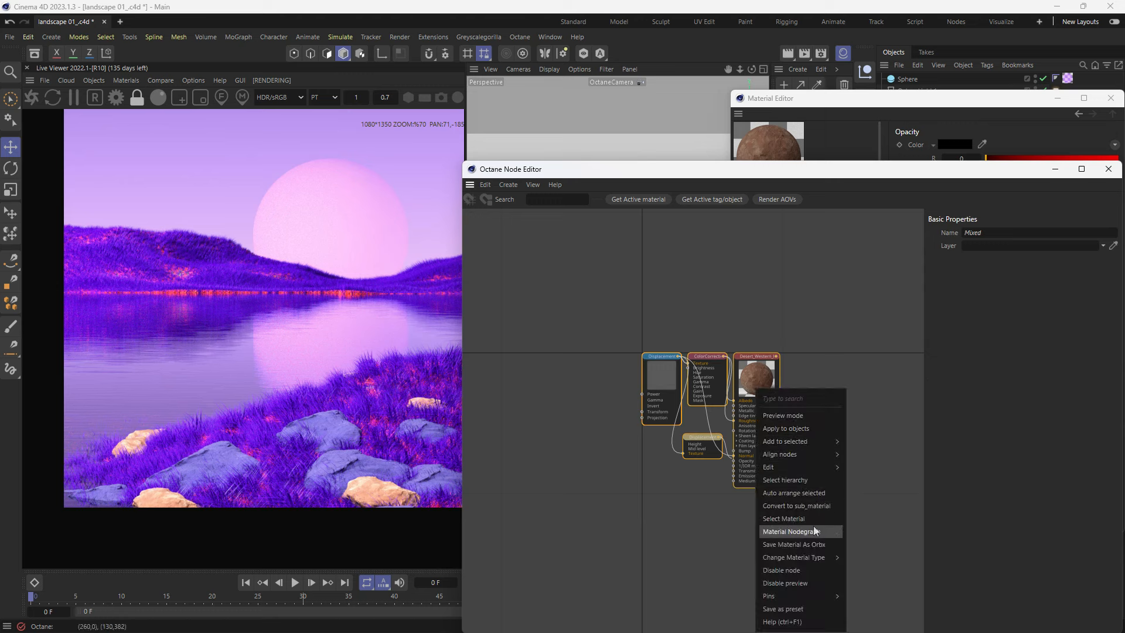
{"action": "left_click", "coordinate": [808, 493]}
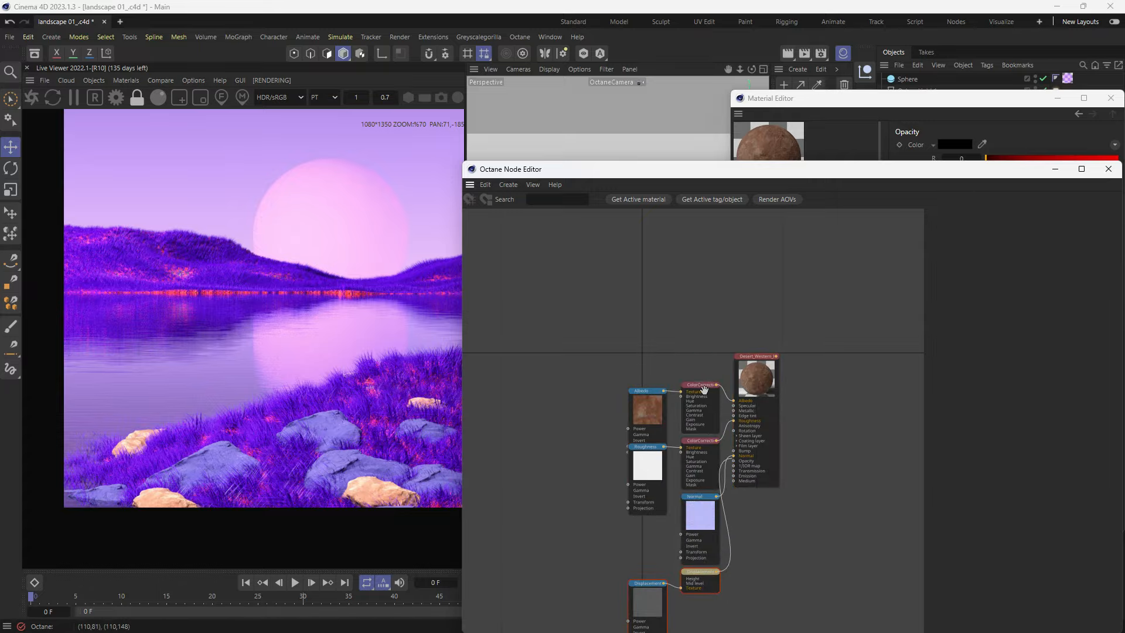
Step: Set the albedo ColorCorrection's hue to about -0.70 and gamma to about 2.40 for the scatter rock, and close the node and material editors
{"action": "left_click_drag", "start_coordinate": [704, 389], "coordinate": [690, 352]}
{"action": "mouse_move", "coordinate": [1079, 348]}
{"action": "left_mouse_down"}
{"action": "mouse_move", "coordinate": [1031, 351]}
{"action": "mouse_move", "coordinate": [1091, 351]}
{"action": "left_mouse_up"}
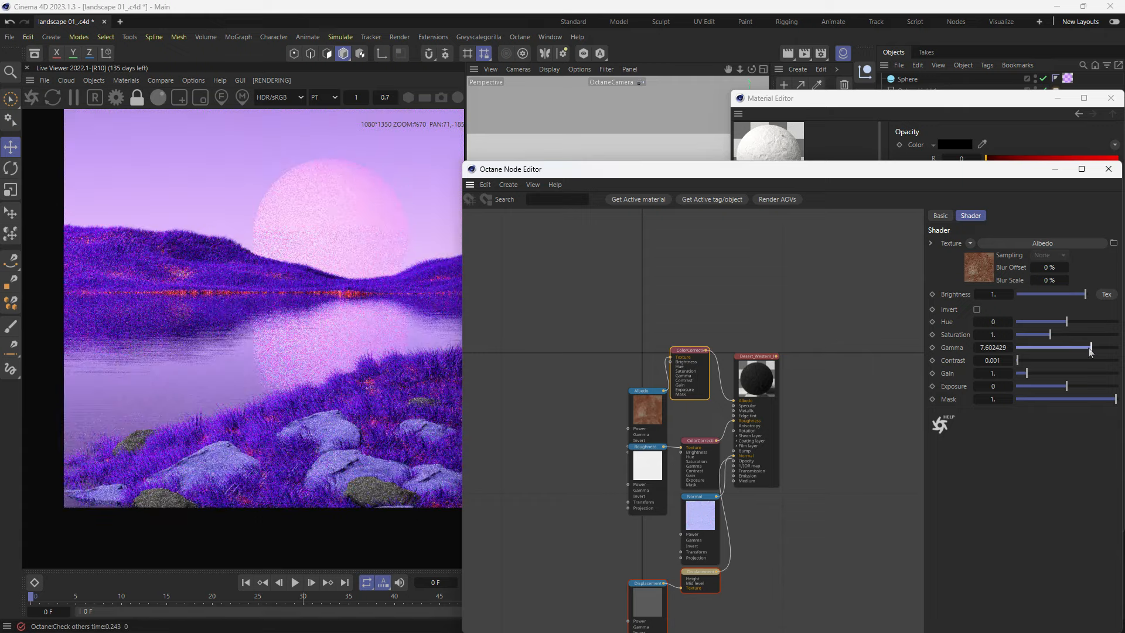
{"action": "left_click", "coordinate": [1077, 348]}
{"action": "left_click_drag", "start_coordinate": [1067, 322], "coordinate": [1032, 323]}
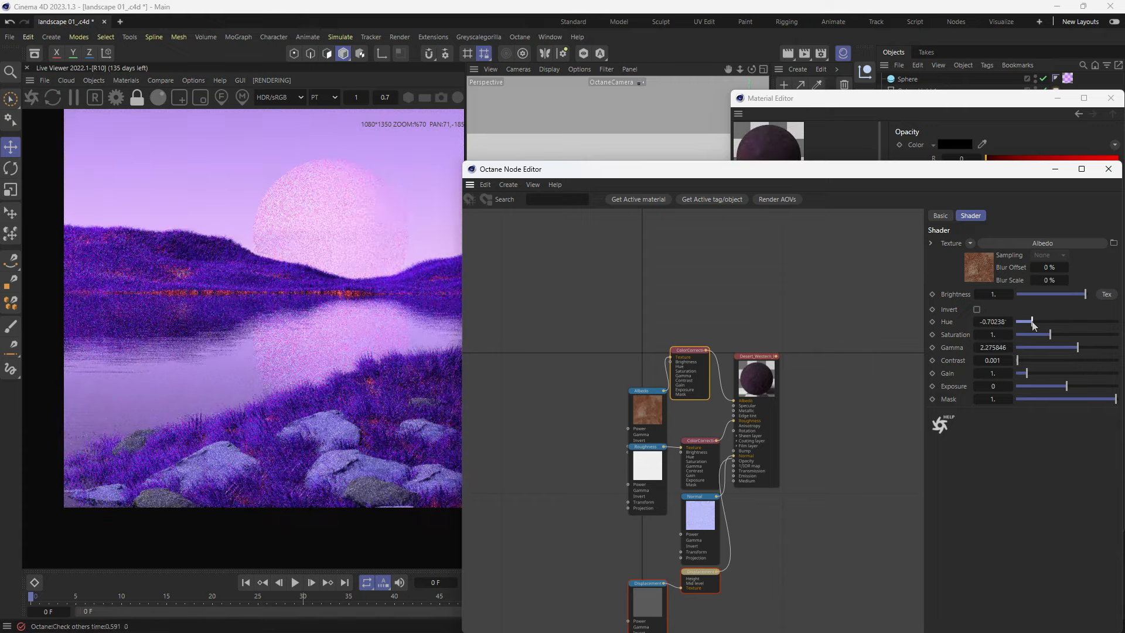
{"action": "left_click", "coordinate": [1078, 349]}
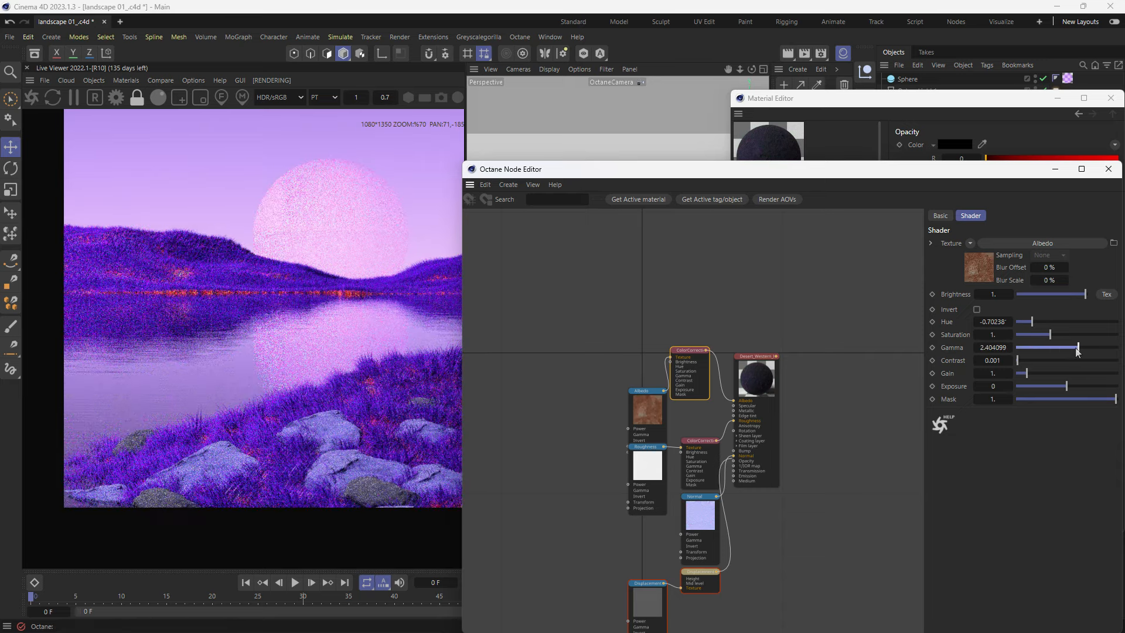
{"action": "left_click", "coordinate": [1108, 169]}
{"action": "left_click", "coordinate": [1111, 97]}
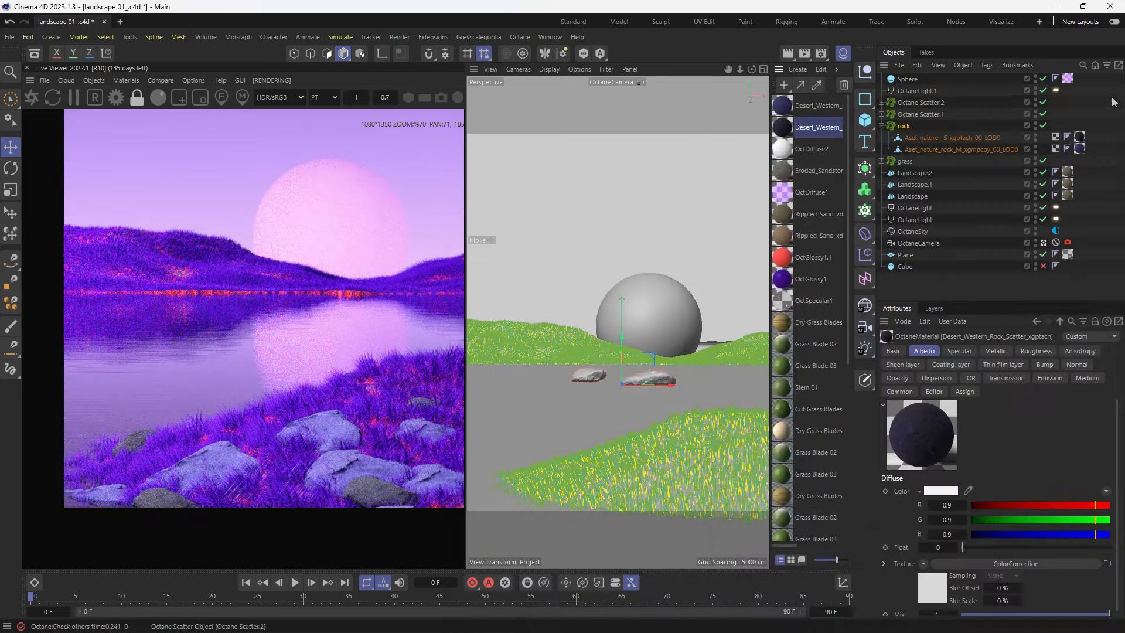
Step: Examine the recoloured foreground rocks in the Live Viewer, both close up and within the whole composition
{"action": "scroll", "coordinate": [340, 467], "scroll_direction": "down", "scroll_amount": 3}
{"action": "scroll", "coordinate": [340, 455], "scroll_direction": "up", "scroll_amount": 3}
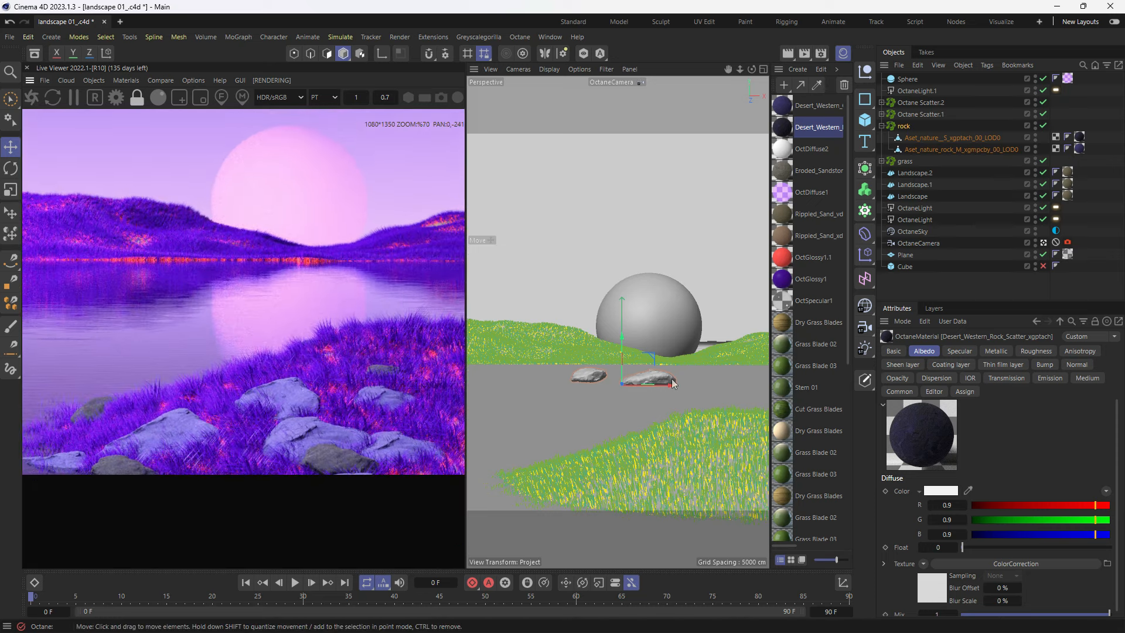
{"action": "scroll", "coordinate": [262, 409], "scroll_direction": "down", "scroll_amount": 2}
{"action": "scroll", "coordinate": [360, 402], "scroll_direction": "up", "scroll_amount": 2}
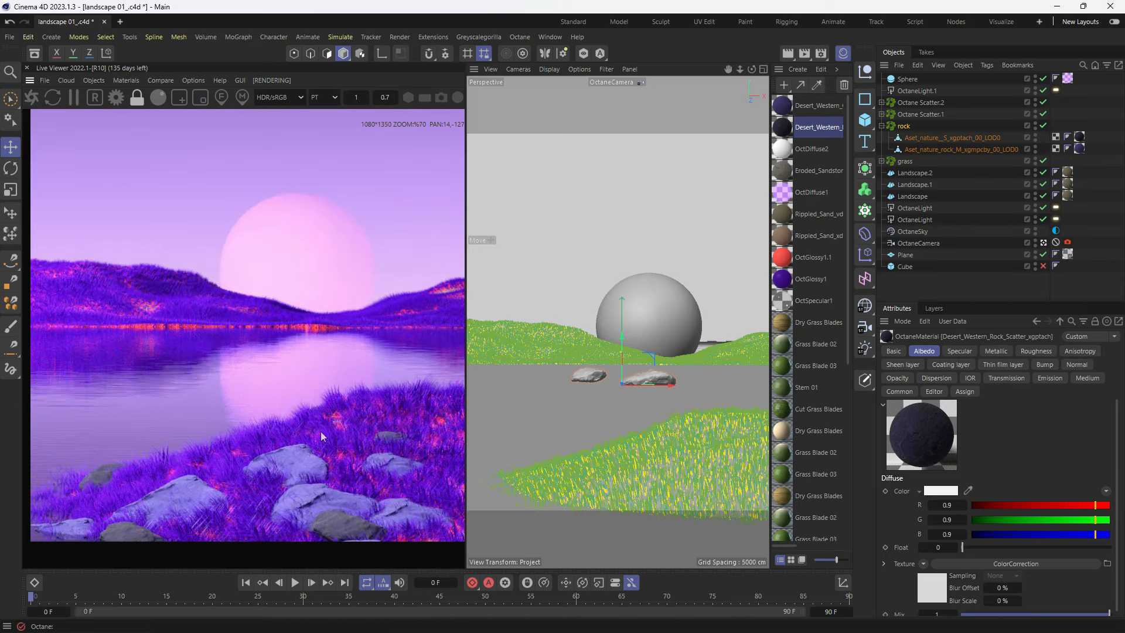
{"action": "scroll", "coordinate": [175, 302], "scroll_direction": "down", "scroll_amount": 2}
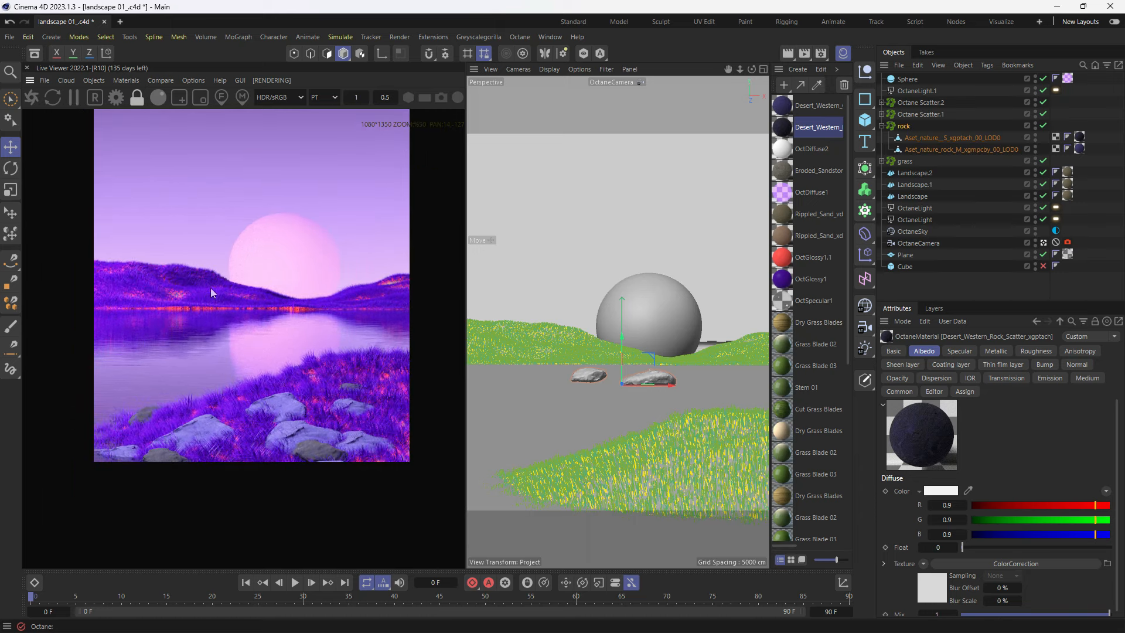
{"action": "scroll", "coordinate": [256, 441], "scroll_direction": "up", "scroll_amount": 4}
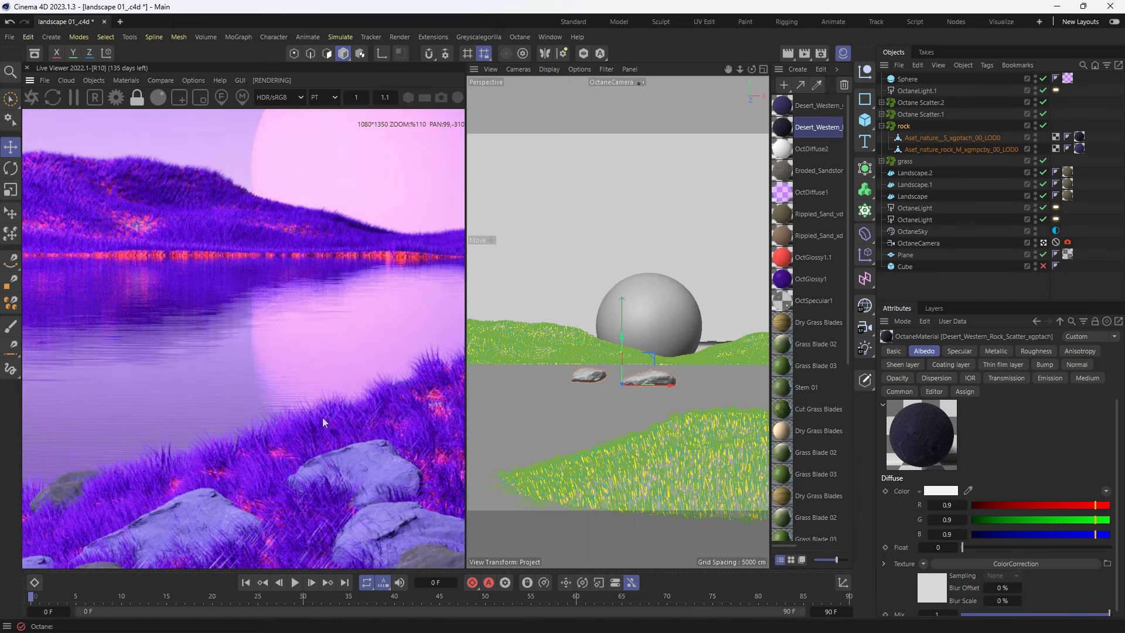
{"action": "left_click_drag", "start_coordinate": [332, 433], "coordinate": [295, 423]}
{"action": "scroll", "coordinate": [295, 423], "scroll_direction": "down", "scroll_amount": 3}
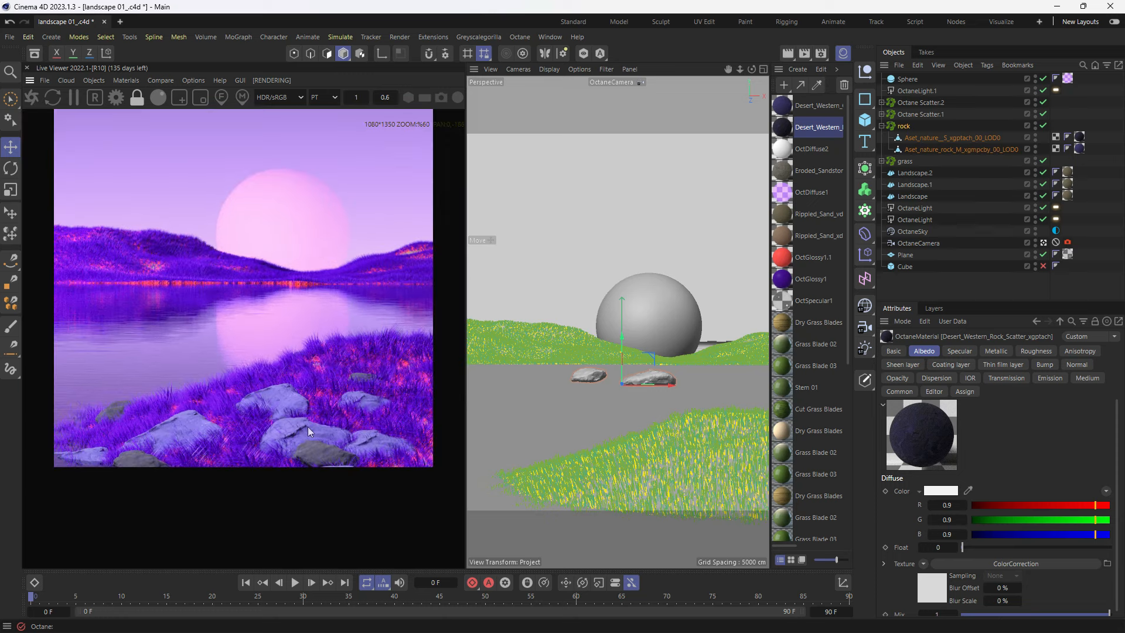
Step: Duplicate the rock Octane Scatter object twice, together with its child rocks
{"action": "left_click", "coordinate": [900, 127]}
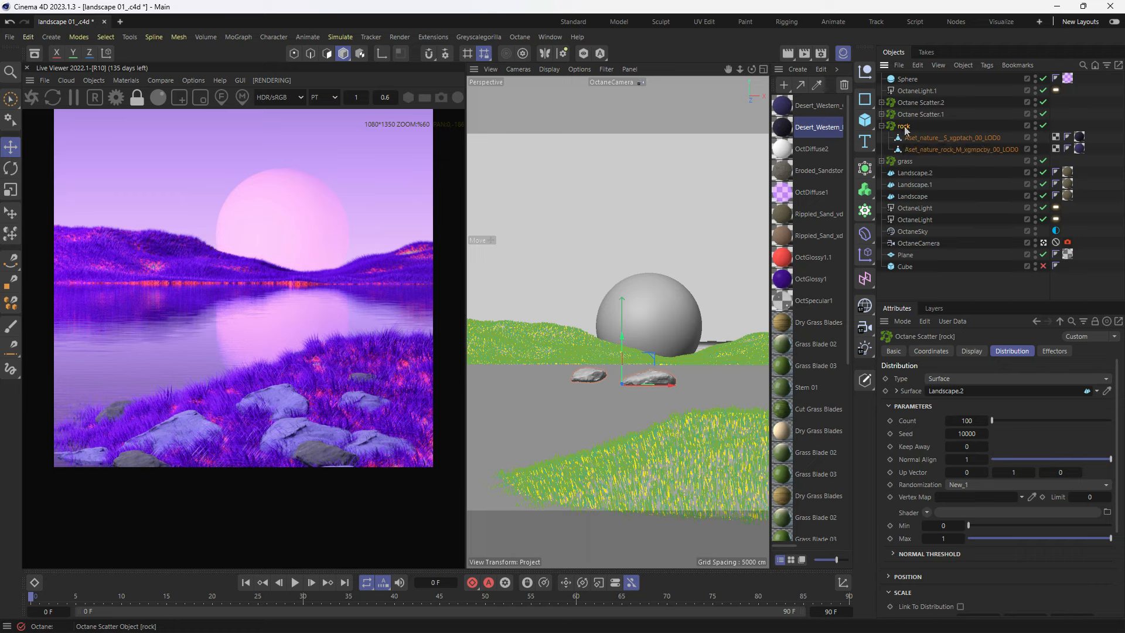
{"action": "key", "text": "ctrl+c"}
{"action": "key", "text": "ctrl+v"}
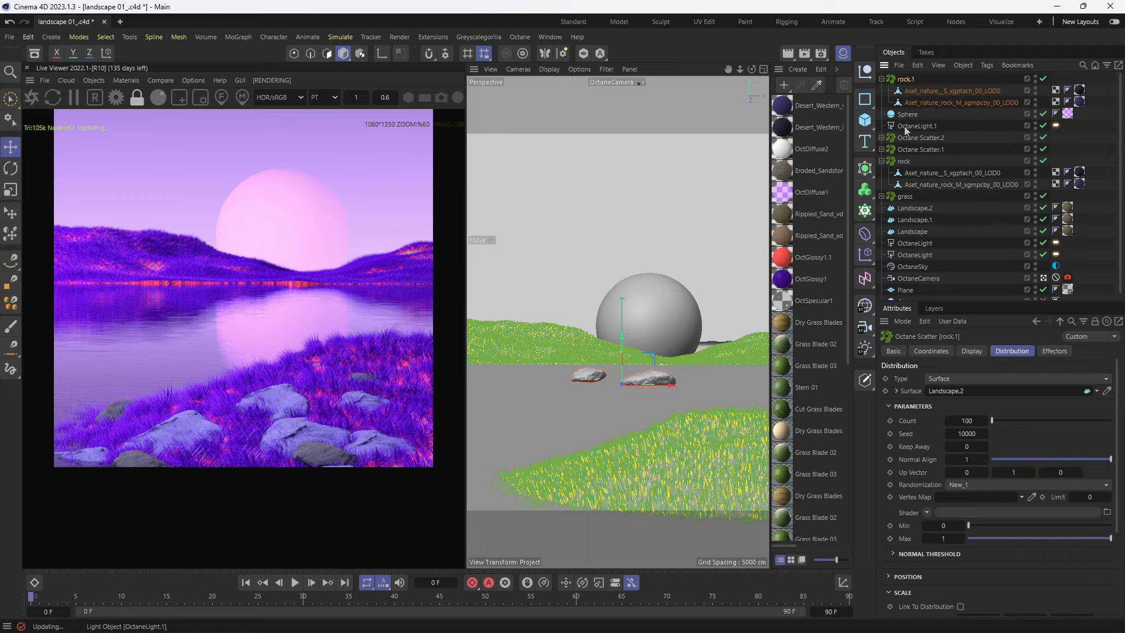
{"action": "key", "text": "ctrl+v"}
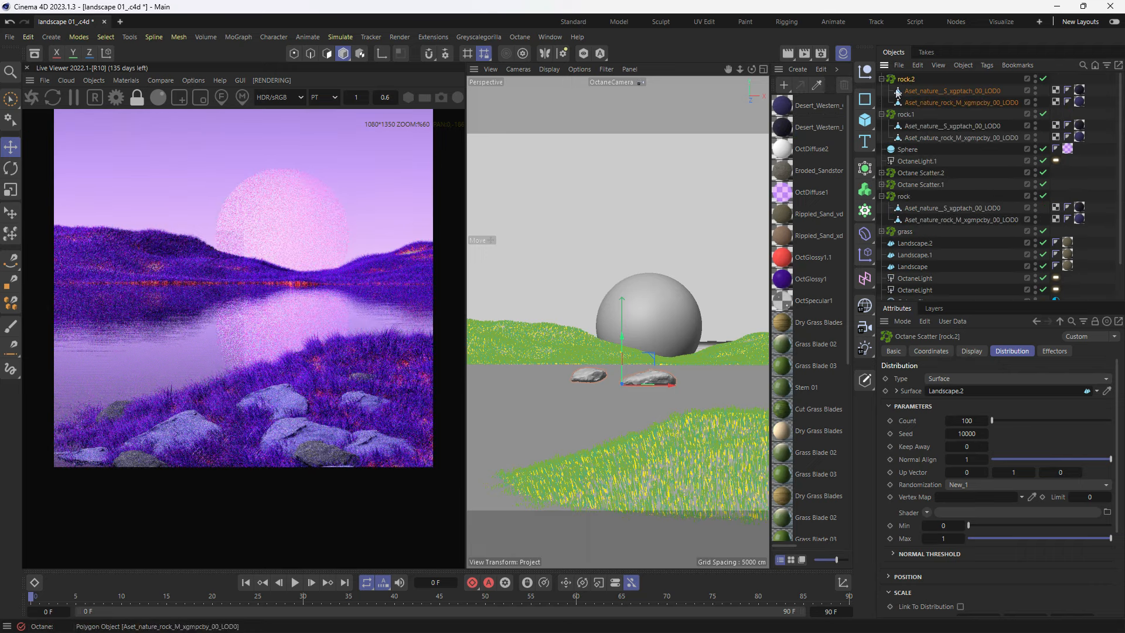
Step: Collapse the three rock scatter hierarchies and move the two copies directly below the original rock scatter
{"action": "left_click", "coordinate": [882, 114]}
{"action": "left_click", "coordinate": [882, 78]}
{"action": "left_click", "coordinate": [904, 90], "text": "ctrl"}
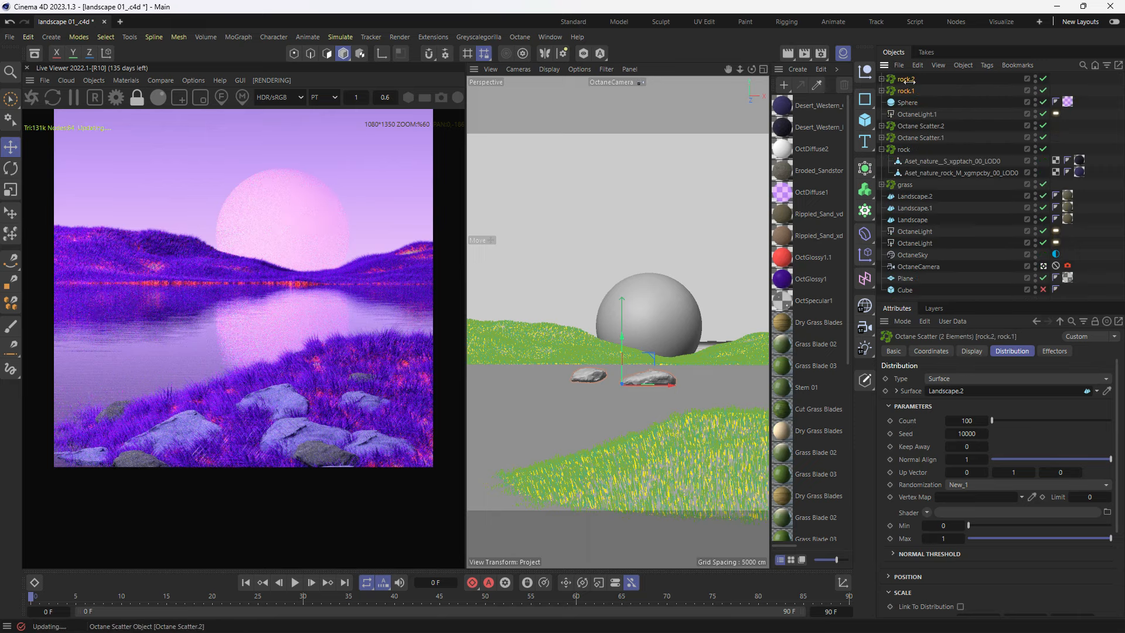
{"action": "left_click", "coordinate": [882, 149]}
{"action": "left_click_drag", "start_coordinate": [904, 92], "coordinate": [905, 155]}
{"action": "left_click", "coordinate": [1030, 158]}
{"action": "left_click", "coordinate": [904, 161]}
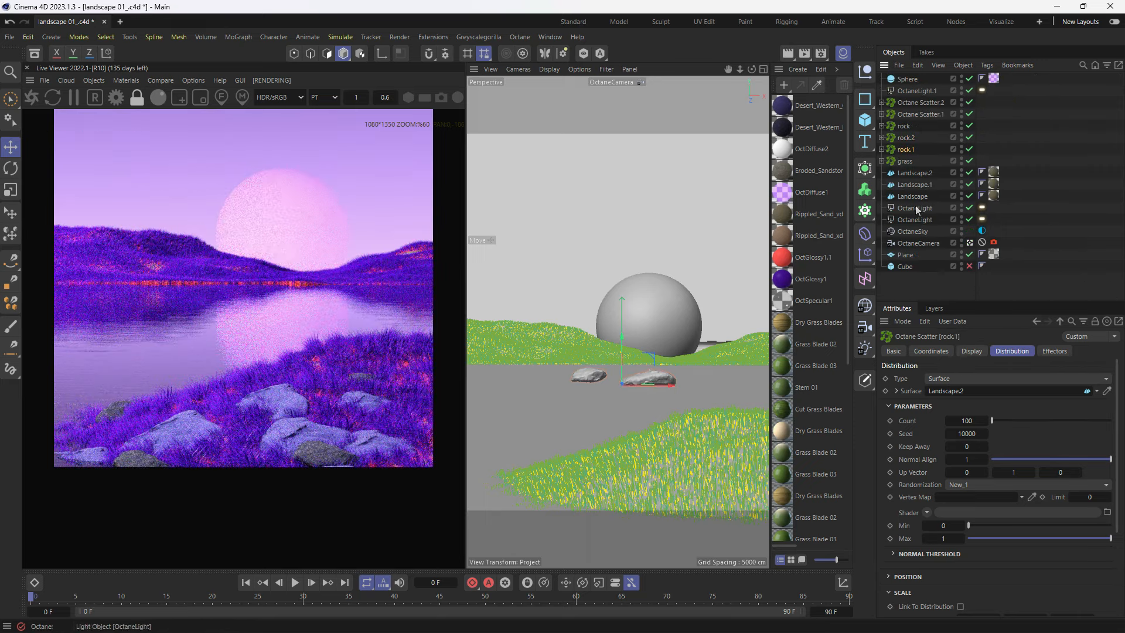
Step: Set Landscape.1 as the distribution surface of the rock.2 scatter
{"action": "left_click", "coordinate": [926, 199]}
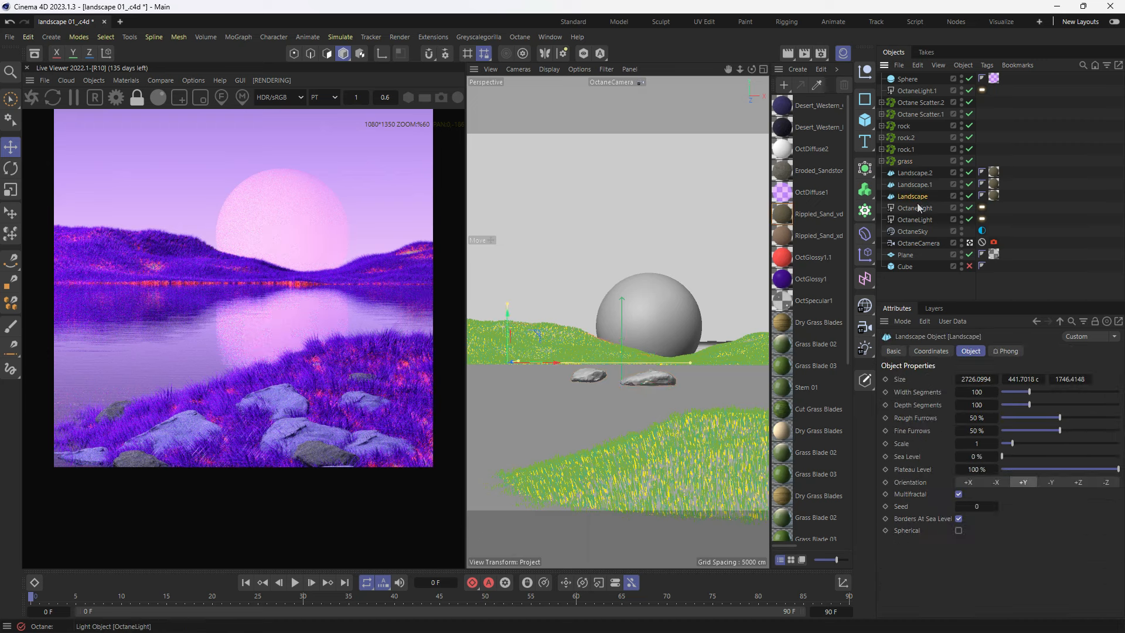
{"action": "left_click", "coordinate": [923, 186]}
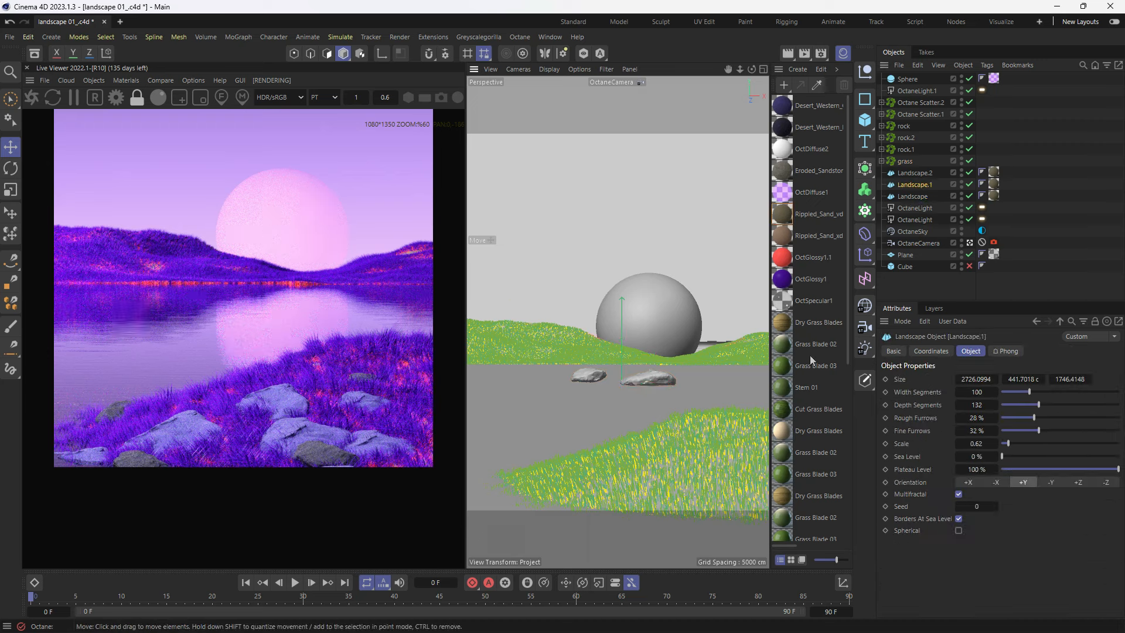
{"action": "left_click", "coordinate": [924, 174]}
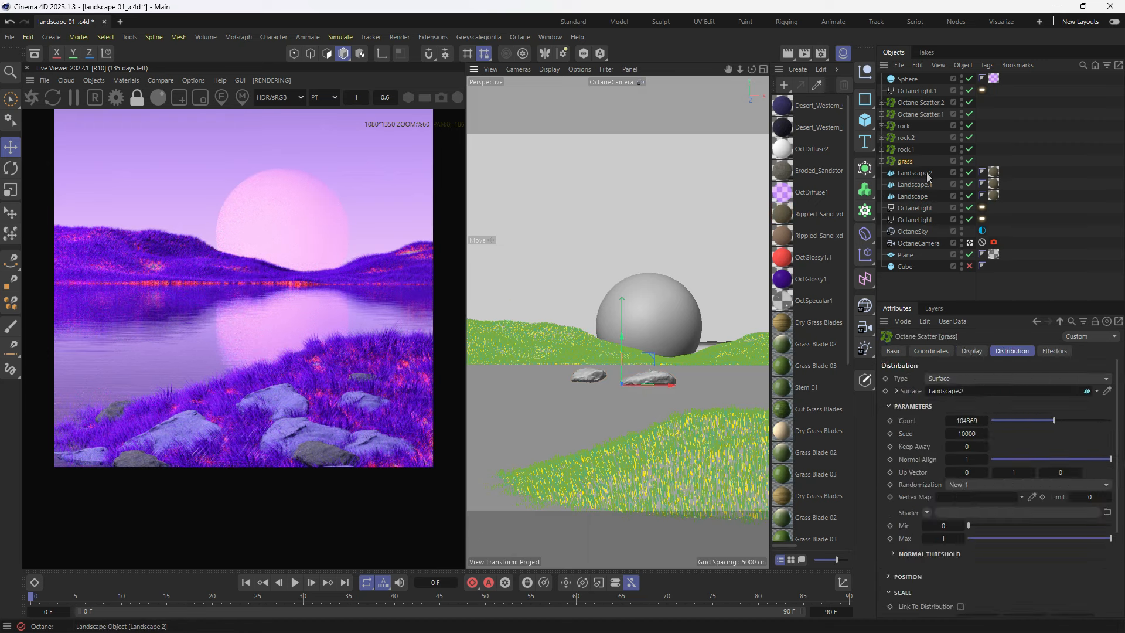
{"action": "left_click", "coordinate": [906, 149]}
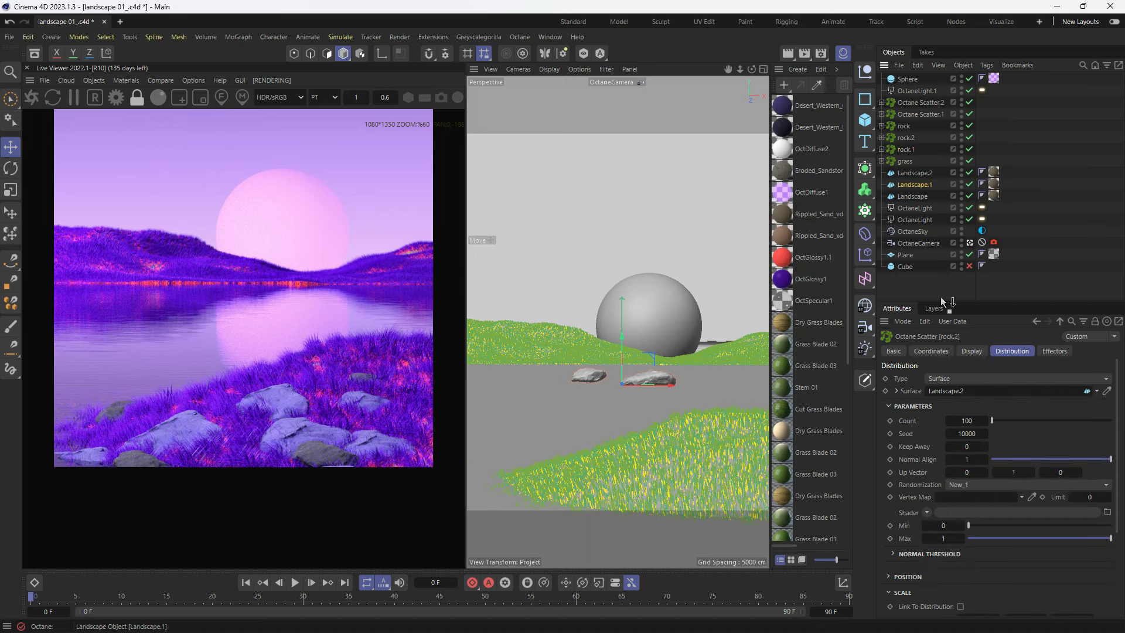
{"action": "left_click_drag", "start_coordinate": [945, 397], "coordinate": [941, 395]}
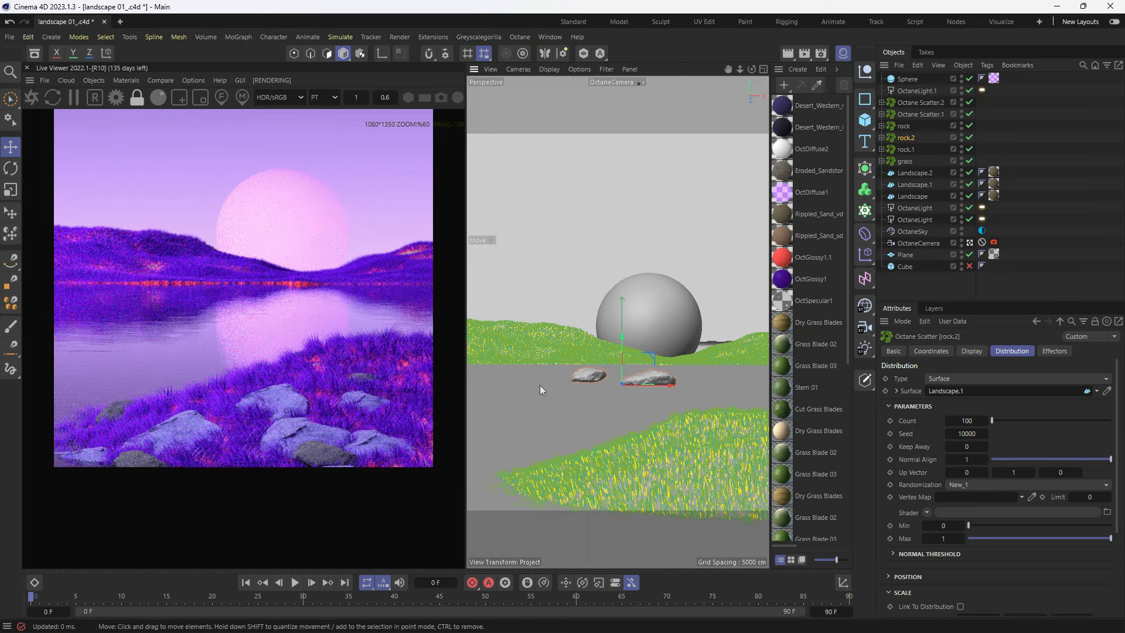
Step: Identify the landscapes from outside the camera view and rename the foreground Landscape.2 as 1
{"action": "key", "text": "F1"}
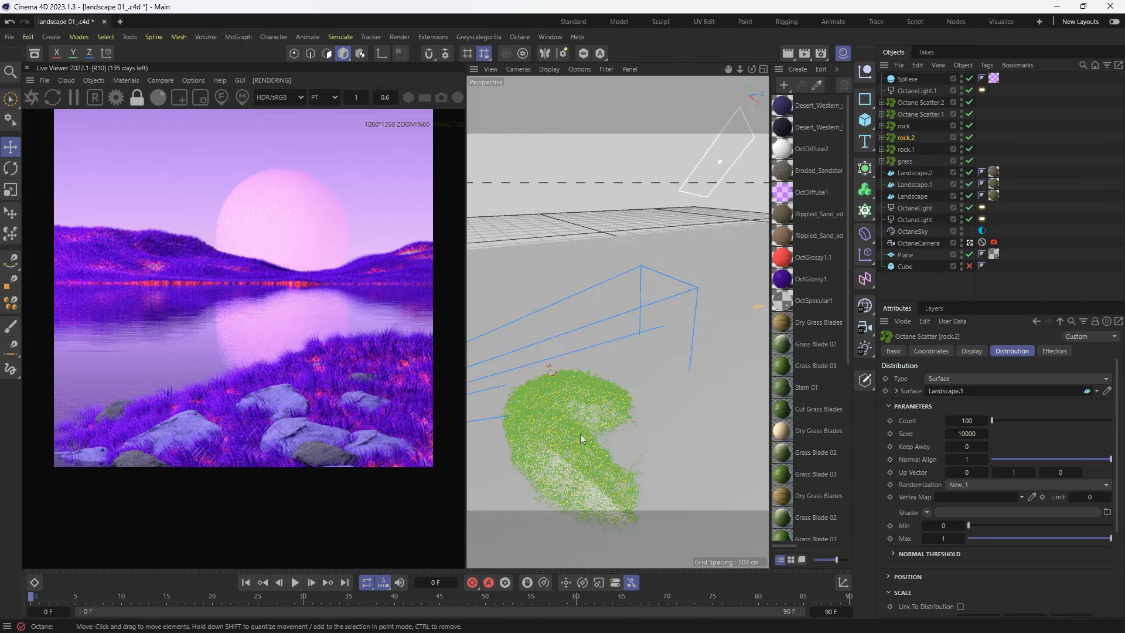
{"action": "scroll", "coordinate": [580, 434], "scroll_direction": "down", "scroll_amount": 3}
{"action": "scroll", "coordinate": [599, 344], "scroll_direction": "down", "scroll_amount": 3}
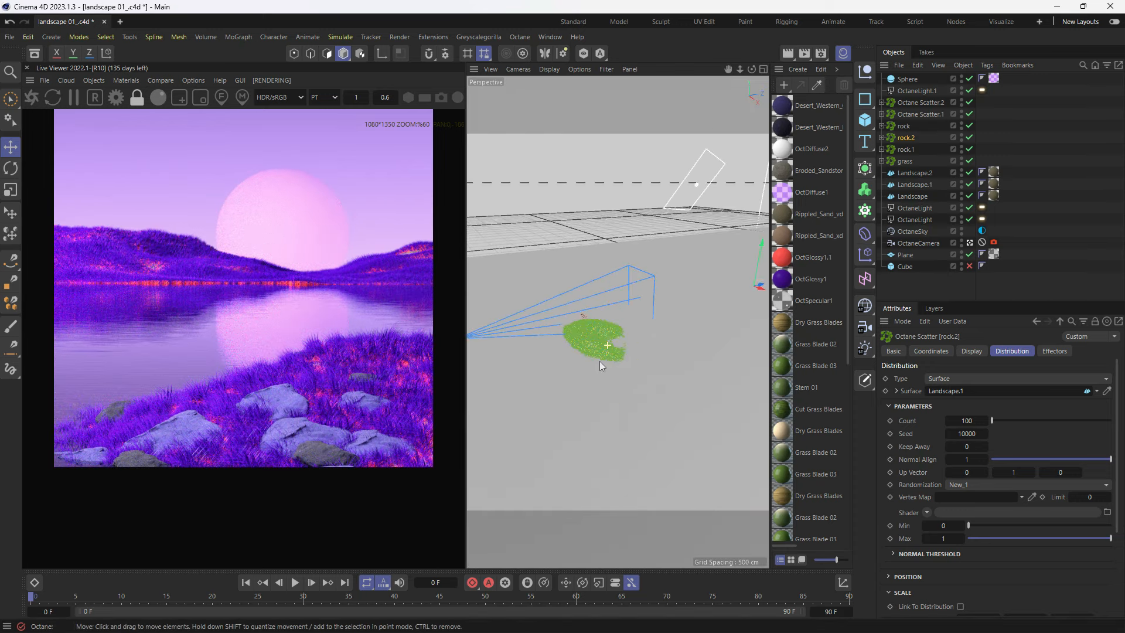
{"action": "left_click_drag", "start_coordinate": [603, 365], "coordinate": [659, 369], "text": "alt"}
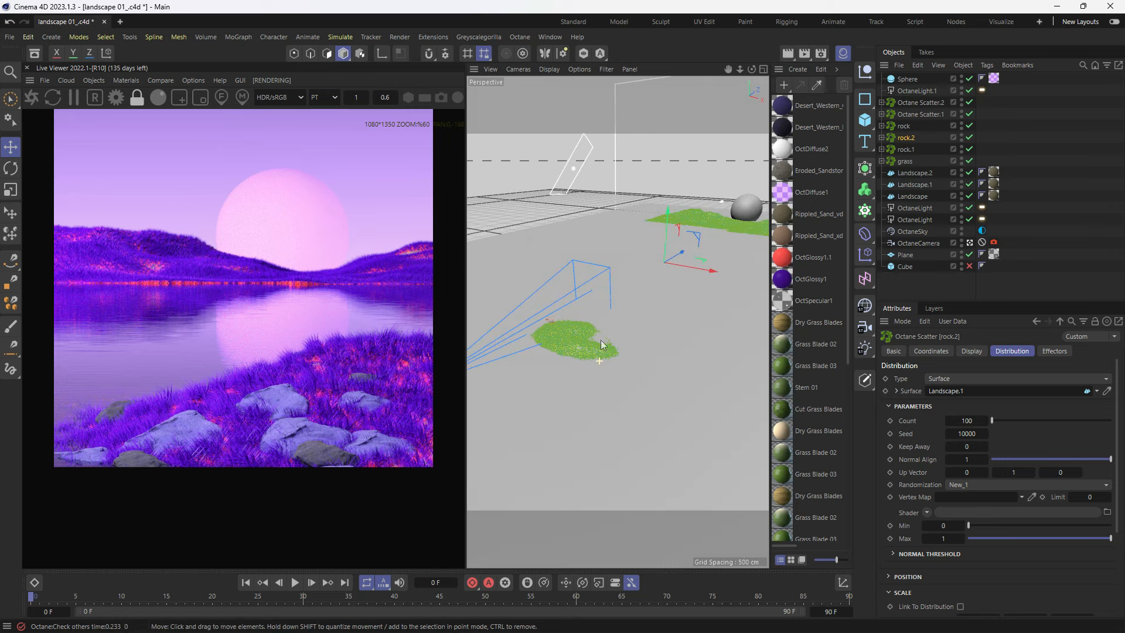
{"action": "left_click", "coordinate": [917, 184]}
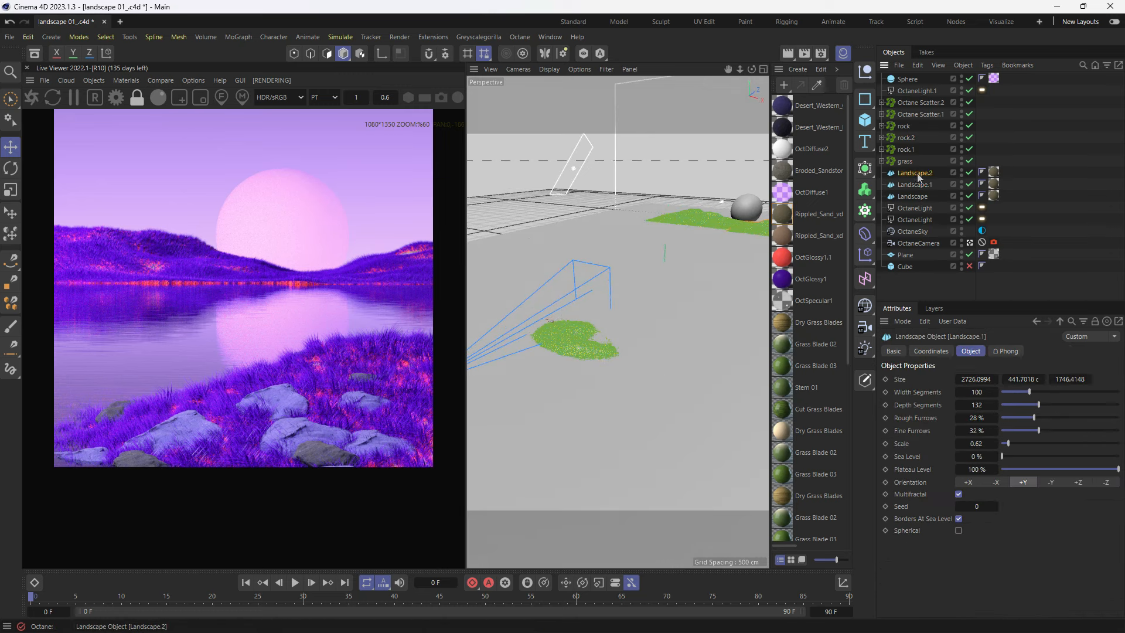
{"action": "left_click", "coordinate": [917, 173]}
{"action": "double_click", "coordinate": [917, 173]}
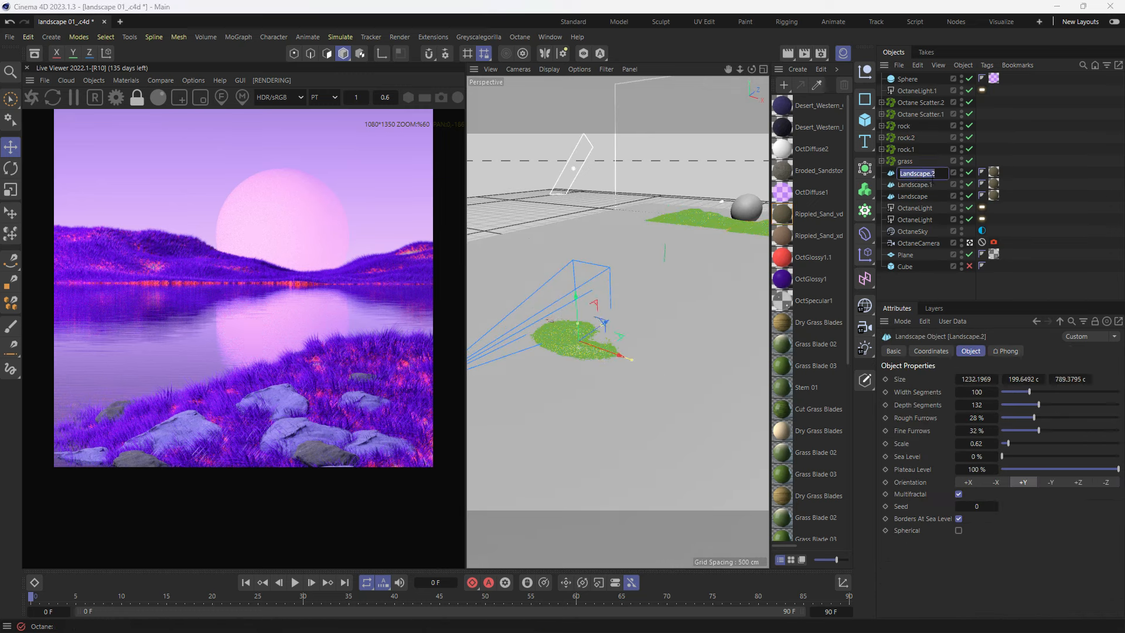
{"action": "type", "text": "1"}
{"action": "key", "text": "Return"}
Step: Rename the Landscape.1 object as 2 and the Landscape object as 3
{"action": "double_click", "coordinate": [917, 185]}
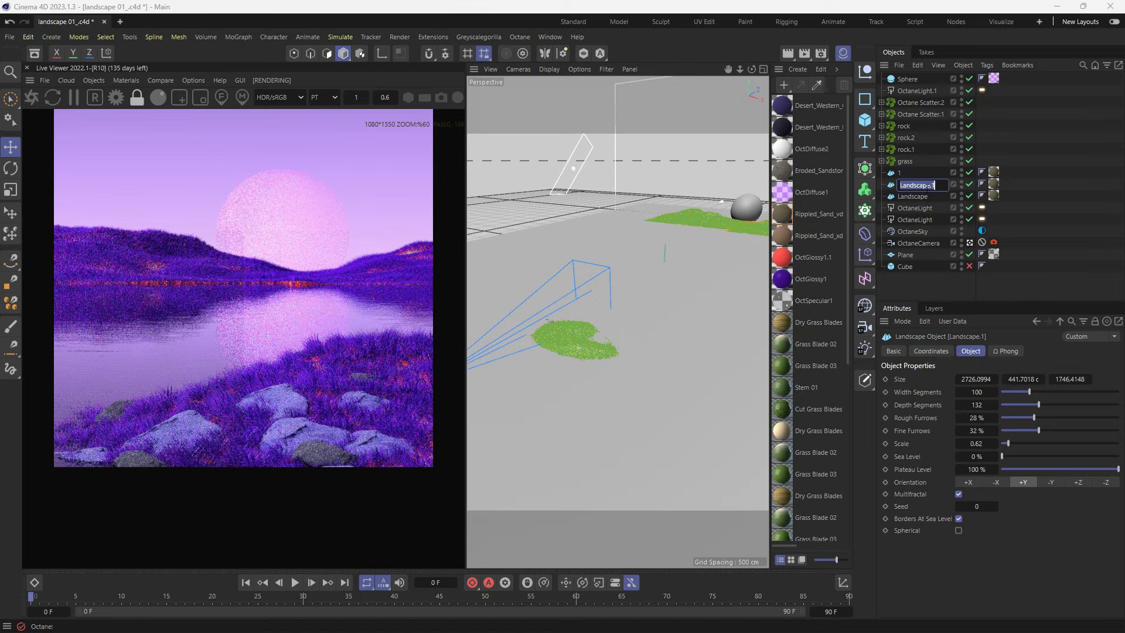
{"action": "type", "text": "2"}
{"action": "key", "text": "Return"}
{"action": "double_click", "coordinate": [925, 197]}
{"action": "type", "text": "2"}
{"action": "key", "text": "Return"}
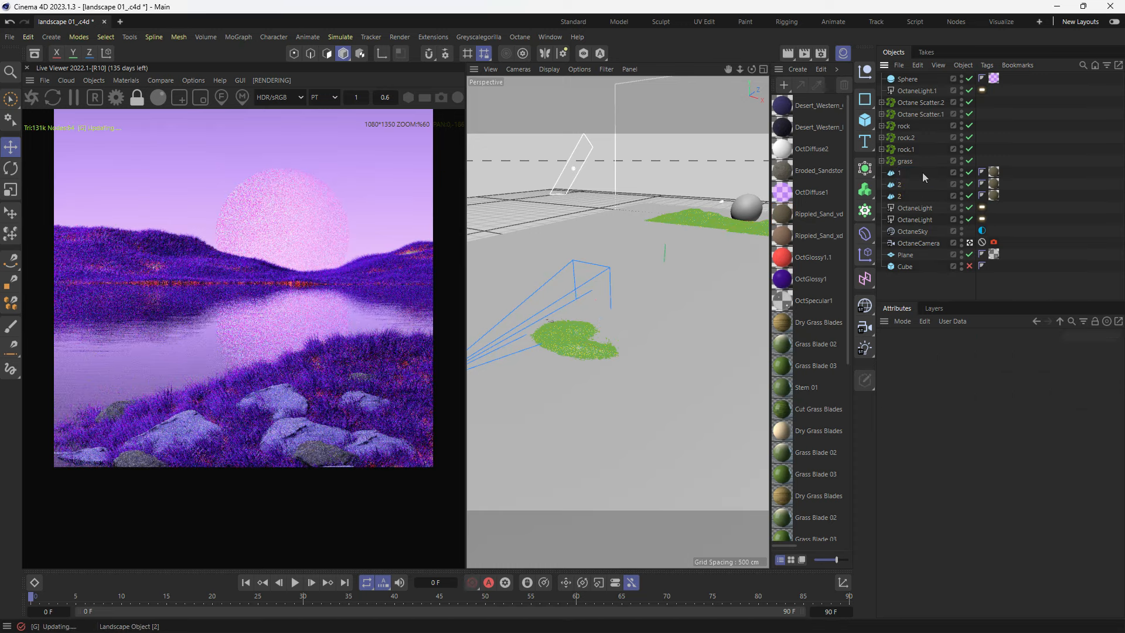
{"action": "left_click", "coordinate": [909, 149]}
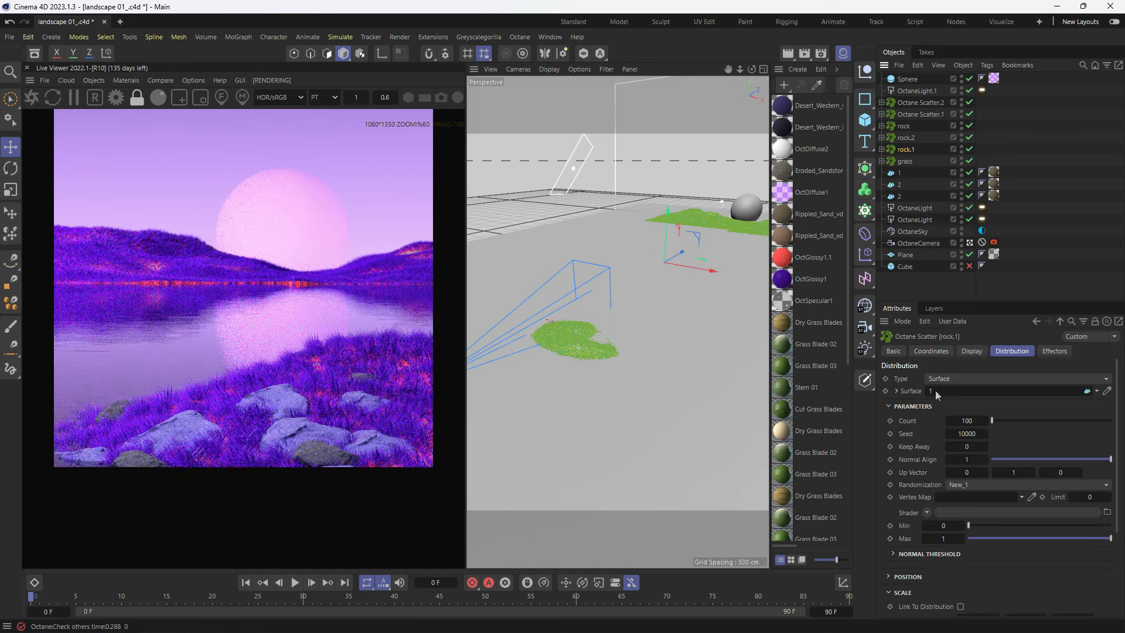
{"action": "double_click", "coordinate": [900, 197]}
{"action": "key", "text": "Return"}
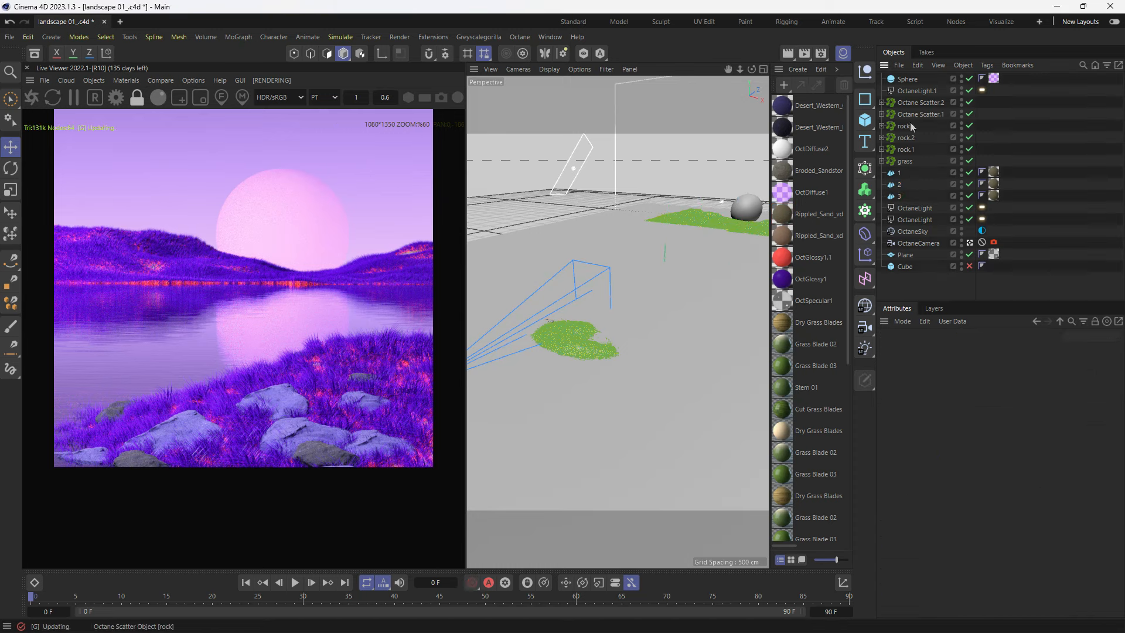
Step: Set landscape 3 as the distribution surface of the original rock scatter and restart the Live Viewer render
{"action": "left_click", "coordinate": [904, 126]}
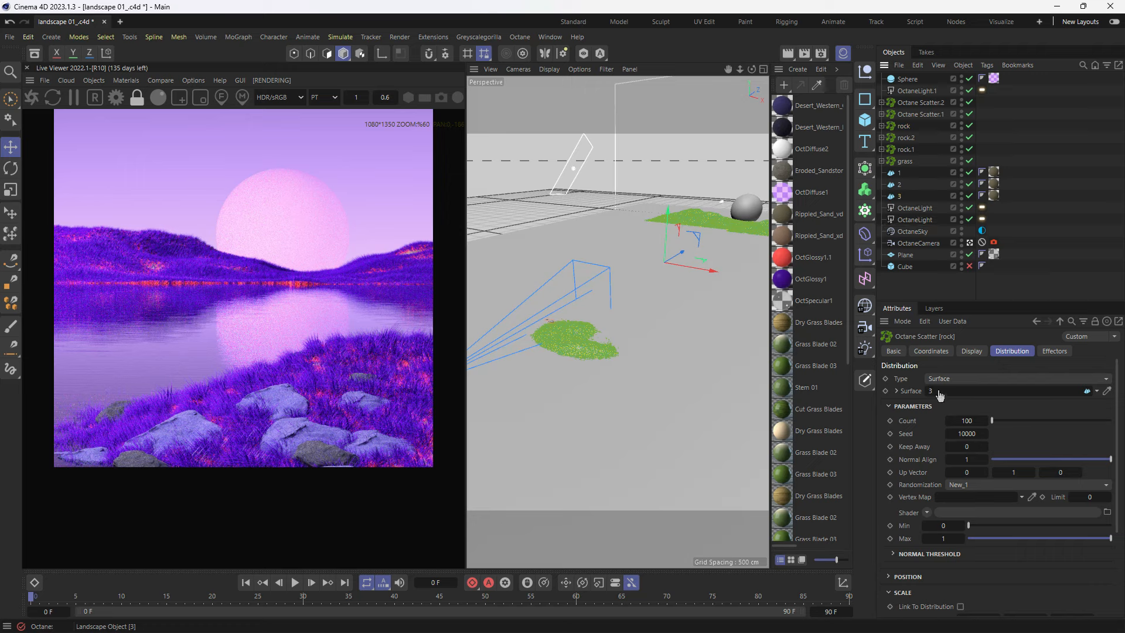
{"action": "left_click_drag", "start_coordinate": [937, 392], "coordinate": [940, 391]}
{"action": "left_click", "coordinate": [1060, 210]}
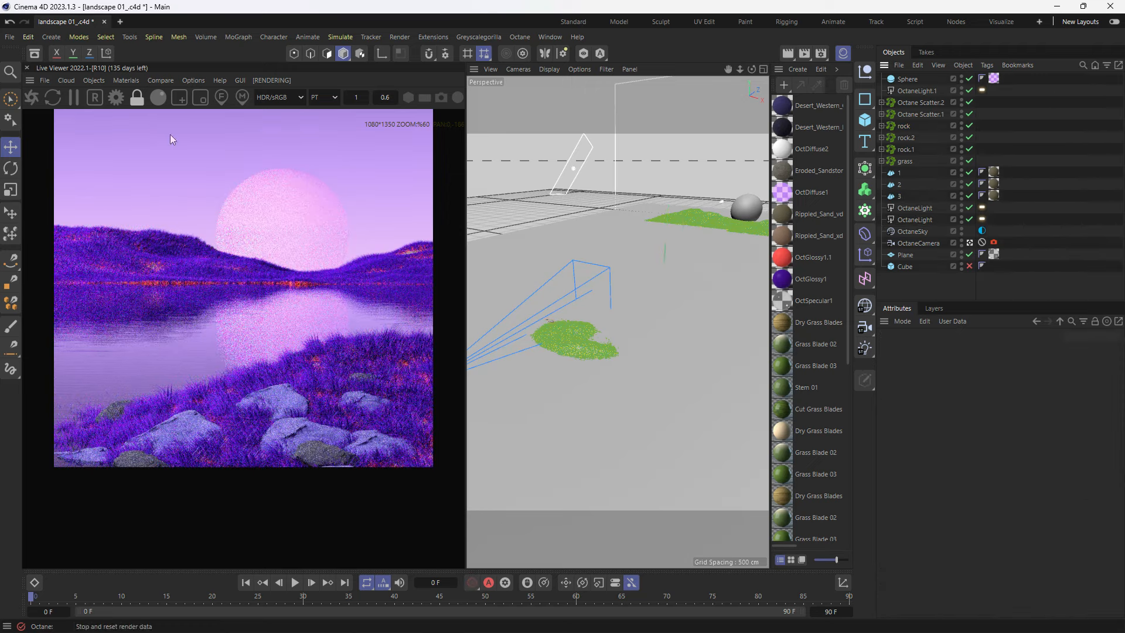
{"action": "left_click", "coordinate": [32, 97]}
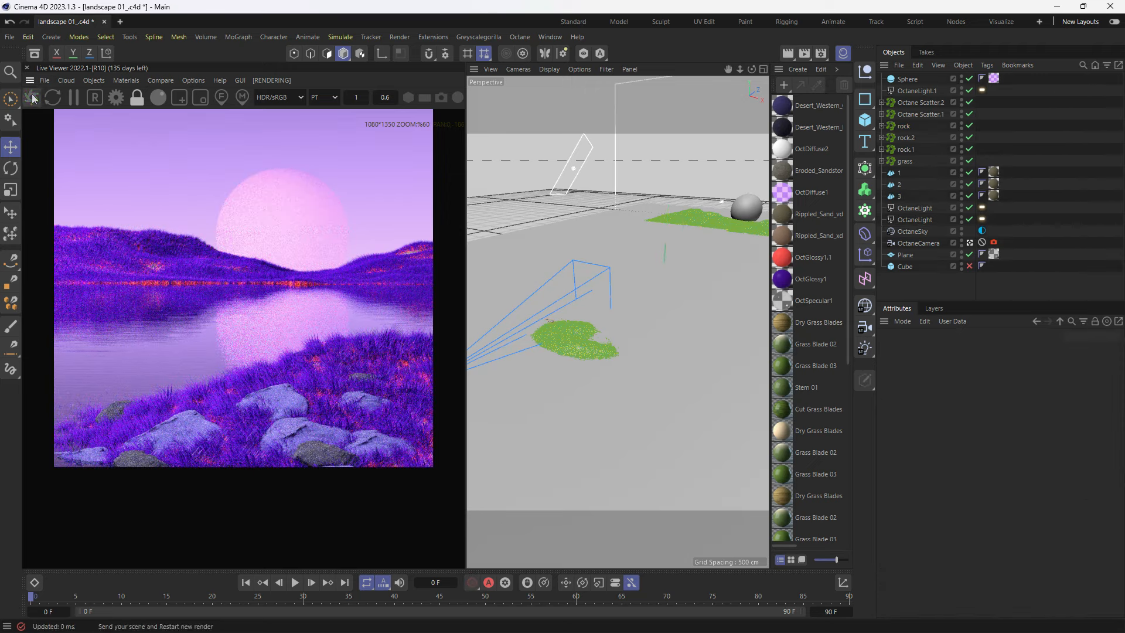
Step: Hide the Material Manager and return the viewport to the OctaneCamera view
{"action": "scroll", "coordinate": [129, 216], "scroll_direction": "up", "scroll_amount": 6}
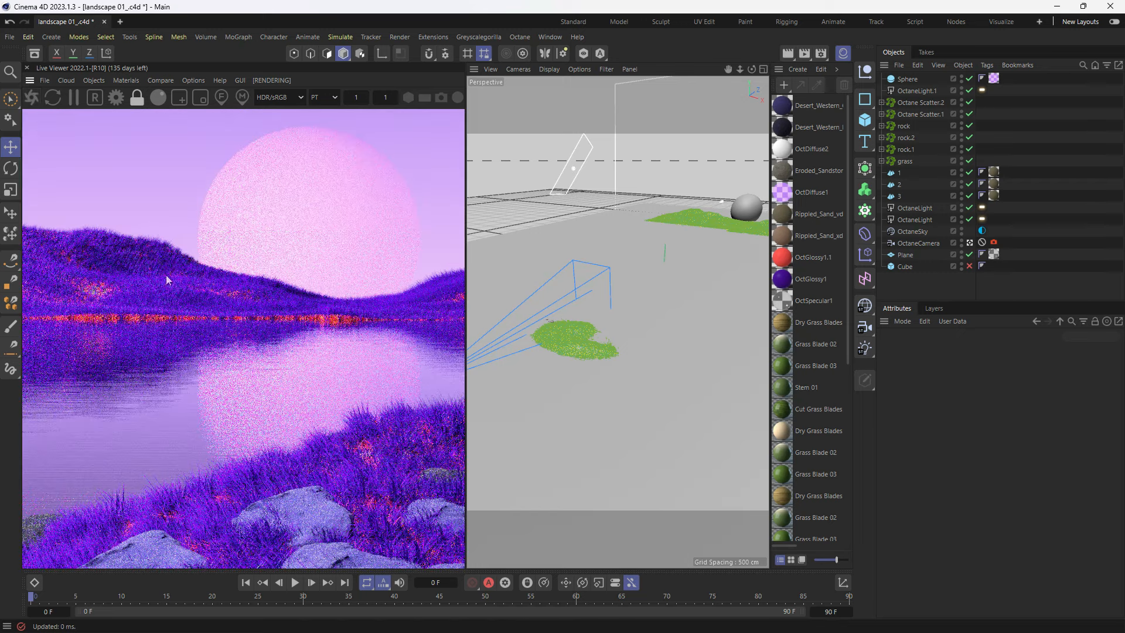
{"action": "scroll", "coordinate": [249, 300], "scroll_direction": "down", "scroll_amount": 5}
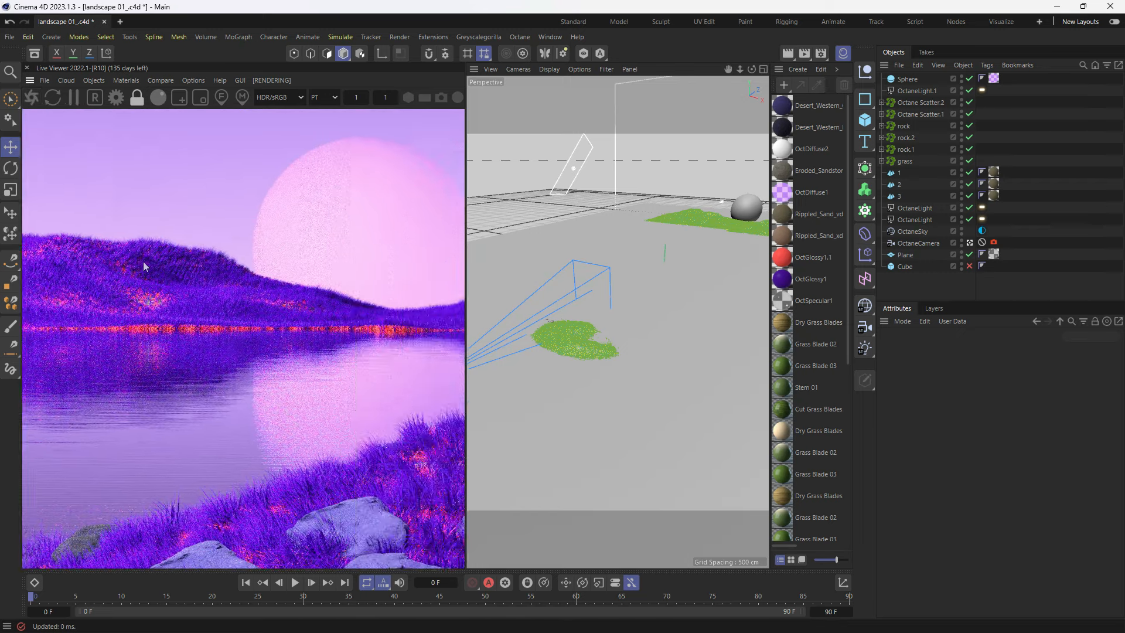
{"action": "scroll", "coordinate": [170, 276], "scroll_direction": "down", "scroll_amount": 1}
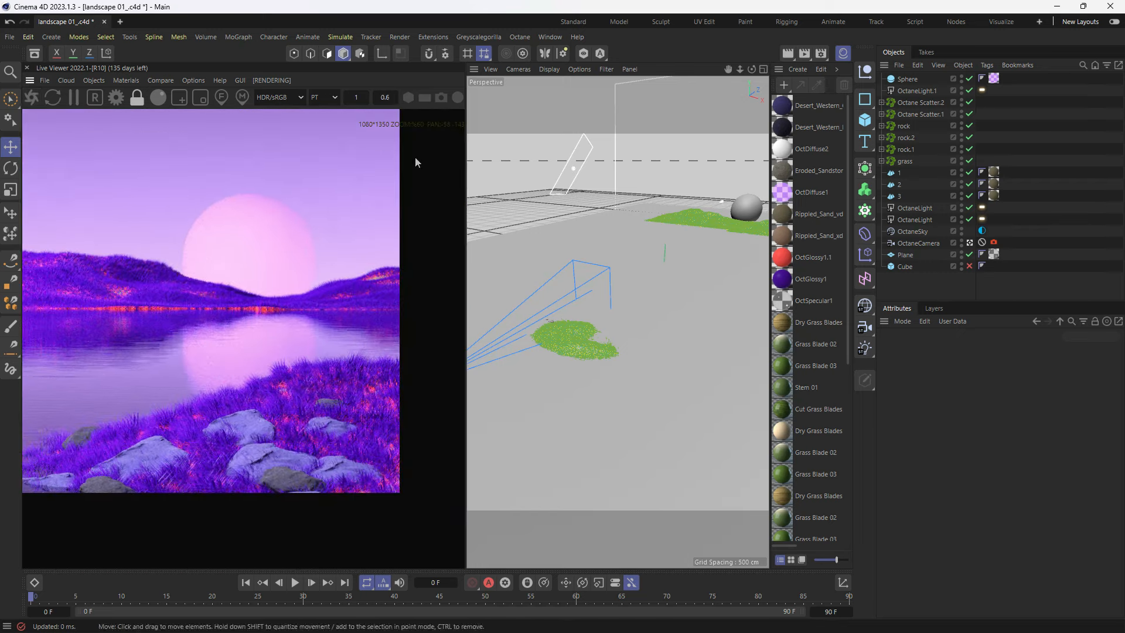
{"action": "left_click", "coordinate": [844, 52]}
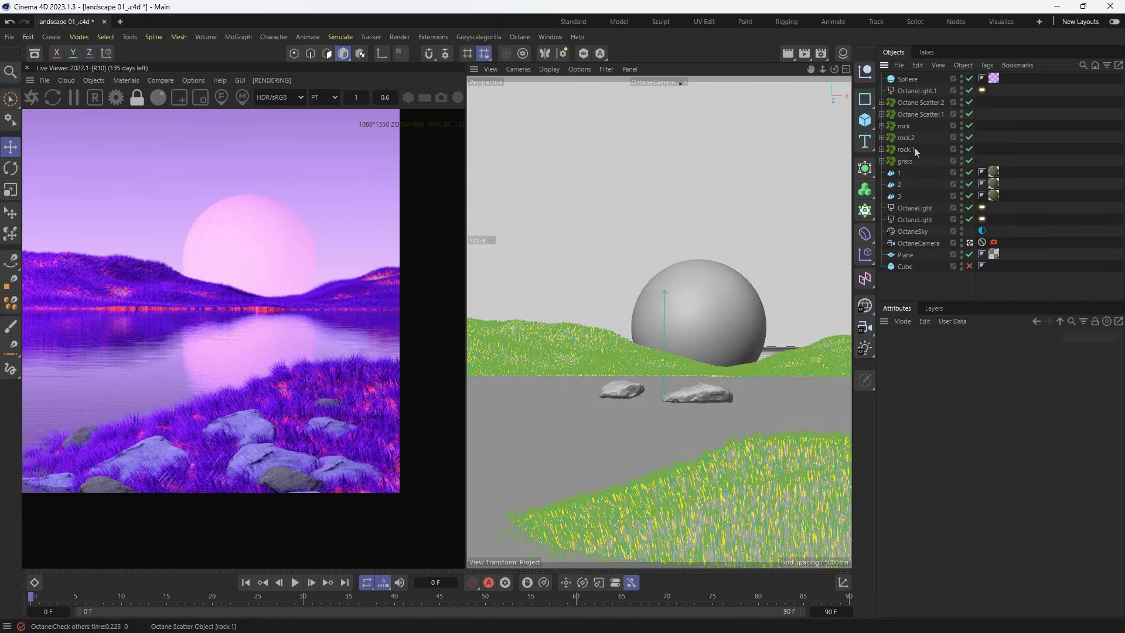
Step: Set the scale of the rock.2 scatter to 5 on all three axes and check the rocks on landscape 2
{"action": "left_click", "coordinate": [903, 138]}
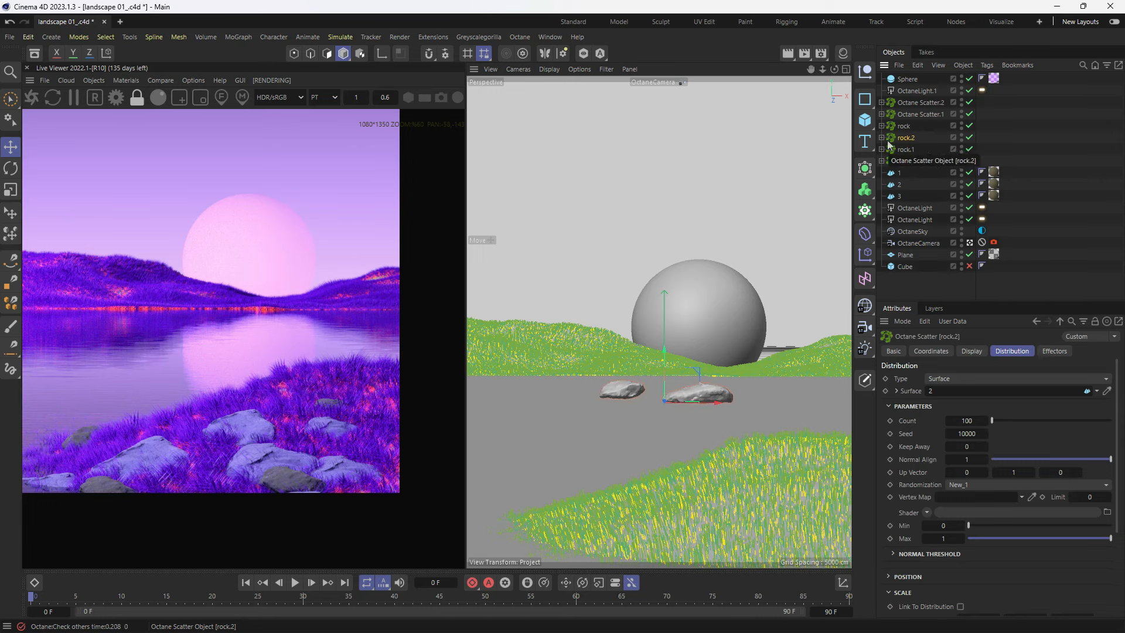
{"action": "left_click", "coordinate": [881, 138]}
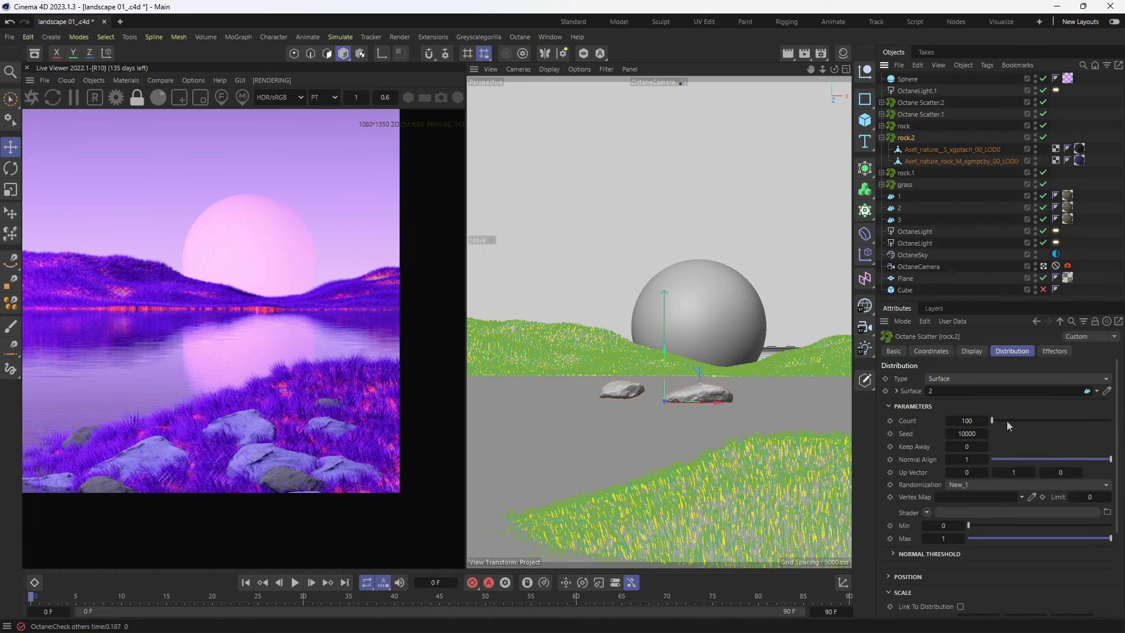
{"action": "scroll", "coordinate": [920, 503], "scroll_direction": "down", "scroll_amount": 5}
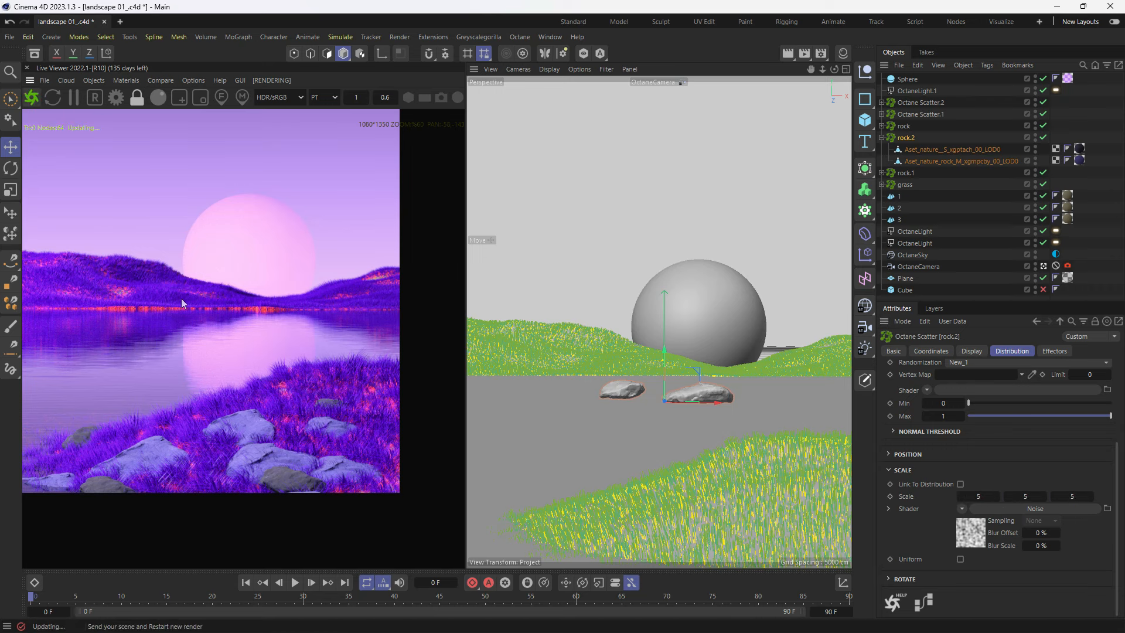
{"action": "scroll", "coordinate": [176, 302], "scroll_direction": "up", "scroll_amount": 1}
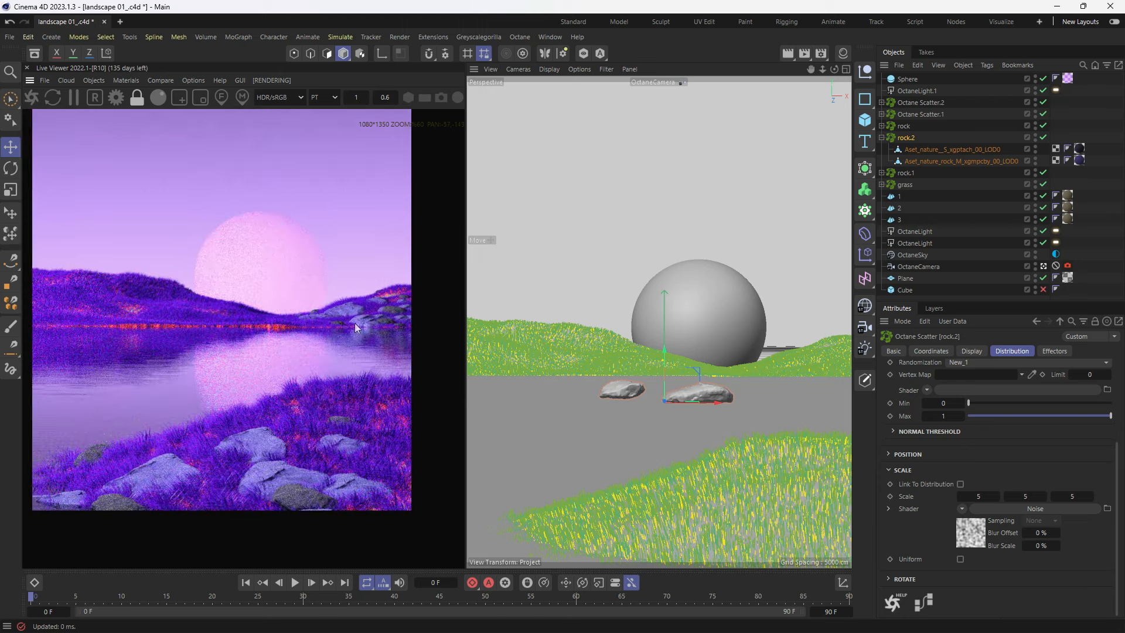
{"action": "scroll", "coordinate": [346, 319], "scroll_direction": "up", "scroll_amount": 1}
{"action": "scroll", "coordinate": [329, 317], "scroll_direction": "up", "scroll_amount": 2}
{"action": "middle_click_drag", "start_coordinate": [341, 325], "coordinate": [311, 336]}
{"action": "scroll", "coordinate": [286, 327], "scroll_direction": "down", "scroll_amount": 3}
{"action": "scroll", "coordinate": [200, 396], "scroll_direction": "down", "scroll_amount": 2}
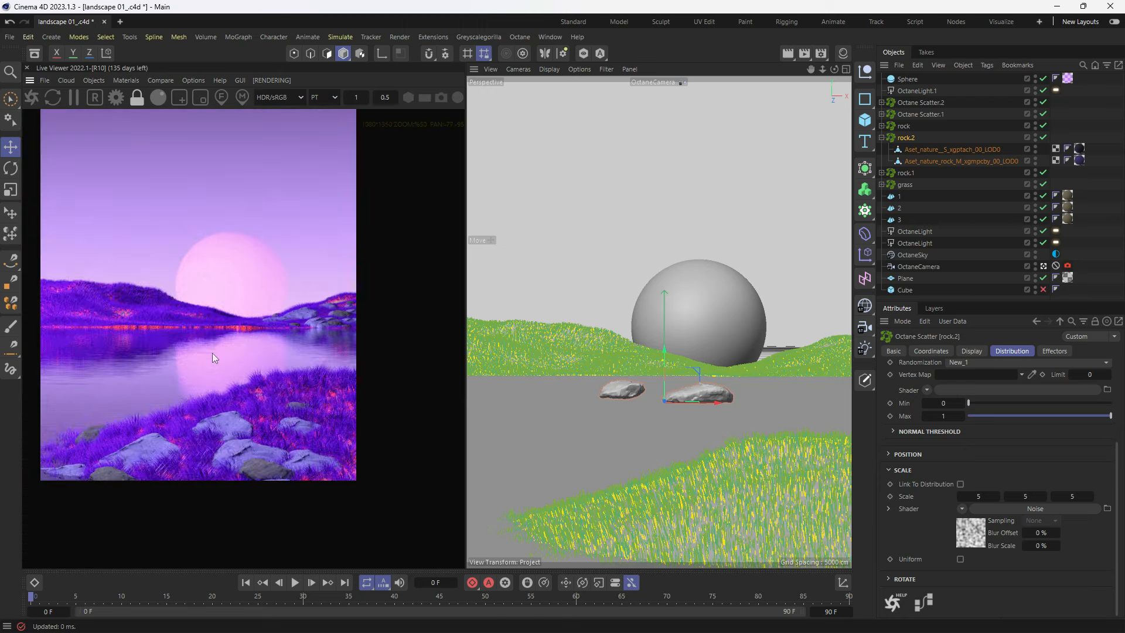
{"action": "middle_click_drag", "start_coordinate": [212, 352], "coordinate": [283, 371]}
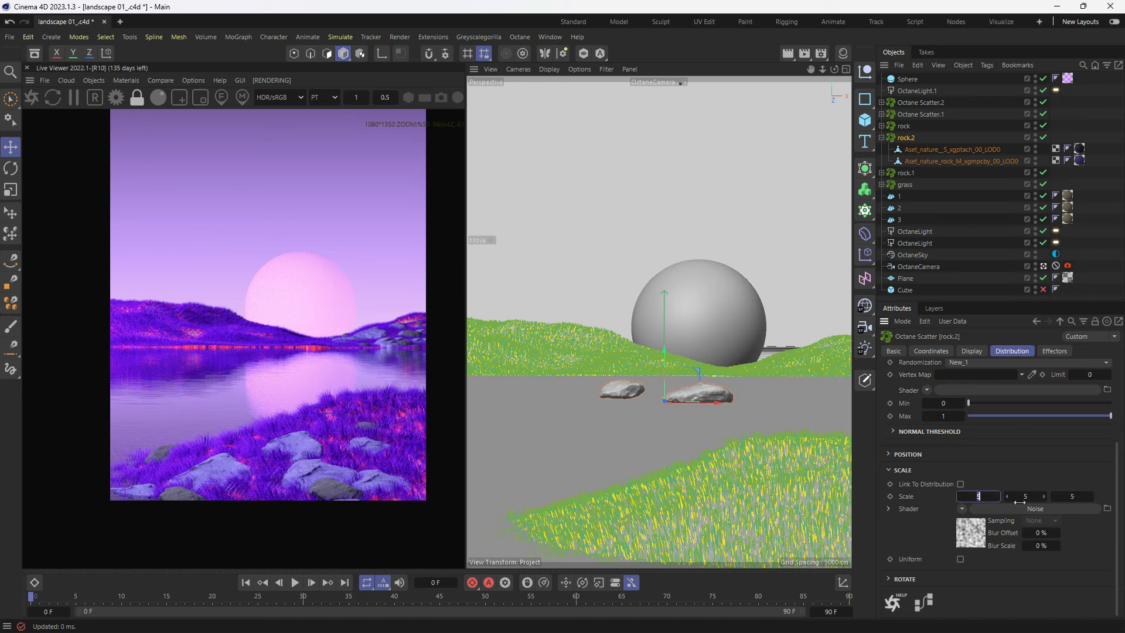
Step: Reduce the scale of the rock.2 scatter to 3 on all three axes
{"action": "left_click", "coordinate": [1040, 499]}
{"action": "type", "text": "3"}
{"action": "left_click", "coordinate": [1085, 498]}
{"action": "type", "text": "3"}
{"action": "key", "text": "Return"}
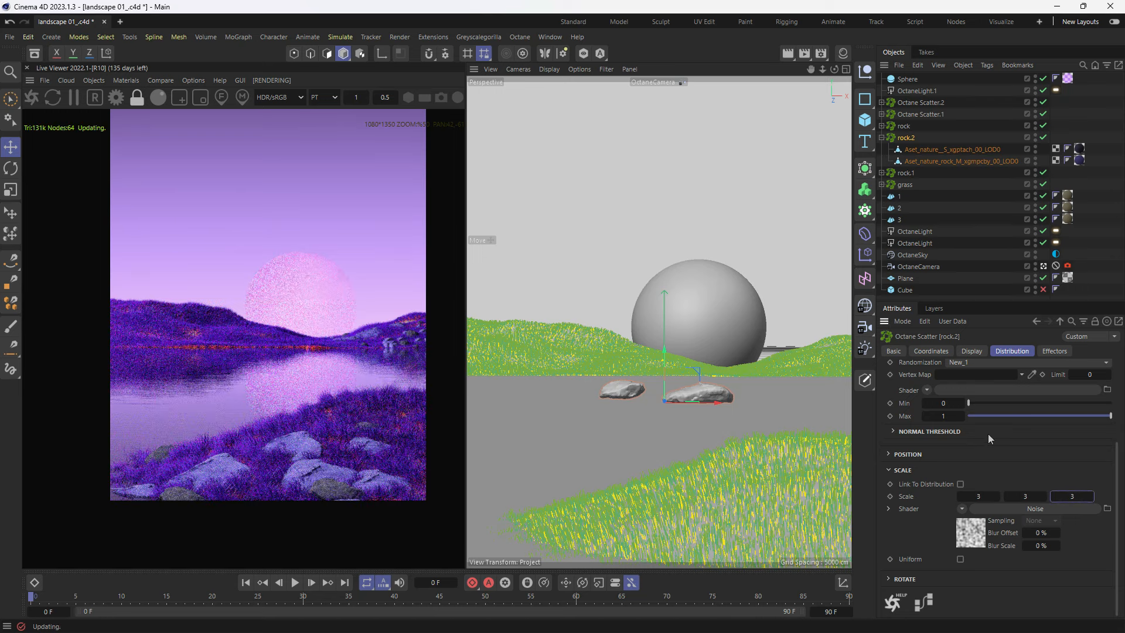
Step: Set the instance count of the rock.2 scatter to 50
{"action": "scroll", "coordinate": [956, 406], "scroll_direction": "up", "scroll_amount": 3}
{"action": "left_click", "coordinate": [967, 420]}
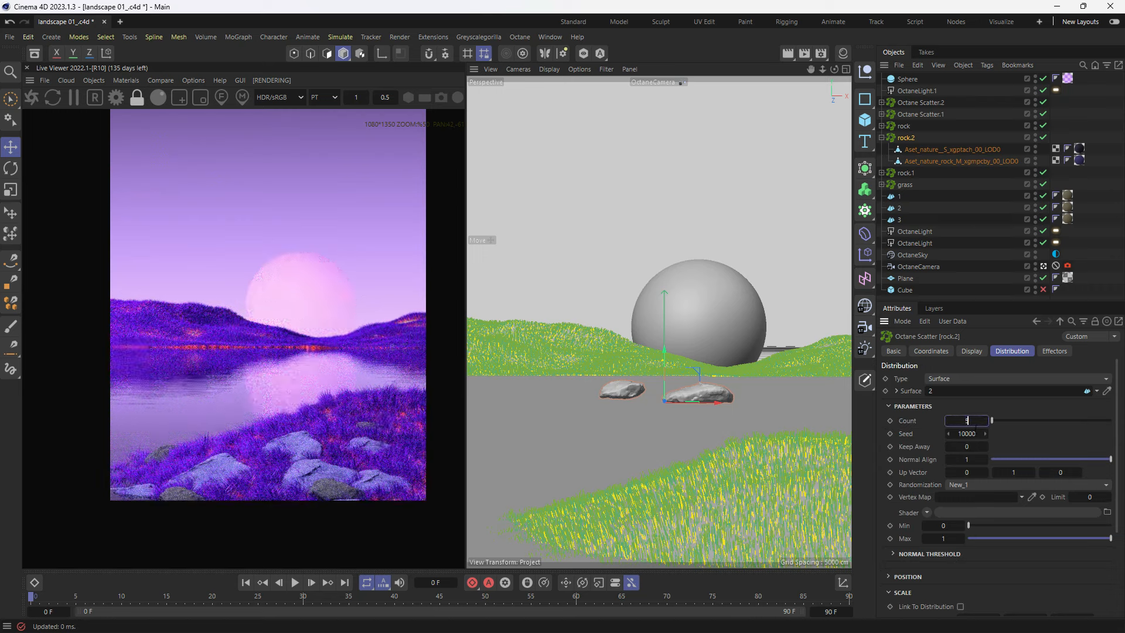
{"action": "left_click", "coordinate": [1048, 425]}
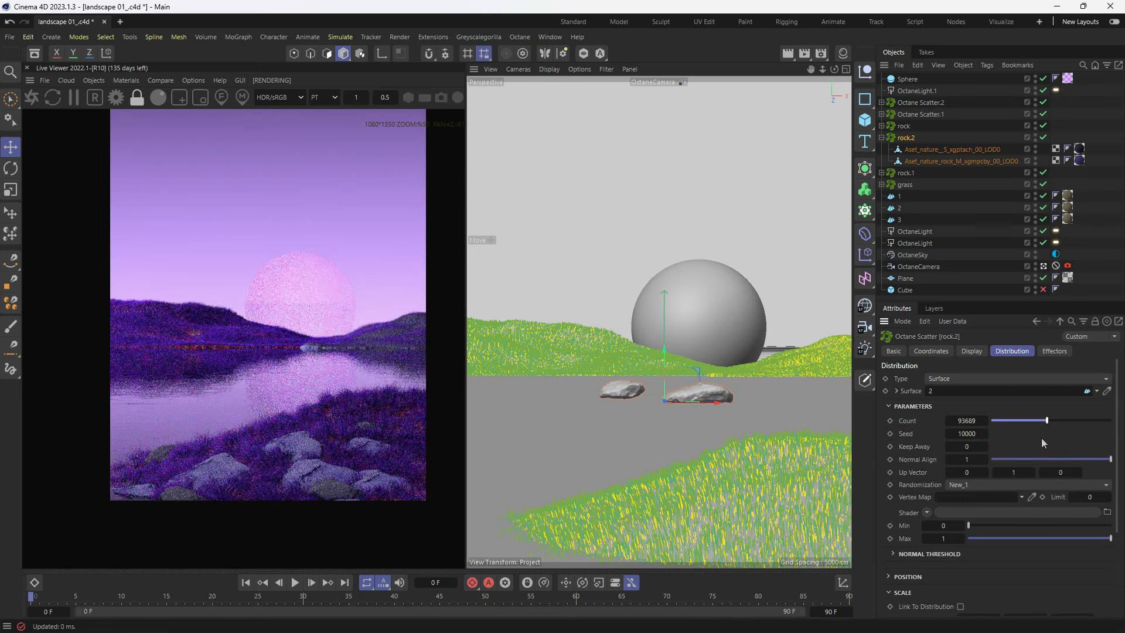
{"action": "left_click", "coordinate": [984, 426]}
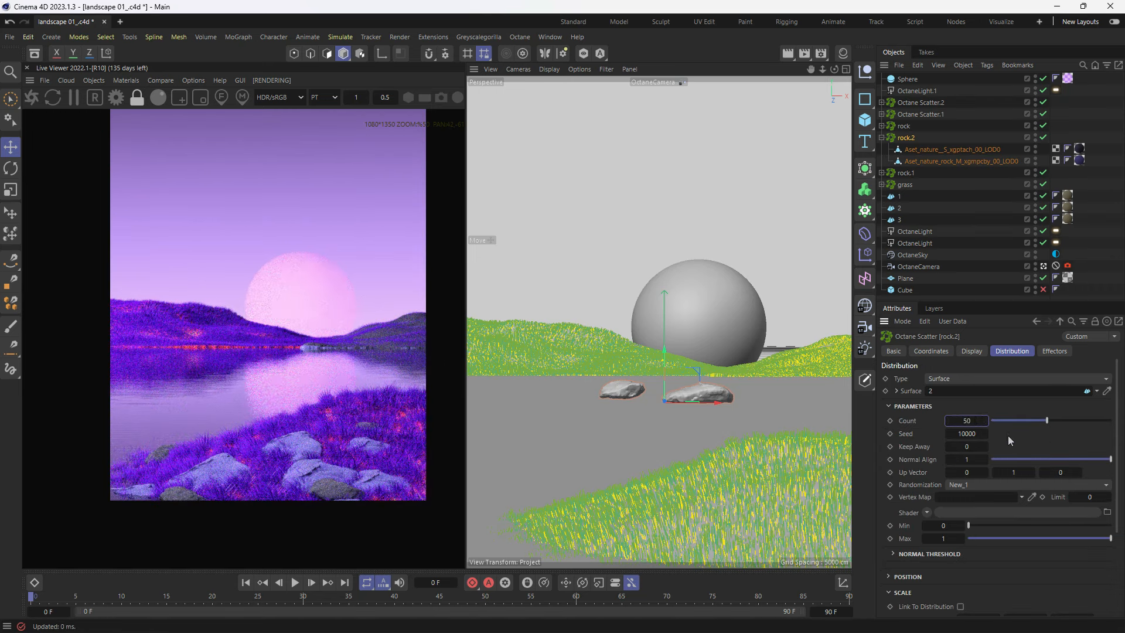
Step: Set the original rock scatter on landscape 3 to a scale of 5 on all three axes and a count of 50
{"action": "left_click", "coordinate": [904, 126]}
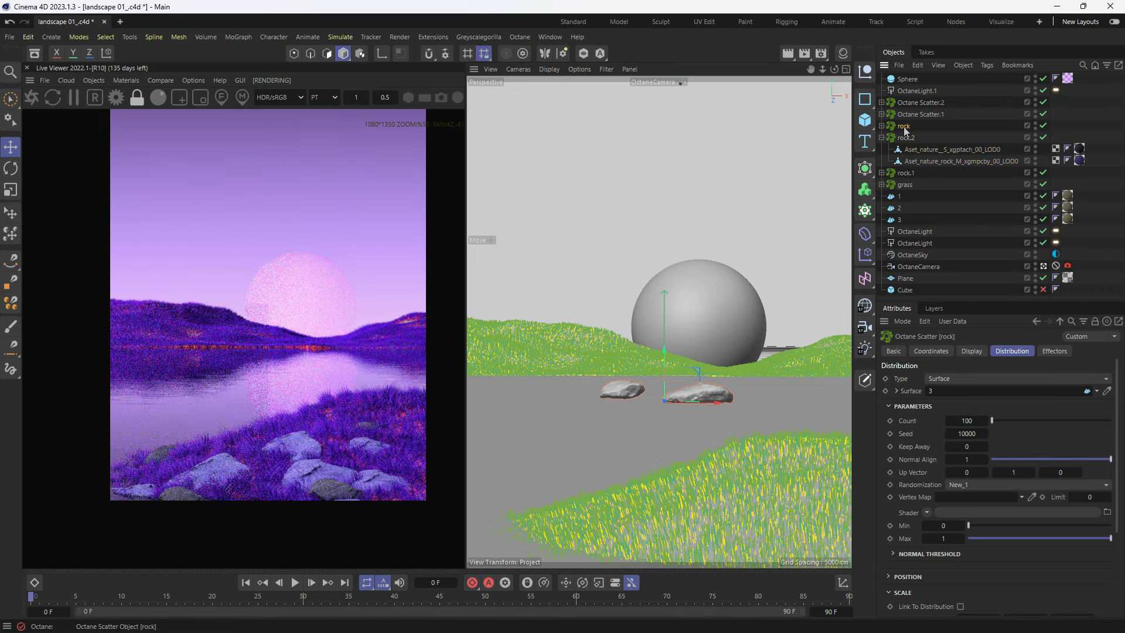
{"action": "scroll", "coordinate": [986, 510], "scroll_direction": "down", "scroll_amount": 5}
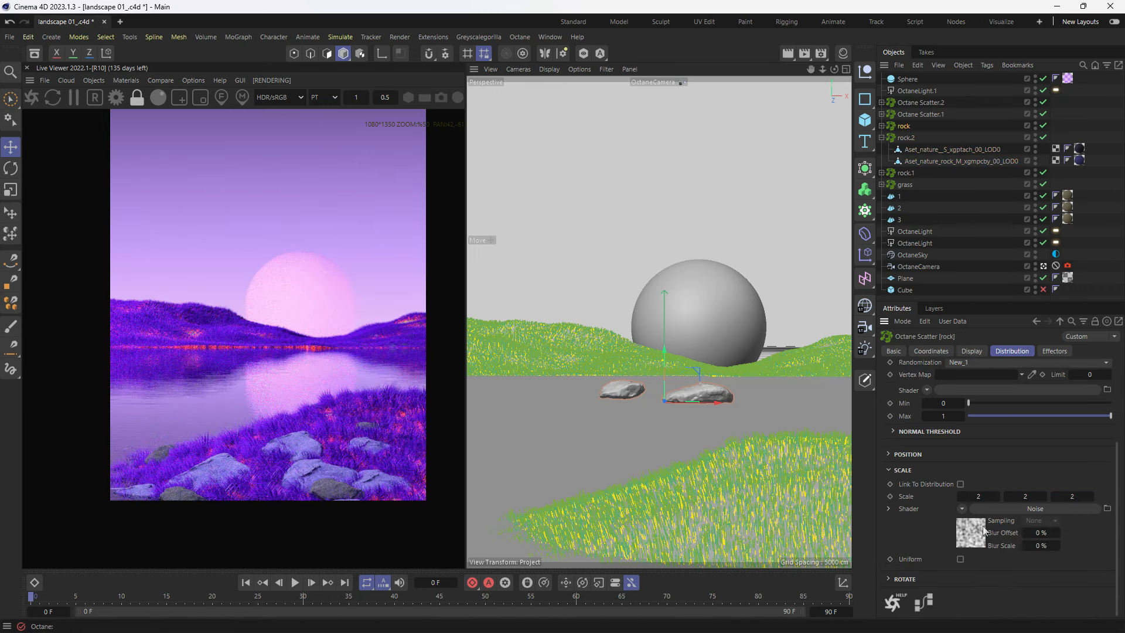
{"action": "type", "text": "5"}
{"action": "key", "text": "Tab"}
{"action": "type", "text": "5"}
{"action": "key", "text": "Tab"}
{"action": "type", "text": "5"}
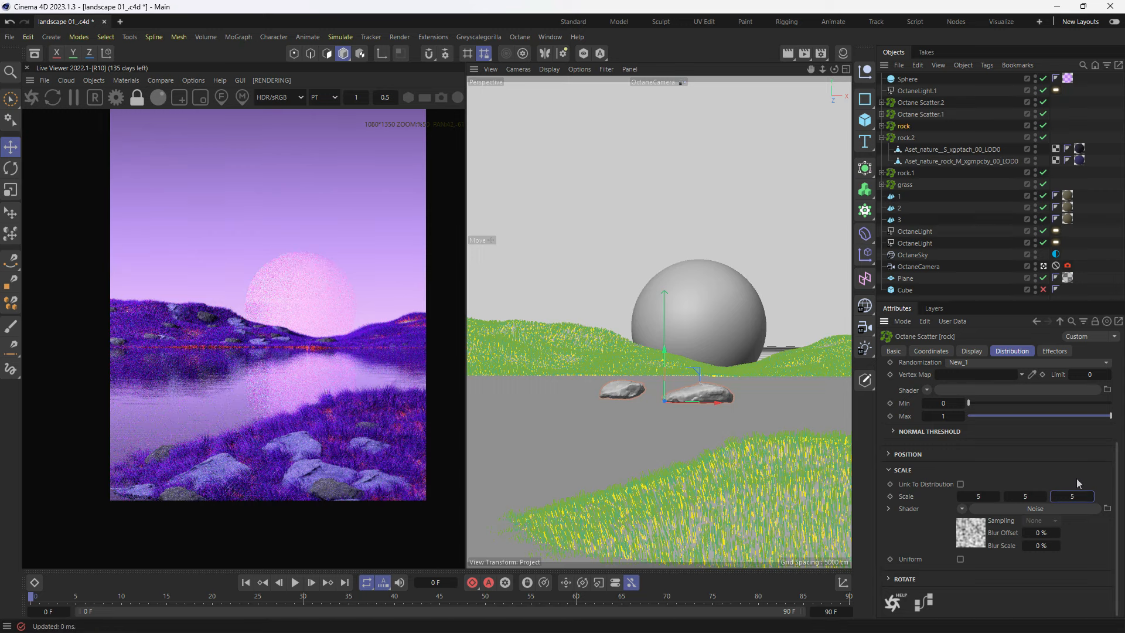
{"action": "scroll", "coordinate": [1003, 413], "scroll_direction": "up", "scroll_amount": 5}
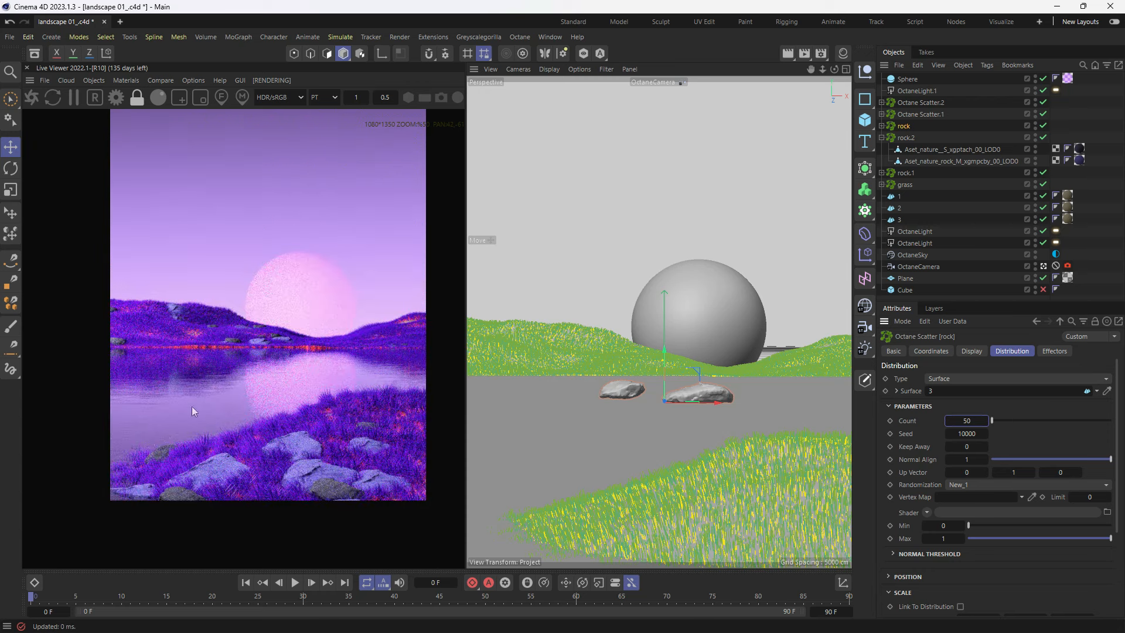
Step: Set the scale of the rock.2 scatter to 4 on all three axes and check the rocks in the render
{"action": "left_click", "coordinate": [906, 137]}
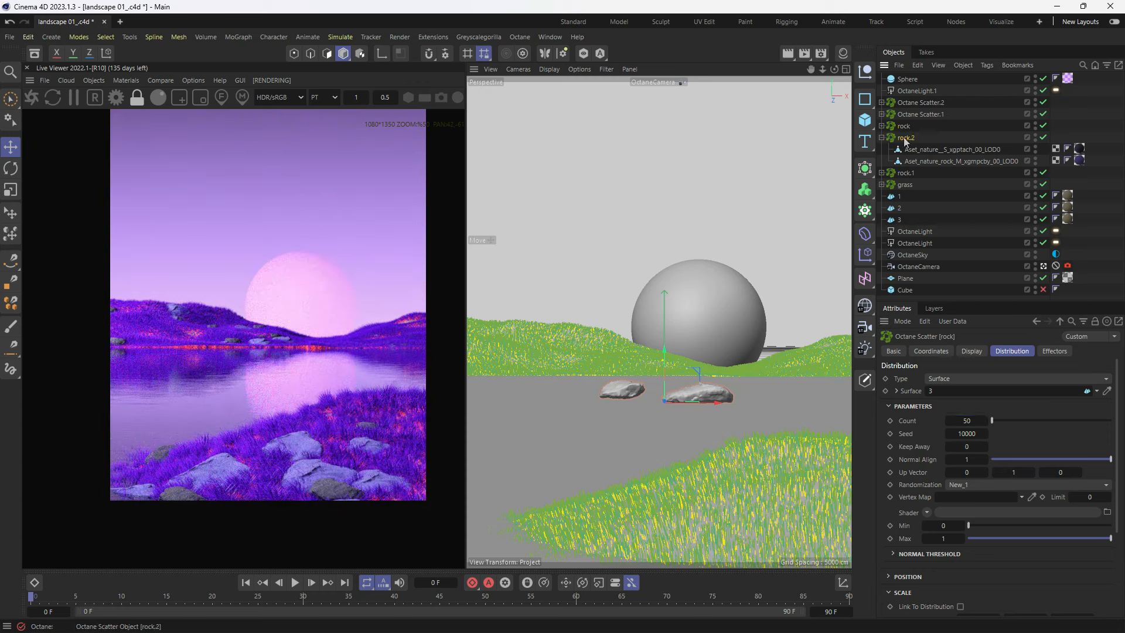
{"action": "scroll", "coordinate": [1020, 439], "scroll_direction": "down", "scroll_amount": 4}
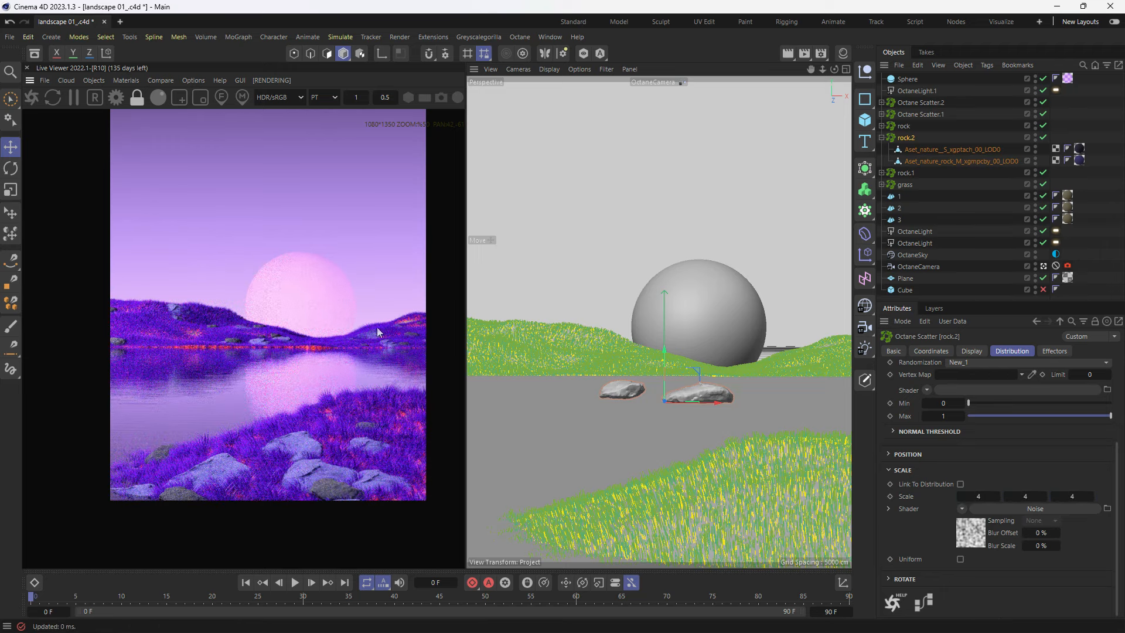
{"action": "scroll", "coordinate": [377, 327], "scroll_direction": "up", "scroll_amount": 5}
{"action": "scroll", "coordinate": [352, 412], "scroll_direction": "down", "scroll_amount": 5}
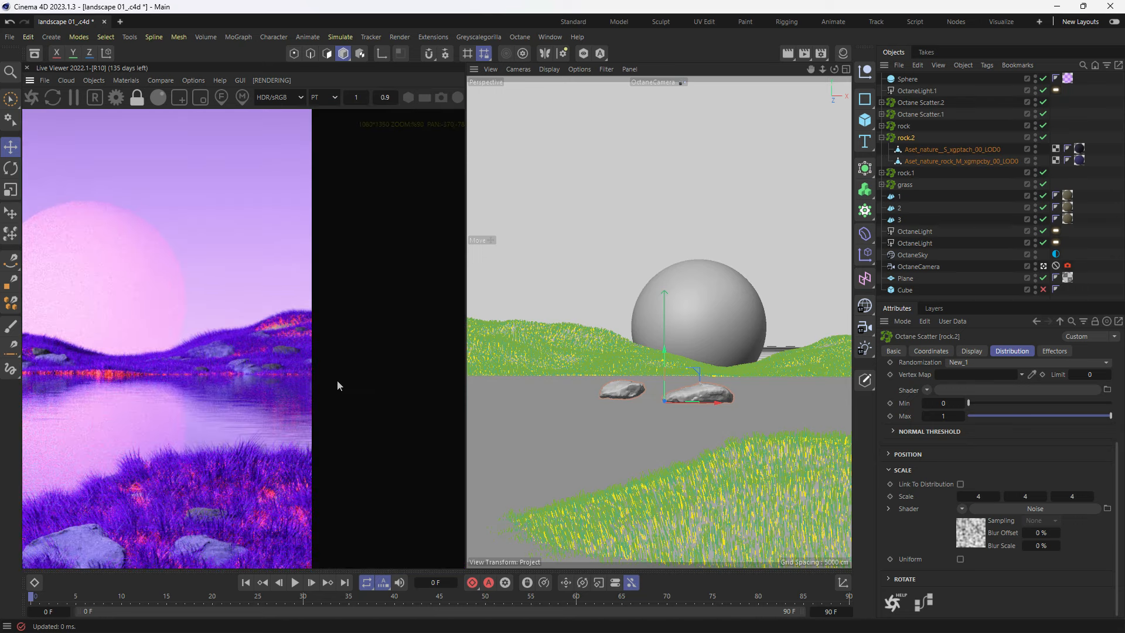
{"action": "scroll", "coordinate": [292, 387], "scroll_direction": "down", "scroll_amount": 2}
{"action": "middle_click_drag", "start_coordinate": [266, 386], "coordinate": [263, 409]}
{"action": "scroll", "coordinate": [264, 409], "scroll_direction": "up", "scroll_amount": 2}
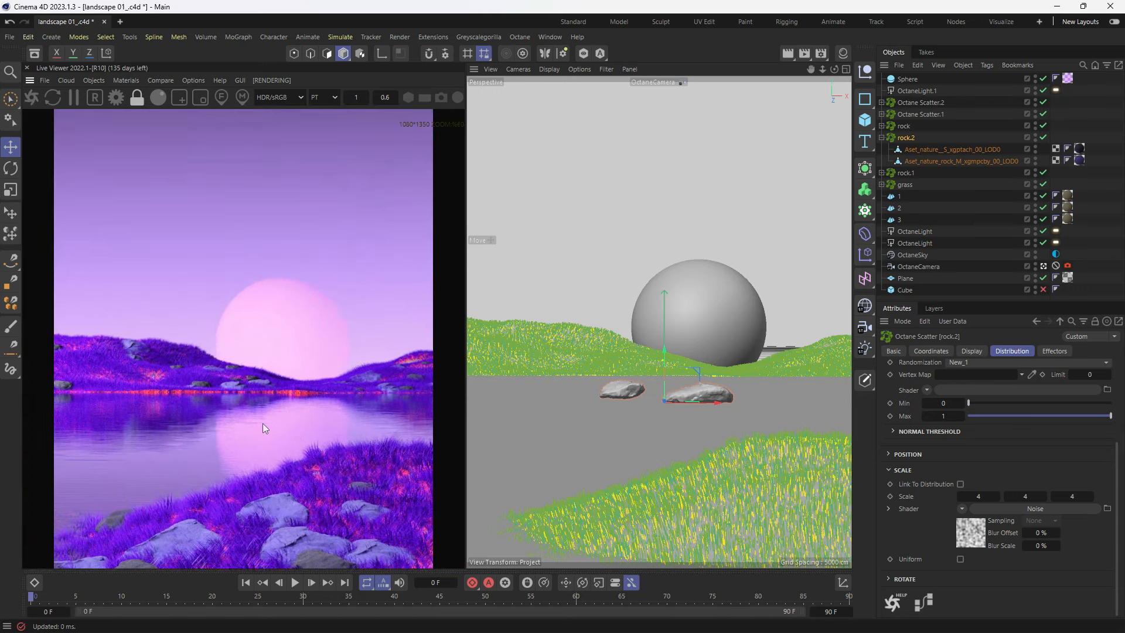
{"action": "scroll", "coordinate": [262, 423], "scroll_direction": "down", "scroll_amount": 1}
{"action": "mouse_move", "coordinate": [267, 352]}
{"action": "left_mouse_down"}
{"action": "mouse_move", "coordinate": [242, 322]}
{"action": "mouse_move", "coordinate": [273, 341]}
{"action": "left_mouse_up"}
Step: Save the landscape scene file and look over the updated render
{"action": "key", "text": "ctrl+s"}
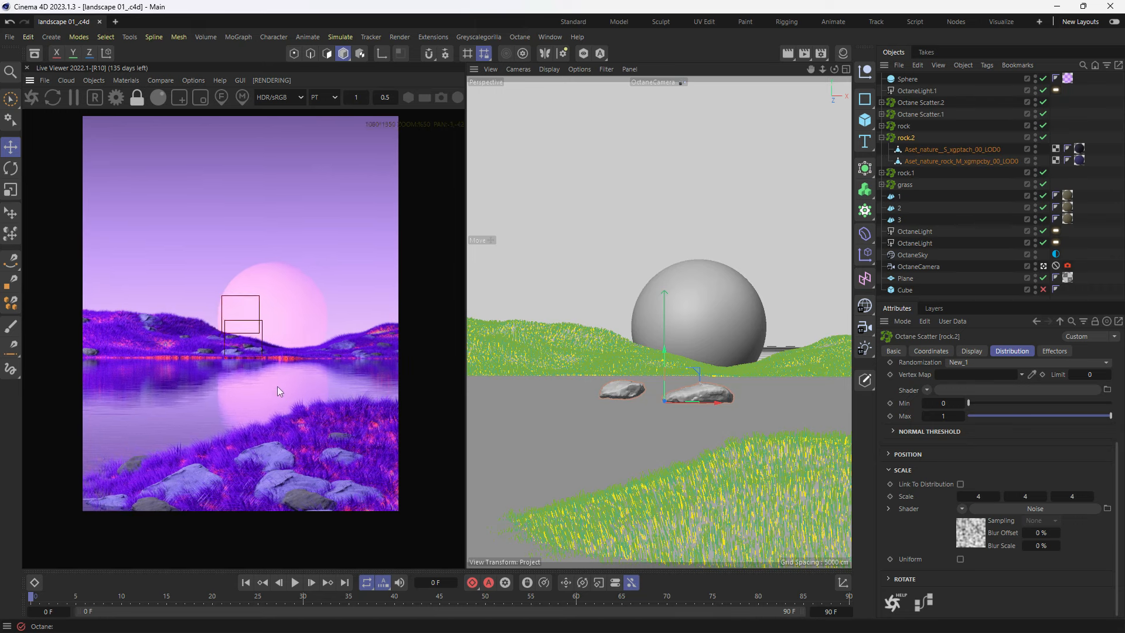
{"action": "scroll", "coordinate": [276, 386], "scroll_direction": "up", "scroll_amount": 1}
{"action": "scroll", "coordinate": [277, 386], "scroll_direction": "down", "scroll_amount": 1}
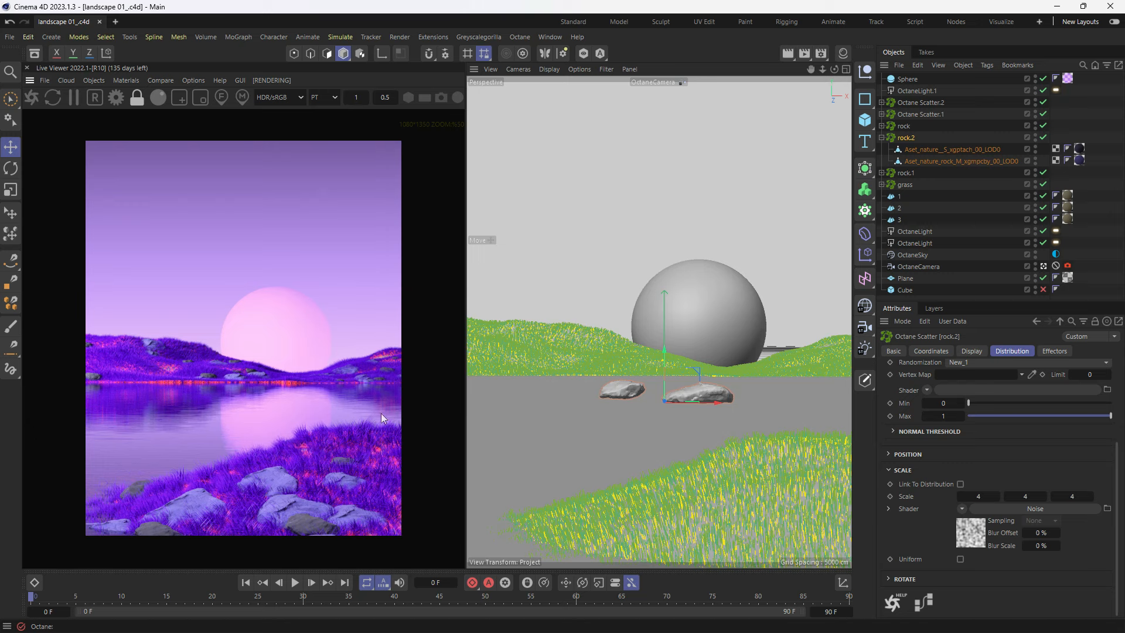
Step: Switch to Quixel Bridge and select the Desert Western Tree Log Dead asset among the local Megascans
{"action": "key", "text": "super"}
{"action": "left_click", "coordinate": [707, 619]}
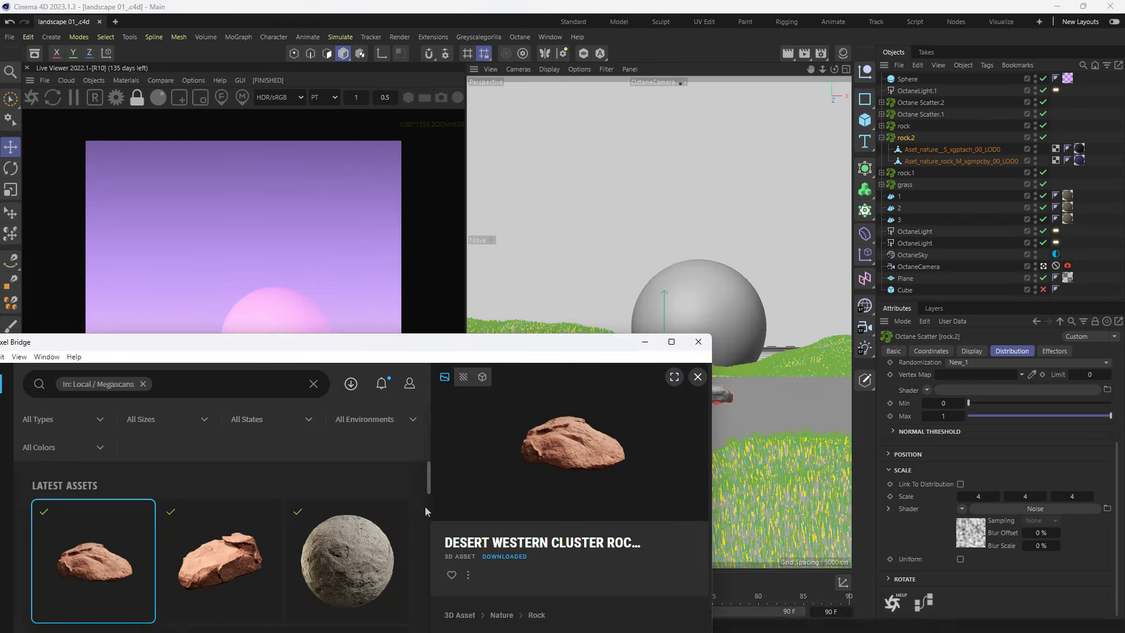
{"action": "left_click_drag", "start_coordinate": [385, 342], "coordinate": [662, 264]}
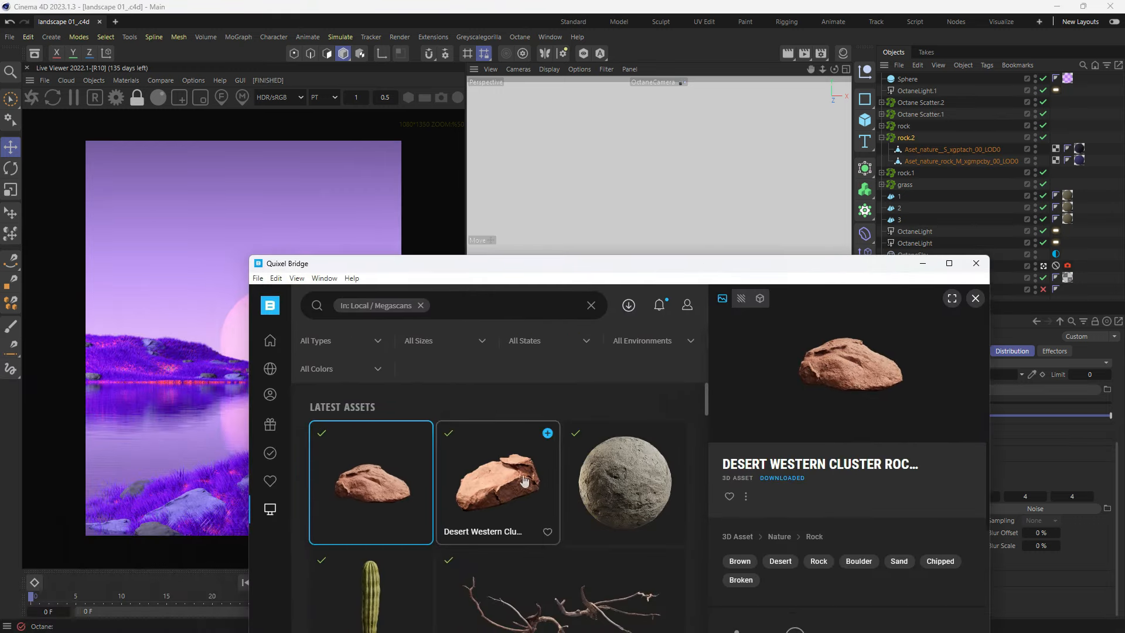
{"action": "scroll", "coordinate": [525, 486], "scroll_direction": "down", "scroll_amount": 10}
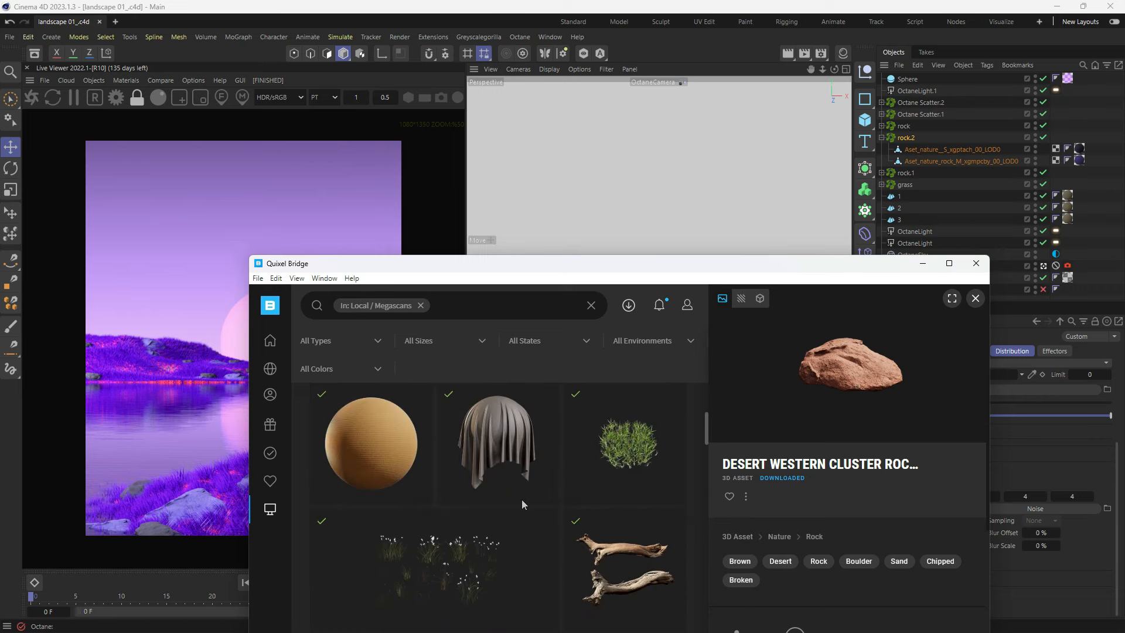
{"action": "scroll", "coordinate": [523, 504], "scroll_direction": "down", "scroll_amount": 3}
{"action": "left_click", "coordinate": [618, 479]}
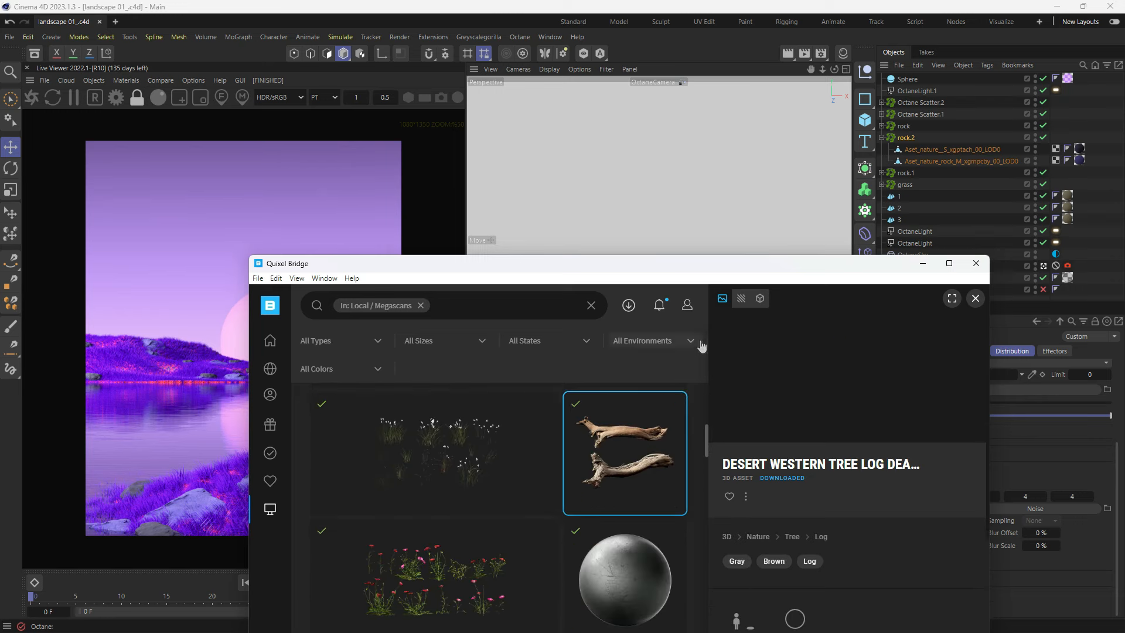
Step: Export the tree log asset at 2K resolution to Cinema 4D and return to the scene
{"action": "left_click_drag", "start_coordinate": [707, 265], "coordinate": [757, 145]}
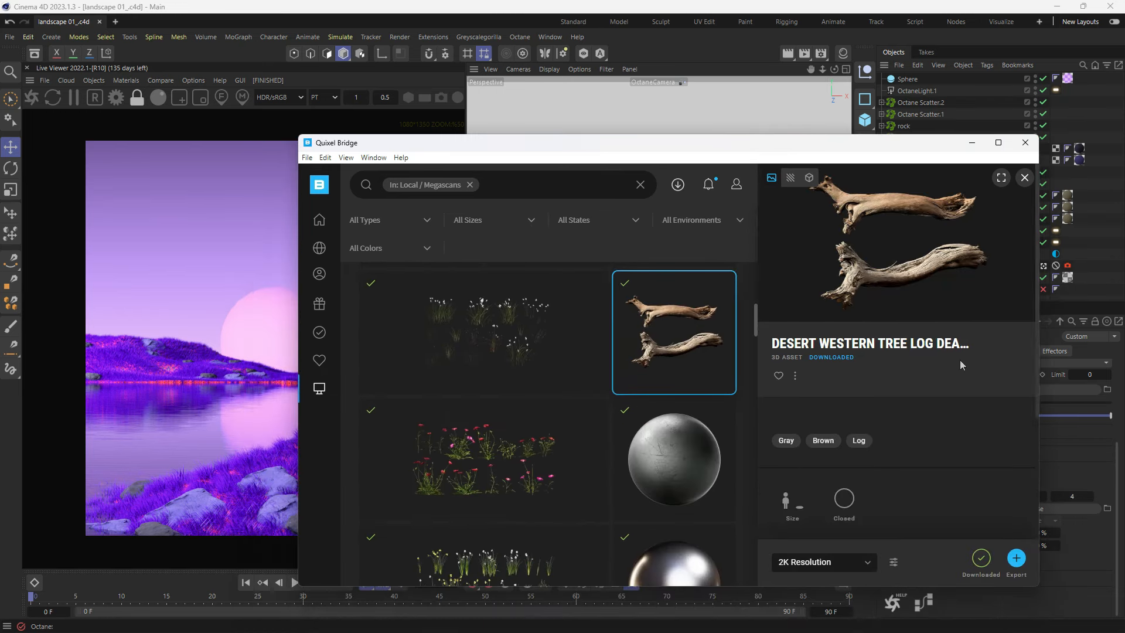
{"action": "left_click", "coordinate": [1017, 558]}
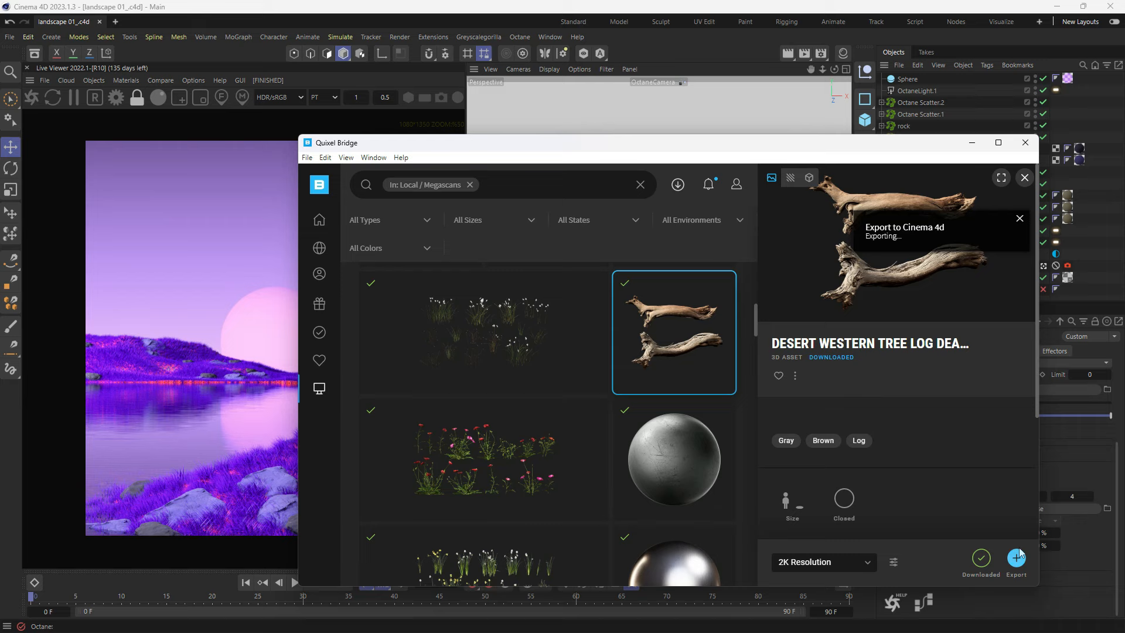
{"action": "left_click", "coordinate": [973, 143]}
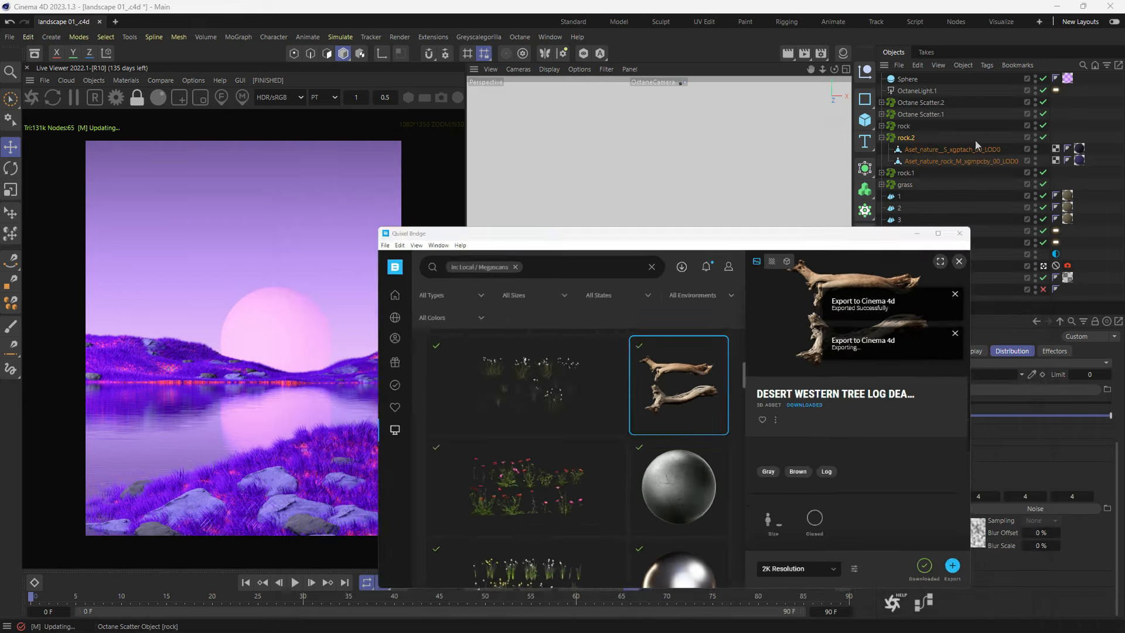
{"action": "left_click", "coordinate": [648, 373]}
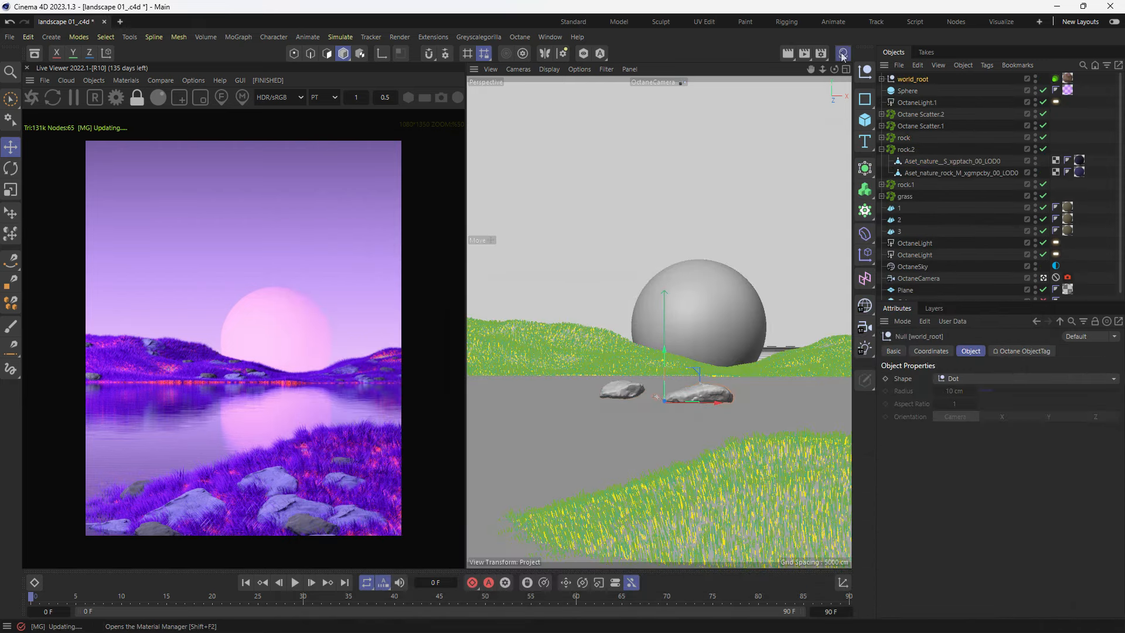
Step: Show the Material Manager, move the tree log mesh out of the world_root null and transfer the log's material tag onto it
{"action": "left_click", "coordinate": [814, 106]}
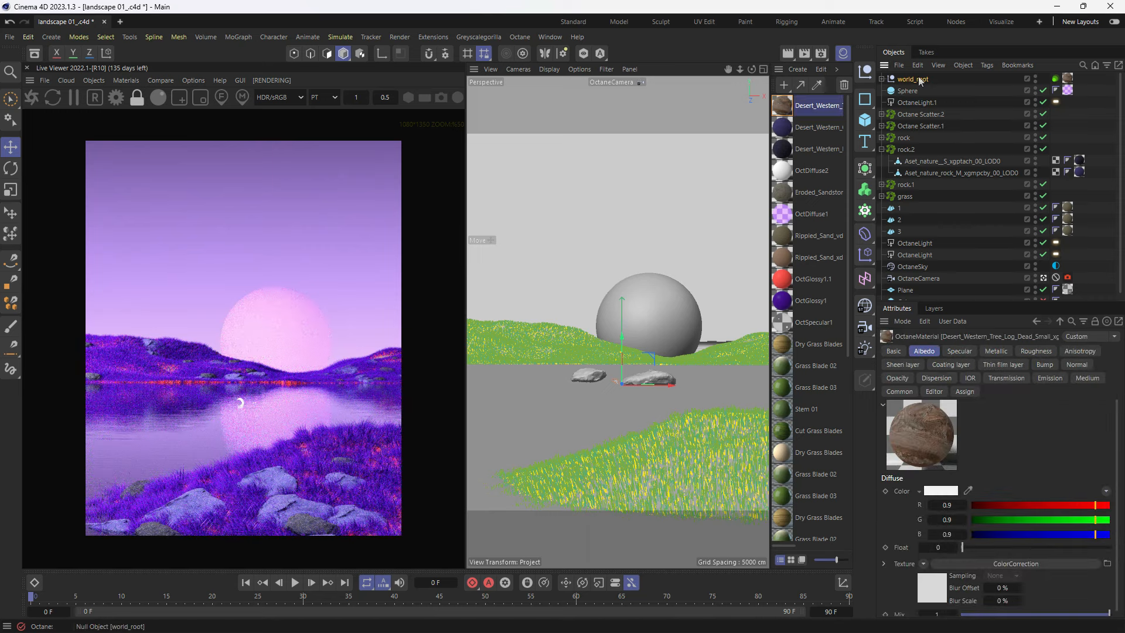
{"action": "left_click", "coordinate": [888, 80]}
{"action": "left_click", "coordinate": [881, 79]}
{"action": "mouse_move", "coordinate": [920, 90]}
{"action": "left_mouse_down"}
{"action": "mouse_move", "coordinate": [931, 75]}
{"action": "mouse_move", "coordinate": [921, 74]}
{"action": "left_mouse_up"}
{"action": "left_click_drag", "start_coordinate": [1068, 90], "coordinate": [1091, 79]}
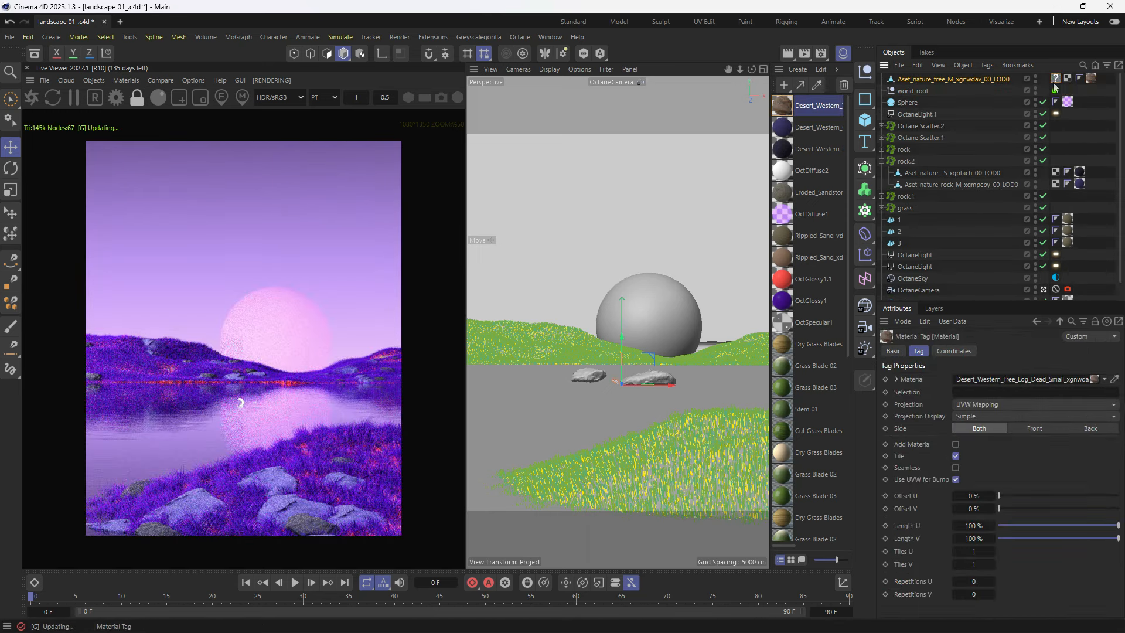
Step: Delete the tree mesh's unneeded leftover tag and the empty world_root null
{"action": "left_click", "coordinate": [1054, 80]}
{"action": "key", "text": "Delete"}
{"action": "left_click", "coordinate": [921, 90]}
{"action": "key", "text": "Delete"}
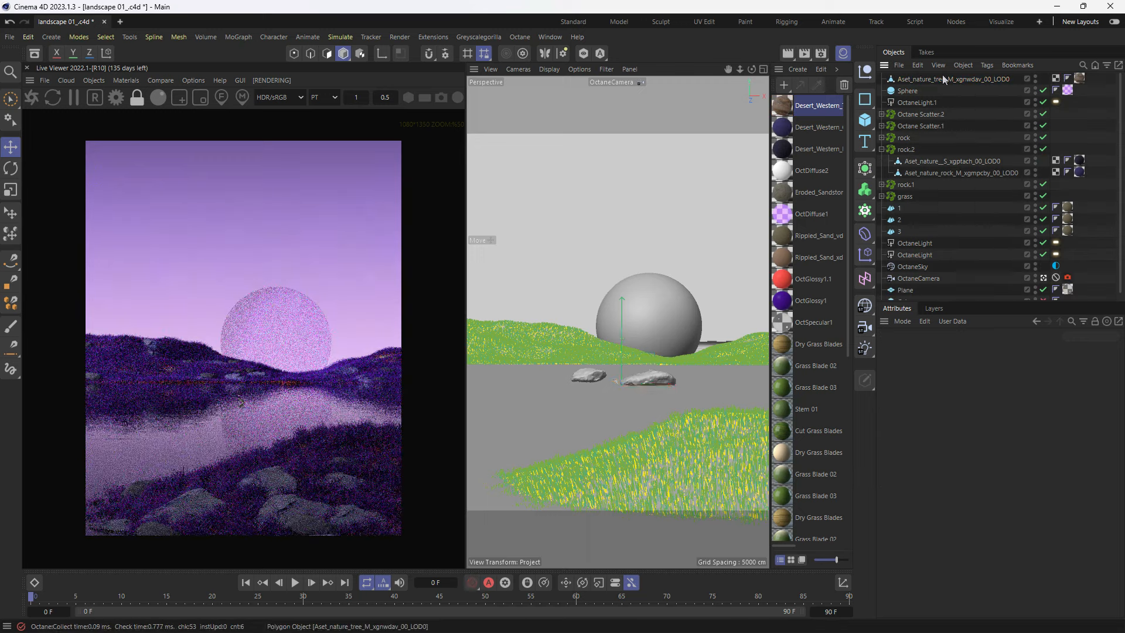
Step: Scale the tree log mesh up until it spans the width of the camera view and raise it above the water
{"action": "left_click", "coordinate": [944, 80]}
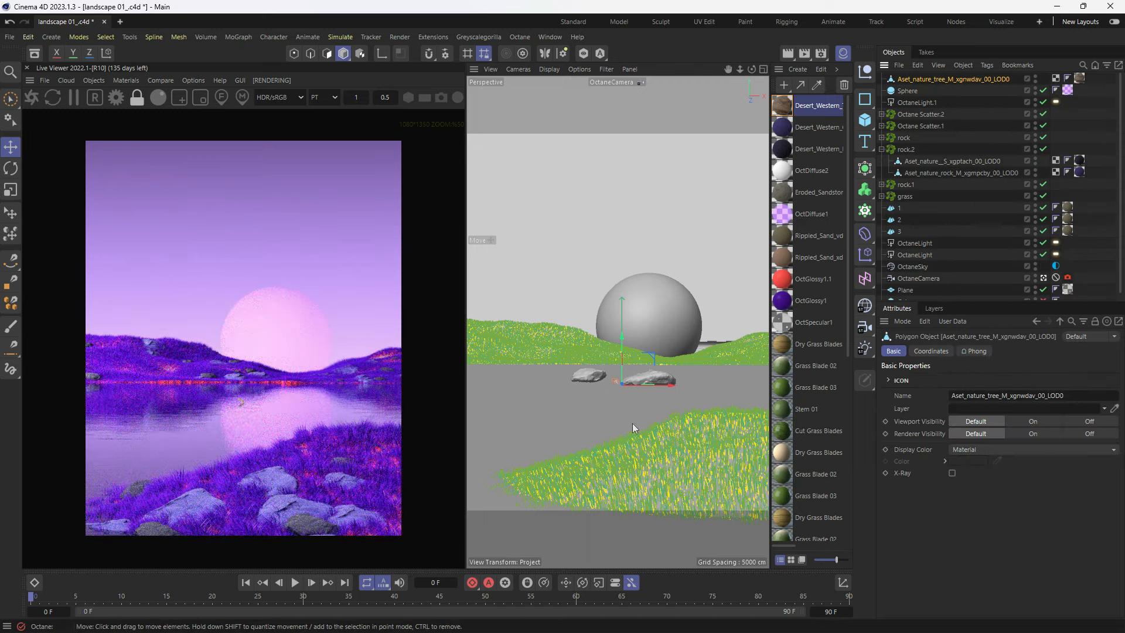
{"action": "key", "text": "t"}
{"action": "left_click_drag", "start_coordinate": [621, 441], "coordinate": [1113, 135]}
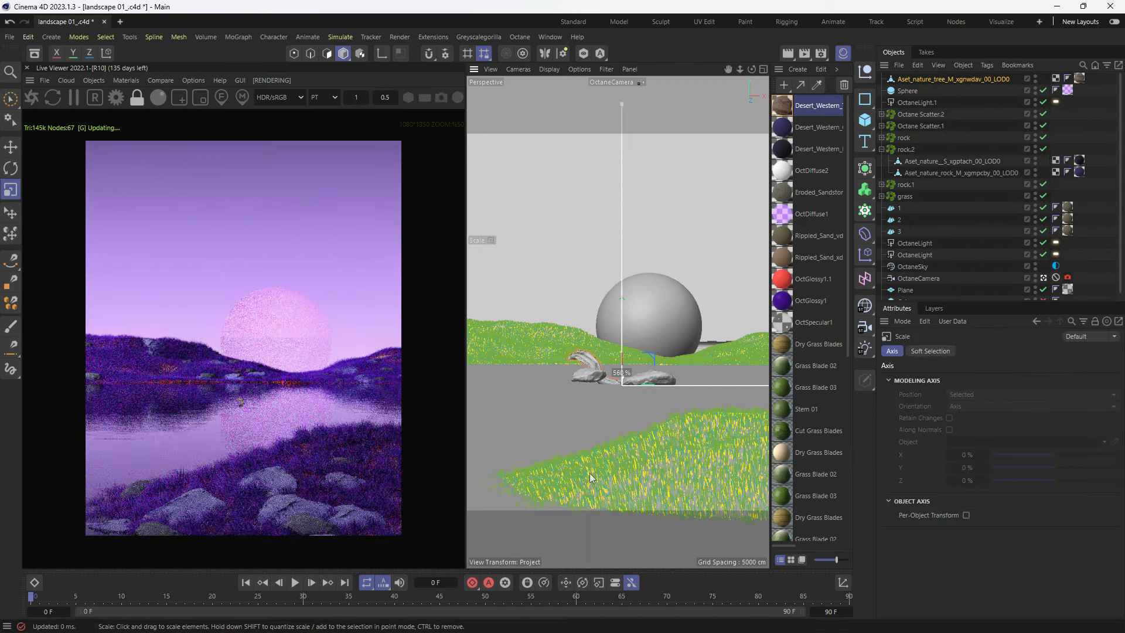
{"action": "key", "text": "e"}
{"action": "key", "text": "t"}
{"action": "left_click_drag", "start_coordinate": [620, 415], "coordinate": [879, 254]}
{"action": "left_click_drag", "start_coordinate": [621, 372], "coordinate": [625, 322]}
{"action": "key", "text": "e"}
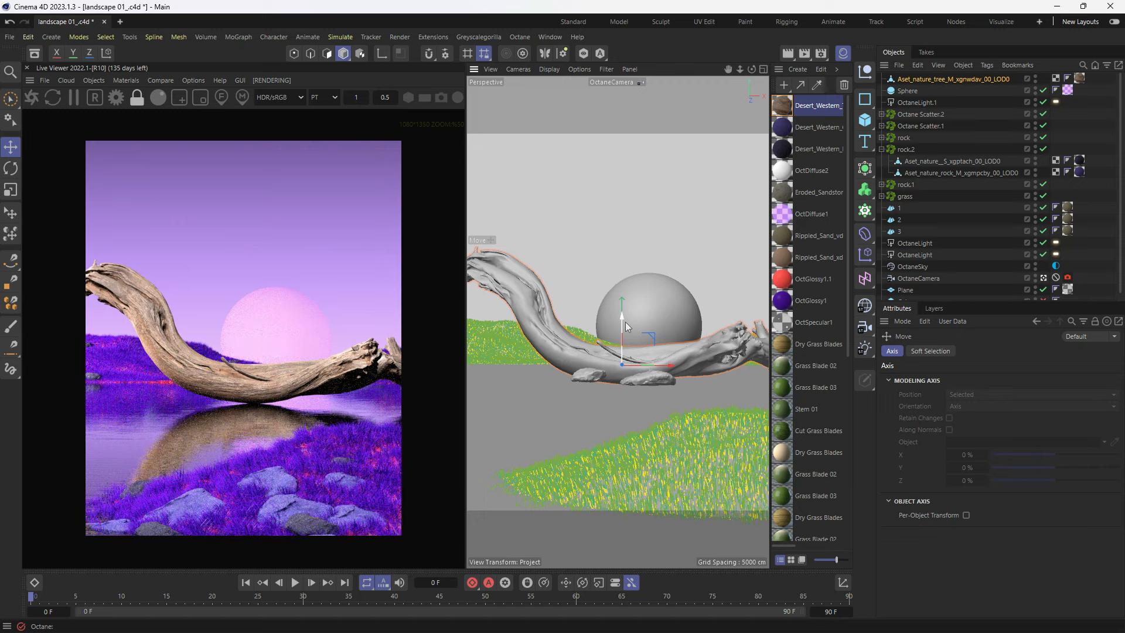
Step: Scale the tree log mesh down slightly
{"action": "key", "text": "t"}
{"action": "left_click_drag", "start_coordinate": [628, 438], "coordinate": [622, 428]}
{"action": "key", "text": "e"}
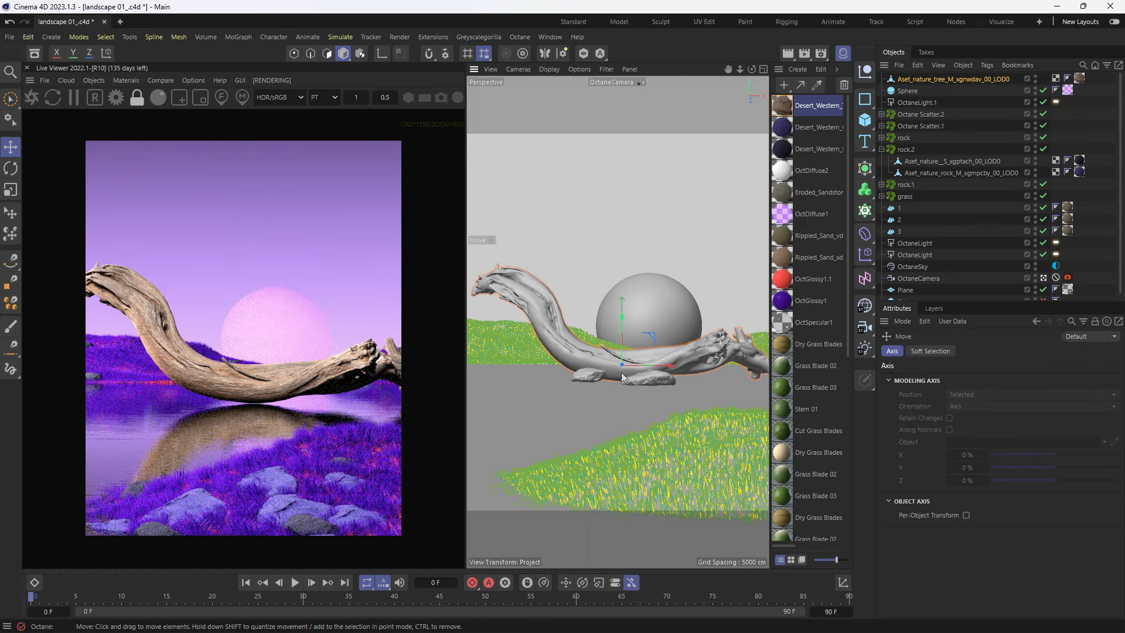
Step: Rotate the tree log until its curved trunk rises beside the glowing sphere with its other end lying in the water
{"action": "key", "text": "r"}
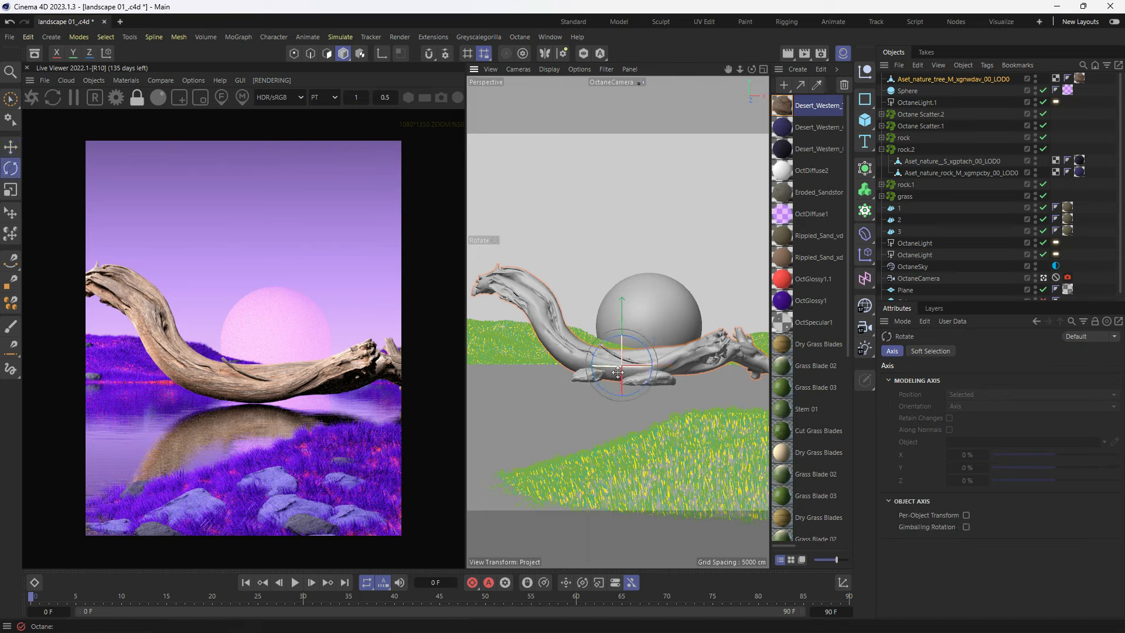
{"action": "left_click_drag", "start_coordinate": [616, 370], "coordinate": [554, 366]}
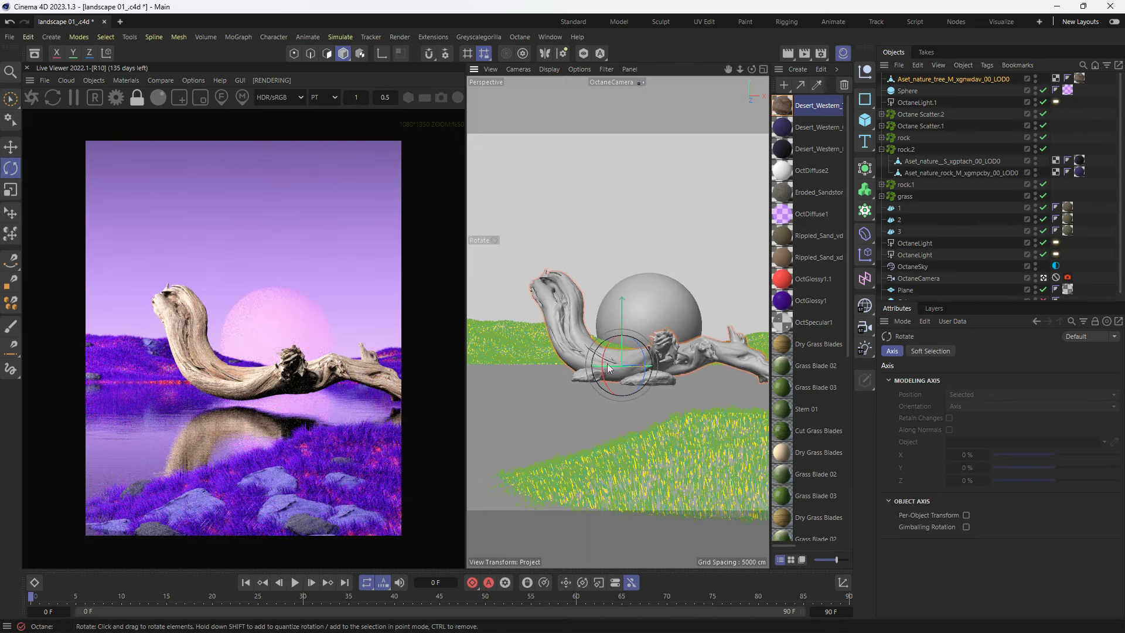
{"action": "left_click_drag", "start_coordinate": [615, 374], "coordinate": [726, 375]}
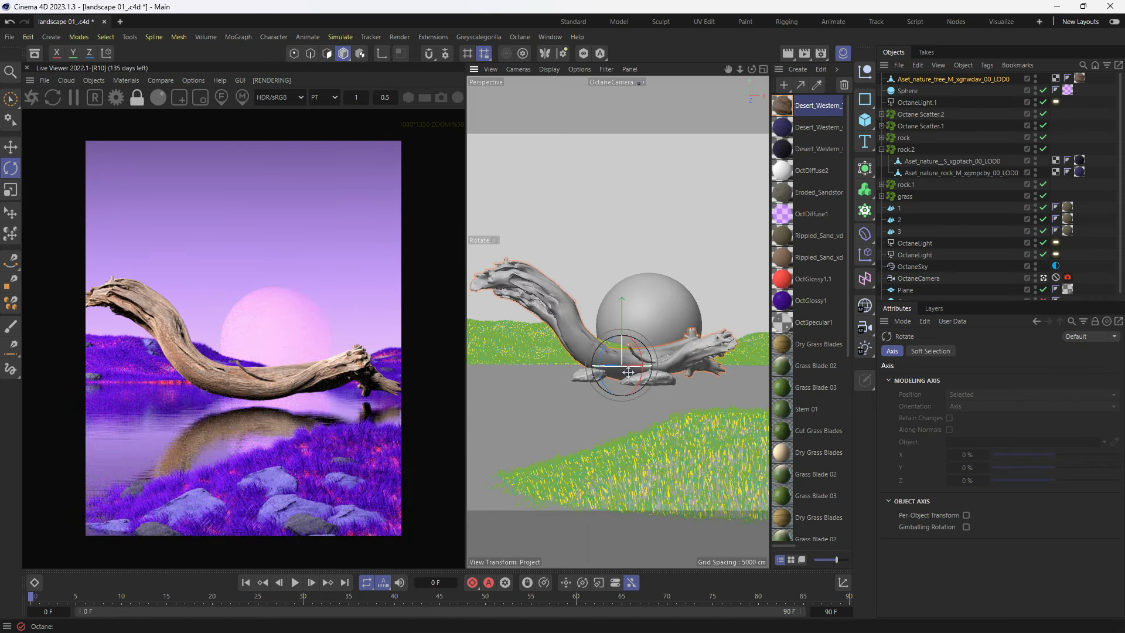
{"action": "left_click_drag", "start_coordinate": [628, 372], "coordinate": [536, 358]}
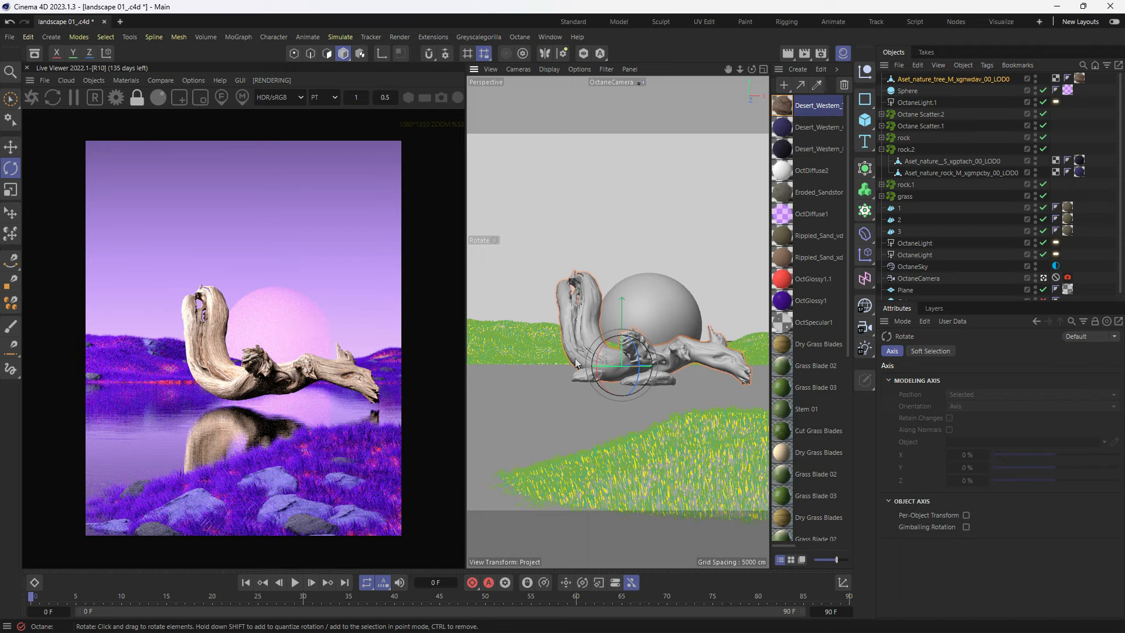
{"action": "left_click_drag", "start_coordinate": [609, 372], "coordinate": [651, 378]}
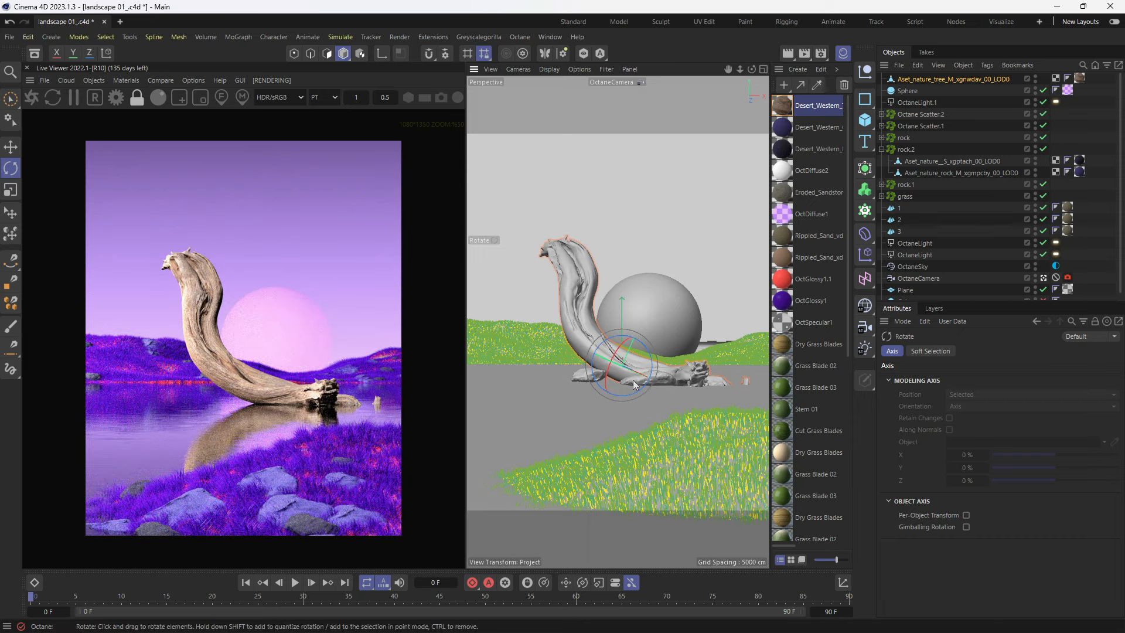
Step: Move the tree log slightly closer to the camera, return to the OctaneCamera view and save the project
{"action": "key", "text": "e"}
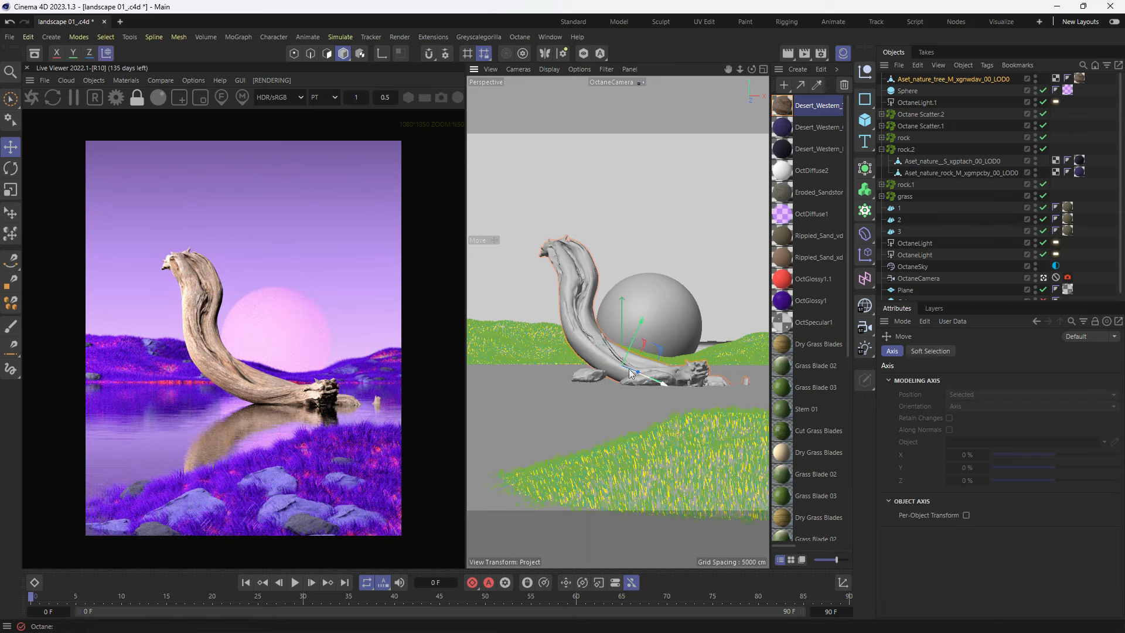
{"action": "key", "text": "w"}
{"action": "left_click", "coordinate": [1043, 278]}
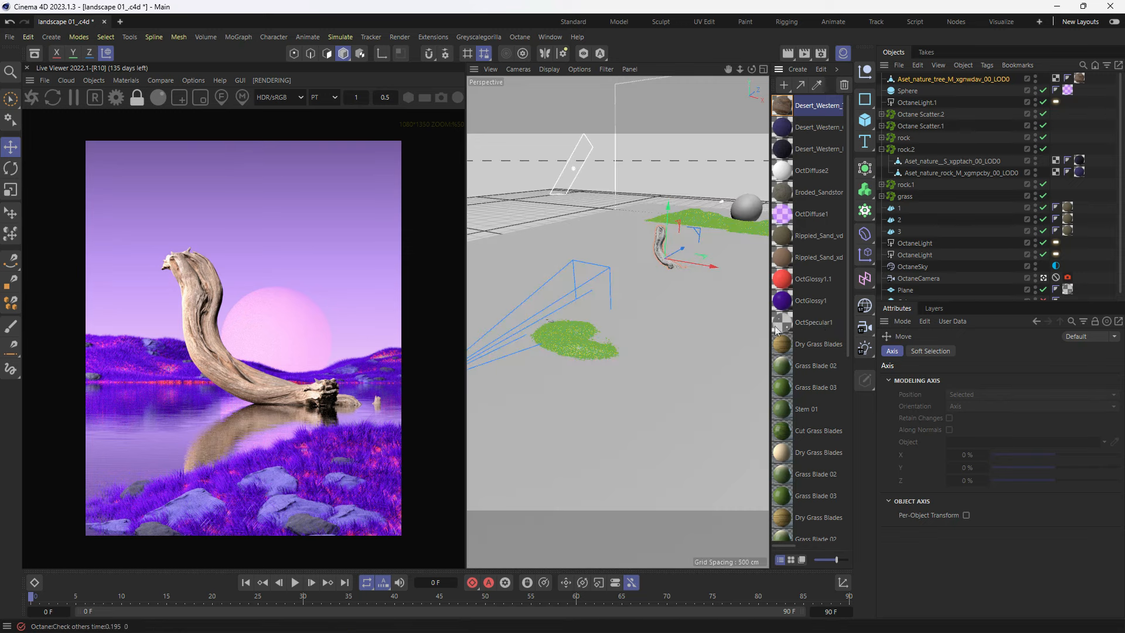
{"action": "scroll", "coordinate": [671, 268], "scroll_direction": "up", "scroll_amount": 6}
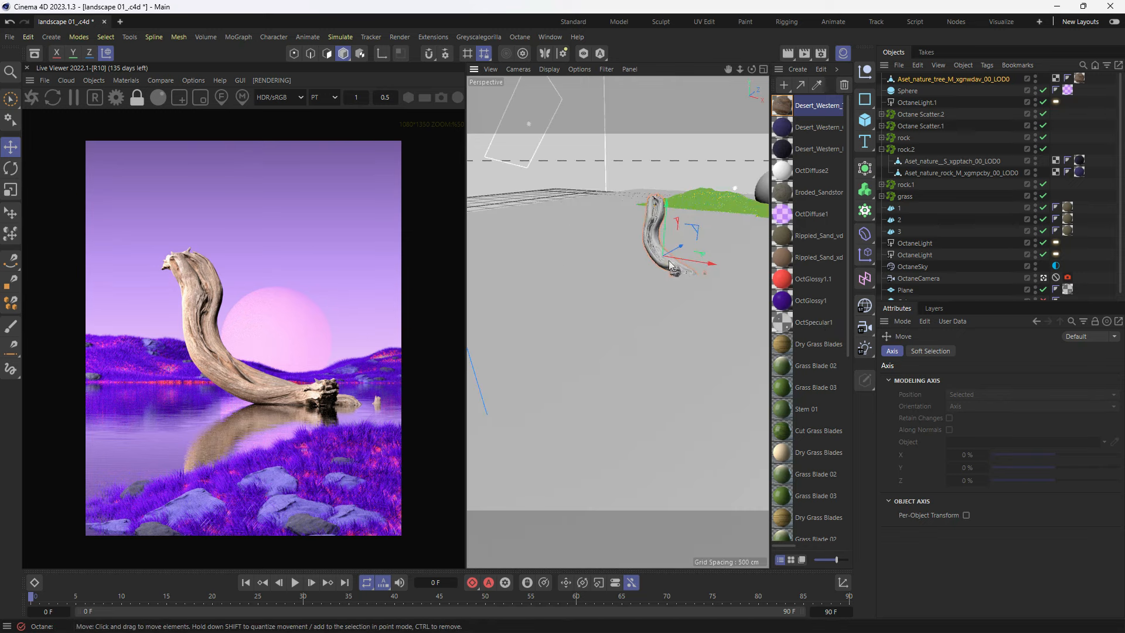
{"action": "left_click_drag", "start_coordinate": [671, 254], "coordinate": [664, 260]}
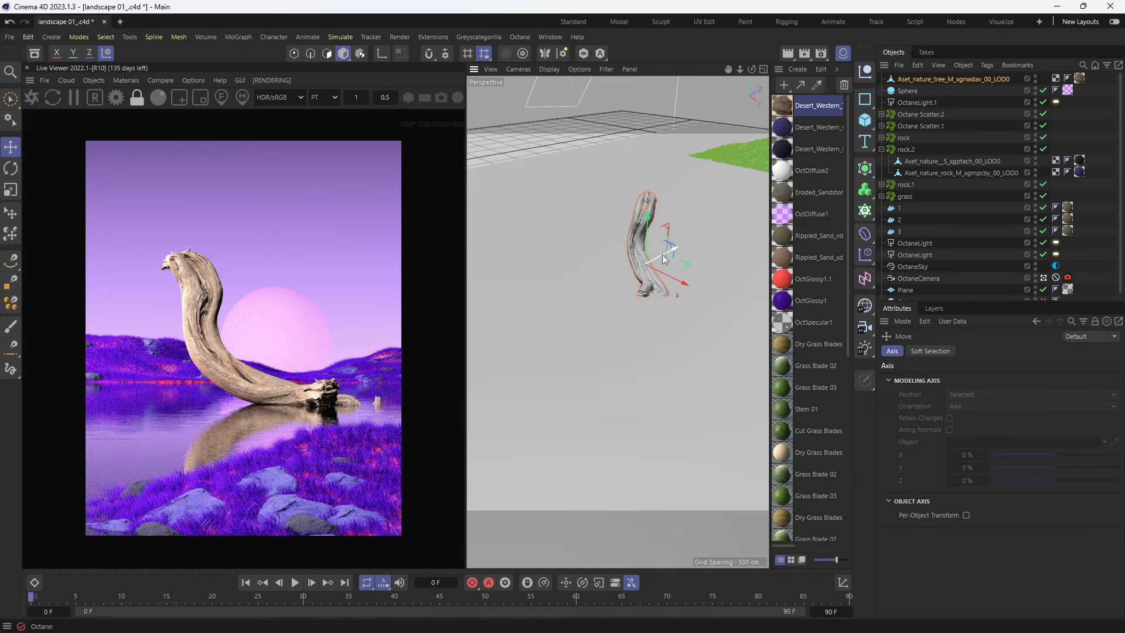
{"action": "key", "text": "ctrl+shift+z"}
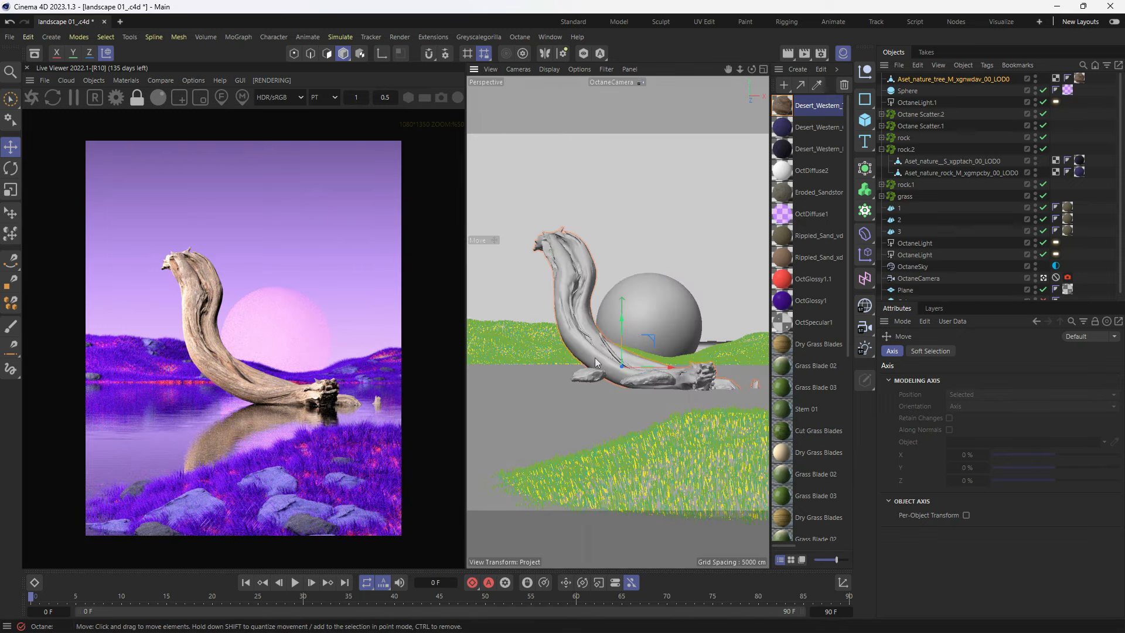
{"action": "key", "text": "ctrl+s"}
{"action": "scroll", "coordinate": [231, 433], "scroll_direction": "up", "scroll_amount": 1}
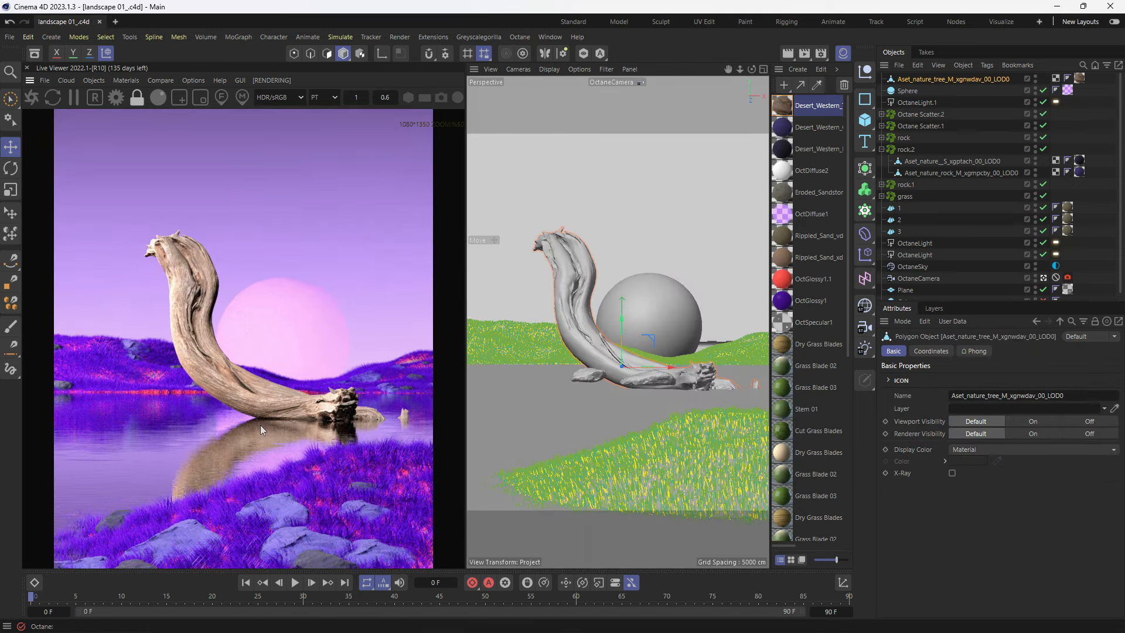
{"action": "scroll", "coordinate": [260, 424], "scroll_direction": "down", "scroll_amount": 1}
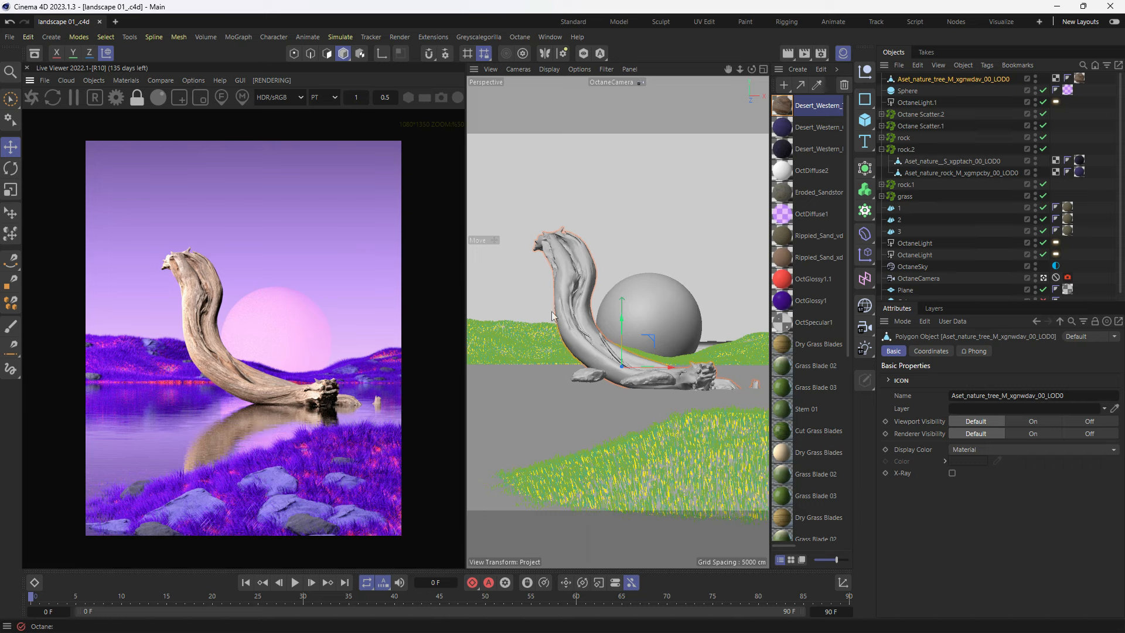
Step: Duplicate the grass scatter and assign the tree log mesh as the copy's distribution surface
{"action": "left_click", "coordinate": [882, 149]}
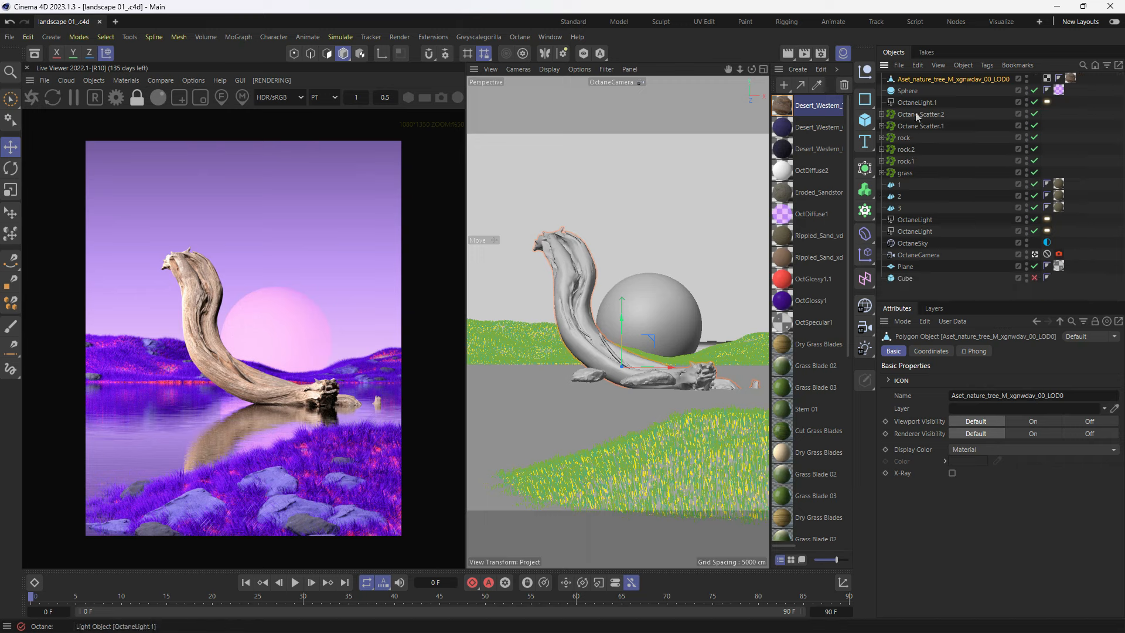
{"action": "left_click", "coordinate": [905, 174]}
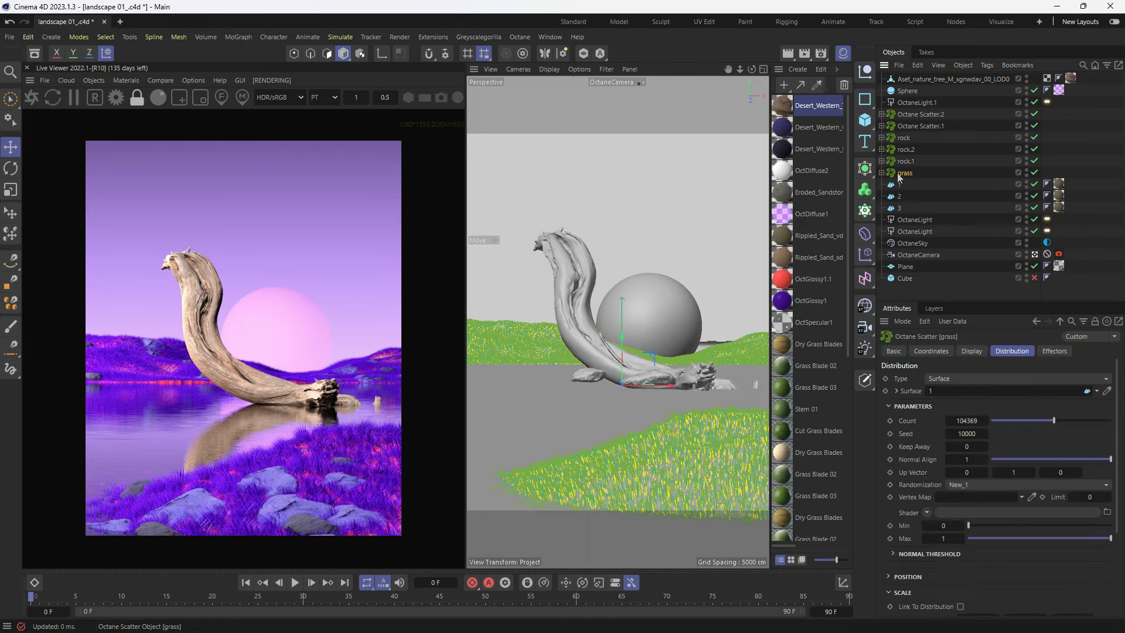
{"action": "key", "text": "ctrl+c"}
{"action": "key", "text": "ctrl+v"}
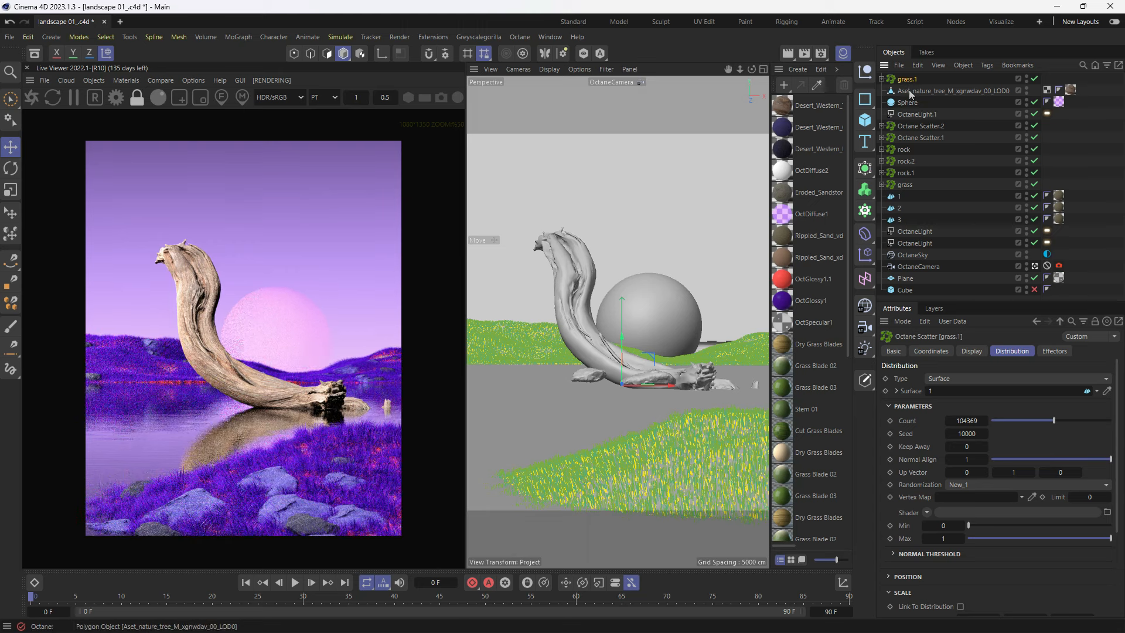
{"action": "left_click_drag", "start_coordinate": [909, 95], "coordinate": [951, 391]}
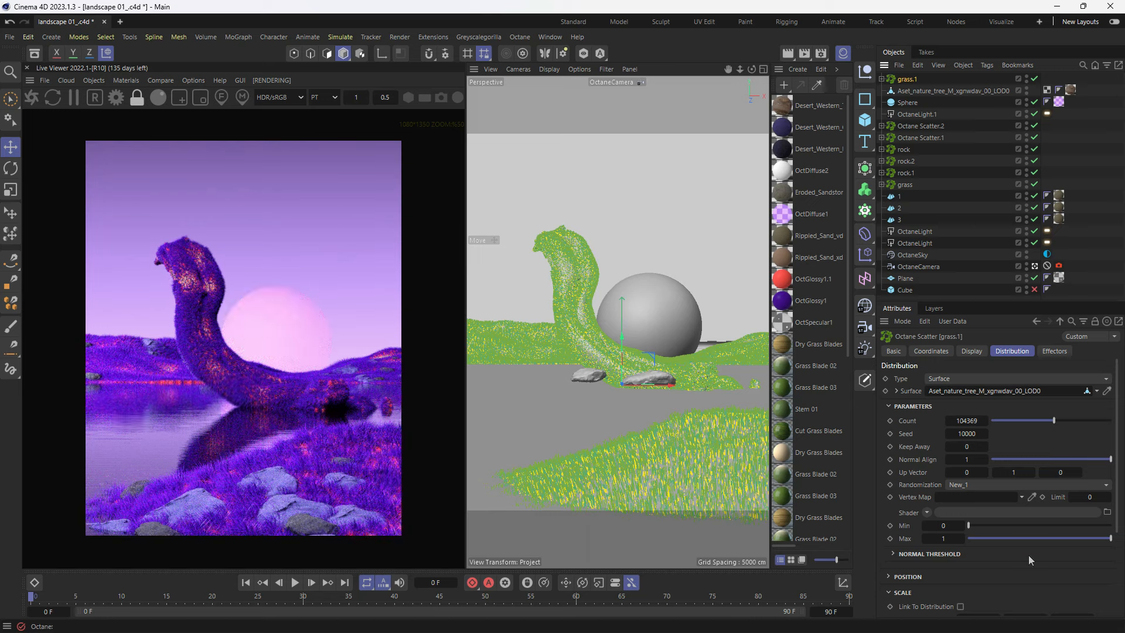
Step: Set the grass.1 scatter's scale to 5 on all three axes
{"action": "scroll", "coordinate": [967, 557], "scroll_direction": "down", "scroll_amount": 3}
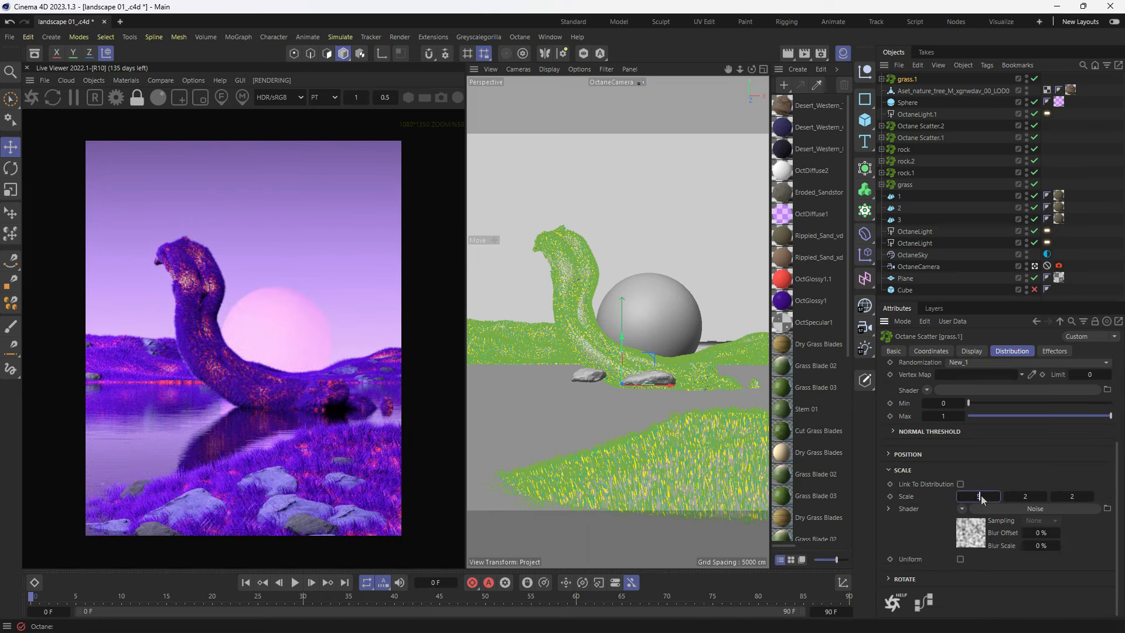
{"action": "left_click", "coordinate": [1040, 498]}
{"action": "type", "text": "5"}
{"action": "key", "text": "Return"}
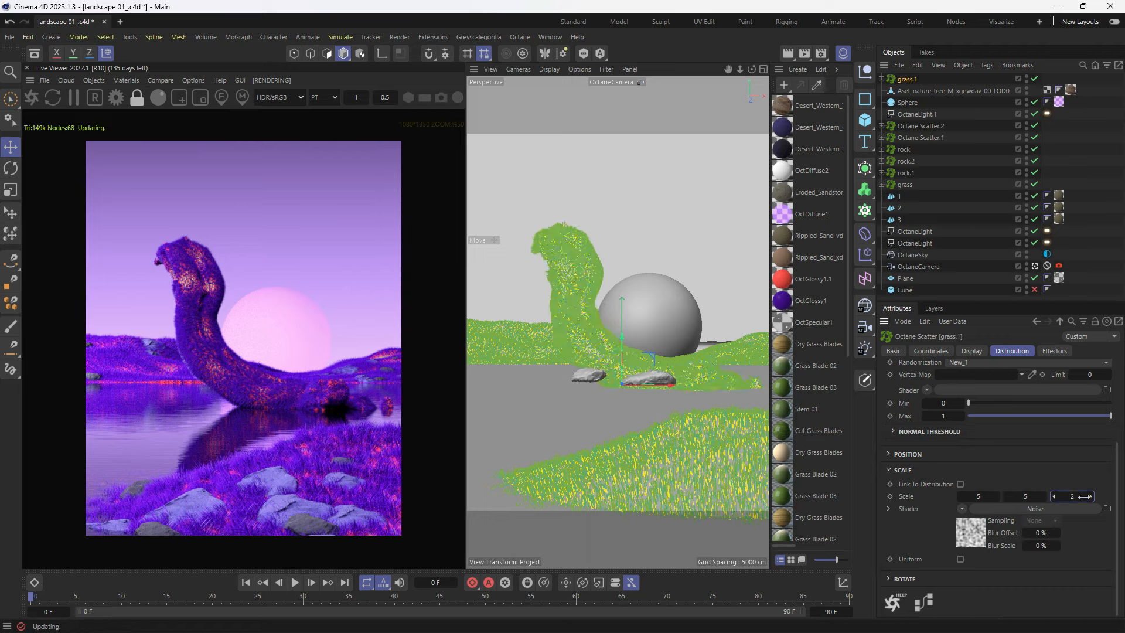
{"action": "left_click", "coordinate": [1083, 496]}
{"action": "type", "text": "5"}
{"action": "key", "text": "Return"}
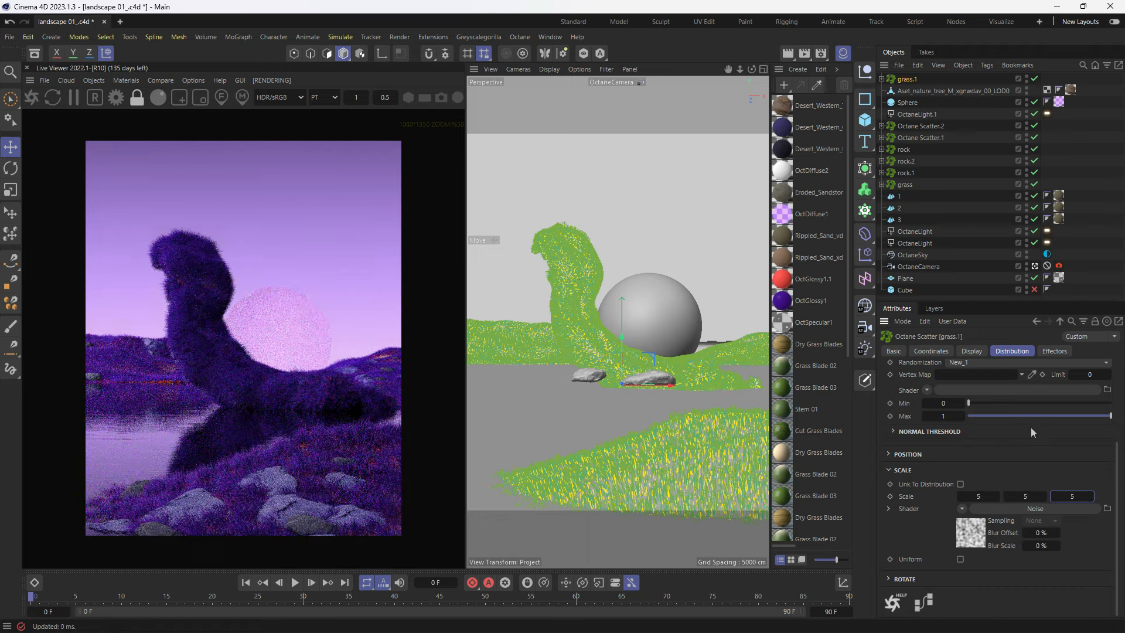
Step: Reduce the grass.1 scatter's count to 4369
{"action": "scroll", "coordinate": [1025, 430], "scroll_direction": "up", "scroll_amount": 3}
{"action": "left_click", "coordinate": [1011, 421]}
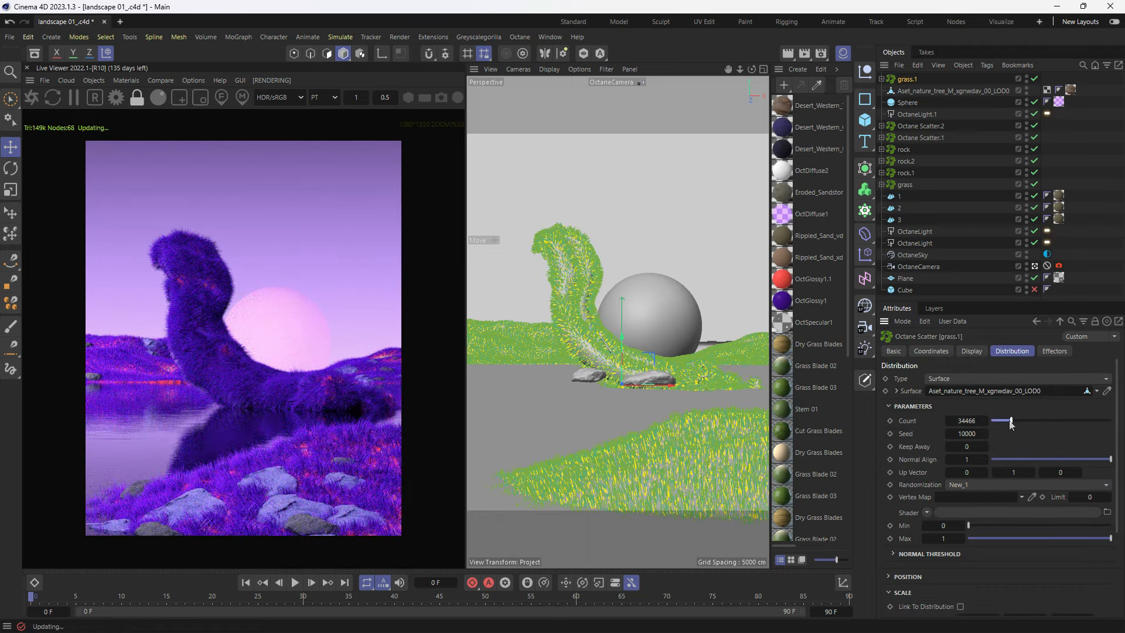
{"action": "left_click_drag", "start_coordinate": [1010, 423], "coordinate": [998, 420]}
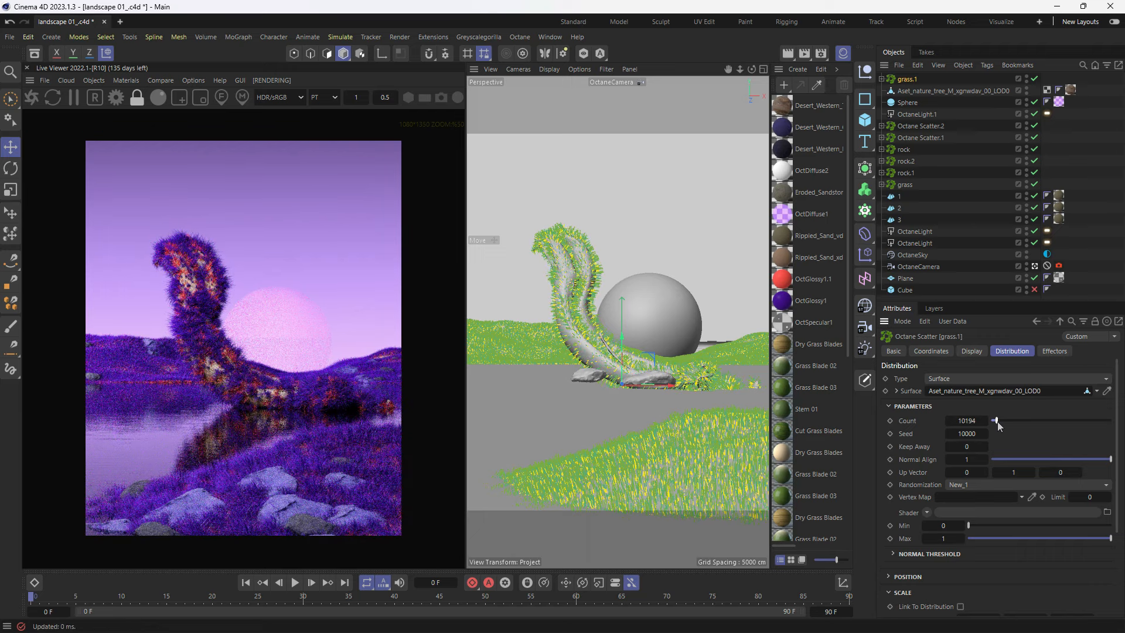
{"action": "left_click_drag", "start_coordinate": [994, 424], "coordinate": [994, 423]}
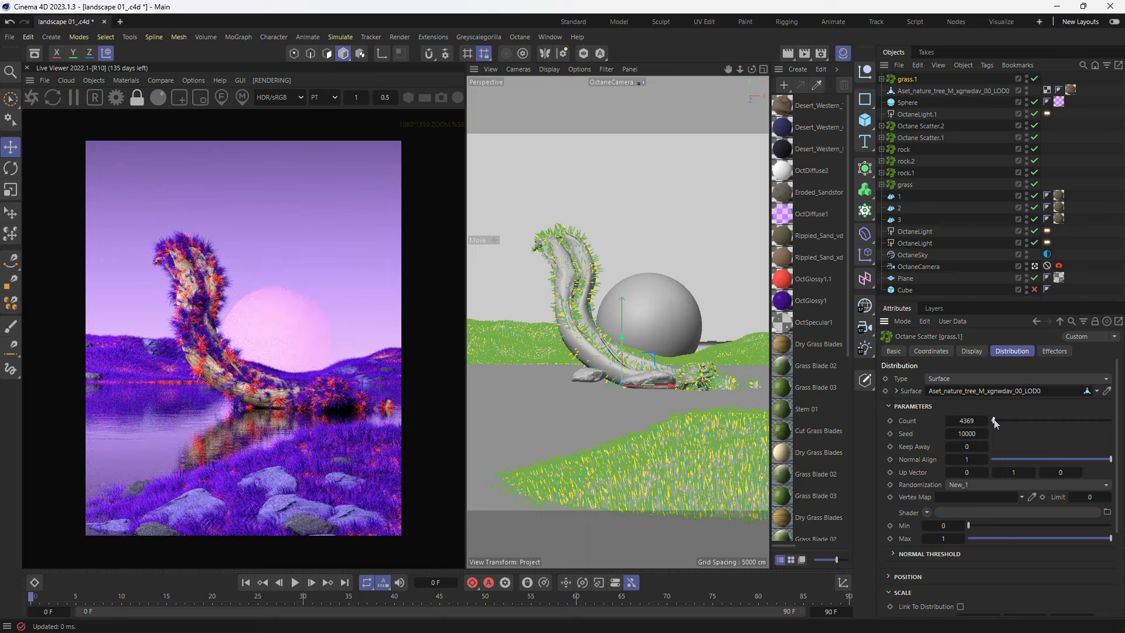
Step: Set the grass.1 scatter's scale to 10 on all three axes
{"action": "scroll", "coordinate": [1007, 444], "scroll_direction": "down", "scroll_amount": 4}
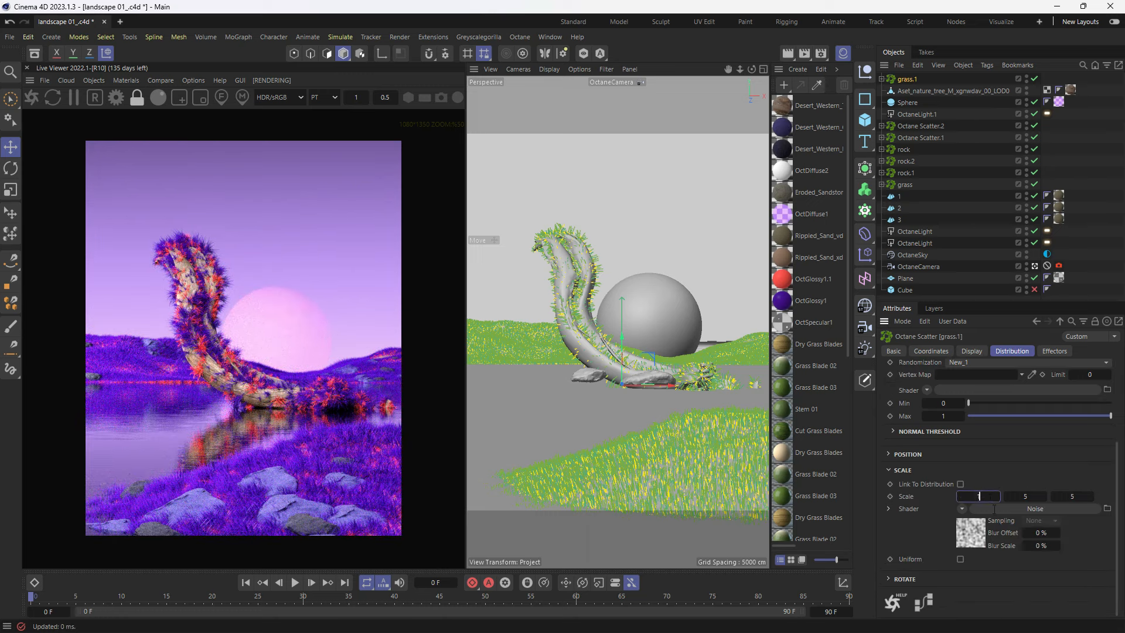
{"action": "left_click", "coordinate": [1025, 496]}
{"action": "type", "text": "10"}
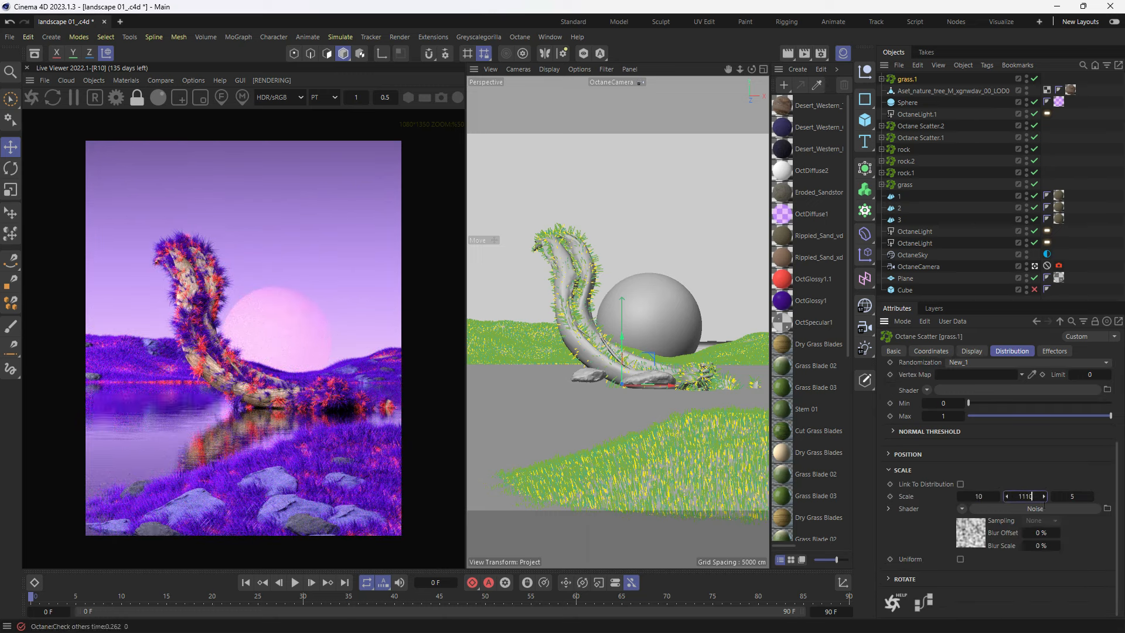
{"action": "left_click", "coordinate": [1066, 496]}
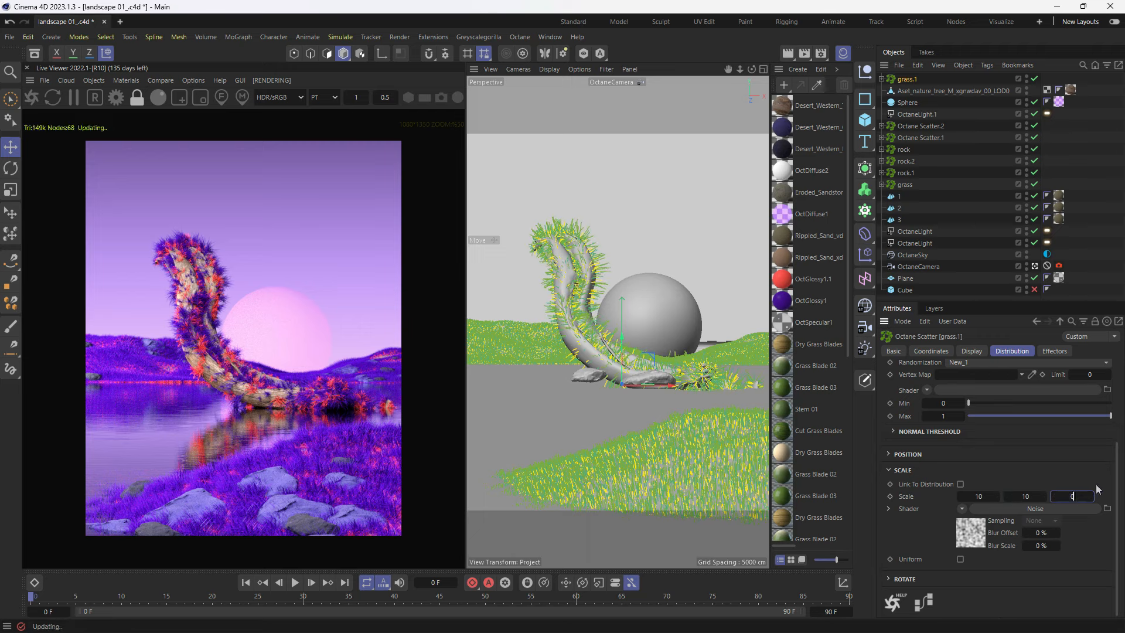
{"action": "type", "text": "10"}
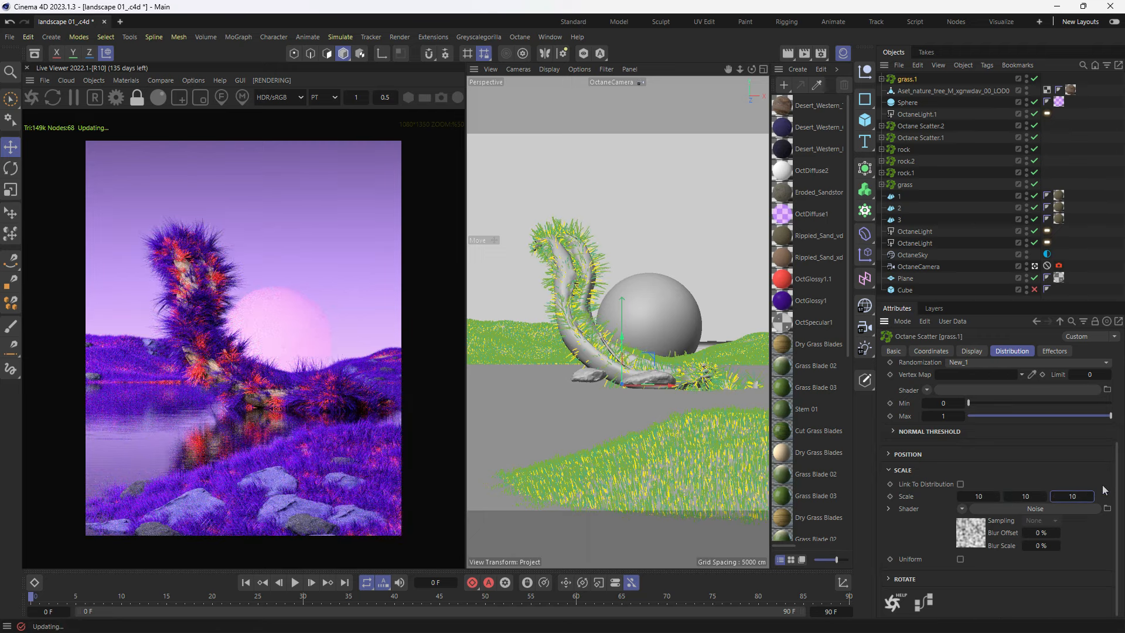
{"action": "key", "text": "Return"}
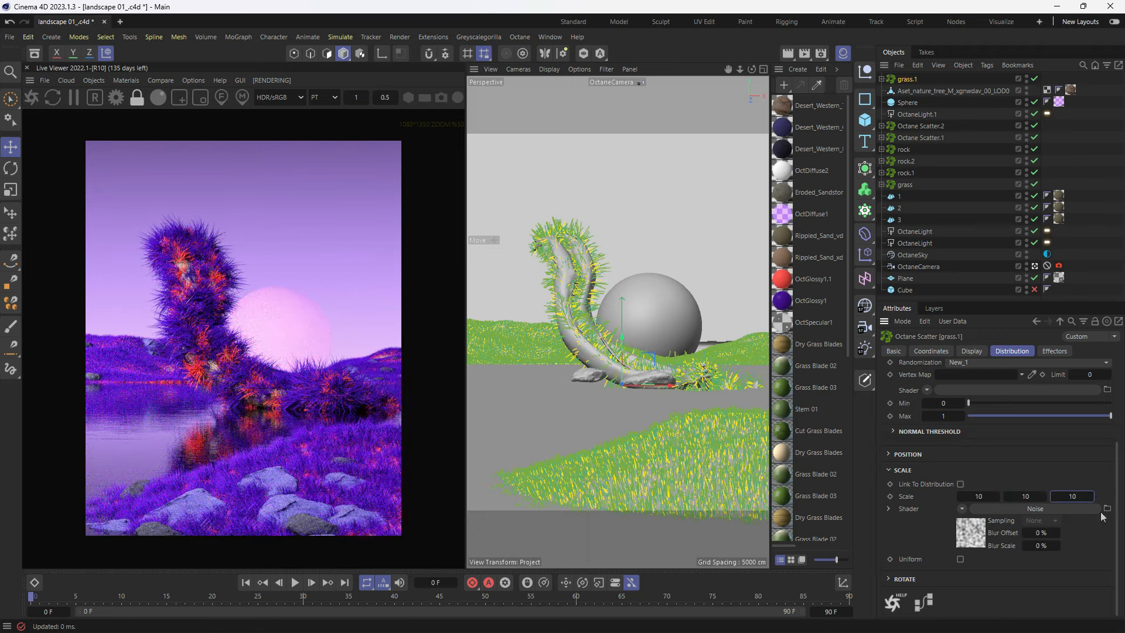
Step: Try counts of 500 and 100 for the grass.1 scatter on the log
{"action": "scroll", "coordinate": [1112, 530], "scroll_direction": "up", "scroll_amount": 4}
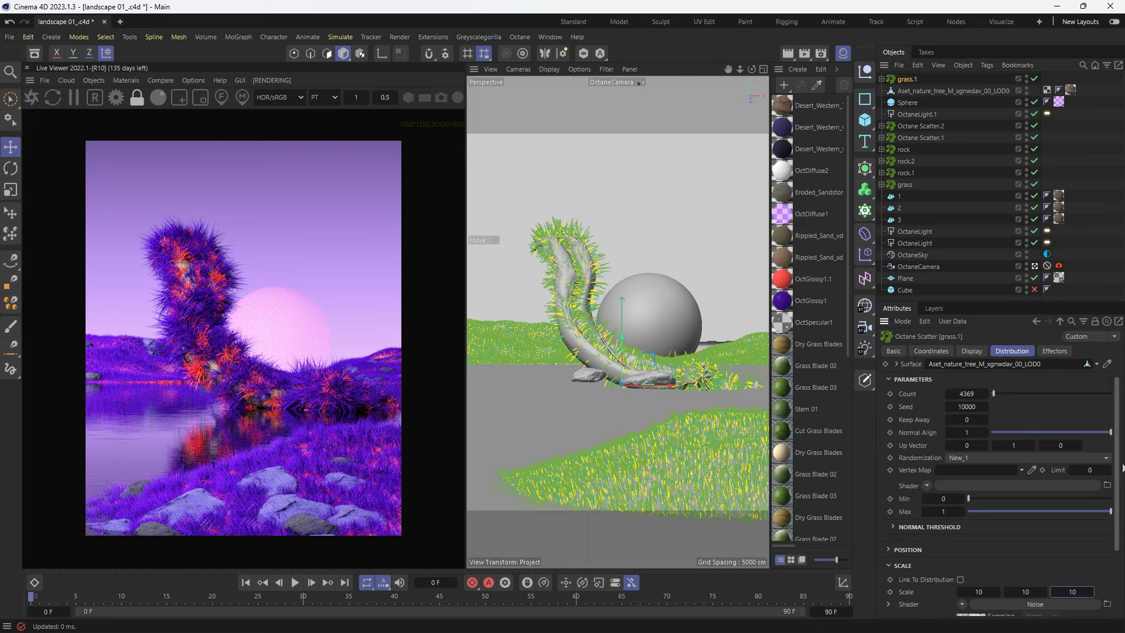
{"action": "left_click", "coordinate": [982, 397]}
{"action": "type", "text": "500"}
{"action": "key", "text": "Return"}
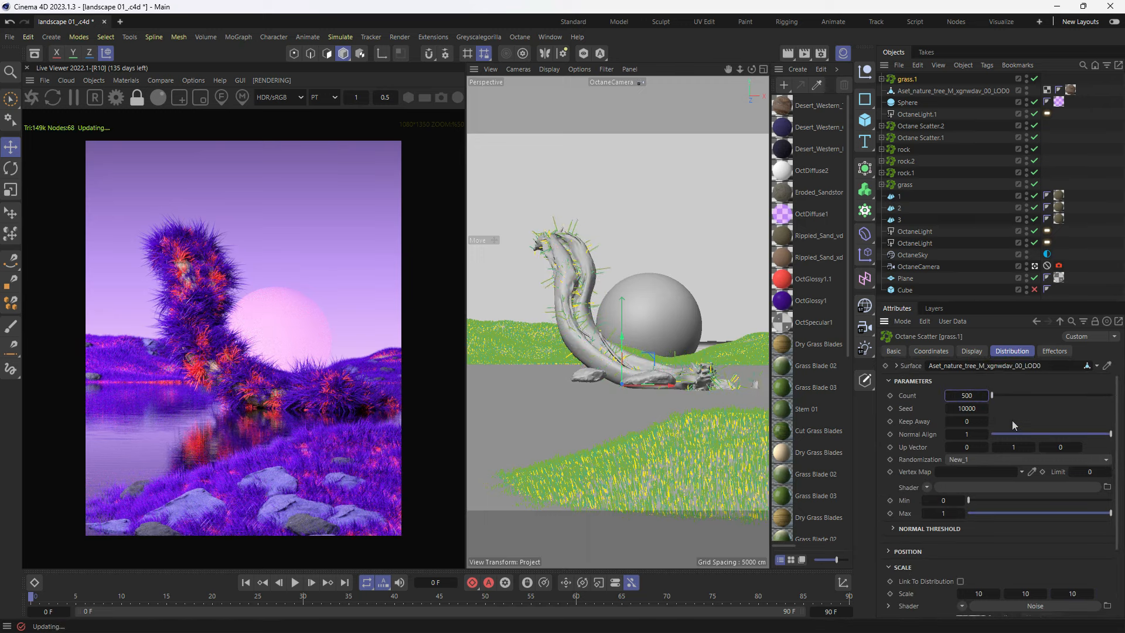
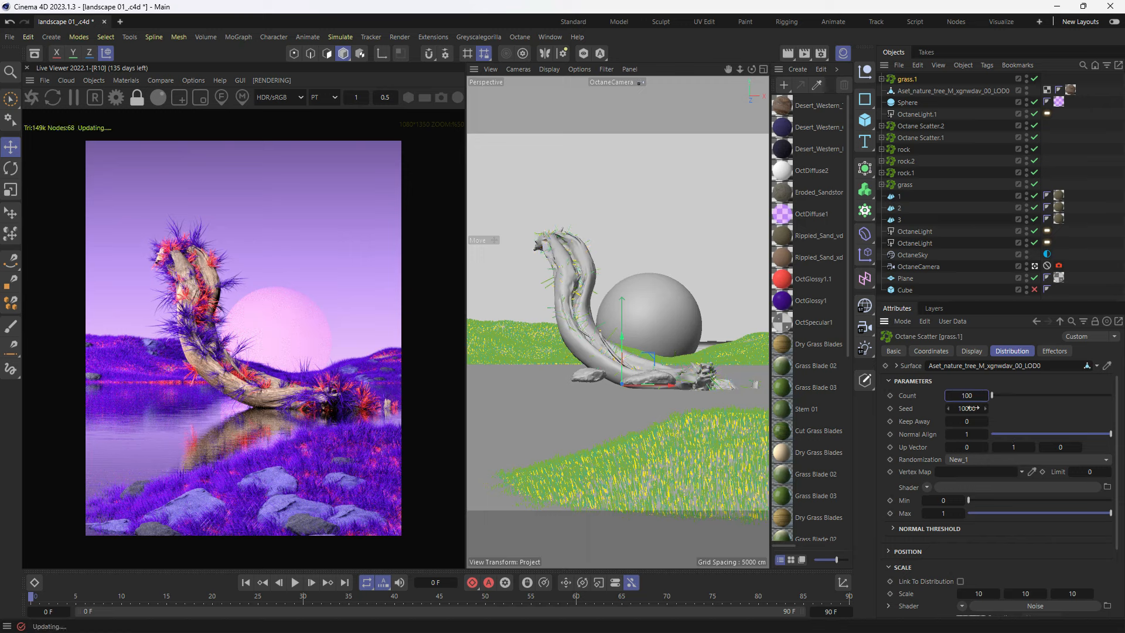
Step: Set the grass.1 scatter's count to 1000
{"action": "key", "text": "0"}
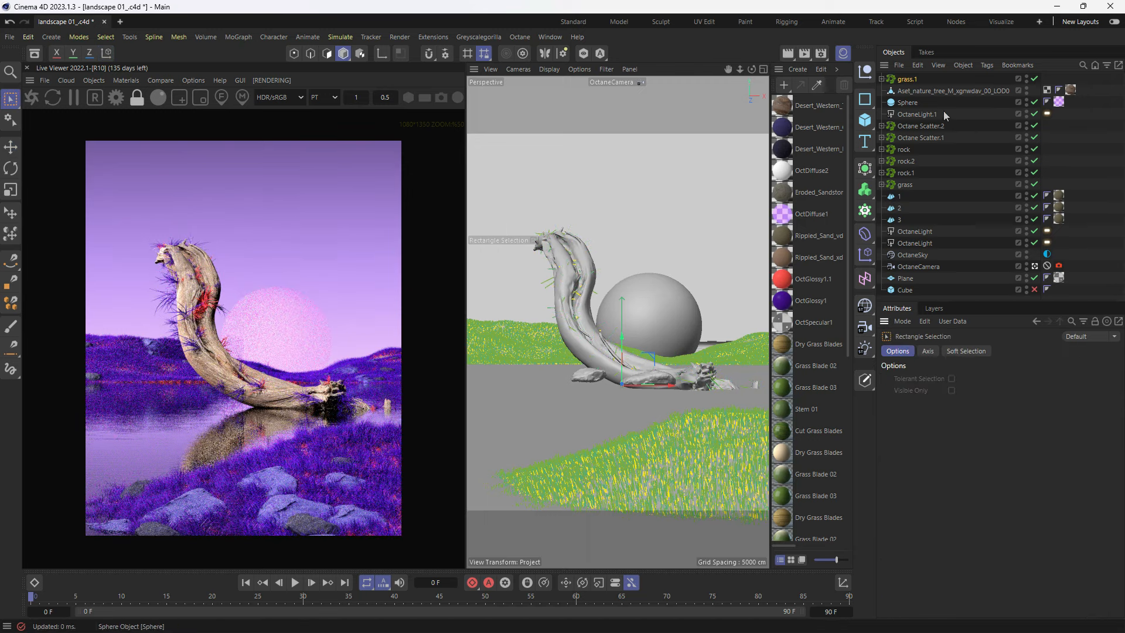
{"action": "left_click", "coordinate": [911, 80]}
{"action": "type", "text": "10"}
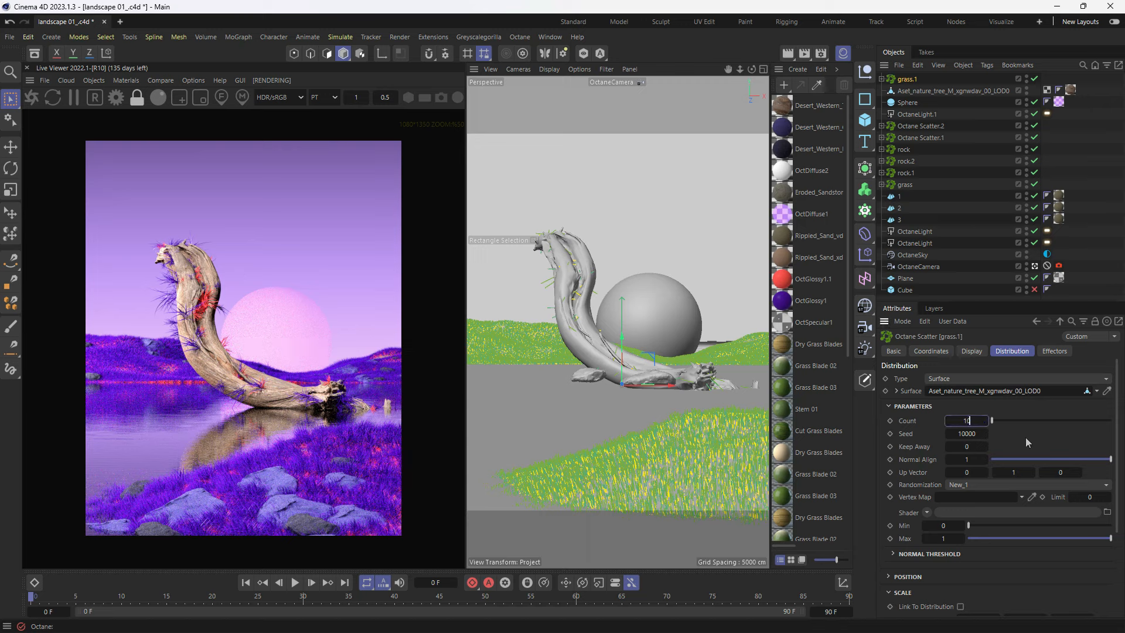
{"action": "type", "text": "00"}
{"action": "key", "text": "Return"}
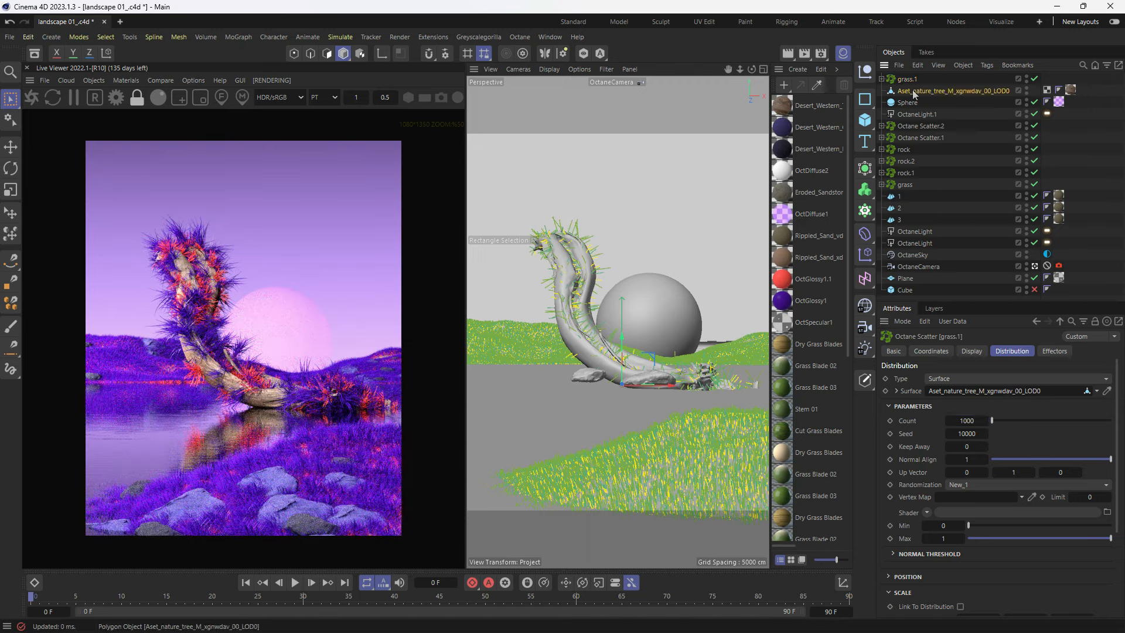
Step: Move the tree log a little closer to the camera along its depth axis
{"action": "left_click", "coordinate": [623, 366]}
{"action": "key", "text": "o"}
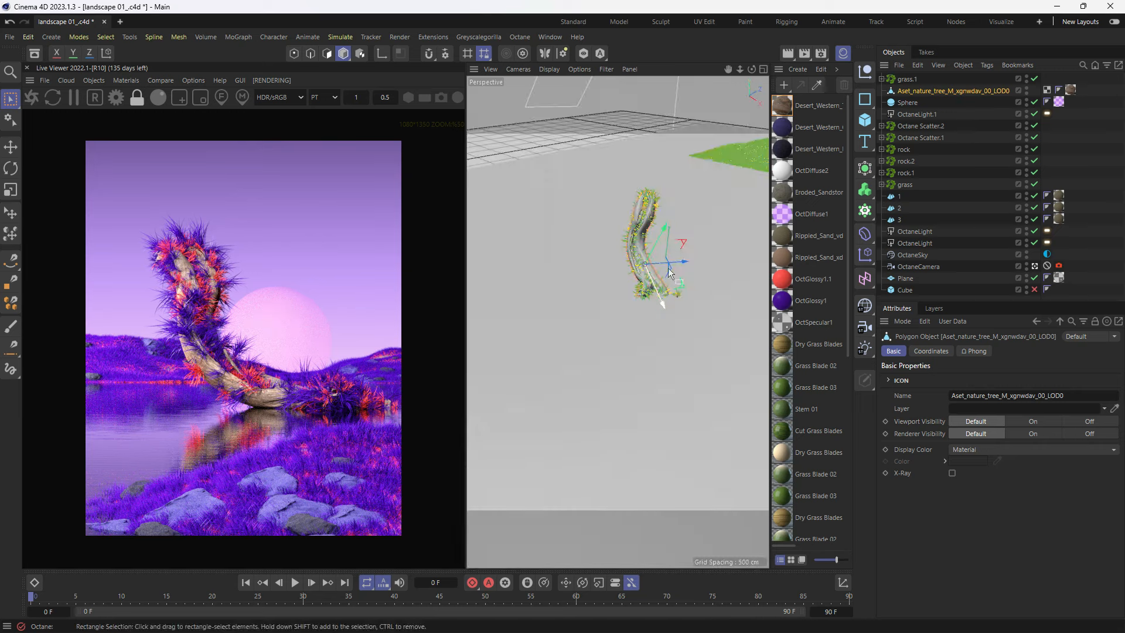
{"action": "left_click_drag", "start_coordinate": [677, 263], "coordinate": [654, 269]}
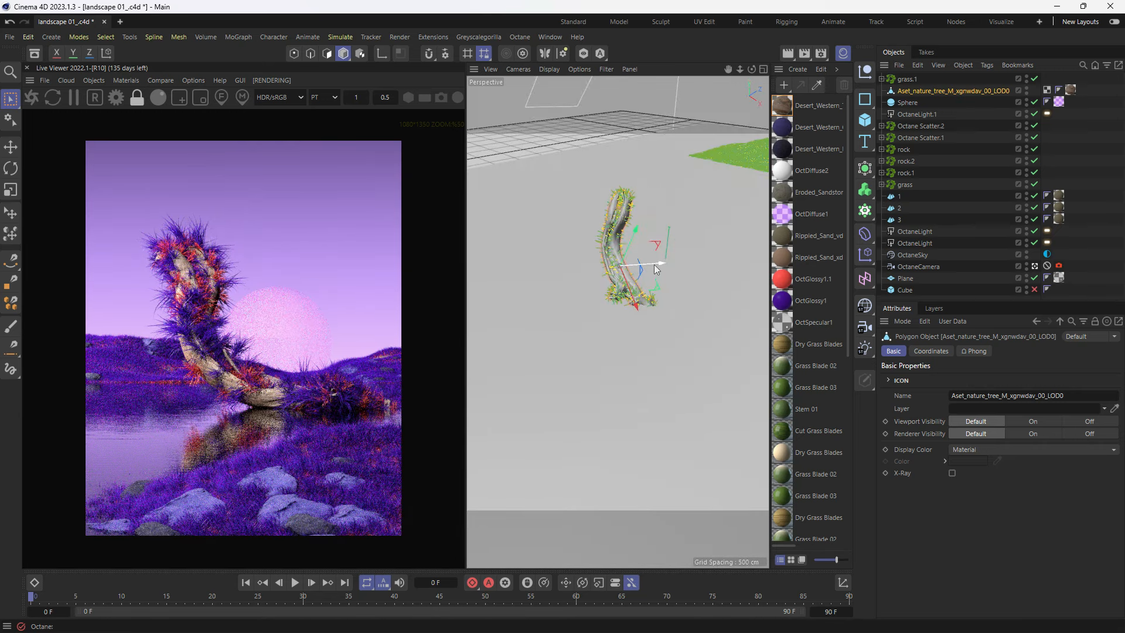
{"action": "key", "text": "ctrl+shift+z"}
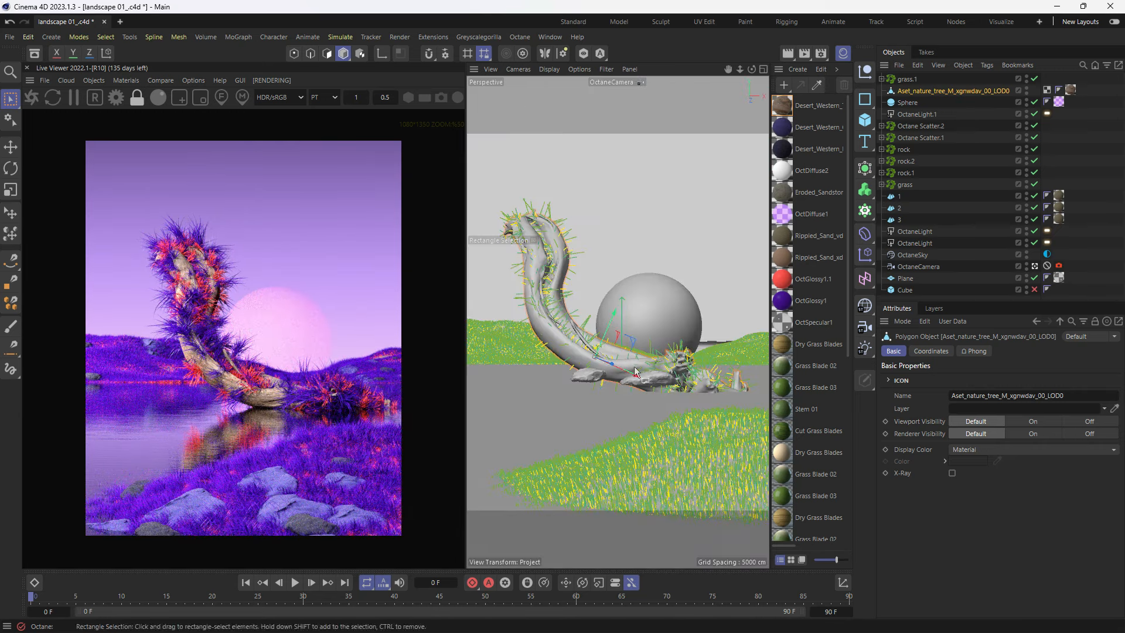
Step: Rotate the tree log counterclockwise in the camera view so its trunk dips and its grassy end rises beside the sphere
{"action": "key", "text": "t"}
{"action": "key", "text": "r"}
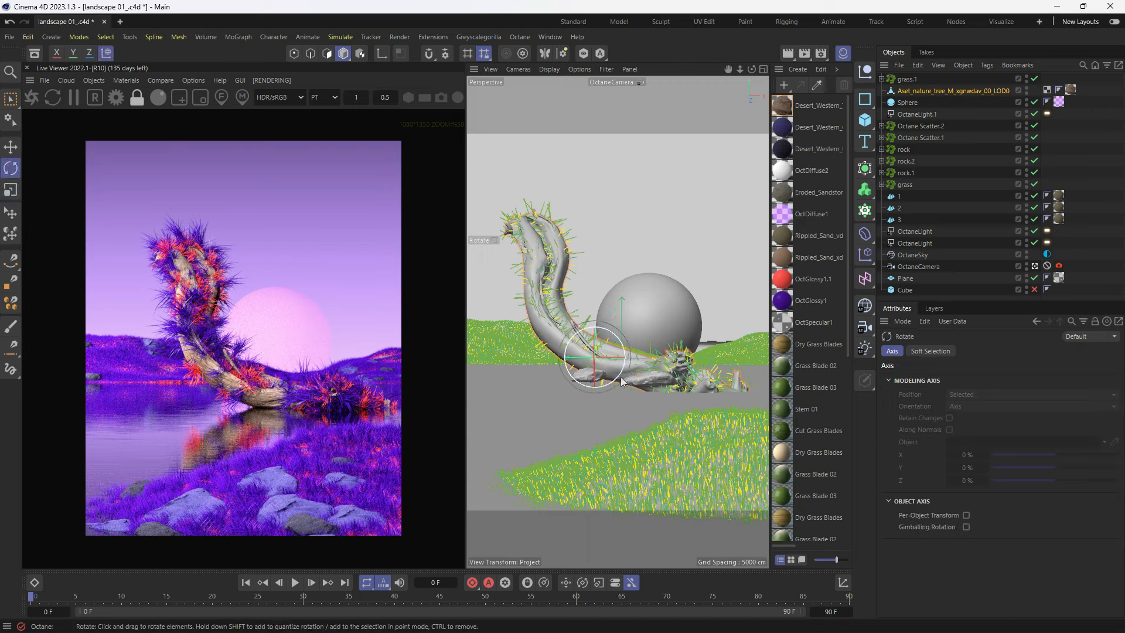
{"action": "left_click_drag", "start_coordinate": [622, 380], "coordinate": [582, 351]}
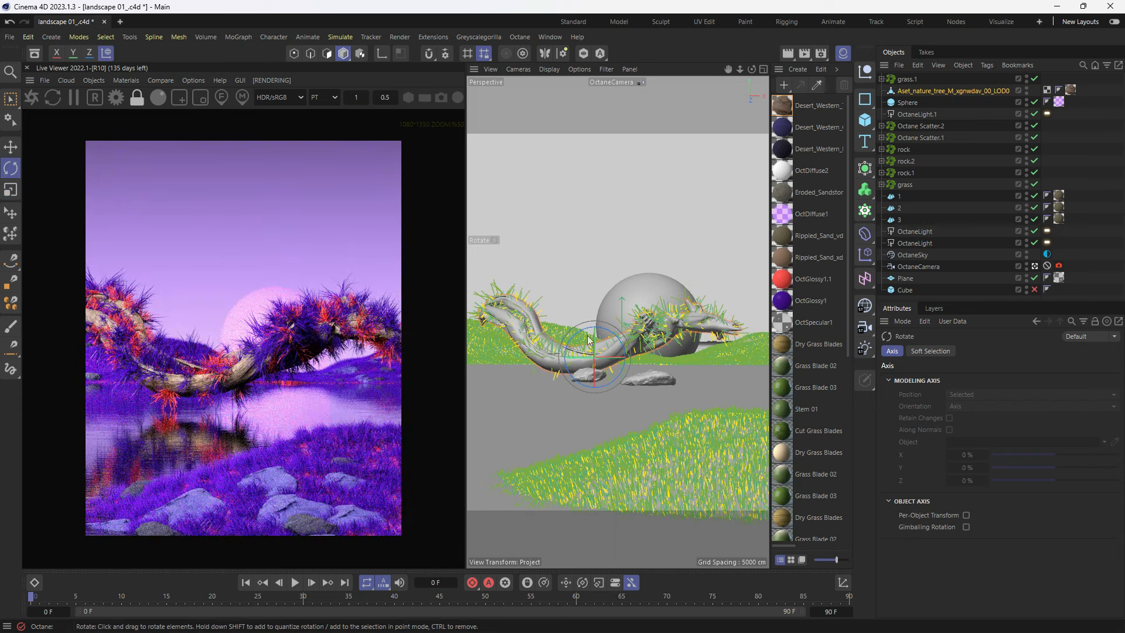
Step: Move the rotated log toward the render camera and check its framing in the camera view
{"action": "key", "text": "e"}
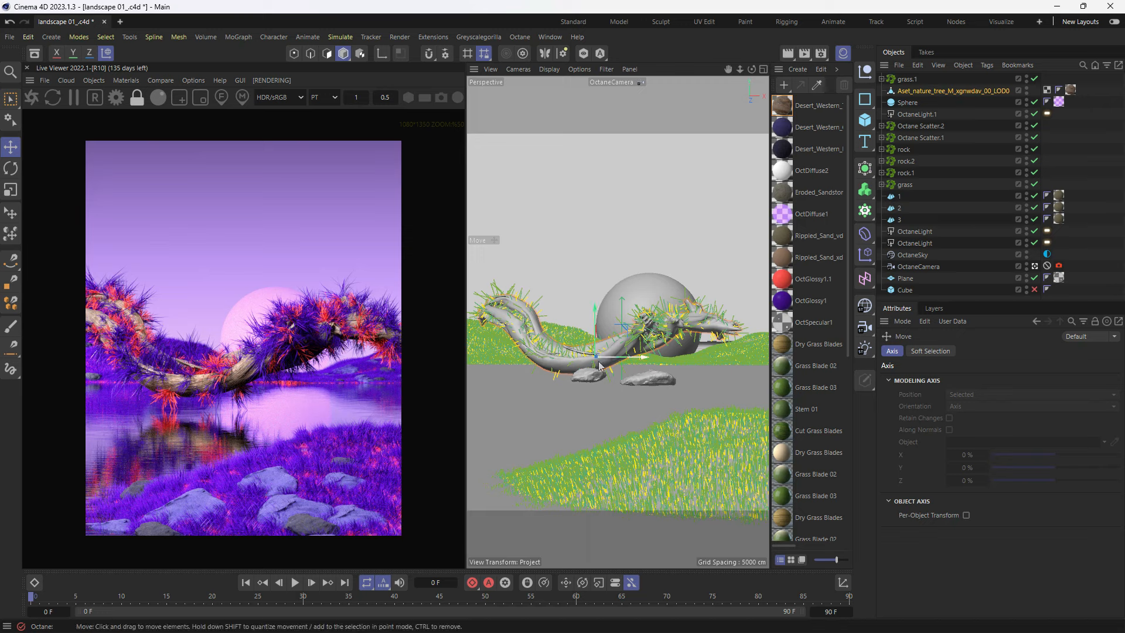
{"action": "key", "text": "F1"}
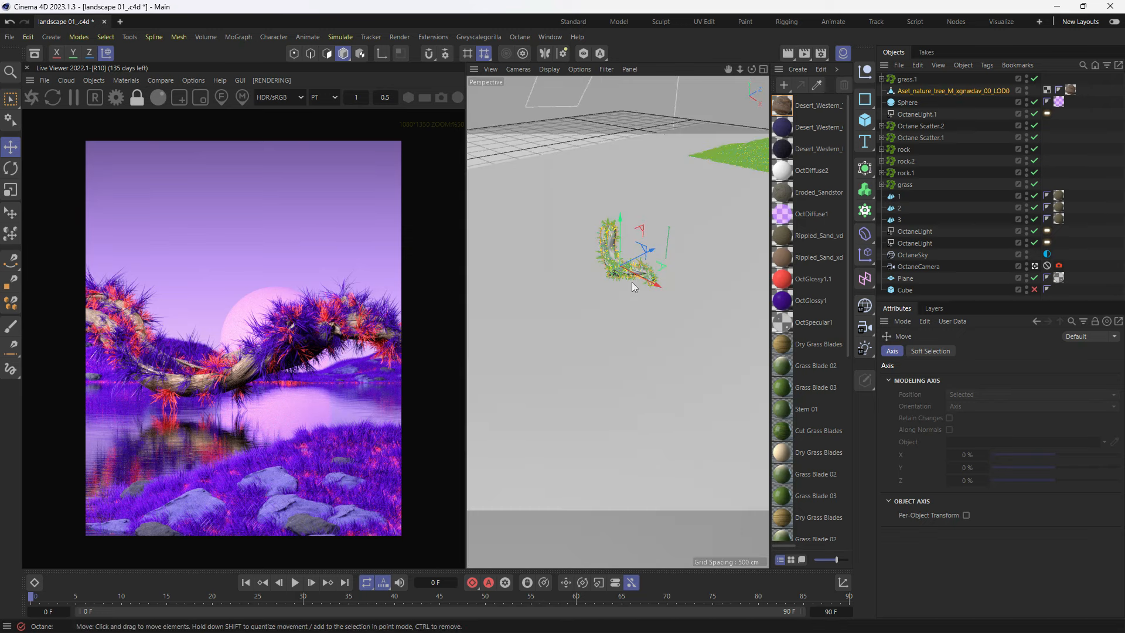
{"action": "left_click_drag", "start_coordinate": [615, 269], "coordinate": [542, 303]}
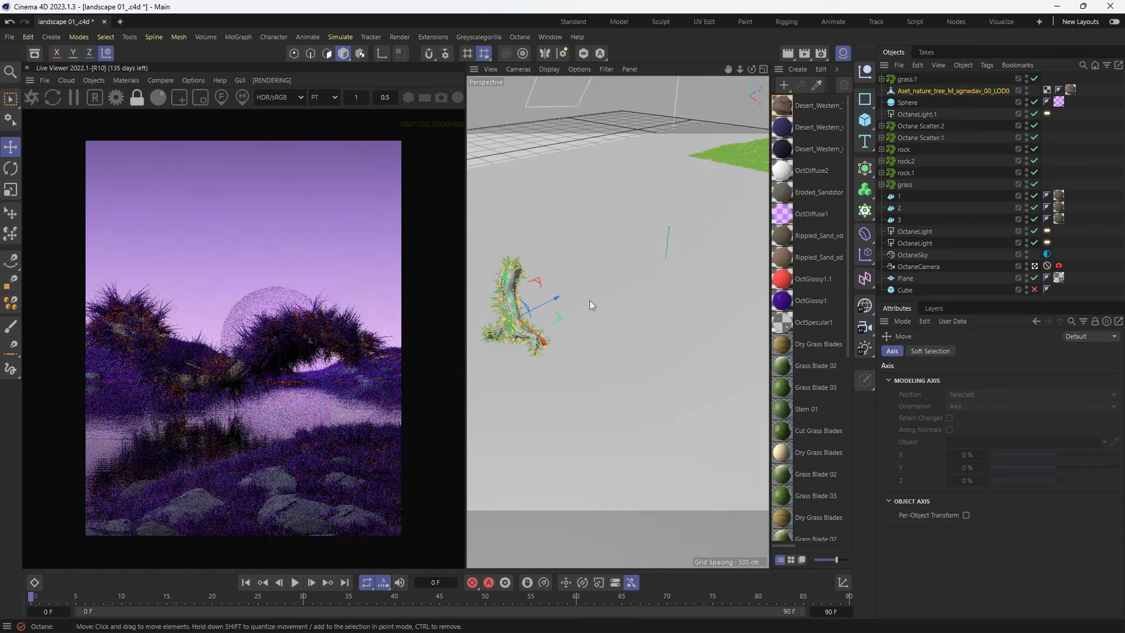
{"action": "middle_click_drag", "start_coordinate": [587, 308], "coordinate": [692, 333], "text": "alt"}
{"action": "left_click_drag", "start_coordinate": [691, 333], "coordinate": [645, 344], "text": "alt"}
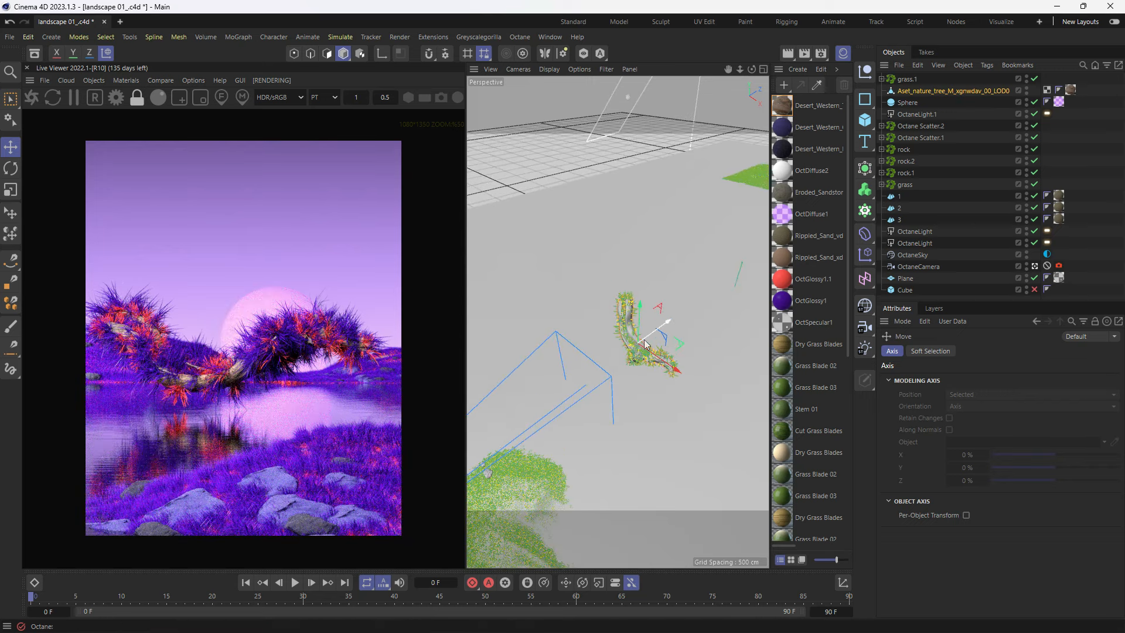
{"action": "key", "text": "F1"}
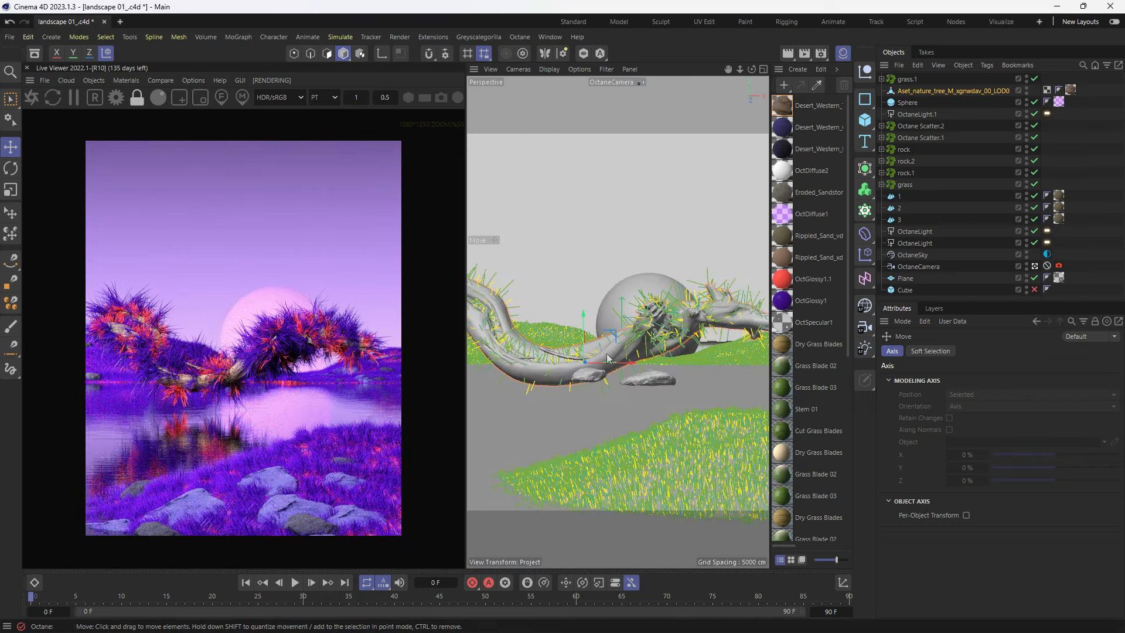
Step: Bring the log much nearer to the camera so it sits large in the foreground
{"action": "key", "text": "F2"}
{"action": "left_click_drag", "start_coordinate": [665, 333], "coordinate": [538, 467]}
{"action": "middle_click_drag", "start_coordinate": [536, 466], "coordinate": [668, 397], "text": "alt"}
{"action": "left_click_drag", "start_coordinate": [603, 415], "coordinate": [615, 319], "text": "alt"}
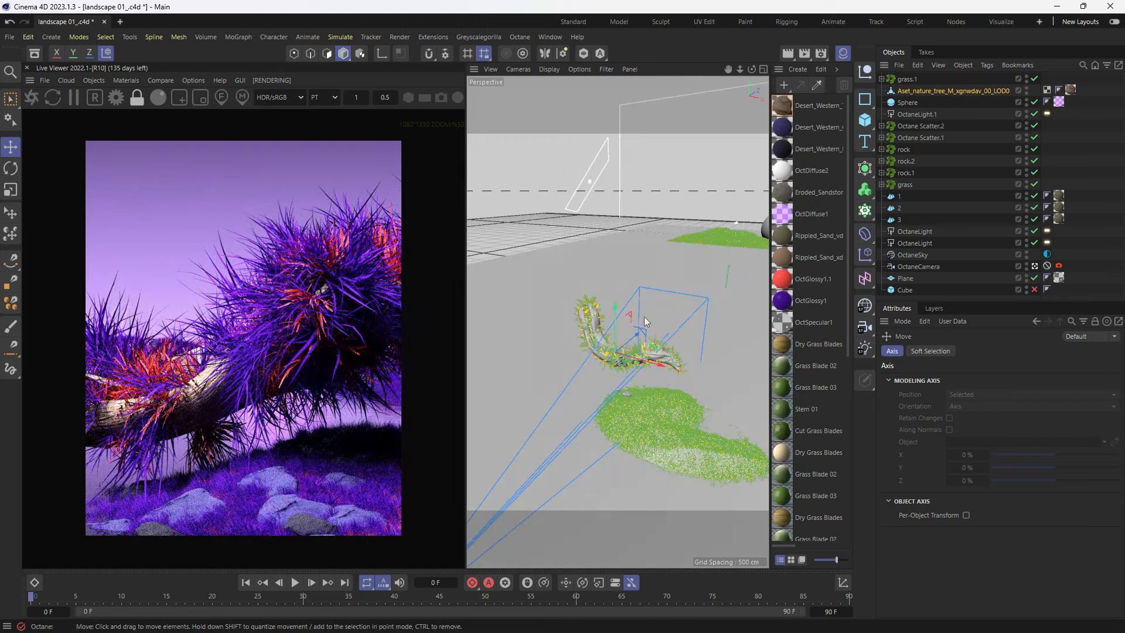
{"action": "key", "text": "F1"}
Step: Place the log across the upper left of the camera frame above the sphere and scale it down slightly
{"action": "key", "text": "t"}
{"action": "left_click_drag", "start_coordinate": [667, 194], "coordinate": [527, 276]}
{"action": "key", "text": "e"}
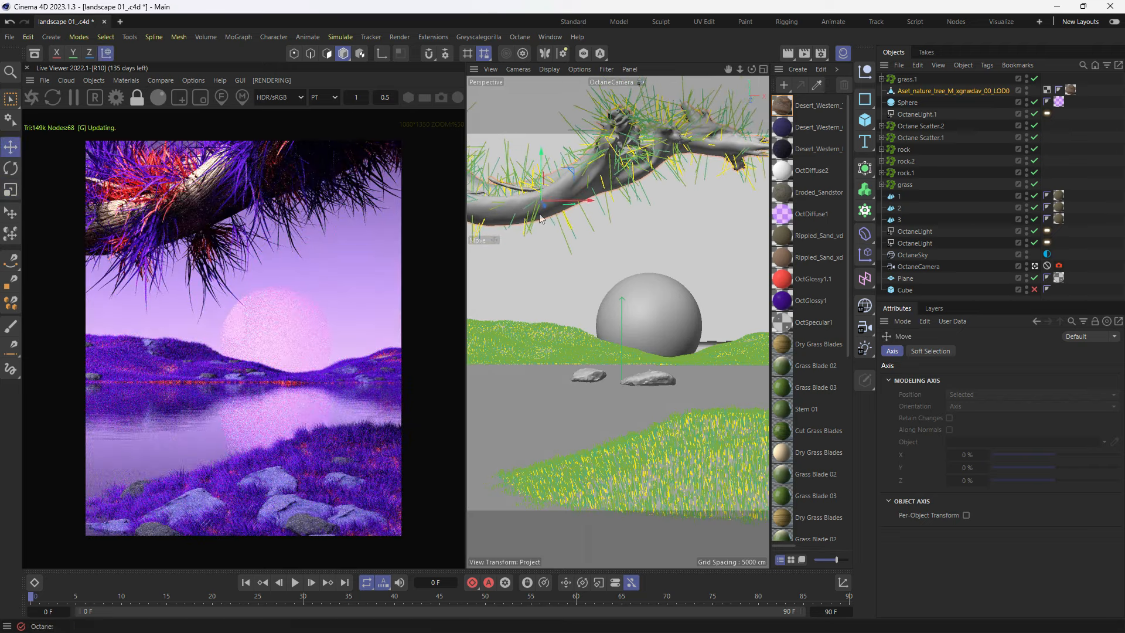
{"action": "left_click_drag", "start_coordinate": [582, 194], "coordinate": [533, 197]}
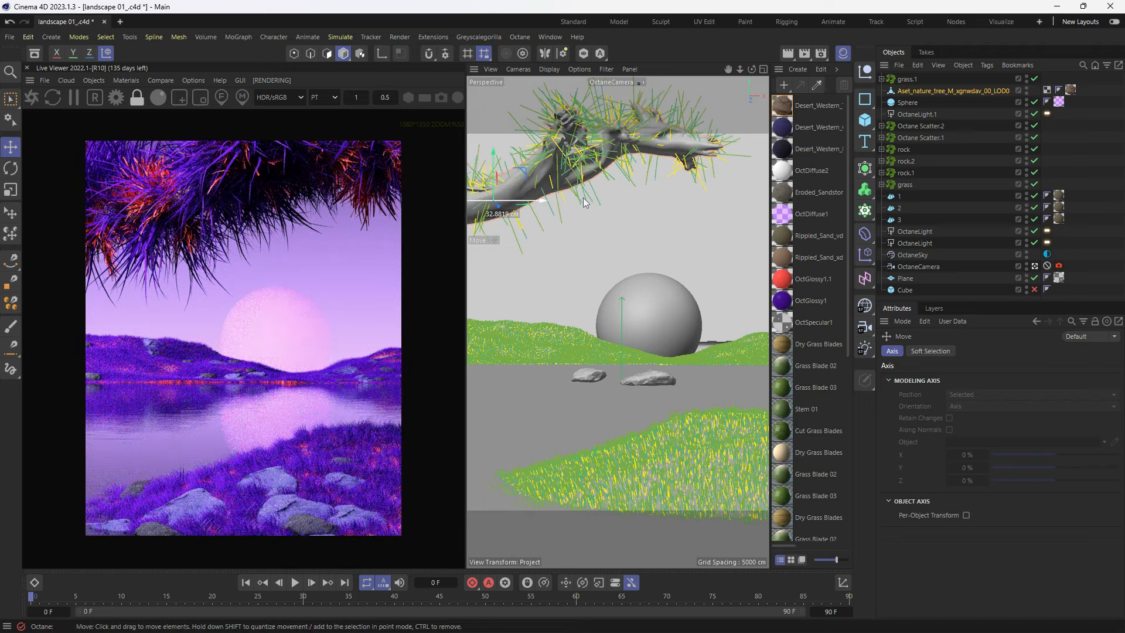
{"action": "key", "text": "t"}
{"action": "mouse_move", "coordinate": [607, 205]}
{"action": "left_mouse_down"}
{"action": "mouse_move", "coordinate": [511, 230]}
{"action": "mouse_move", "coordinate": [609, 219]}
{"action": "left_mouse_up"}
{"action": "key", "text": "e"}
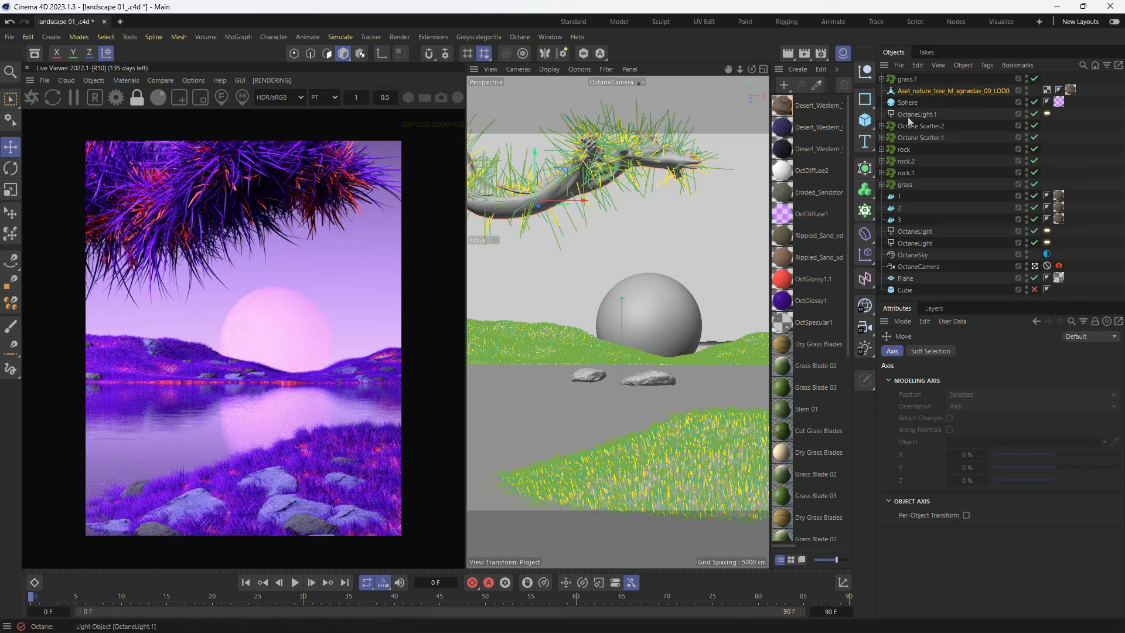
Step: Set the grass.1 scatter's scale to 5 on all three axes
{"action": "left_click", "coordinate": [908, 80]}
{"action": "scroll", "coordinate": [987, 588], "scroll_direction": "down", "scroll_amount": 3}
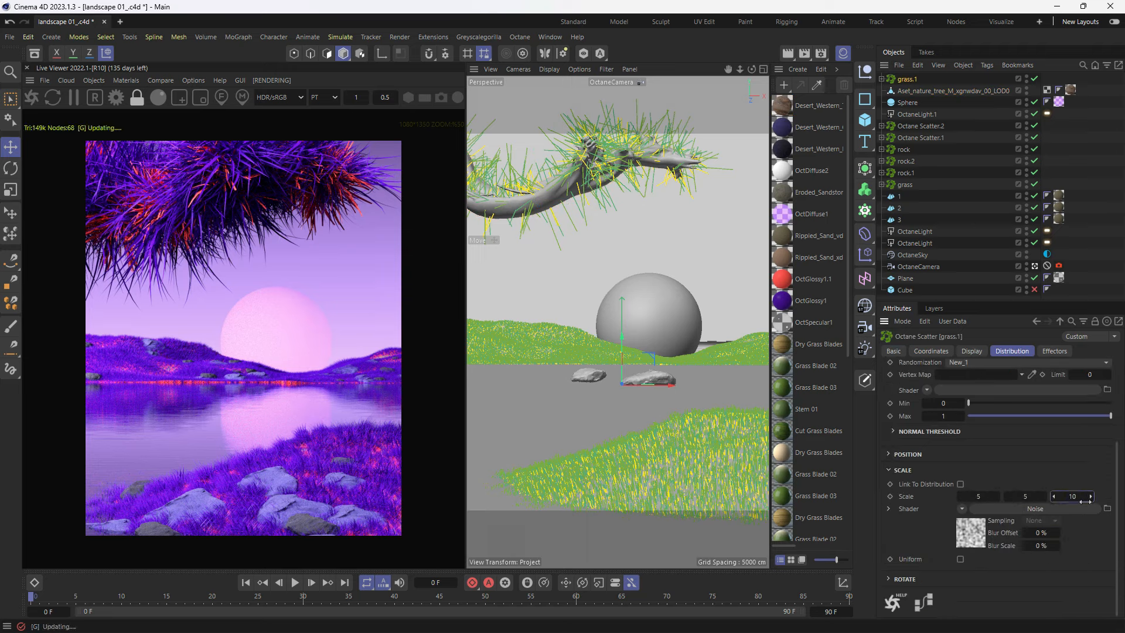
{"action": "left_click_drag", "start_coordinate": [1085, 500], "coordinate": [1087, 475]}
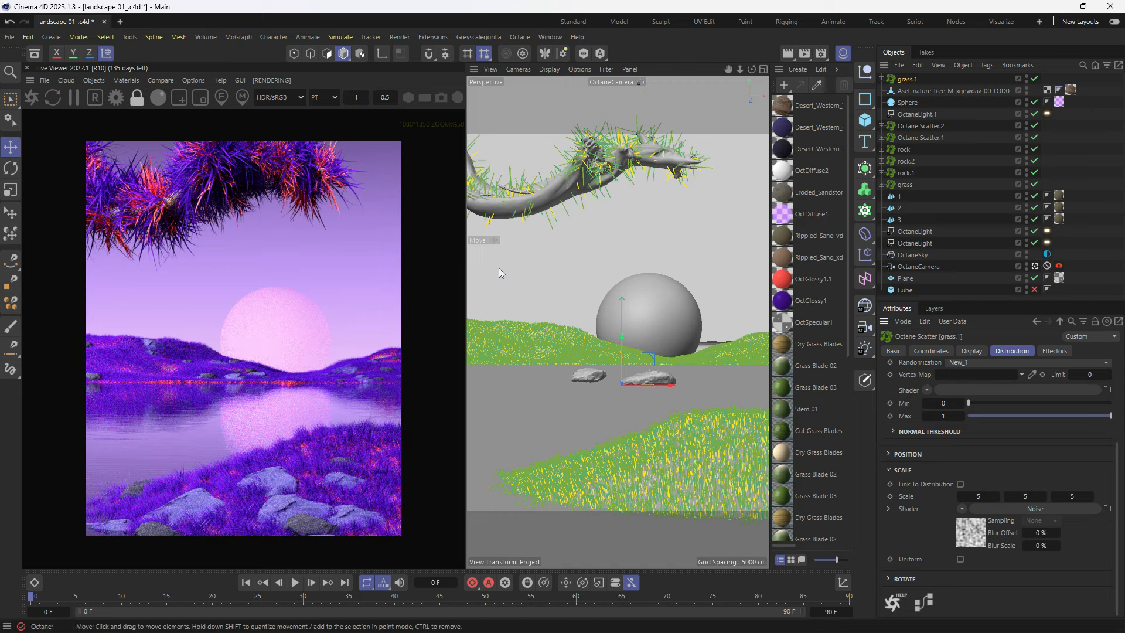
Step: Rotate the log to turn its tip away from the picture's edge in the camera view
{"action": "left_click", "coordinate": [501, 211]}
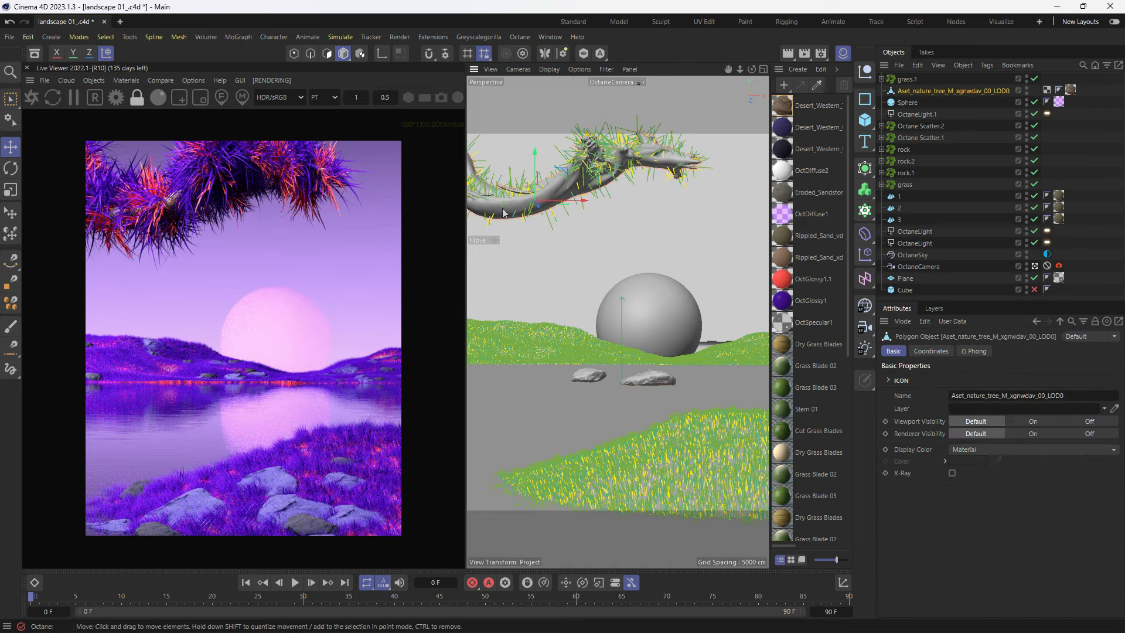
{"action": "key", "text": "r"}
{"action": "left_click_drag", "start_coordinate": [522, 204], "coordinate": [581, 210]}
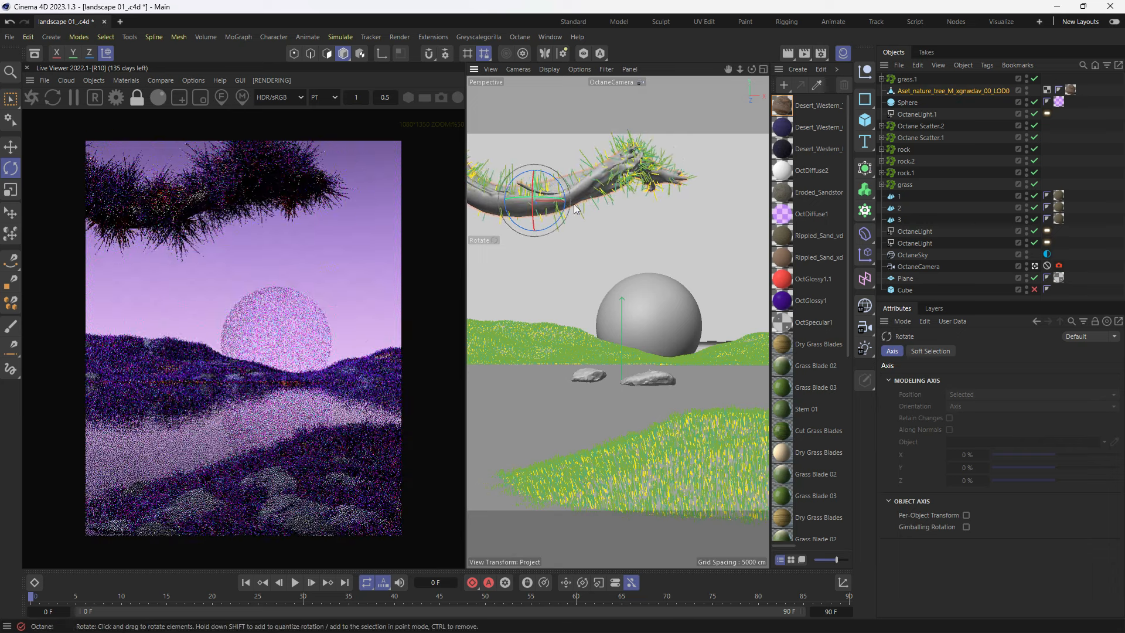
{"action": "middle_click", "coordinate": [561, 249]}
{"action": "middle_click", "coordinate": [561, 249]}
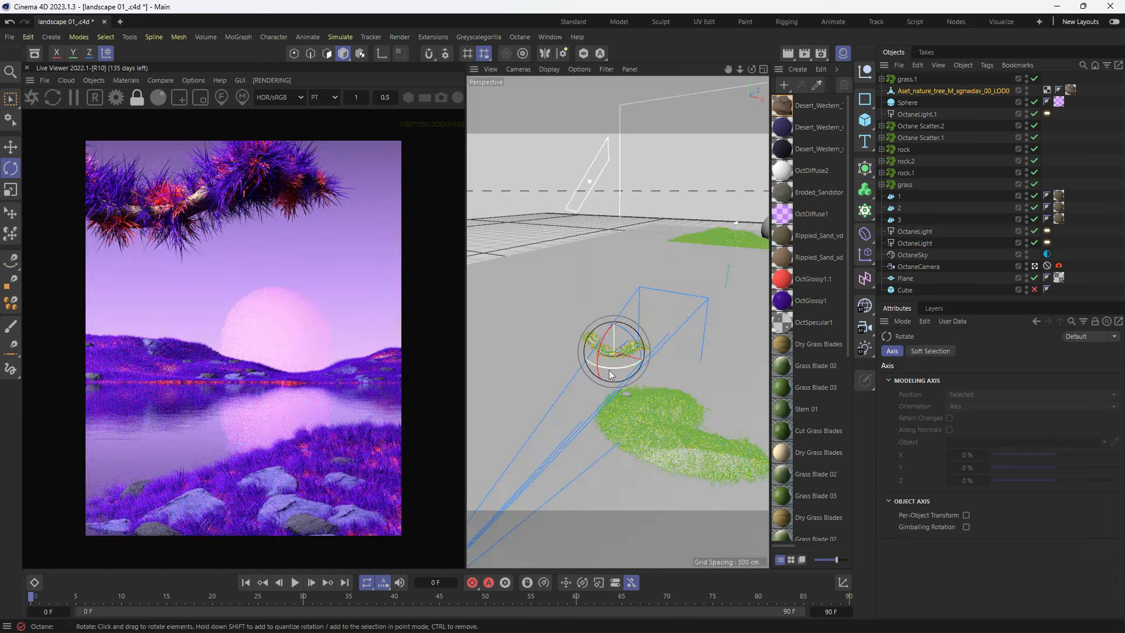
{"action": "key", "text": "ctrl+z"}
Step: Move the log slightly closer to the camera, lower it and shift it right to hang over the scene's upper edge
{"action": "key", "text": "e"}
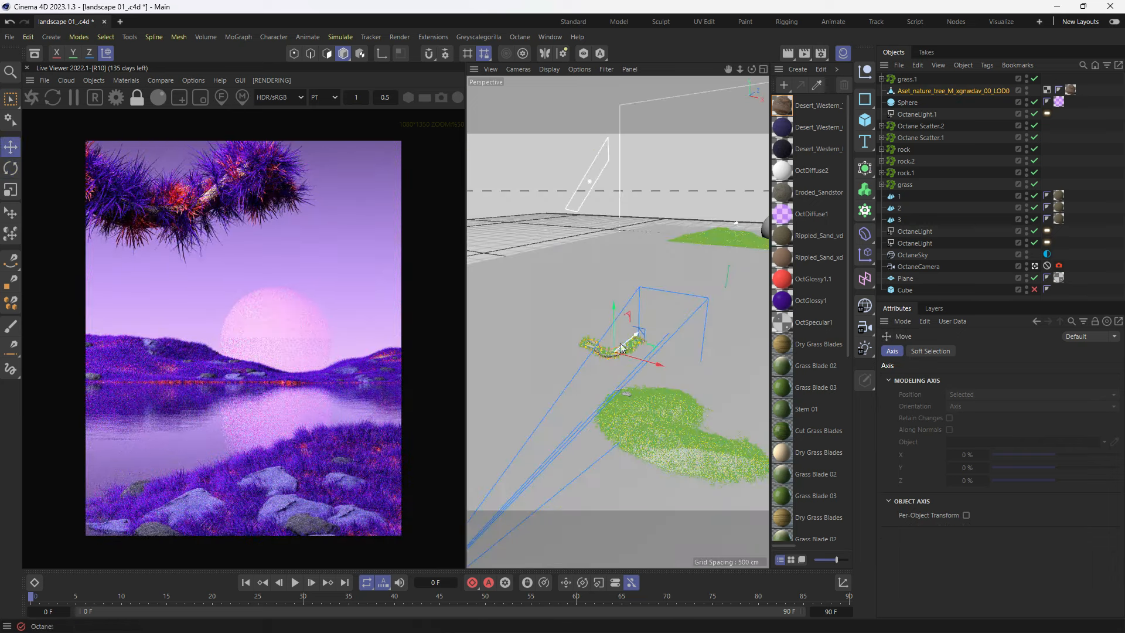
{"action": "left_click_drag", "start_coordinate": [621, 347], "coordinate": [610, 366]}
{"action": "key", "text": "F1"}
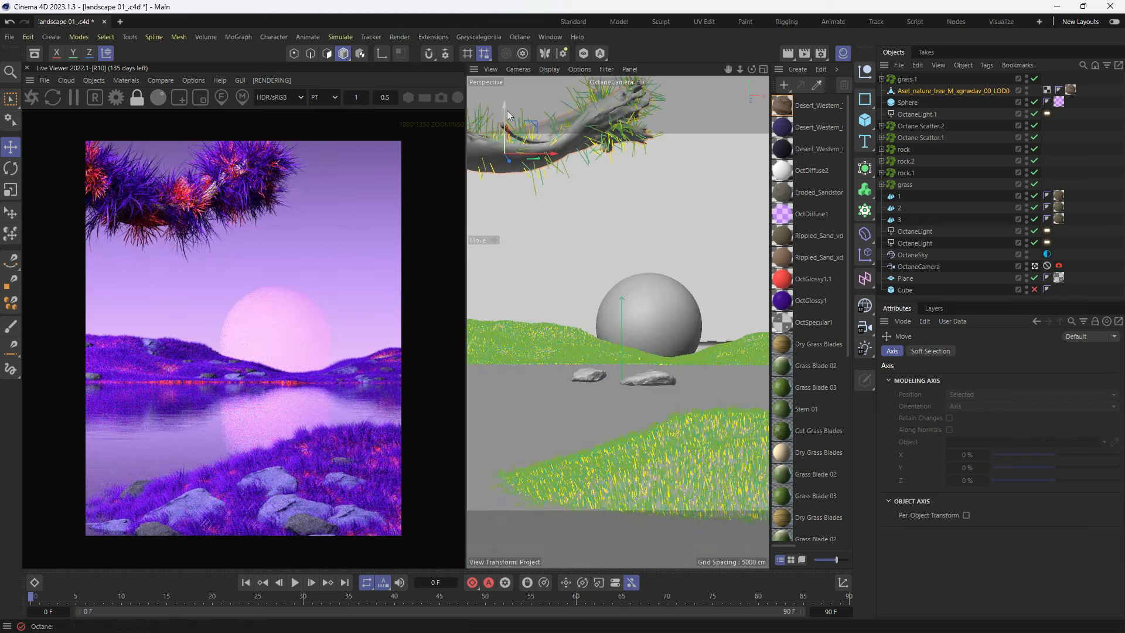
{"action": "left_click_drag", "start_coordinate": [507, 114], "coordinate": [507, 150]}
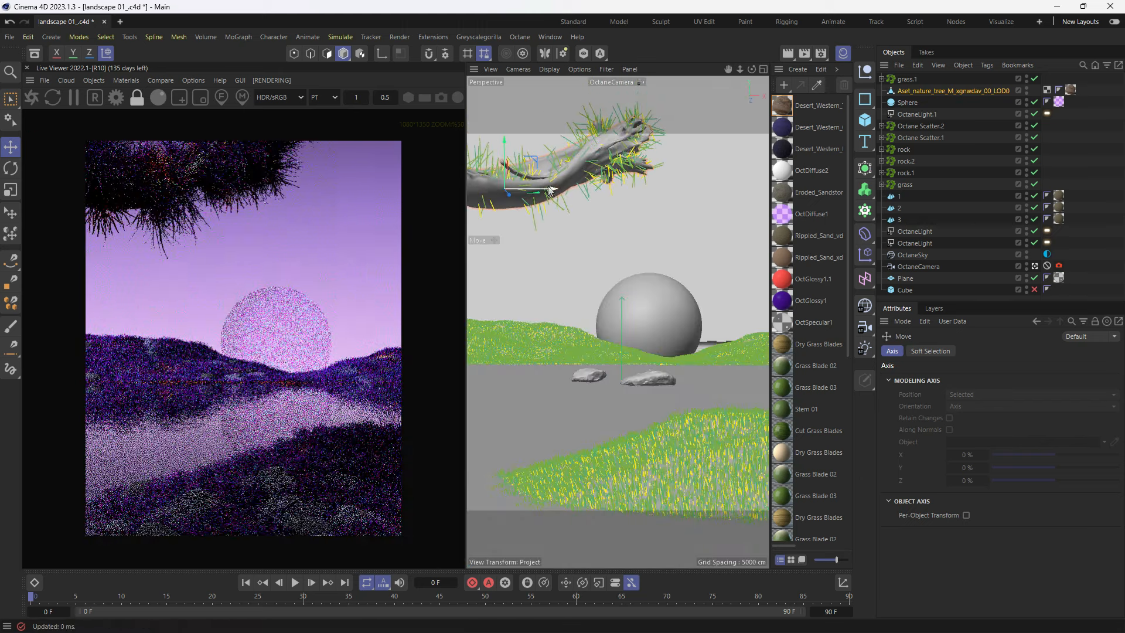
{"action": "left_click_drag", "start_coordinate": [548, 187], "coordinate": [597, 187]}
{"action": "left_click_drag", "start_coordinate": [550, 142], "coordinate": [550, 168]}
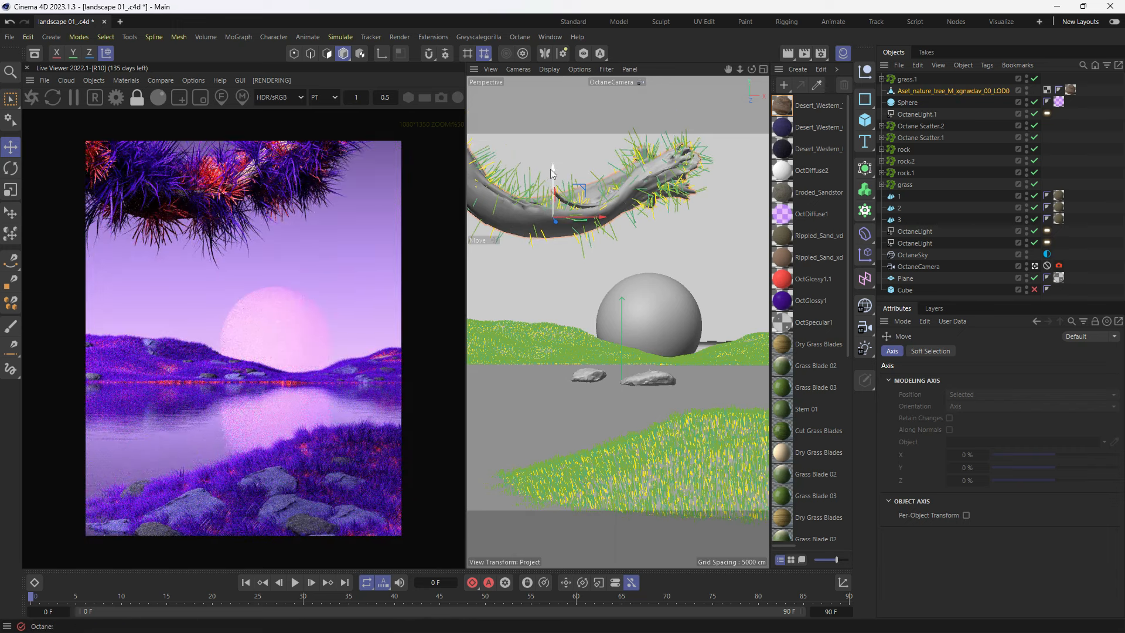
{"action": "scroll", "coordinate": [249, 233], "scroll_direction": "down", "scroll_amount": 1}
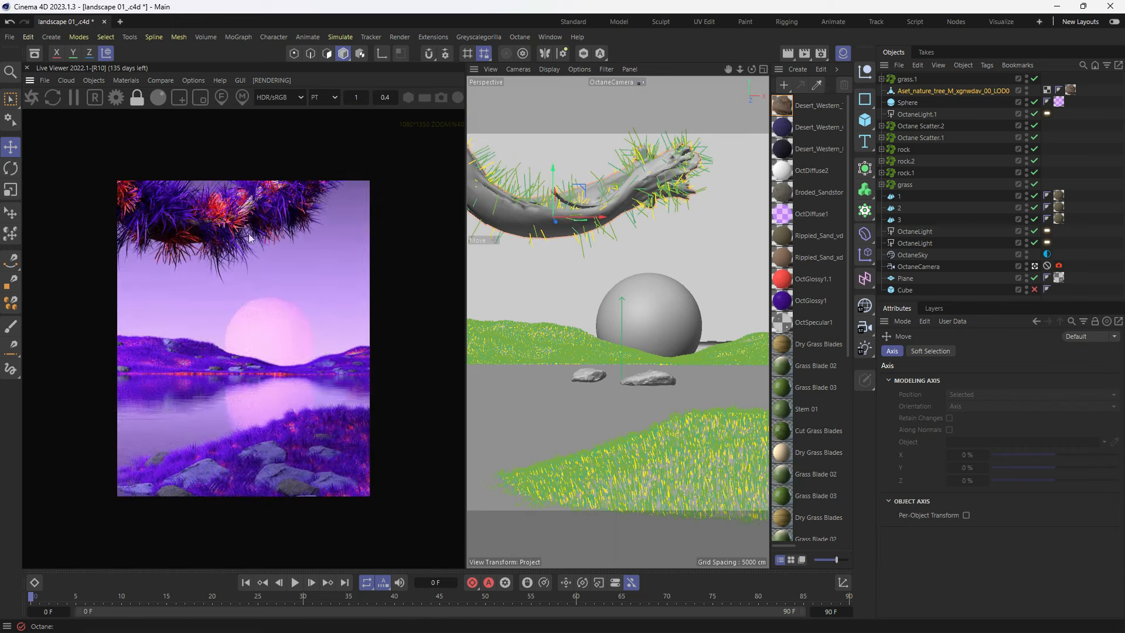
{"action": "scroll", "coordinate": [250, 234], "scroll_direction": "up", "scroll_amount": 2}
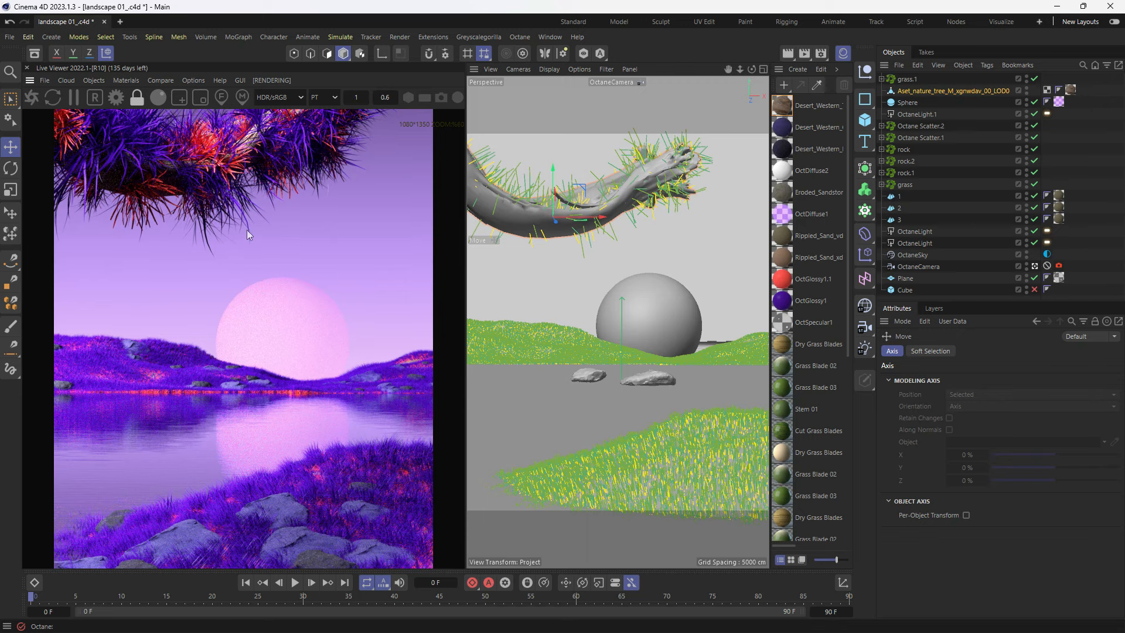
{"action": "scroll", "coordinate": [247, 230], "scroll_direction": "down", "scroll_amount": 1}
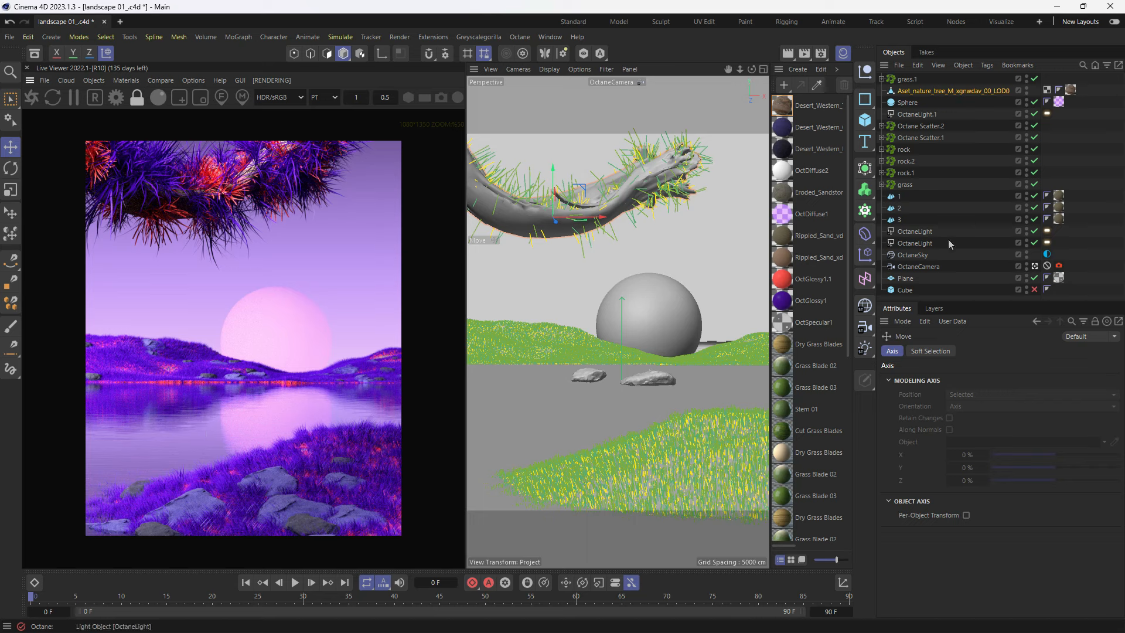
Step: Switch to Quixel Bridge and search the full asset library for "Rock"
{"action": "key", "text": "super"}
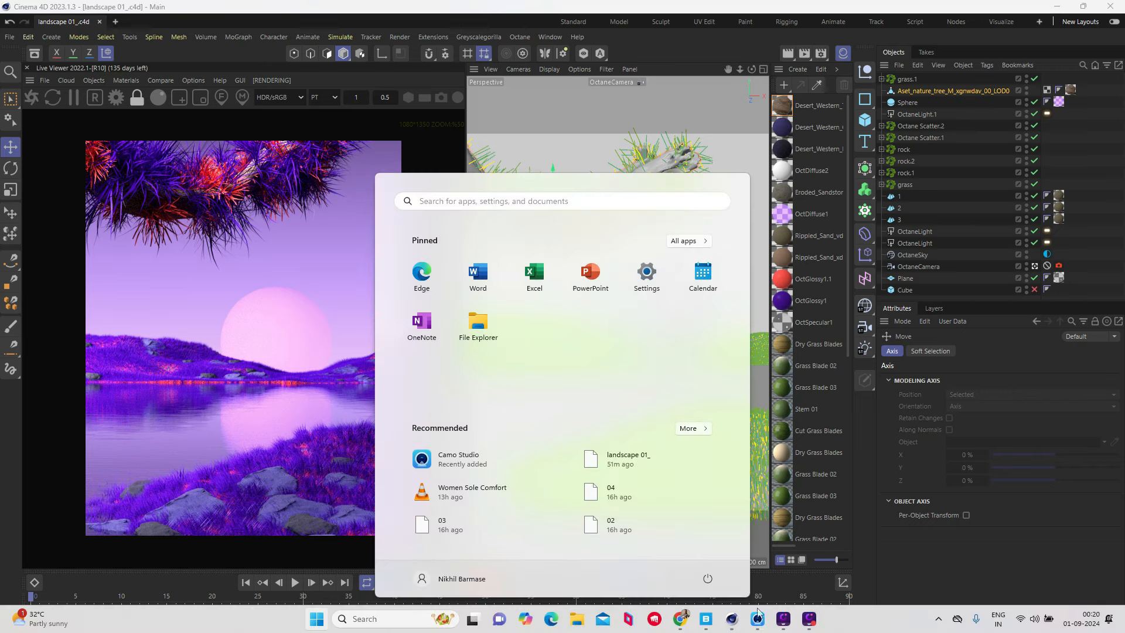
{"action": "left_click", "coordinate": [732, 619]}
{"action": "scroll", "coordinate": [528, 402], "scroll_direction": "down", "scroll_amount": 5}
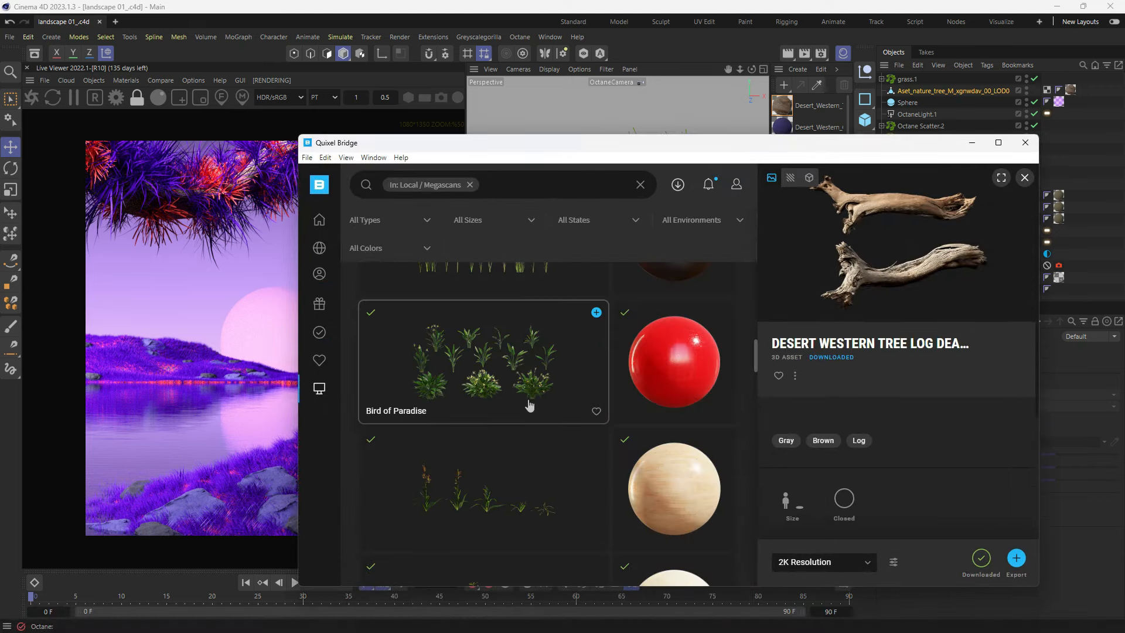
{"action": "scroll", "coordinate": [545, 401], "scroll_direction": "up", "scroll_amount": 2}
{"action": "left_click", "coordinate": [319, 220]}
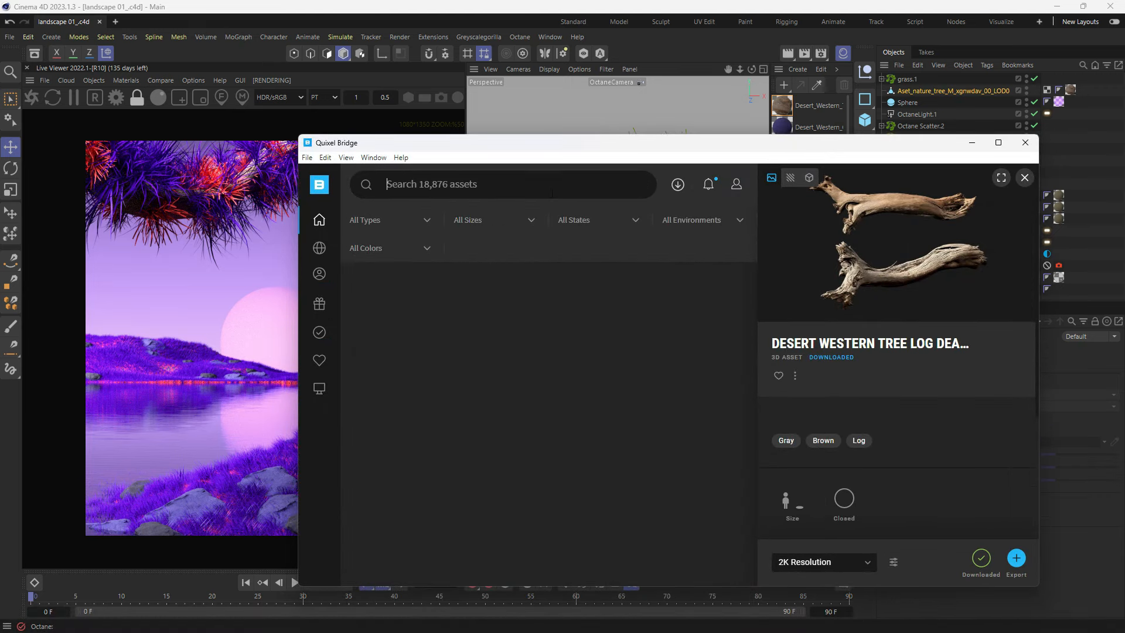
{"action": "left_click", "coordinate": [547, 187]}
{"action": "type", "text": "rock"}
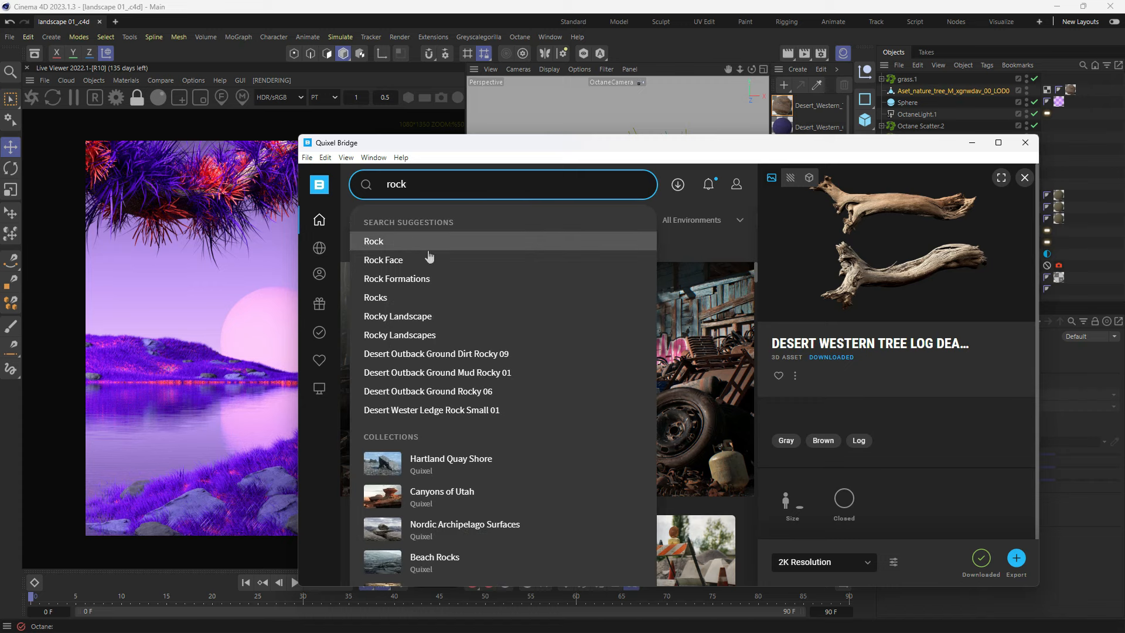
{"action": "left_click", "coordinate": [426, 245]}
Step: Find the Desert Western Ledge Sand Medium 03 asset among the rock results and download it
{"action": "scroll", "coordinate": [515, 375], "scroll_direction": "down", "scroll_amount": 2}
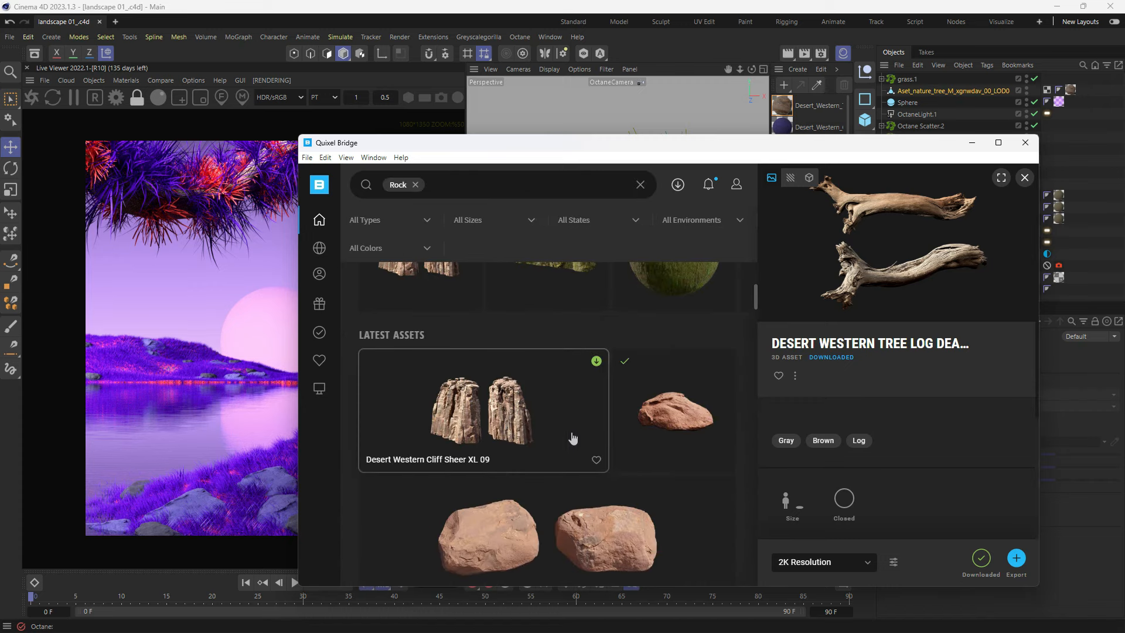
{"action": "scroll", "coordinate": [497, 440], "scroll_direction": "down", "scroll_amount": 5}
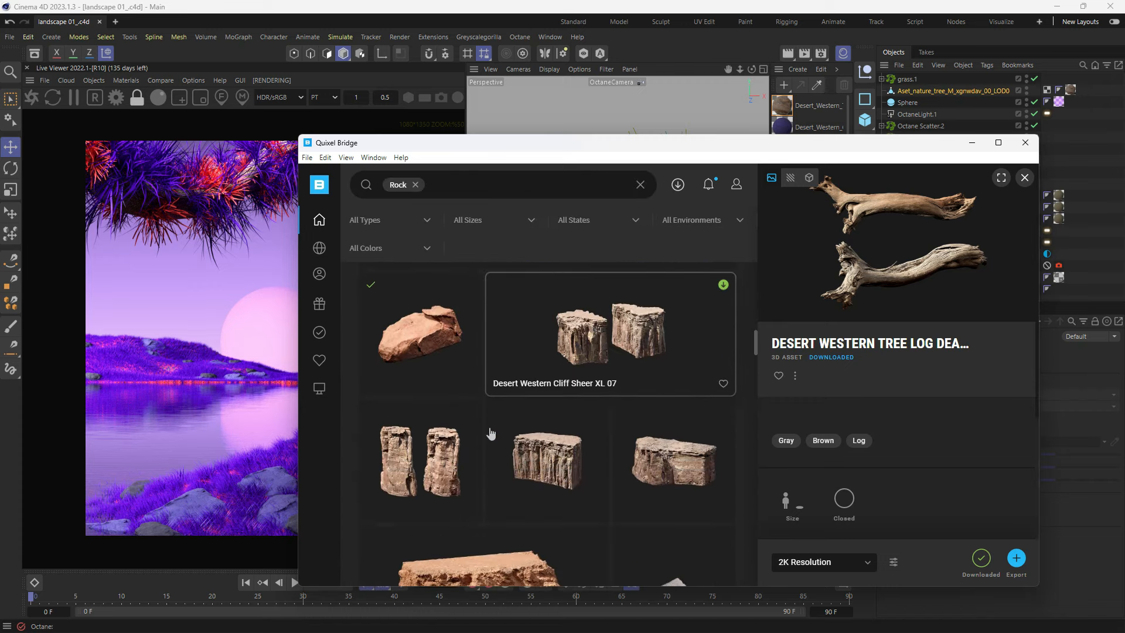
{"action": "scroll", "coordinate": [489, 433], "scroll_direction": "down", "scroll_amount": 1}
{"action": "scroll", "coordinate": [485, 433], "scroll_direction": "down", "scroll_amount": 3}
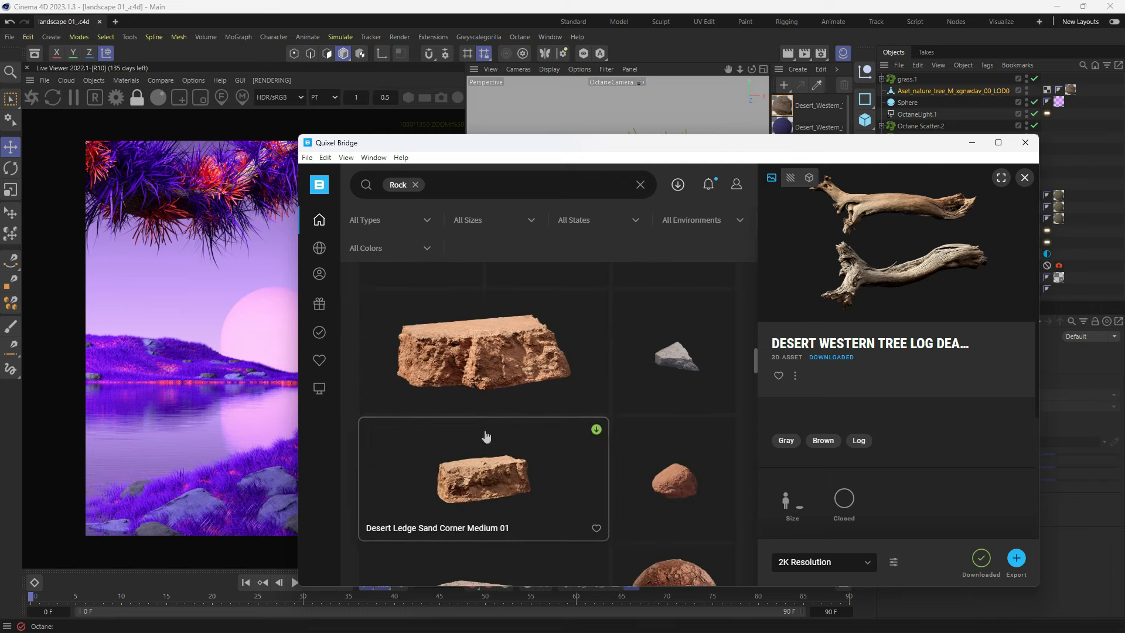
{"action": "left_click", "coordinate": [499, 359]}
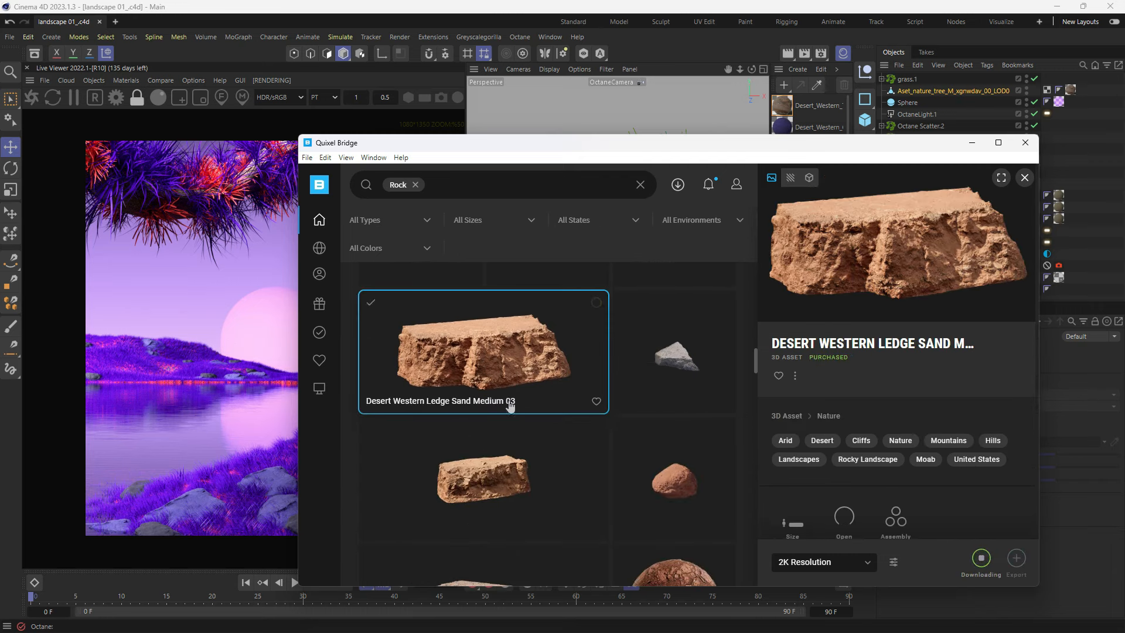
{"action": "scroll", "coordinate": [491, 396], "scroll_direction": "down", "scroll_amount": 10}
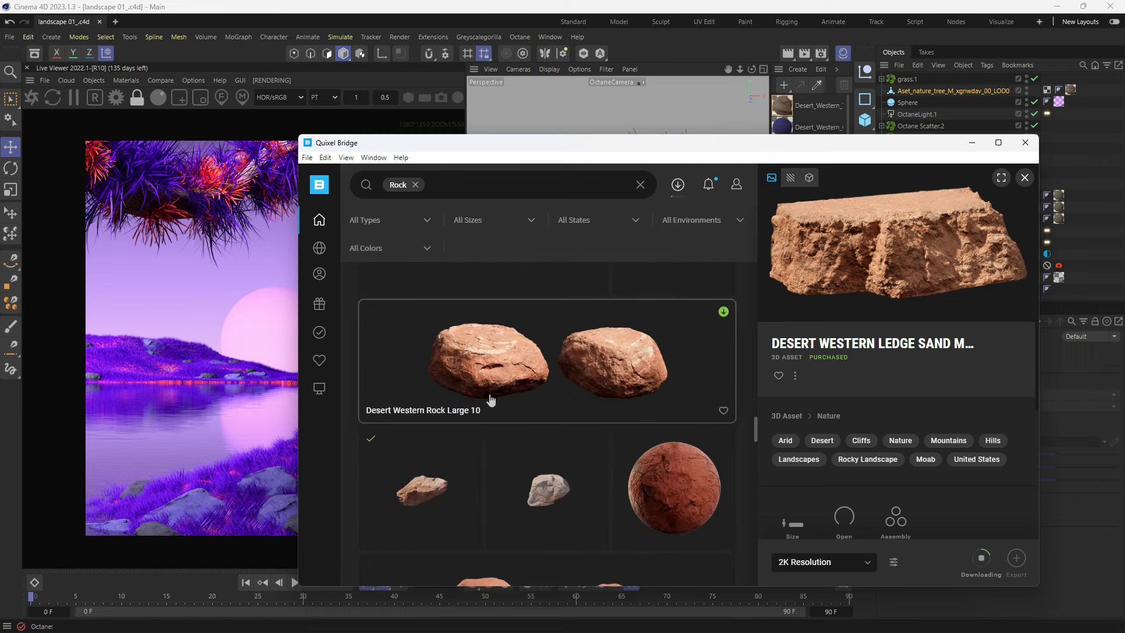
Step: Export the downloaded Desert Western Ledge Sand Medium 03 asset at 2K resolution to Cinema 4D and import it into the landscape scene
{"action": "scroll", "coordinate": [491, 399], "scroll_direction": "down", "scroll_amount": 10}
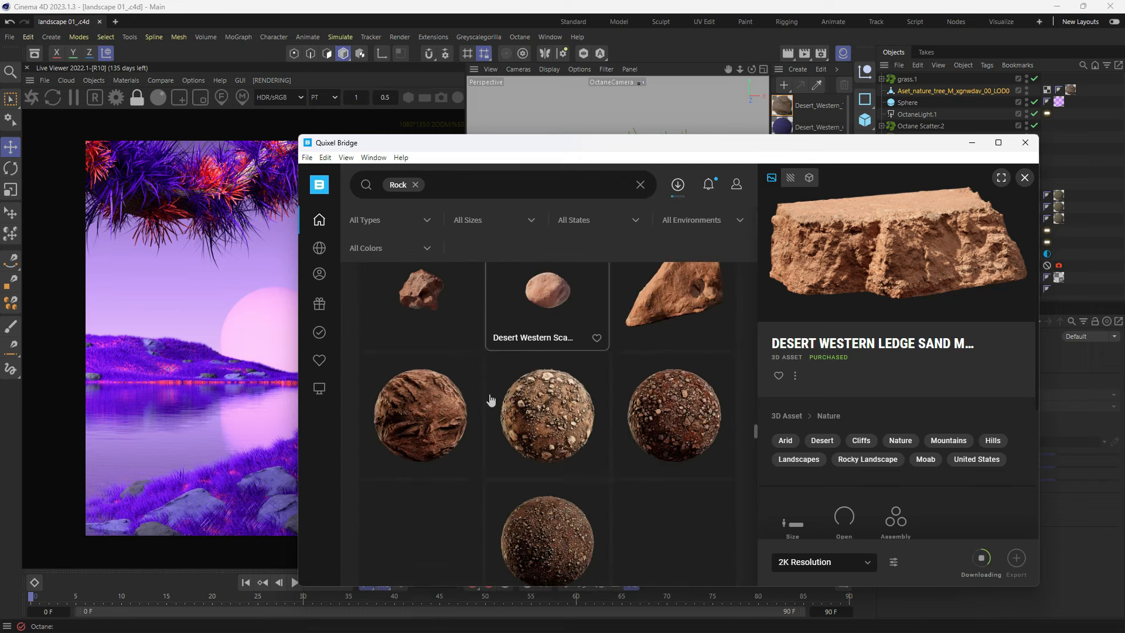
{"action": "scroll", "coordinate": [491, 399], "scroll_direction": "down", "scroll_amount": 3}
{"action": "scroll", "coordinate": [491, 399], "scroll_direction": "down", "scroll_amount": 4}
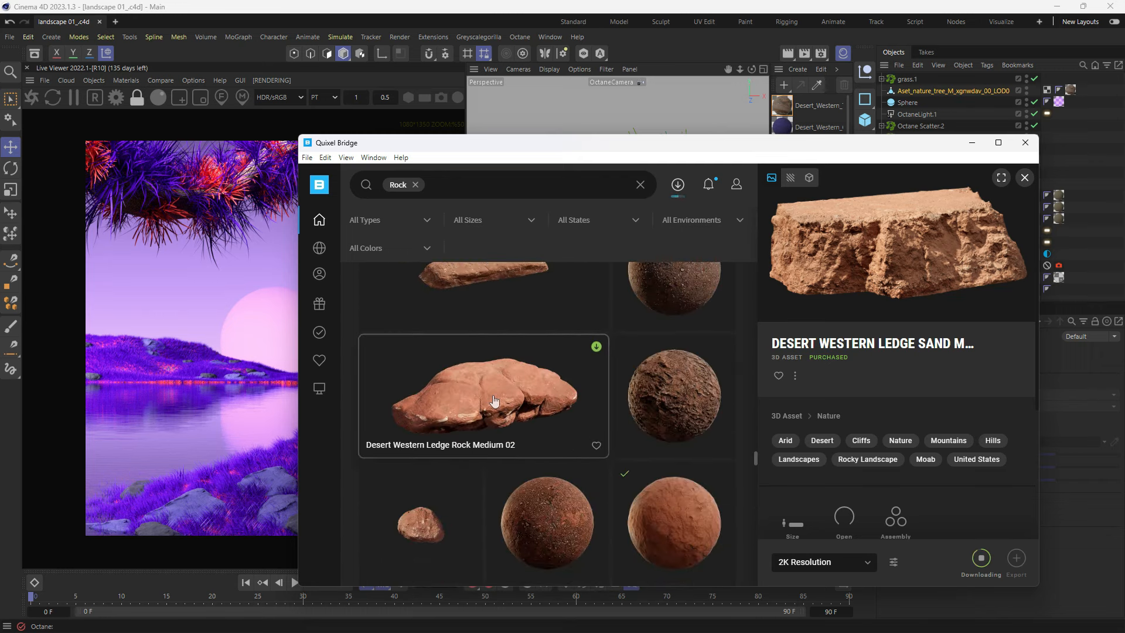
{"action": "scroll", "coordinate": [522, 392], "scroll_direction": "down", "scroll_amount": 5}
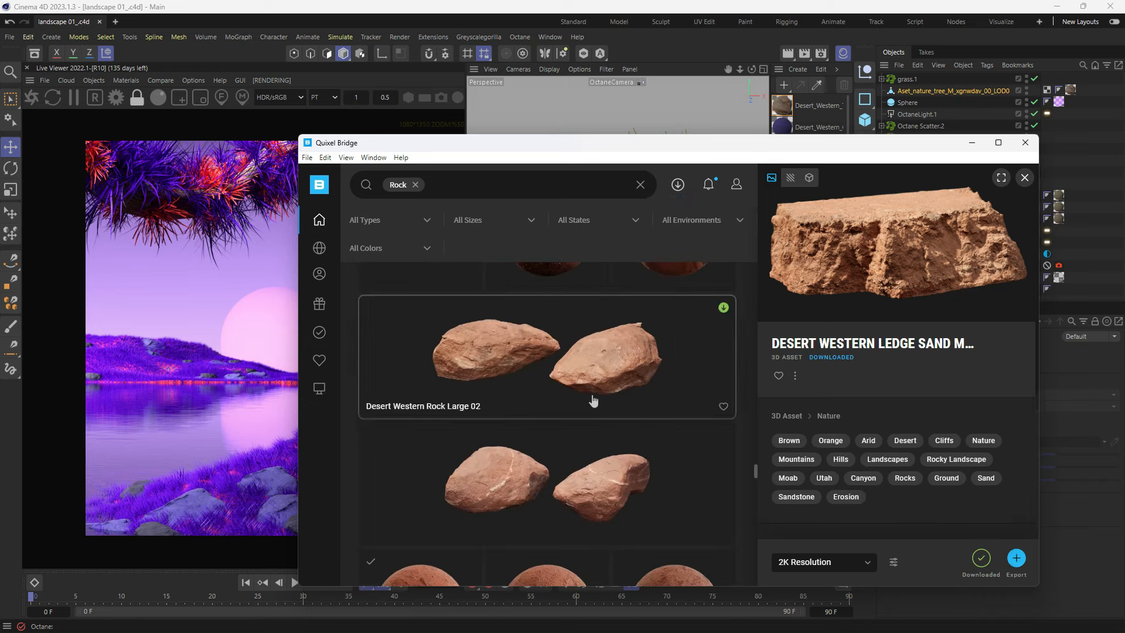
{"action": "left_click", "coordinate": [1016, 558]}
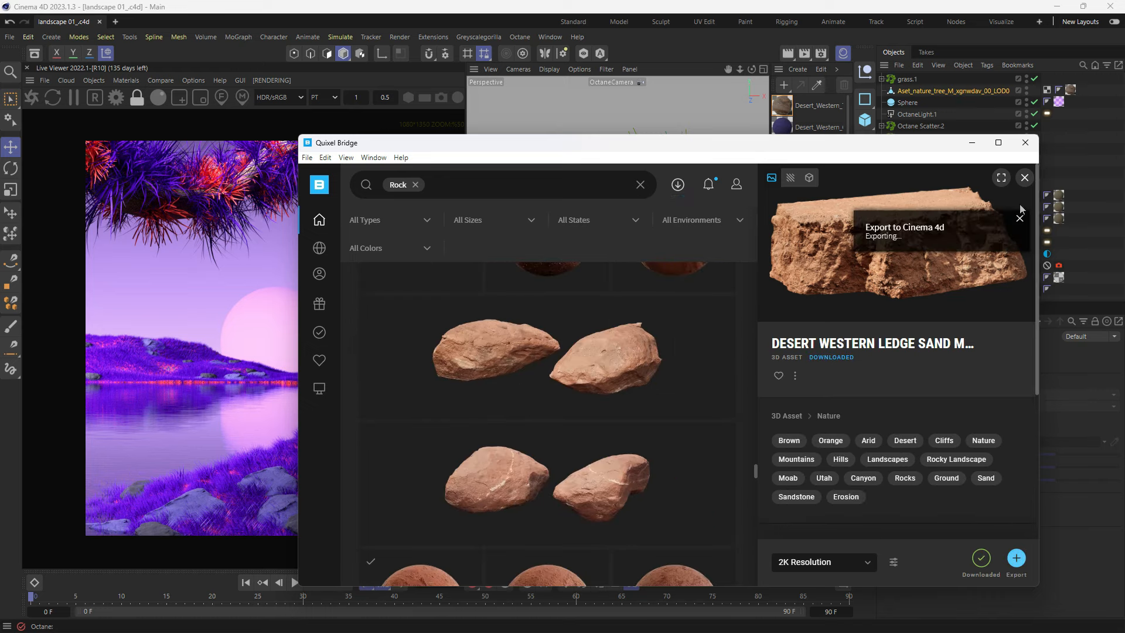
{"action": "left_click", "coordinate": [974, 144]}
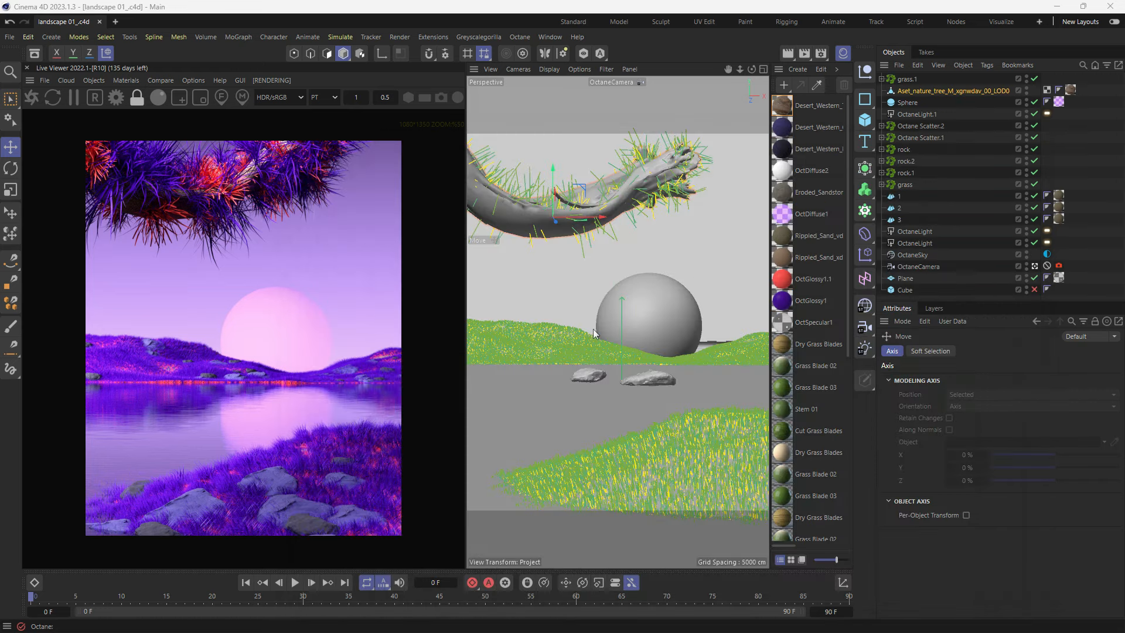
{"action": "left_click", "coordinate": [642, 372]}
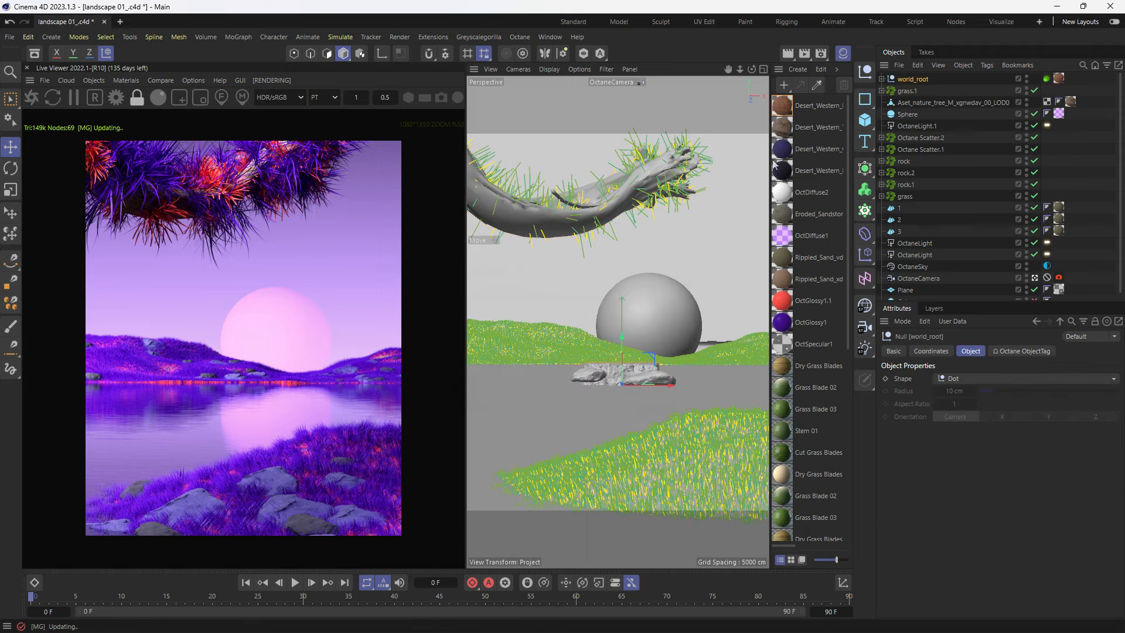
Step: Take the ledge mesh out of the world_root null, transfer the null's material tag onto it and remove the mesh's unknown tag
{"action": "left_click", "coordinate": [841, 55]}
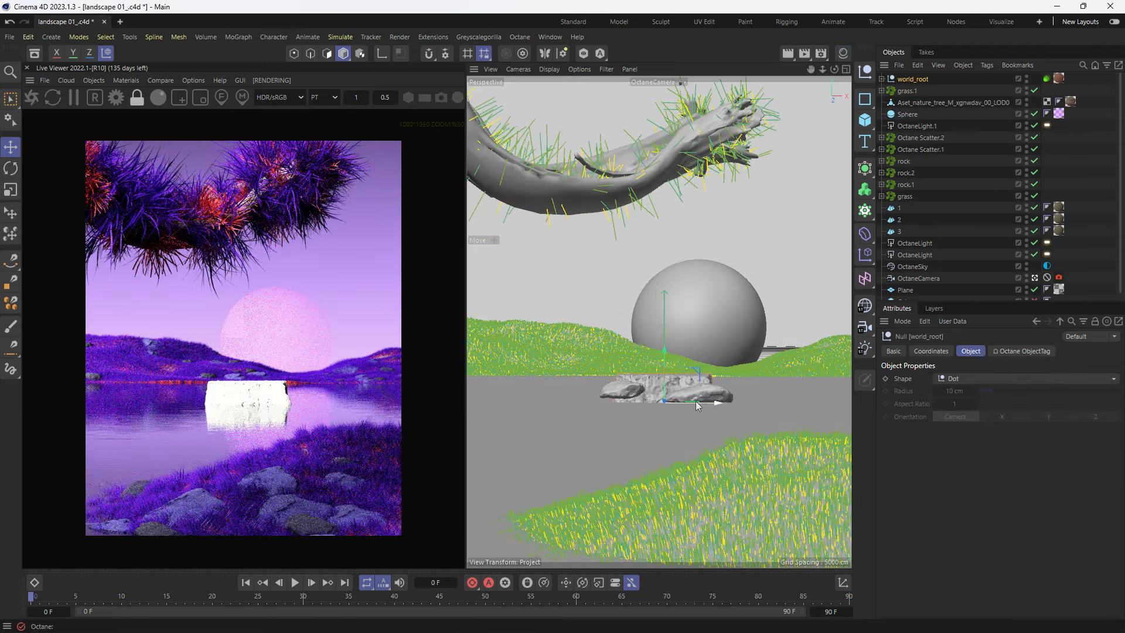
{"action": "left_click", "coordinate": [883, 79]}
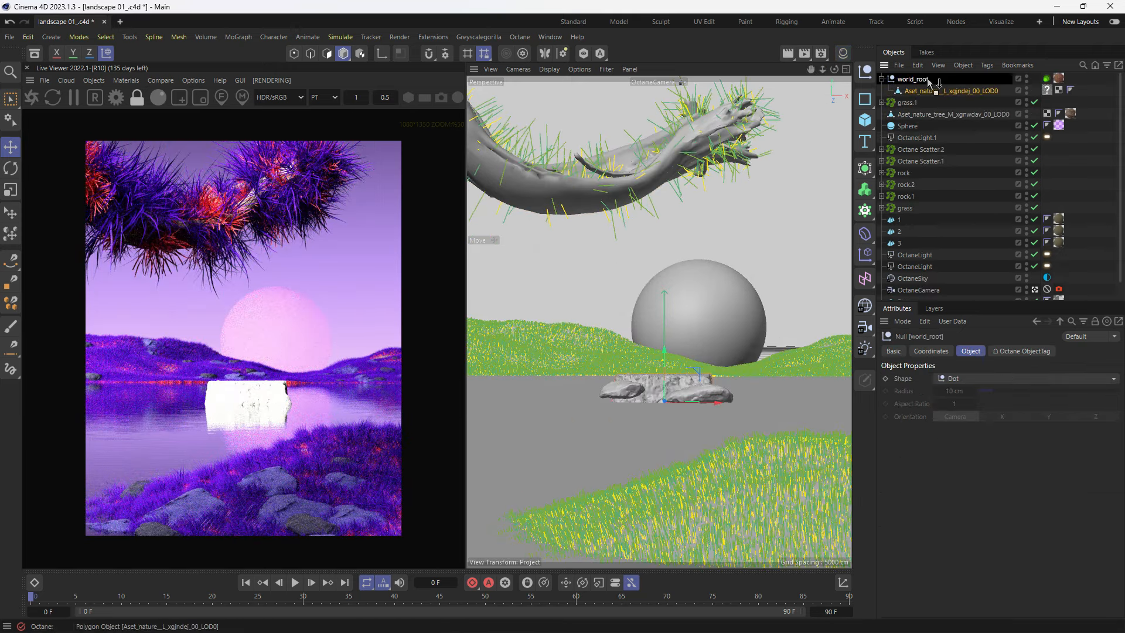
{"action": "left_click_drag", "start_coordinate": [924, 79], "coordinate": [924, 77]}
{"action": "left_click_drag", "start_coordinate": [1078, 83], "coordinate": [1072, 80]}
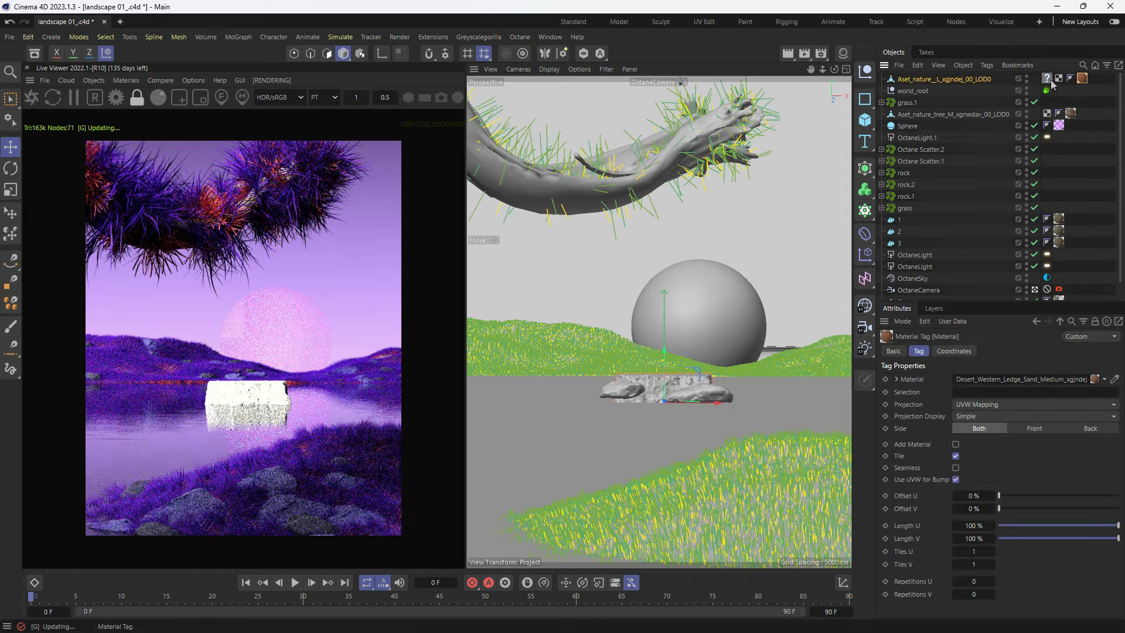
{"action": "left_click", "coordinate": [949, 81]}
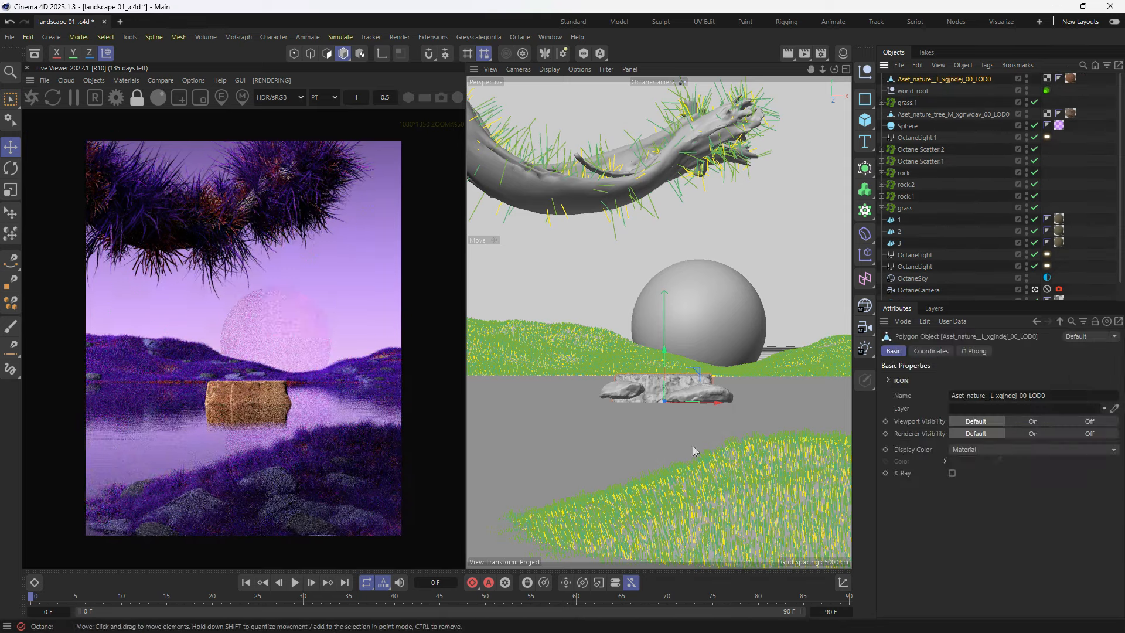
Step: Scale up the ledge mesh to nearly three times its imported width and lower it slightly into the water
{"action": "key", "text": "t"}
{"action": "left_click_drag", "start_coordinate": [666, 447], "coordinate": [803, 410]}
{"action": "key", "text": "e"}
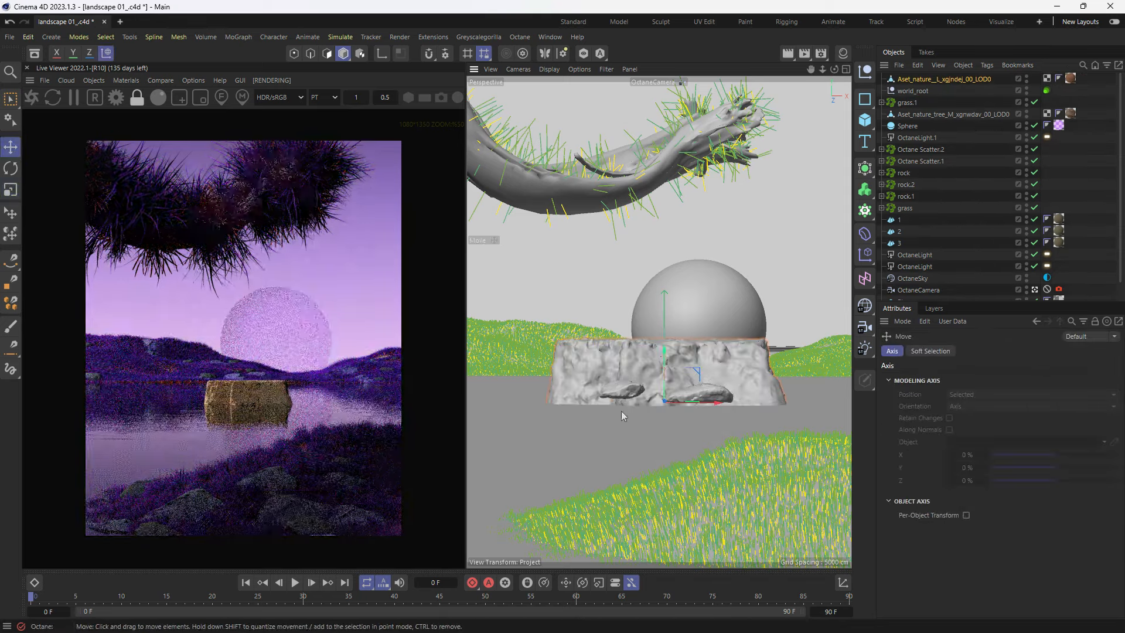
{"action": "left_click_drag", "start_coordinate": [662, 354], "coordinate": [662, 370]}
Step: Tilt the ledge so one end dips into the water, lower it and move it closer to the camera
{"action": "key", "text": "r"}
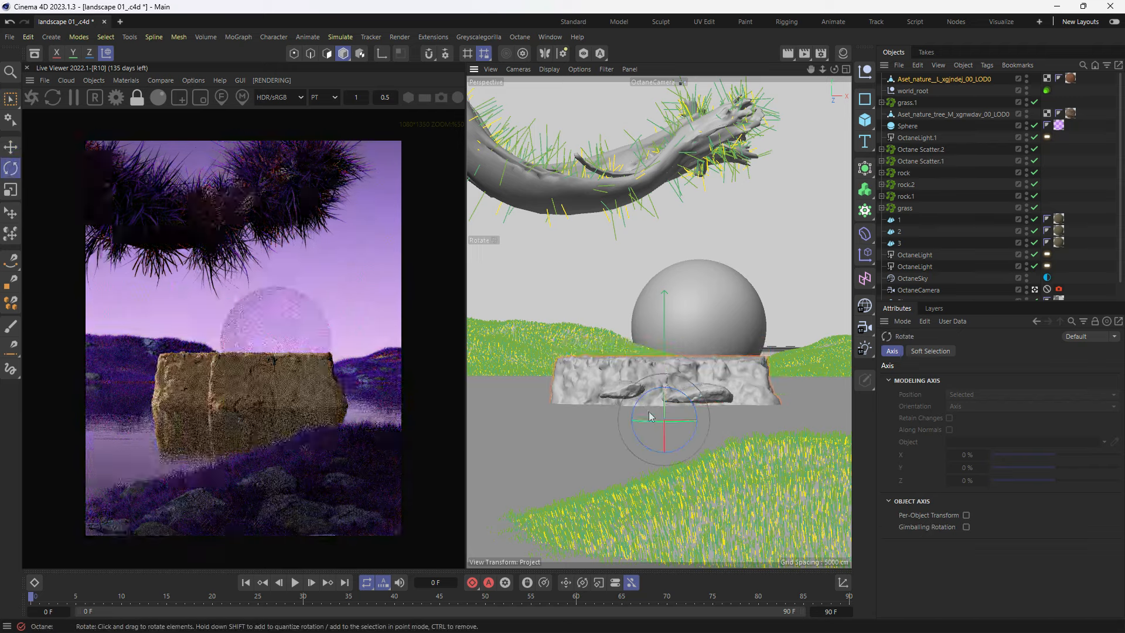
{"action": "left_click_drag", "start_coordinate": [654, 424], "coordinate": [665, 388]}
{"action": "key", "text": "e"}
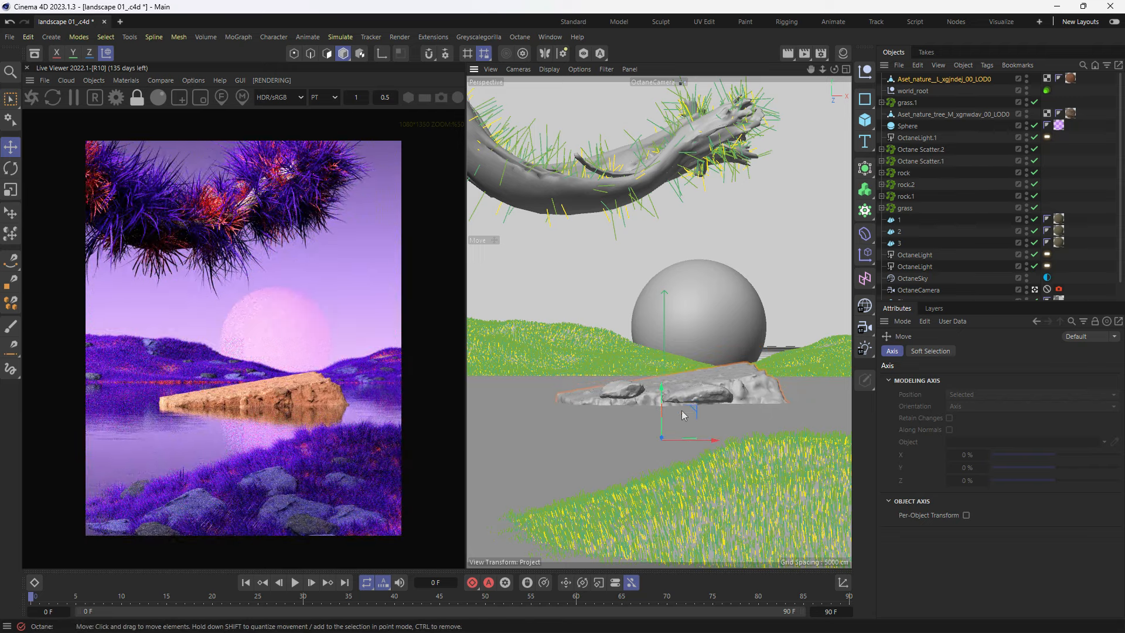
{"action": "middle_click", "coordinate": [656, 442]}
{"action": "middle_click", "coordinate": [656, 442]}
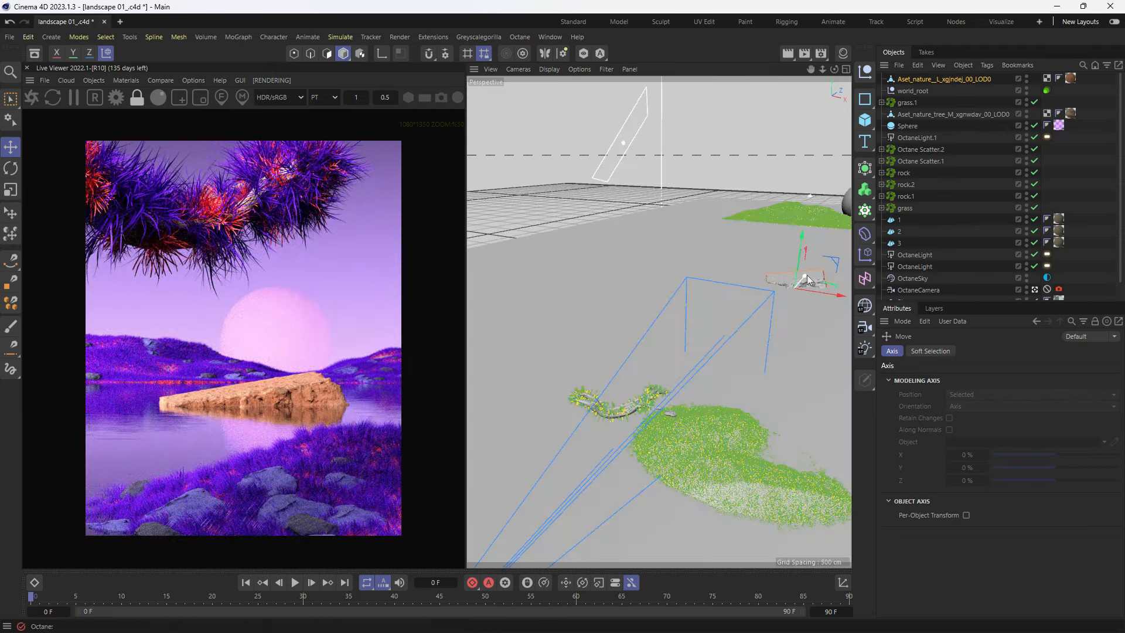
{"action": "left_click_drag", "start_coordinate": [785, 302], "coordinate": [784, 301]}
{"action": "key", "text": "F1"}
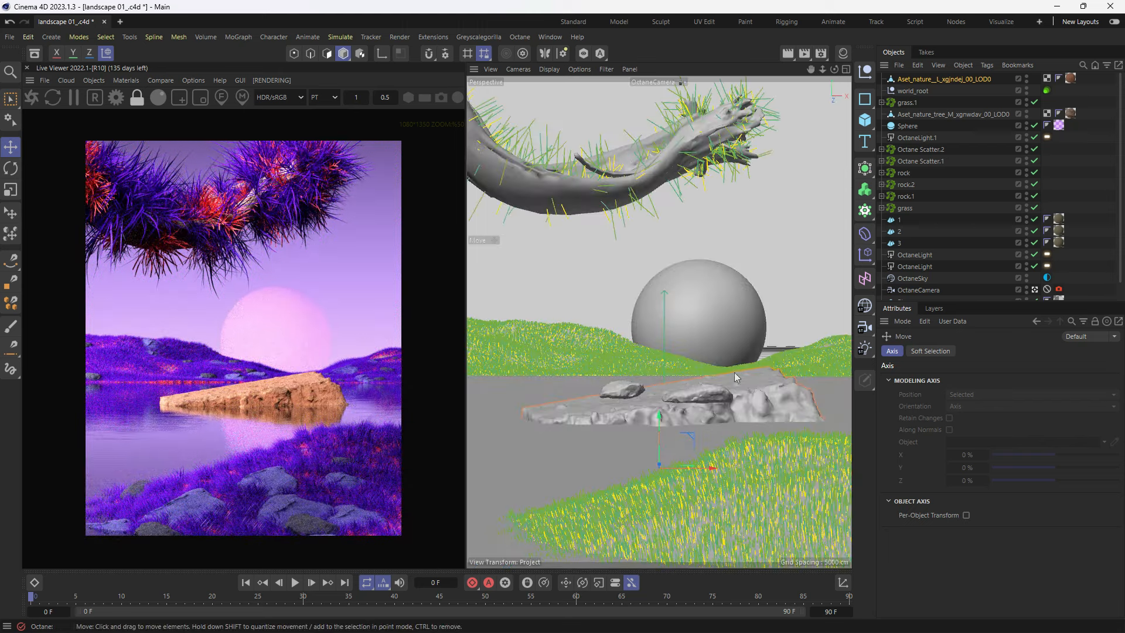
Step: Open the ledge's material in the Octane Node Editor and auto-arrange its overlapping nodes
{"action": "right_click", "coordinate": [302, 384]}
{"action": "left_click", "coordinate": [332, 411]}
{"action": "left_click_drag", "start_coordinate": [534, 168], "coordinate": [731, 80]}
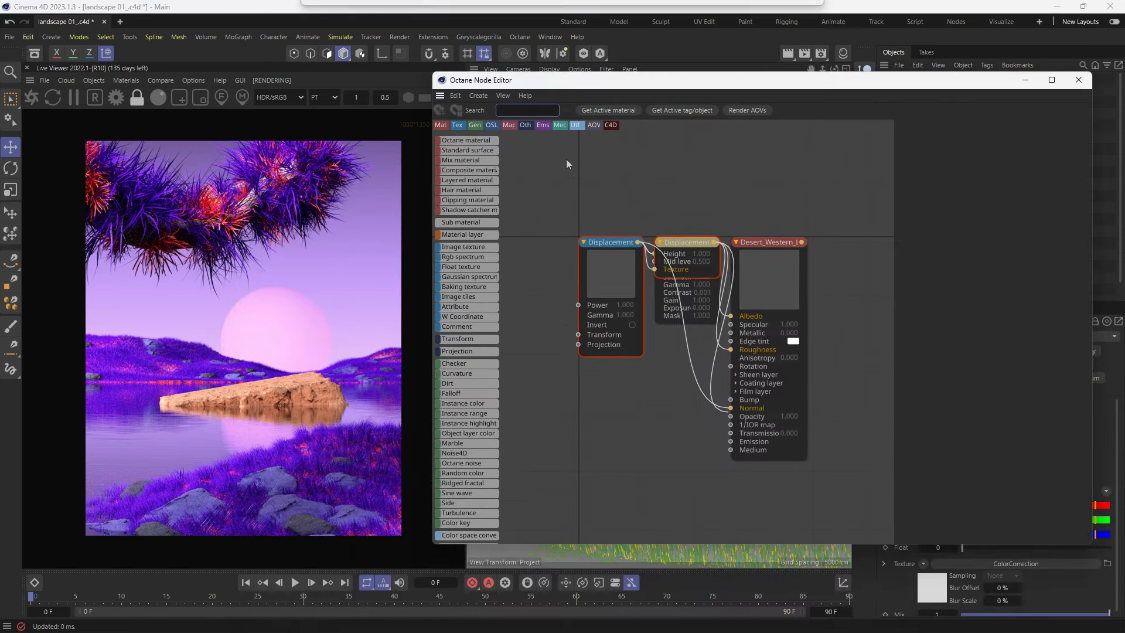
{"action": "left_click", "coordinate": [697, 175]}
{"action": "scroll", "coordinate": [643, 192], "scroll_direction": "down", "scroll_amount": 3}
{"action": "left_click_drag", "start_coordinate": [572, 180], "coordinate": [791, 450]}
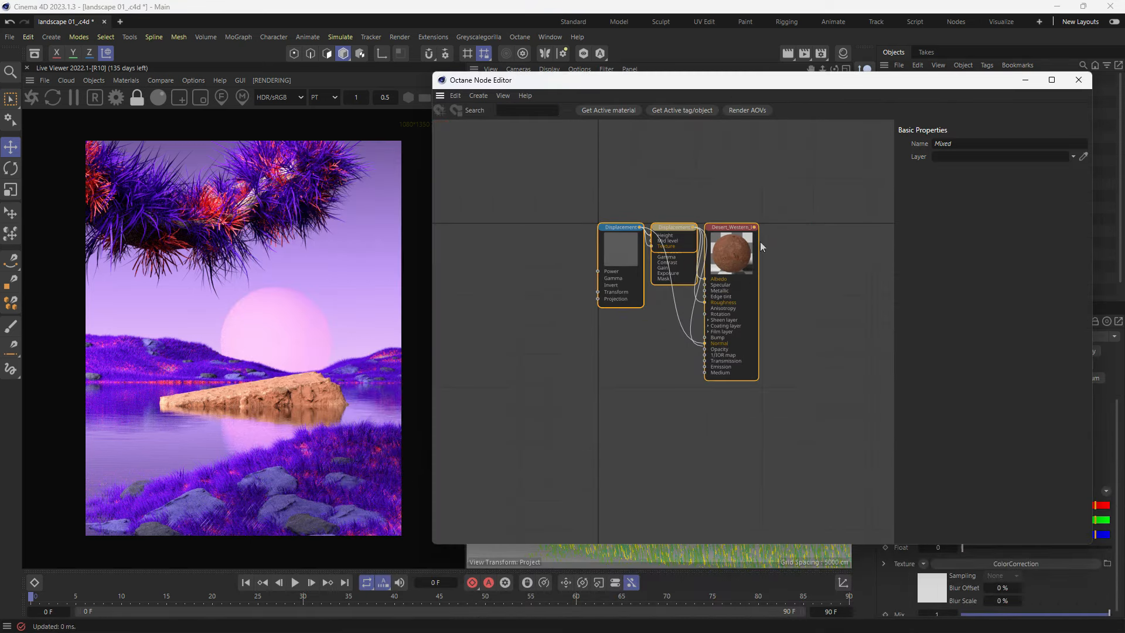
{"action": "right_click", "coordinate": [749, 243]}
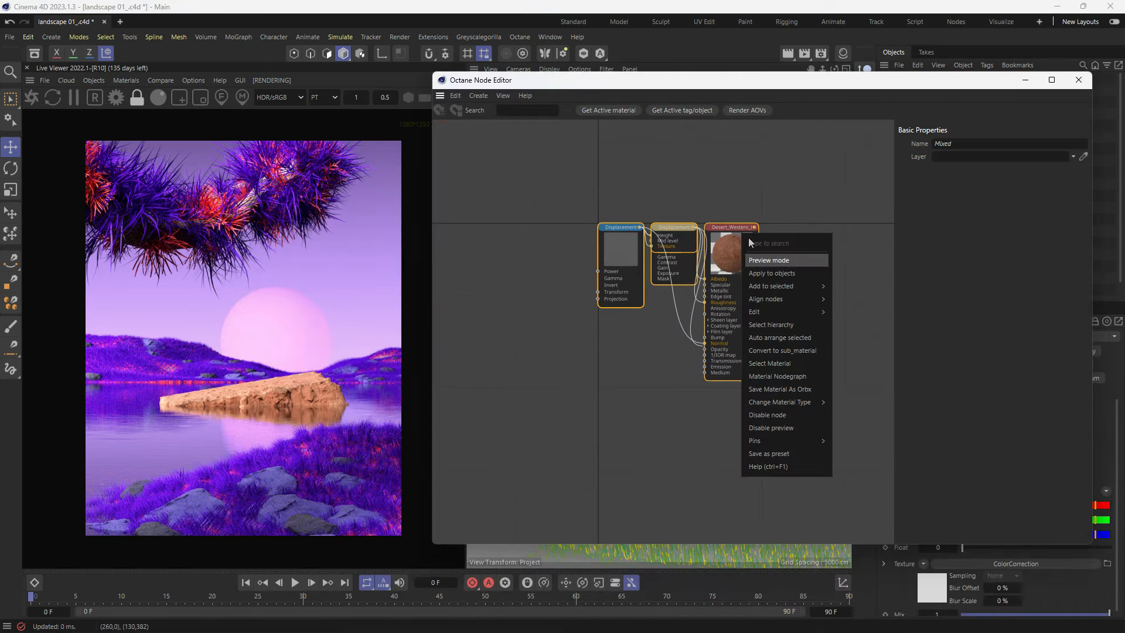
{"action": "left_click", "coordinate": [787, 338]}
{"action": "left_click", "coordinate": [810, 350]}
Step: Spread out the albedo nodes and set their ColorCorrection hue to about -0.69 and gamma to about 3.16, making the rock dark grey
{"action": "left_click_drag", "start_coordinate": [739, 270], "coordinate": [795, 341]}
{"action": "left_click_drag", "start_coordinate": [649, 273], "coordinate": [548, 215]}
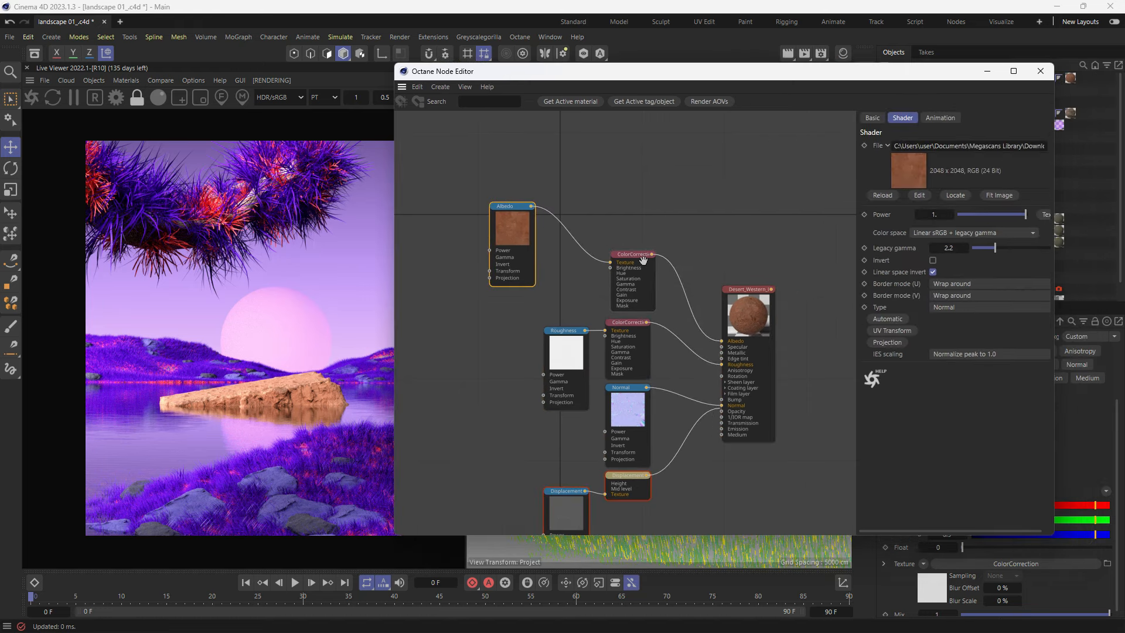
{"action": "left_click_drag", "start_coordinate": [643, 260], "coordinate": [628, 242]}
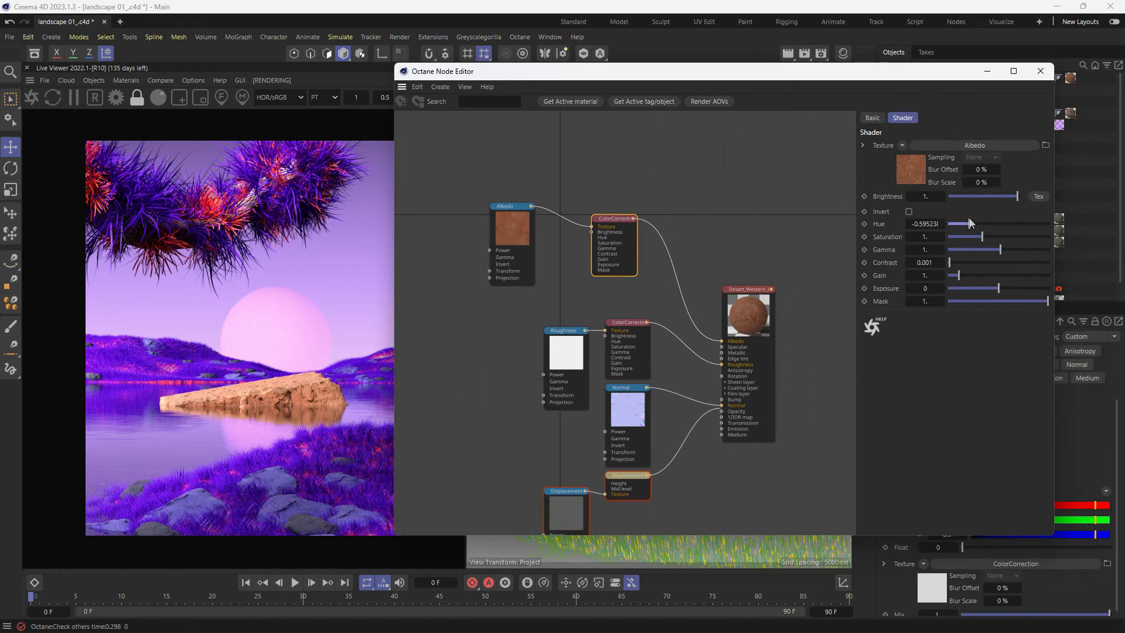
{"action": "left_click_drag", "start_coordinate": [970, 223], "coordinate": [1013, 251]}
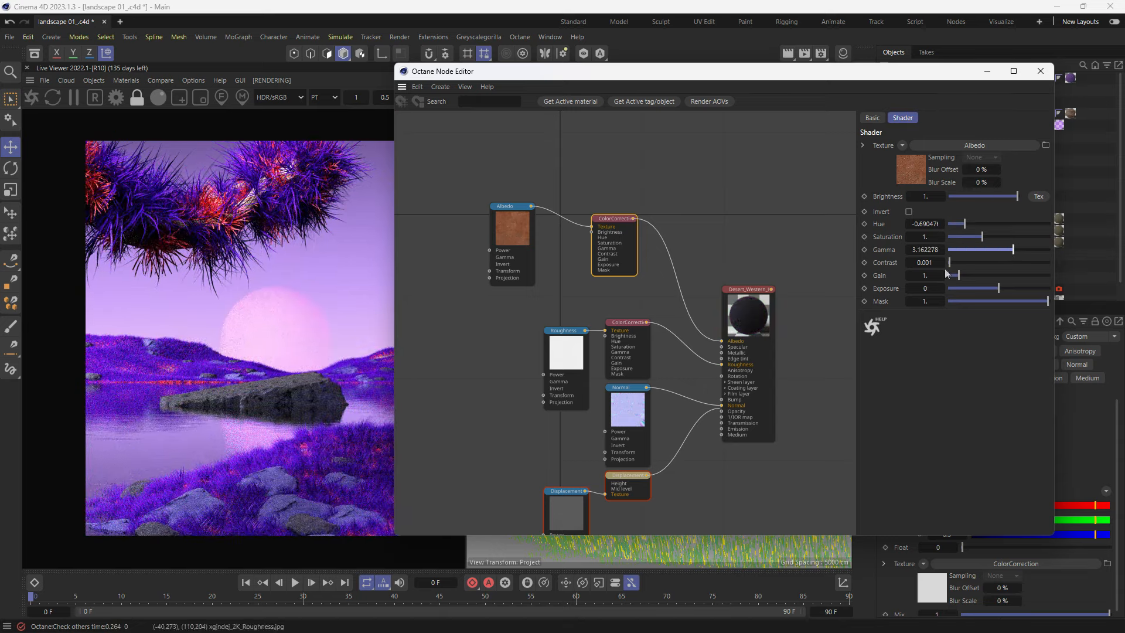
{"action": "scroll", "coordinate": [296, 395], "scroll_direction": "up", "scroll_amount": 3}
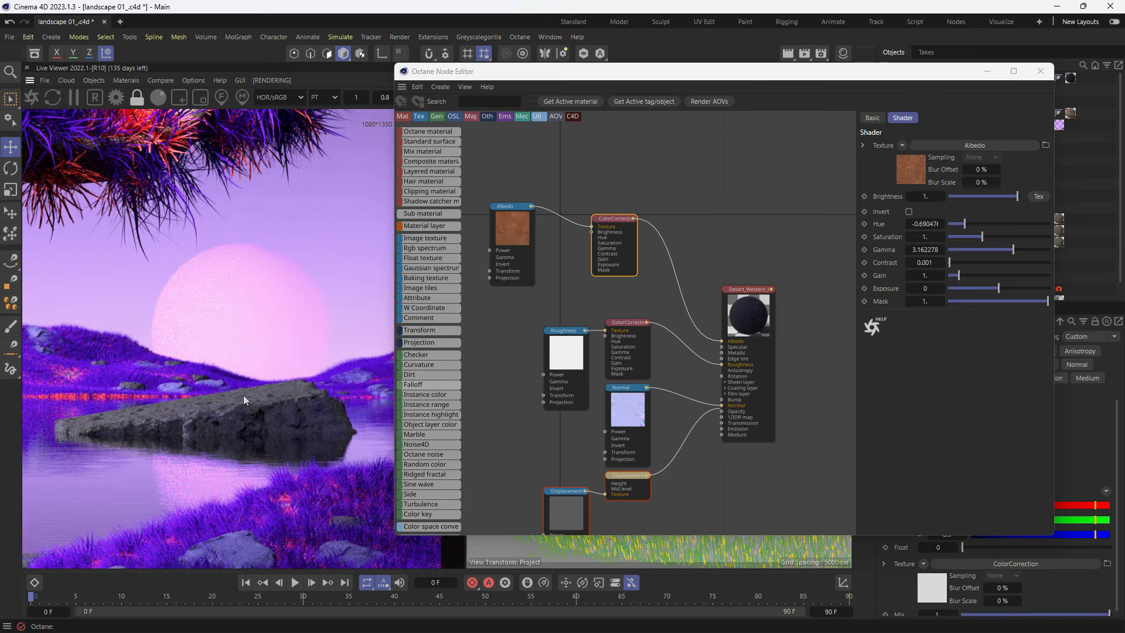
Step: Disconnect the roughness texture from the ledge material and set its roughness float to about 0.61
{"action": "left_click_drag", "start_coordinate": [743, 361], "coordinate": [751, 322]}
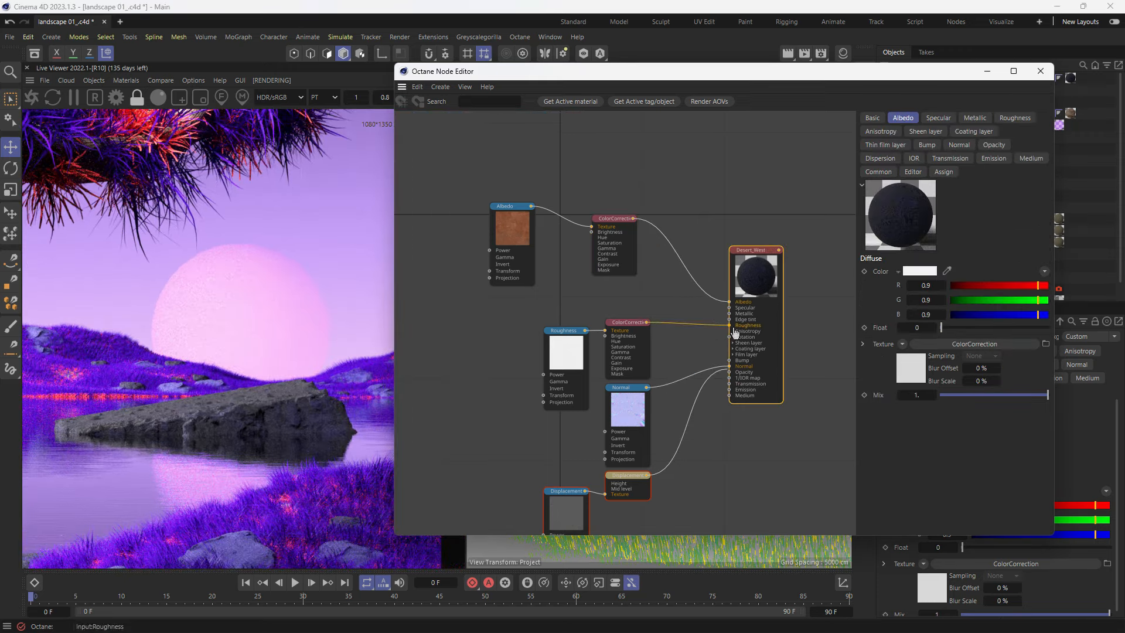
{"action": "left_click_drag", "start_coordinate": [699, 358], "coordinate": [701, 361]}
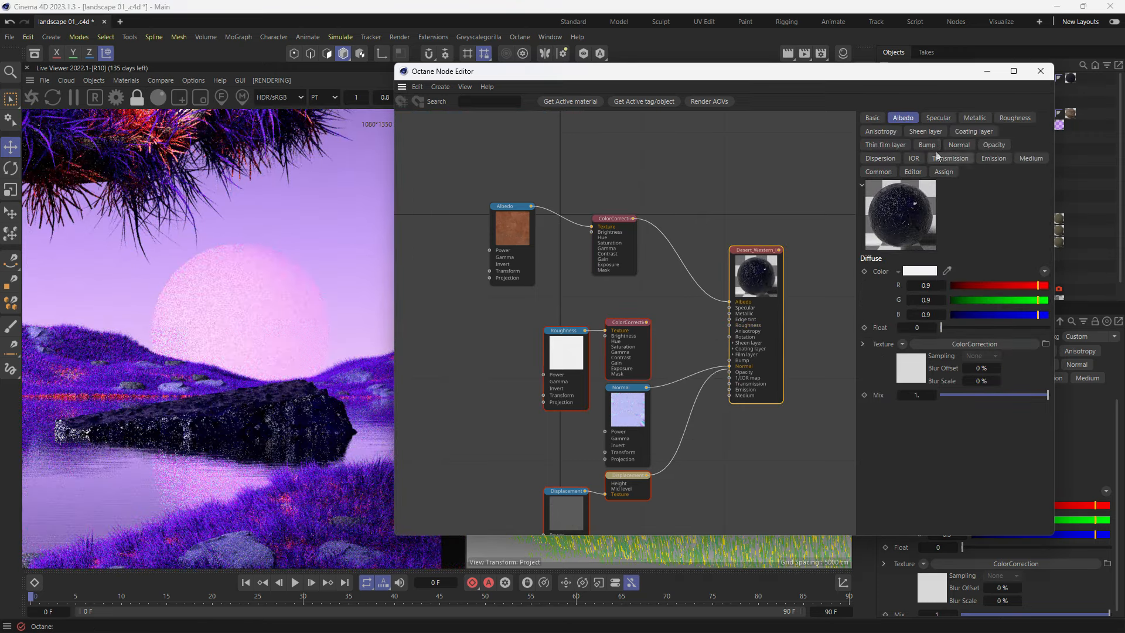
{"action": "left_click", "coordinate": [1005, 119]}
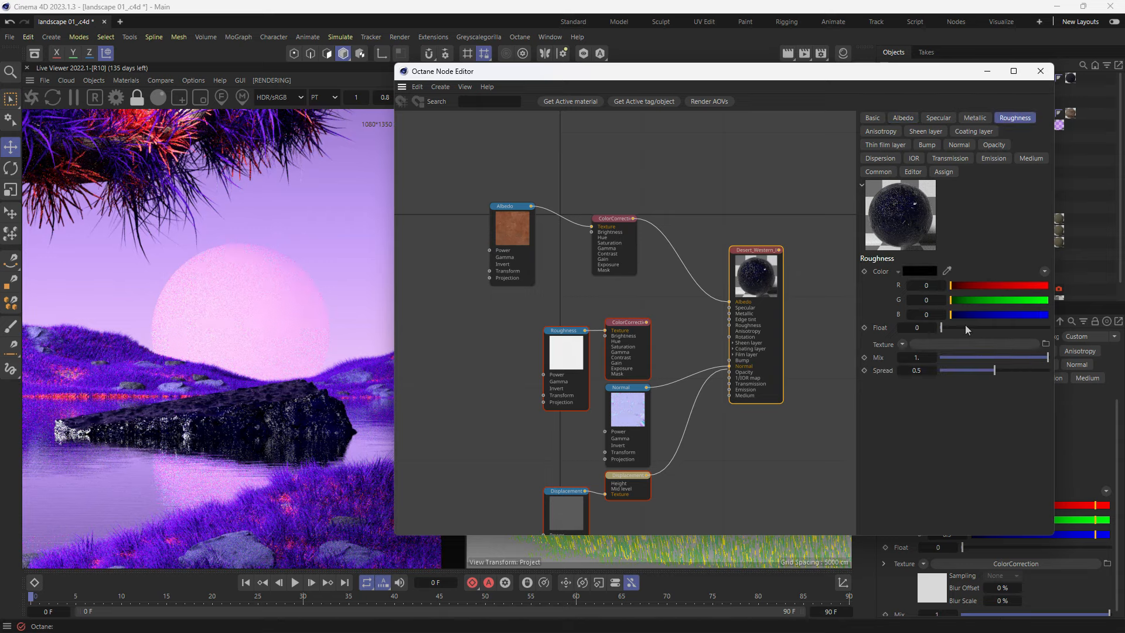
{"action": "left_click", "coordinate": [994, 327]}
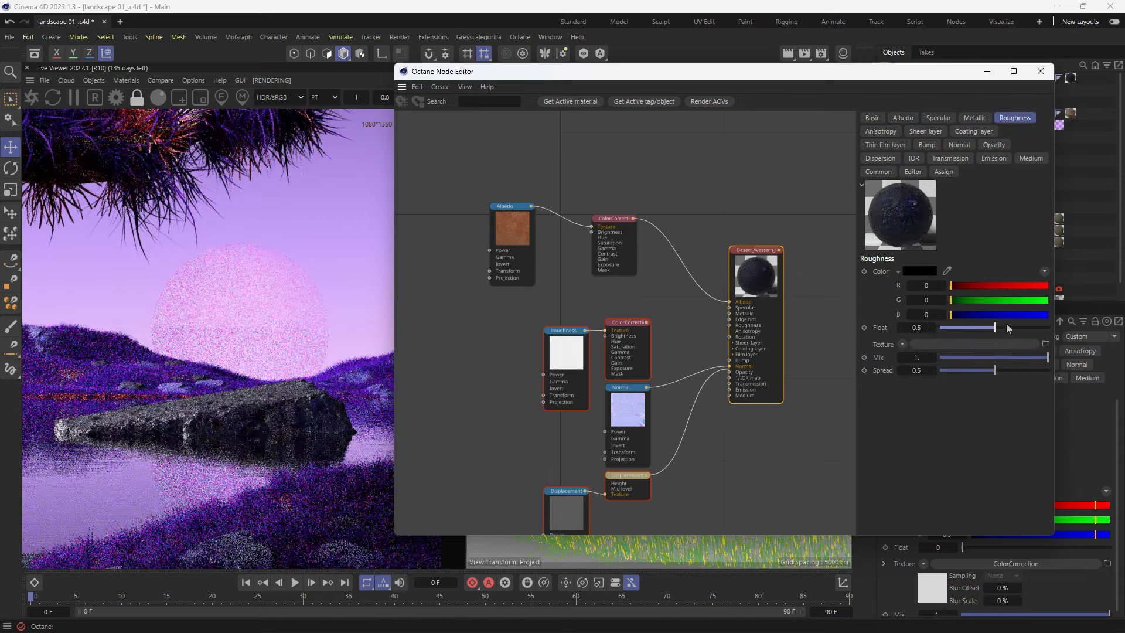
{"action": "left_click", "coordinate": [1006, 328]}
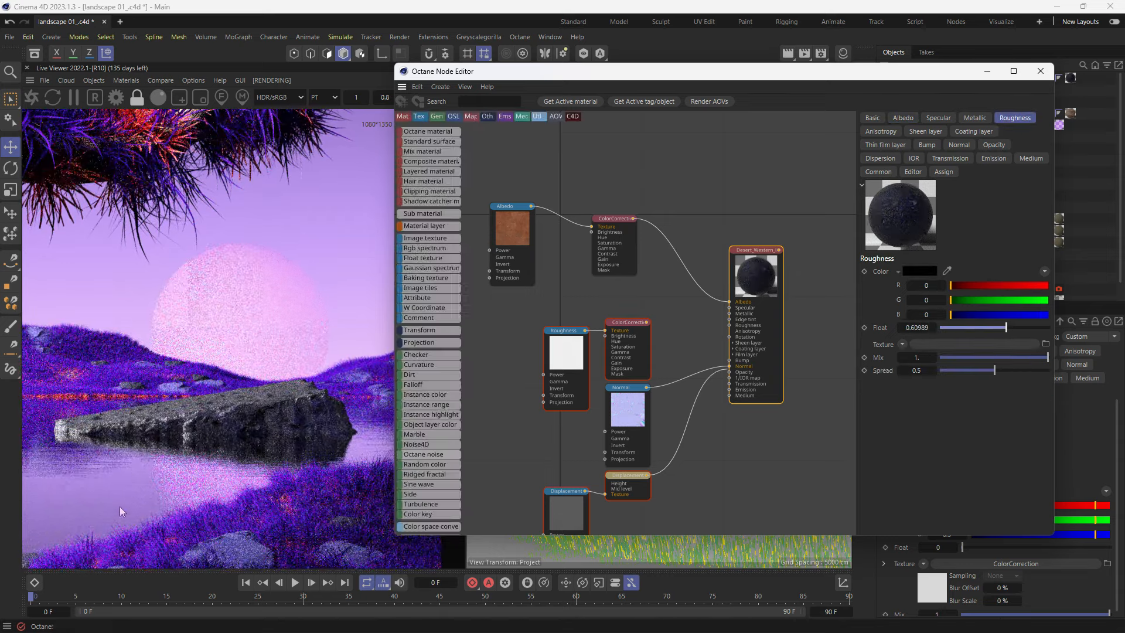
Step: Check the ledge's shading in the render, close the node editor and save the project
{"action": "scroll", "coordinate": [176, 446], "scroll_direction": "up", "scroll_amount": 5}
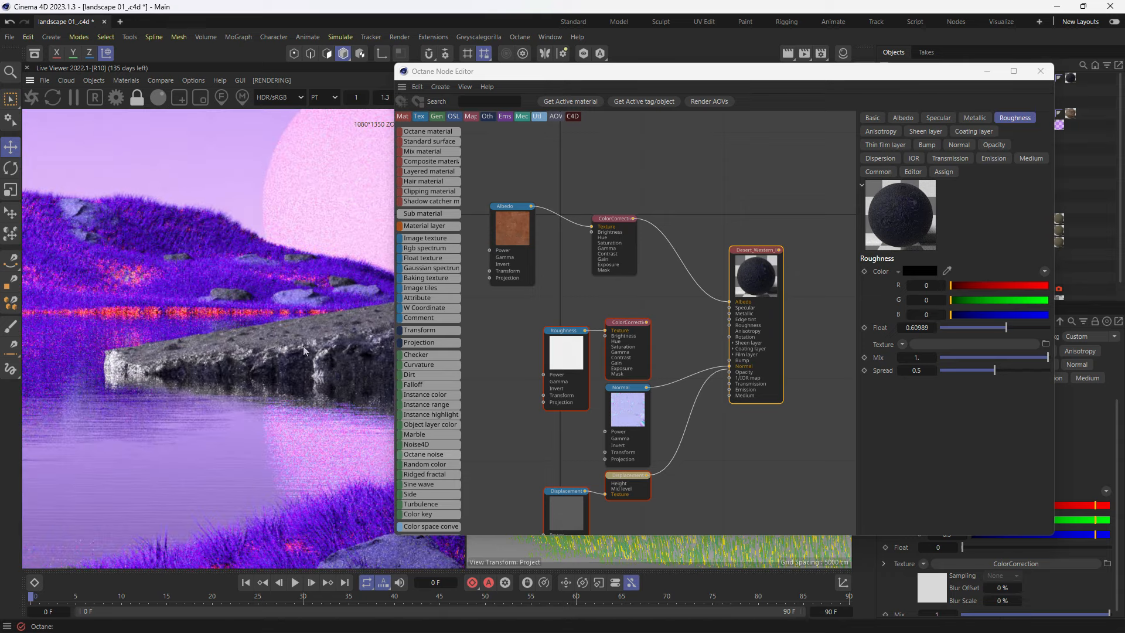
{"action": "scroll", "coordinate": [123, 374], "scroll_direction": "down", "scroll_amount": 6}
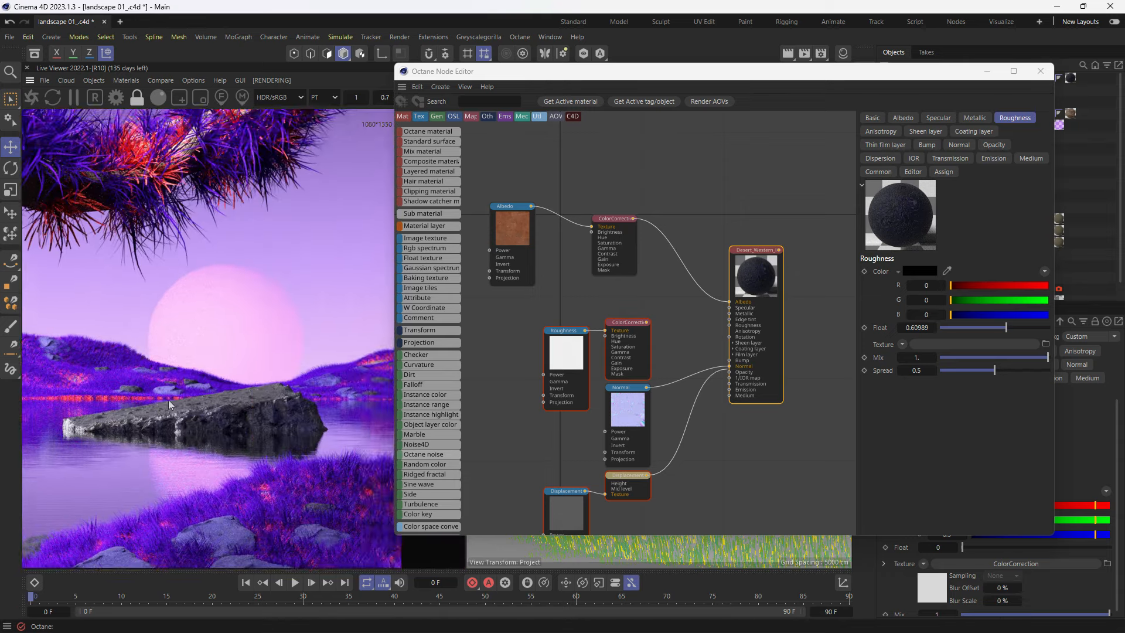
{"action": "scroll", "coordinate": [177, 355], "scroll_direction": "up", "scroll_amount": 3}
{"action": "scroll", "coordinate": [200, 399], "scroll_direction": "down", "scroll_amount": 2}
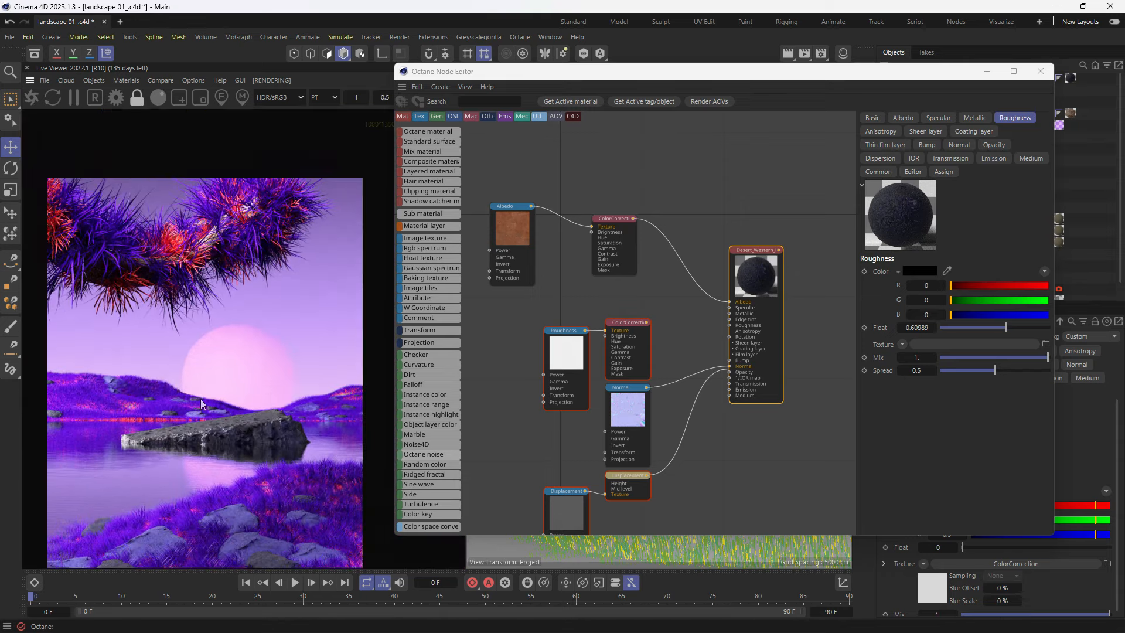
{"action": "left_click", "coordinate": [1041, 71]}
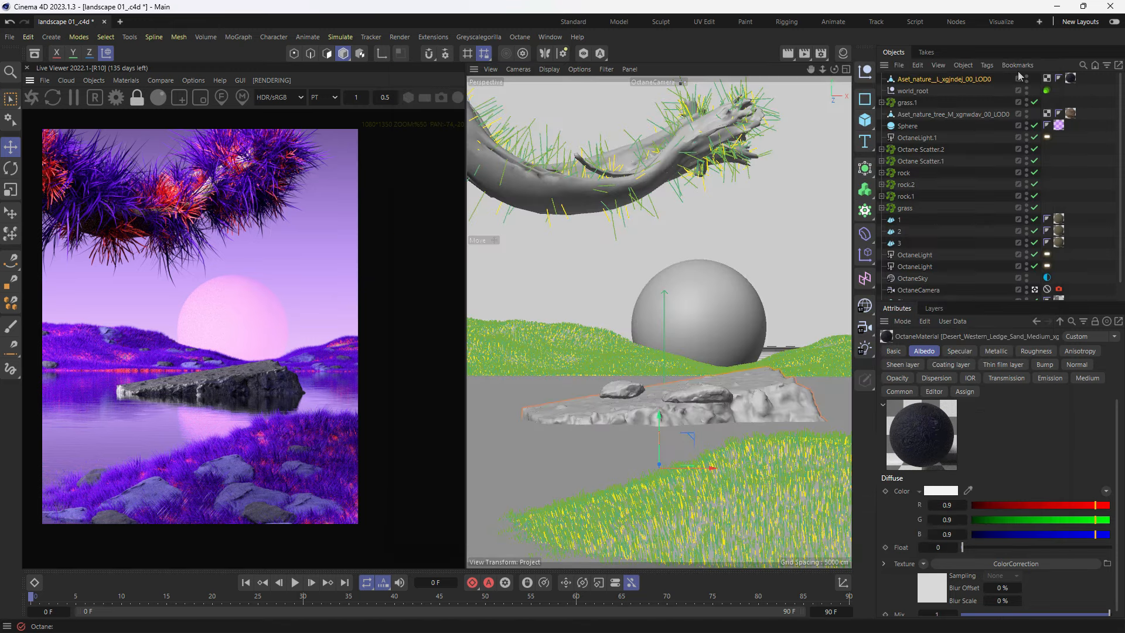
{"action": "key", "text": "ctrl+s"}
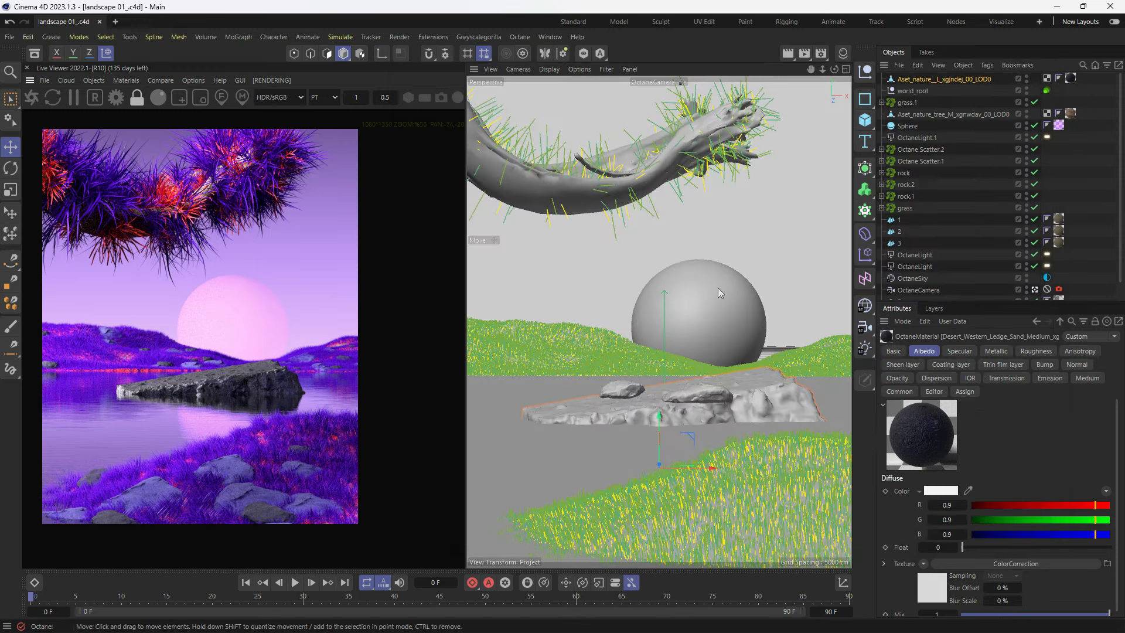
Step: Add a sphere primitive to the scene and set its segments to 74
{"action": "left_click", "coordinate": [872, 124]}
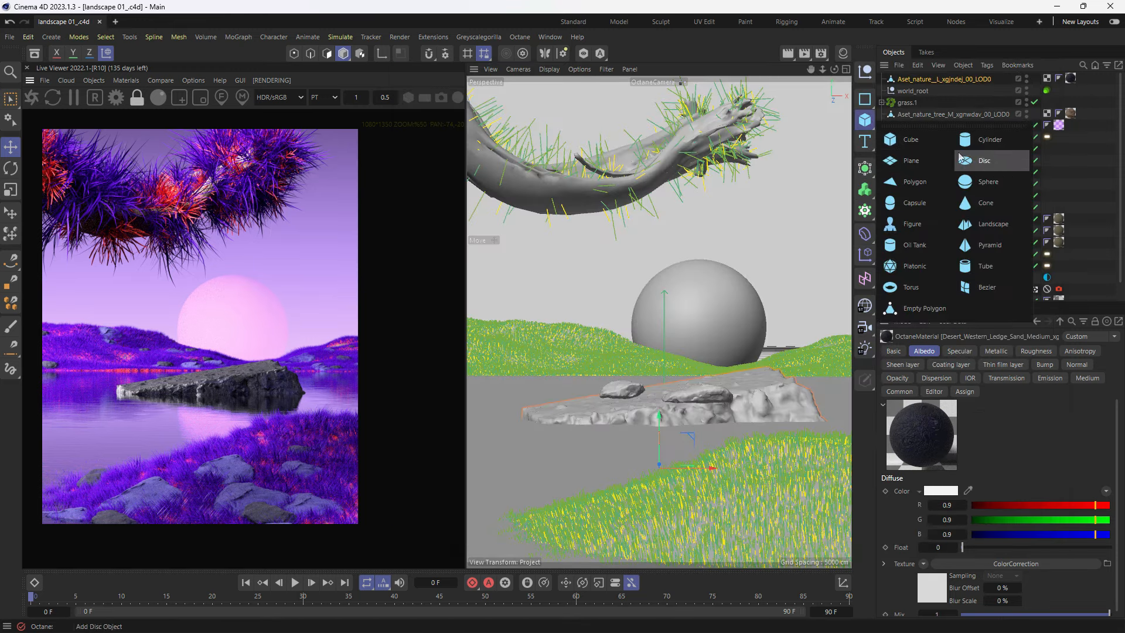
{"action": "left_click", "coordinate": [974, 178]}
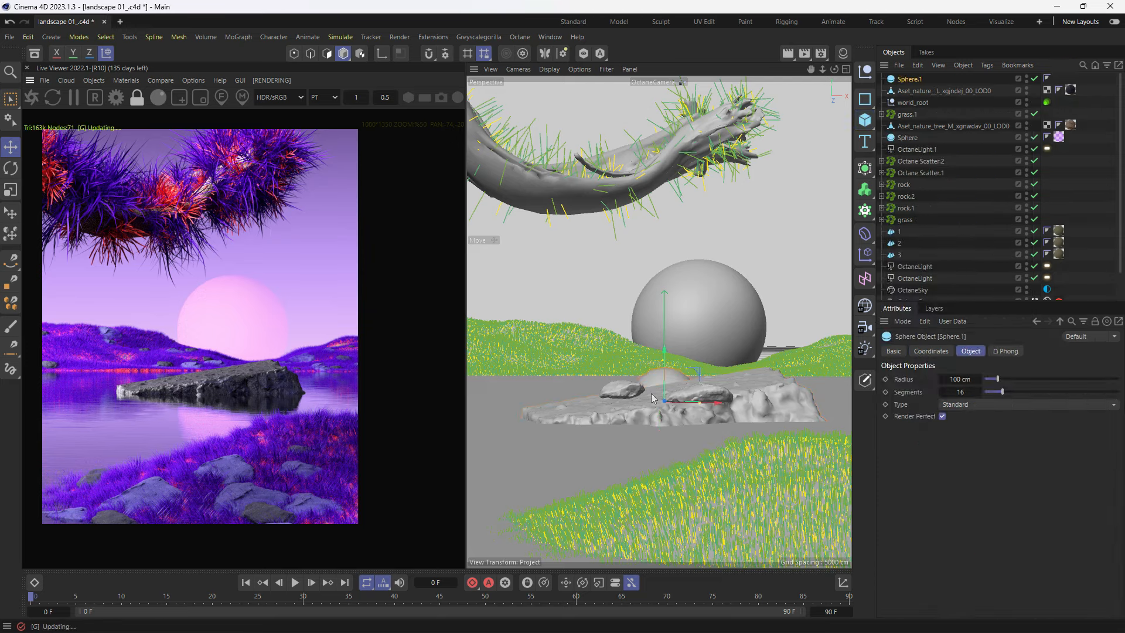
{"action": "left_click", "coordinate": [1082, 391]}
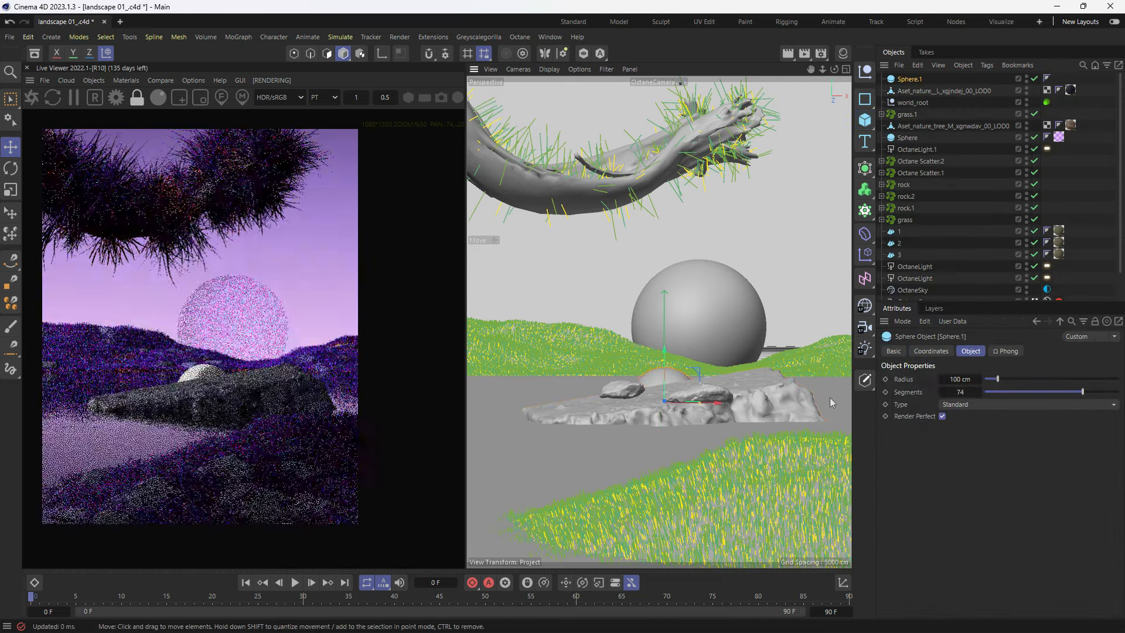
Step: Move the new sphere forward to the rock ledge and raise it above the water surface
{"action": "key", "text": "F1"}
{"action": "scroll", "coordinate": [807, 277], "scroll_direction": "up", "scroll_amount": 5}
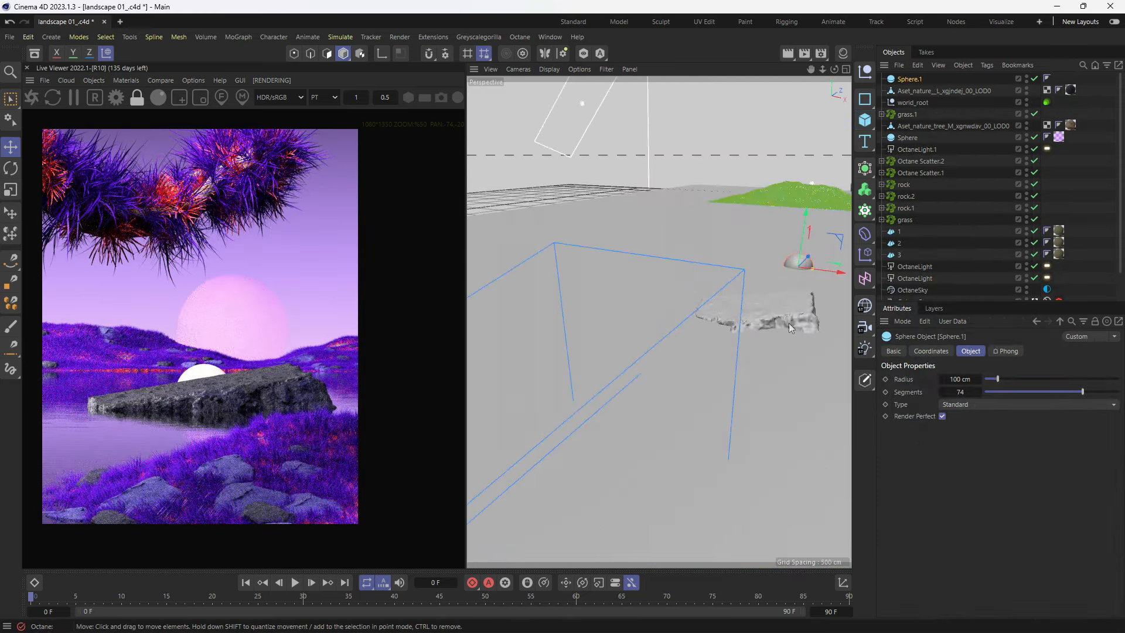
{"action": "left_click_drag", "start_coordinate": [760, 287], "coordinate": [697, 398]}
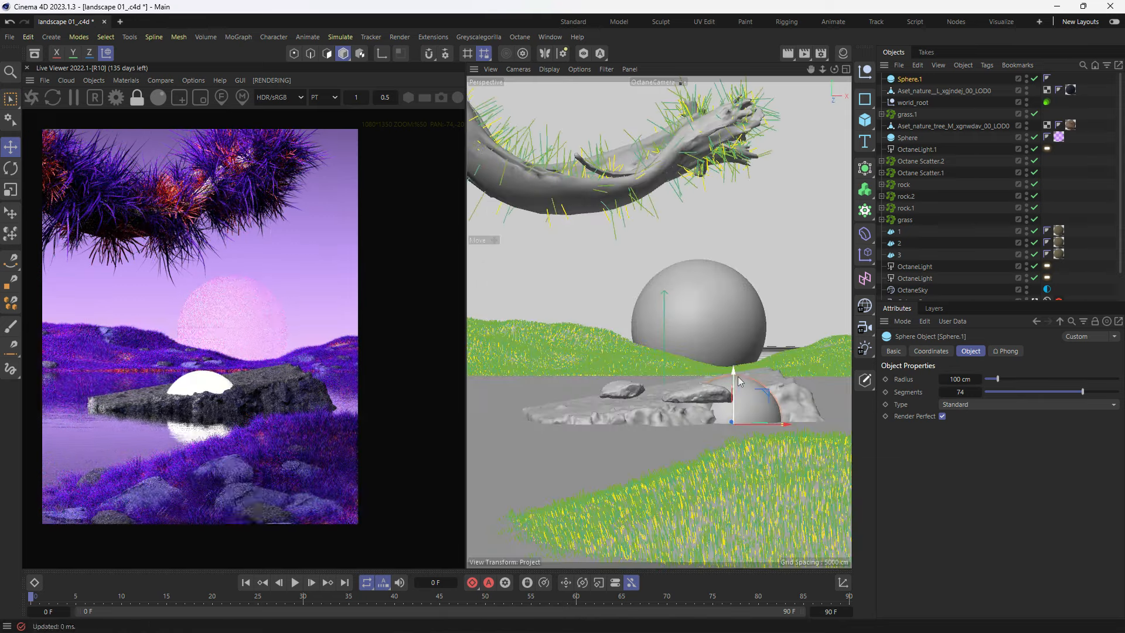
{"action": "left_click_drag", "start_coordinate": [737, 376], "coordinate": [734, 311]}
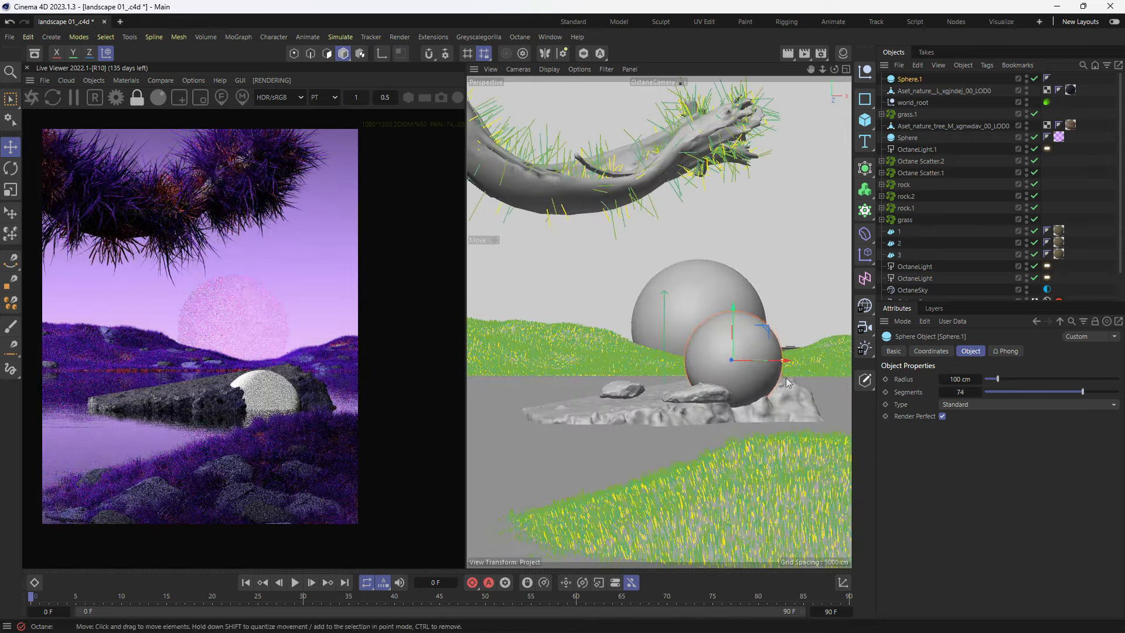
Step: Scale the new sphere down to a radius of about 68.6 cm and move it over the ledge's left part
{"action": "key", "text": "t"}
{"action": "left_click_drag", "start_coordinate": [785, 384], "coordinate": [754, 417]}
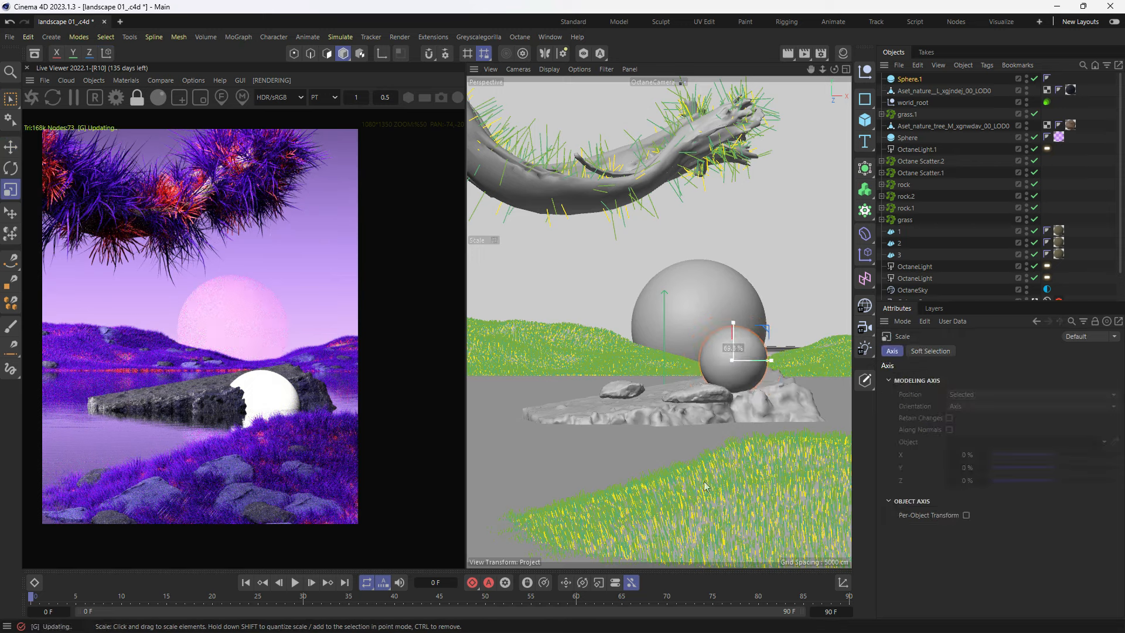
{"action": "key", "text": "e"}
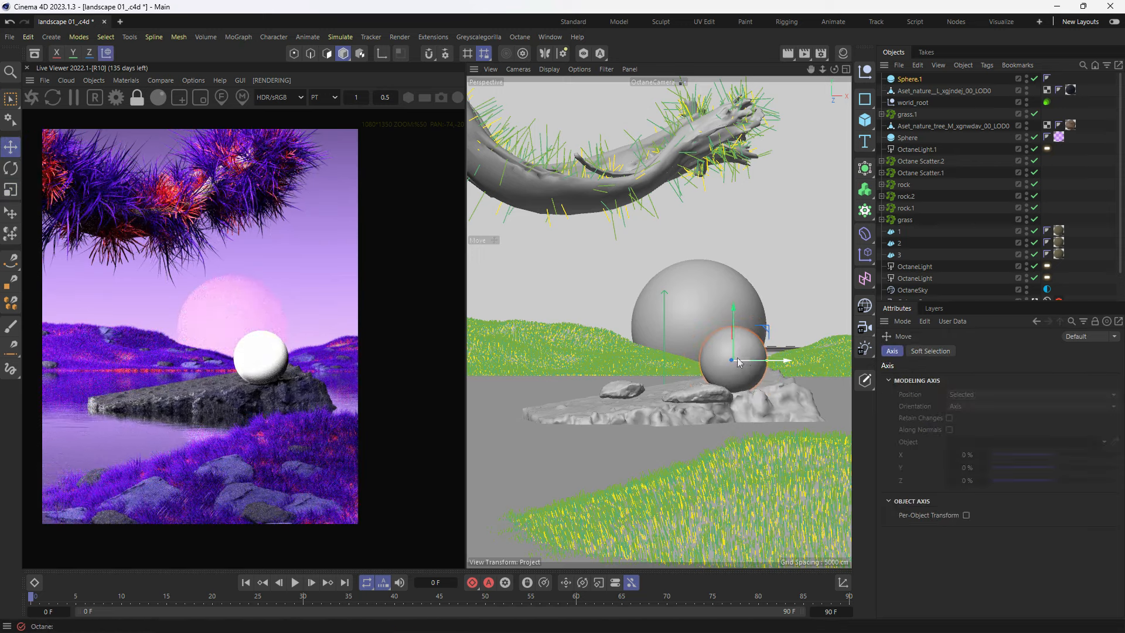
{"action": "left_click_drag", "start_coordinate": [737, 362], "coordinate": [621, 317]}
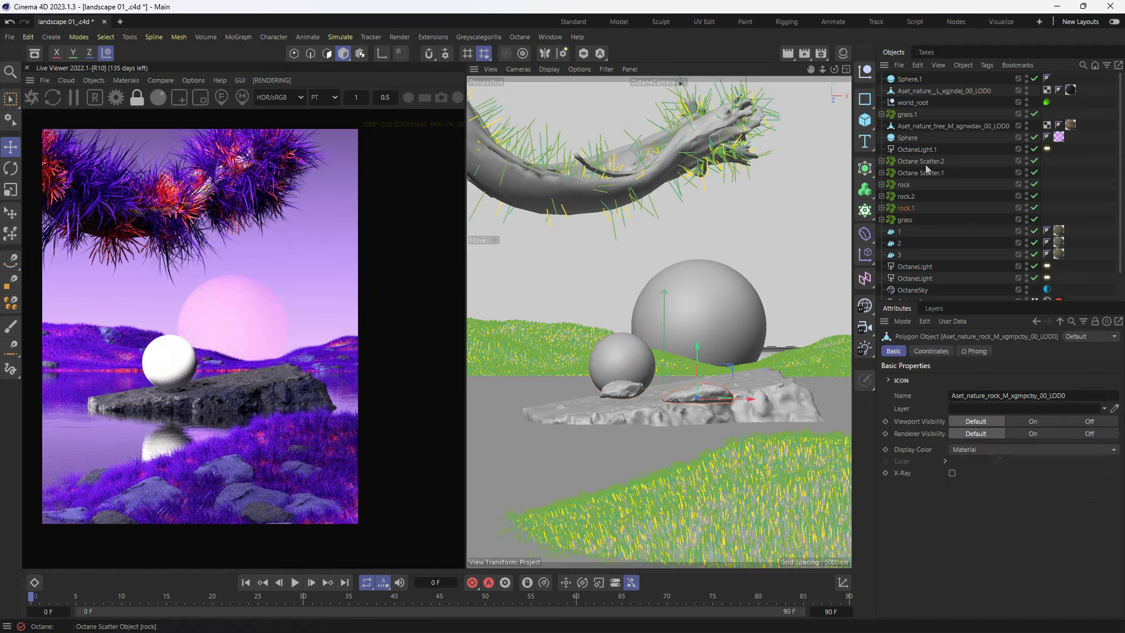
Step: Hide the rock, rock.1 and rock.2 scatters in the viewport and lower the small sphere slightly onto the ledge
{"action": "left_click", "coordinate": [882, 208]}
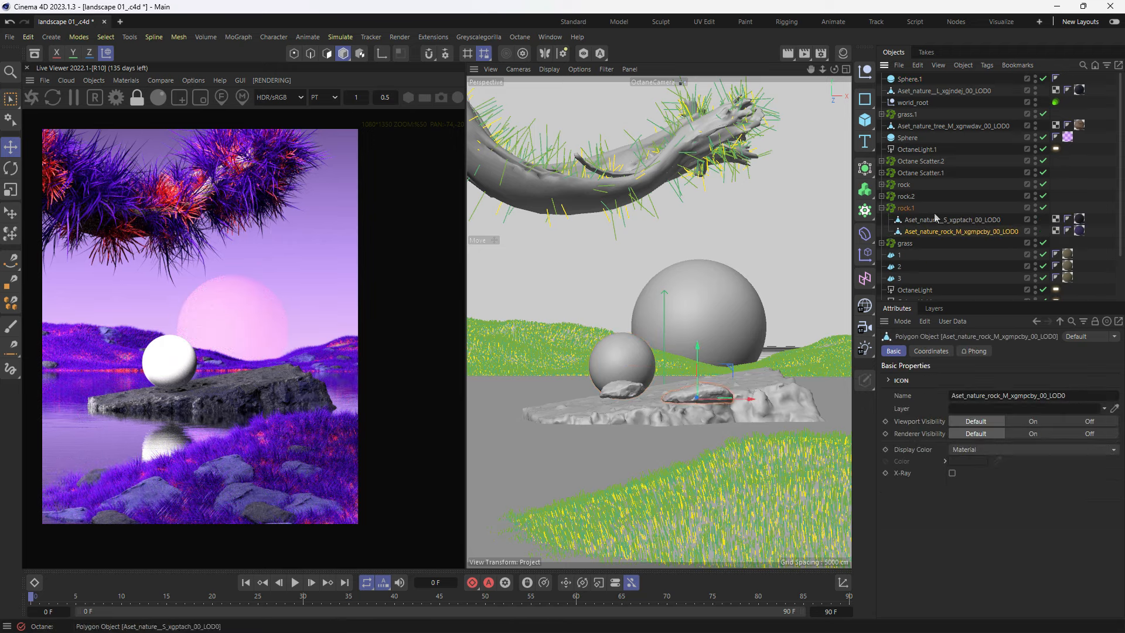
{"action": "double_click", "coordinate": [1036, 206]}
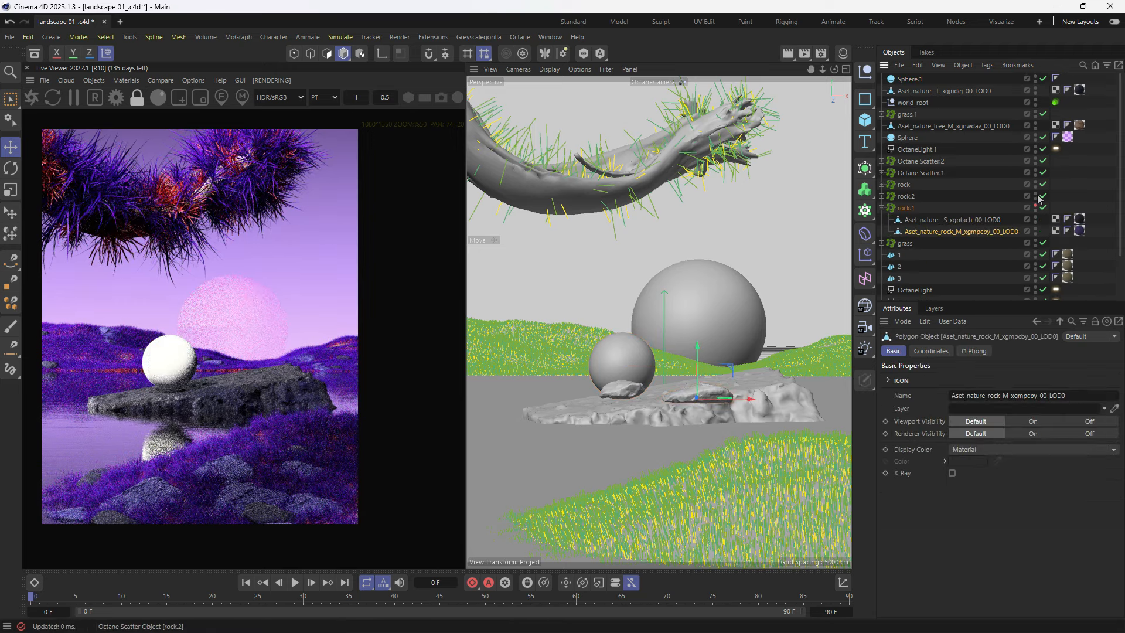
{"action": "double_click", "coordinate": [1035, 194]}
{"action": "double_click", "coordinate": [1036, 182]}
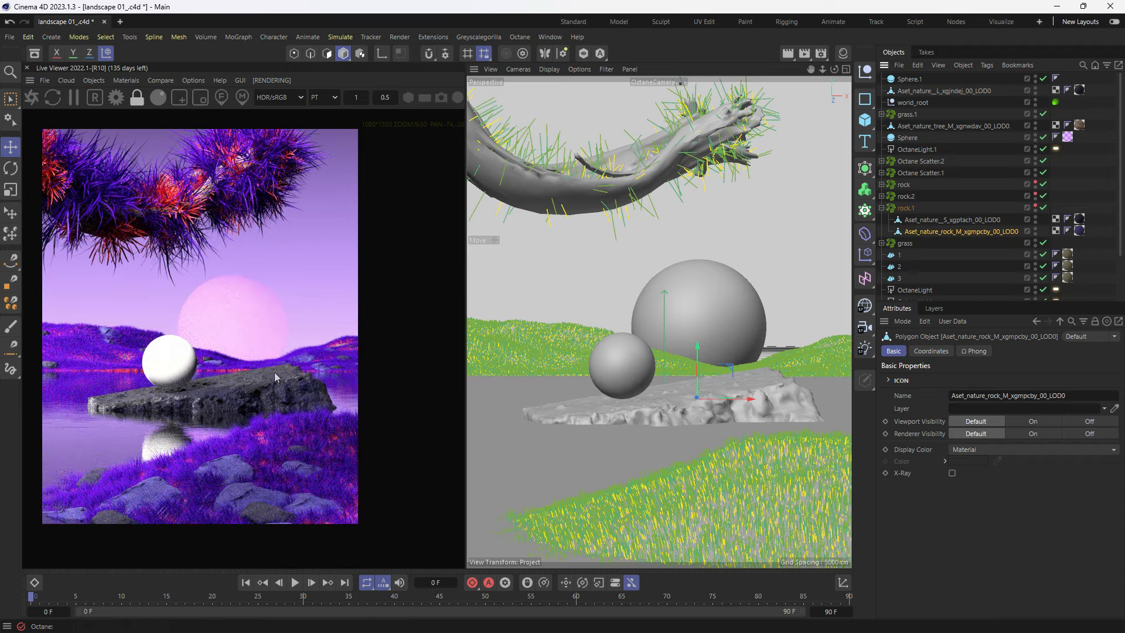
{"action": "left_click", "coordinate": [626, 362]}
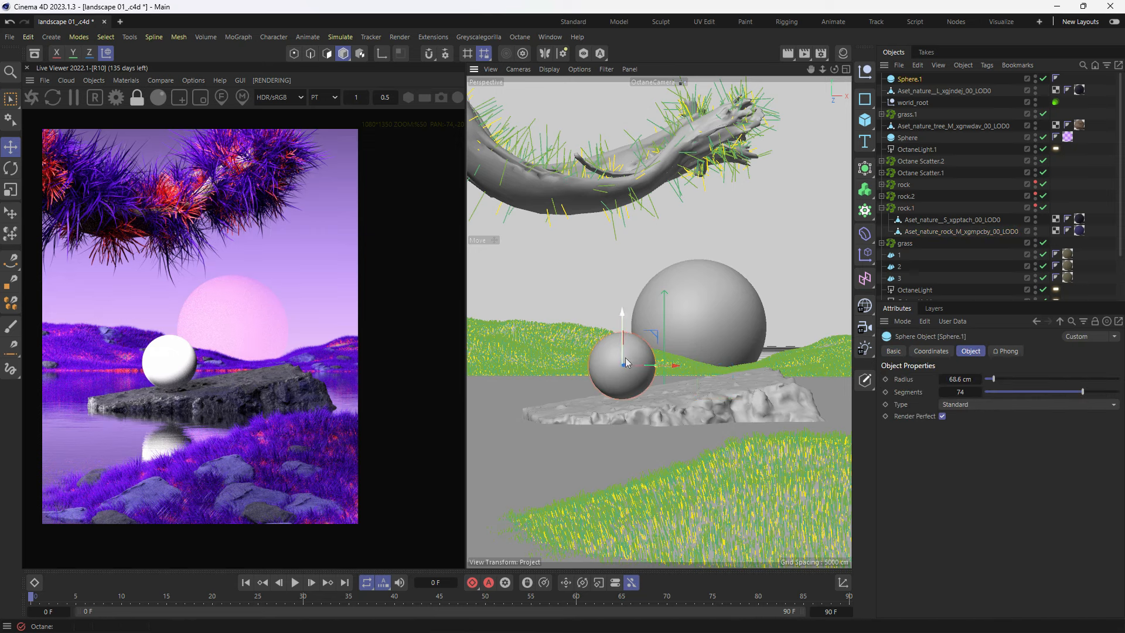
{"action": "left_click_drag", "start_coordinate": [621, 321], "coordinate": [623, 324]}
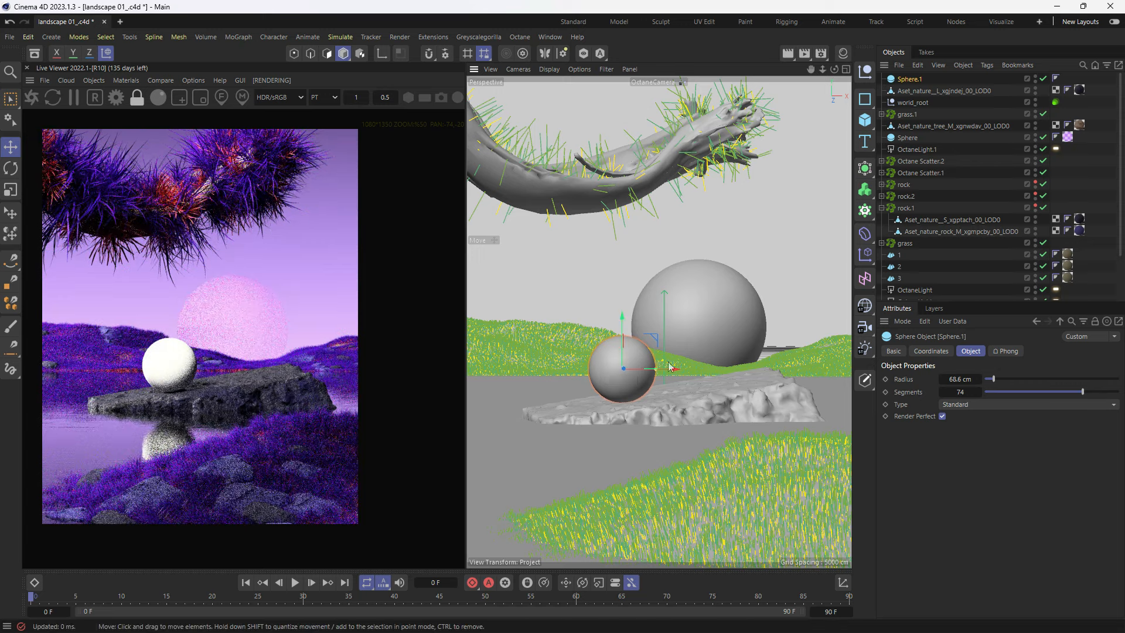
Step: Duplicate the OctDiffuse1 material and apply the copy to the small sphere on the ledge
{"action": "left_click", "coordinate": [843, 54]}
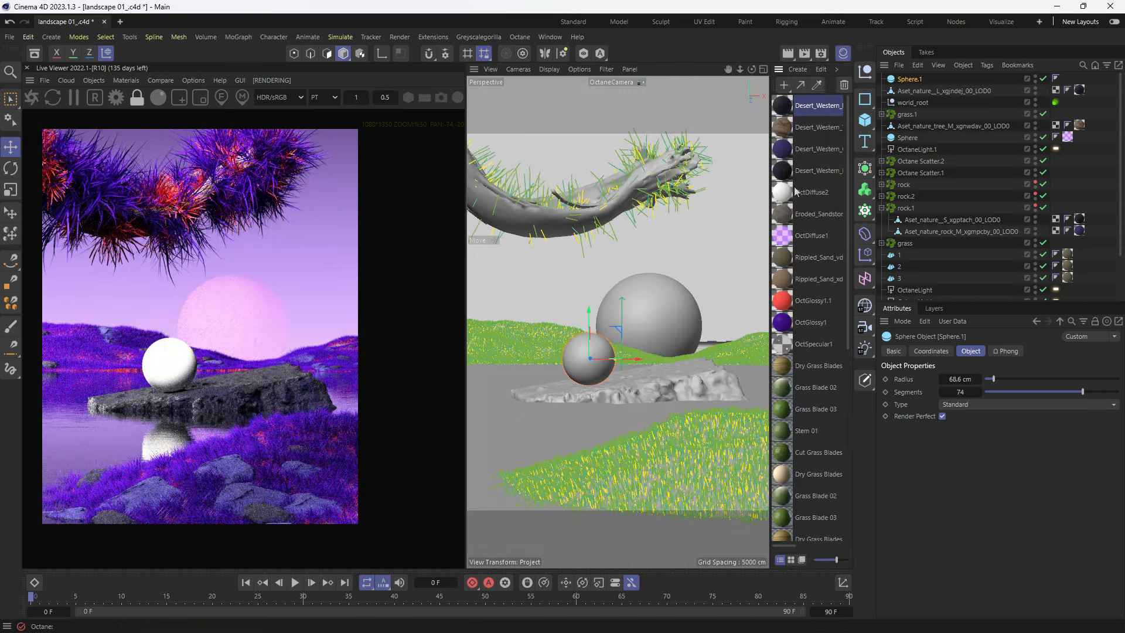
{"action": "left_click", "coordinate": [786, 237]}
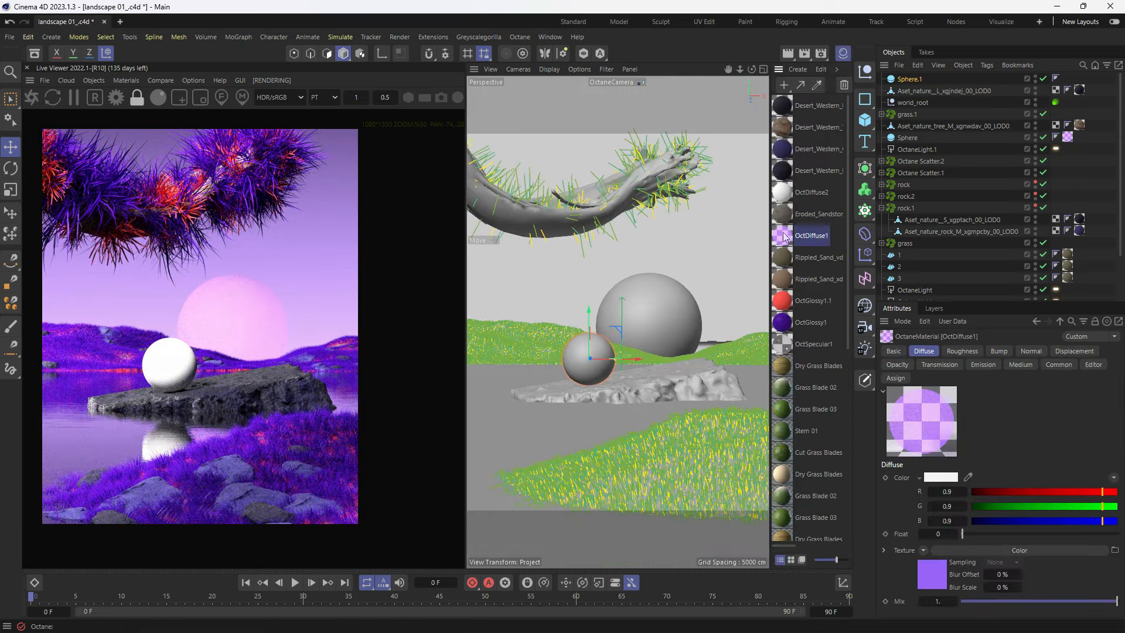
{"action": "key", "text": "ctrl+c"}
{"action": "key", "text": "ctrl+v"}
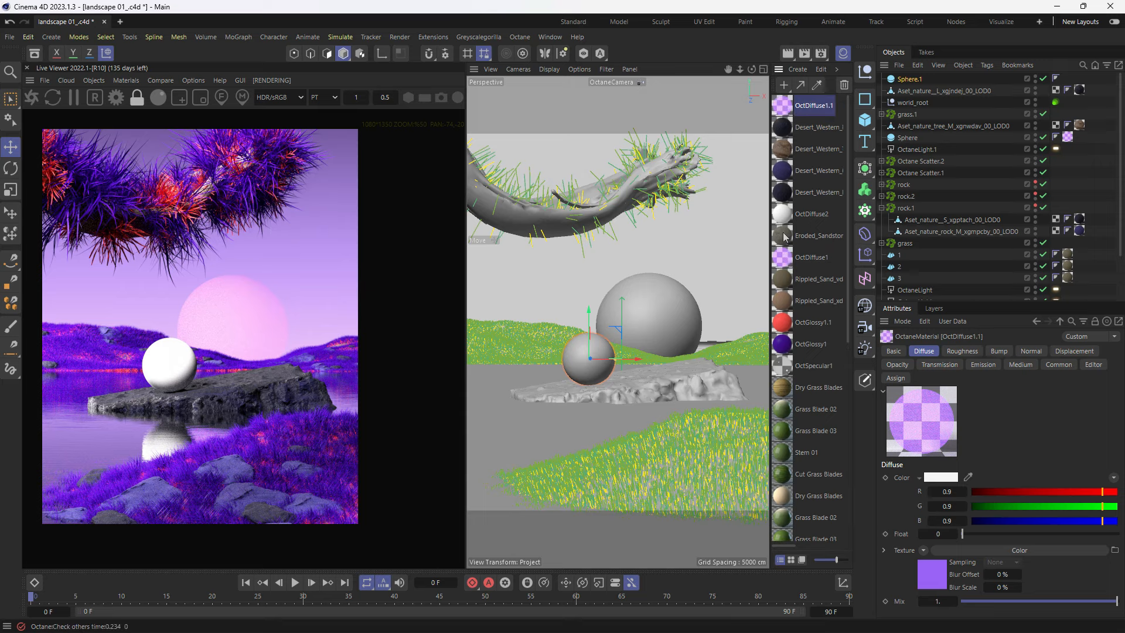
{"action": "left_click_drag", "start_coordinate": [911, 83], "coordinate": [911, 82]}
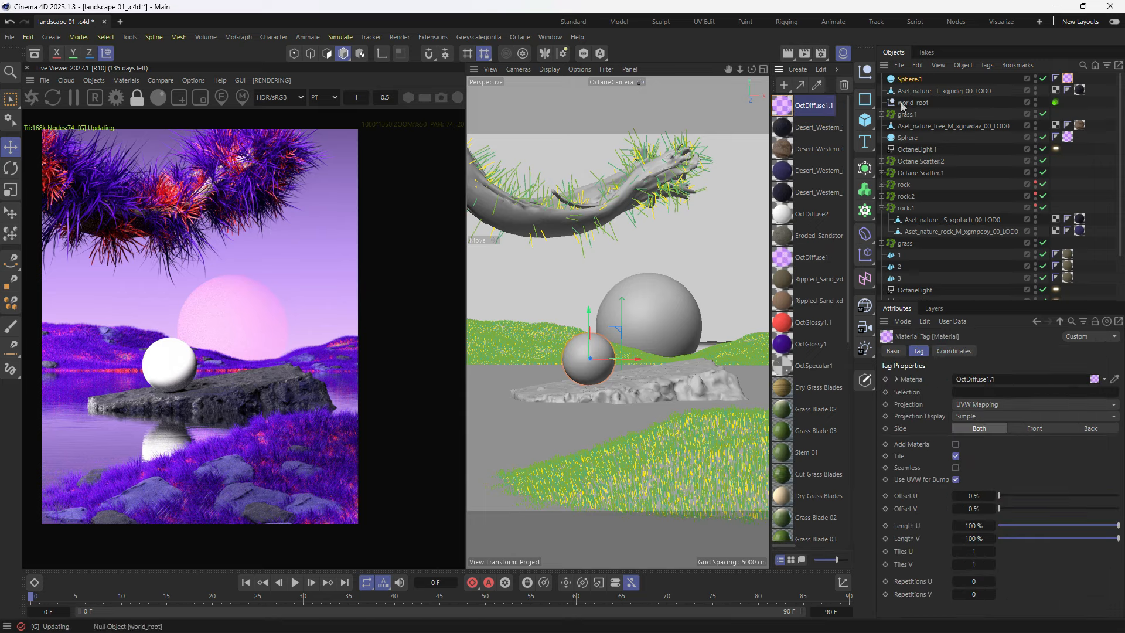
Step: Open the small sphere's copied material in the node editor and set its opacity float to 1
{"action": "right_click", "coordinate": [165, 364]}
{"action": "left_click", "coordinate": [192, 389]}
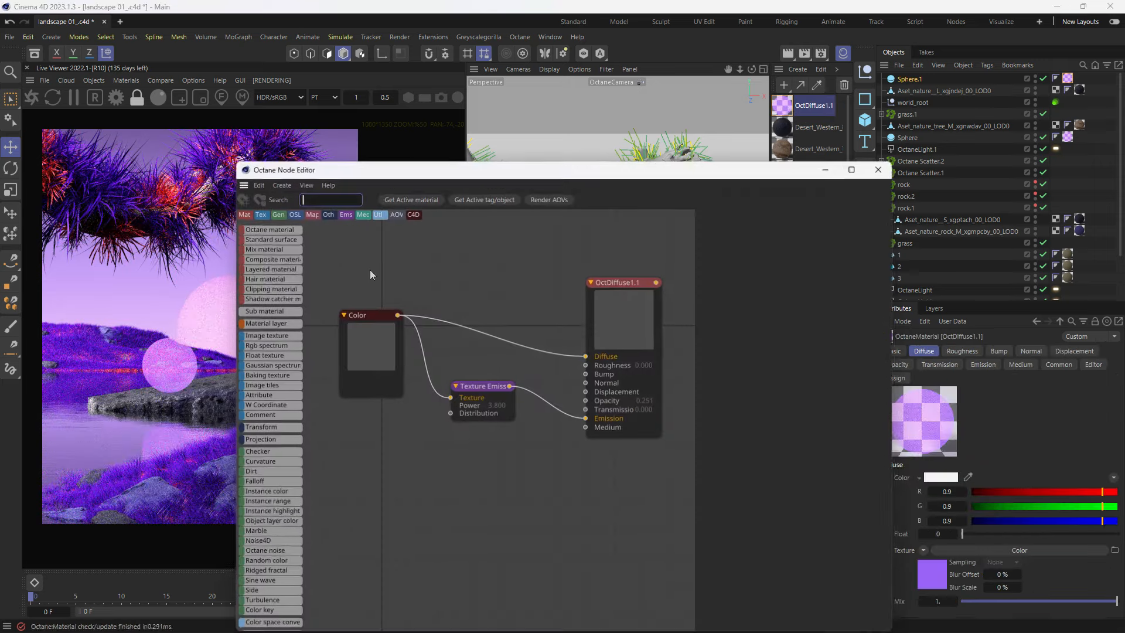
{"action": "left_click_drag", "start_coordinate": [401, 146], "coordinate": [638, 128]}
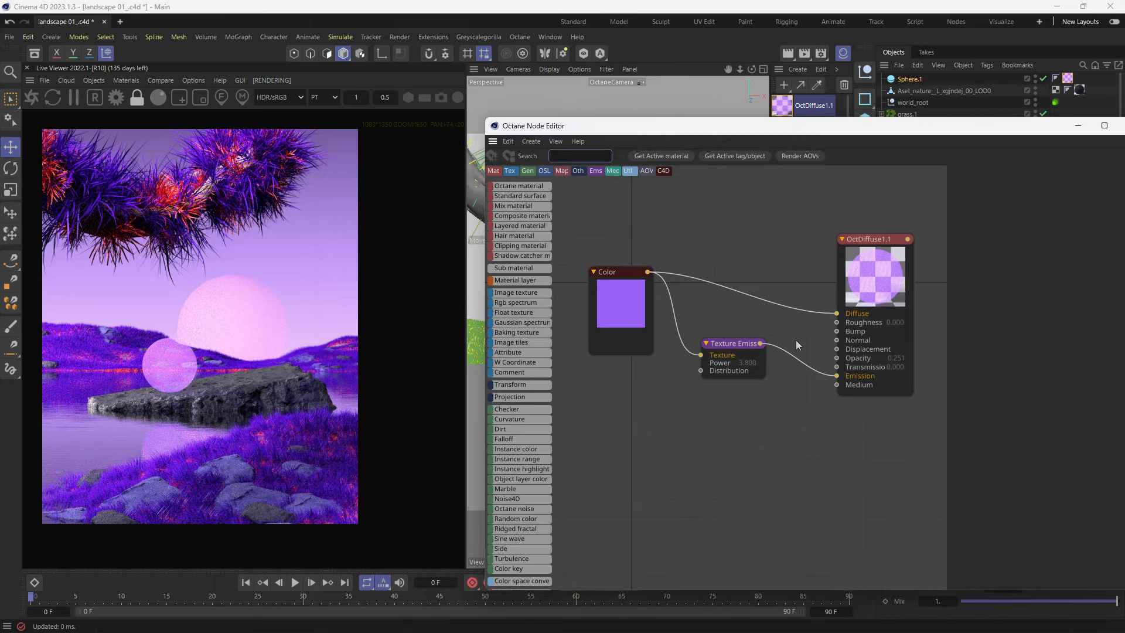
{"action": "left_click", "coordinate": [732, 360]}
{"action": "left_click", "coordinate": [881, 309]}
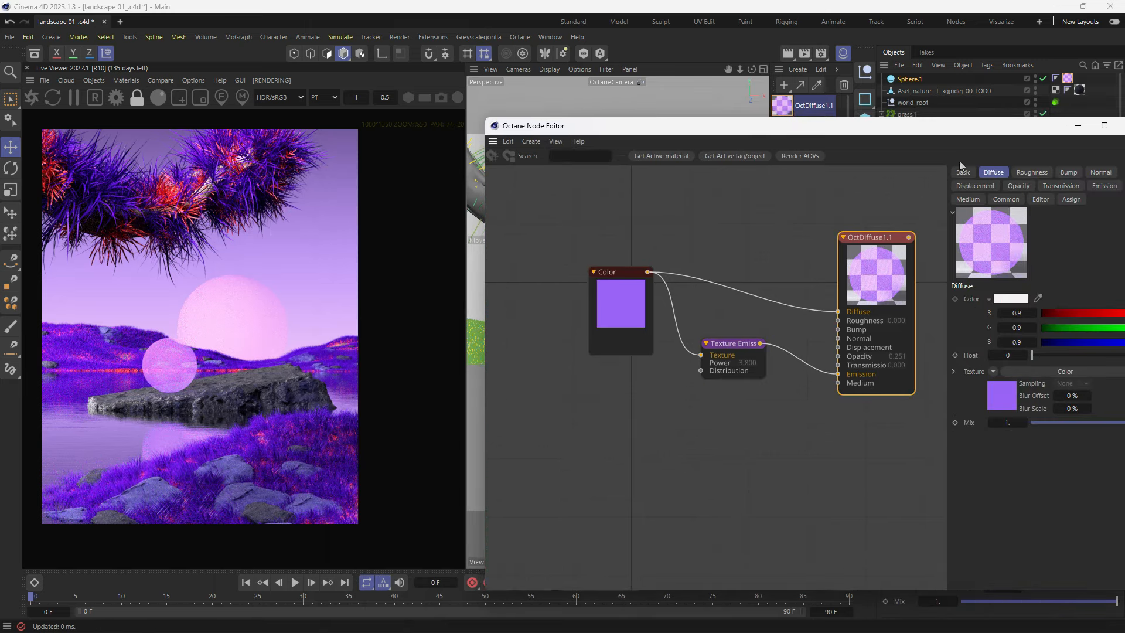
{"action": "left_click_drag", "start_coordinate": [703, 125], "coordinate": [641, 124]}
{"action": "left_click", "coordinate": [956, 184]}
{"action": "left_click_drag", "start_coordinate": [1000, 354], "coordinate": [1079, 354]}
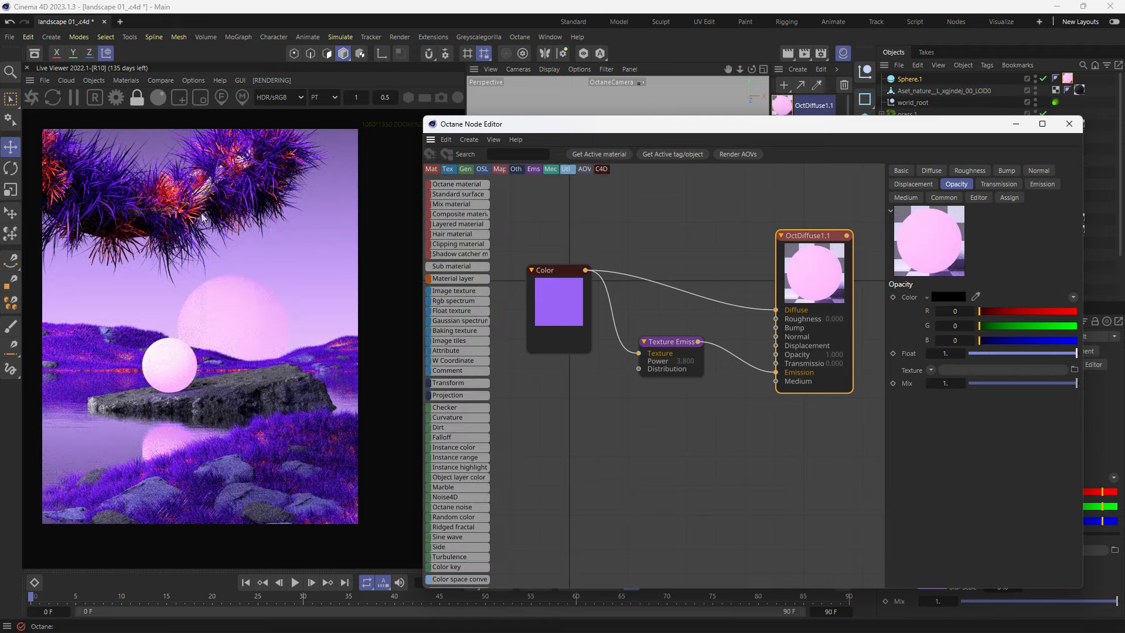
Step: Sample the red grass for the material's Color node and adjust it to hue 360° and saturation 88%
{"action": "left_click_drag", "start_coordinate": [550, 309], "coordinate": [572, 308]}
{"action": "left_click", "coordinate": [1008, 302]}
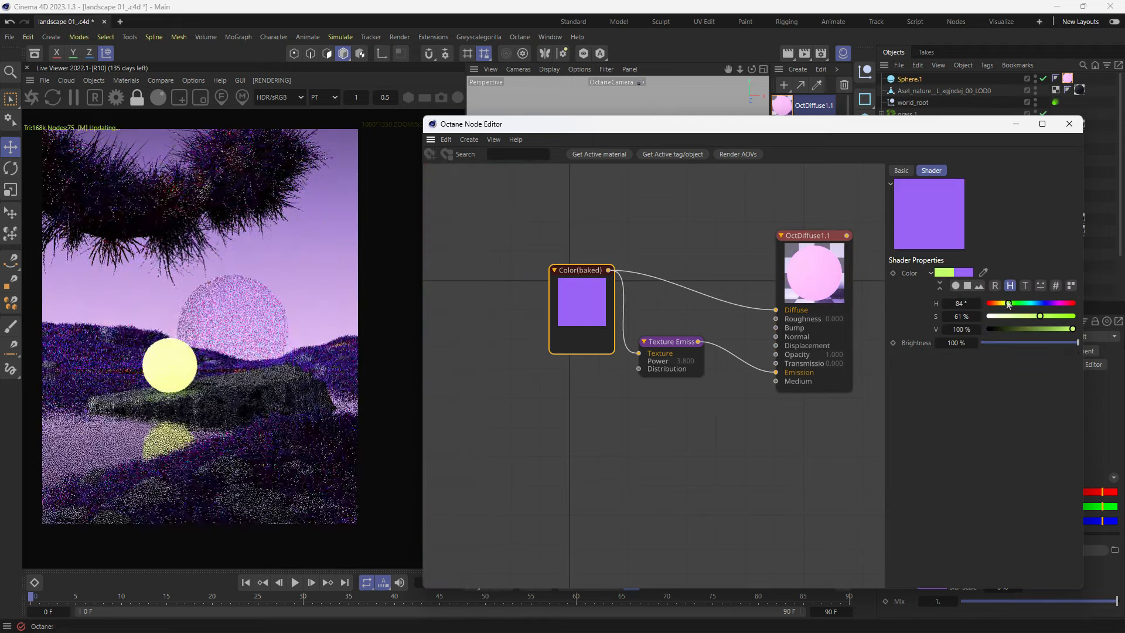
{"action": "left_click_drag", "start_coordinate": [1019, 317], "coordinate": [978, 304]}
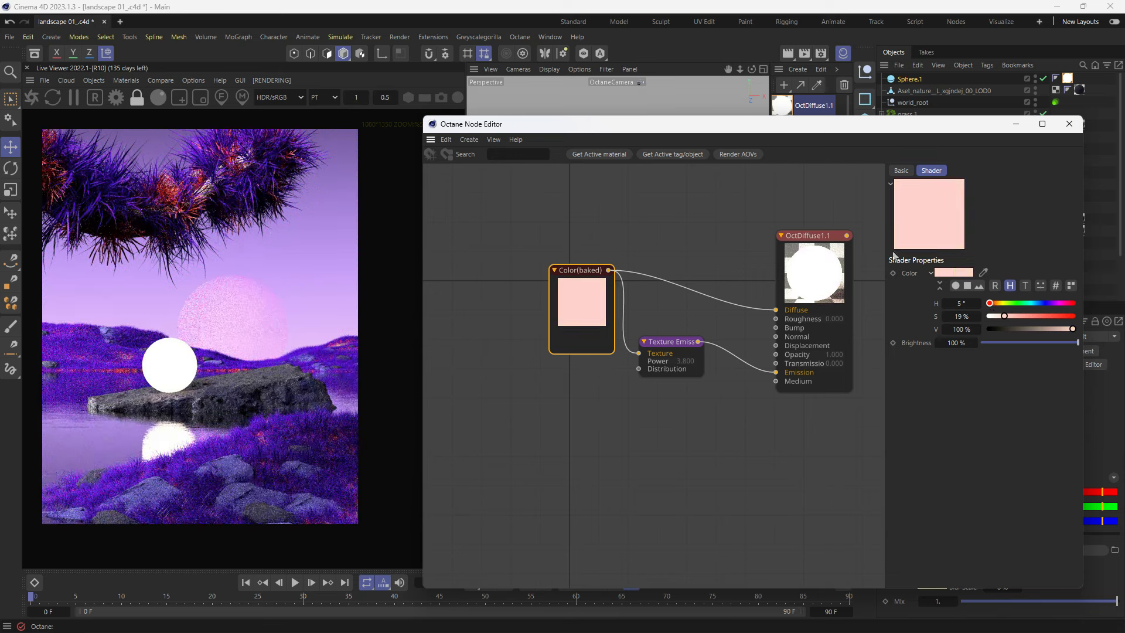
{"action": "left_click", "coordinate": [983, 274]}
{"action": "left_click", "coordinate": [180, 199]}
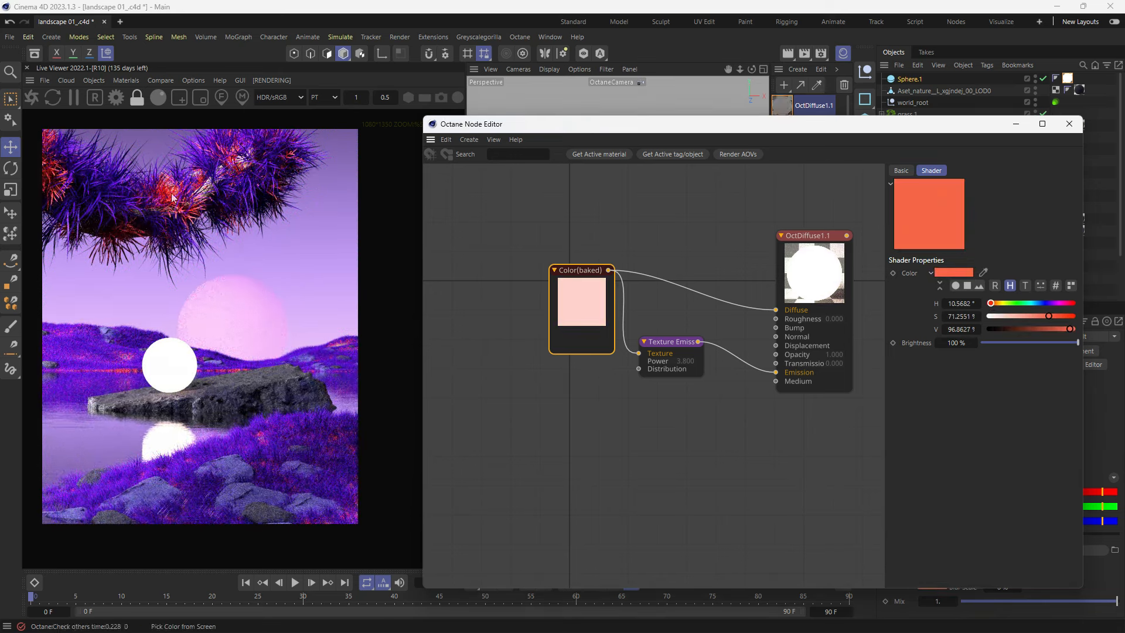
{"action": "left_click", "coordinate": [1063, 316]}
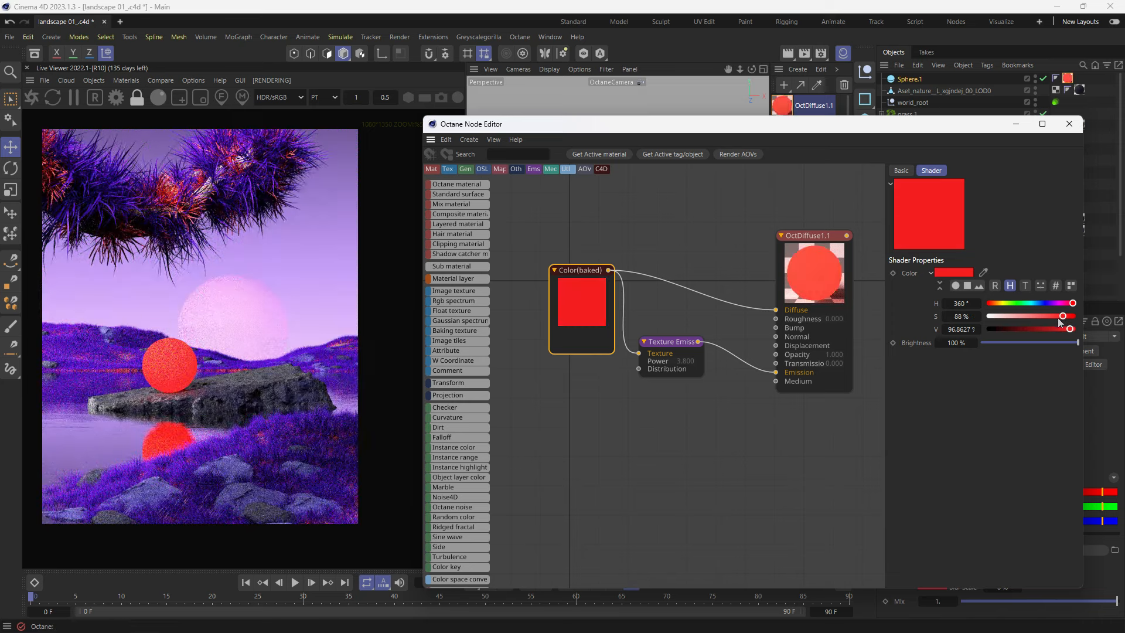
Step: Set the Texture Emission power to about 6.44 with Double sided enabled and close the node editor
{"action": "left_click_drag", "start_coordinate": [677, 350], "coordinate": [711, 352]}
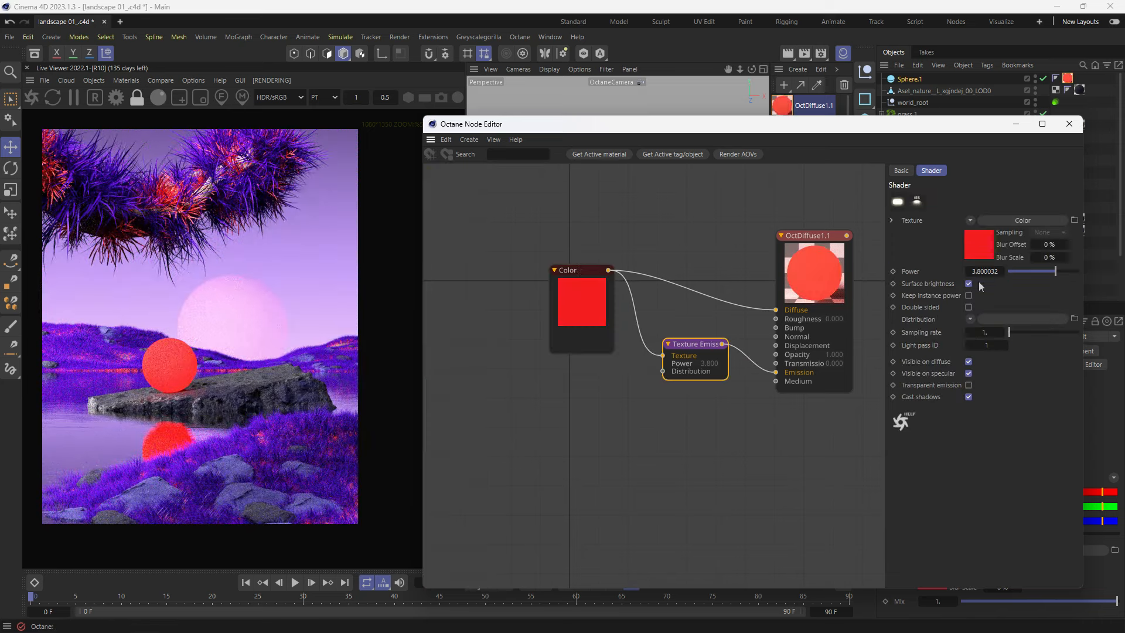
{"action": "left_click_drag", "start_coordinate": [1035, 278], "coordinate": [1068, 274]}
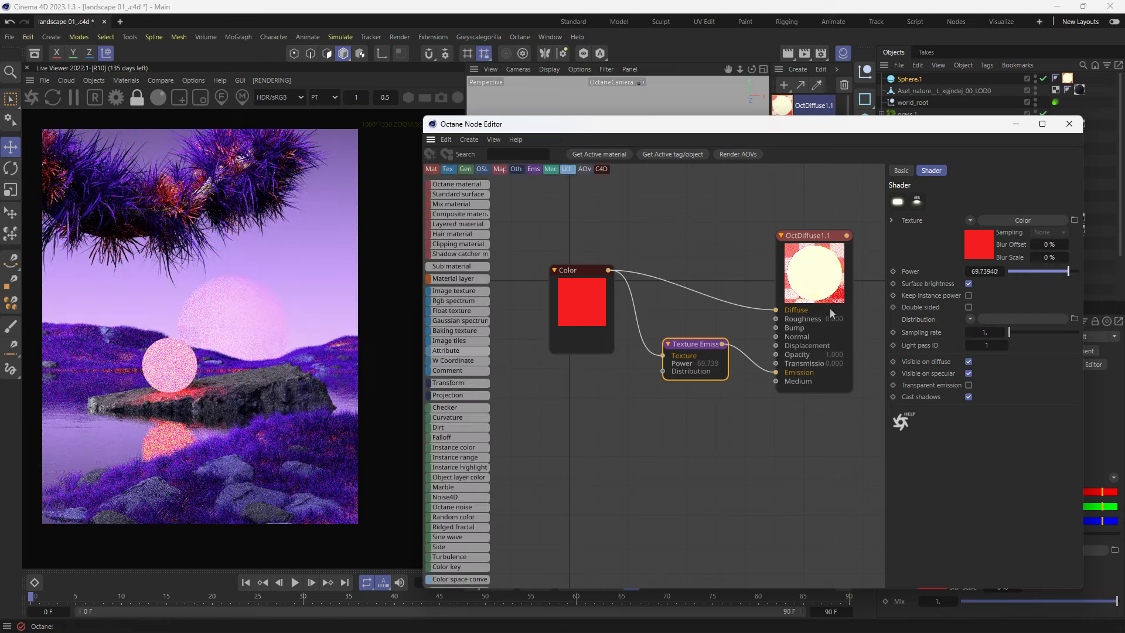
{"action": "scroll", "coordinate": [198, 382], "scroll_direction": "up", "scroll_amount": 1}
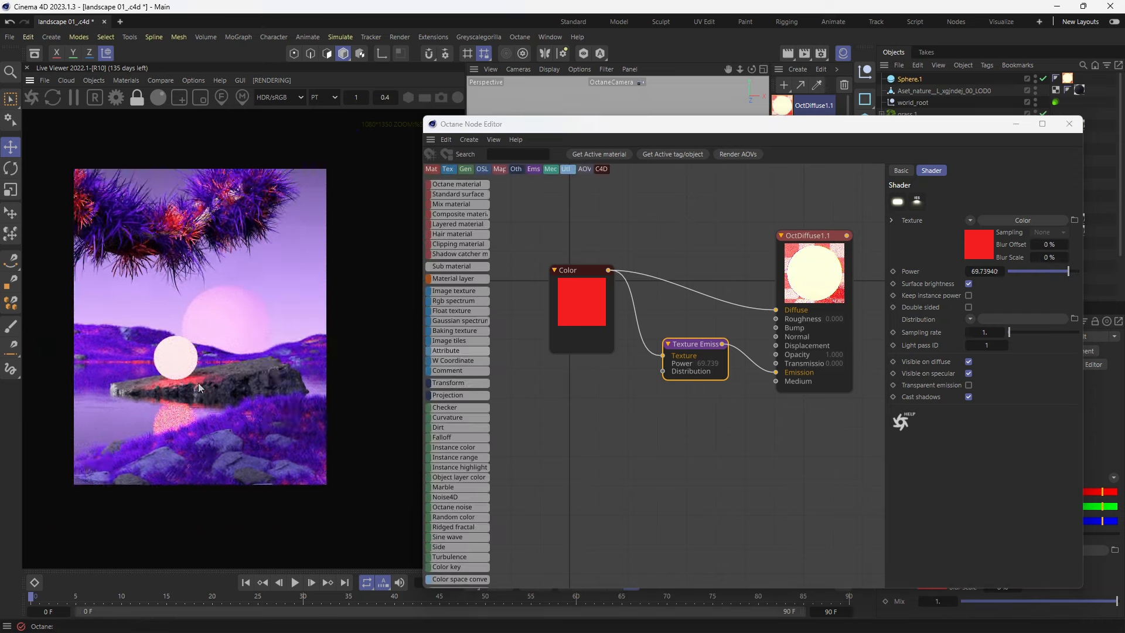
{"action": "scroll", "coordinate": [198, 382], "scroll_direction": "down", "scroll_amount": 1}
{"action": "left_click", "coordinate": [1028, 271]}
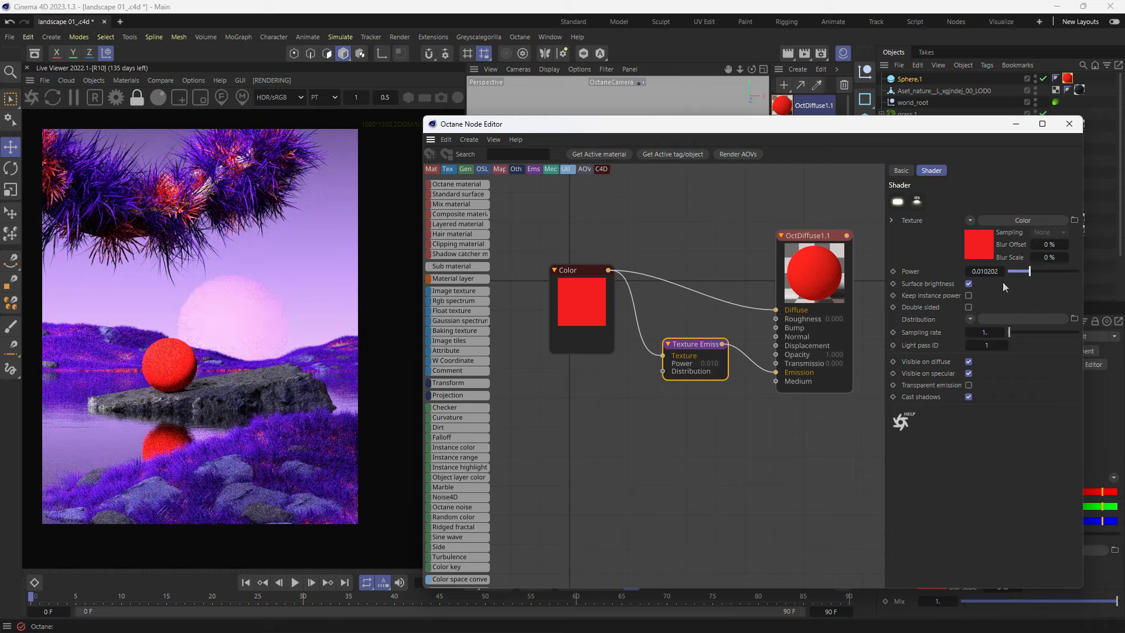
{"action": "left_click_drag", "start_coordinate": [1029, 271], "coordinate": [1056, 271]}
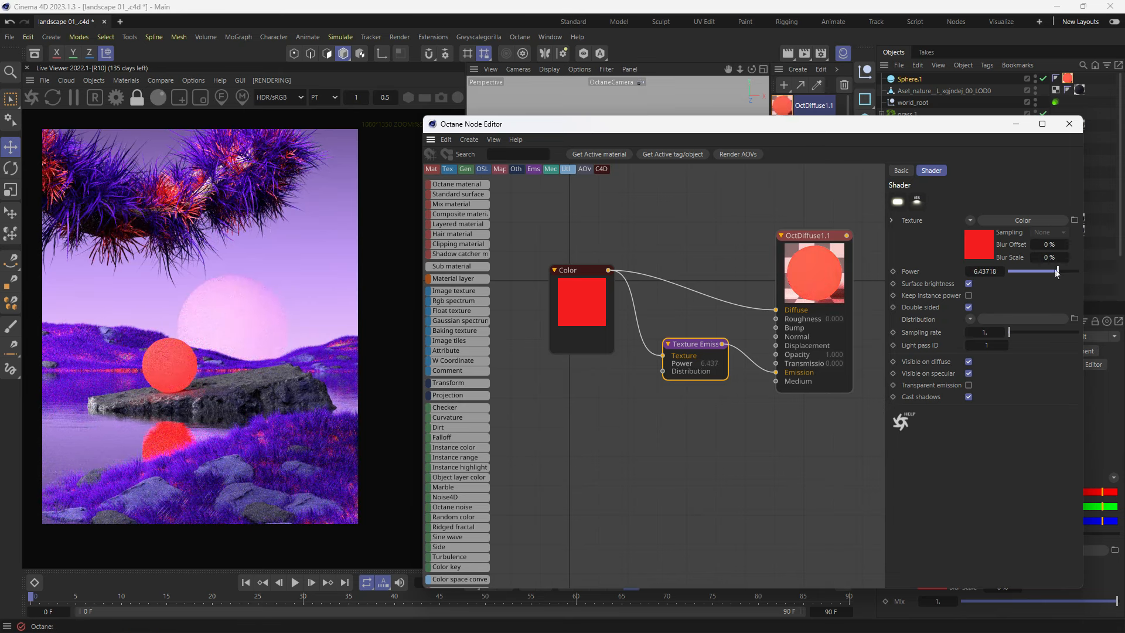
{"action": "left_click", "coordinate": [1069, 124]}
Step: Inspect the glowing red sphere and its reflection in the render, and save the project
{"action": "scroll", "coordinate": [176, 378], "scroll_direction": "up", "scroll_amount": 3}
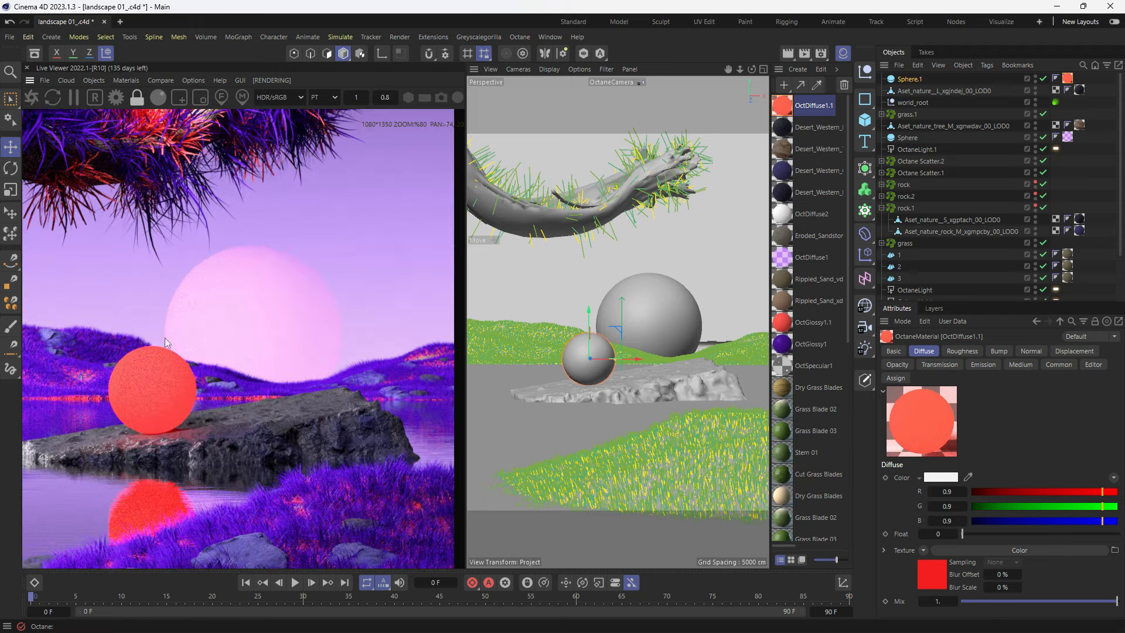
{"action": "scroll", "coordinate": [171, 386], "scroll_direction": "down", "scroll_amount": 3}
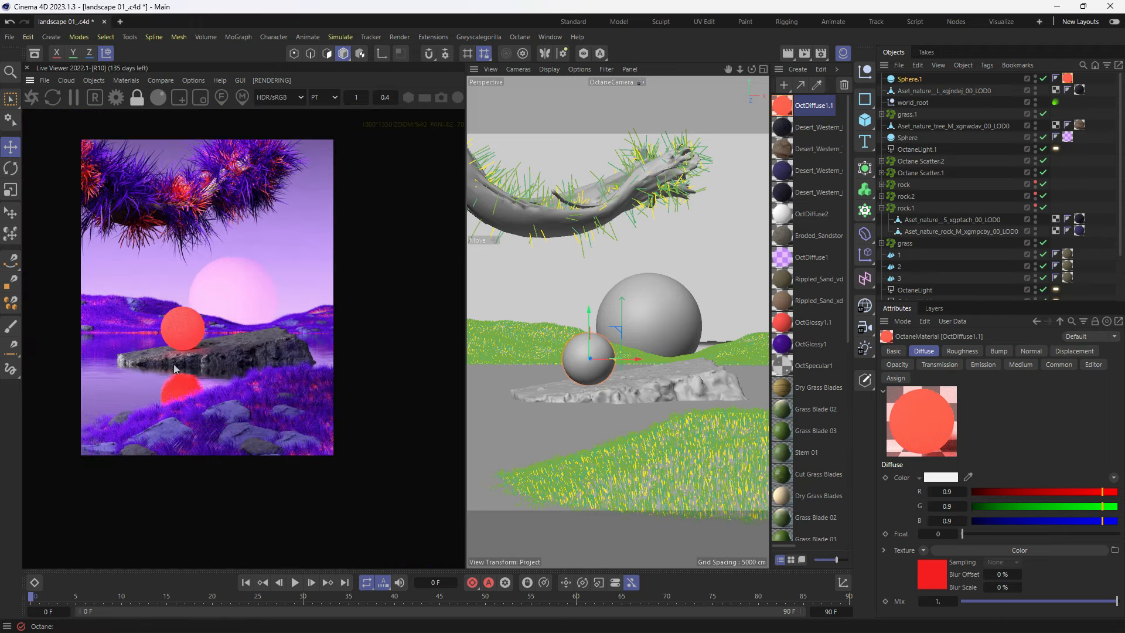
{"action": "scroll", "coordinate": [187, 396], "scroll_direction": "up", "scroll_amount": 1}
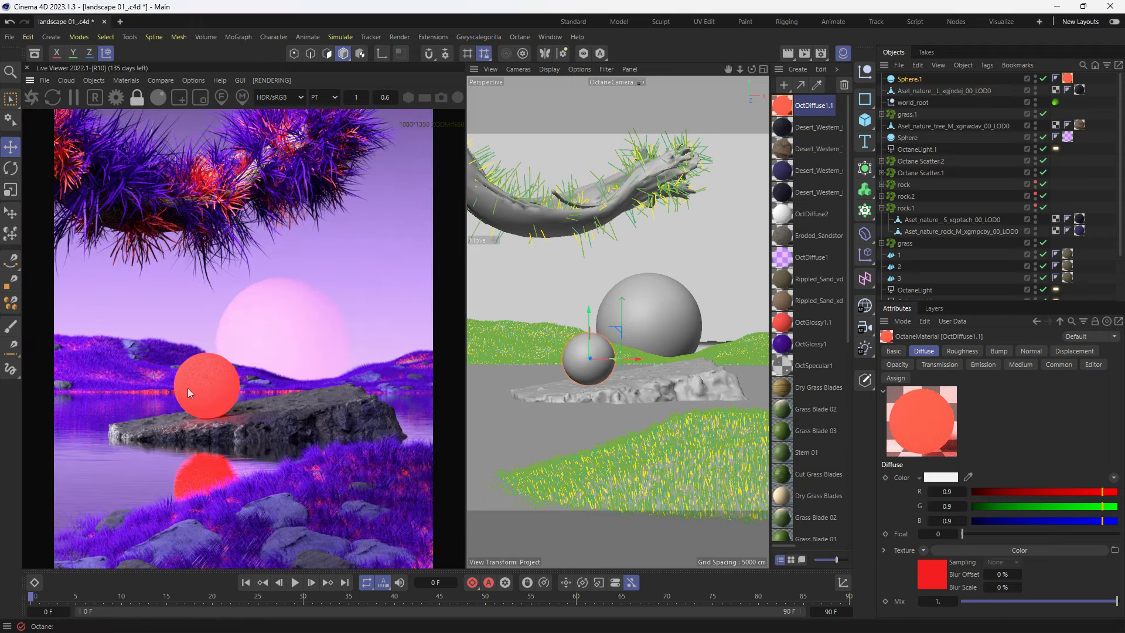
{"action": "scroll", "coordinate": [189, 387], "scroll_direction": "down", "scroll_amount": 1}
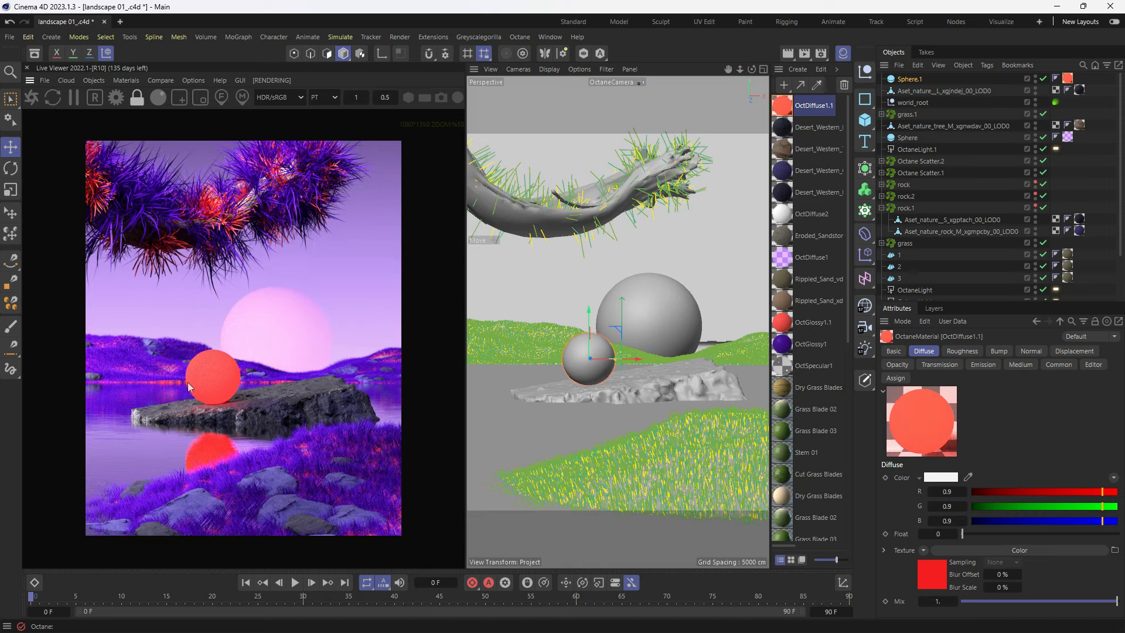
{"action": "key", "text": "ctrl+s"}
Step: Enable post processing in the OctaneCamera's camera tag
{"action": "scroll", "coordinate": [1075, 280], "scroll_direction": "down", "scroll_amount": 2}
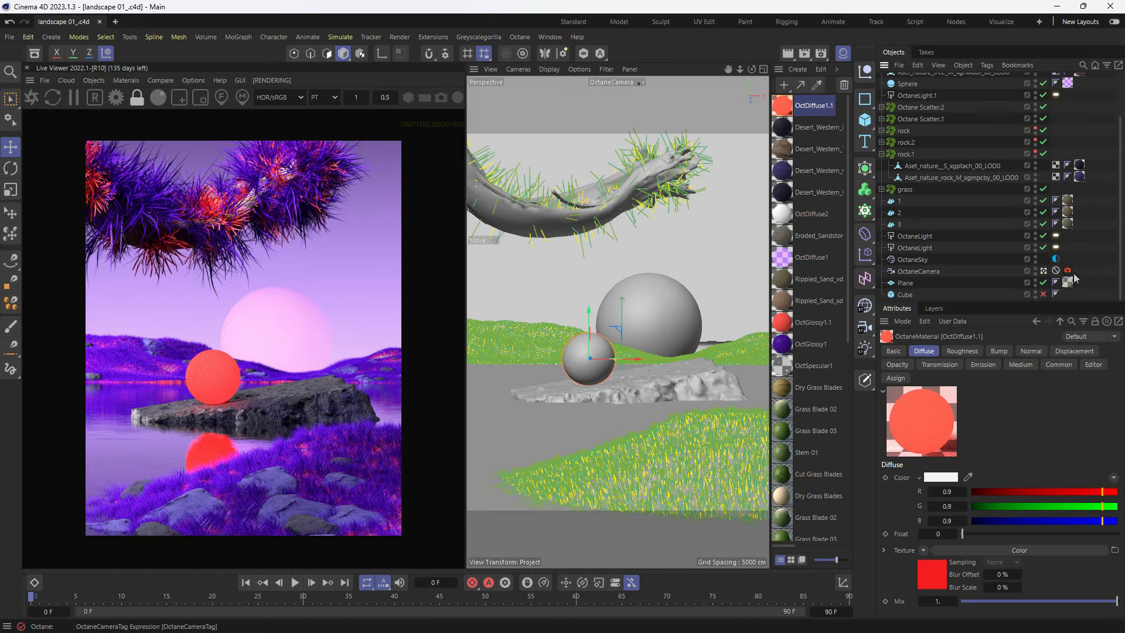
{"action": "left_click", "coordinate": [1068, 271]}
{"action": "left_click", "coordinate": [1081, 351]}
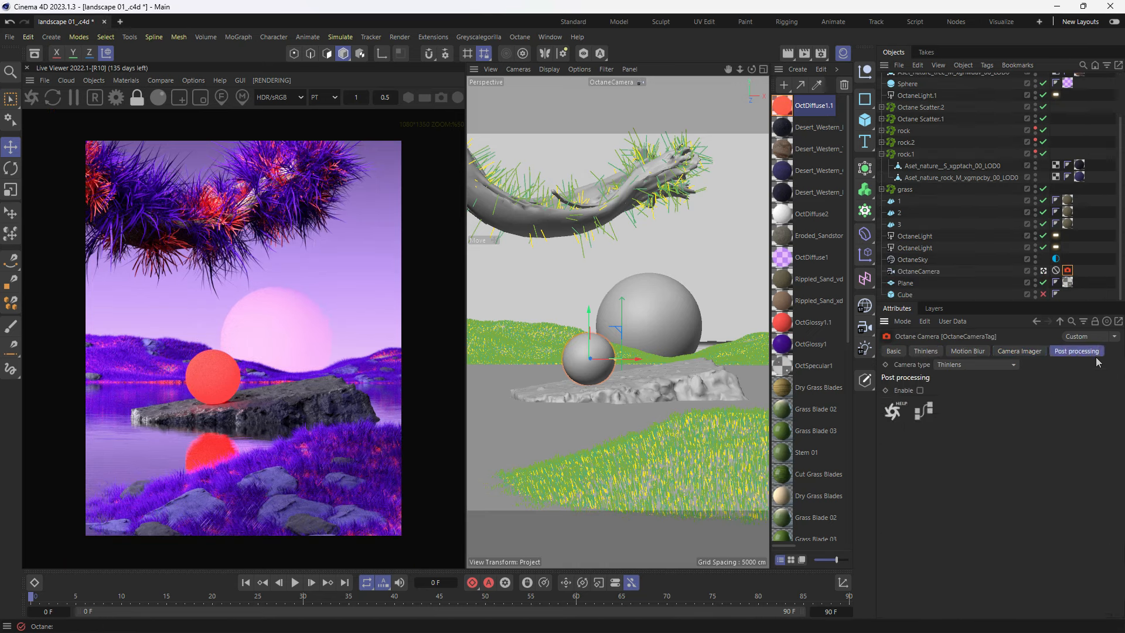
{"action": "left_click", "coordinate": [920, 390]}
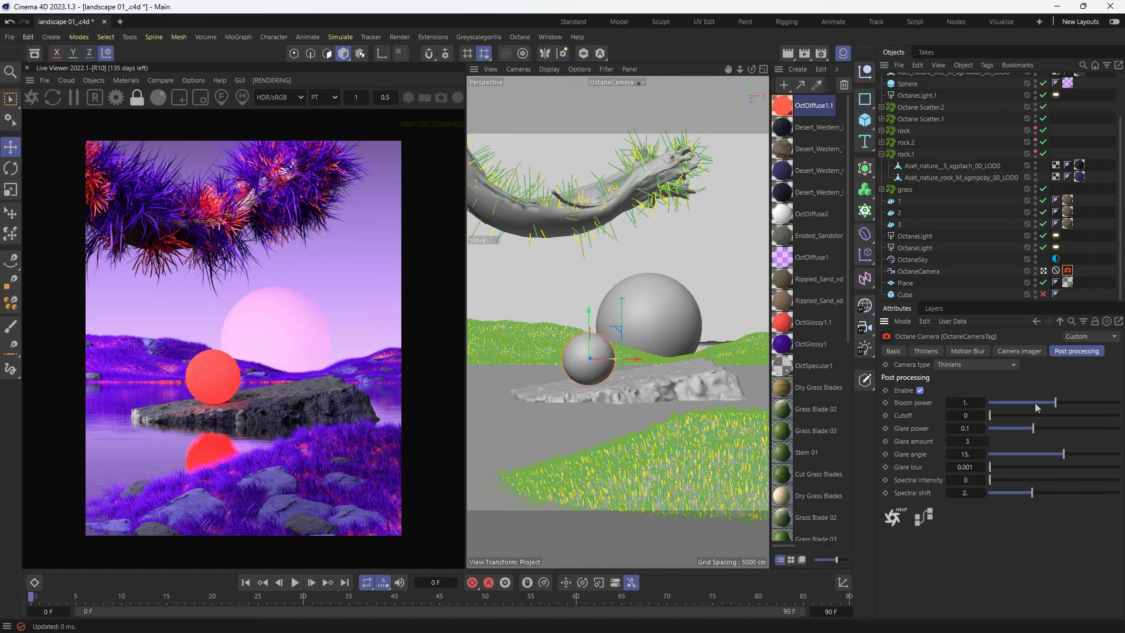
Step: Set the camera's post-processing Bloom power to about 38.9 and Cutoff to about 1.01
{"action": "left_click_drag", "start_coordinate": [1057, 406], "coordinate": [1091, 413]}
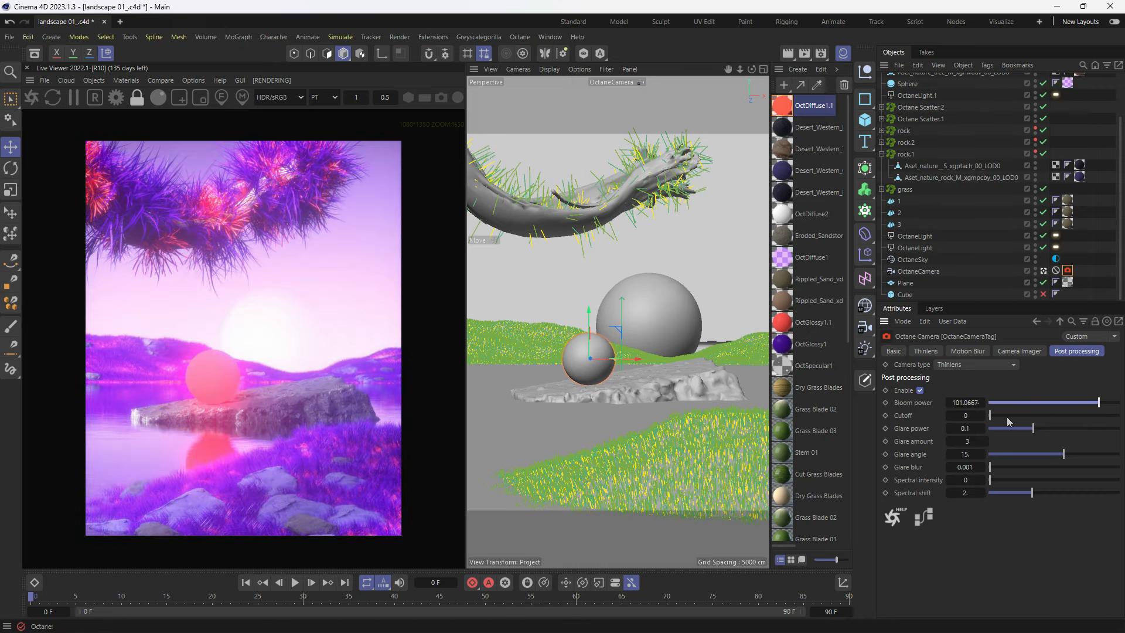
{"action": "mouse_move", "coordinate": [1007, 418]}
{"action": "left_mouse_down"}
{"action": "mouse_move", "coordinate": [1020, 418]}
{"action": "mouse_move", "coordinate": [1003, 428]}
{"action": "left_mouse_up"}
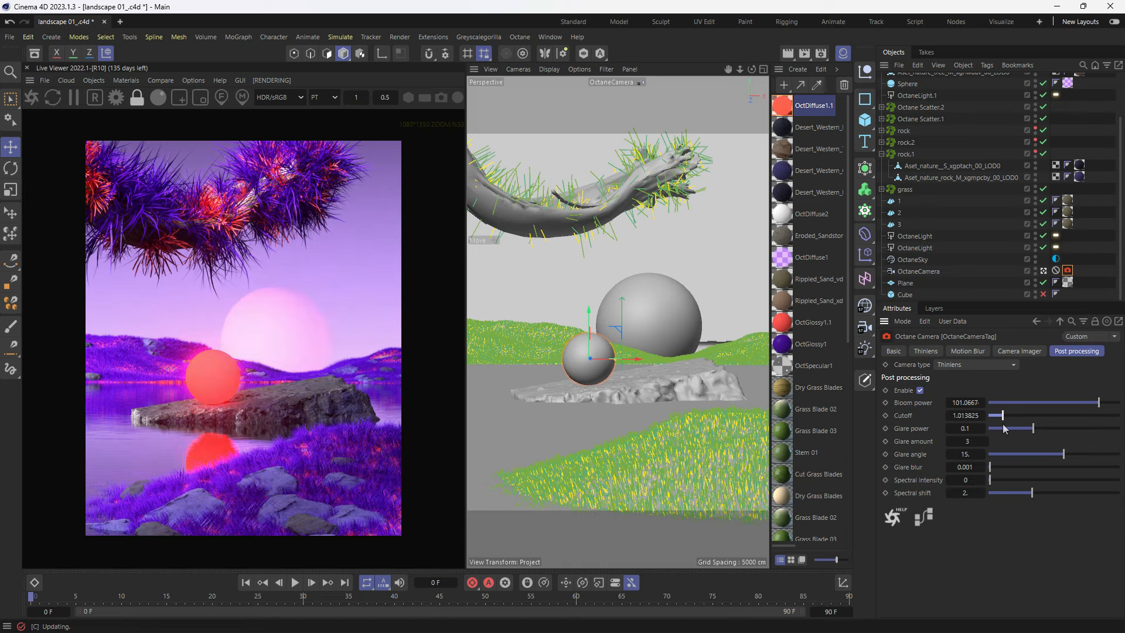
{"action": "left_click", "coordinate": [1078, 404]}
{"action": "left_click_drag", "start_coordinate": [1087, 408], "coordinate": [1088, 408]}
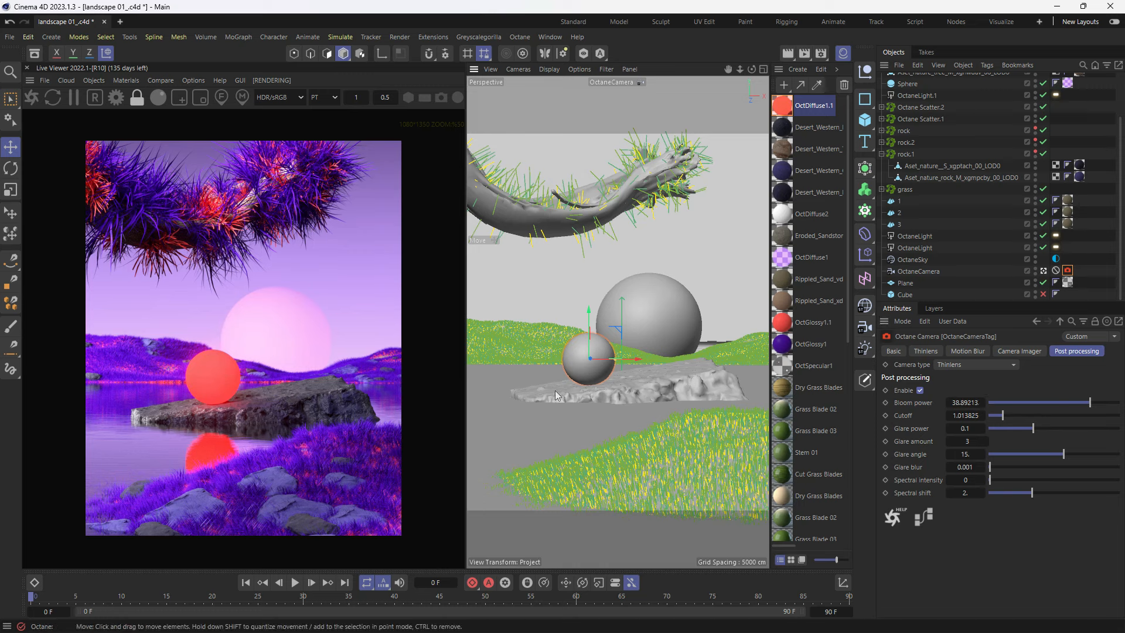
Step: Shrink the red sphere to a radius of about 35.5 cm and reposition it to rest on the far end of the rock ledge
{"action": "mouse_move", "coordinate": [613, 362]}
{"action": "left_mouse_down"}
{"action": "mouse_move", "coordinate": [602, 363]}
{"action": "mouse_move", "coordinate": [623, 361]}
{"action": "mouse_move", "coordinate": [608, 362]}
{"action": "left_mouse_up"}
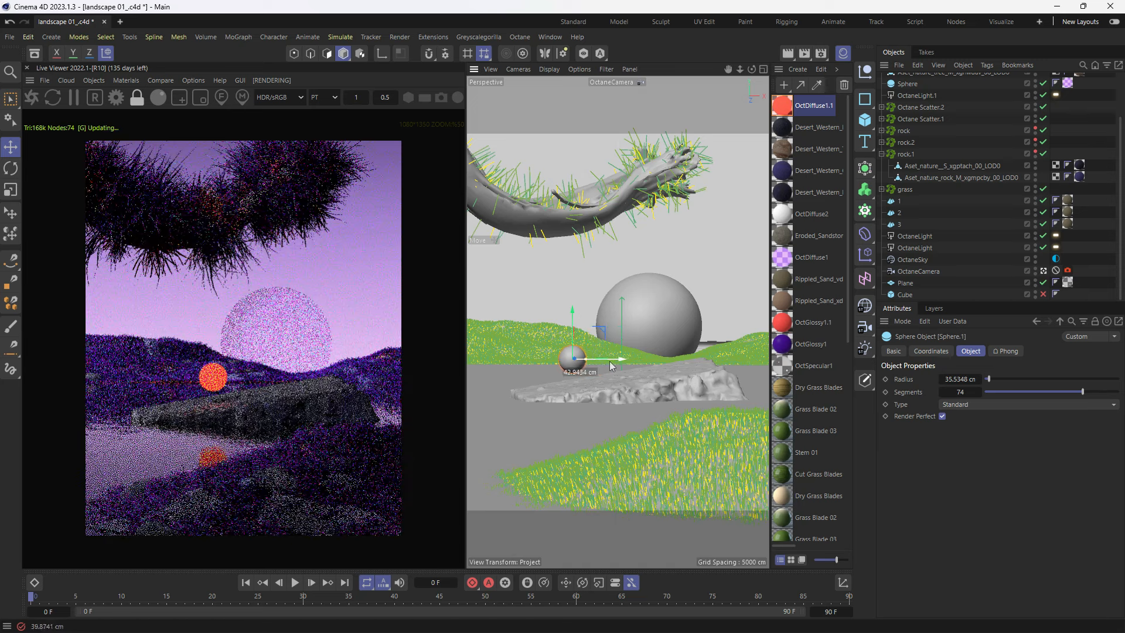
{"action": "left_click_drag", "start_coordinate": [567, 321], "coordinate": [593, 346]}
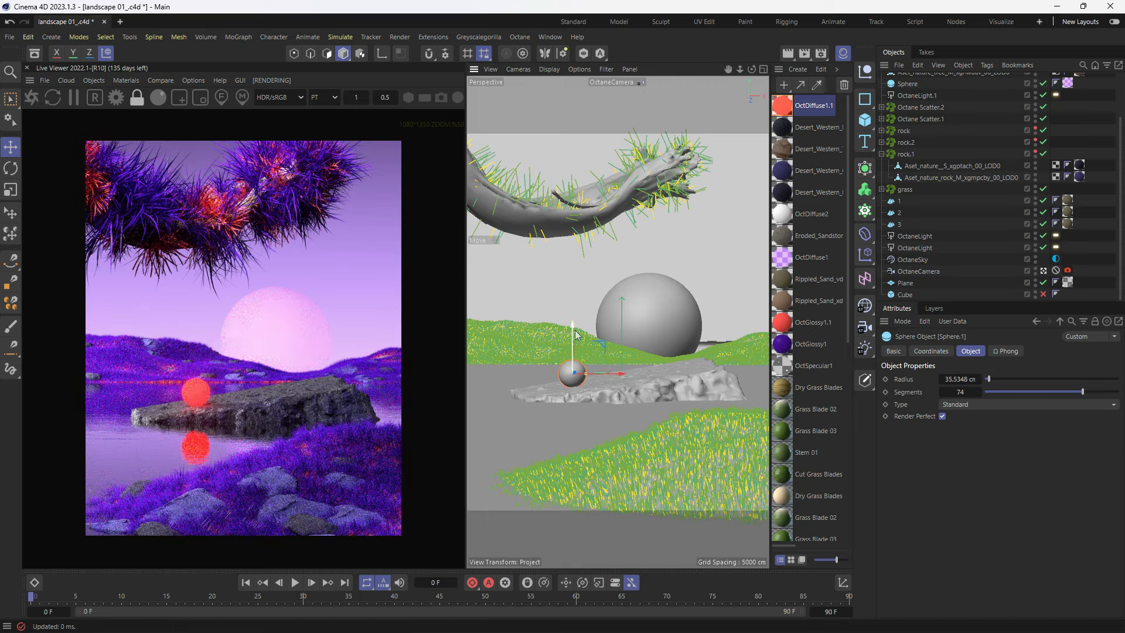
{"action": "left_click_drag", "start_coordinate": [569, 326], "coordinate": [570, 324]}
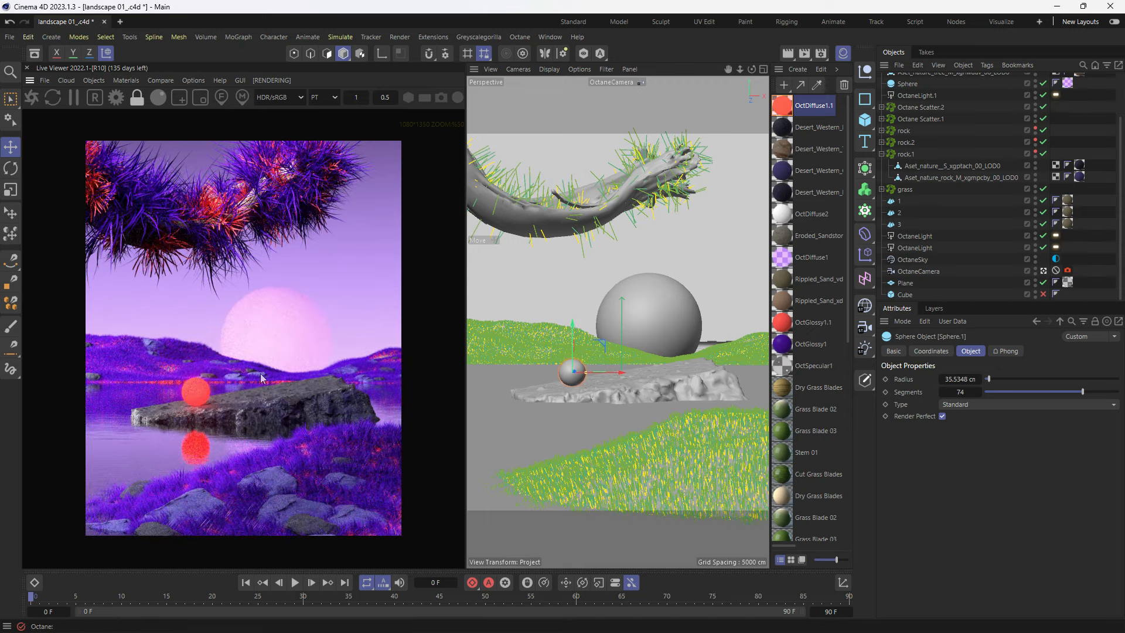
{"action": "scroll", "coordinate": [263, 388], "scroll_direction": "up", "scroll_amount": 1}
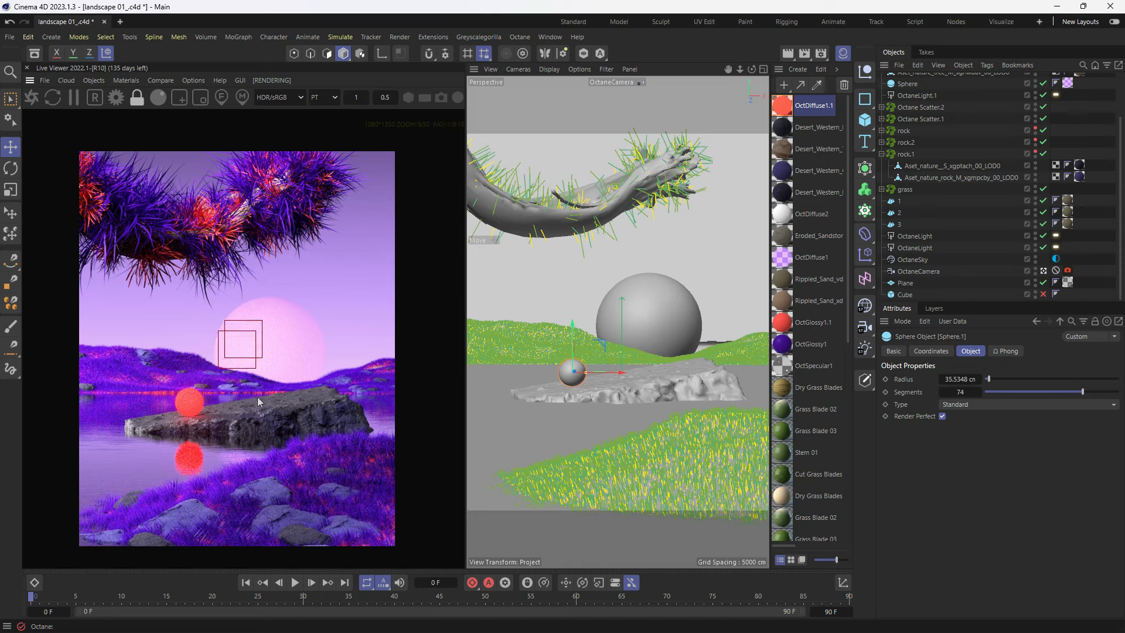
{"action": "scroll", "coordinate": [254, 395], "scroll_direction": "down", "scroll_amount": 1}
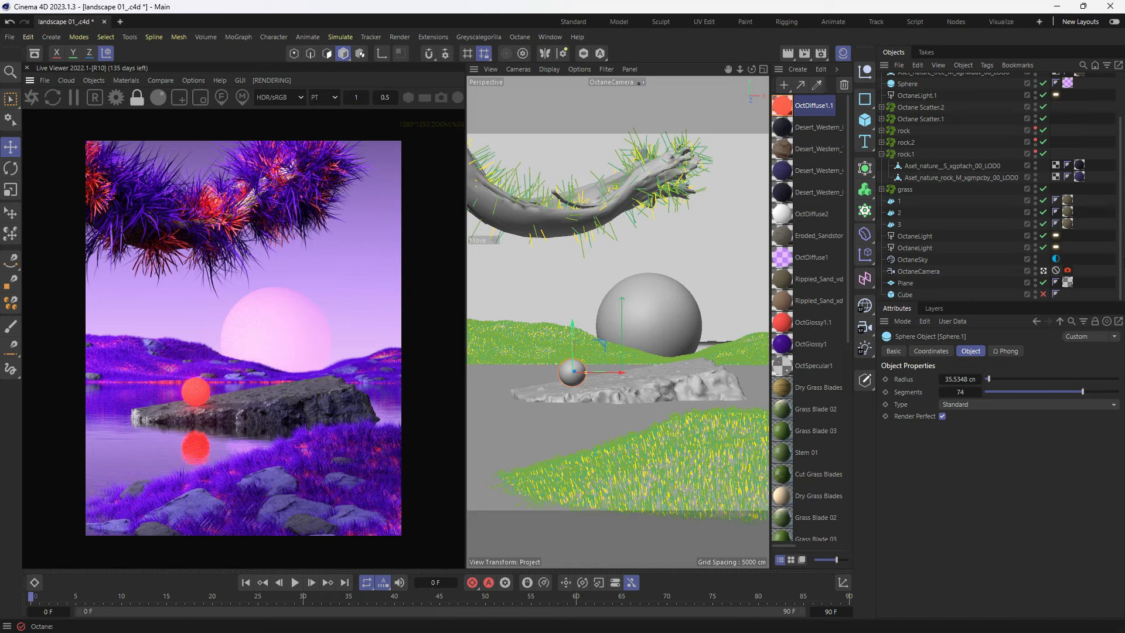
Step: Set the OctaneCamera's Camera Imager exposure to about 1.81, highlight compression to about 0.51 and gamma to about 0.75
{"action": "left_click", "coordinate": [1067, 270]}
{"action": "left_click", "coordinate": [1023, 353]}
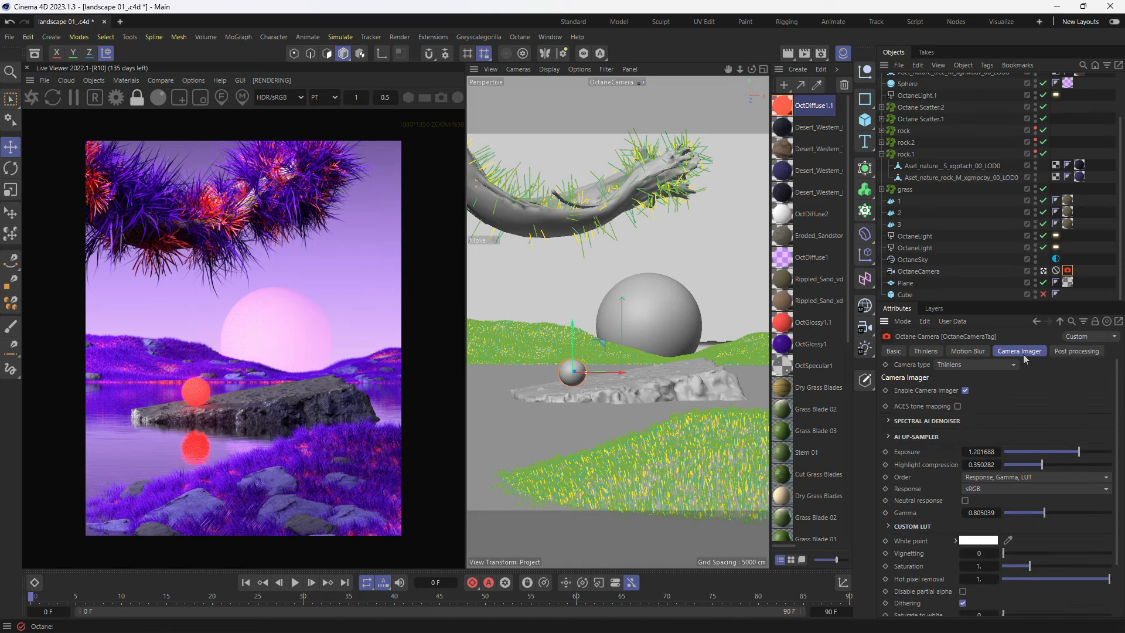
{"action": "left_click_drag", "start_coordinate": [1119, 419], "coordinate": [1059, 436]}
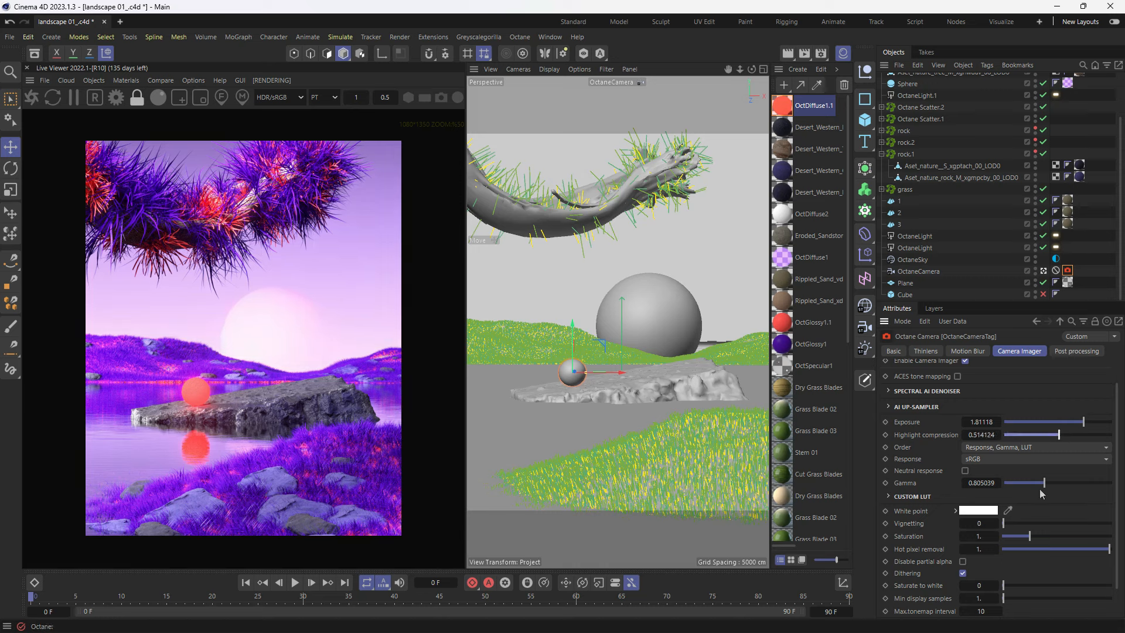
{"action": "mouse_move", "coordinate": [1044, 482]}
{"action": "left_mouse_down"}
{"action": "mouse_move", "coordinate": [1057, 482]}
{"action": "mouse_move", "coordinate": [1044, 482]}
{"action": "left_mouse_up"}
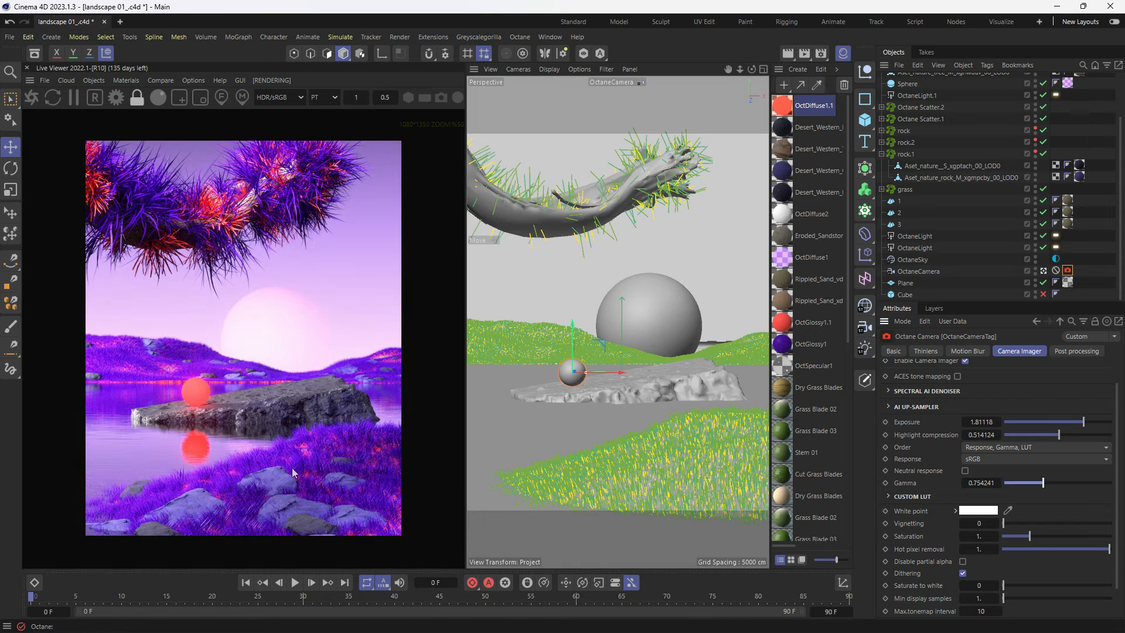
Step: Save the project and collapse the rock.1 scatter group in the object hierarchy
{"action": "scroll", "coordinate": [291, 475], "scroll_direction": "up", "scroll_amount": 1}
{"action": "scroll", "coordinate": [291, 475], "scroll_direction": "down", "scroll_amount": 1}
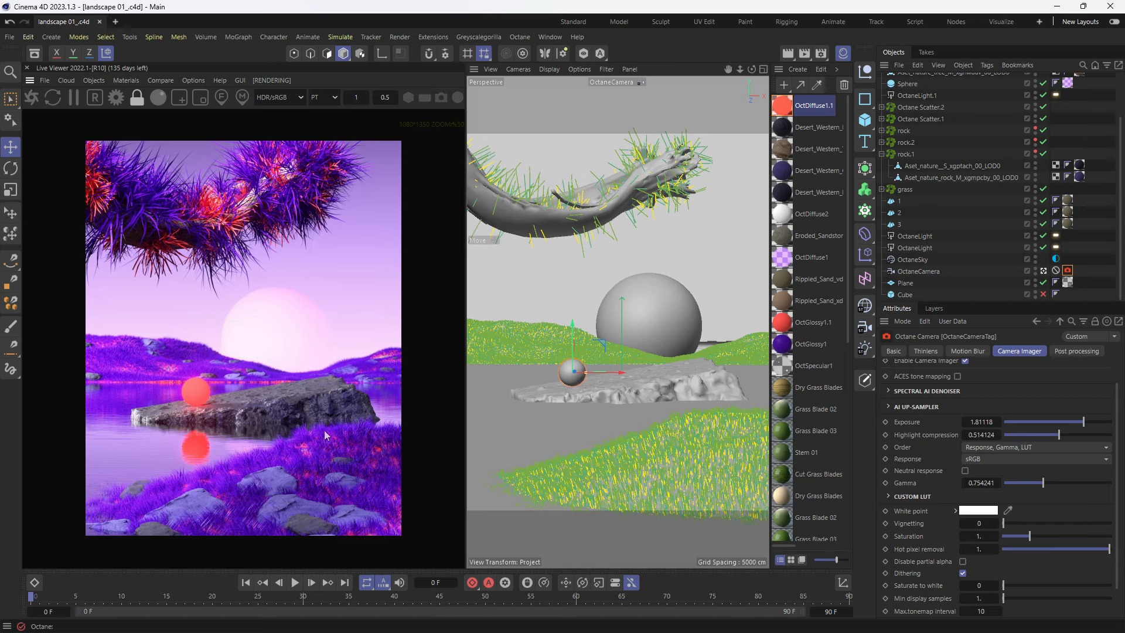
{"action": "left_click", "coordinate": [883, 154]}
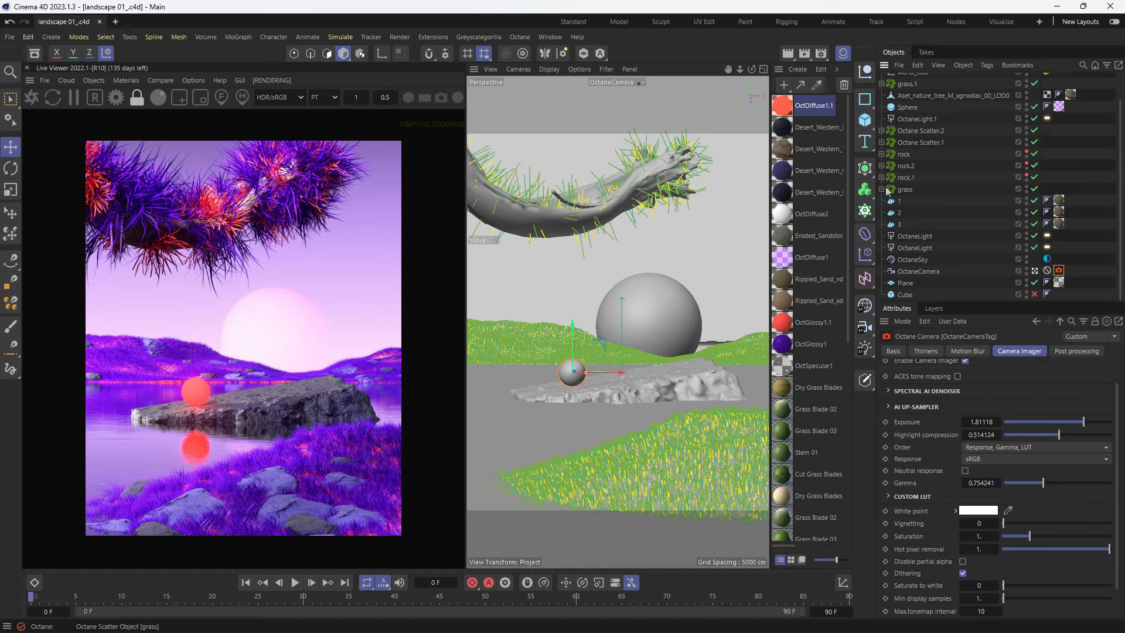